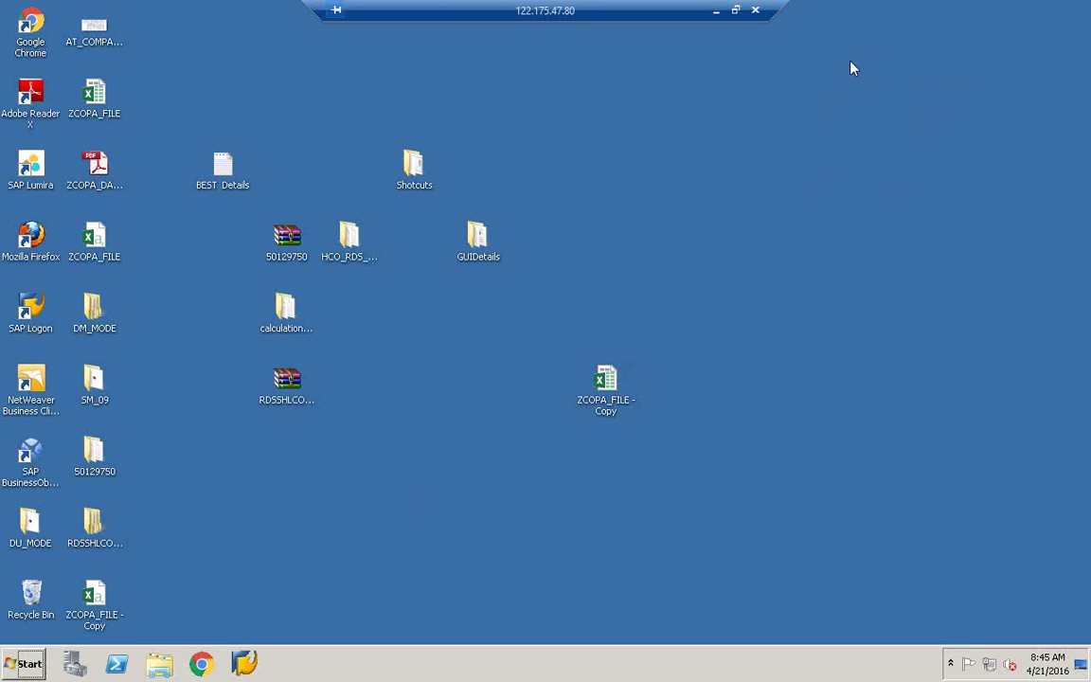
Step: Refresh the Windows desktop twice
right_click(550, 210)
left_click(585, 243)
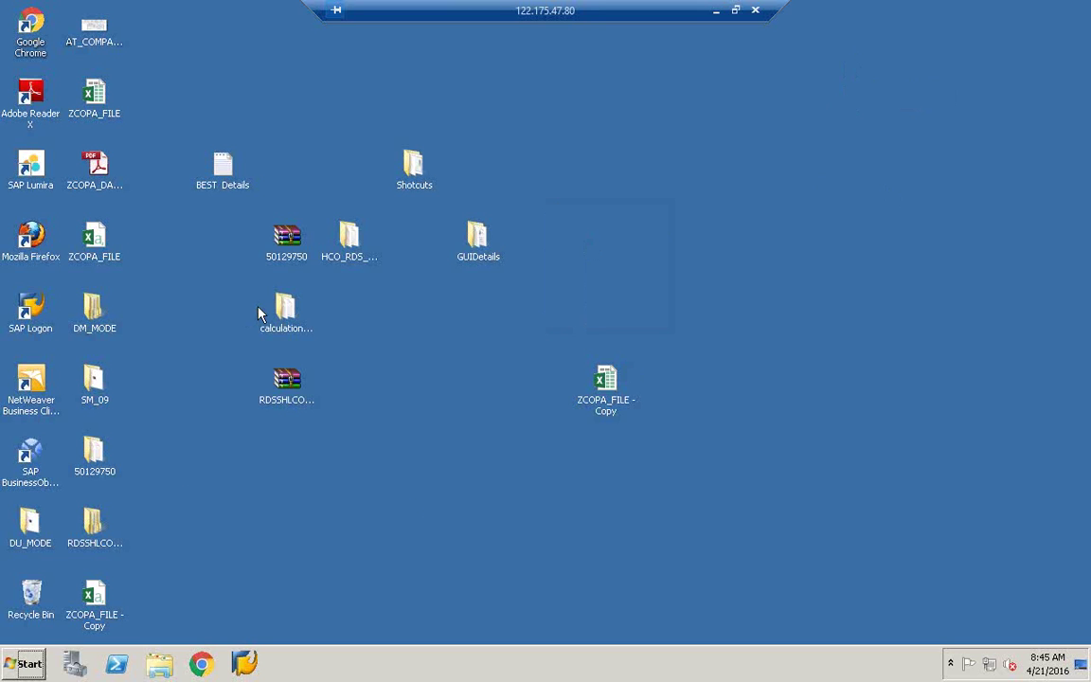
right_click(318, 539)
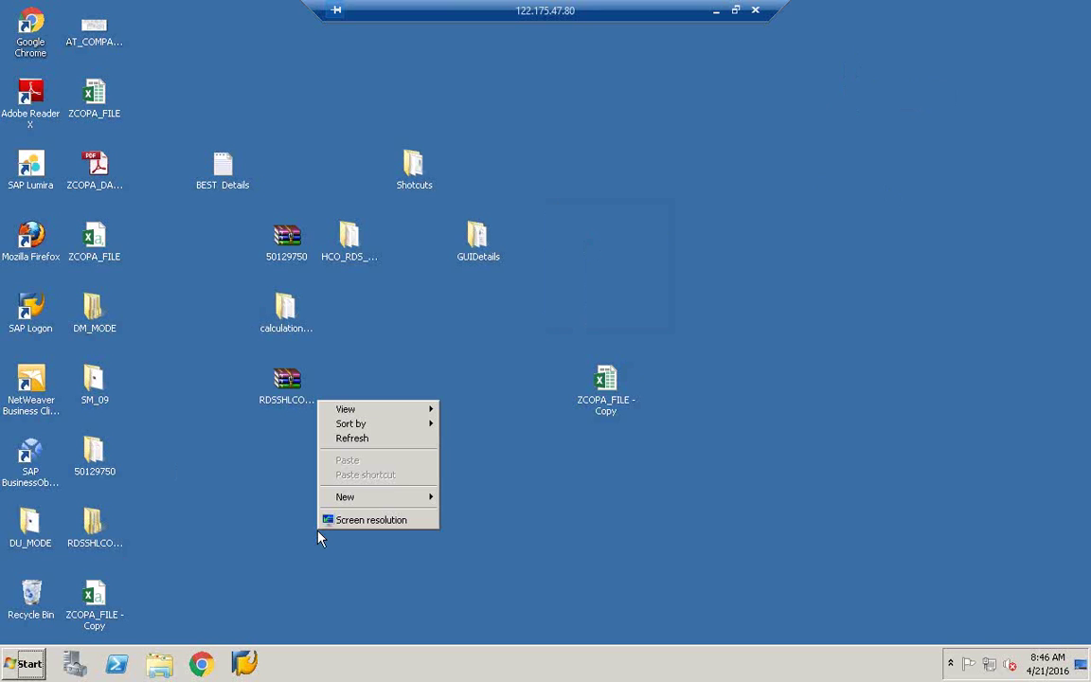
left_click(375, 439)
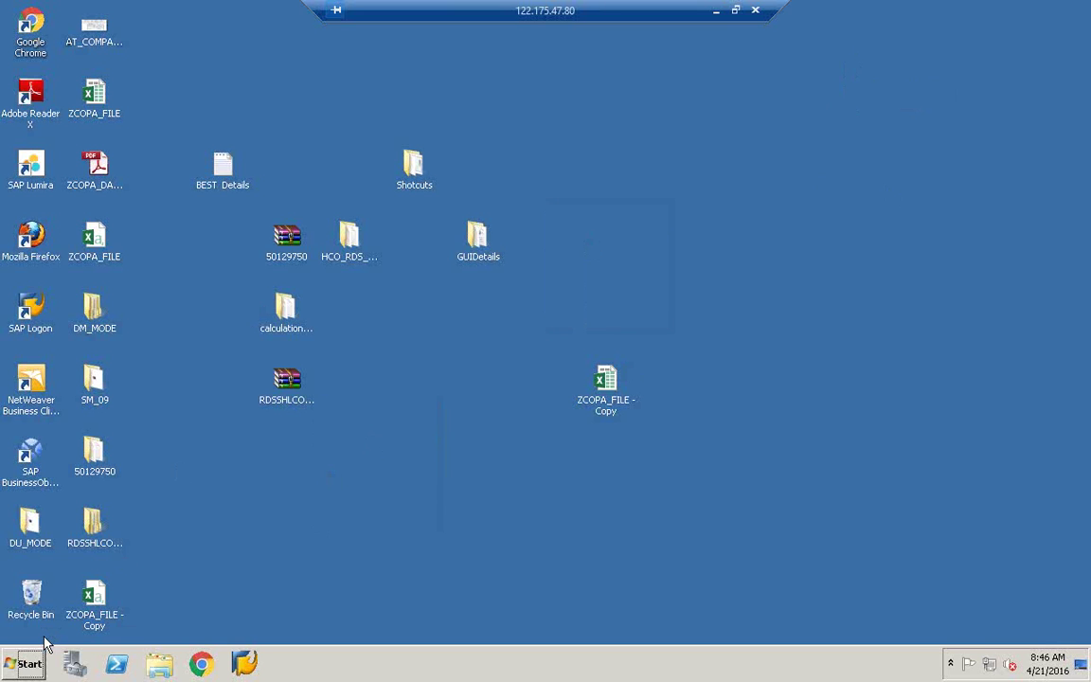
Step: Launch Data Services Workbench from the SAP Data Services 4.2 program group
left_click(25, 661)
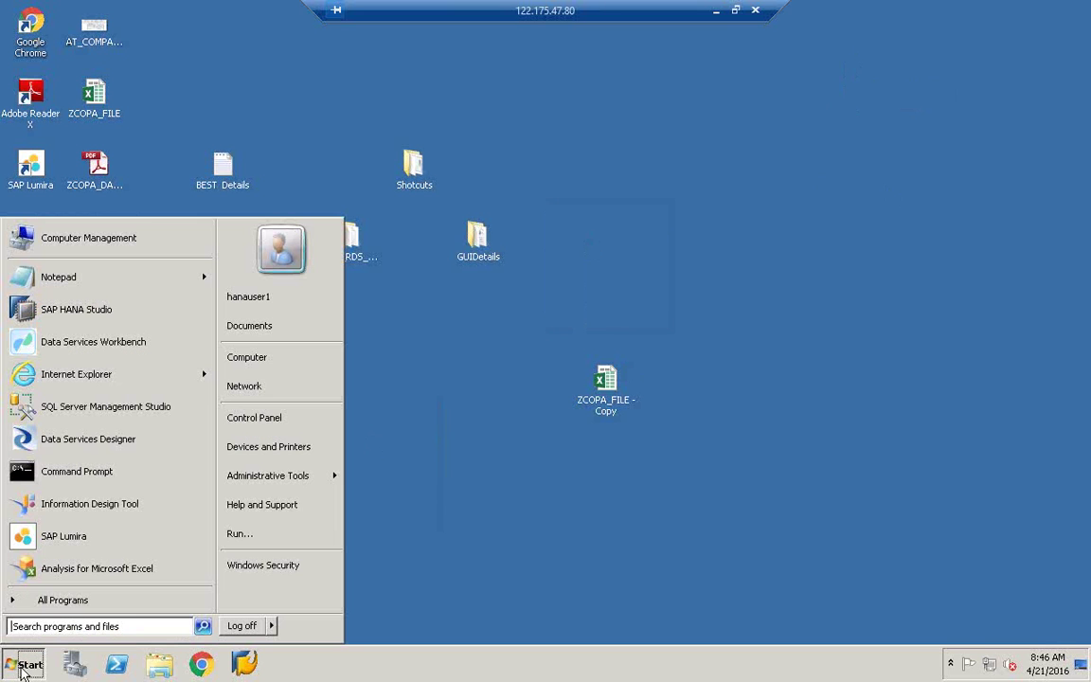
left_click(42, 601)
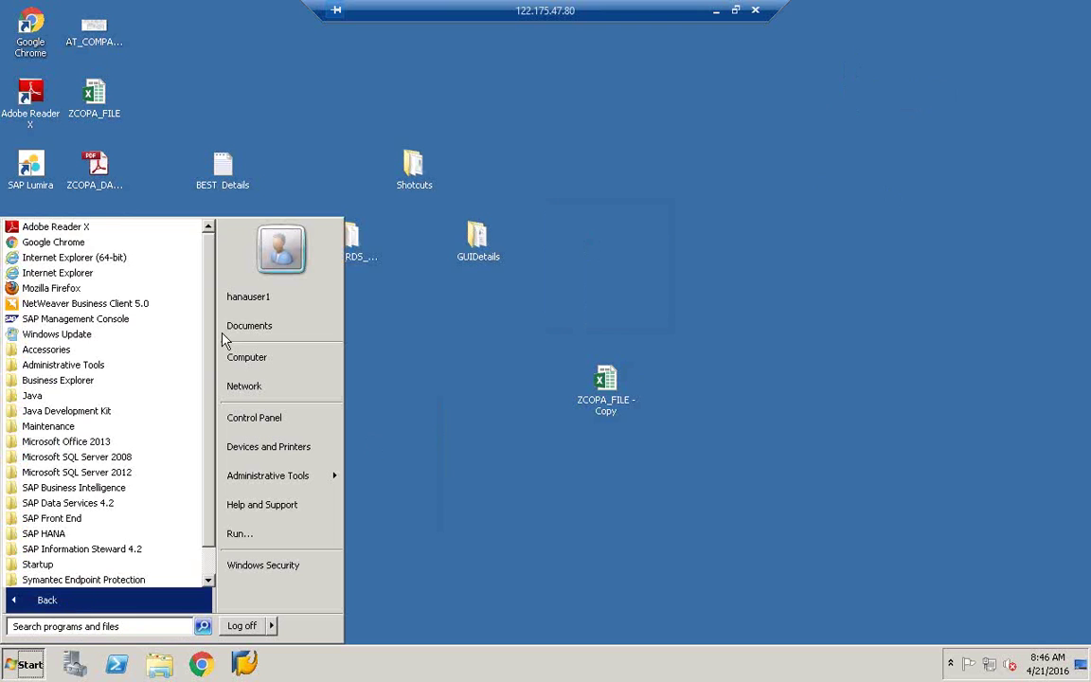
scroll(190, 442, "down", 2)
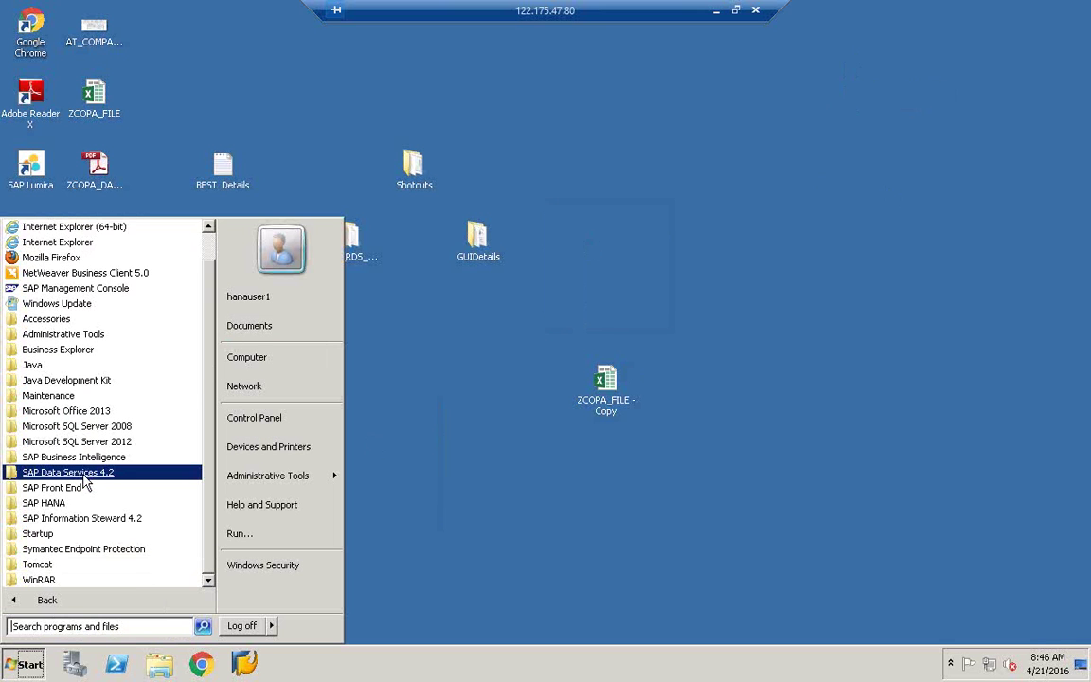
left_click(84, 479)
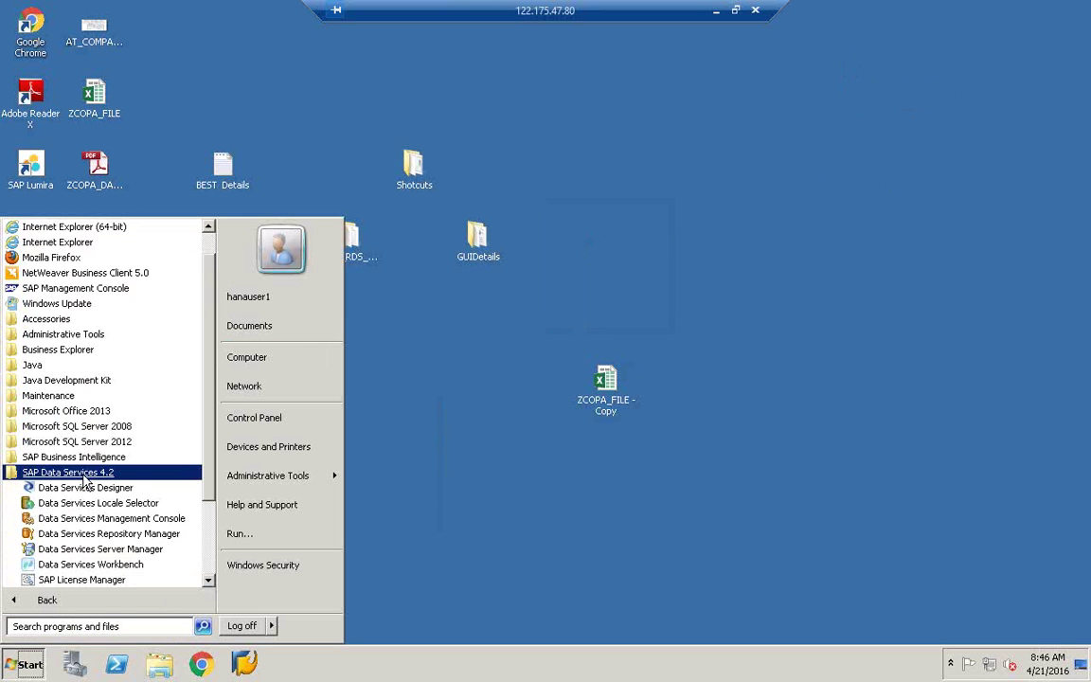
left_click(92, 567)
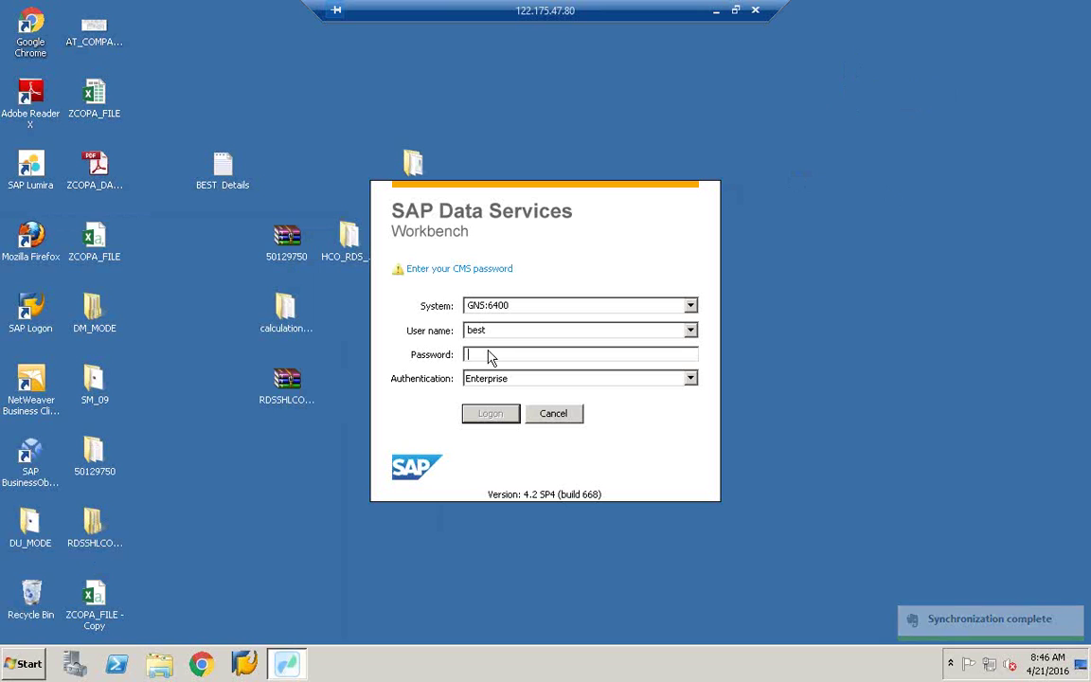
Step: Launch SAP HANA Studio from the Start menu with the default workspace
left_click(19, 663)
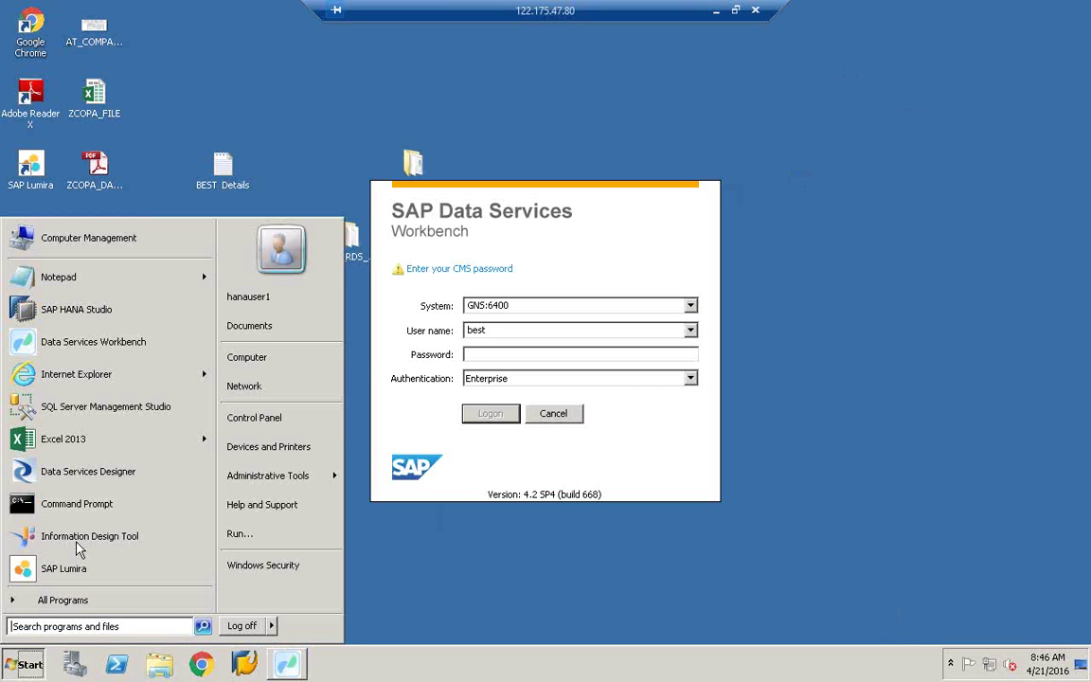
left_click(83, 313)
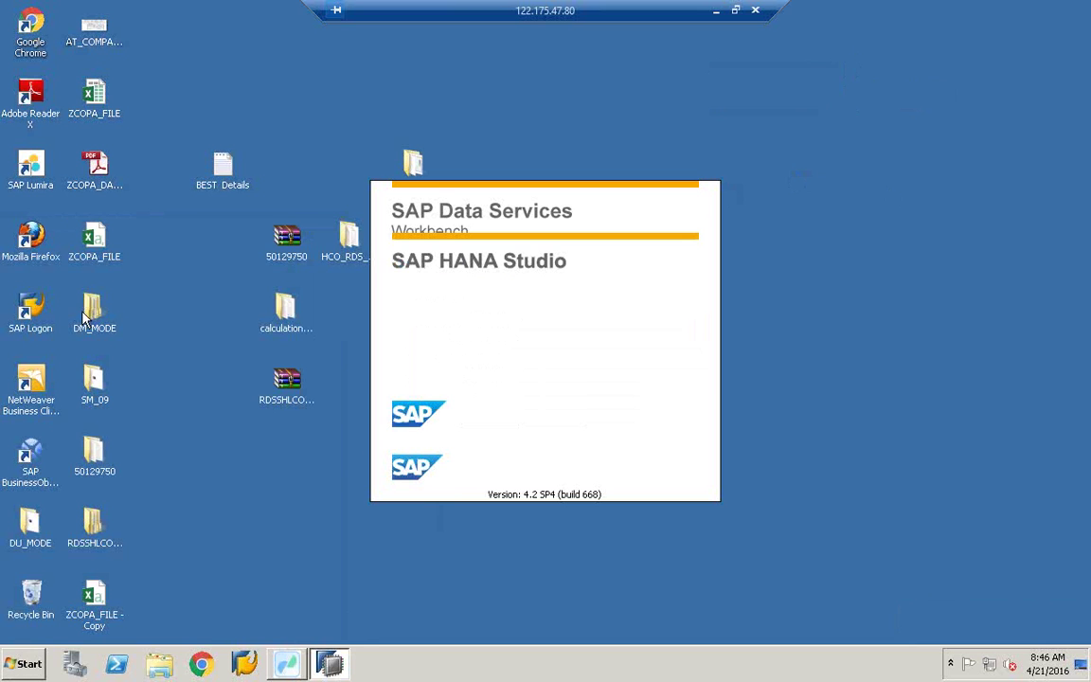
left_click(696, 367)
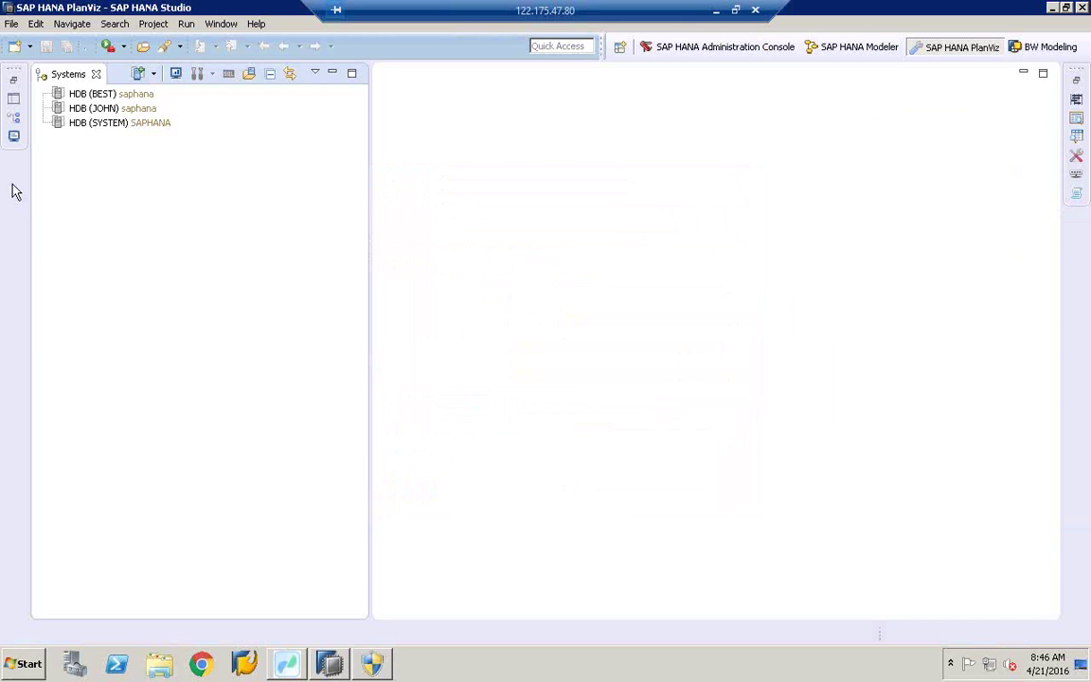
Step: Connect to the HDB (BEST) system by entering the database password
double_click(100, 94)
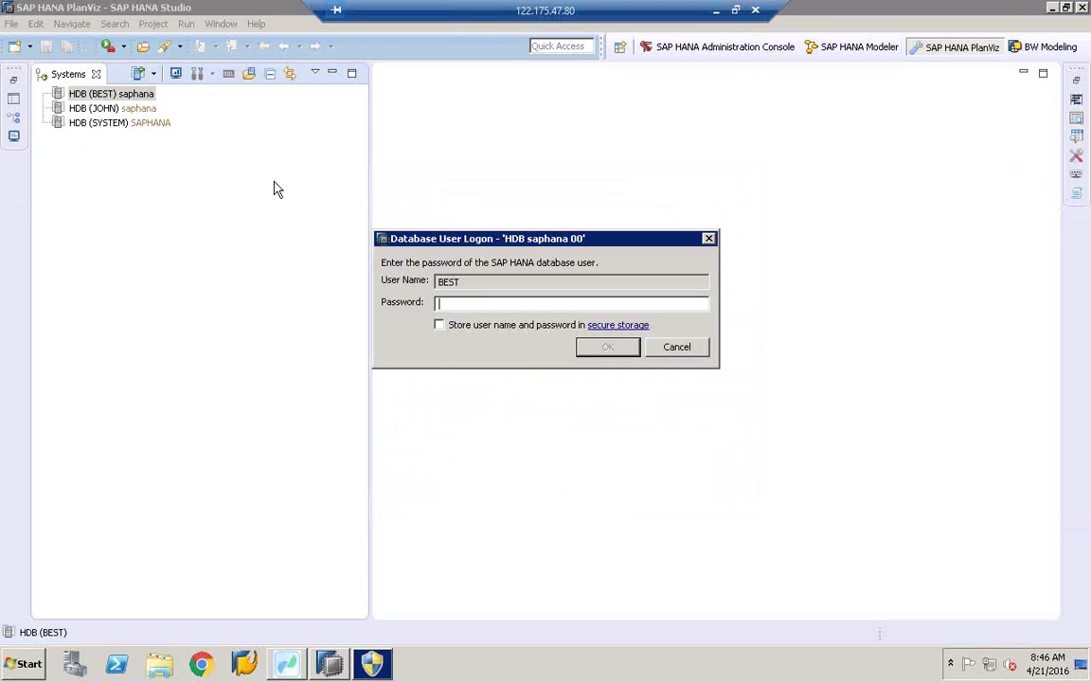
type("a**********")
key("Return")
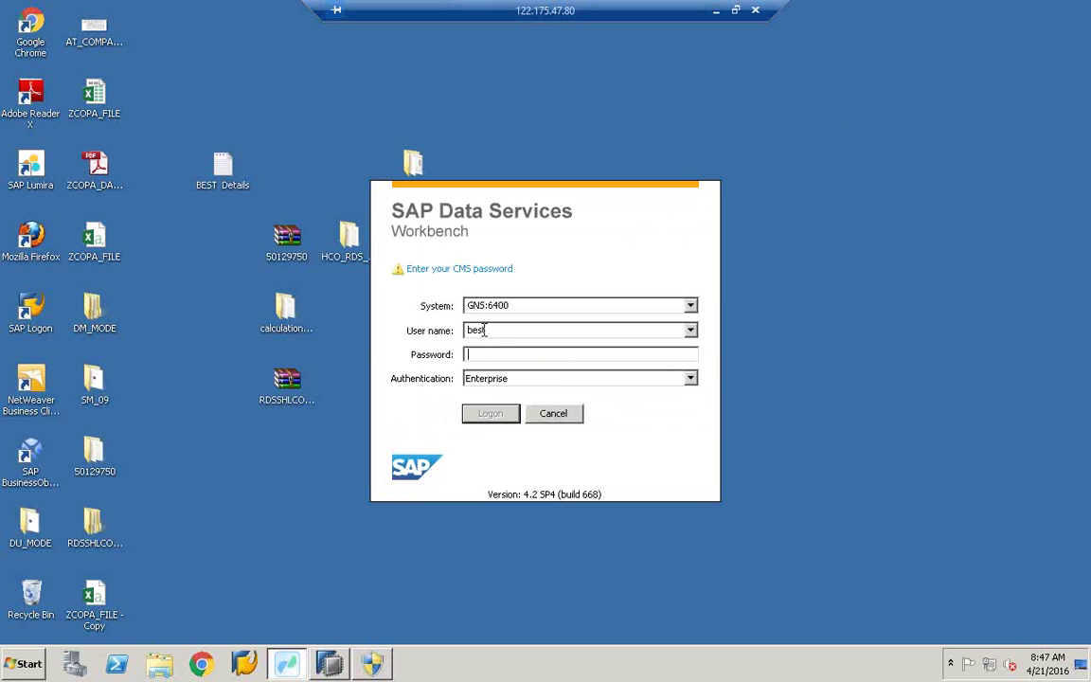
Step: Log on to GNS:6400 with the CMS password, refresh the desktop, and decline the Java updater prompt
type("**********")
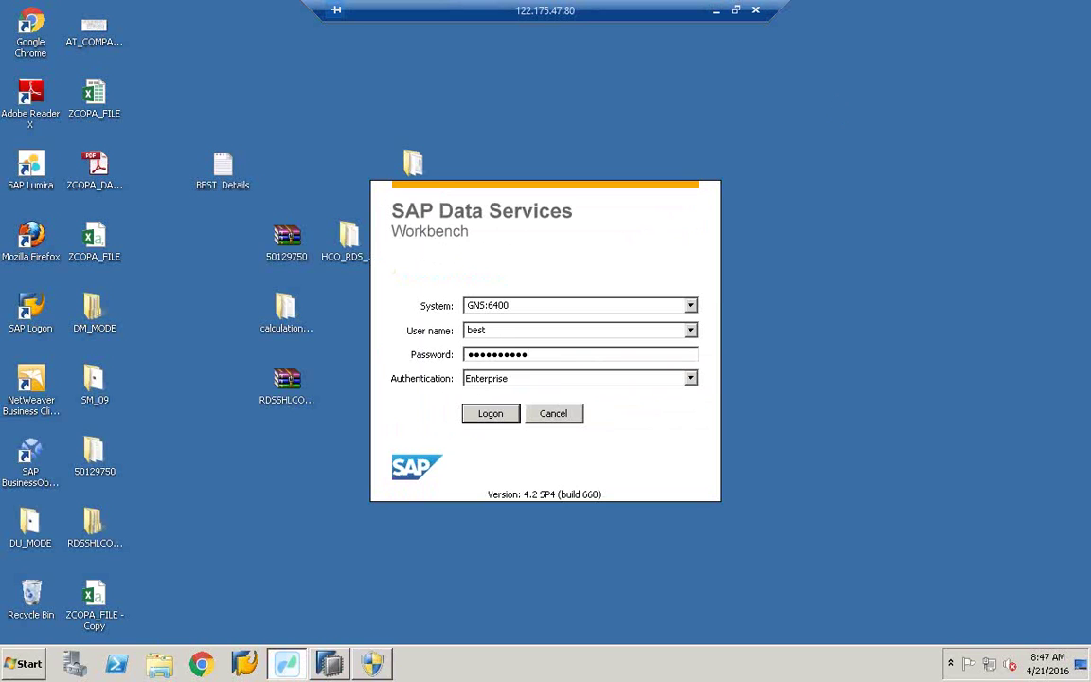
key("Return")
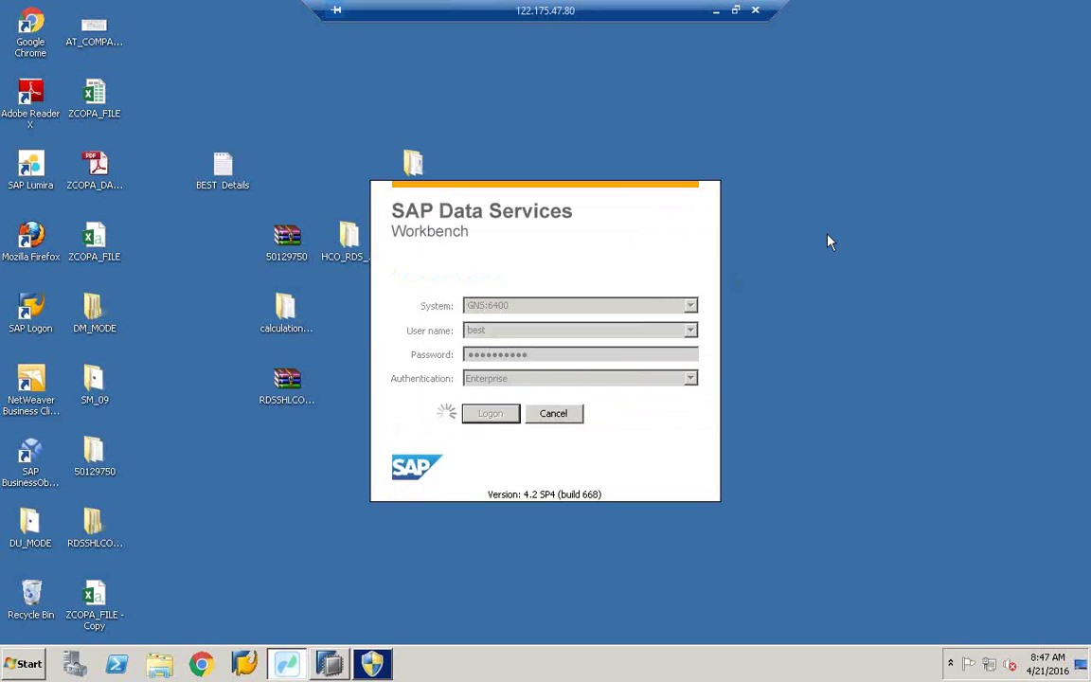
right_click(828, 239)
left_click(881, 272)
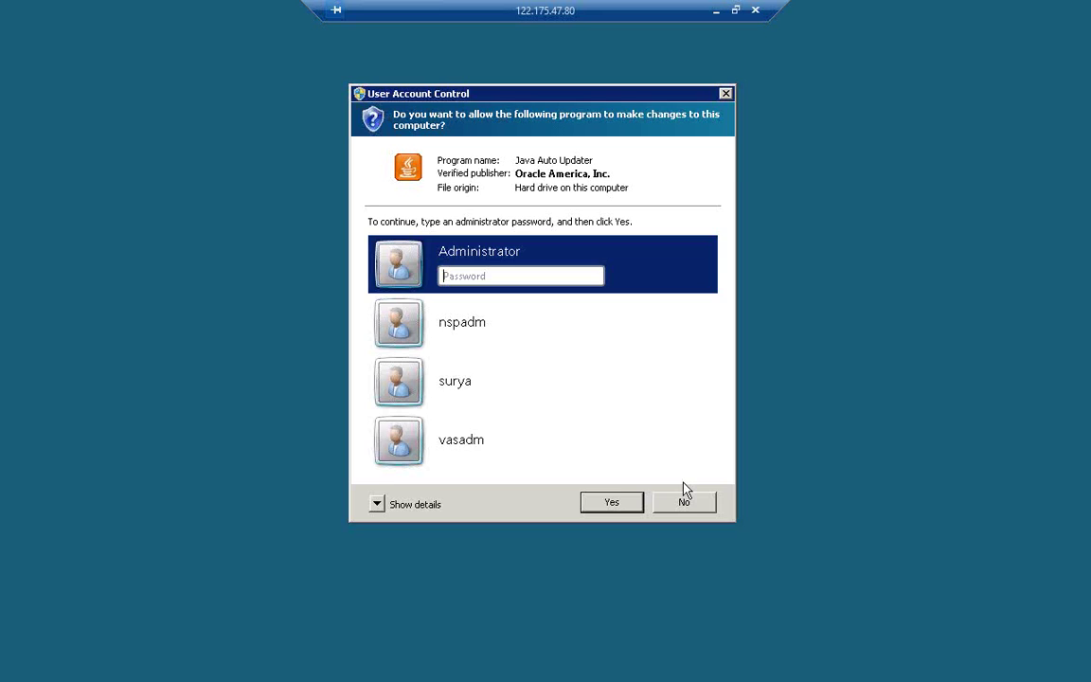
left_click(686, 500)
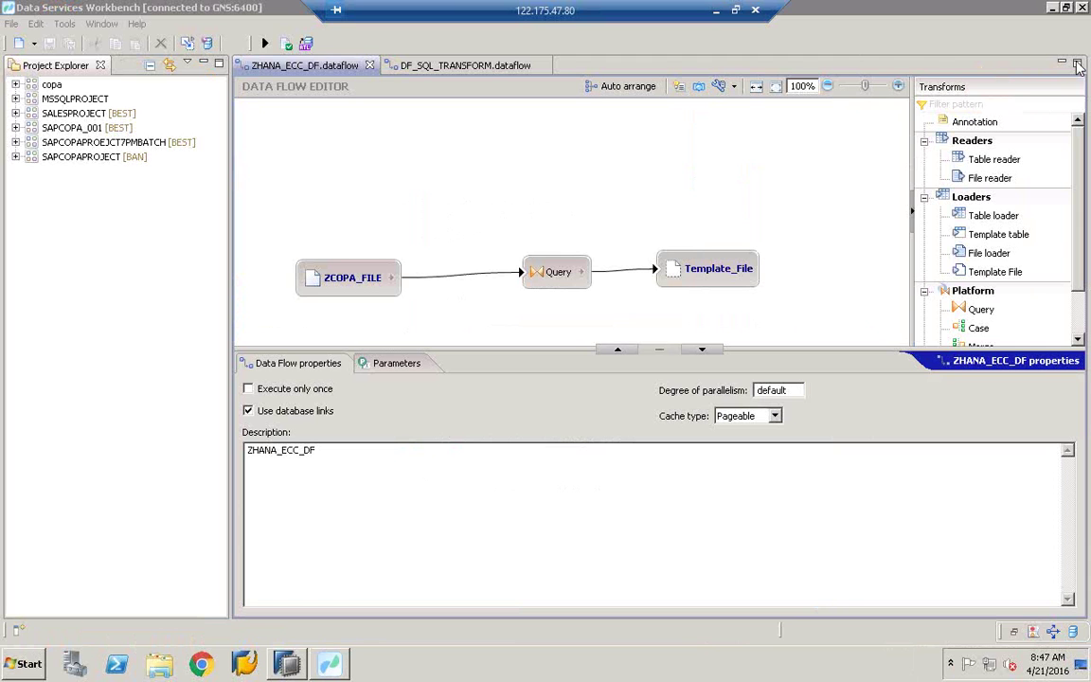
Step: Close the ZHANA_ECC_DF and DF_SQL_TRANSFORM dataflows and open ZREP_JOB_ECC_HANA from SAPCOPAPROJECT
left_click(370, 66)
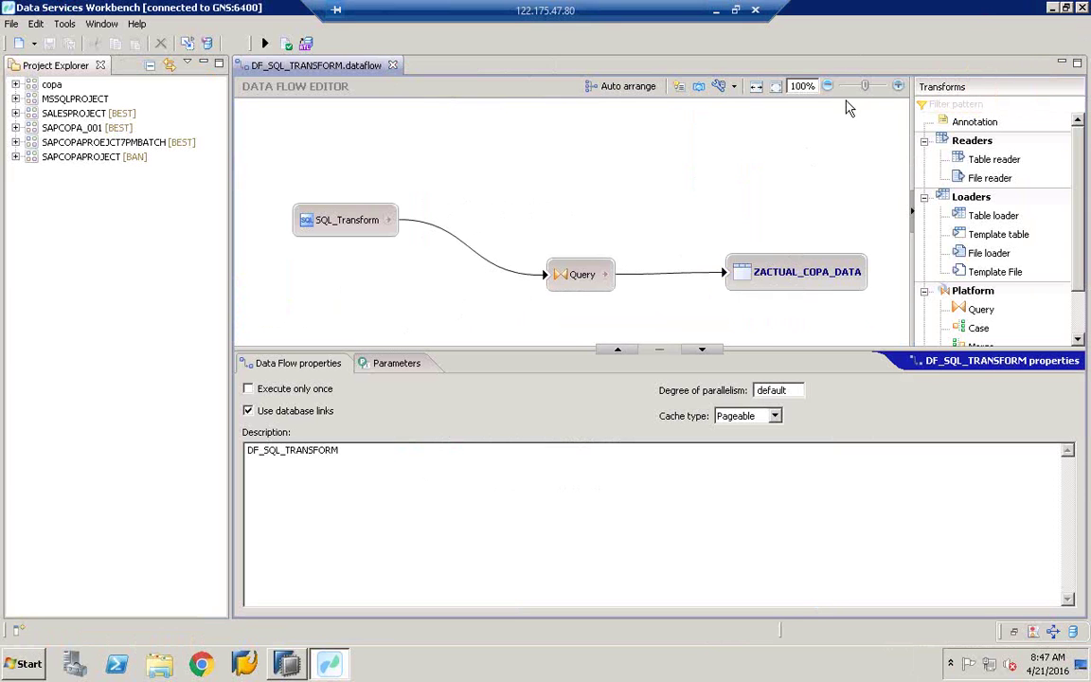
left_click(392, 65)
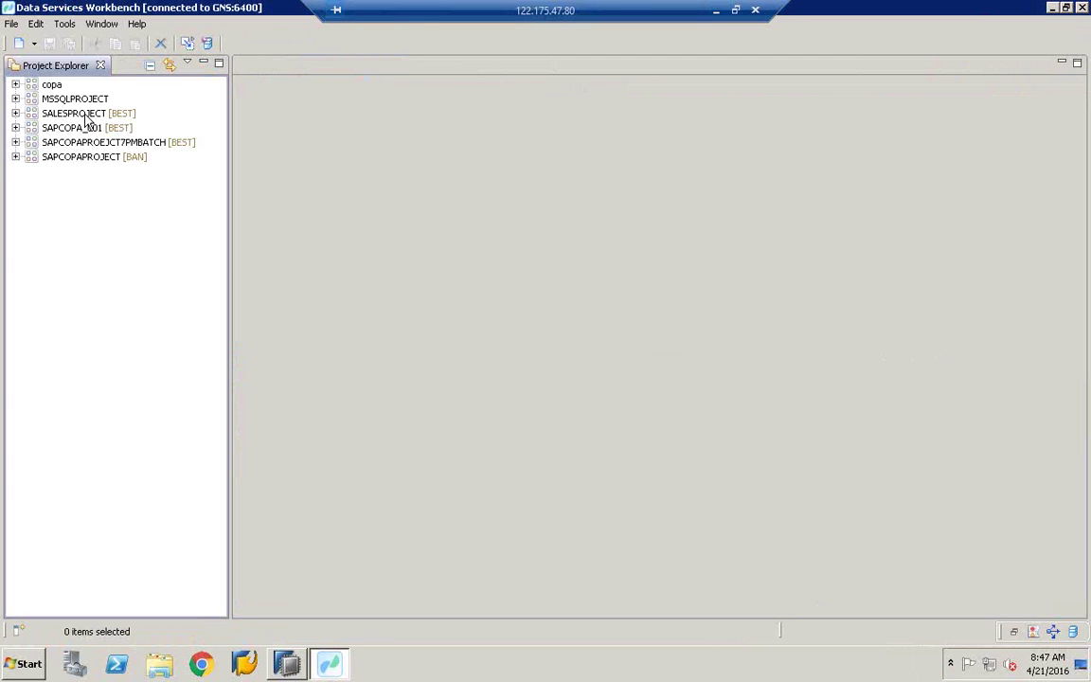
left_click(15, 158)
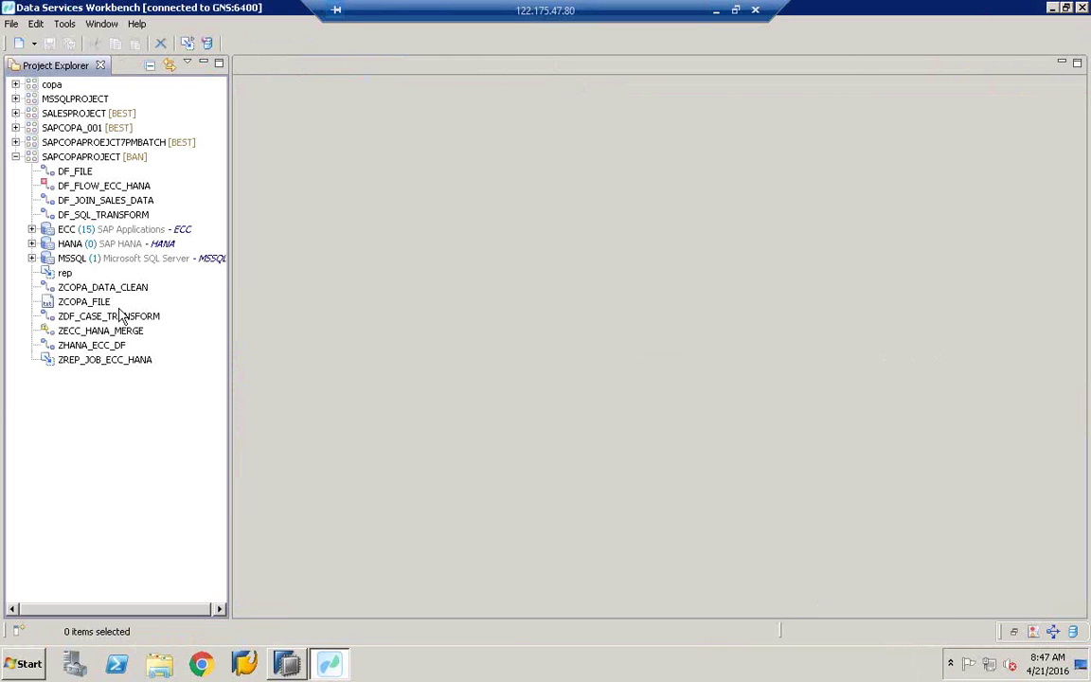
double_click(89, 365)
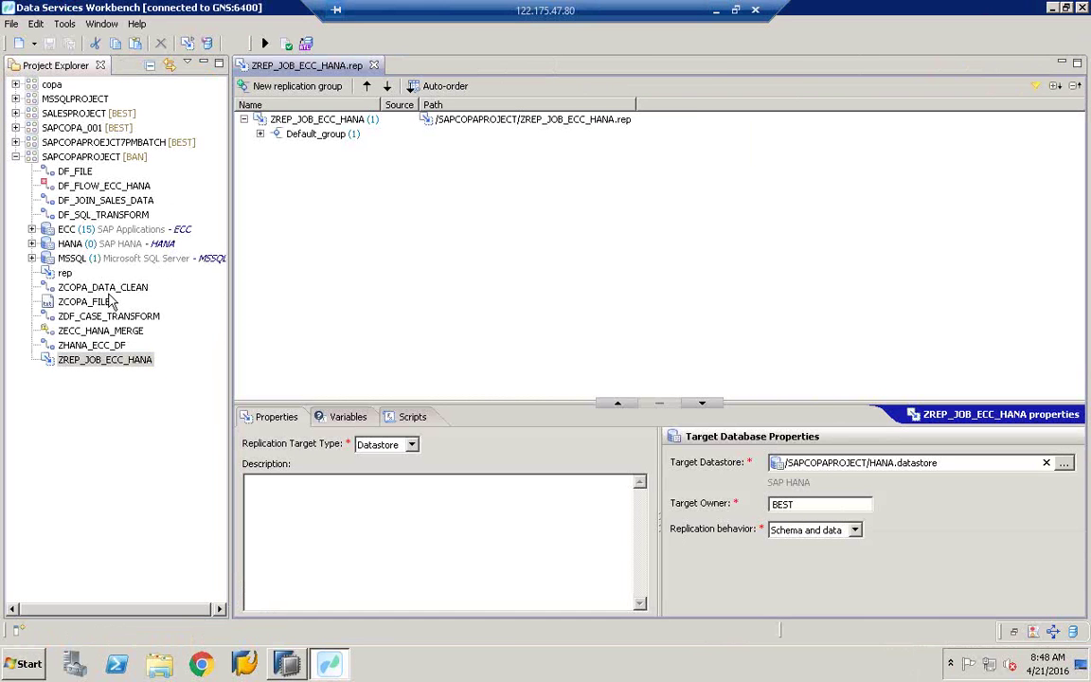
Step: Execute ZREP_JOB_ECC_HANA, check the KNA1 result of 19,575 rows, and close the monitor
left_click(84, 302)
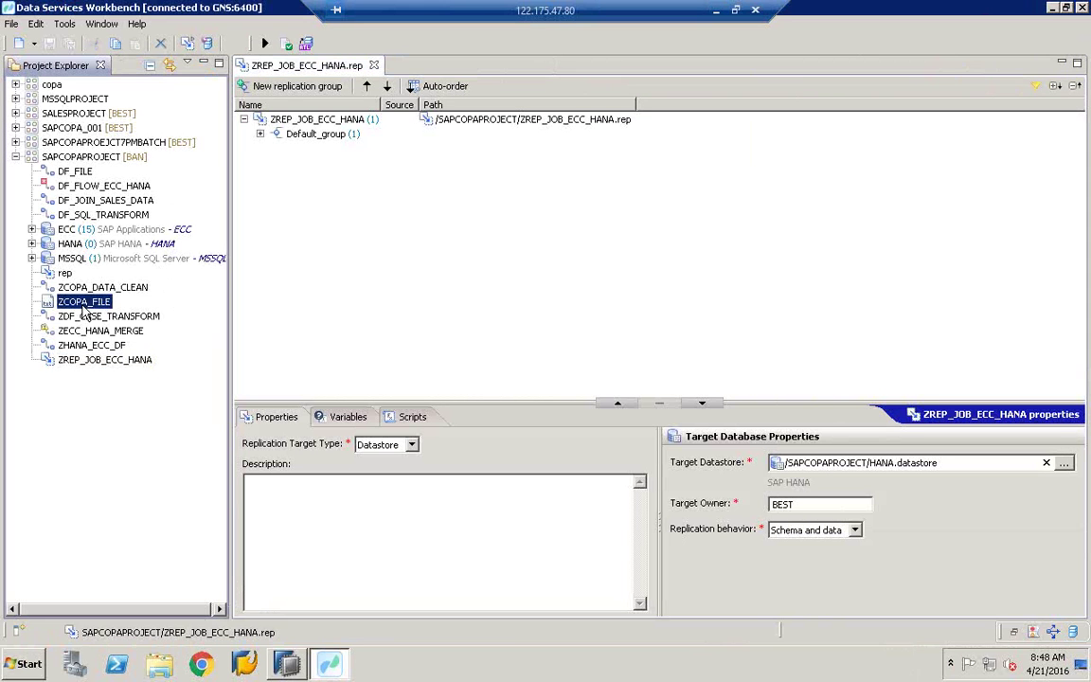
double_click(313, 134)
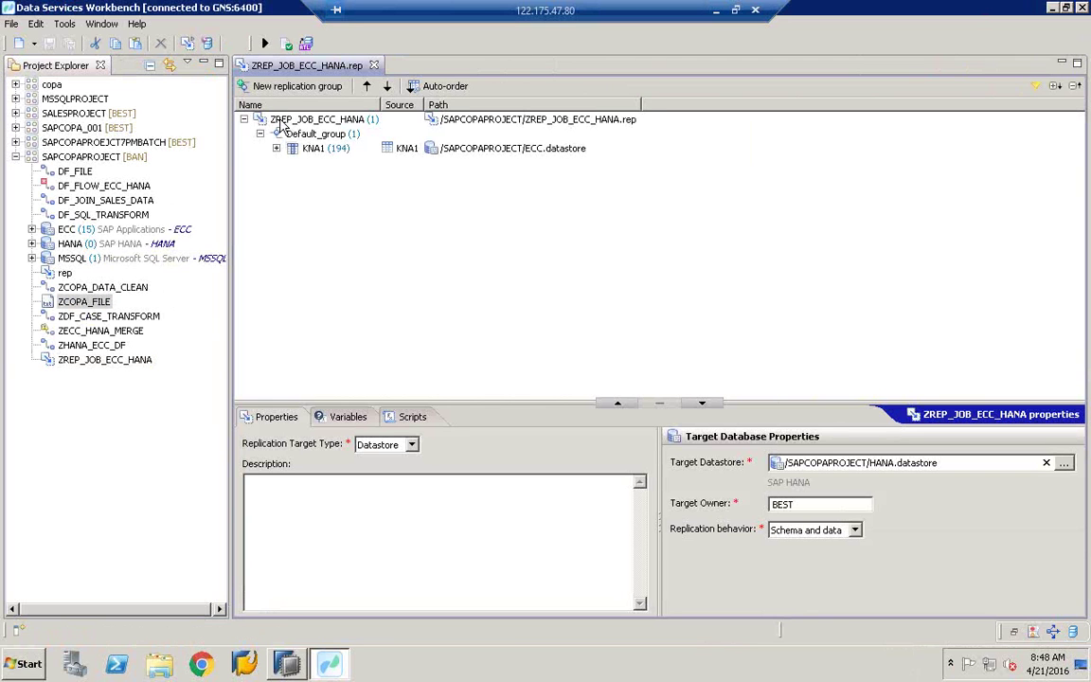
left_click(259, 118)
left_click(266, 44)
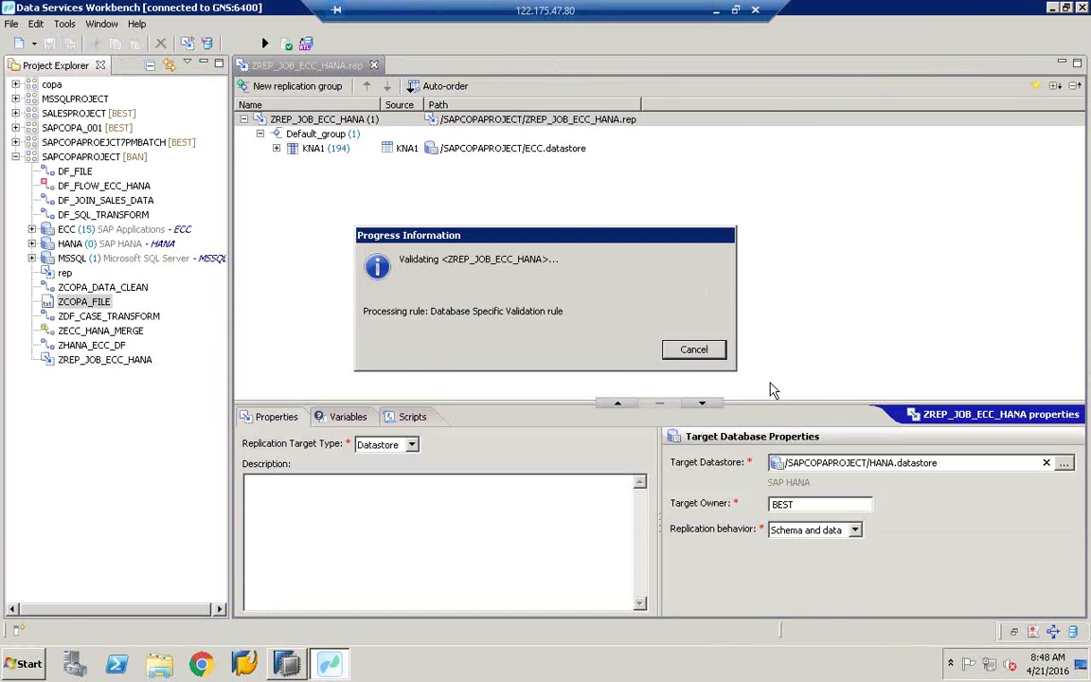
left_click(704, 440)
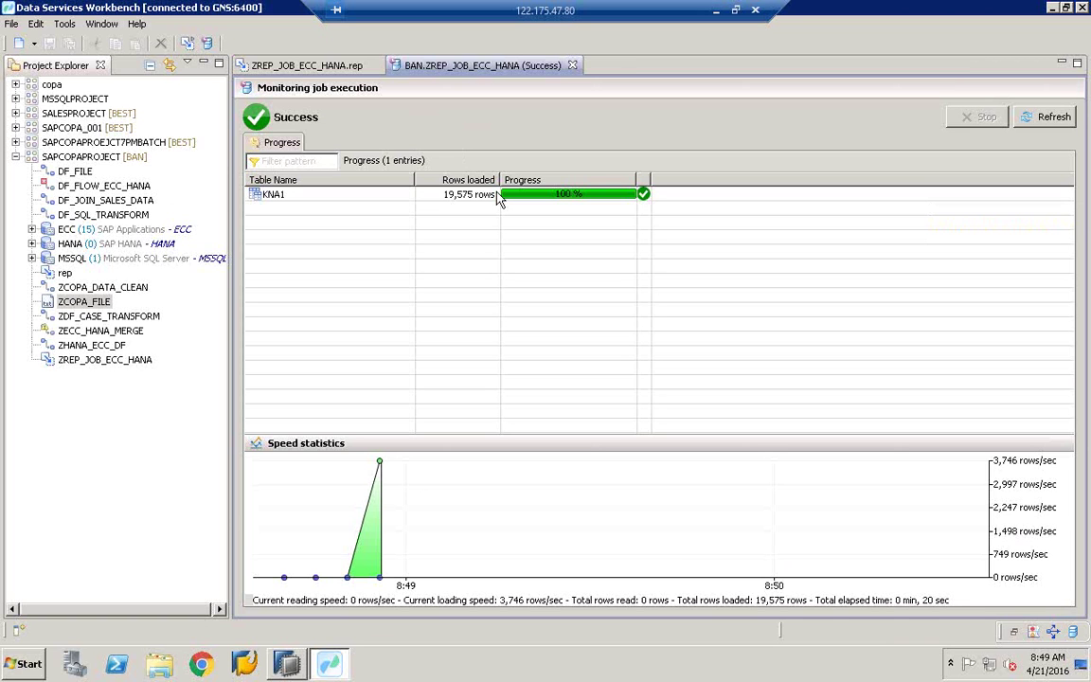
left_click(460, 201)
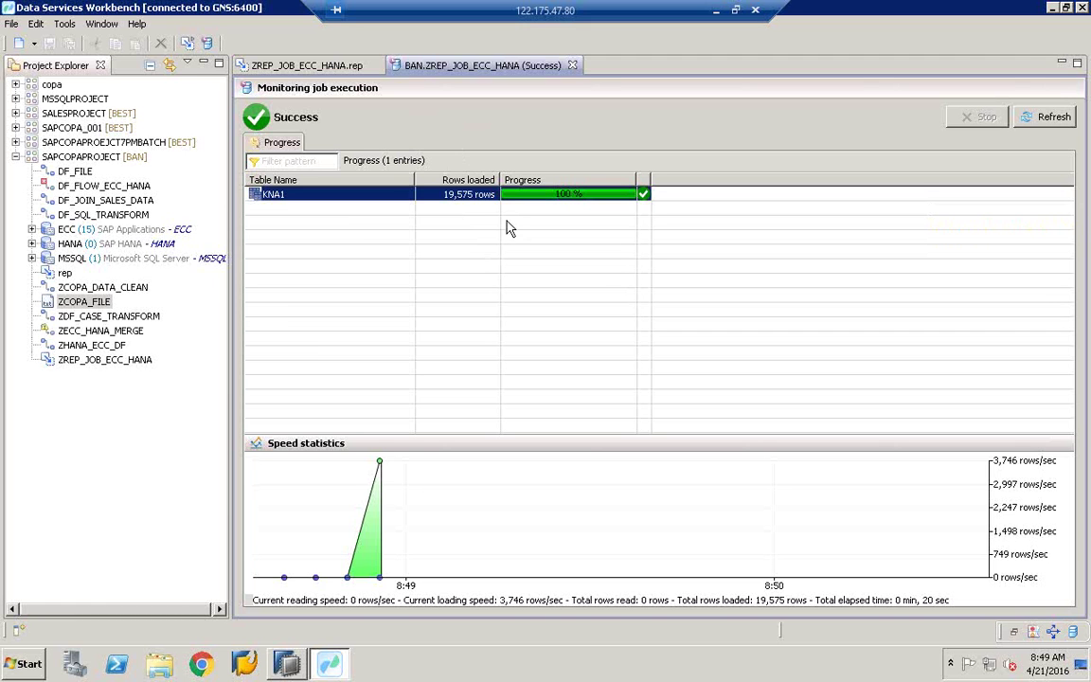
left_click(572, 65)
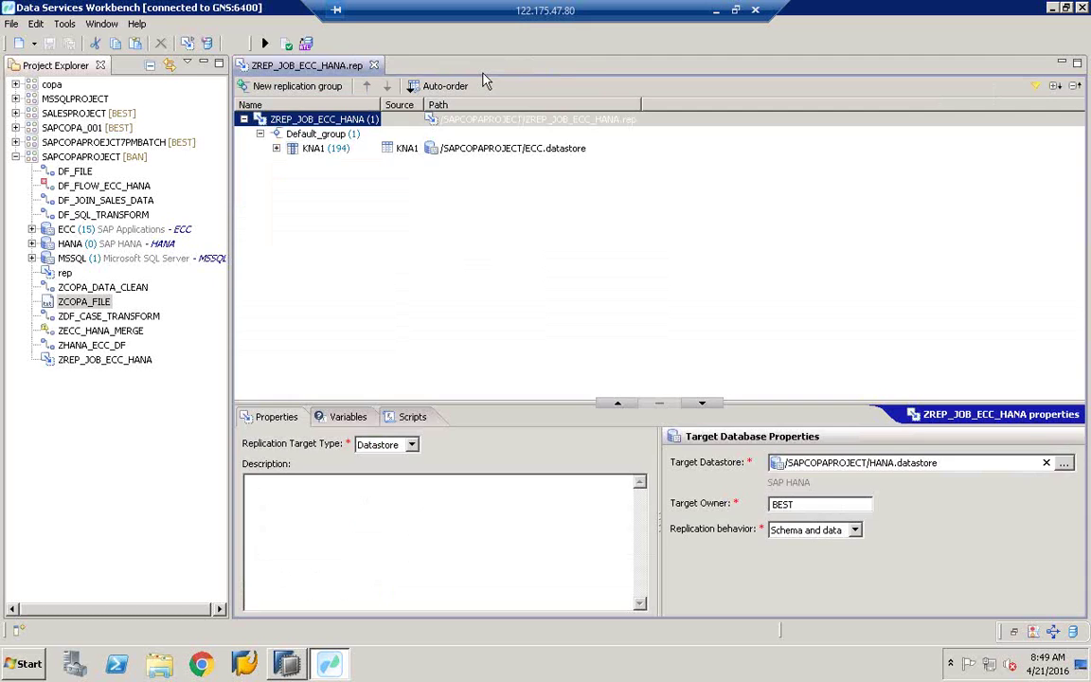
Step: Close the replication editor and expand the project tree down to SALESPROJECT
left_click(373, 66)
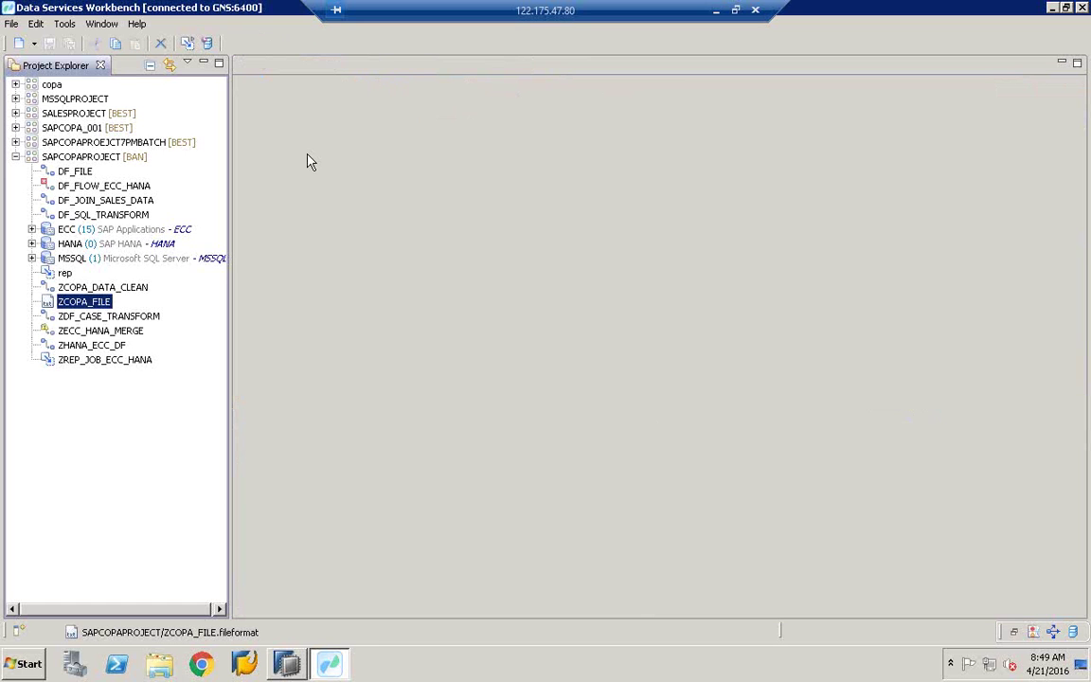
left_click(15, 157)
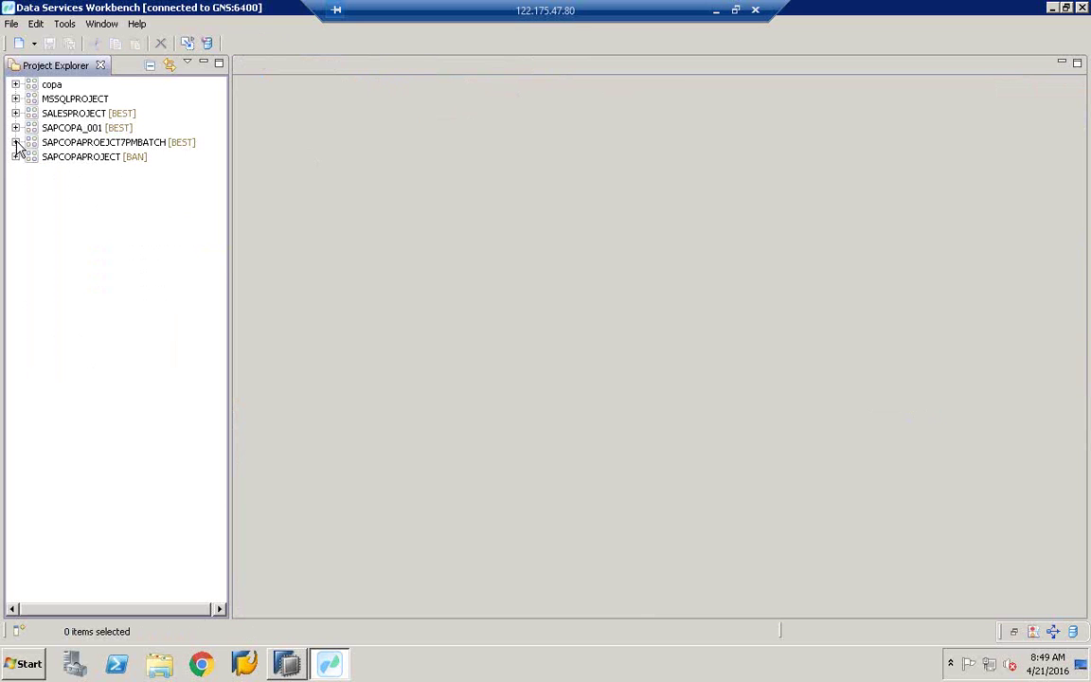
left_click(15, 127)
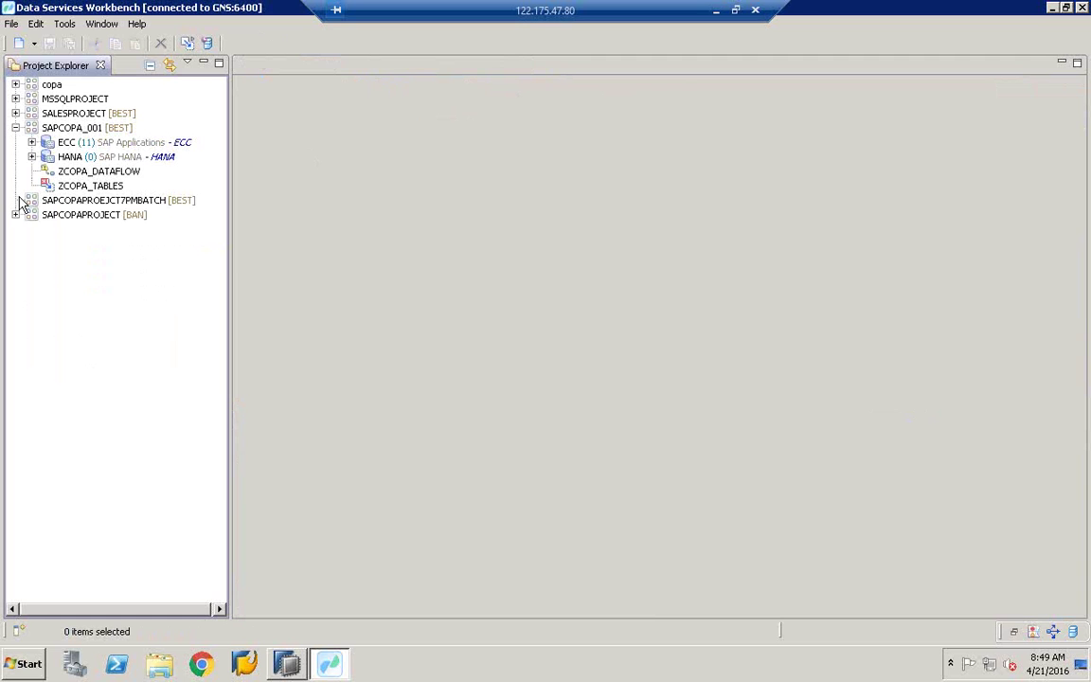
left_click(15, 112)
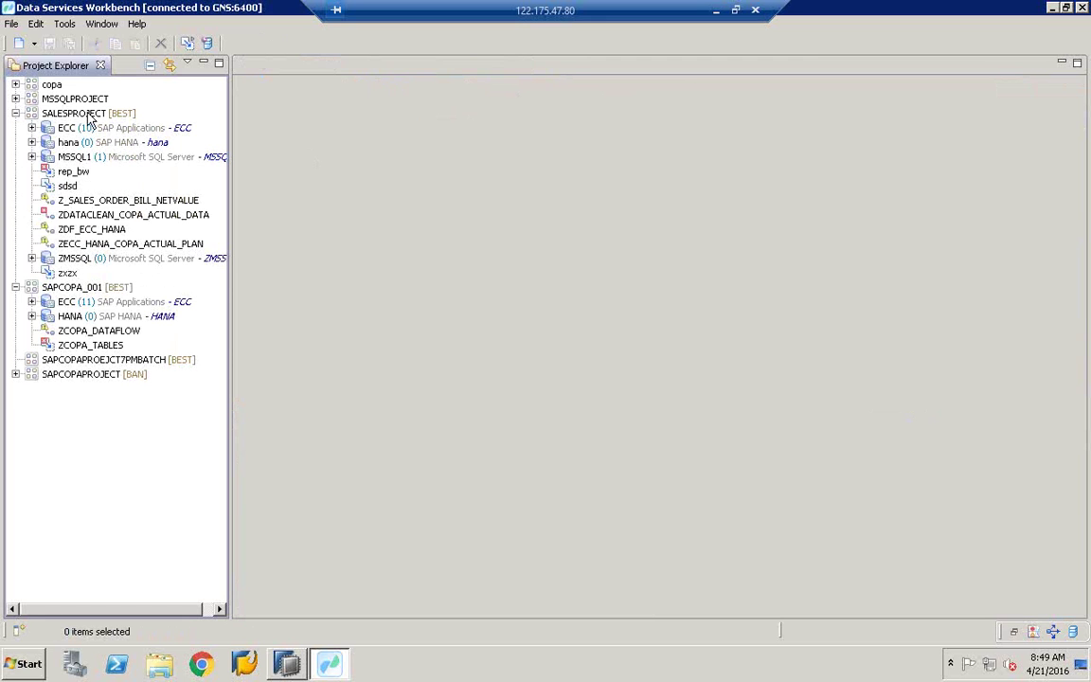
left_click(15, 287)
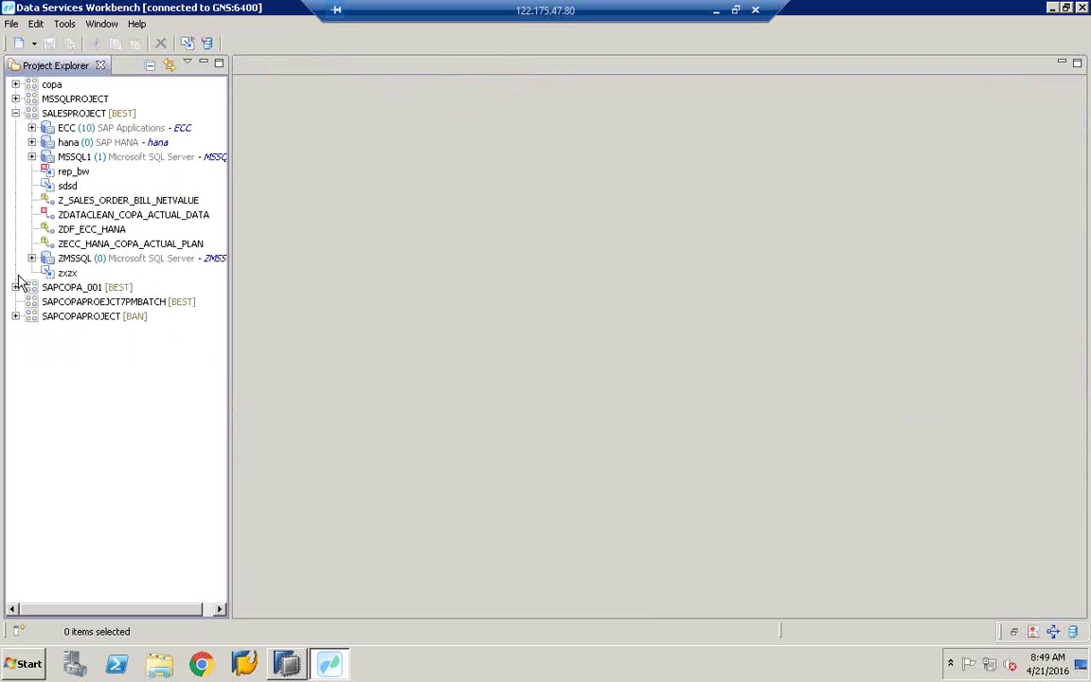
left_click(95, 114)
Step: Create a data flow in SALESPROJECT named SQL_TRANSFORM with description SQL_TRANSFORM
right_click(97, 117)
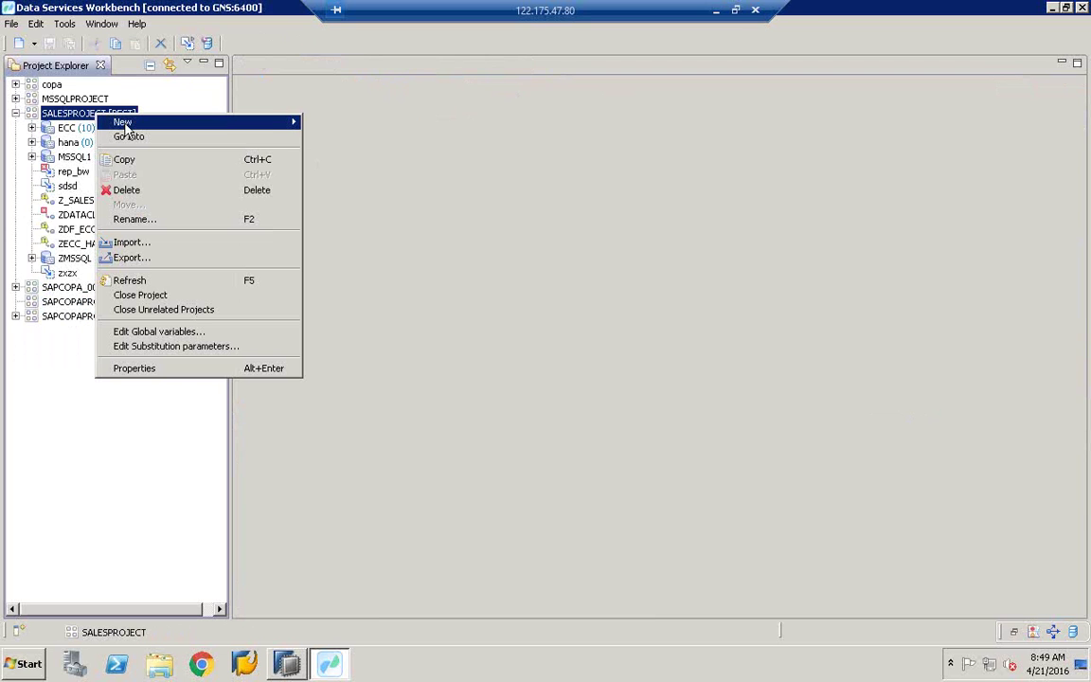
mouse_move(273, 125)
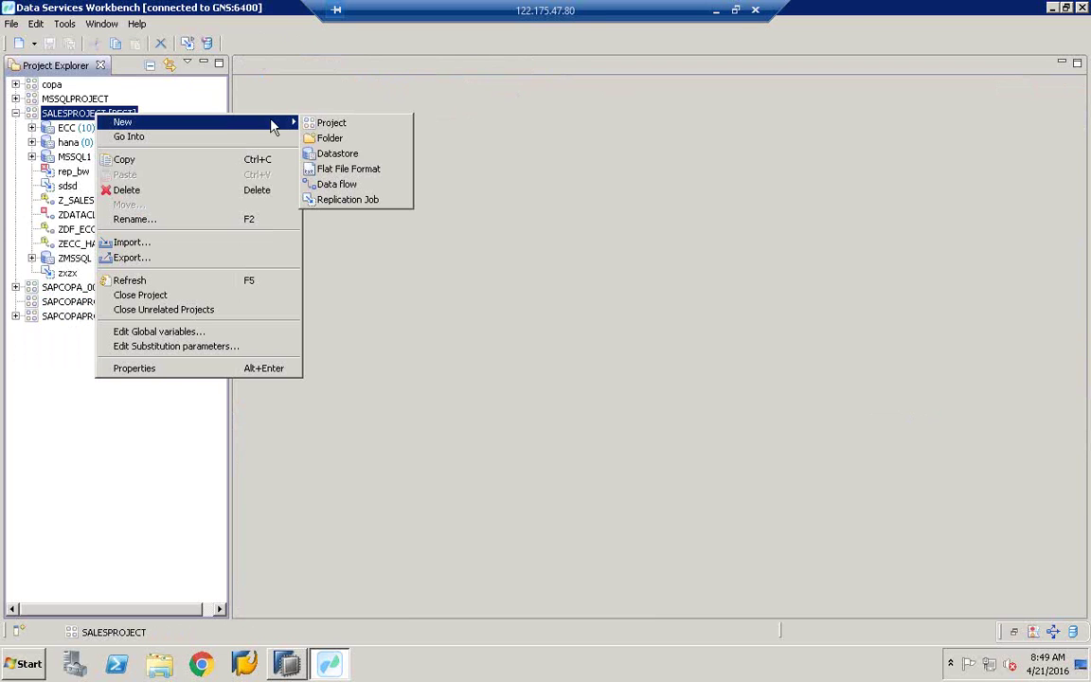
left_click(327, 184)
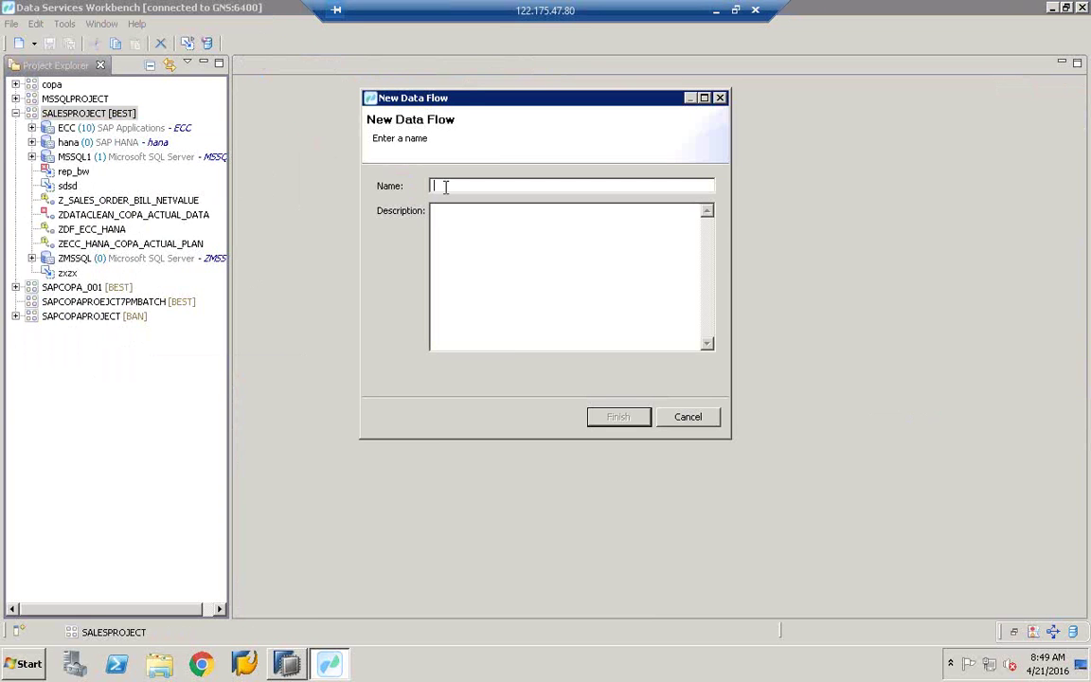
type("S")
key("BackSpace")
type("SQL")
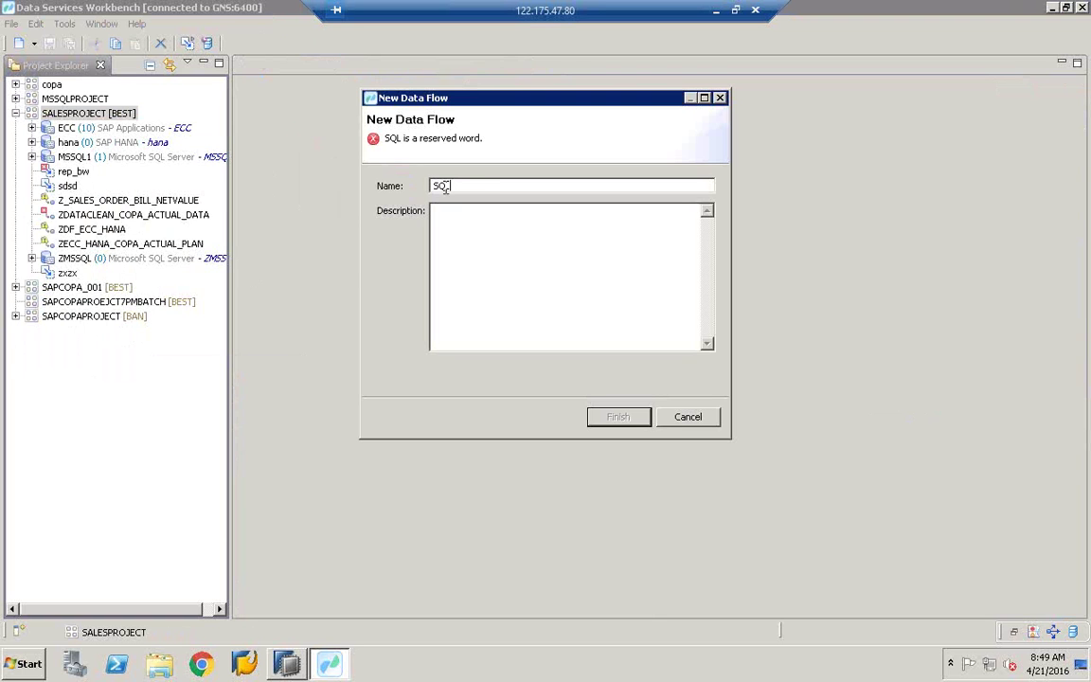
type("_TRANSFORM")
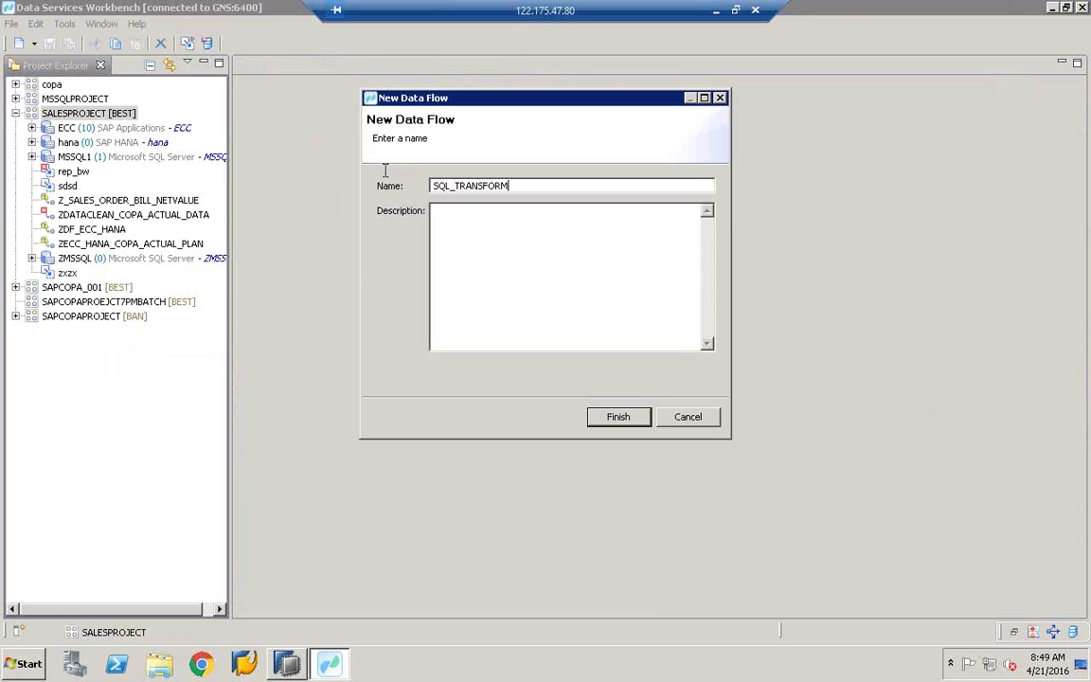
key("ctrl+a")
key("ctrl+c")
left_click(434, 227)
key("ctrl+v")
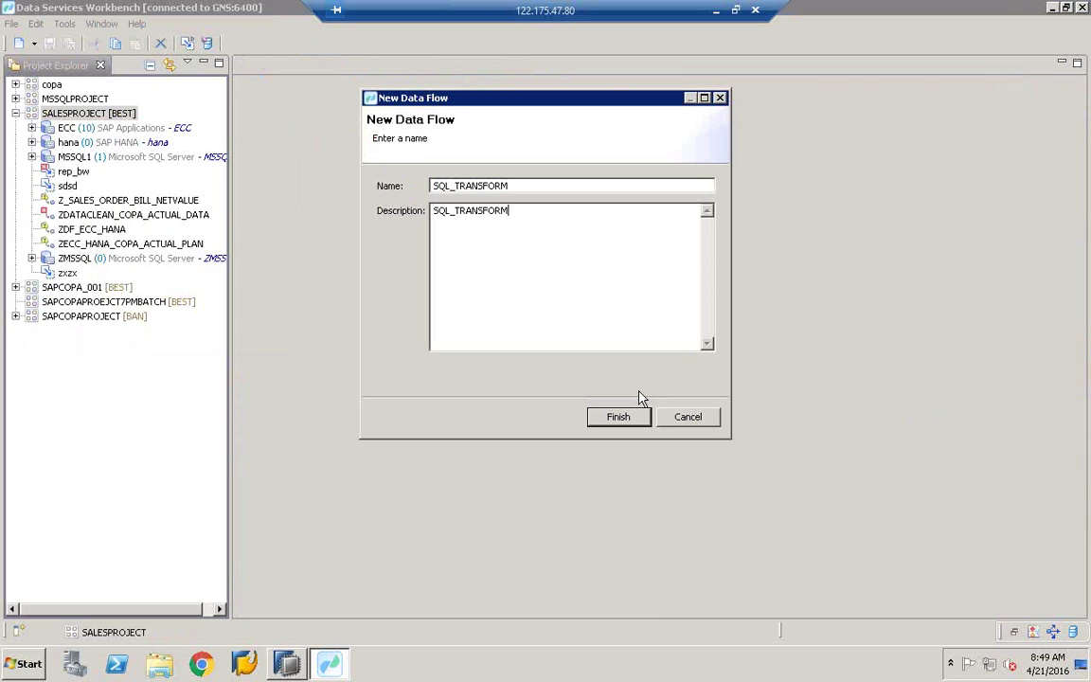
left_click(621, 416)
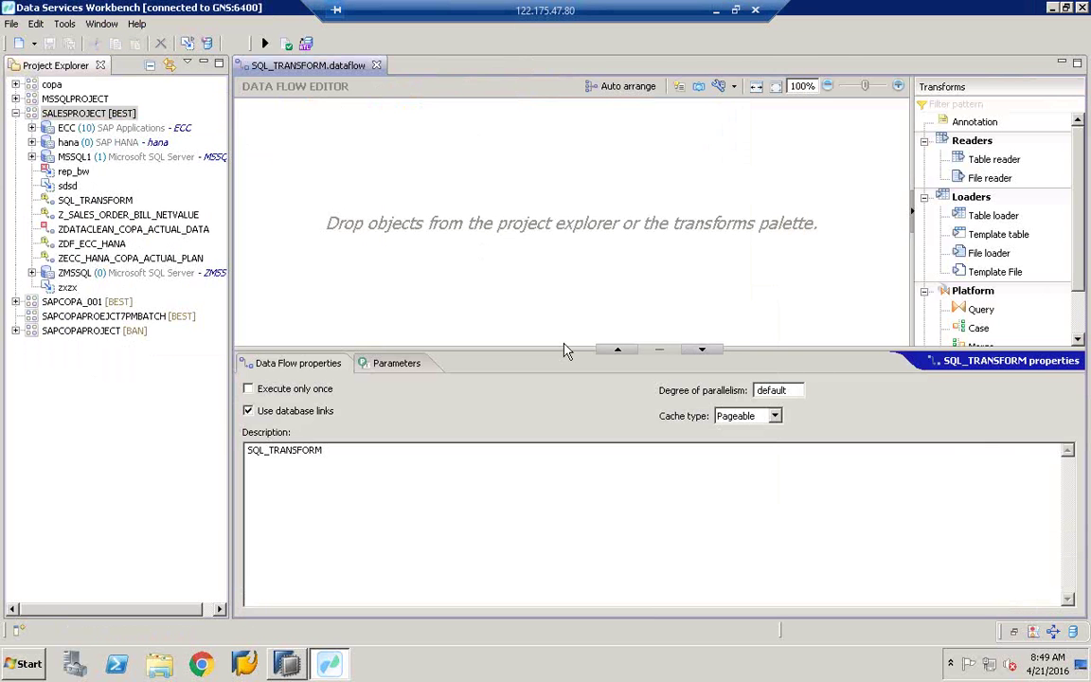
Step: Enlarge the data flow editing area, widen the transforms palette, and select the SQL transform
left_click_drag(565, 343, 565, 392)
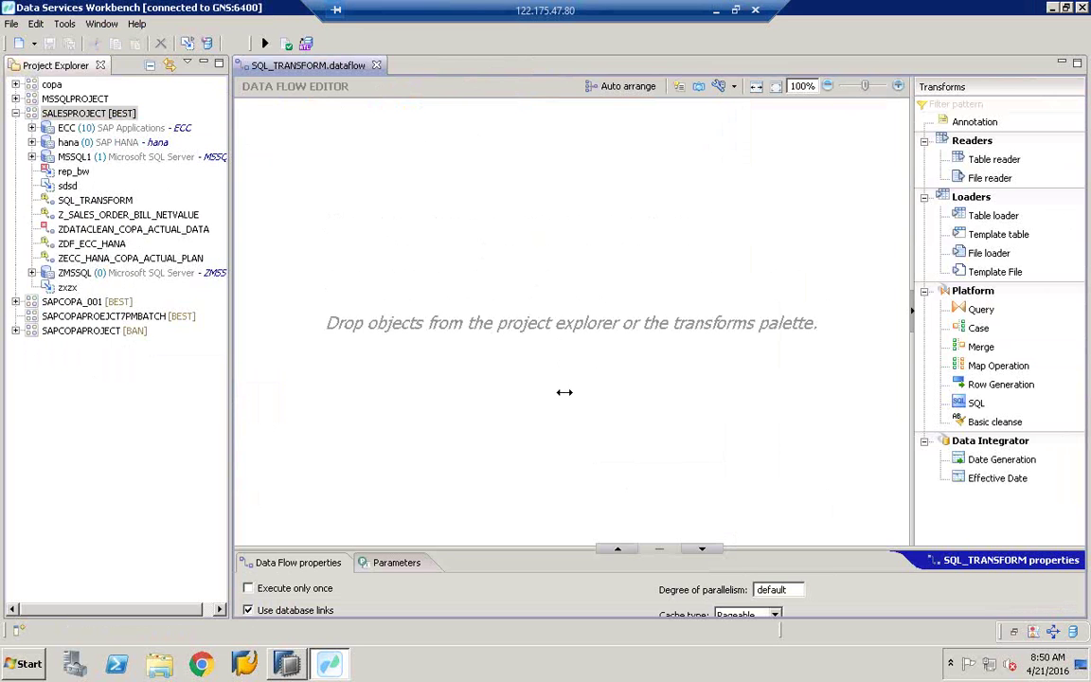
left_click_drag(913, 309, 754, 312)
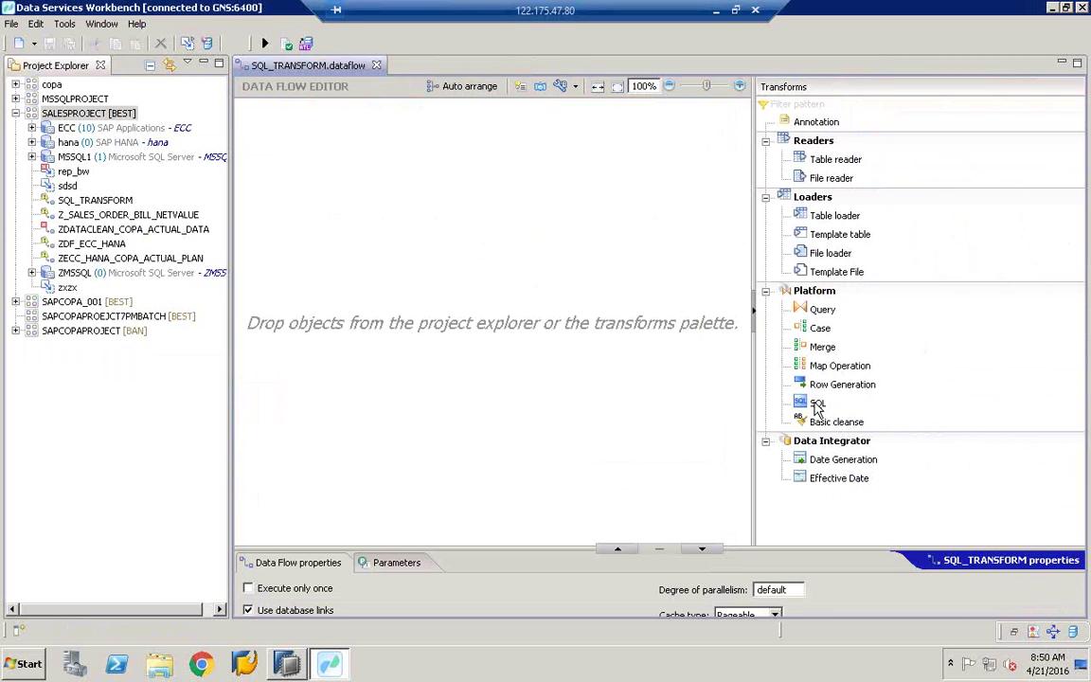
left_click(817, 405)
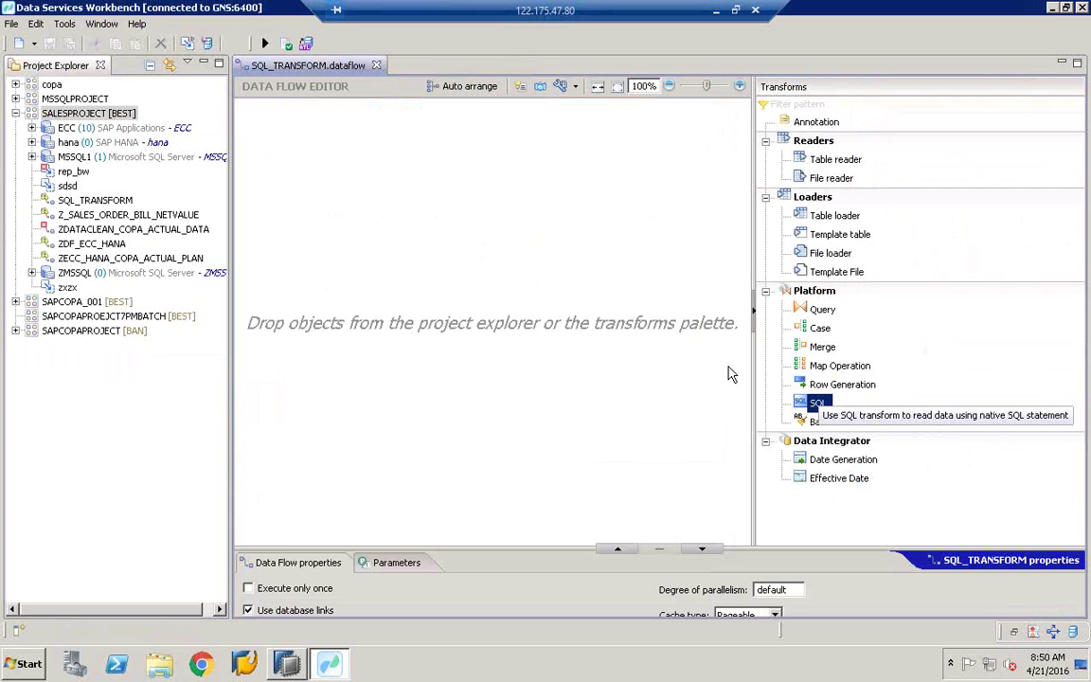
Step: Place the SQL_Transform node on the SQL_TRANSFORM canvas, adjust its position, and switch to HANA Studio
left_click_drag(729, 373, 346, 232)
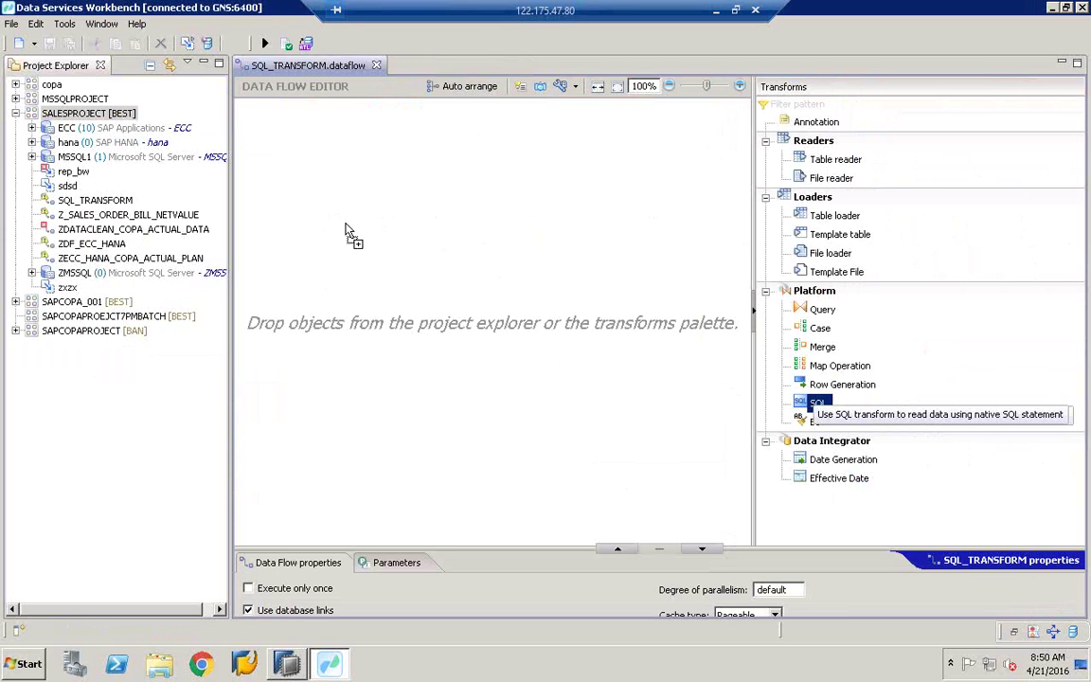
left_click_drag(347, 231, 312, 258)
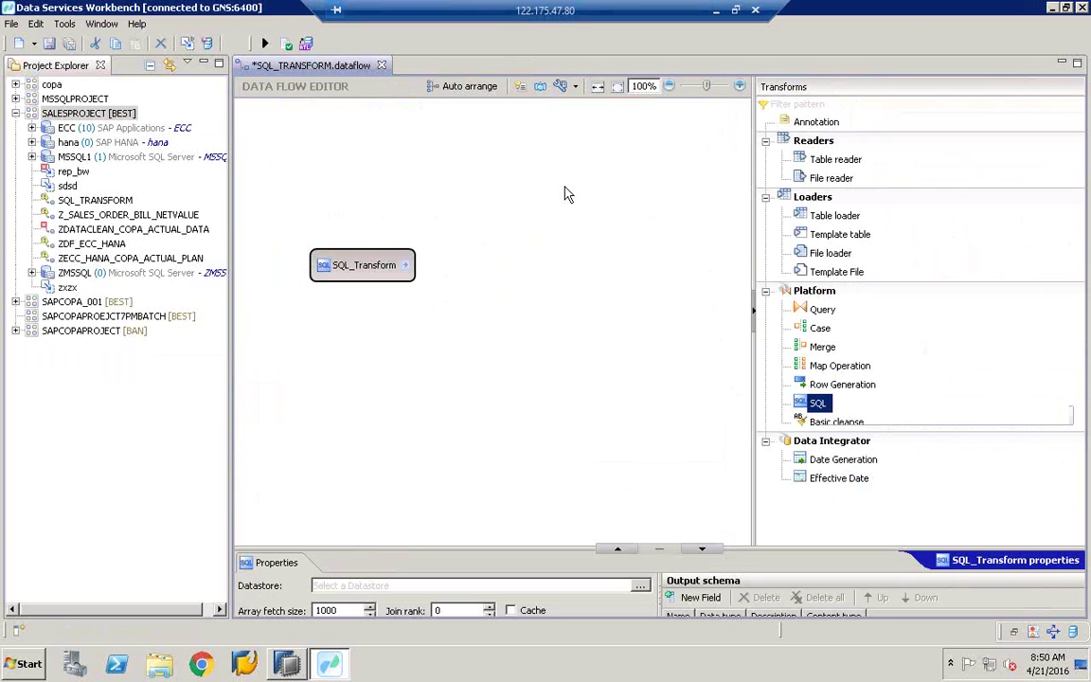
left_click_drag(335, 270, 327, 329)
left_click(816, 391)
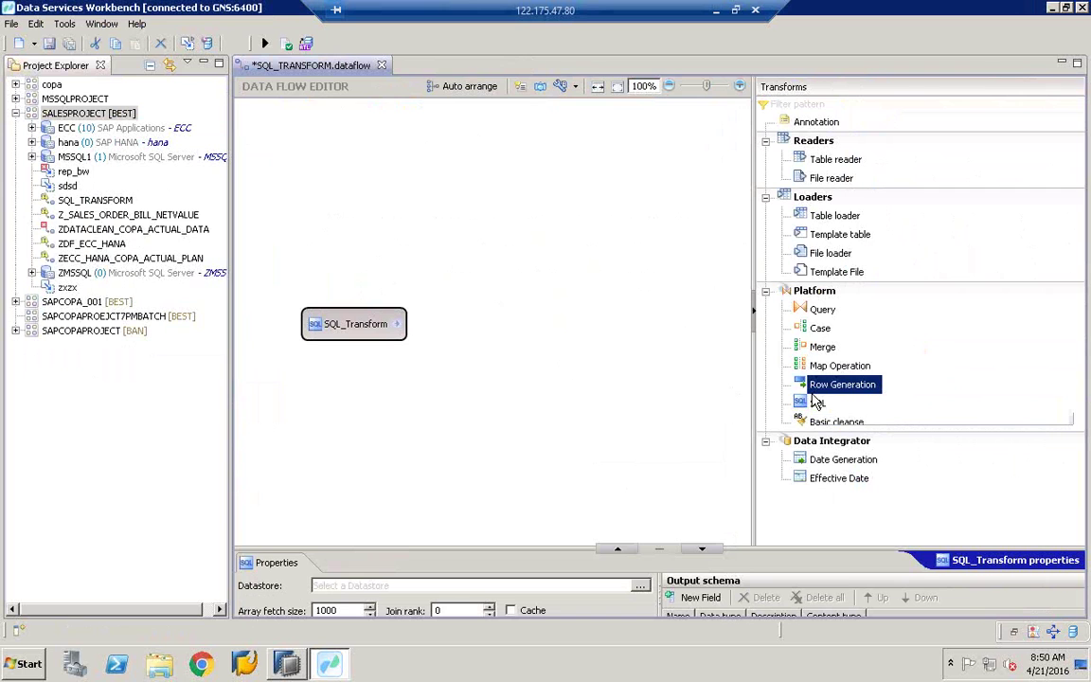
left_click(816, 402)
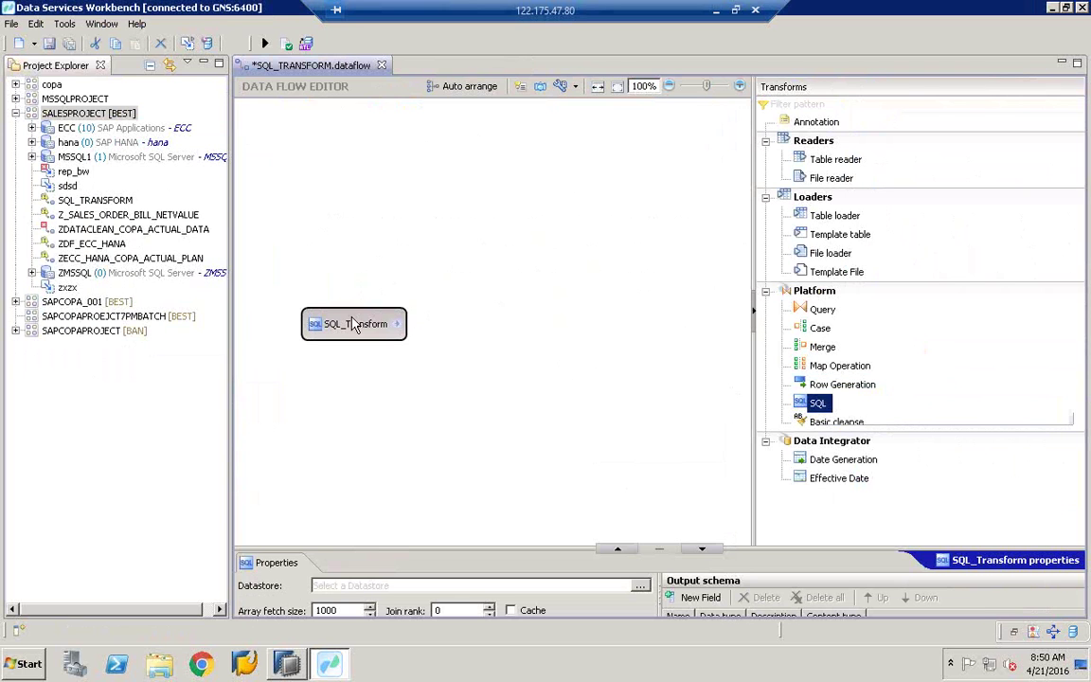
left_click_drag(353, 324, 352, 343)
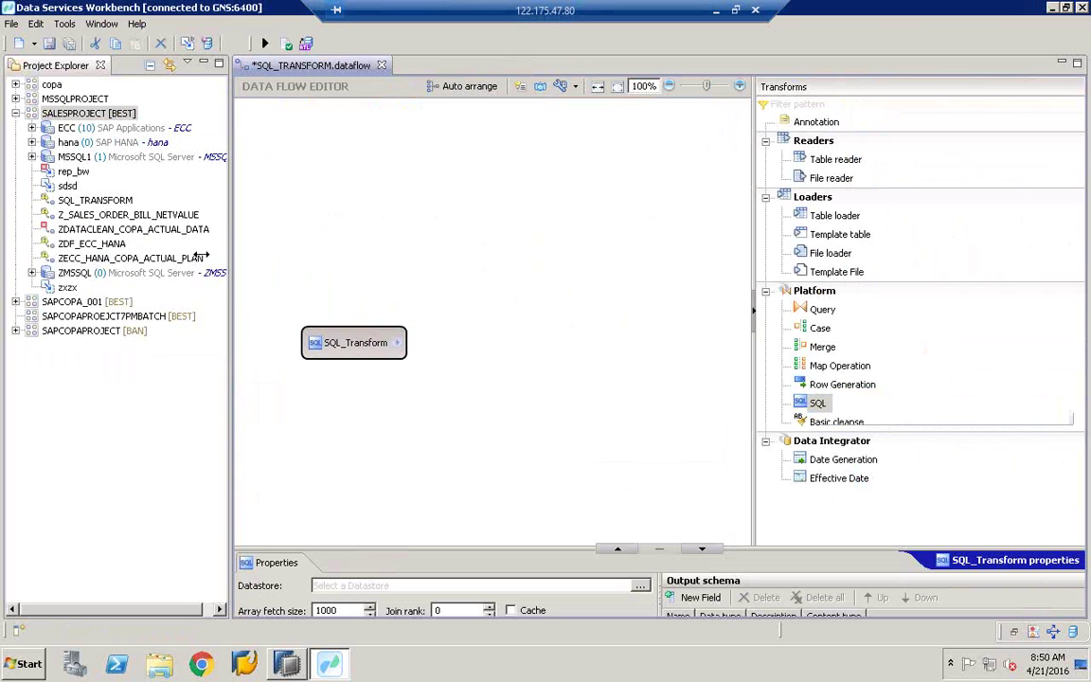
left_click_drag(202, 257, 200, 257)
left_click_drag(296, 341, 295, 292)
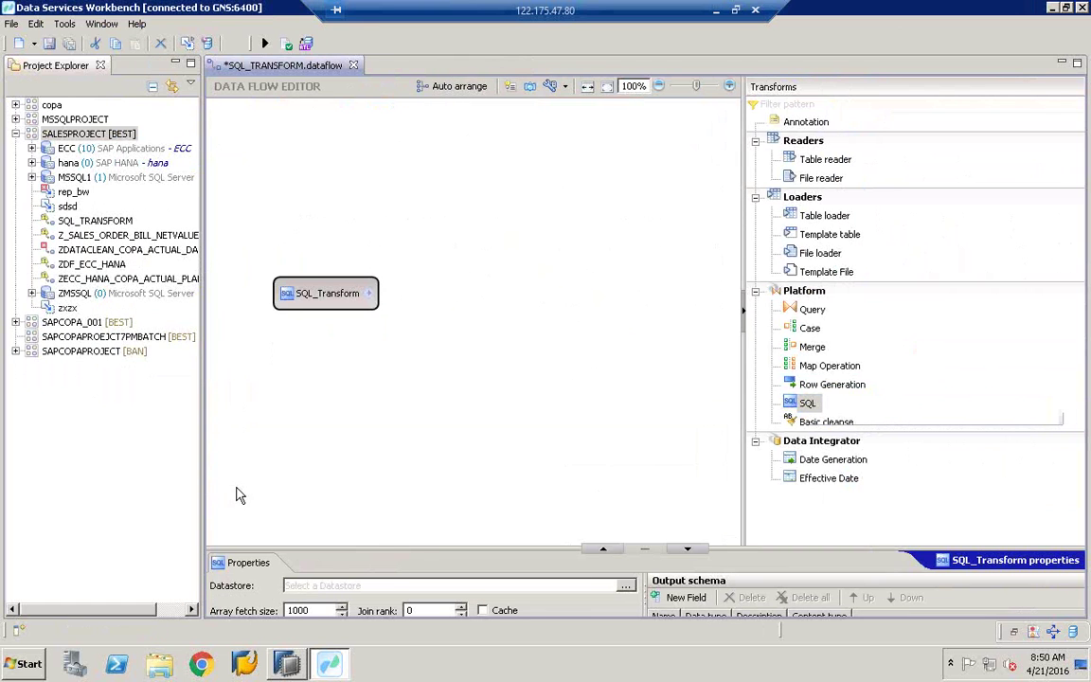
key("alt+Tab")
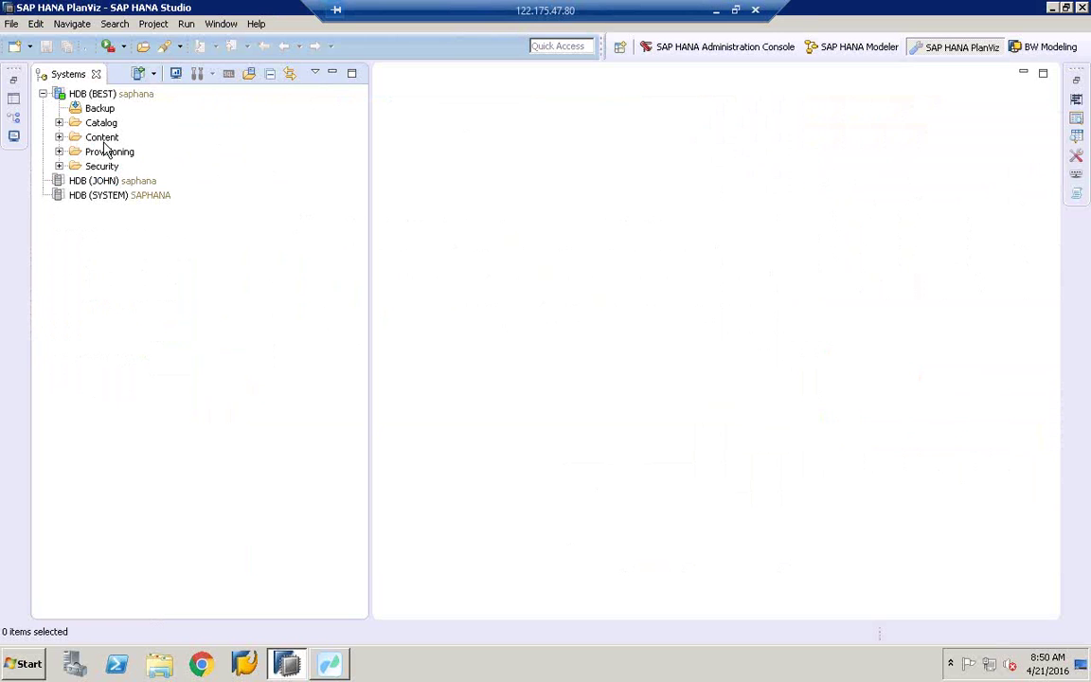
Step: Expand the Content folder, widen the Systems tree, and scroll through the packages
left_click(58, 137)
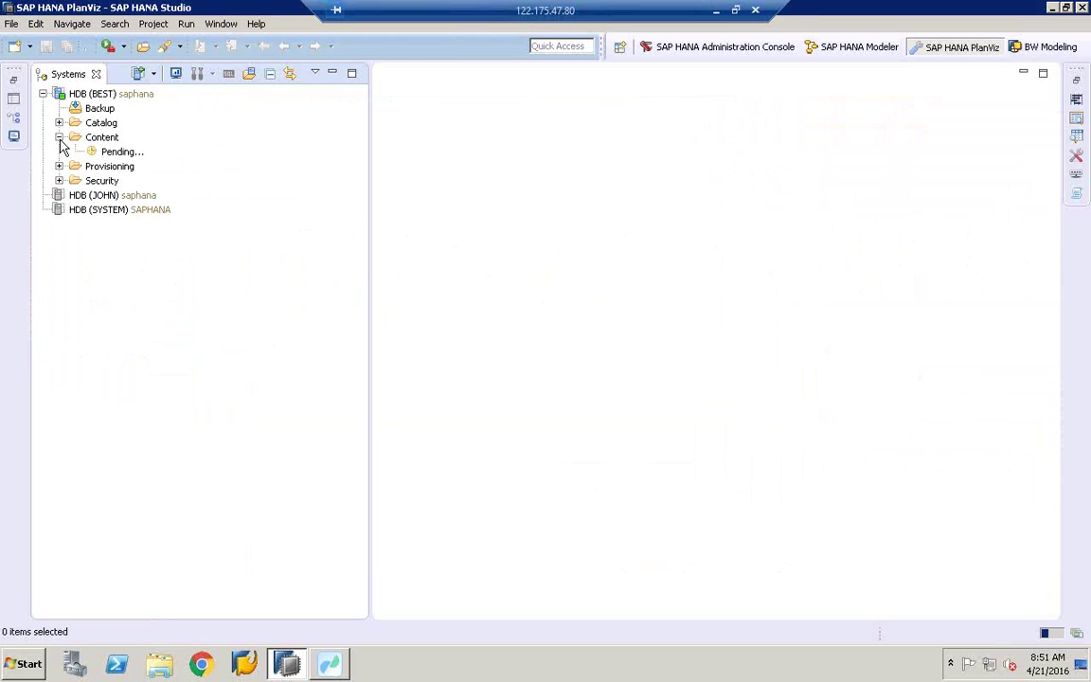
left_click(101, 138)
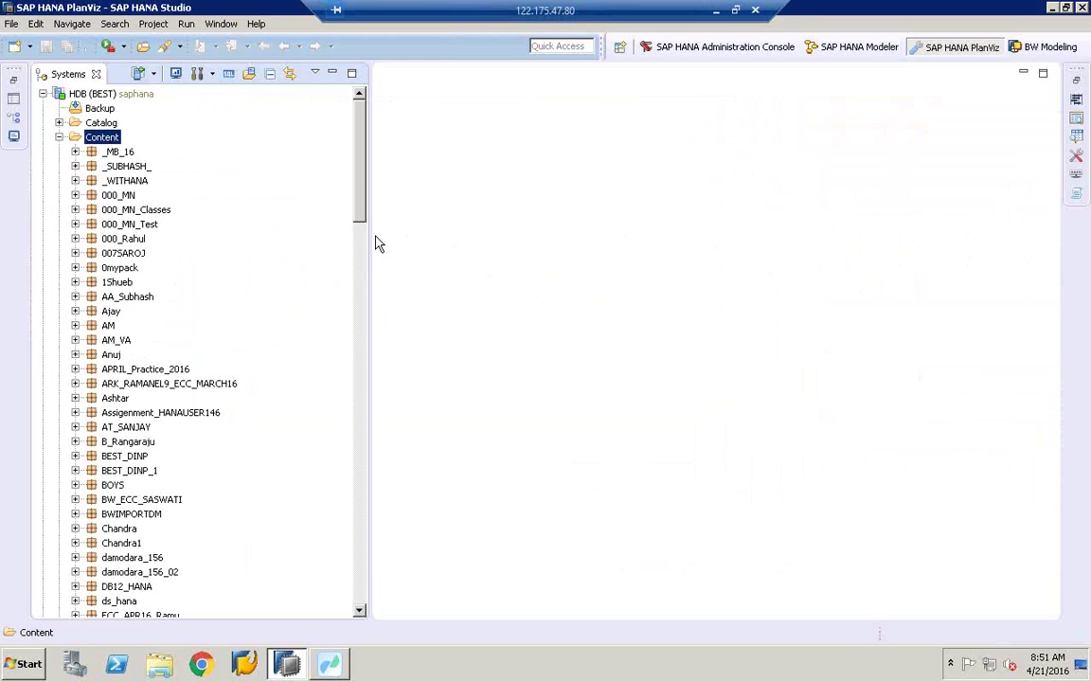
left_click_drag(370, 235, 428, 235)
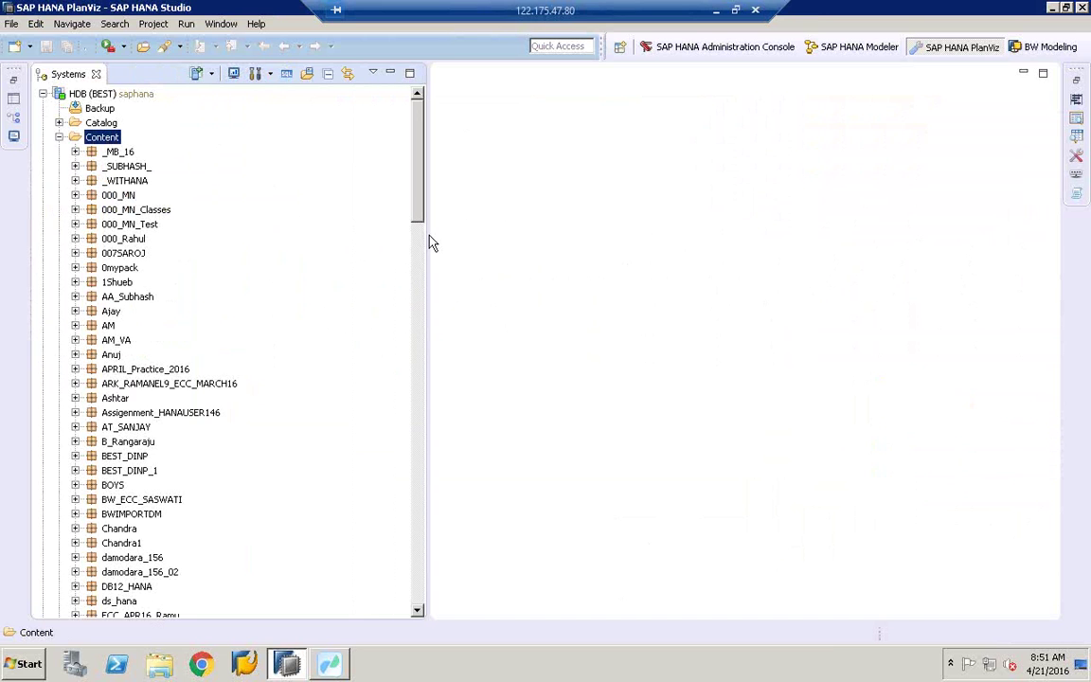
left_click(120, 268)
left_click(141, 614)
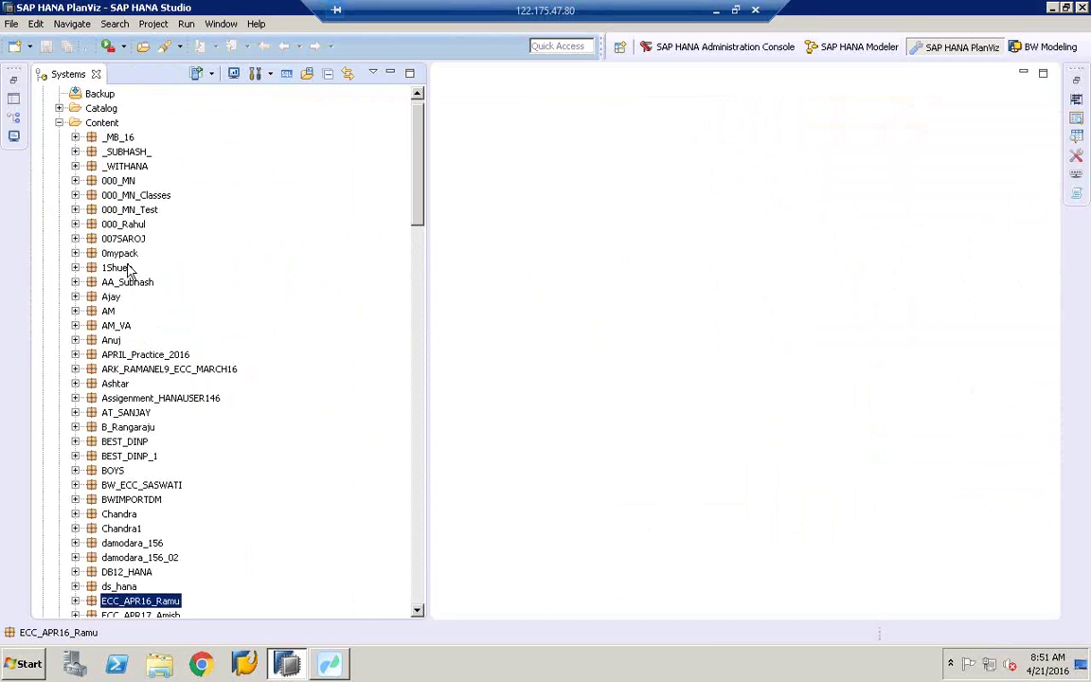
left_click_drag(418, 614, 418, 614)
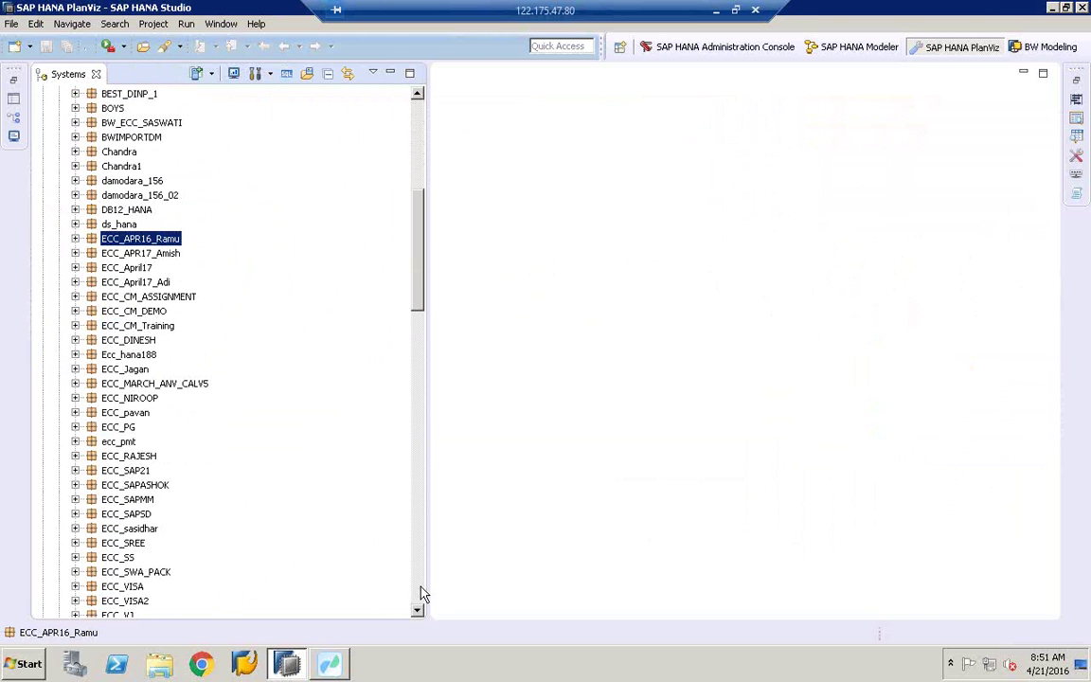
left_click(420, 589)
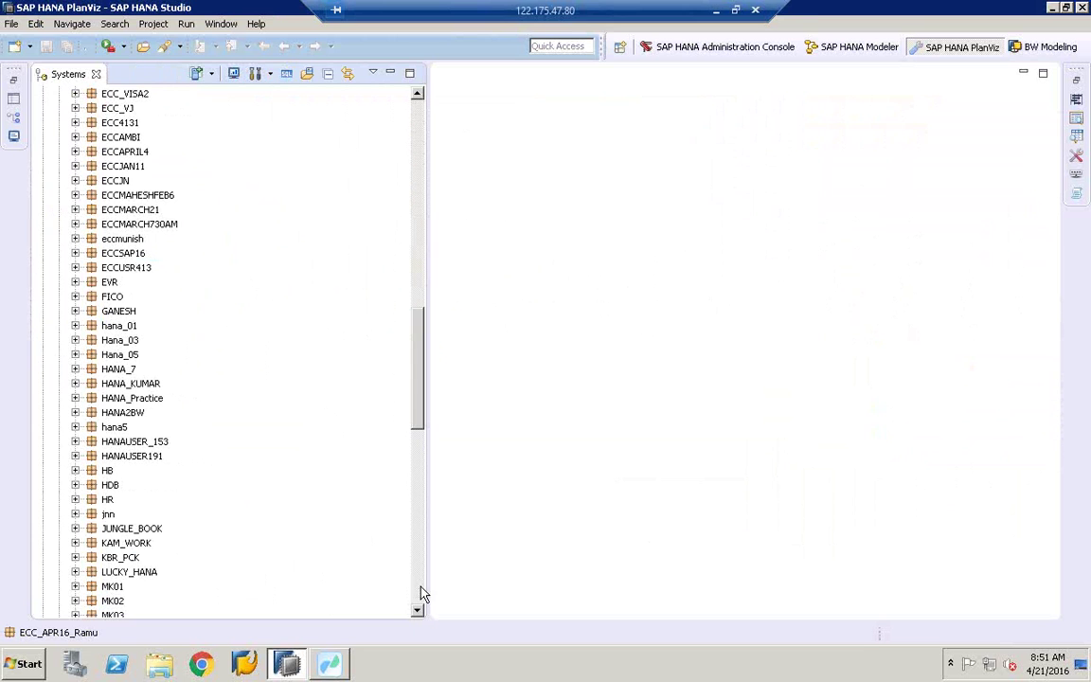
Step: Browse ECCMARCH21's SD analytic and calculation views, briefly checking ECCAPRIL4
left_click(132, 209)
left_click(76, 209)
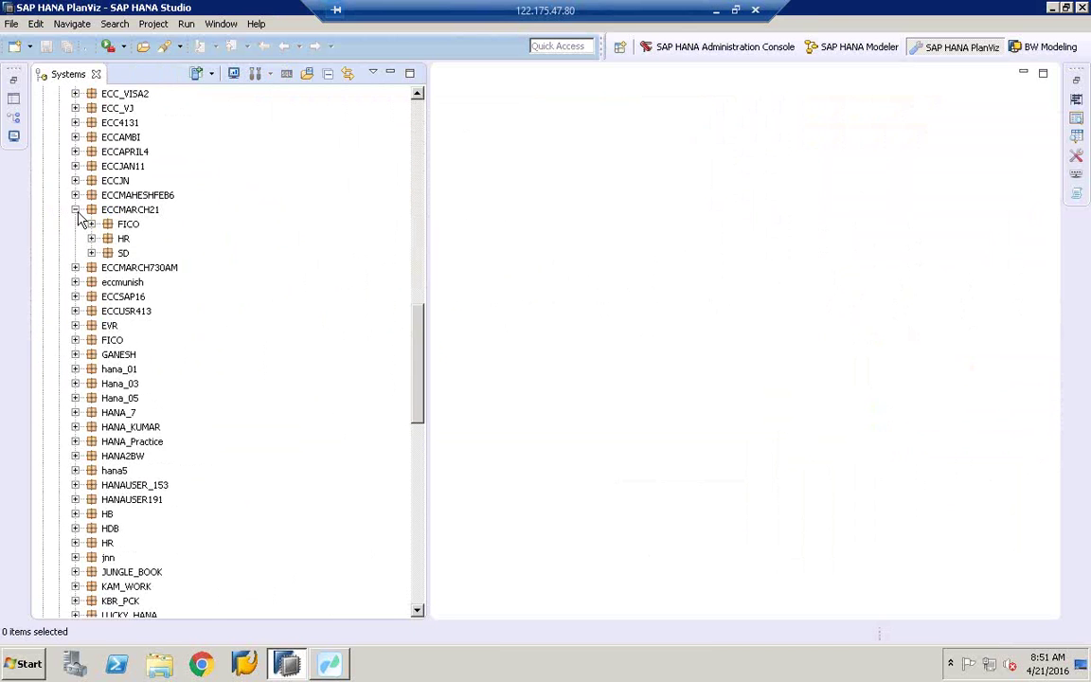
left_click(91, 253)
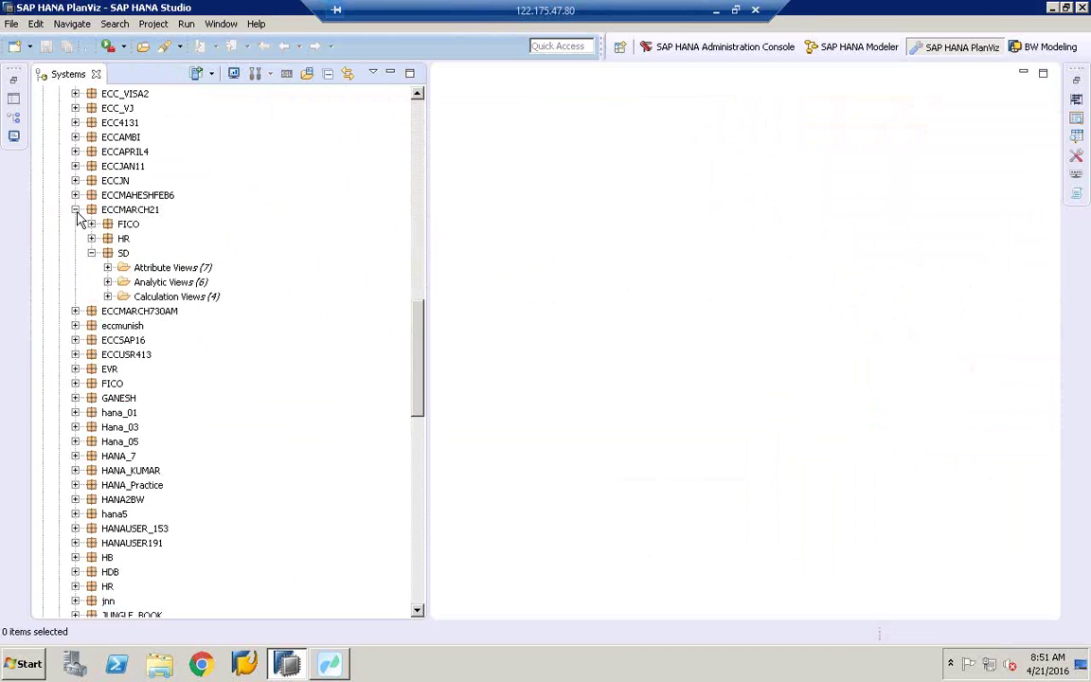
left_click(76, 209)
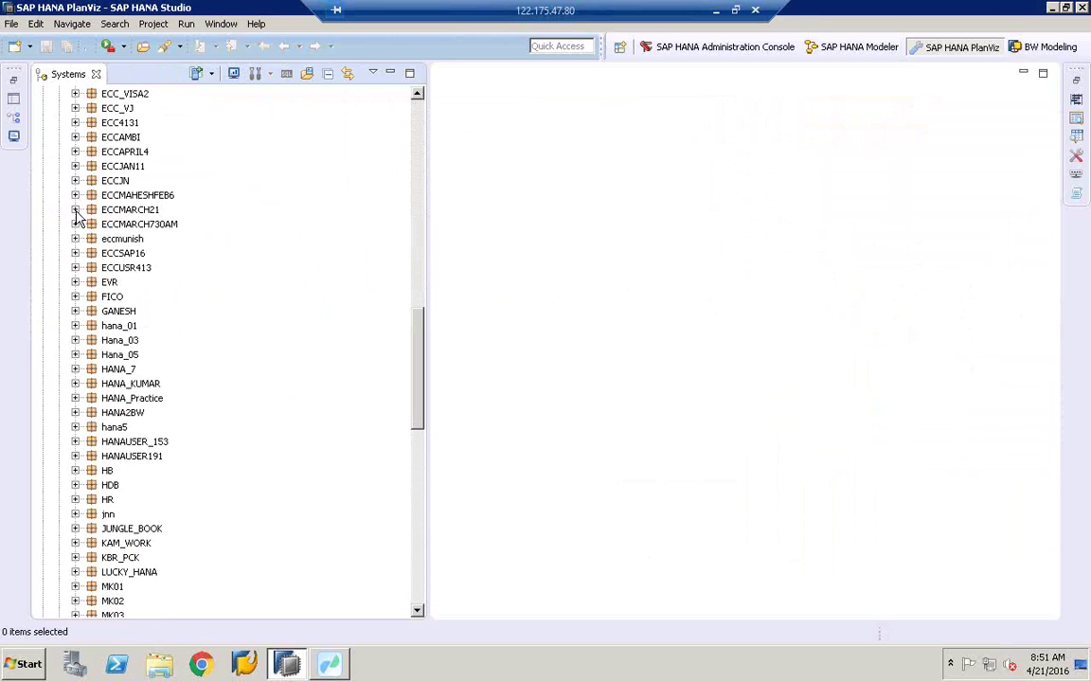
left_click(76, 153)
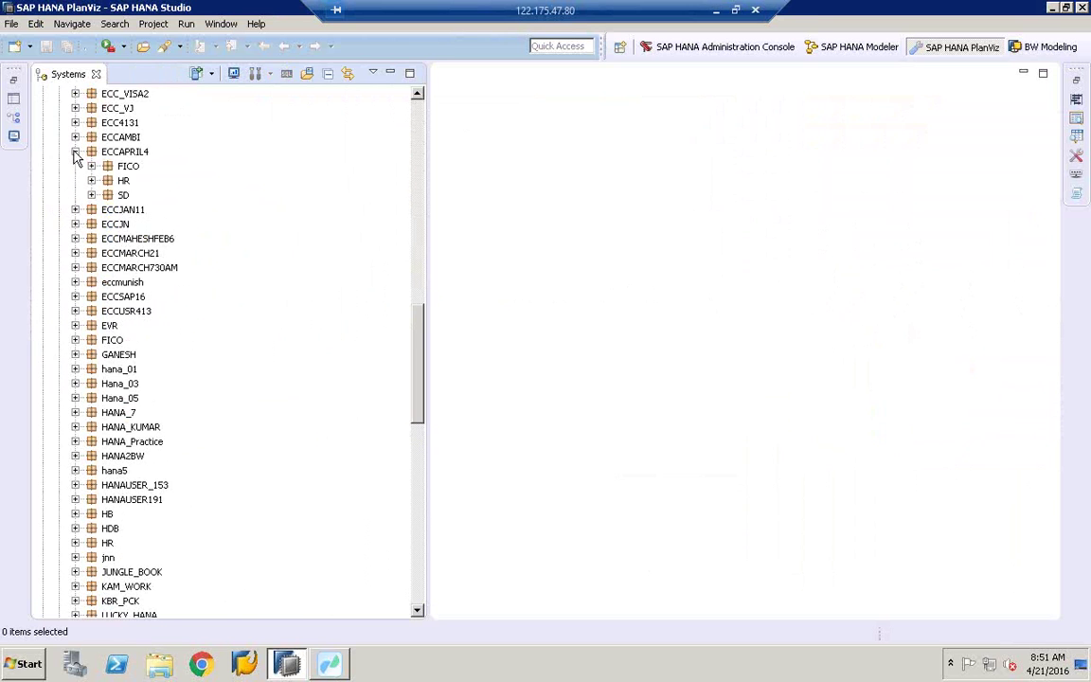
left_click(76, 152)
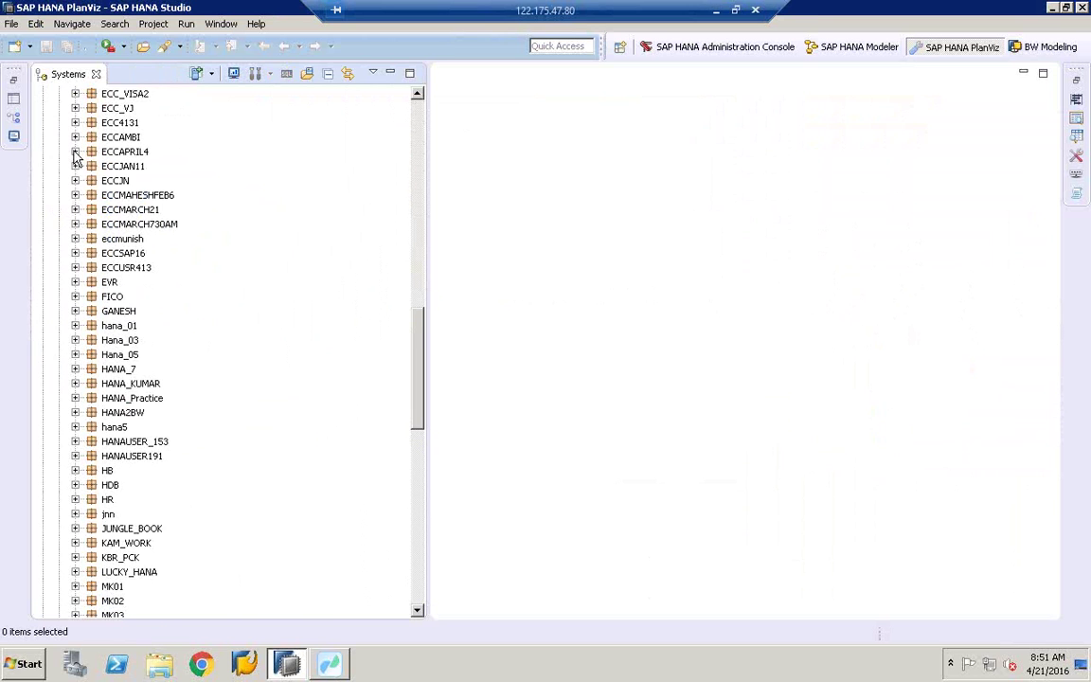
left_click(76, 210)
left_click(108, 283)
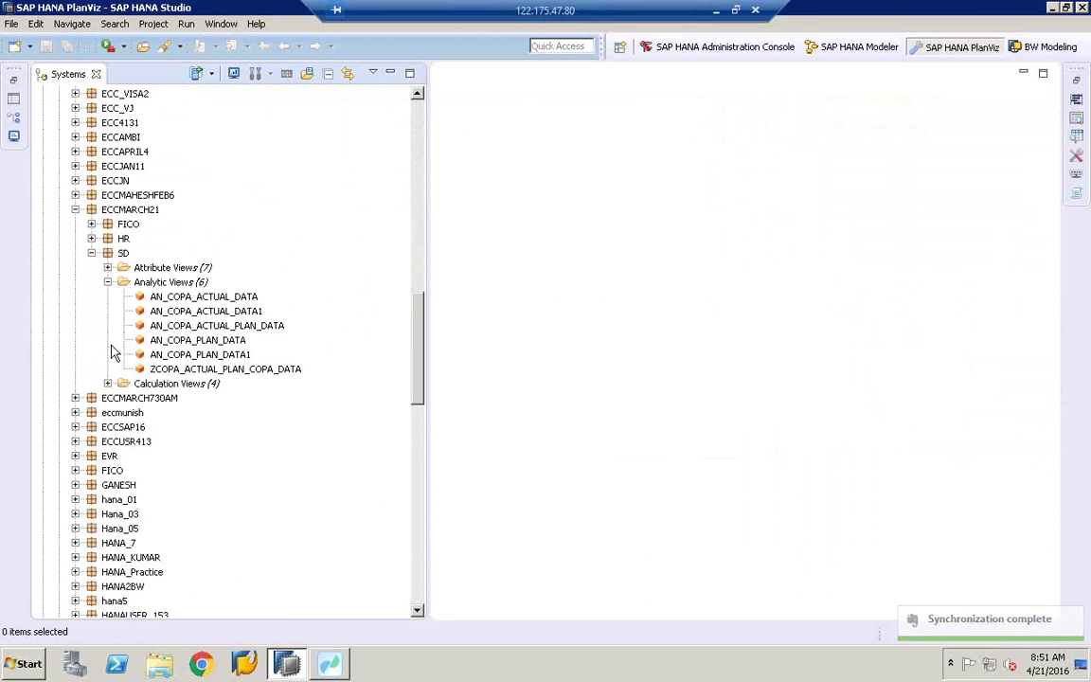
left_click(108, 384)
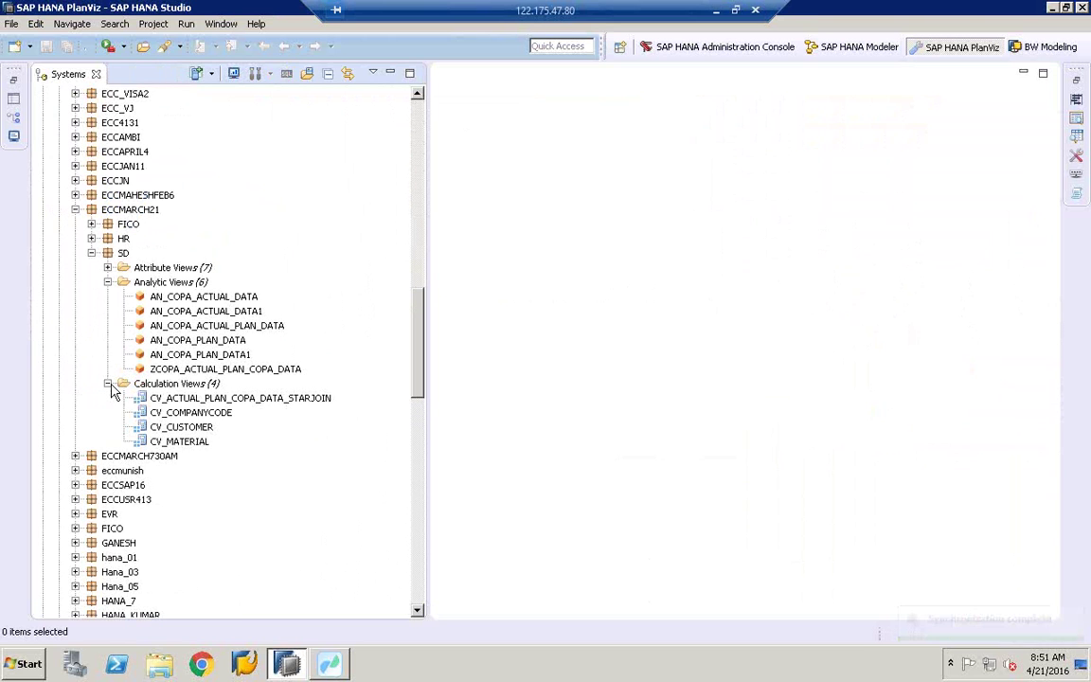
left_click(92, 253)
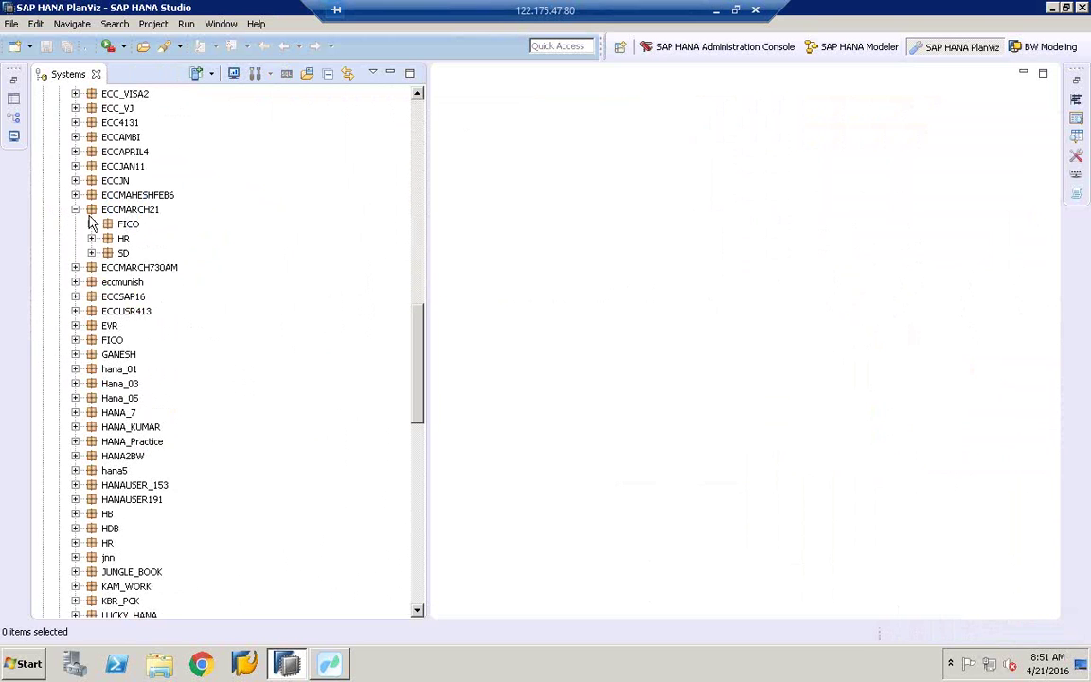
left_click(76, 209)
Step: Jump to the ECC packages and locate ECCMARCH21 in the package list
left_click(104, 311)
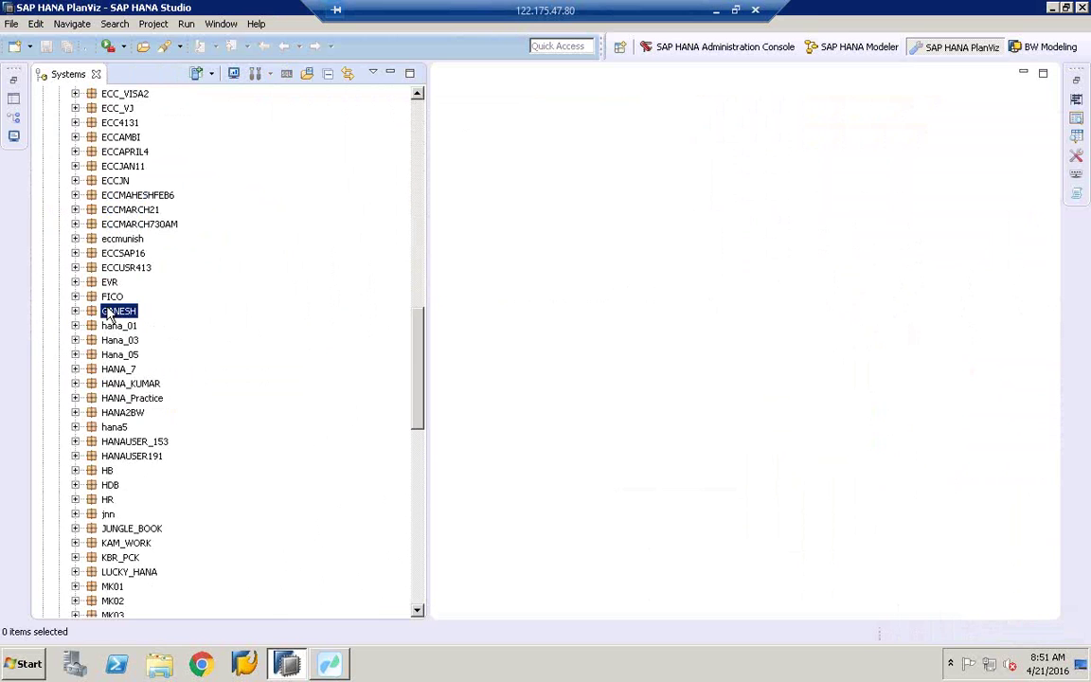
key("e")
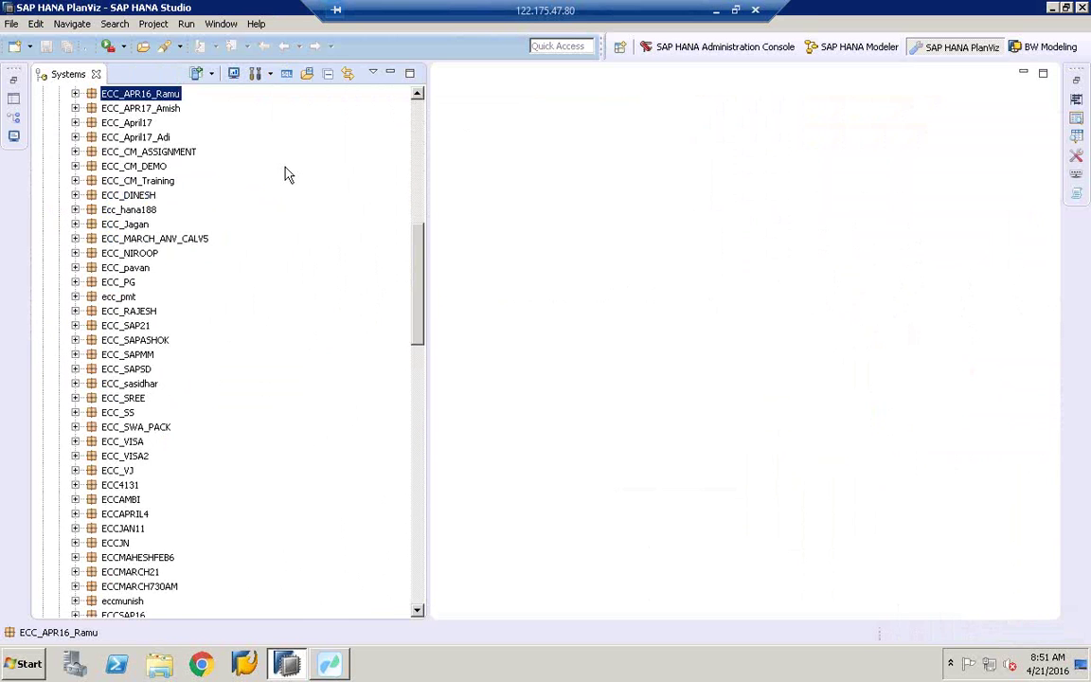
left_click(418, 102)
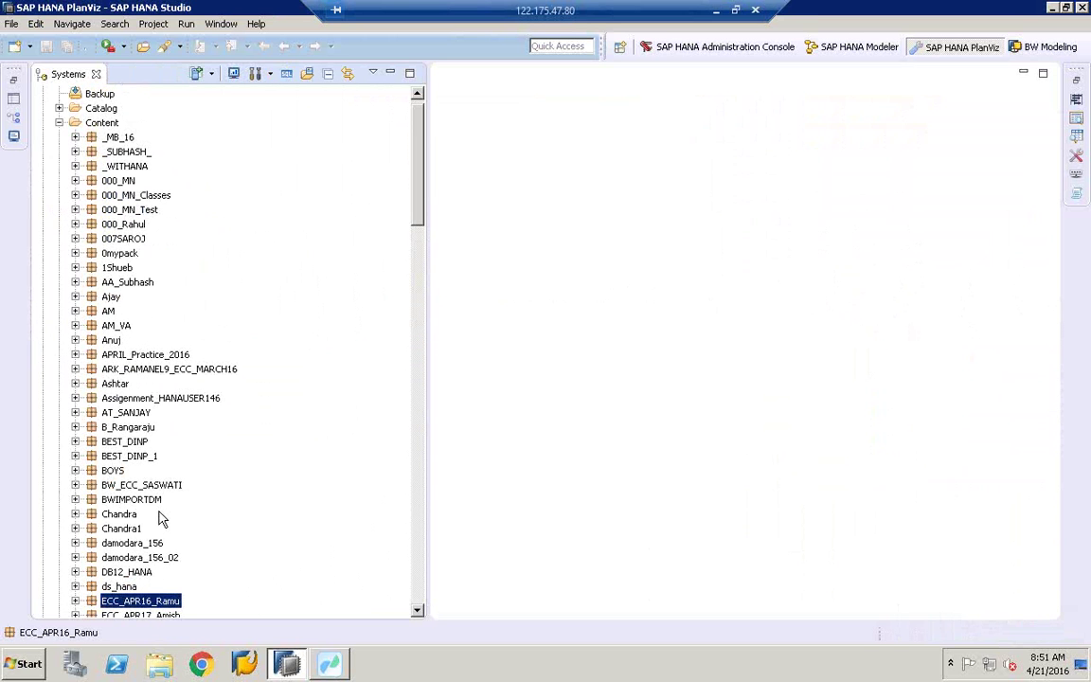
left_click(424, 587)
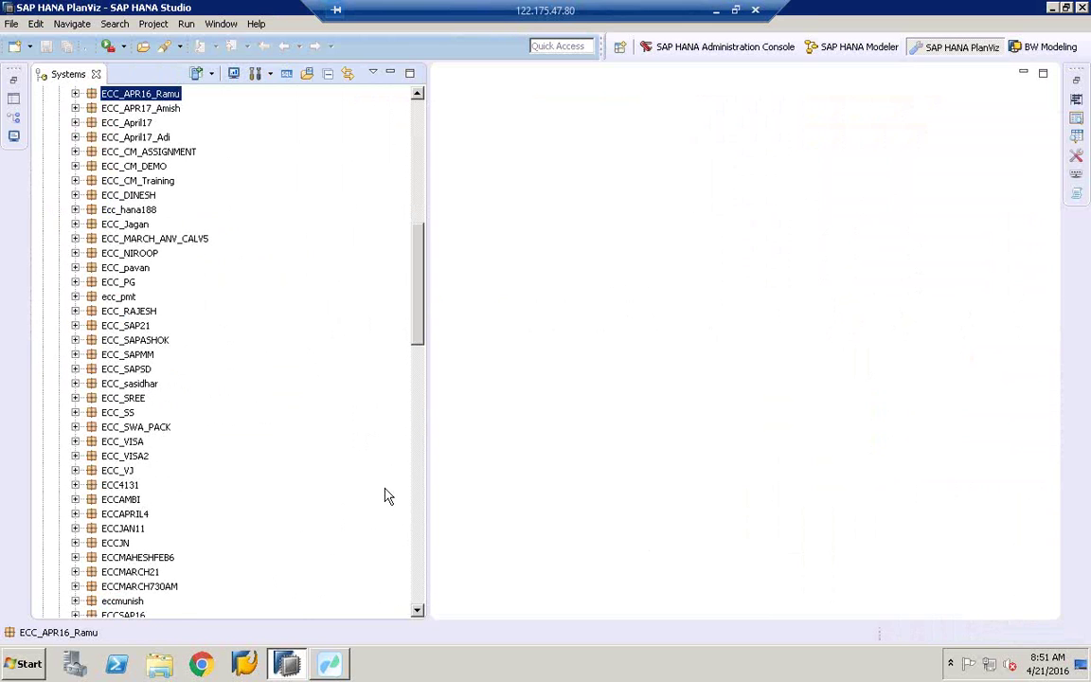
left_click(151, 572)
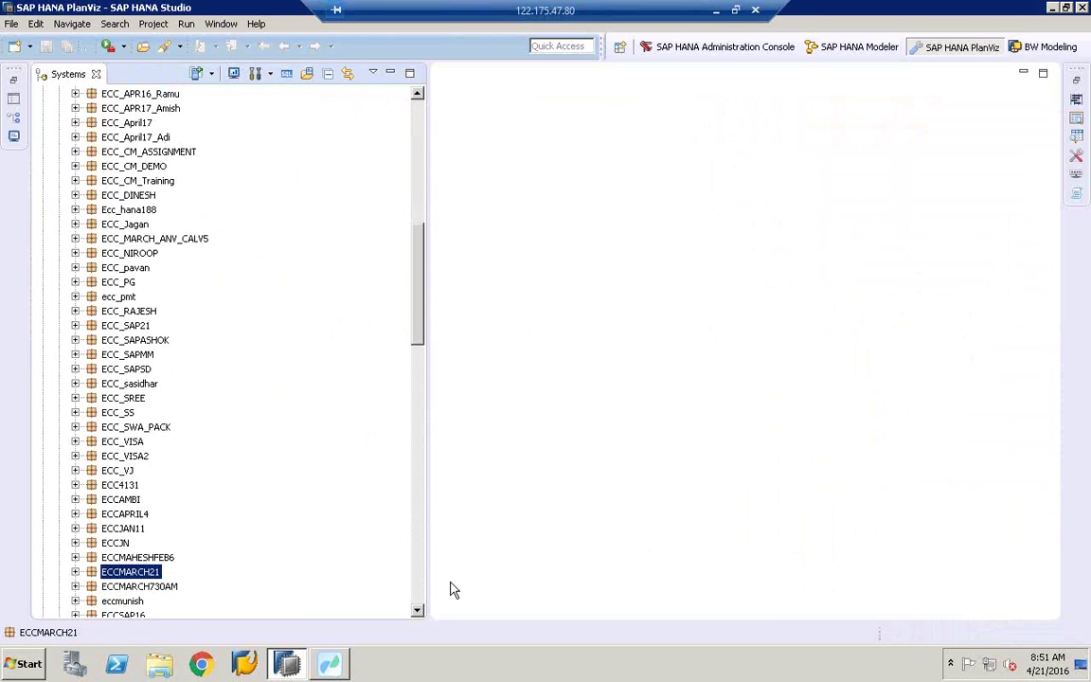
left_click(418, 588)
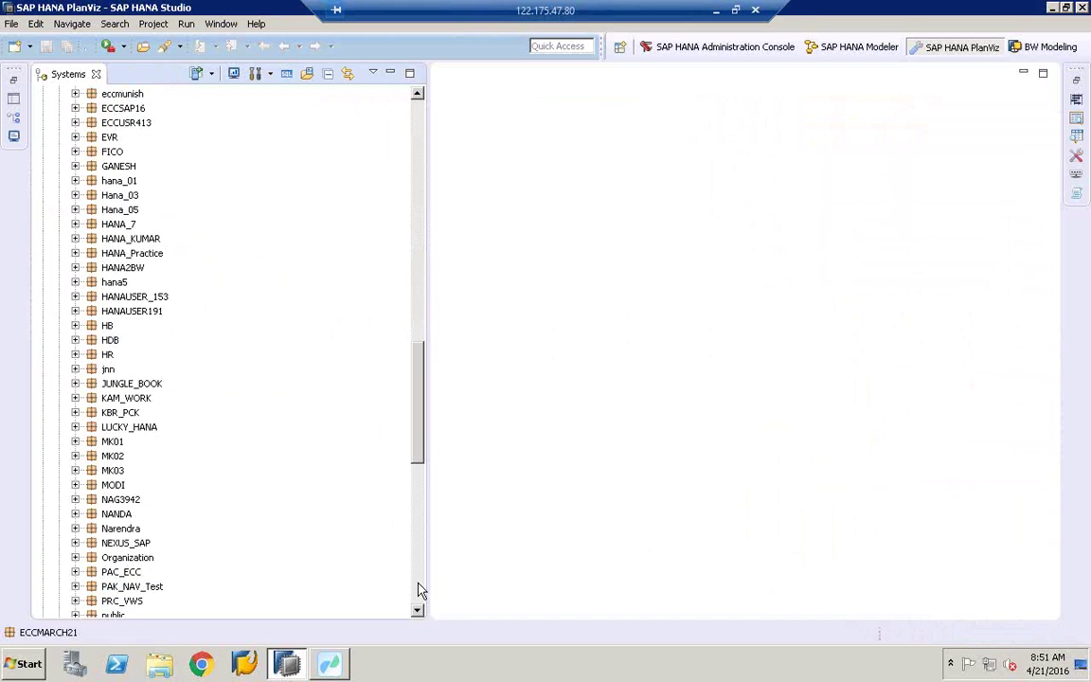
left_click(419, 140)
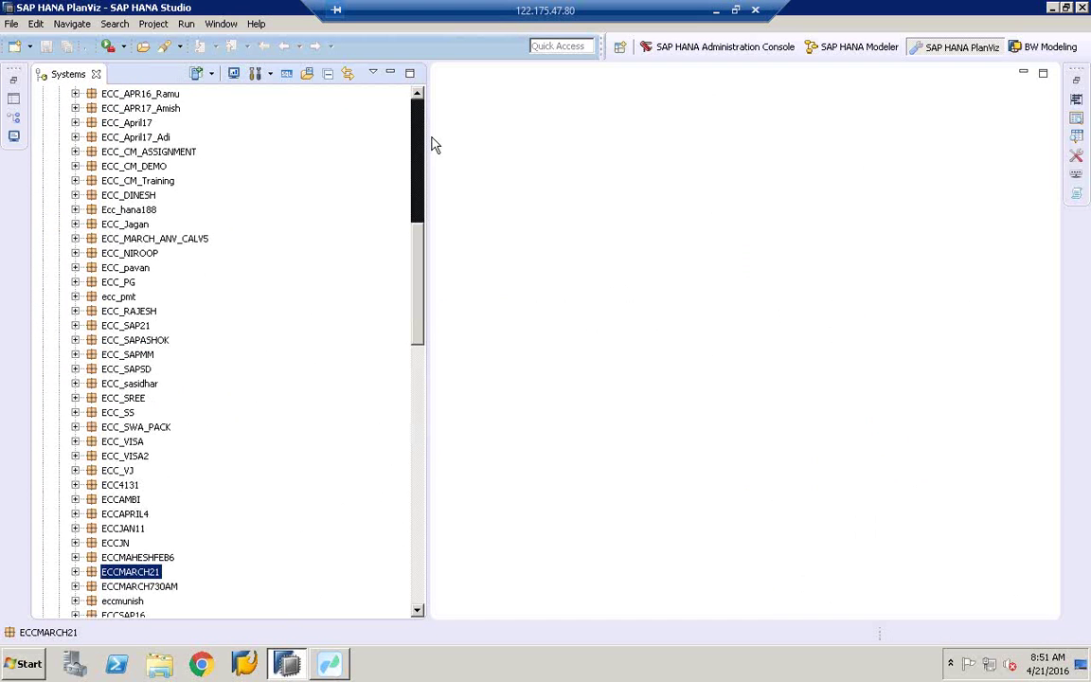
left_click(418, 611)
scroll(418, 611, "down", 7)
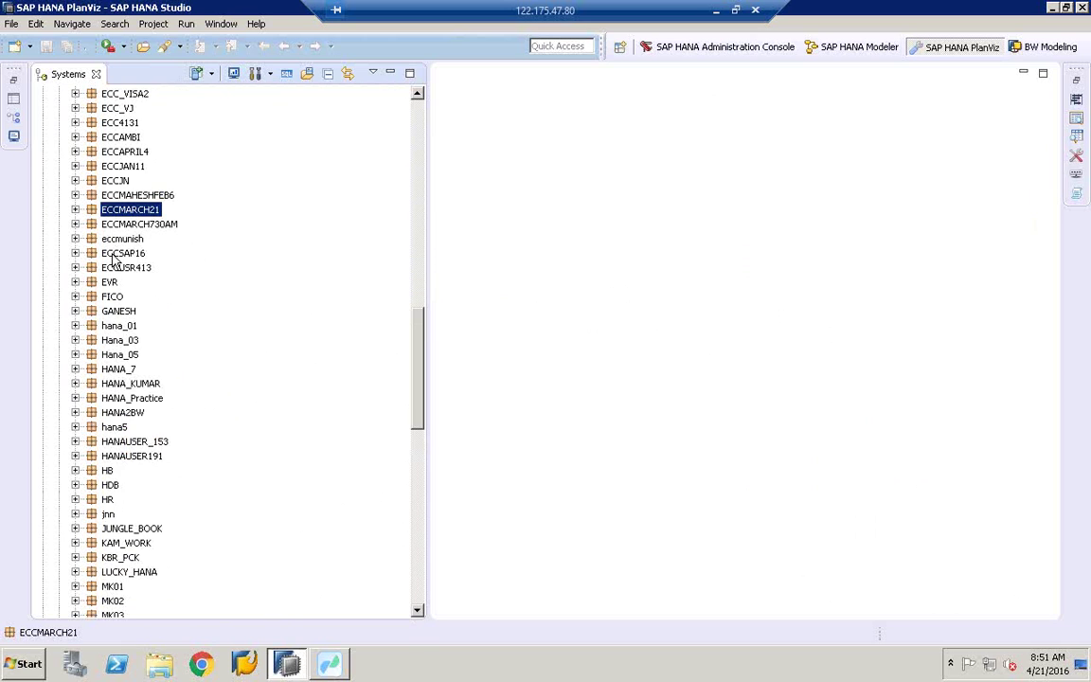
Step: Reopen ECCMARCH21 > SD attribute views and select the AN_COPA_ACTUAL_DATA1 analytic view
left_click(77, 209)
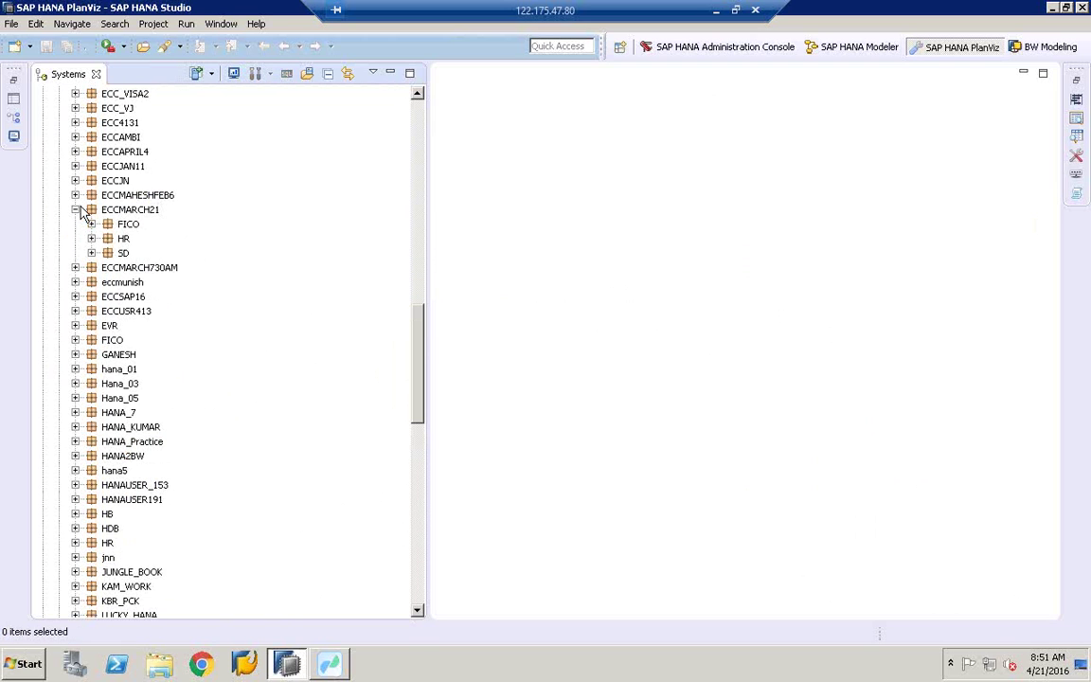
left_click(76, 267)
left_click(92, 269)
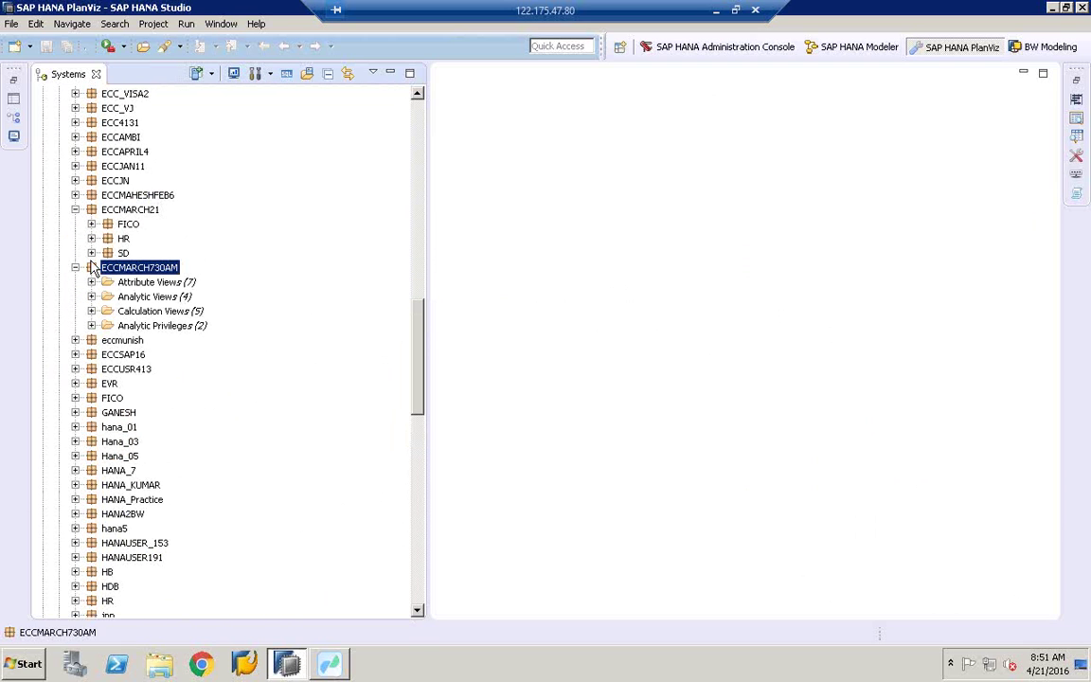
left_click(92, 253)
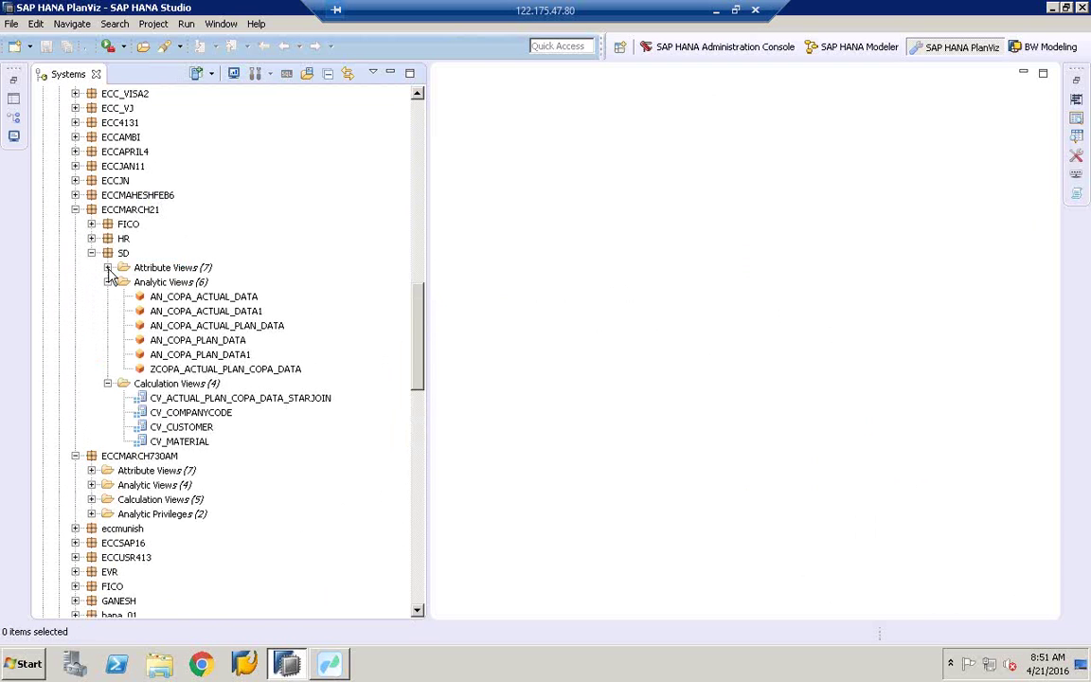
left_click(108, 268)
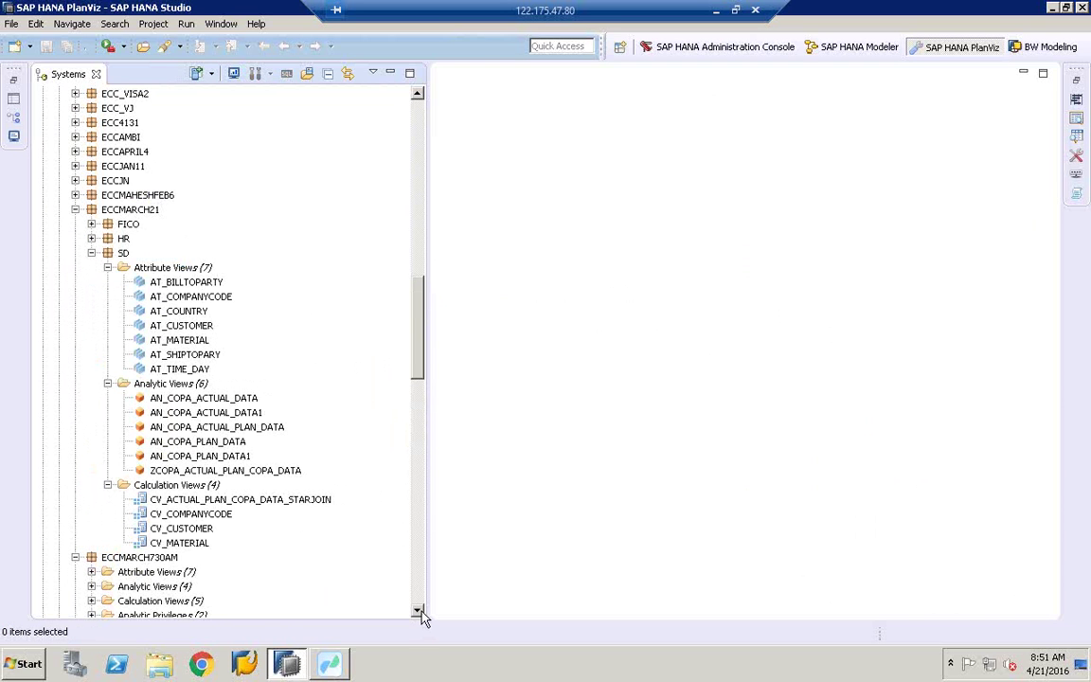
scroll(423, 615, "down", 2)
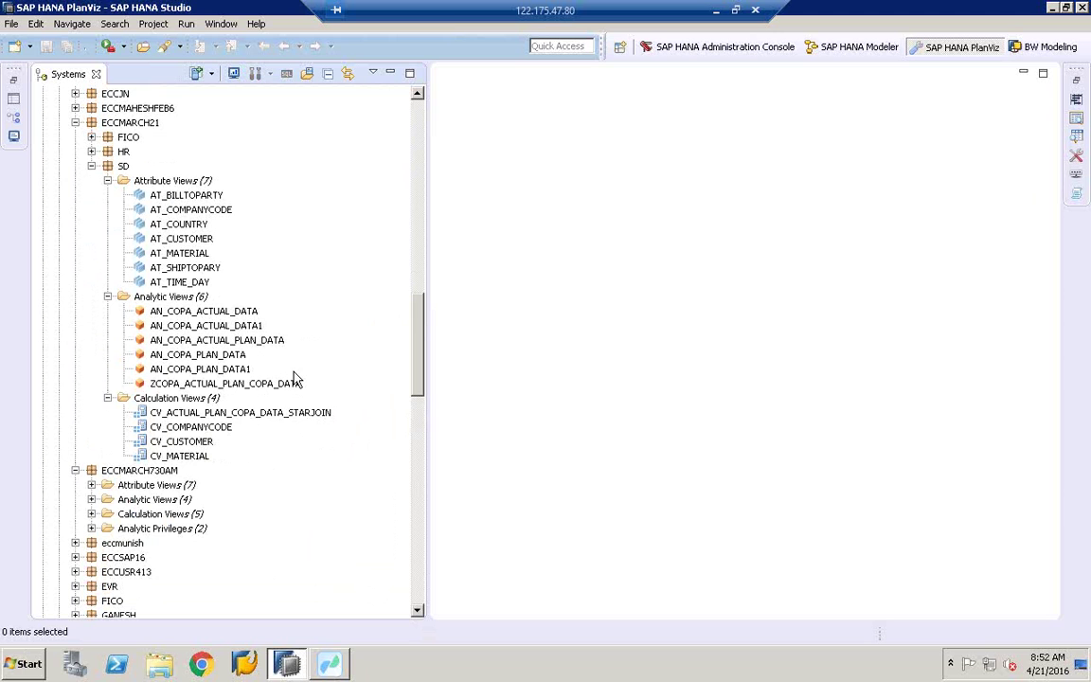
left_click(190, 327)
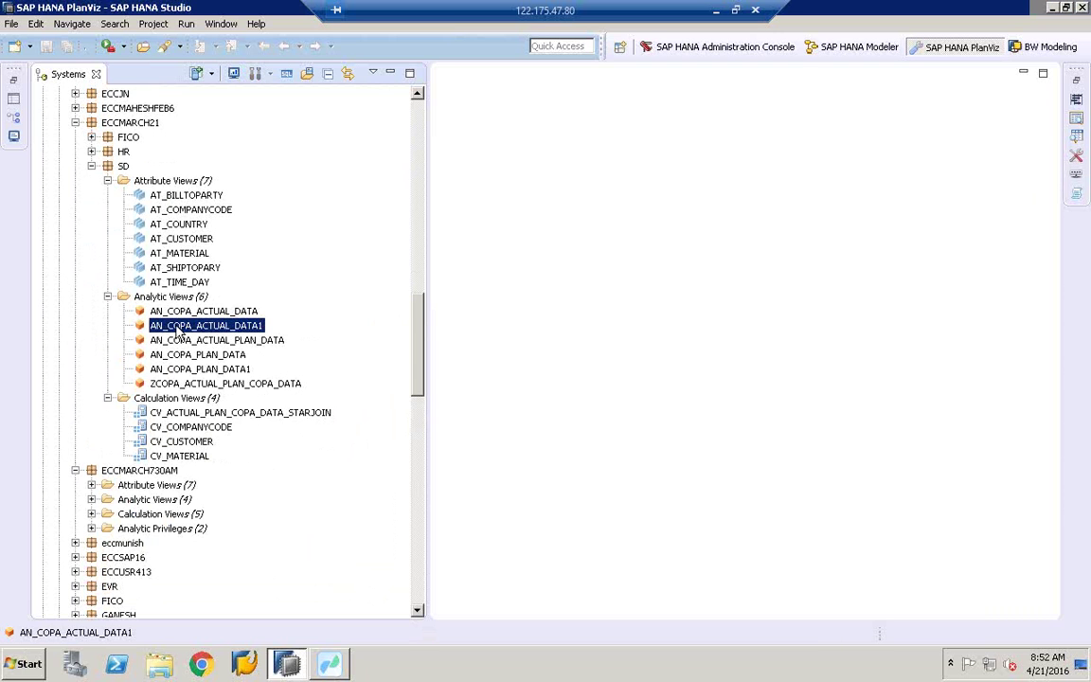
Step: Open AN_COPA_ACTUAL_DATA1 in the view editor and launch its Data Preview
double_click(186, 329)
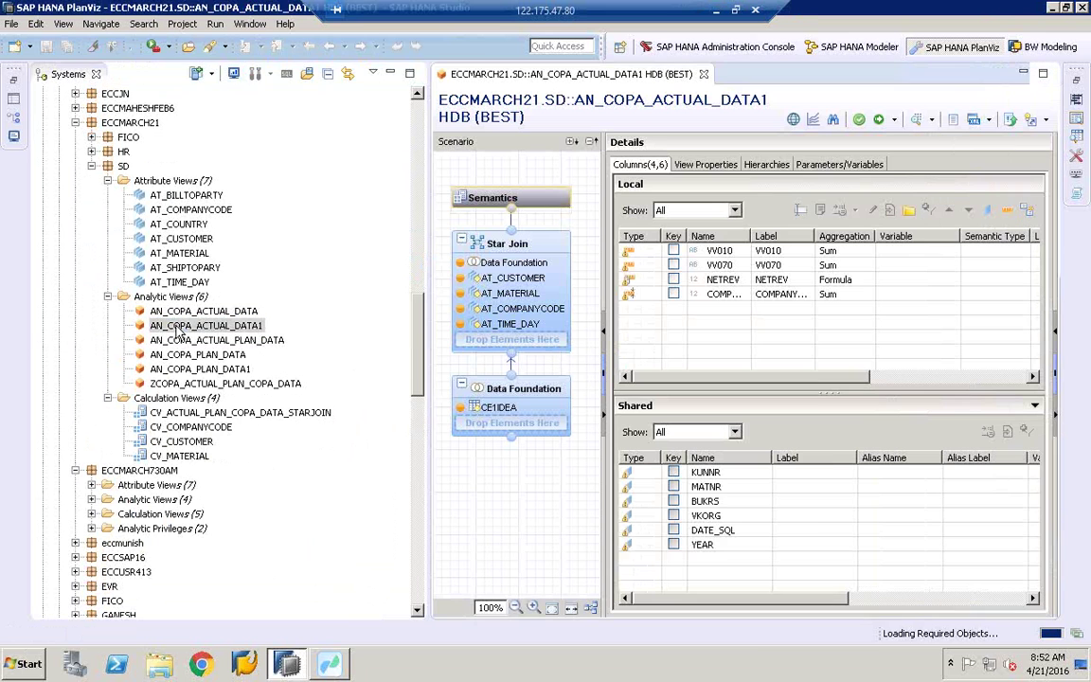
right_click(177, 329)
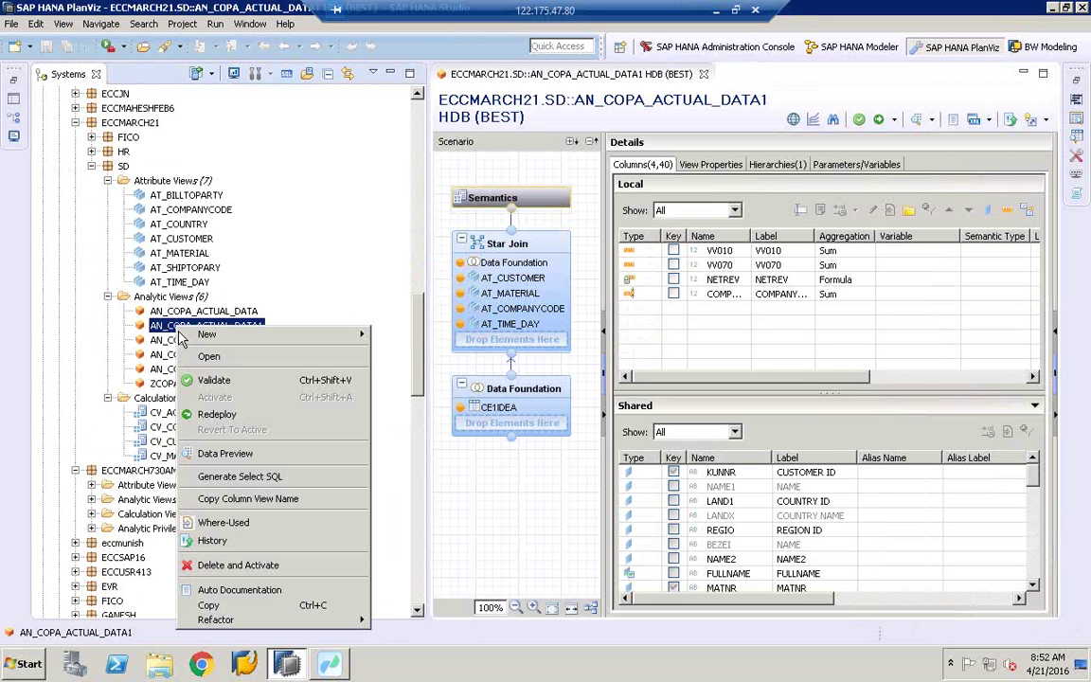
left_click(214, 455)
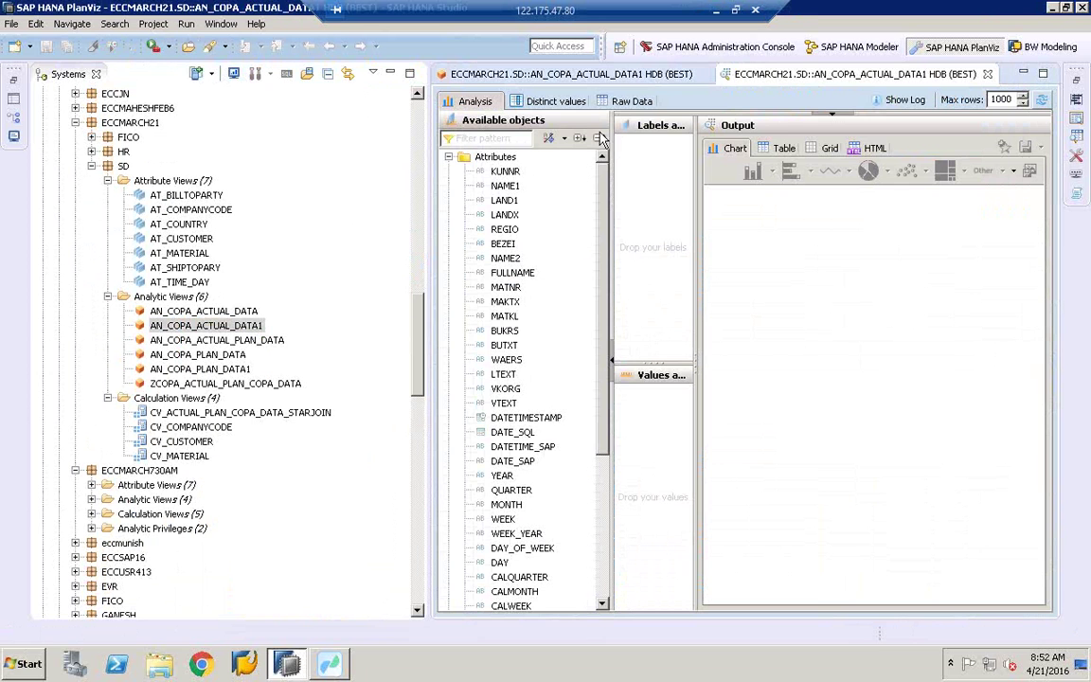
Step: Show 1000 raw data rows and open the Generated SQL log entry's SELECT TOP 1000 query
left_click(644, 103)
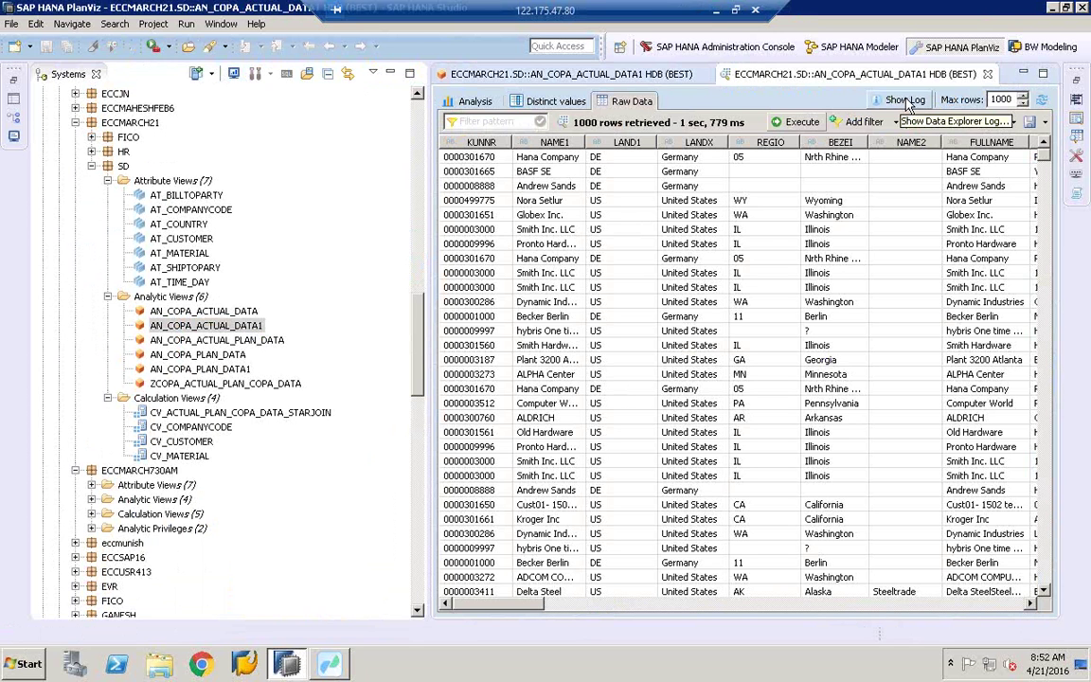
left_click(907, 100)
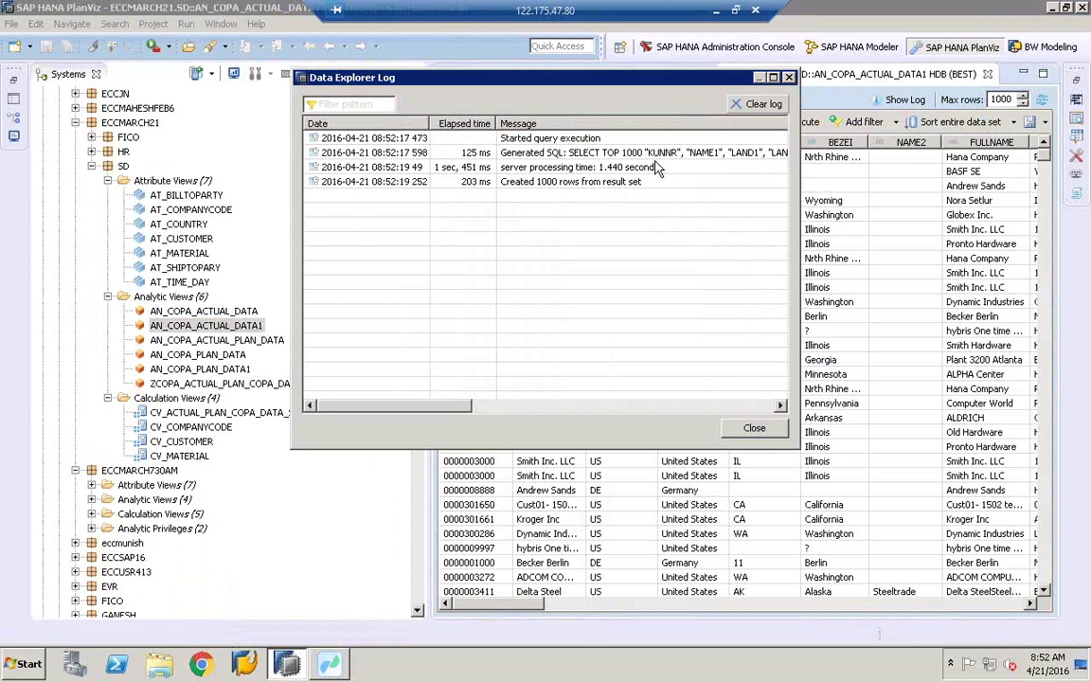
left_click(618, 154)
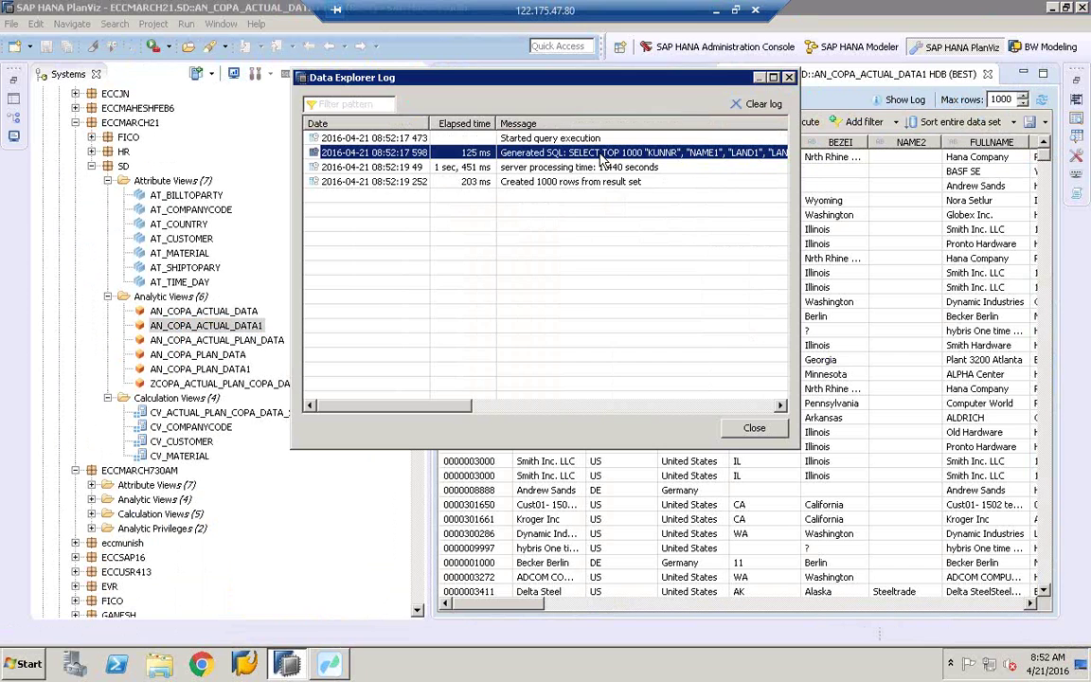
double_click(601, 157)
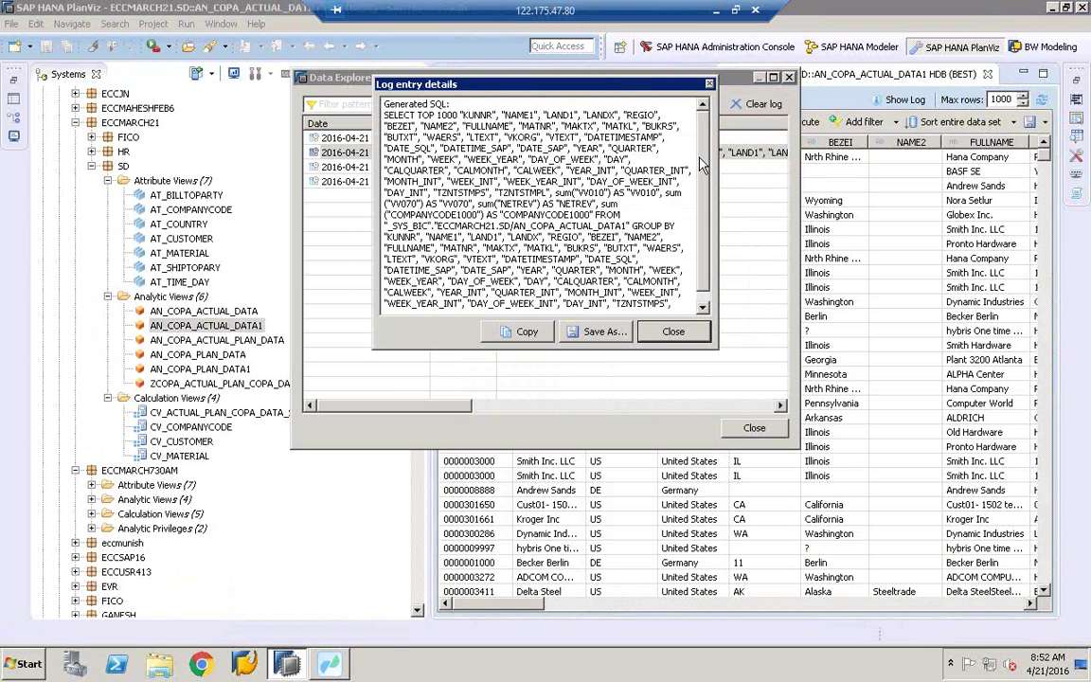
Step: Enlarge the Log entry details and copy the generated SELECT TOP 1000 SQL statement
scroll(702, 237, "down", 1)
scroll(703, 284, "up", 1)
left_click_drag(716, 348, 781, 409)
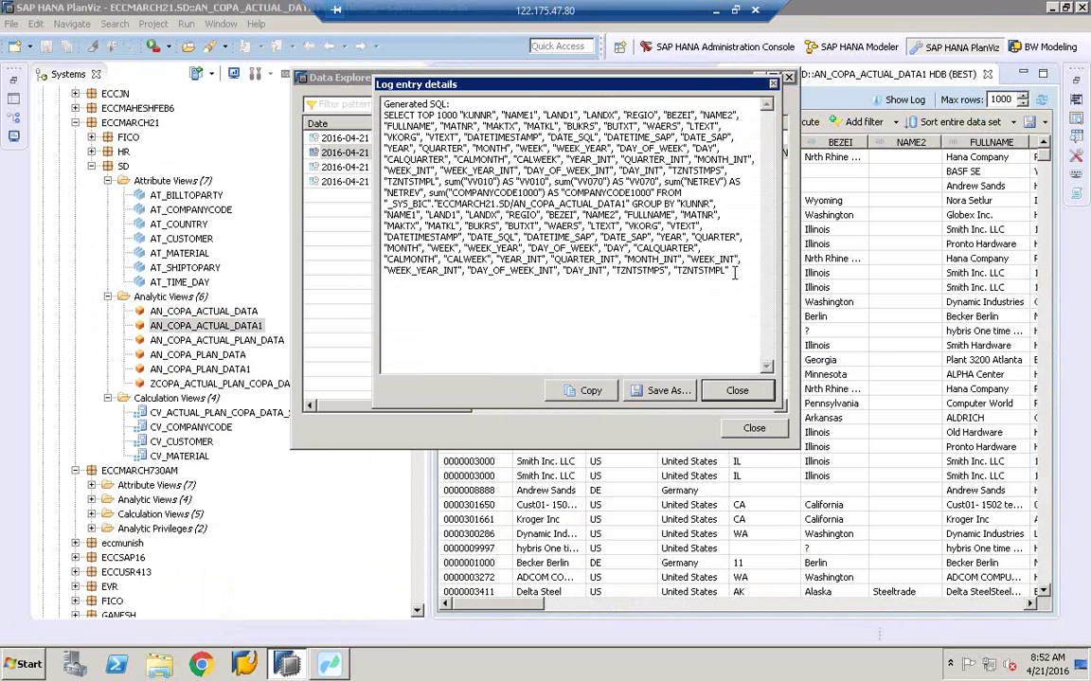
left_click_drag(680, 260, 731, 271)
left_click_drag(638, 243, 377, 116)
right_click(444, 141)
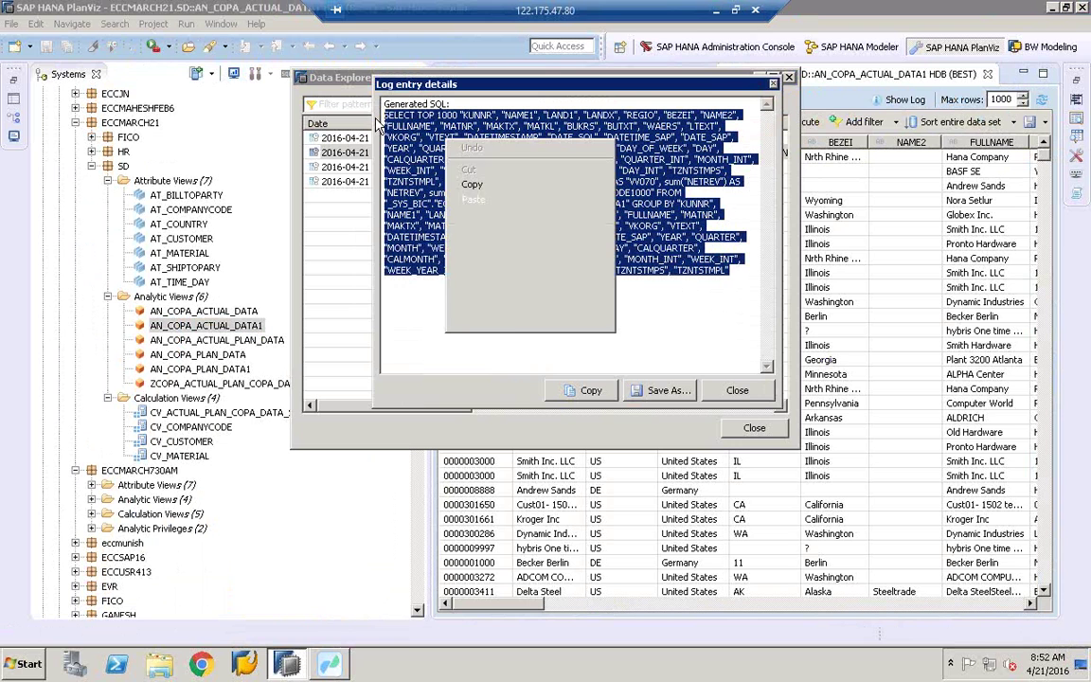
left_click(474, 185)
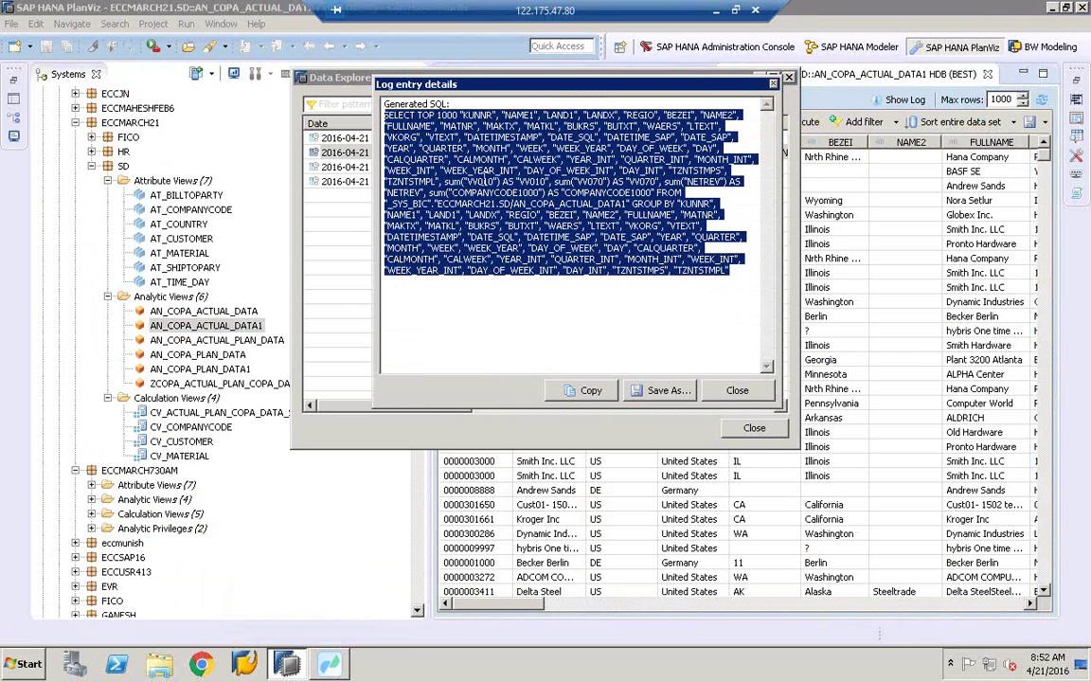
Step: Reselect and copy the whole SQL query, then switch to Data Services Workbench
left_click(485, 181)
double_click(436, 163)
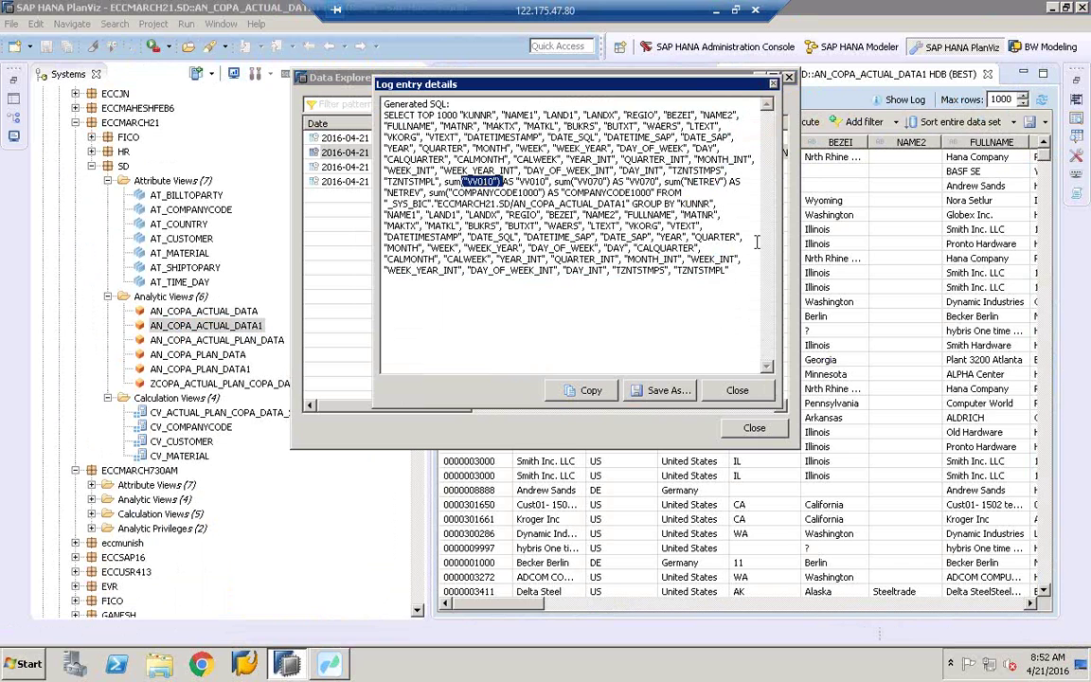
left_click(749, 279)
left_click_drag(749, 279, 339, 104)
right_click(438, 146)
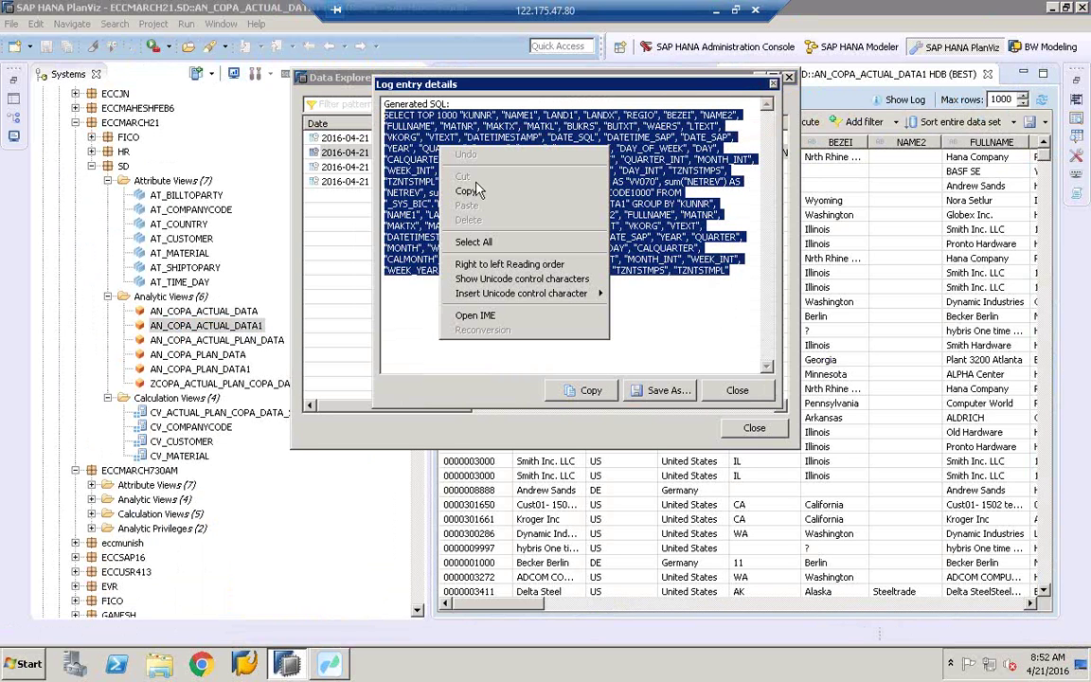
left_click(467, 192)
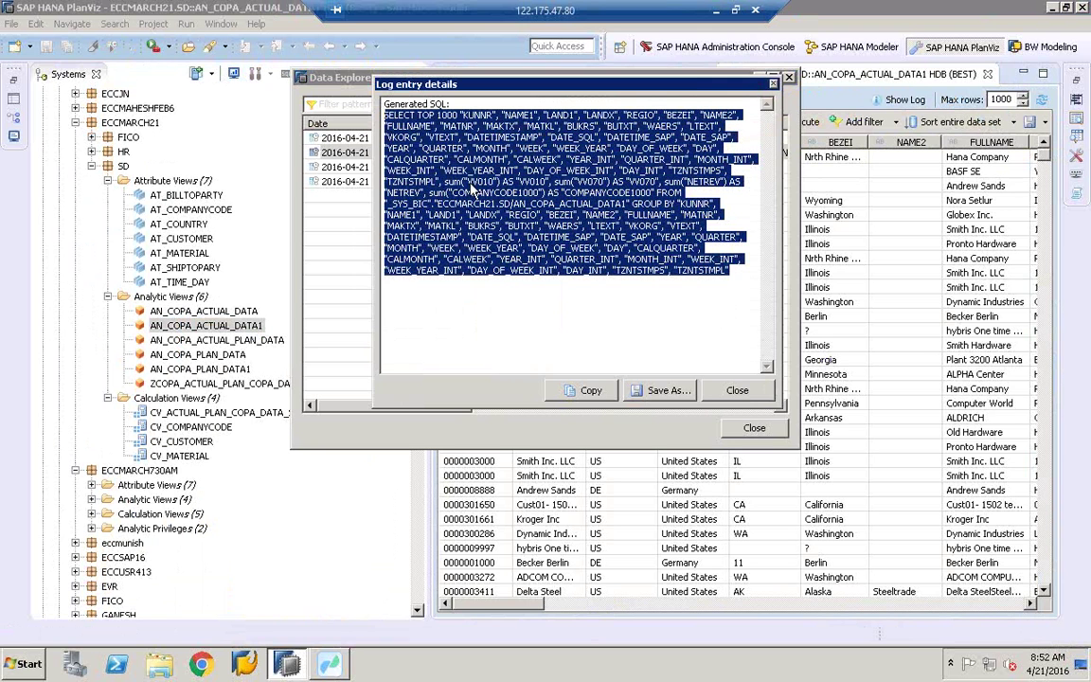
left_click(338, 666)
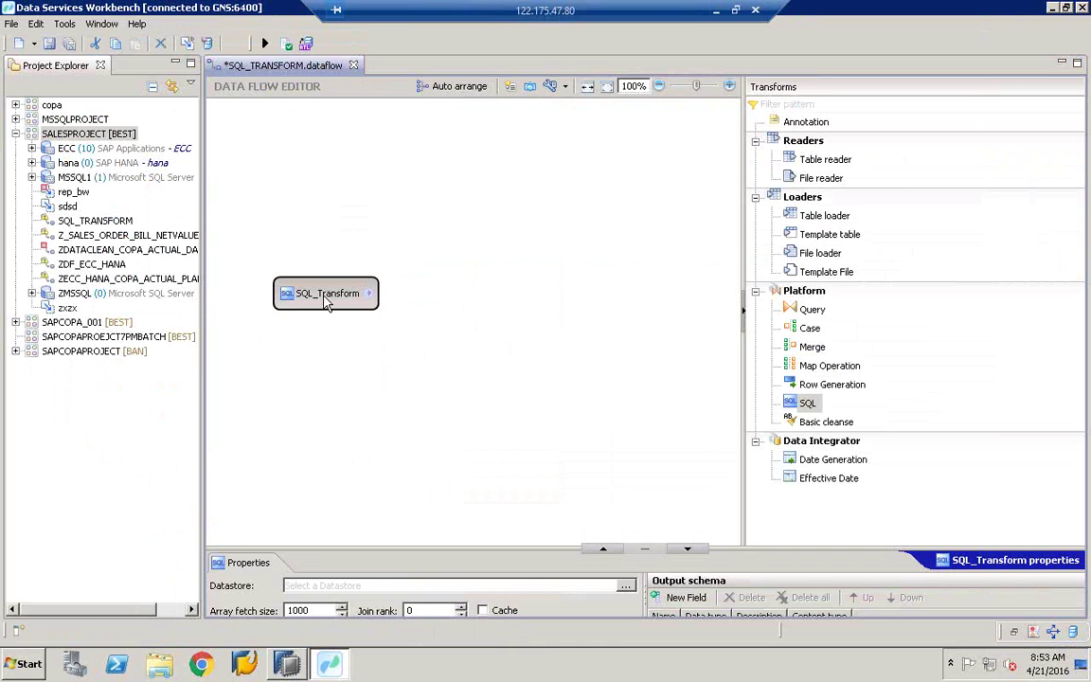
Step: Set SQL_Transform's datastore to /SALESPROJECT/hana.datastore
left_click(324, 322)
left_click(318, 296)
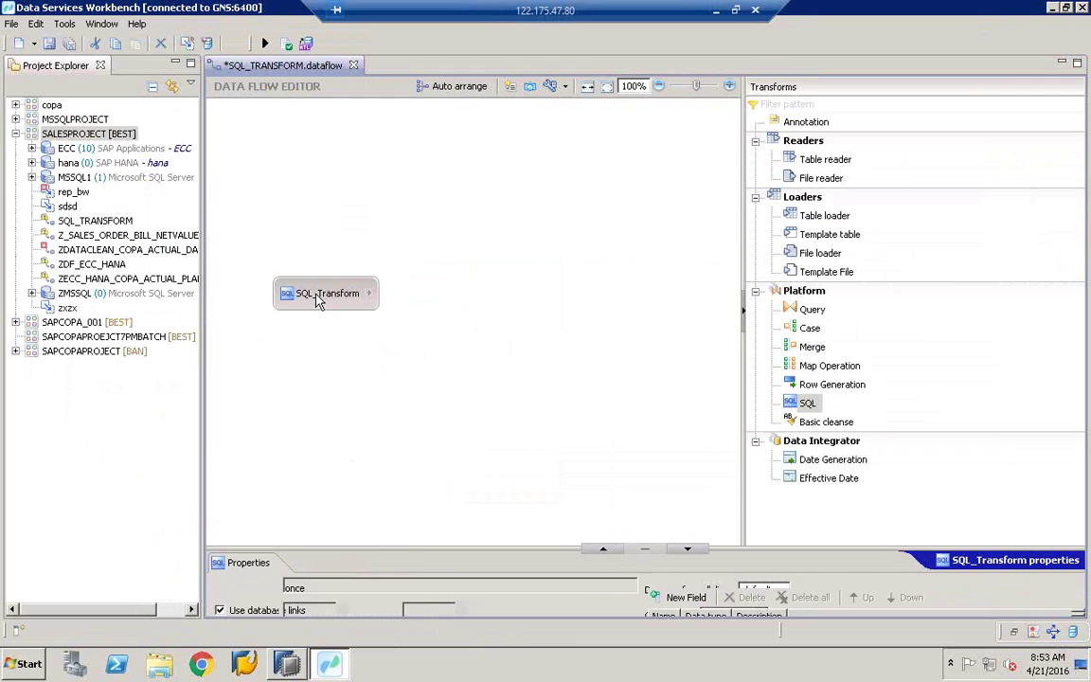
left_click_drag(408, 540, 422, 337)
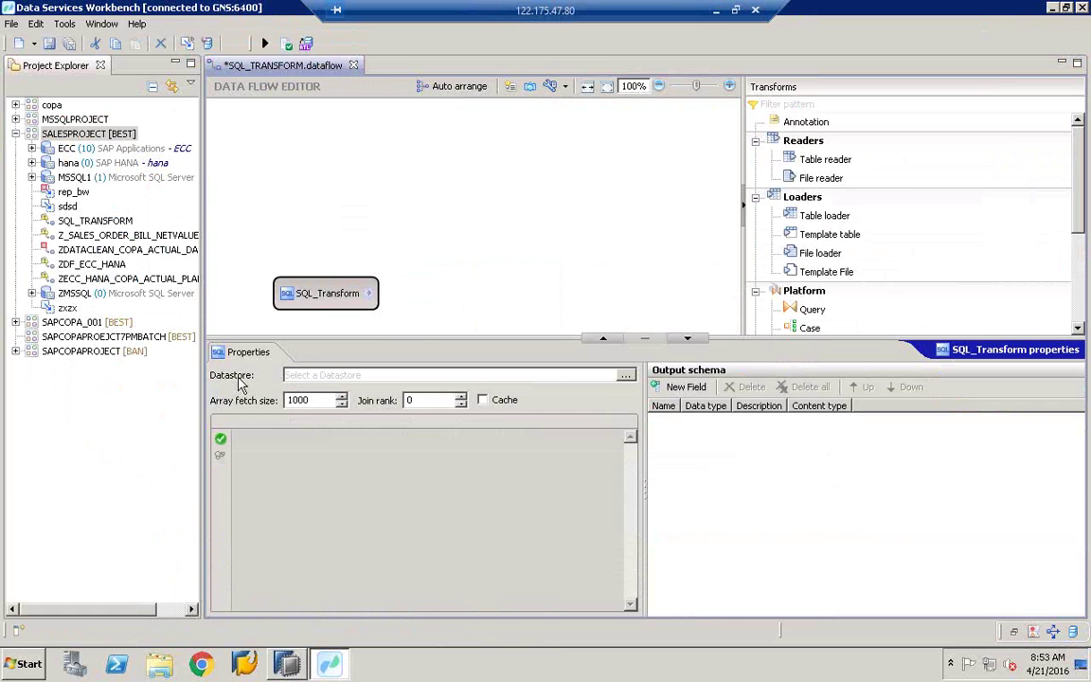
left_click(625, 376)
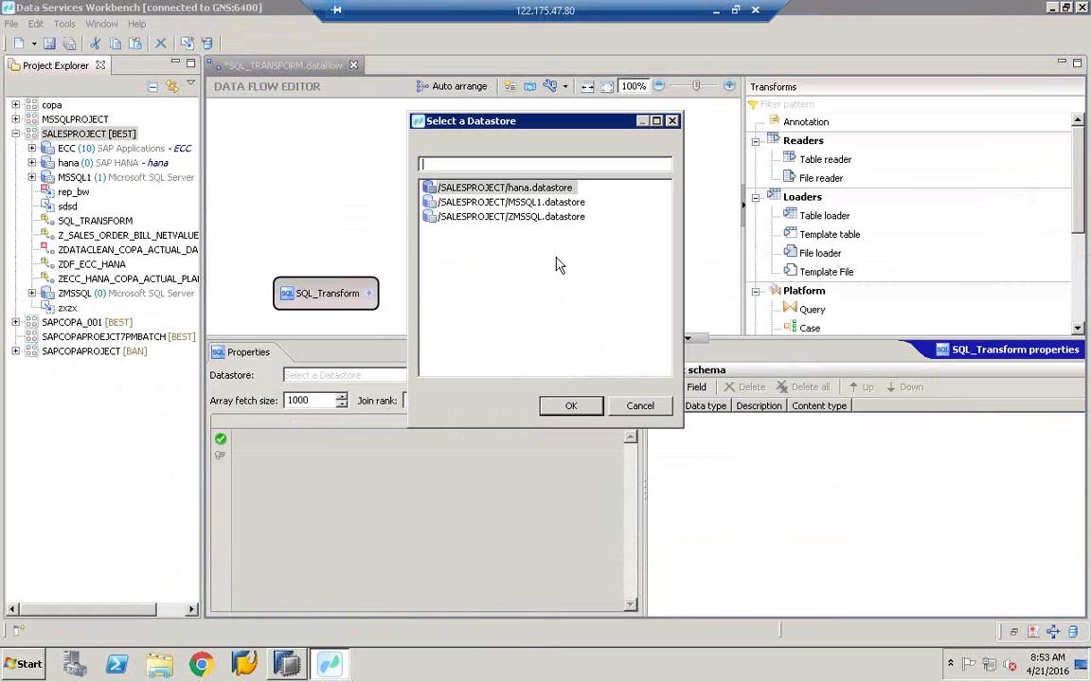
left_click(481, 187)
double_click(513, 190)
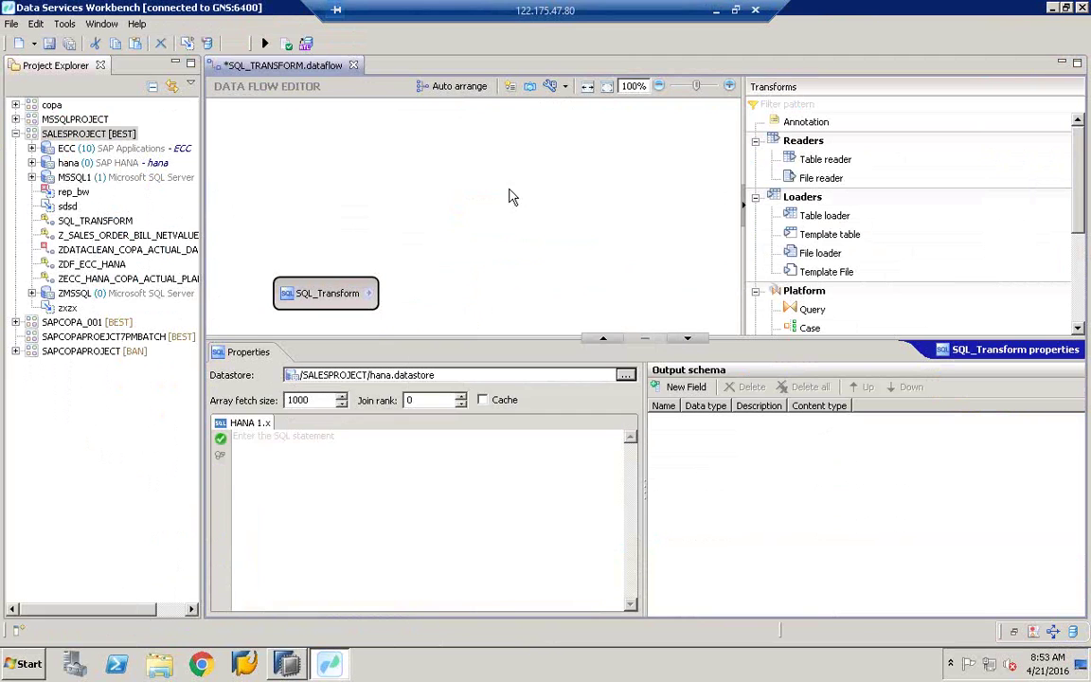
Step: Paste the copied SELECT query into the SQL editor and validate it
right_click(307, 516)
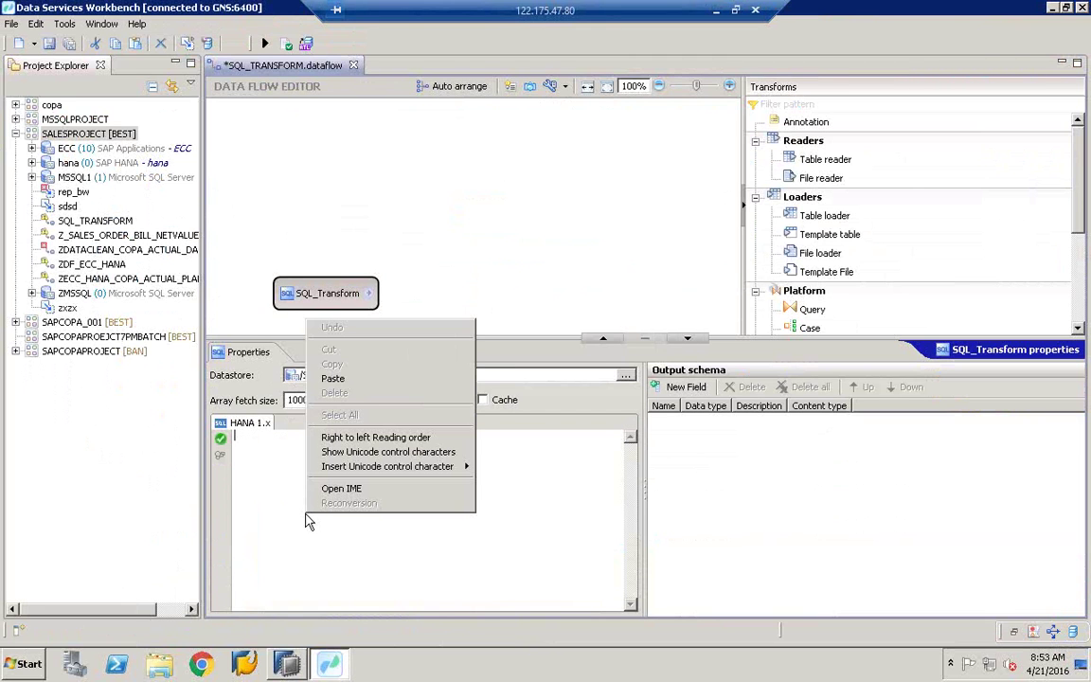
left_click(333, 379)
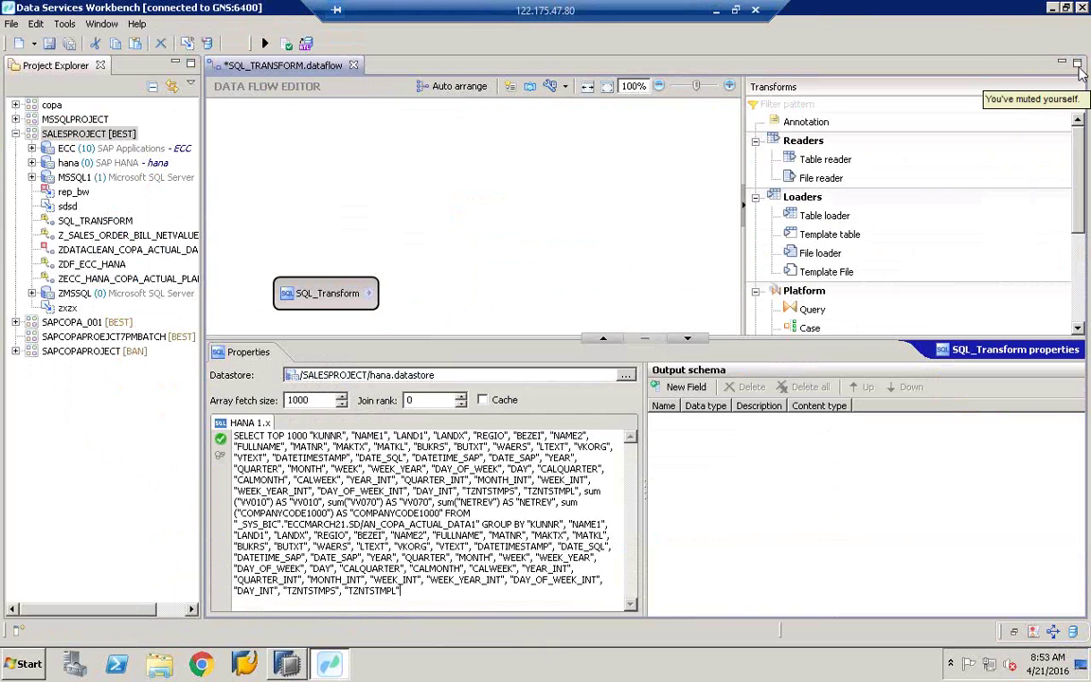
left_click(222, 442)
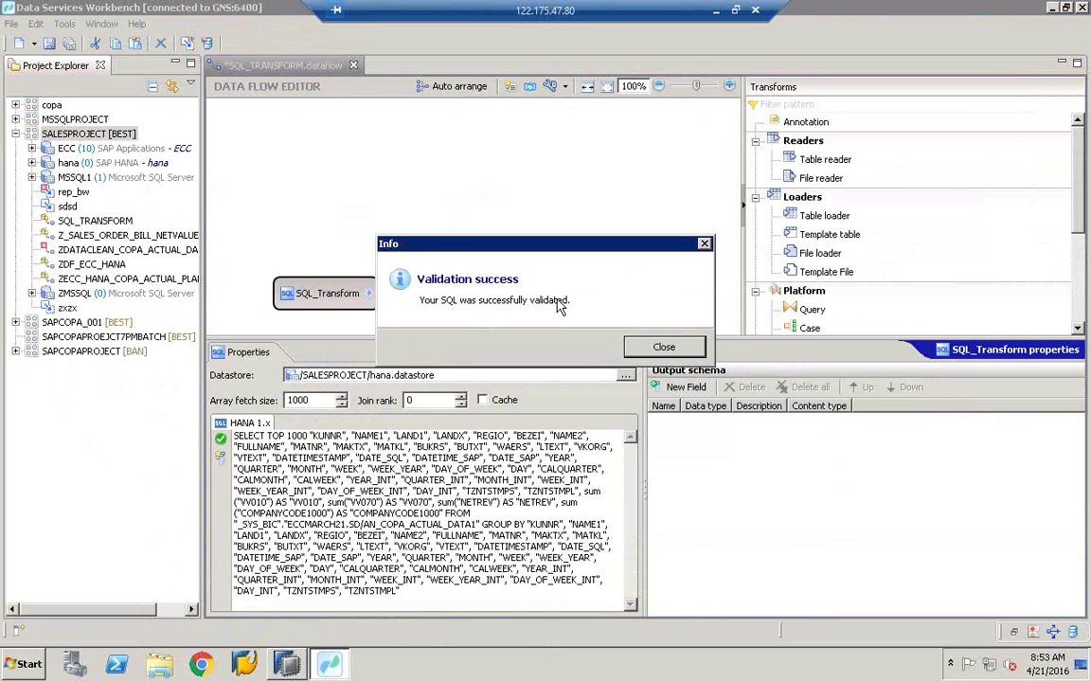
Step: Close the validation message and detect the output schema, KUNNR through COMPANYCODE1000
left_click(665, 348)
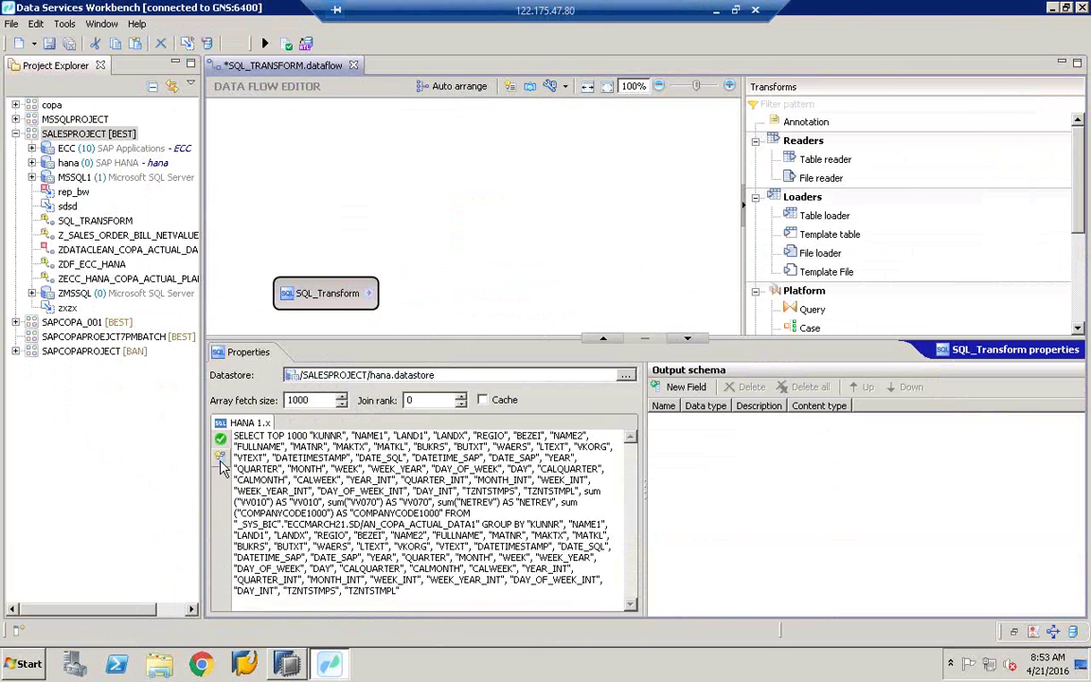
left_click(220, 458)
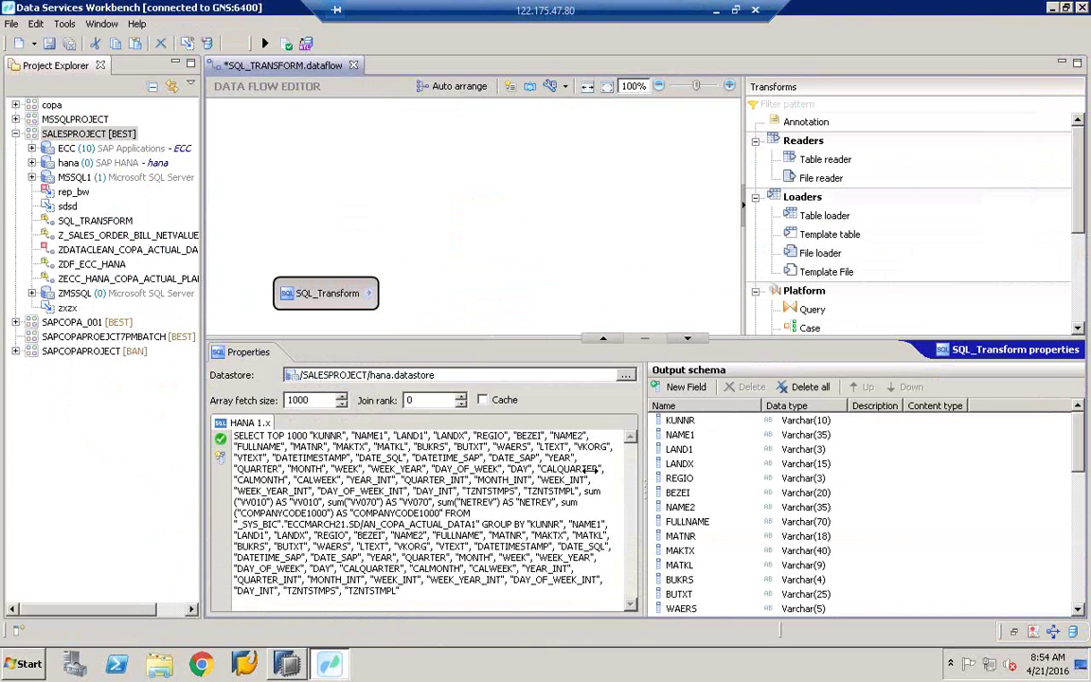
left_click_drag(643, 476, 562, 482)
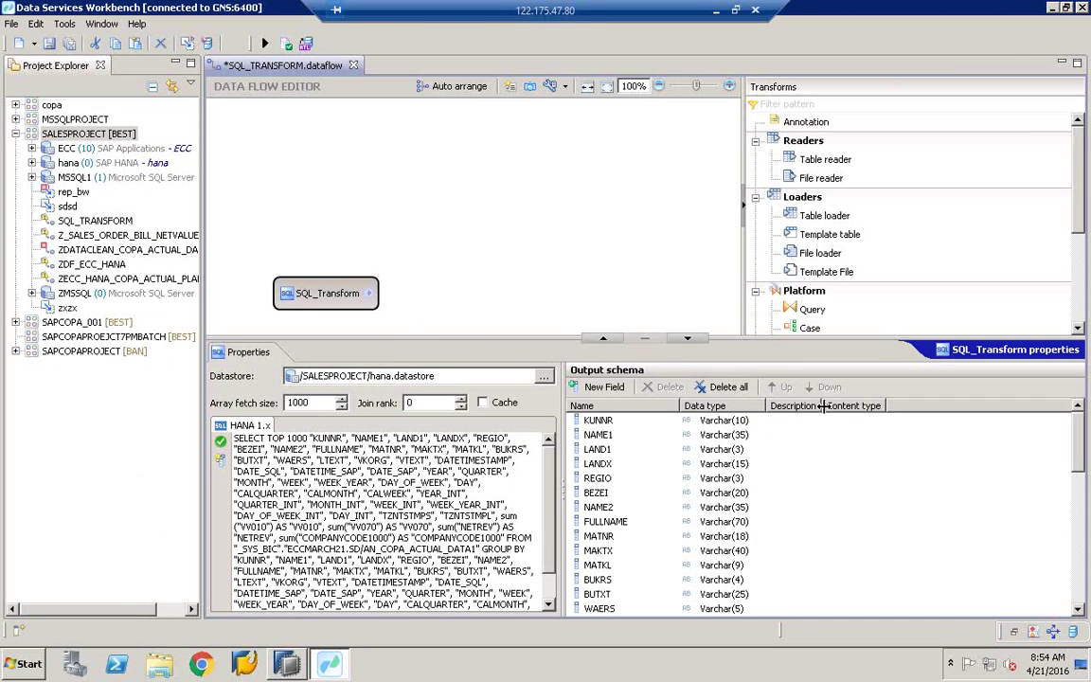
left_click(1081, 587)
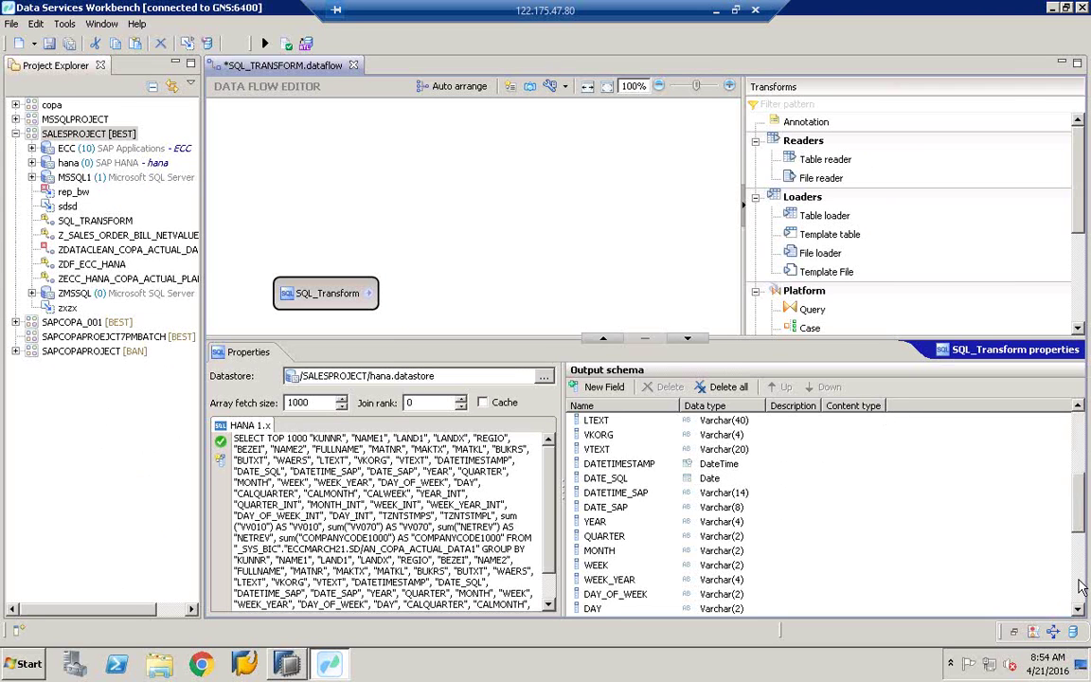
left_click(1081, 588)
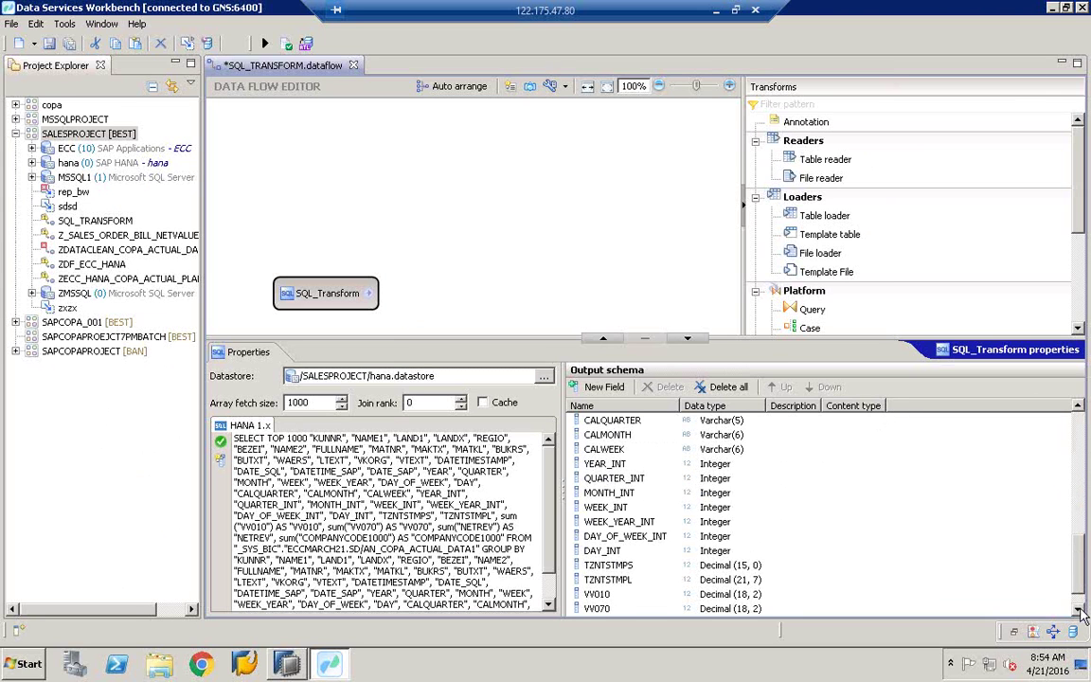
left_click(1082, 609)
left_click(1082, 609)
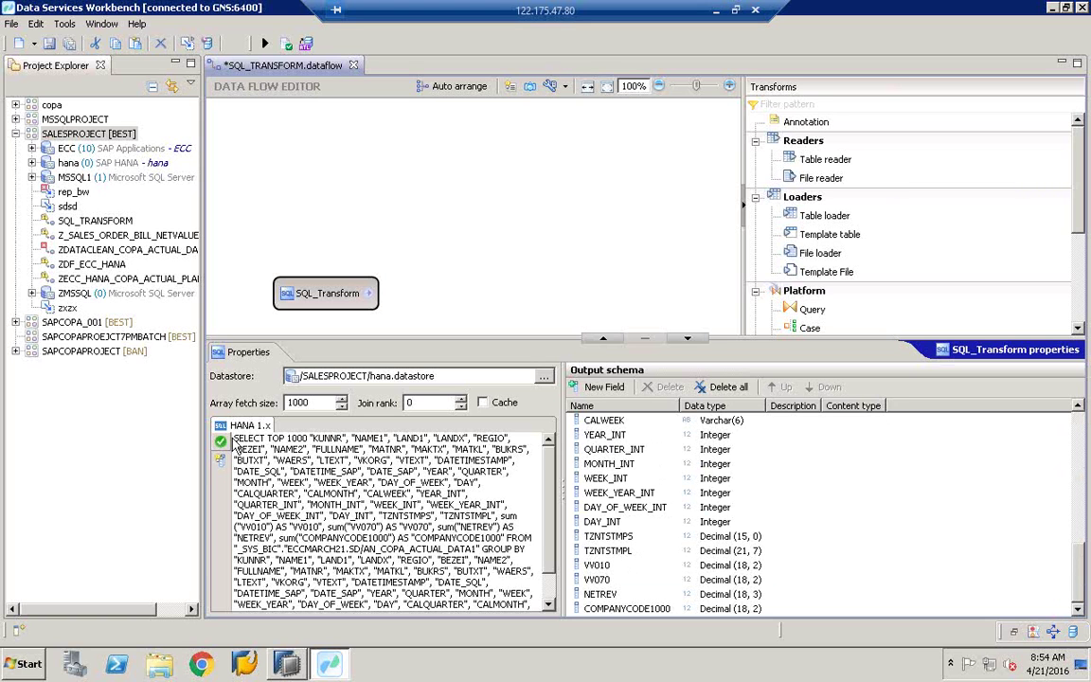
Step: Inspect the CALWEEK output column and reposition SQL_Transform on an enlarged canvas
left_click_drag(234, 439, 441, 550)
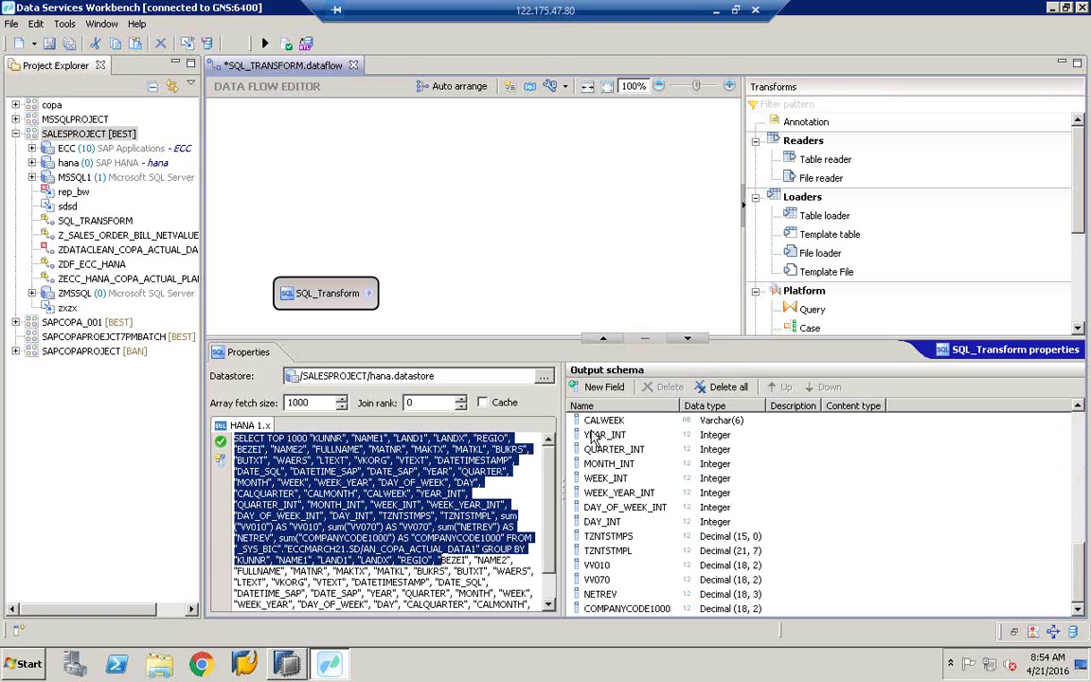
left_click(603, 419)
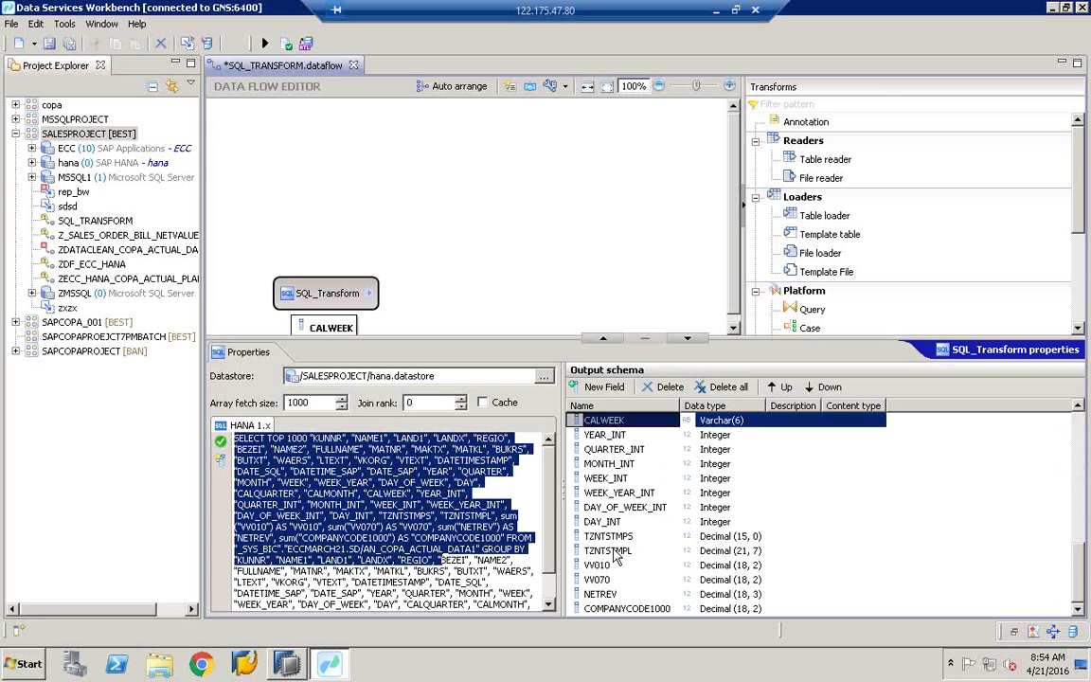
left_click(1084, 442)
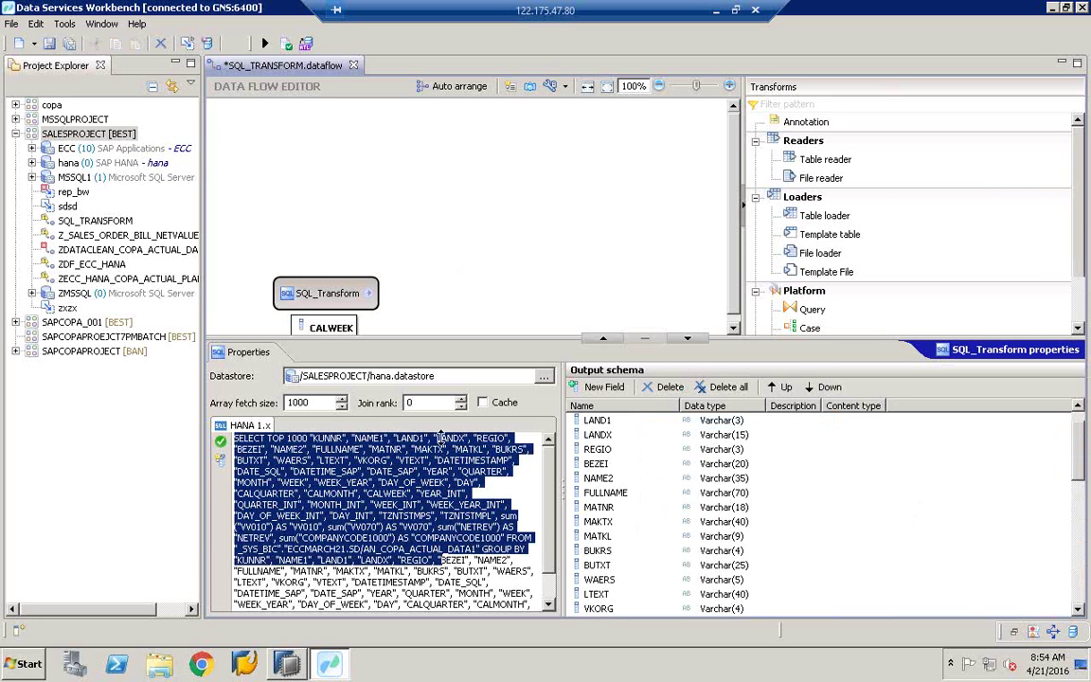
left_click_drag(456, 337, 445, 451)
left_click_drag(316, 302, 324, 310)
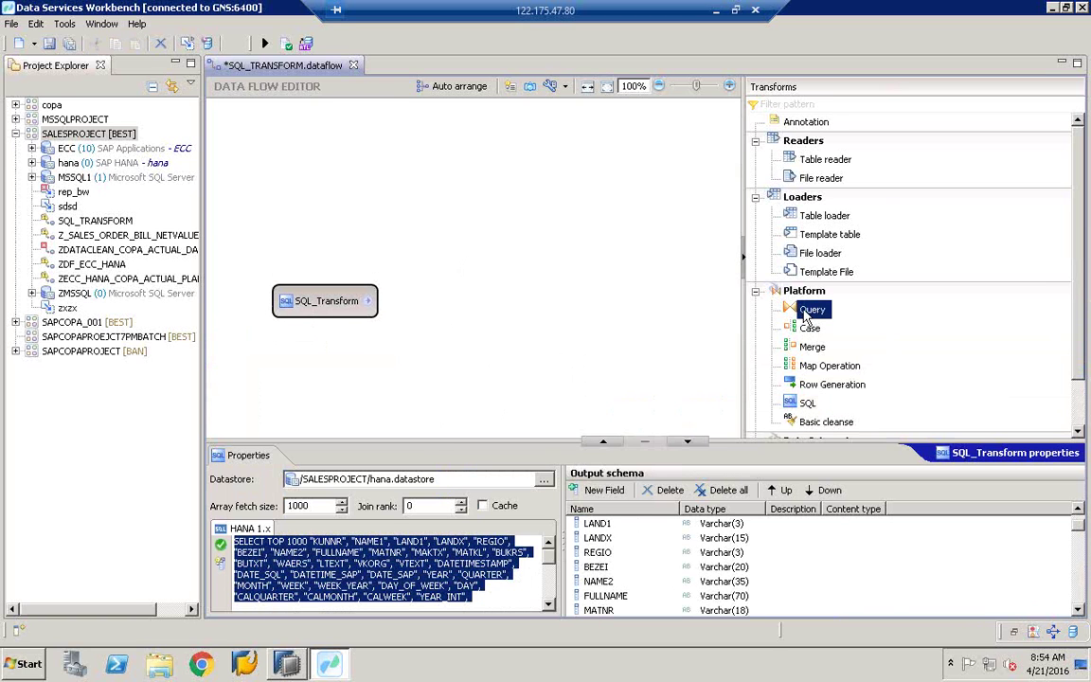
Step: Place a Query transform after SQL_Transform, link them, and tidy the node layout
left_click_drag(813, 311, 494, 293)
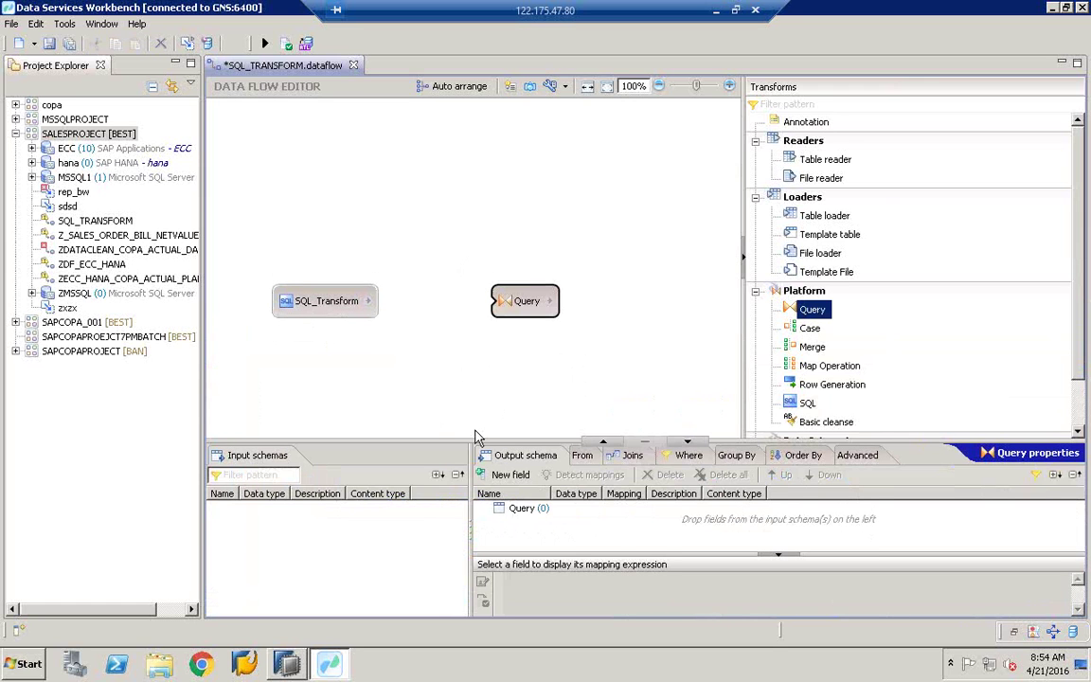
left_click_drag(478, 438, 479, 416)
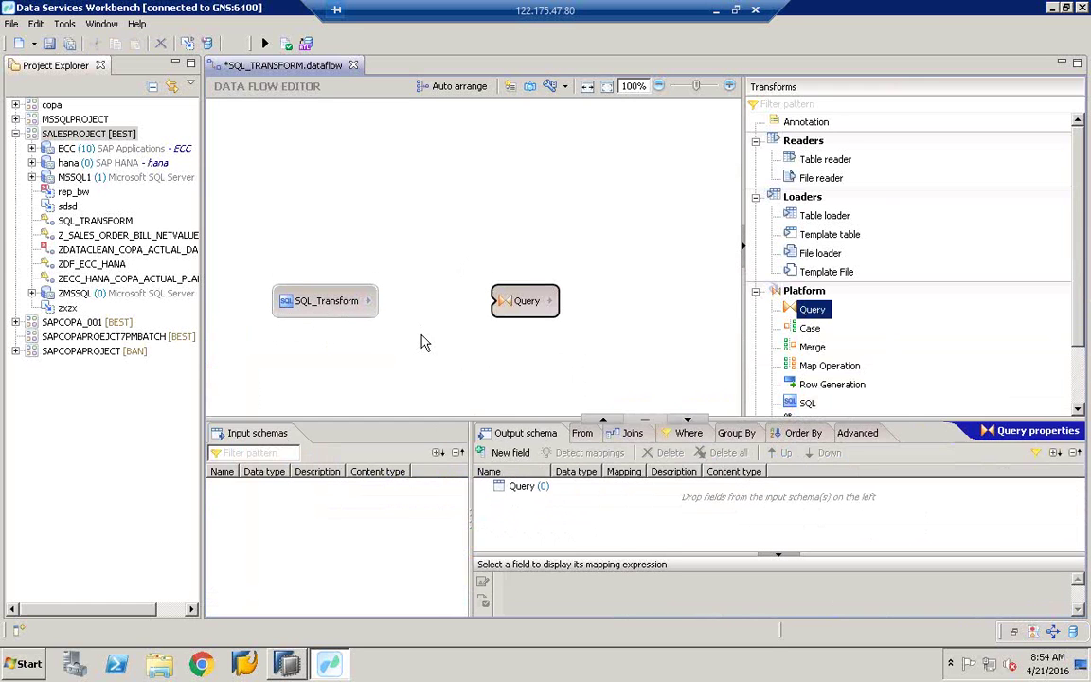
left_click_drag(369, 301, 519, 302)
left_click_drag(328, 315, 308, 301)
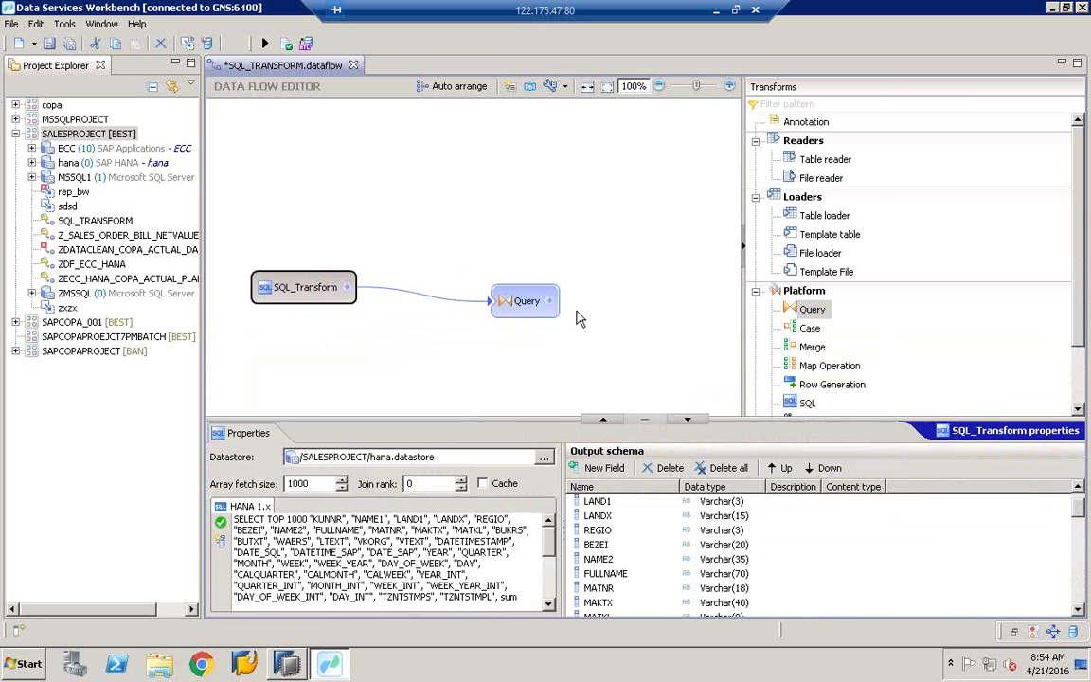
left_click_drag(483, 310, 441, 311)
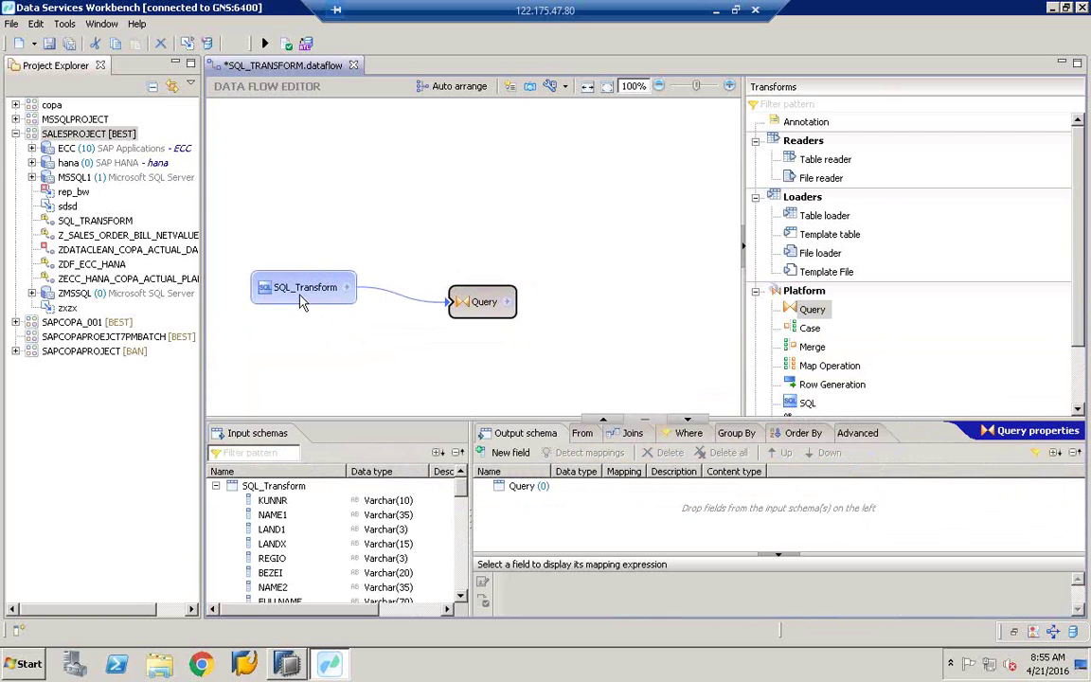
mouse_move(303, 301)
left_click_drag(422, 417, 422, 450)
left_click_drag(493, 327, 482, 326)
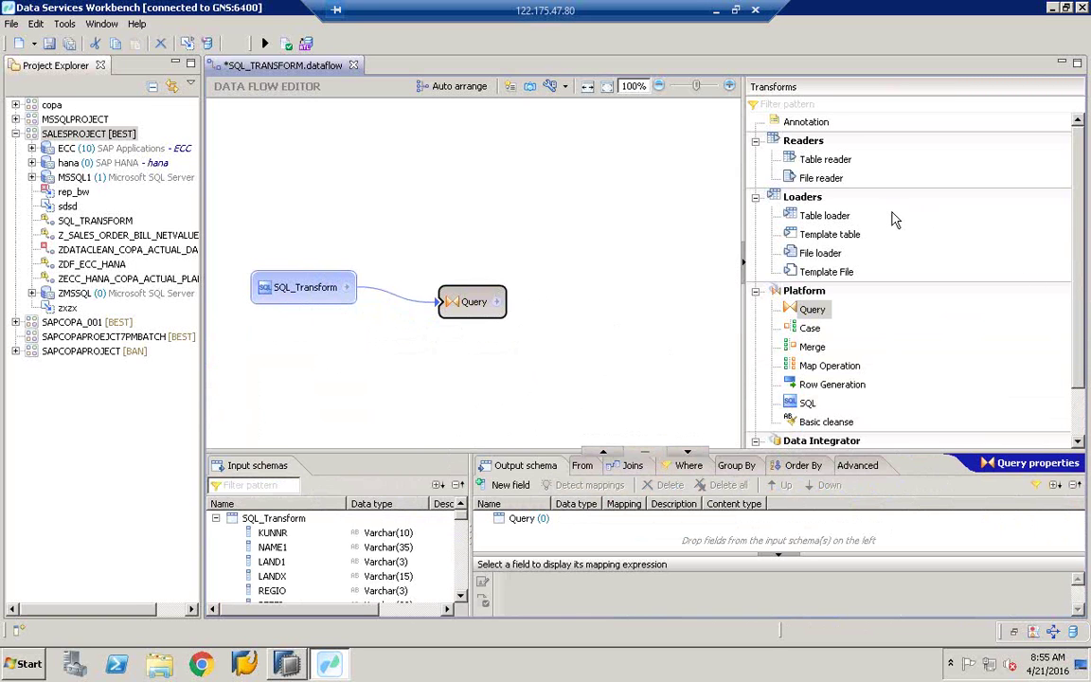
Step: Place a template table target and set its datastore to /SALESPROJECT/MSSQL1.datastore
left_click(828, 219)
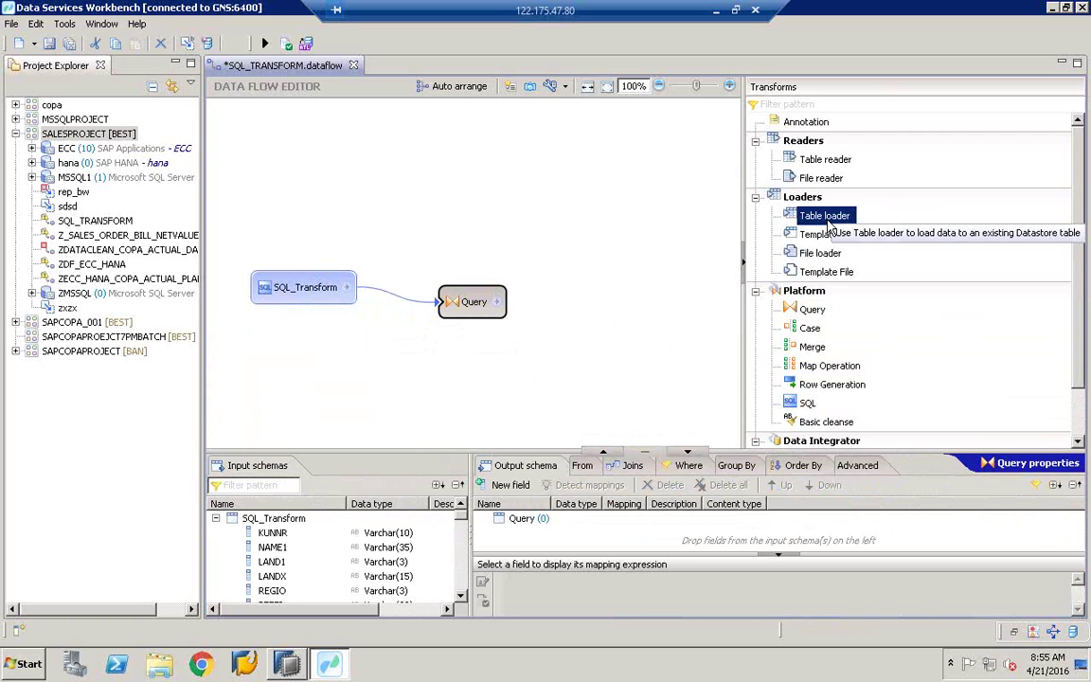
left_click(820, 252)
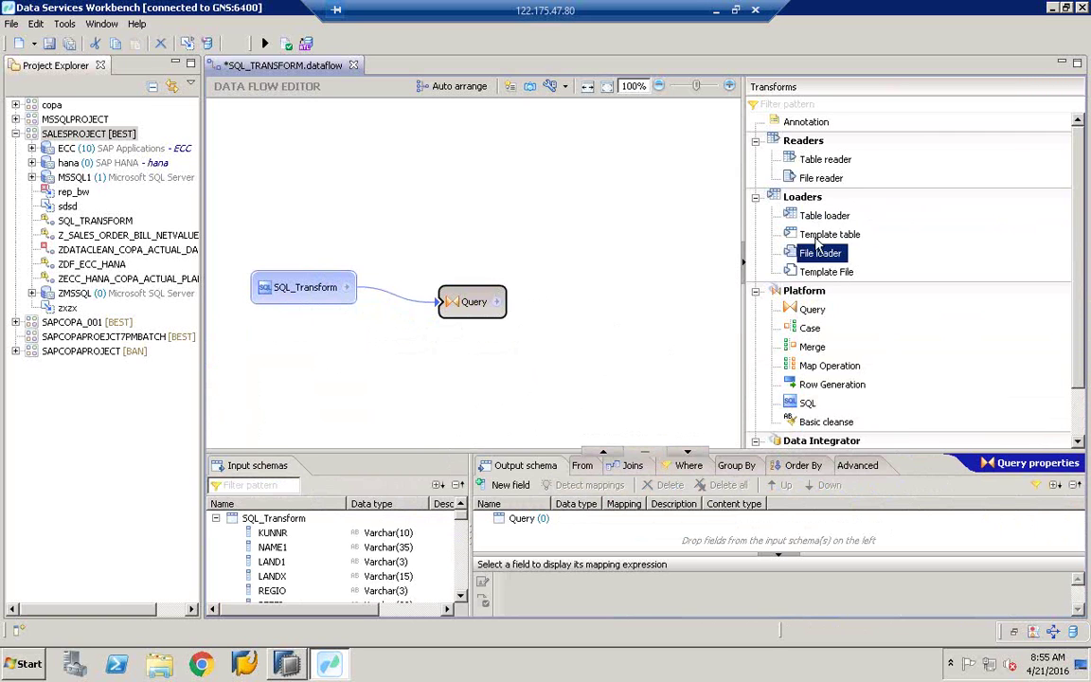
left_click_drag(816, 237, 398, 241)
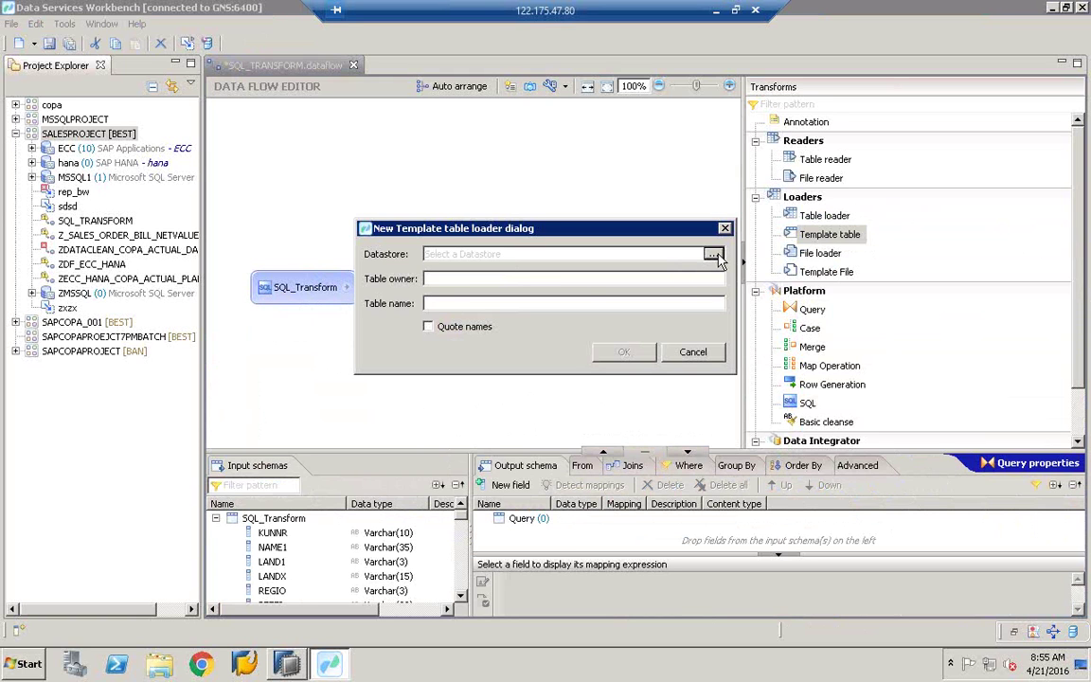
left_click(713, 254)
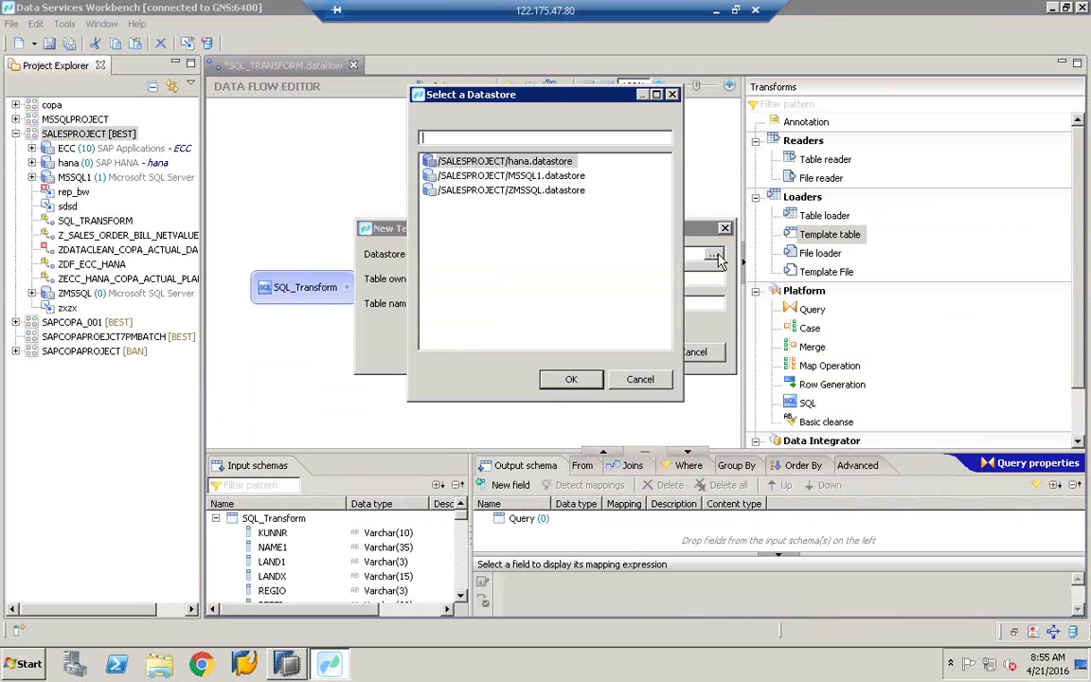
left_click(520, 166)
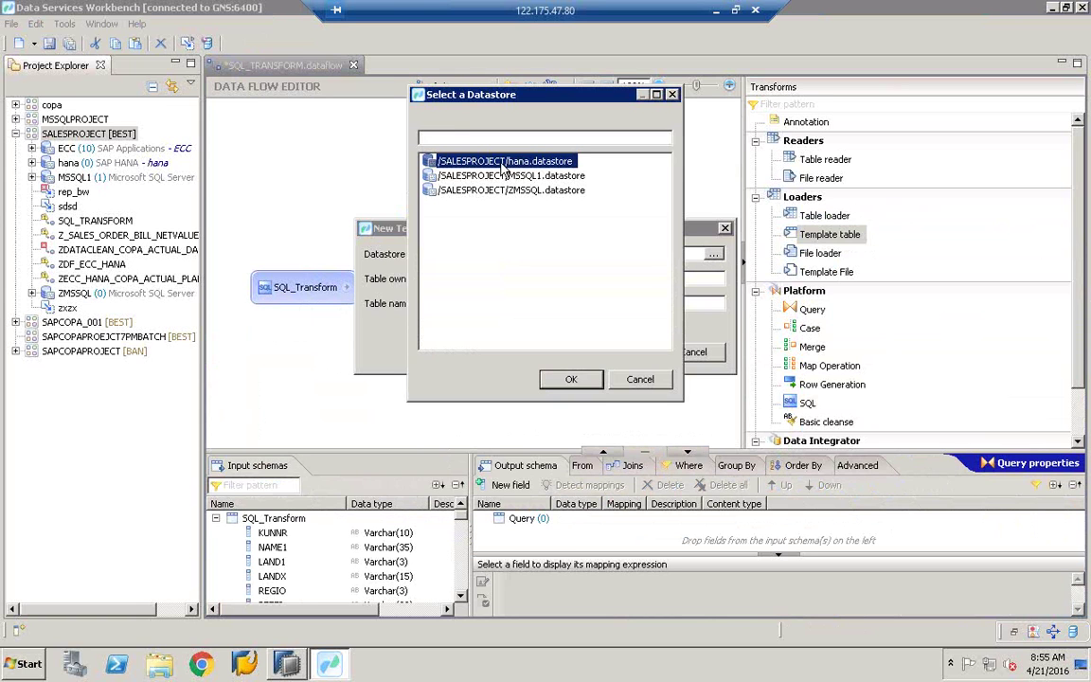
double_click(503, 167)
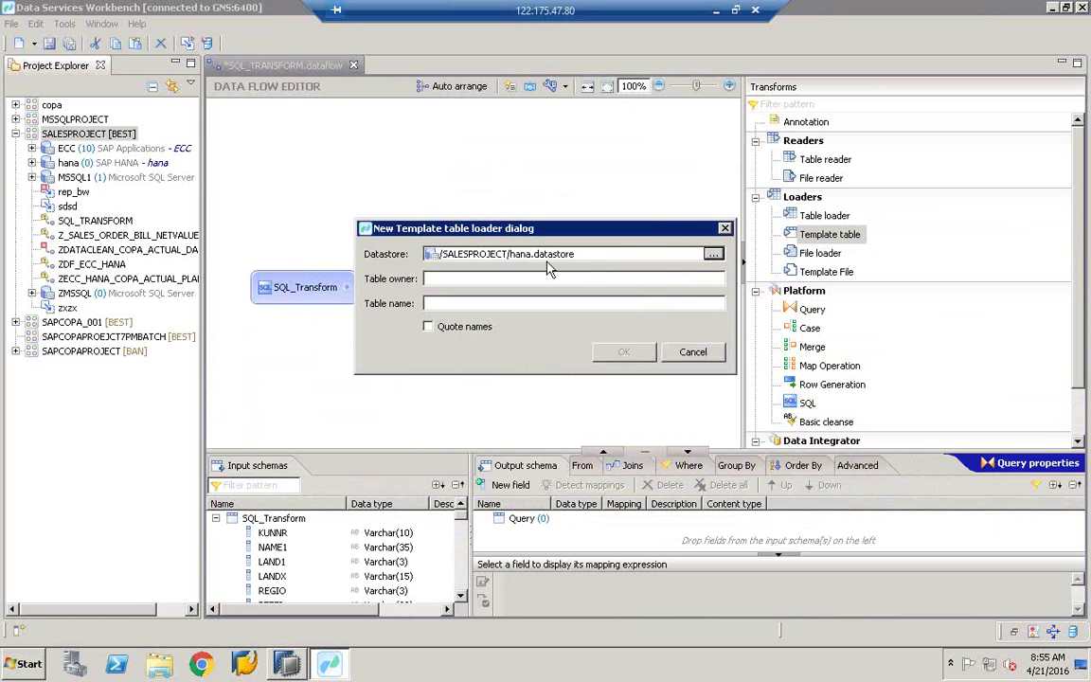
left_click(713, 254)
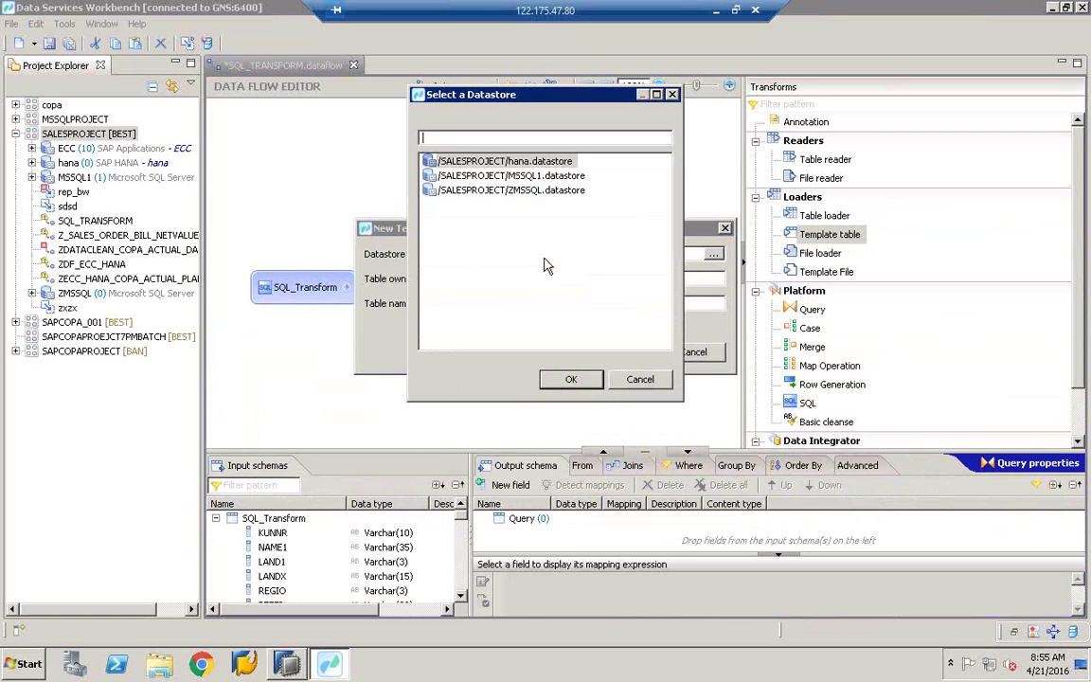
left_click(538, 177)
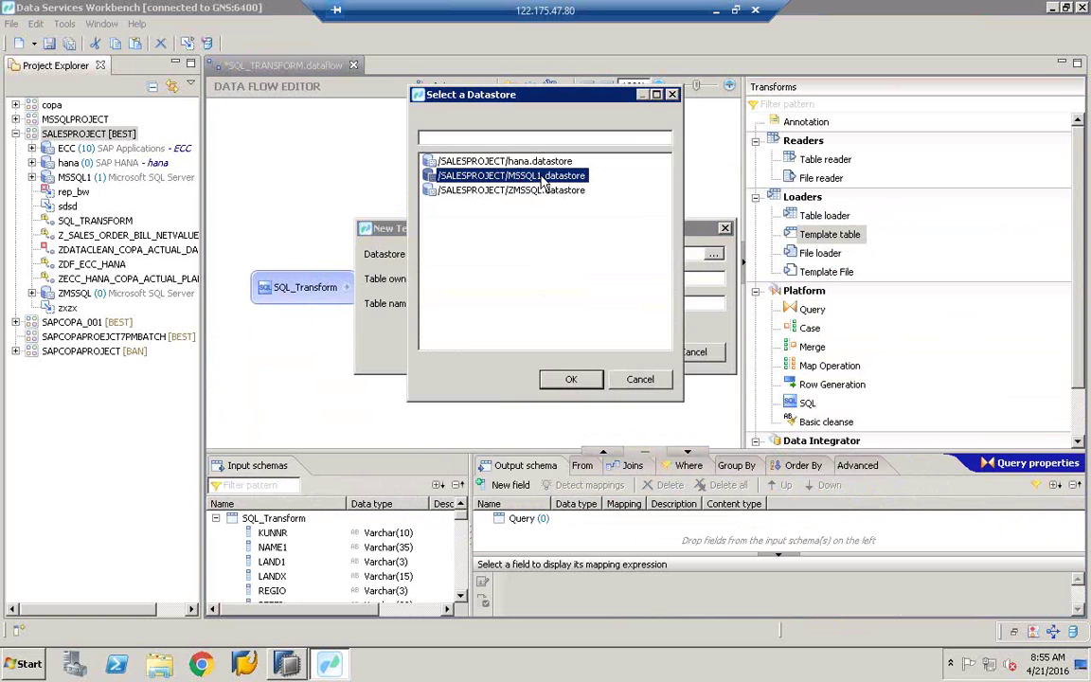
double_click(538, 176)
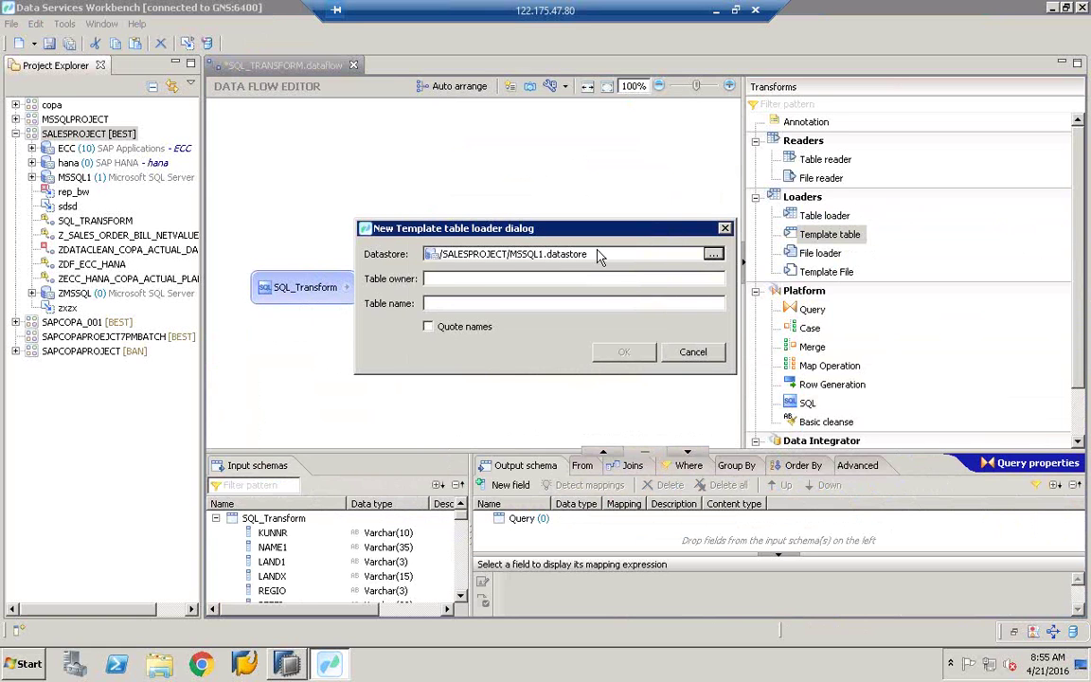
Step: Enter owner dbo and table name ZCOPA_ACTUAL_DATA, and create the template table
left_click(466, 279)
type("dbo")
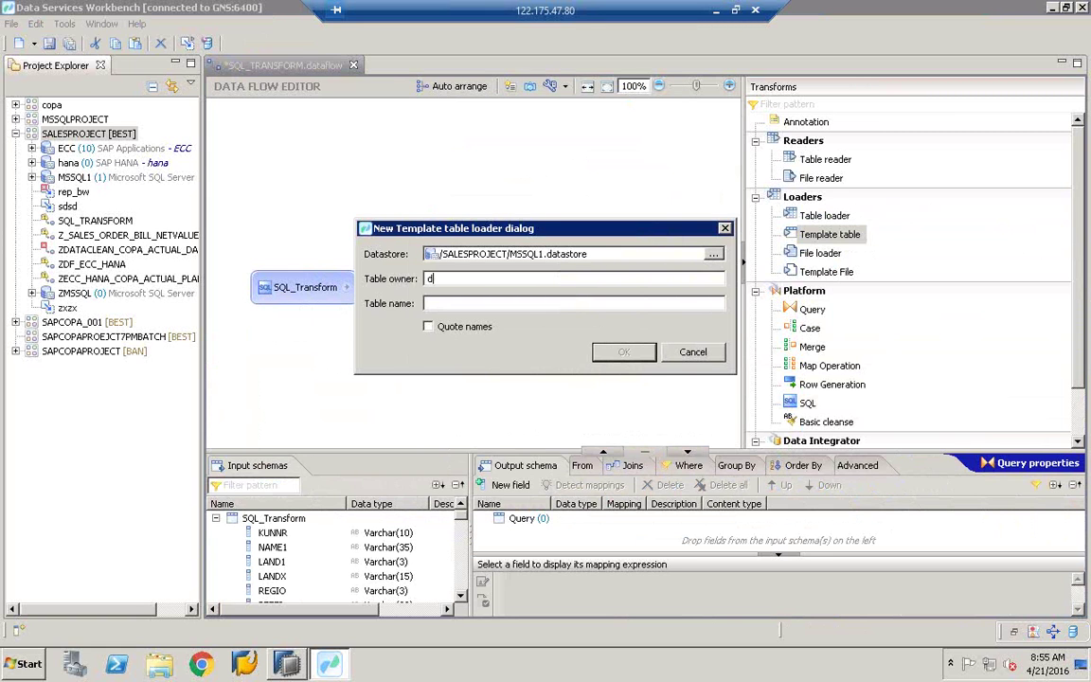
left_click(469, 303)
type("zCOPA_ACTUAL_DATA")
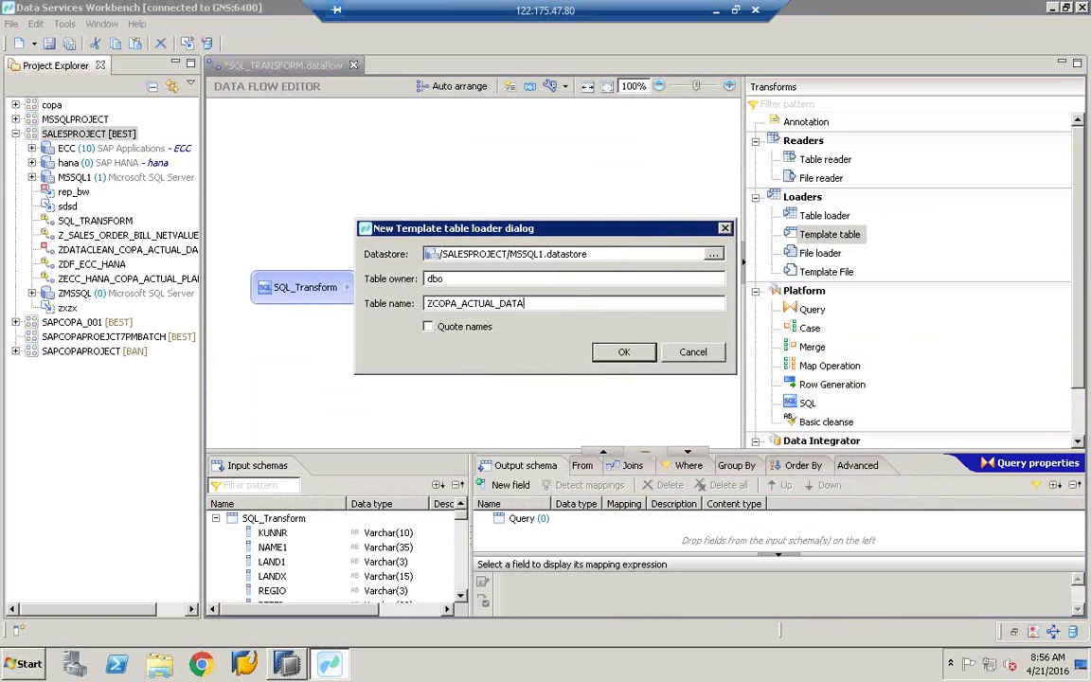
left_click(624, 353)
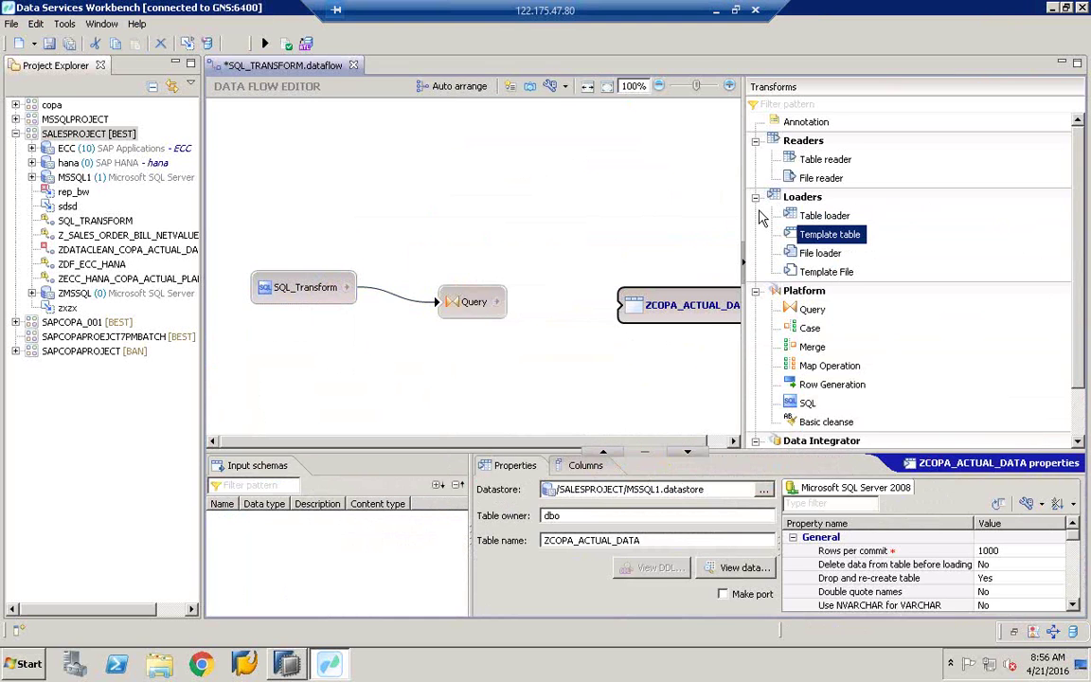
Step: Connect Query's output to the ZCOPA_ACTUAL_DATA target table
left_click_drag(745, 218, 839, 218)
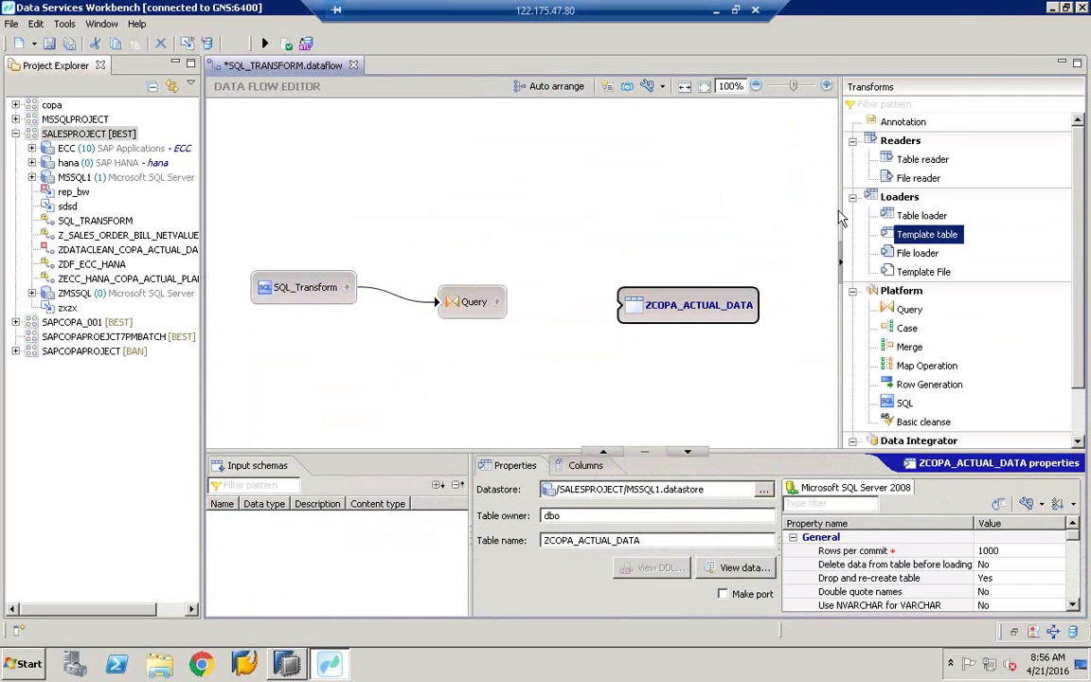
left_click_drag(500, 302, 632, 310)
left_click(474, 303)
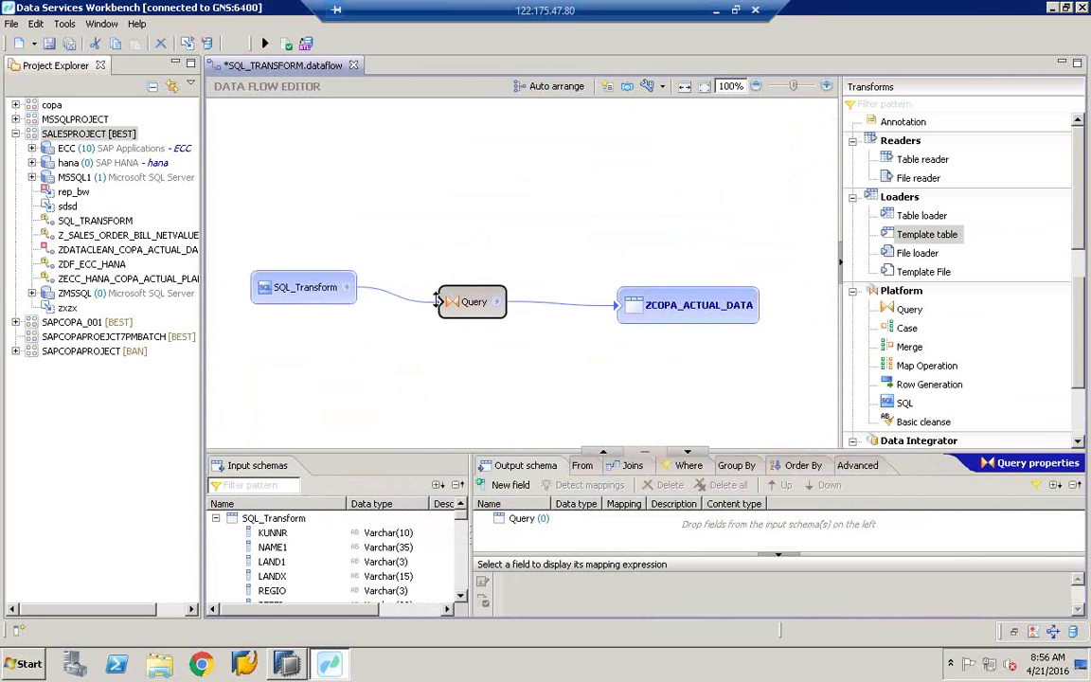
left_click_drag(445, 450, 446, 182)
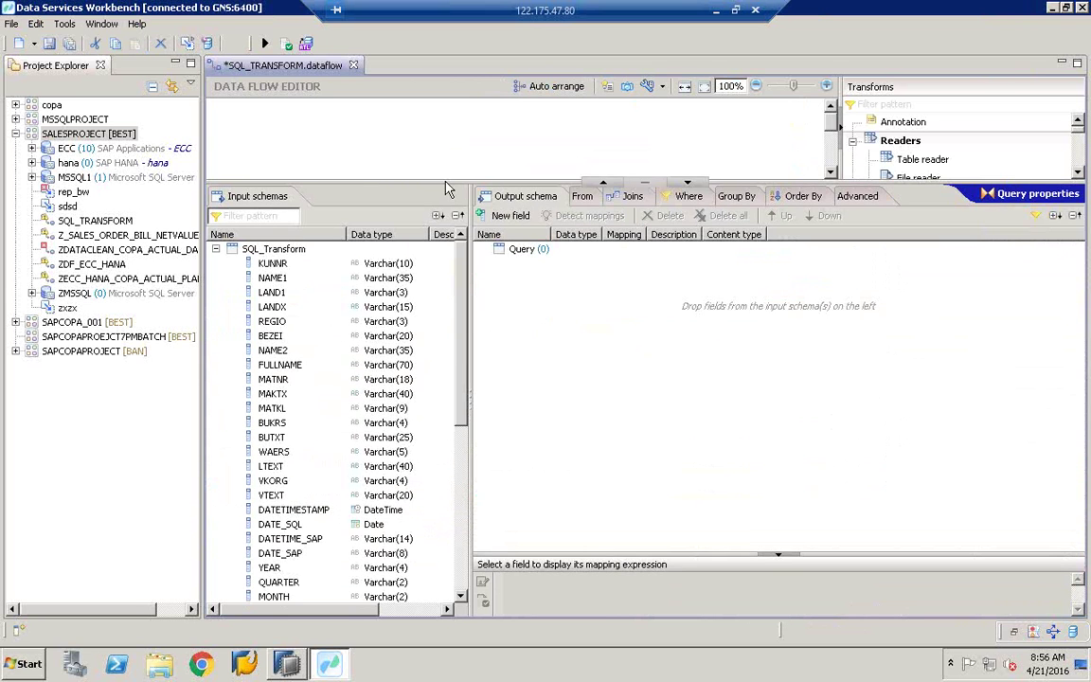
Step: Select the 18 input fields to map, KUNNR, NAME1, BEZEI through NETREV, YEAR, MONTH, WEEK
left_click(284, 265)
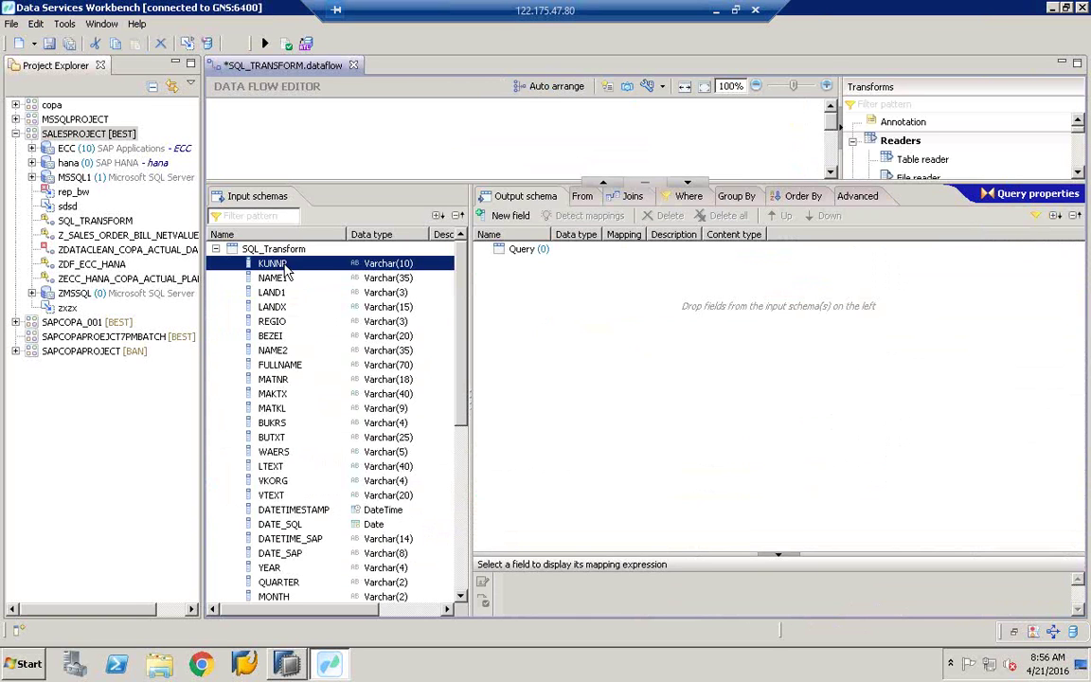
left_click_drag(284, 264, 287, 283)
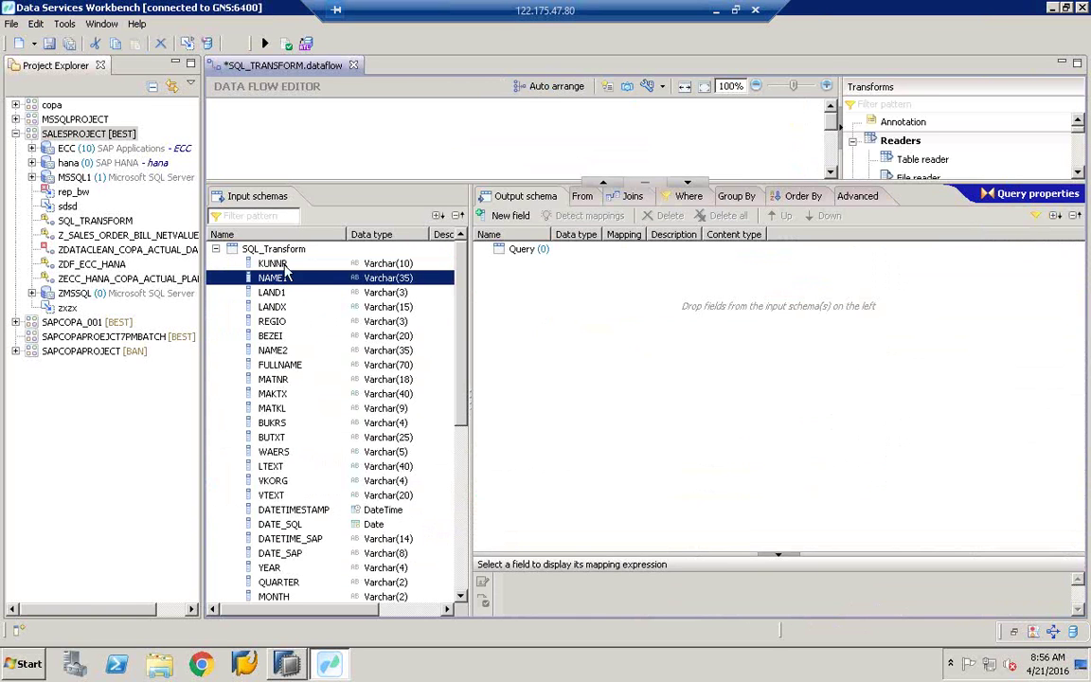
left_click(284, 337, "ctrl")
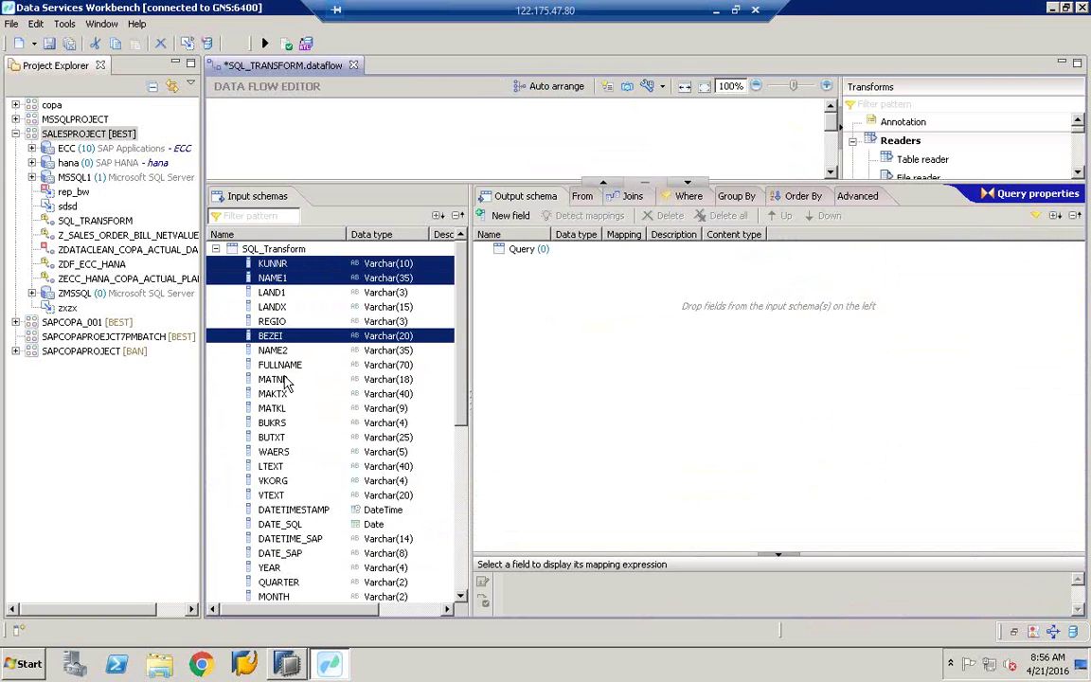
left_click(276, 379, "ctrl")
left_click(276, 408, "ctrl")
left_click(277, 423, "ctrl")
left_click(275, 438, "ctrl")
left_click(273, 393, "ctrl")
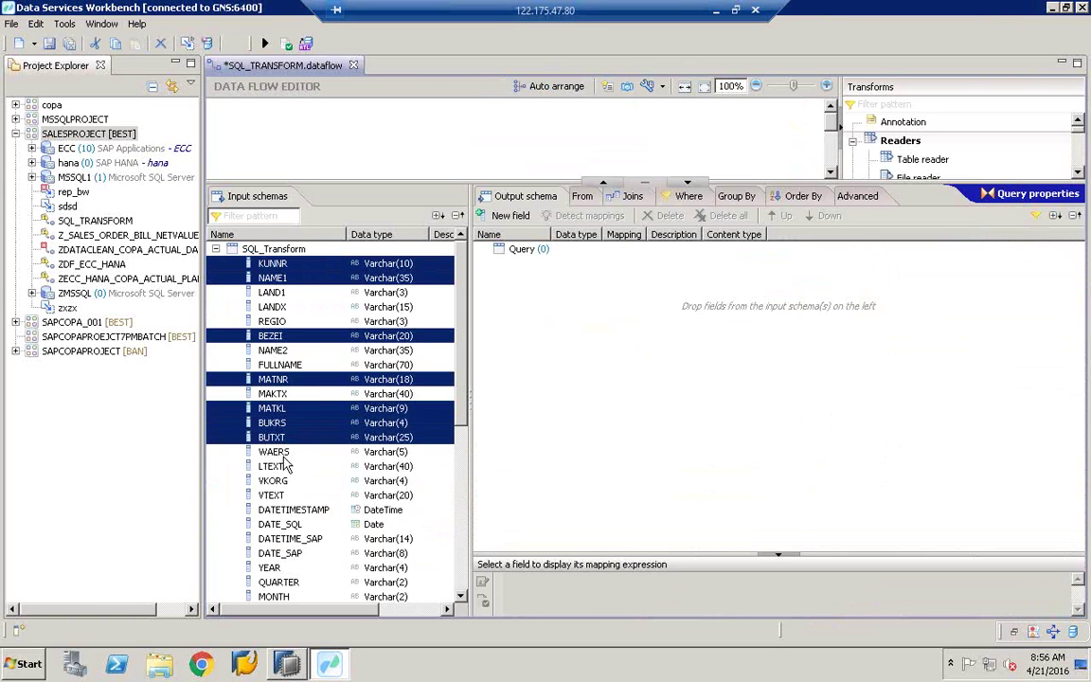
left_click(284, 350, "ctrl")
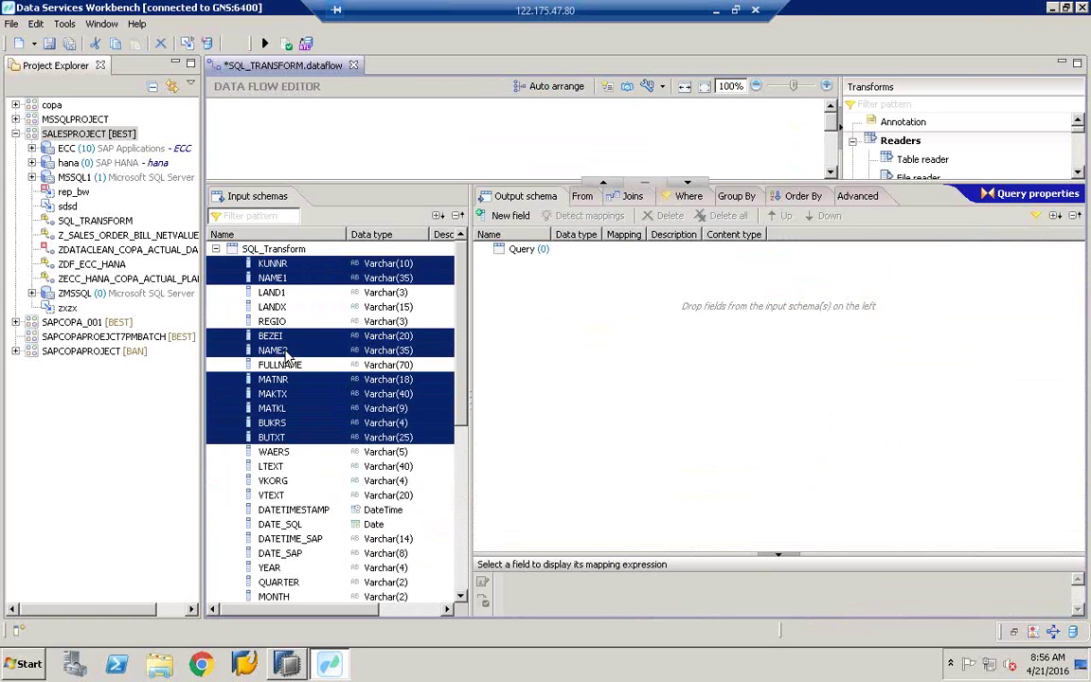
left_click(284, 321, "ctrl")
left_click(284, 307, "ctrl")
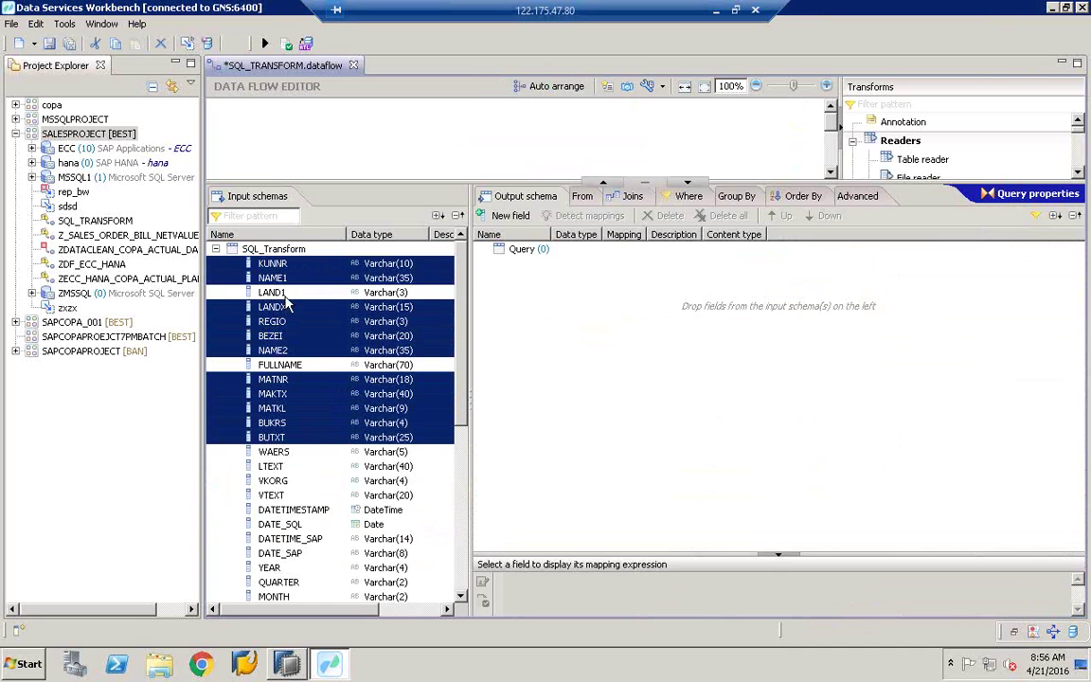
left_click(275, 292, "ctrl")
left_click(464, 569)
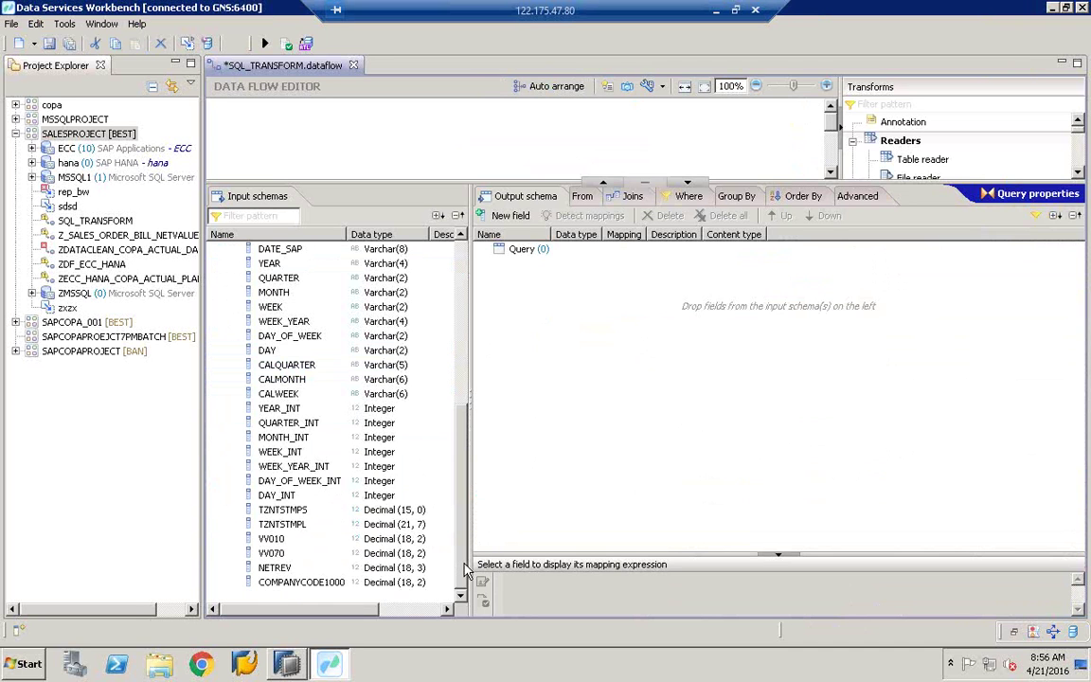
left_click(284, 553, "ctrl")
left_click(285, 539, "ctrl")
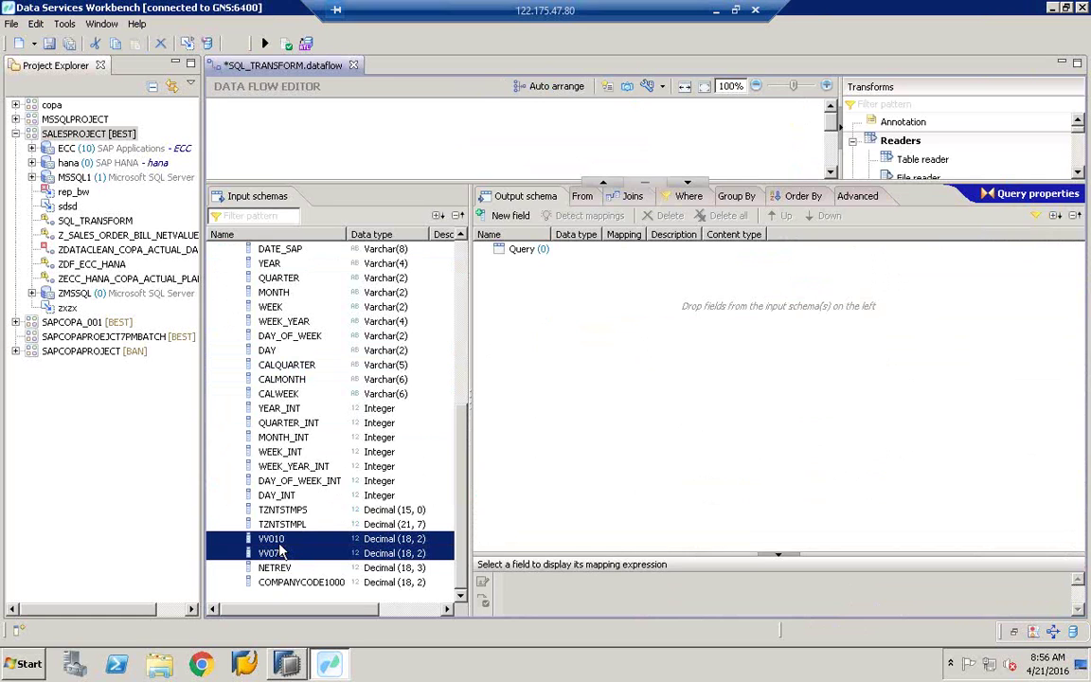
left_click(284, 567, "ctrl")
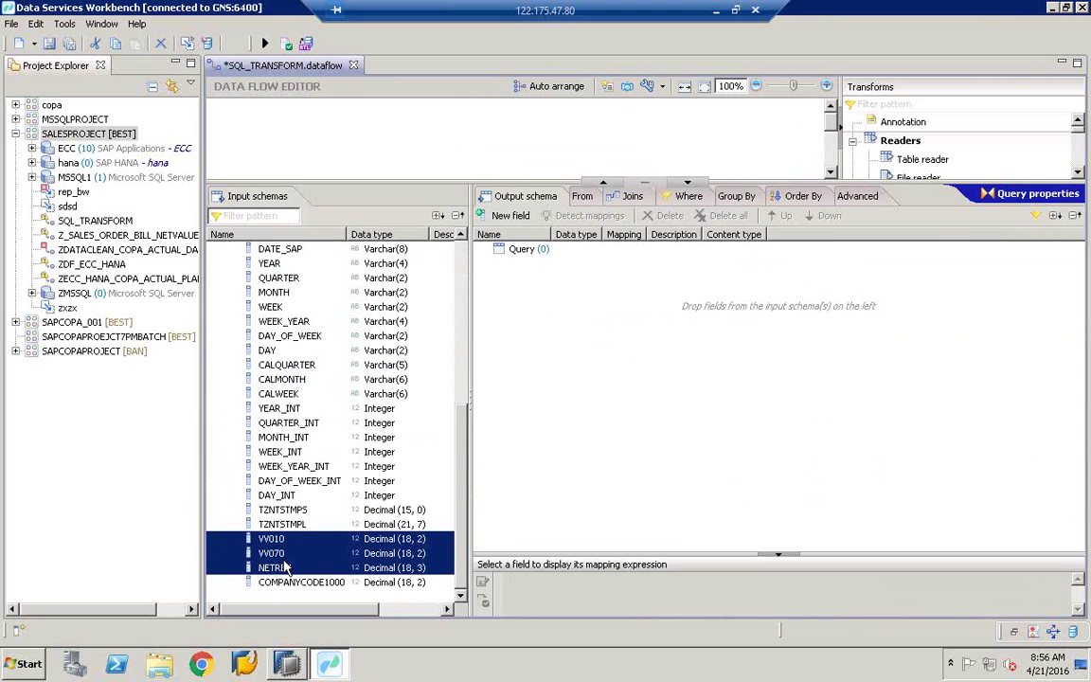
left_click(269, 264, "ctrl")
left_click(291, 293, "ctrl")
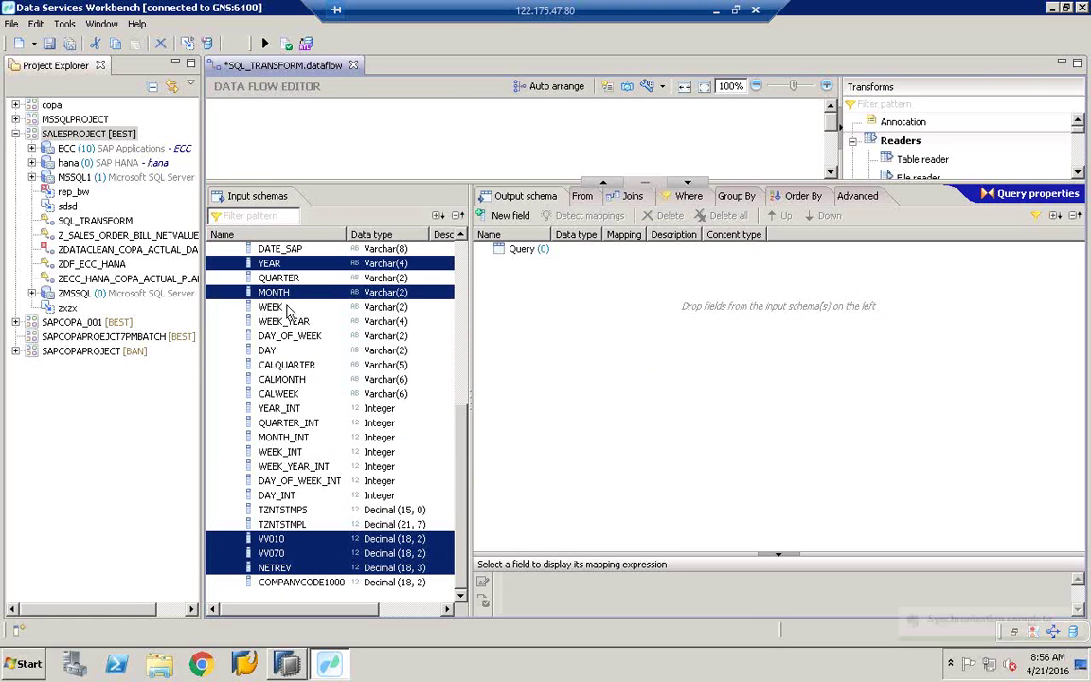
left_click(291, 307, "ctrl")
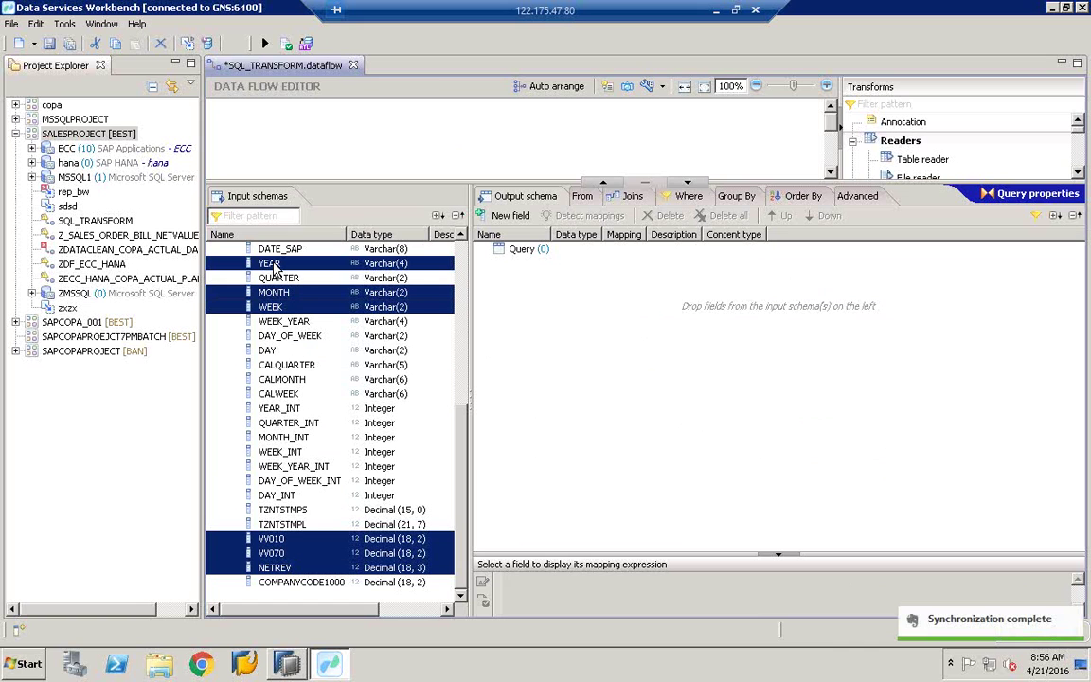
Step: Drag the selected fields into the Query output schema and check the NAME2 mapping
left_click_drag(383, 275, 676, 337)
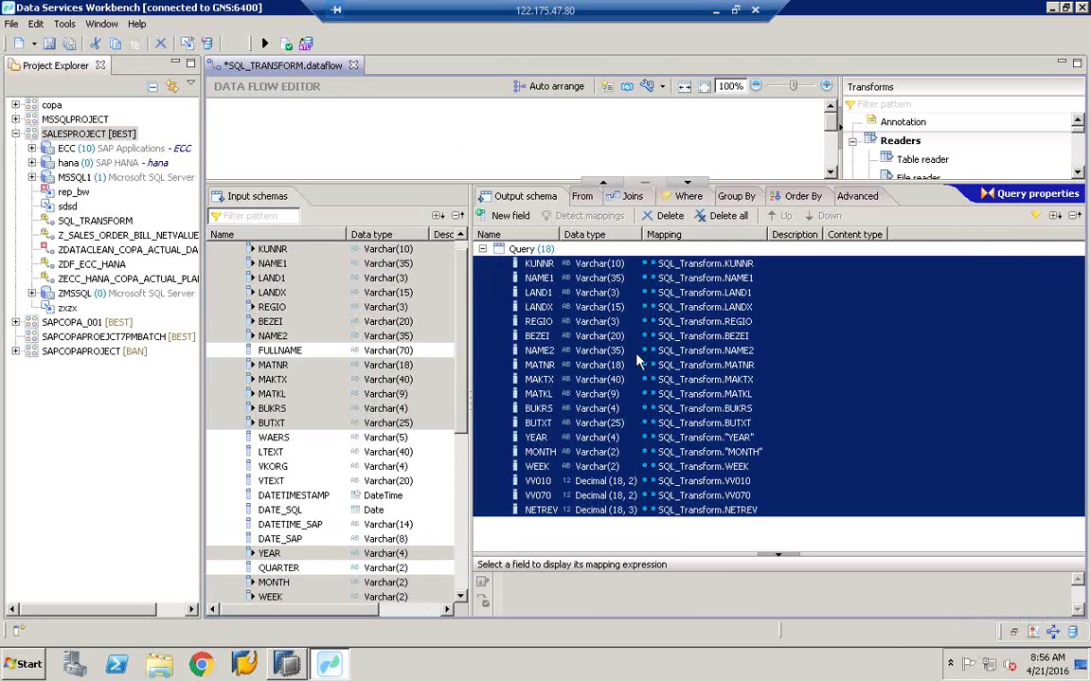
left_click(638, 355)
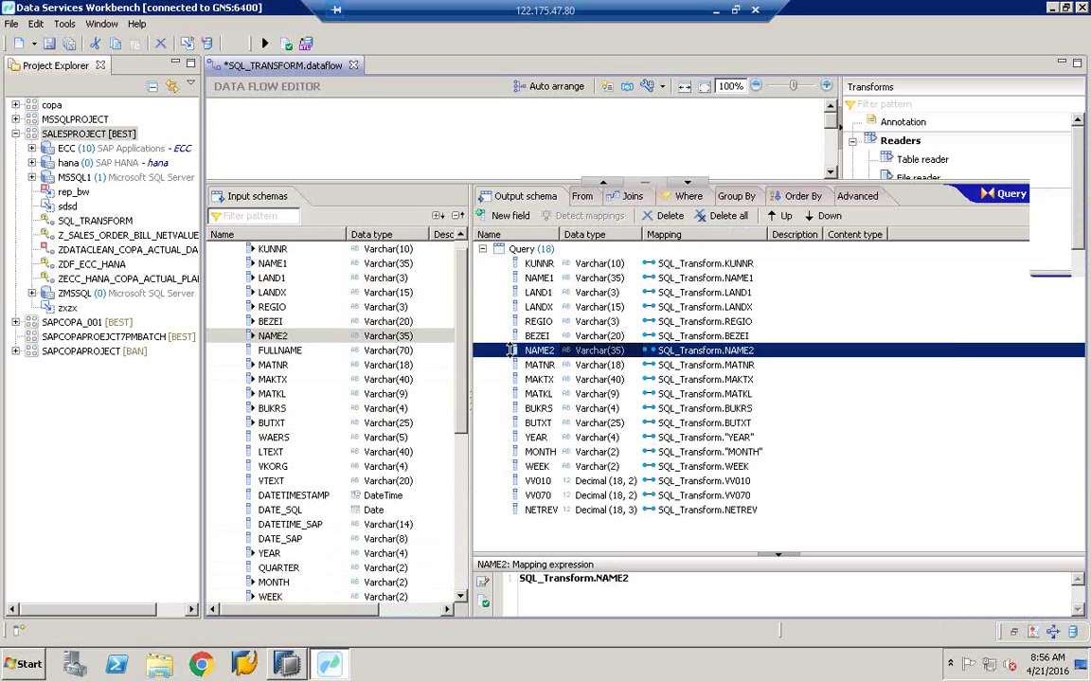
left_click_drag(568, 180, 569, 348)
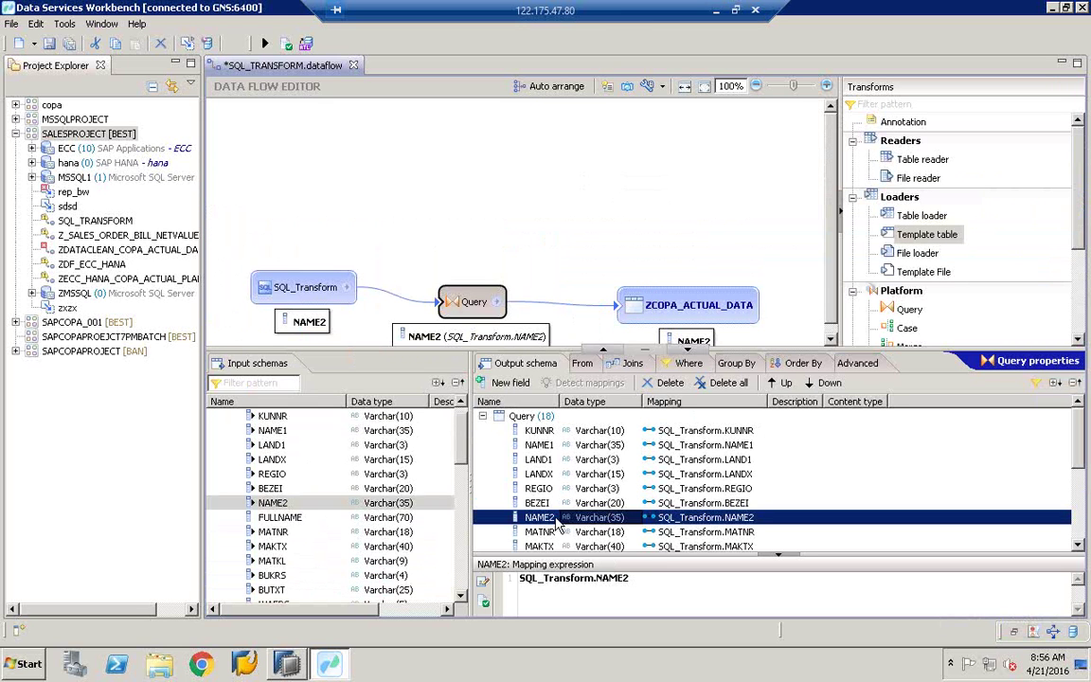
left_click(669, 313)
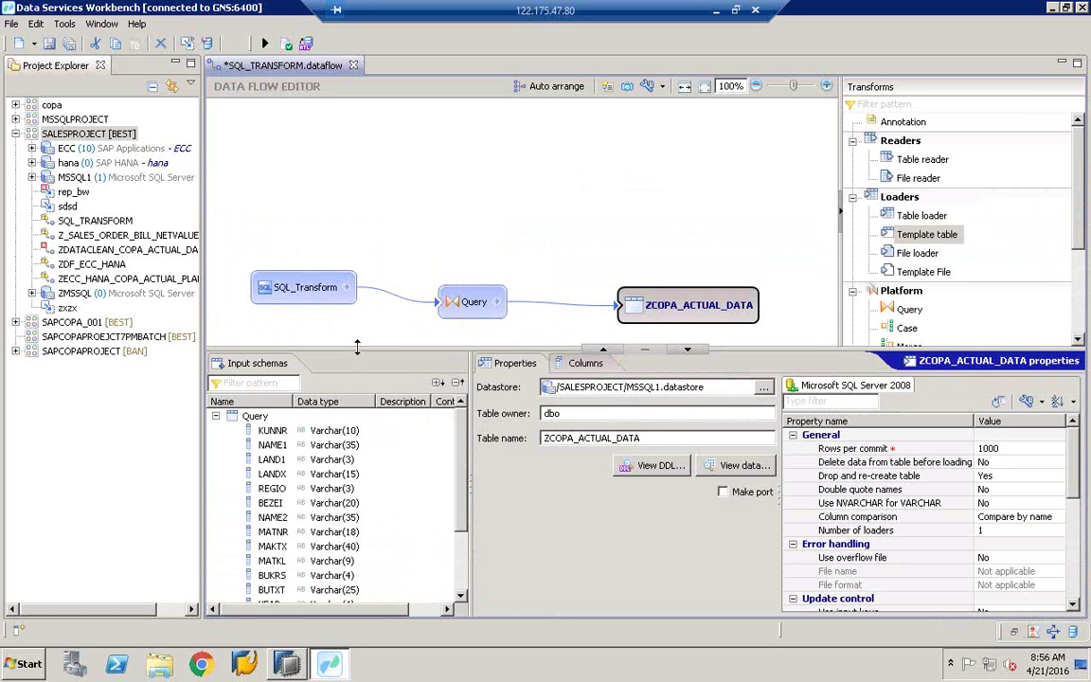
Step: Review the ZCOPA_ACTUAL_DATA target columns, then validate the dataflow and close the success message
left_click_drag(370, 218, 371, 220)
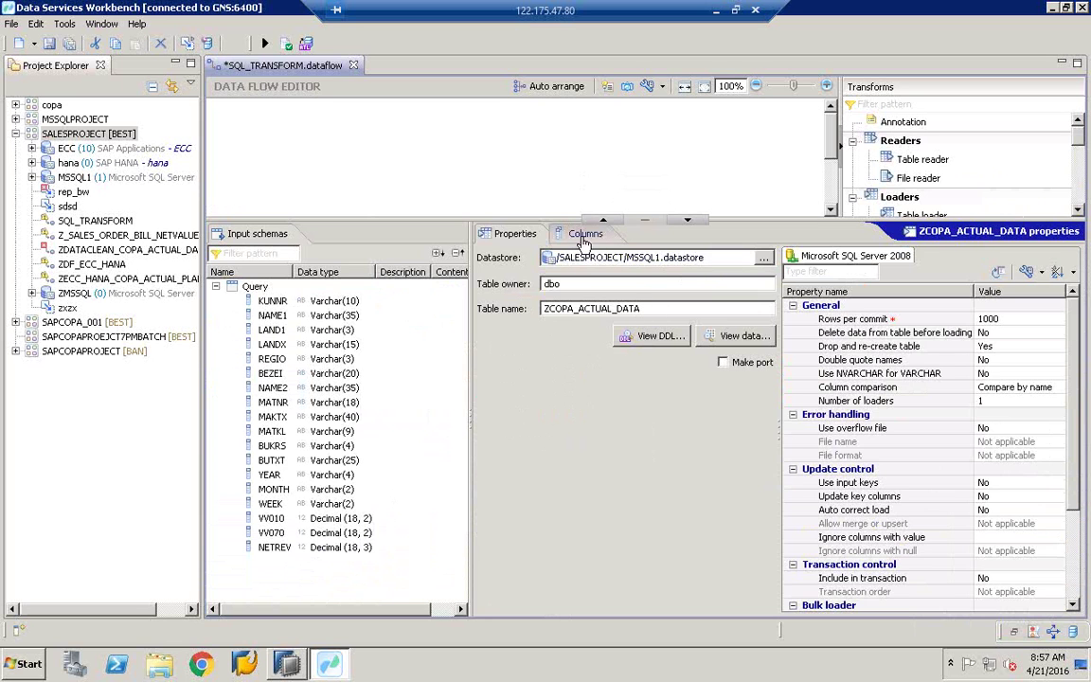
left_click(584, 237)
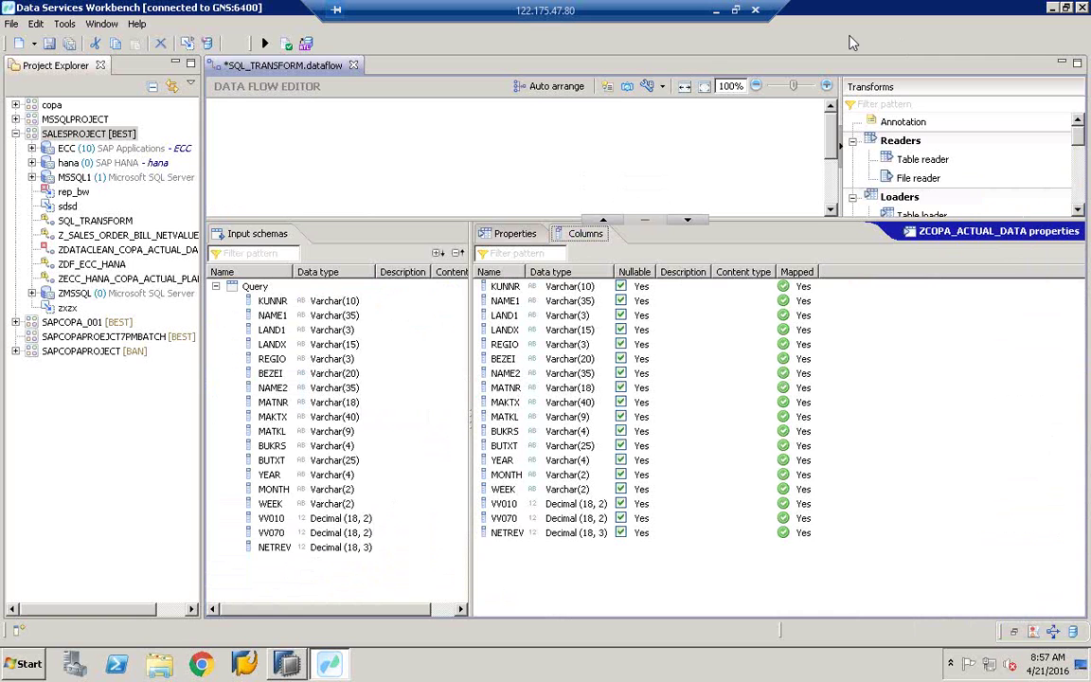
left_click(286, 44)
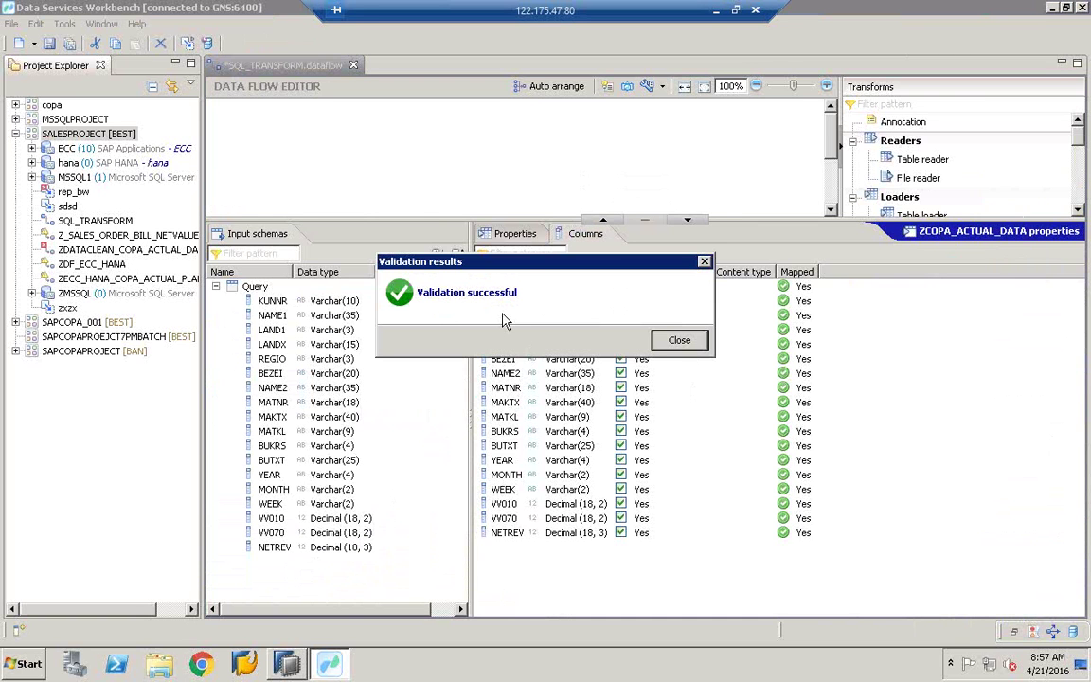
left_click(684, 343)
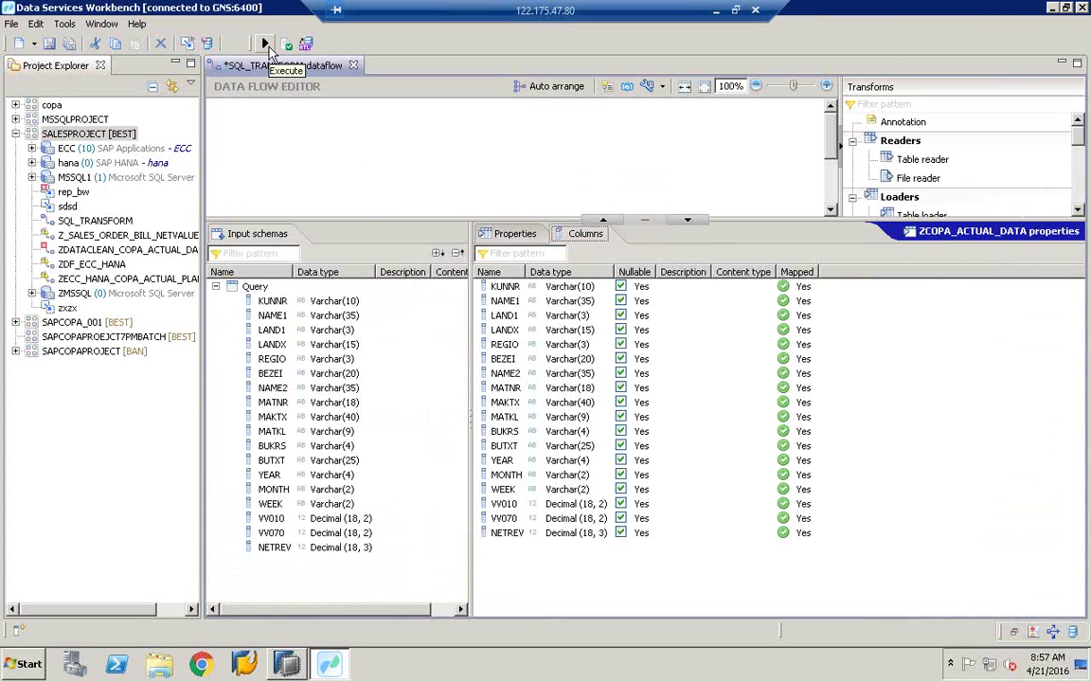
Step: Save and execute SQL_TRANSFORM_Job with default settings, then confirm Success in the trace log
left_click(266, 45)
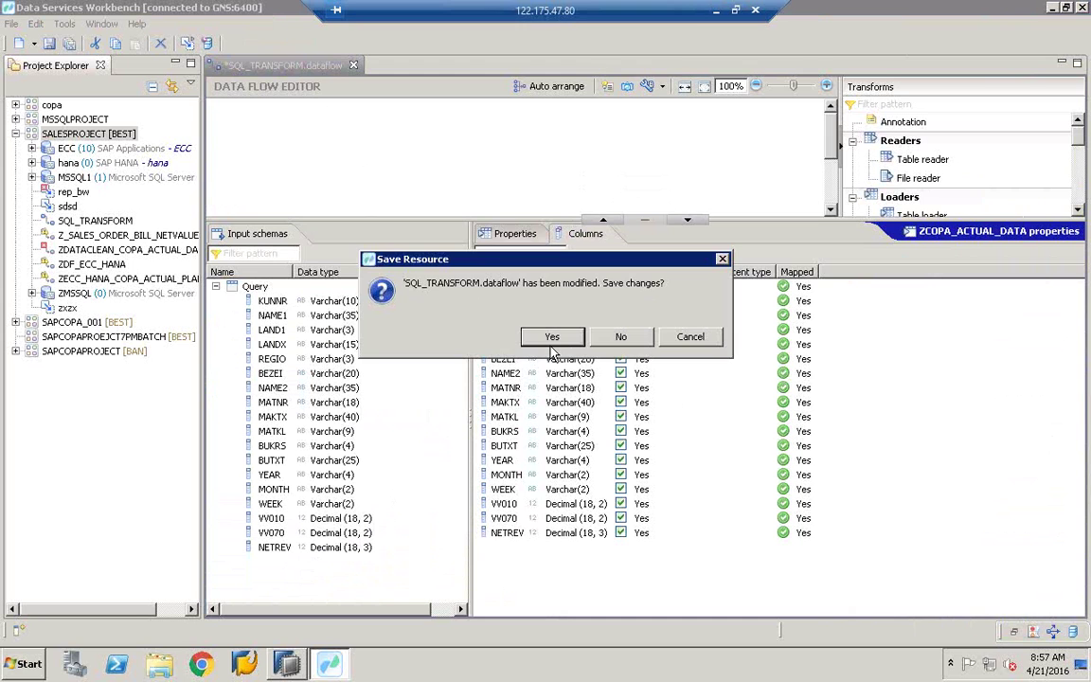
left_click(552, 339)
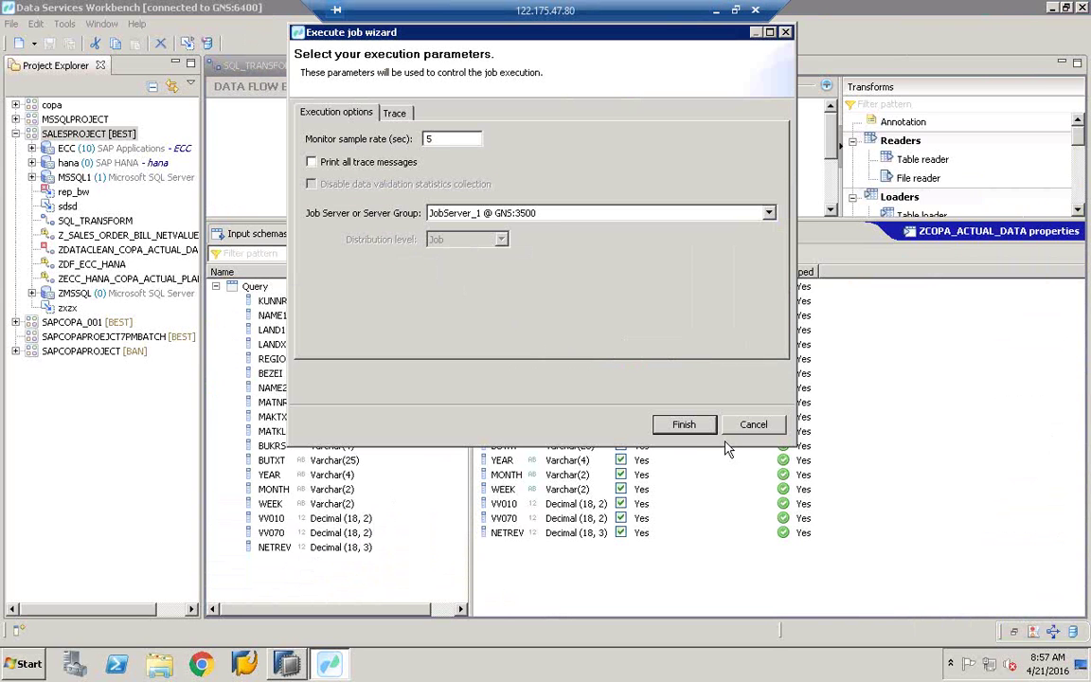
left_click(684, 427)
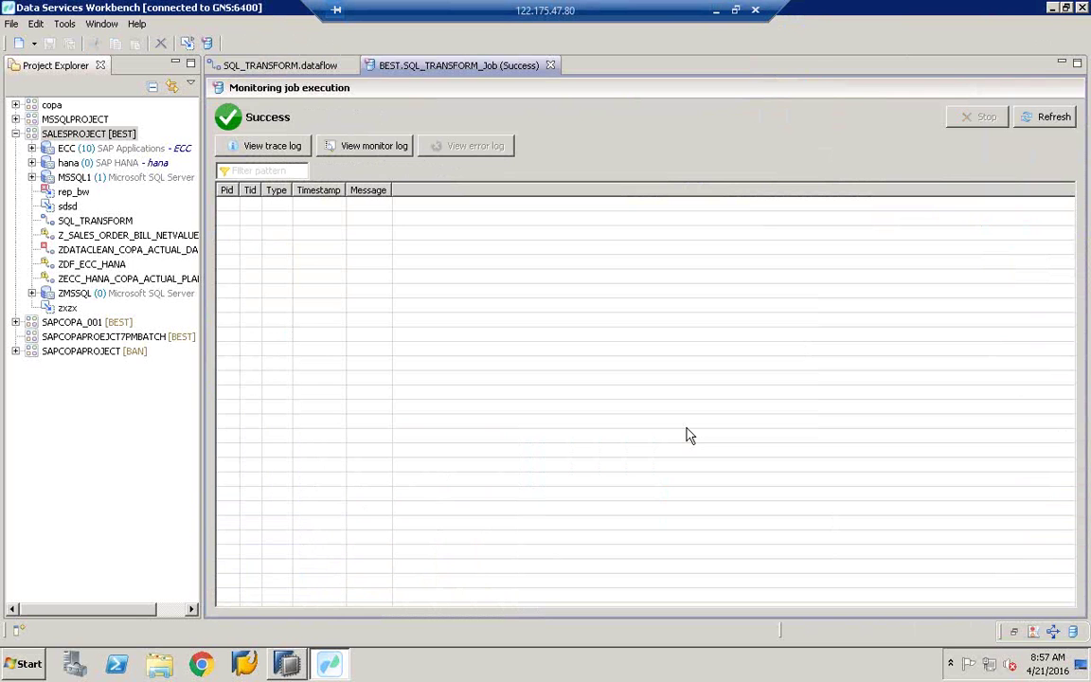
left_click(265, 148)
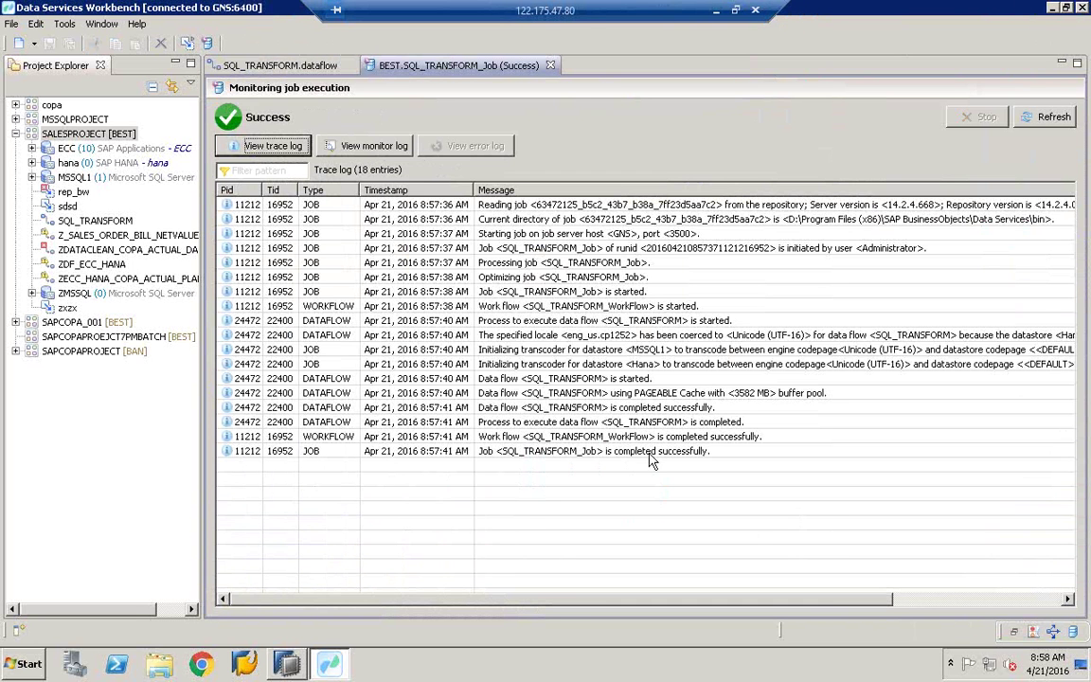
left_click(668, 453)
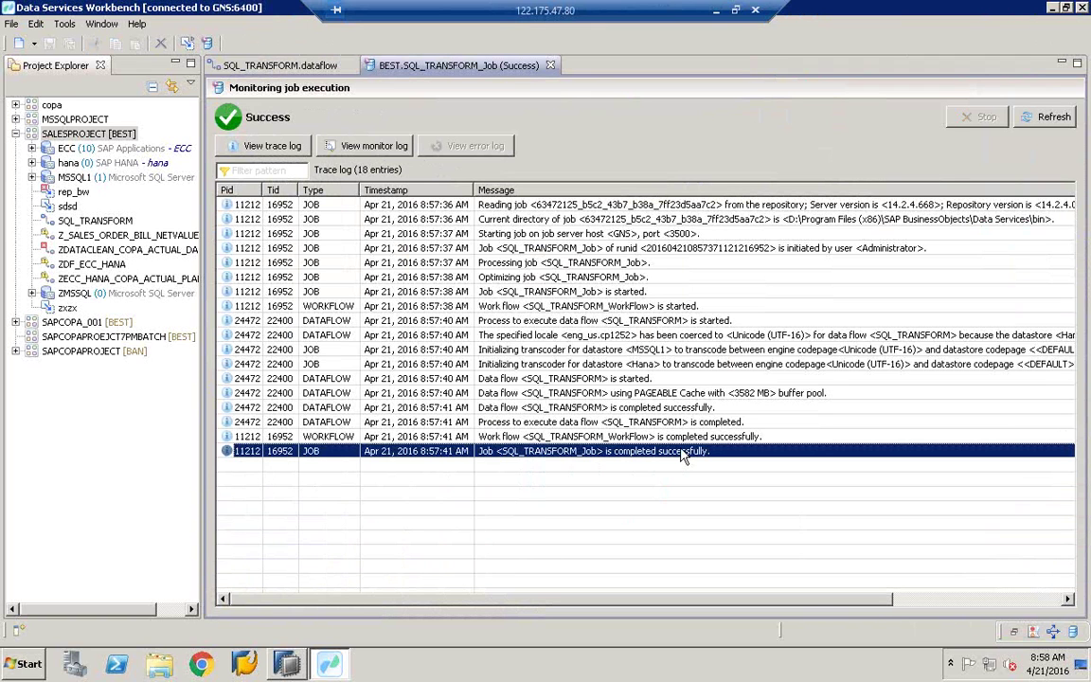
left_click(21, 670)
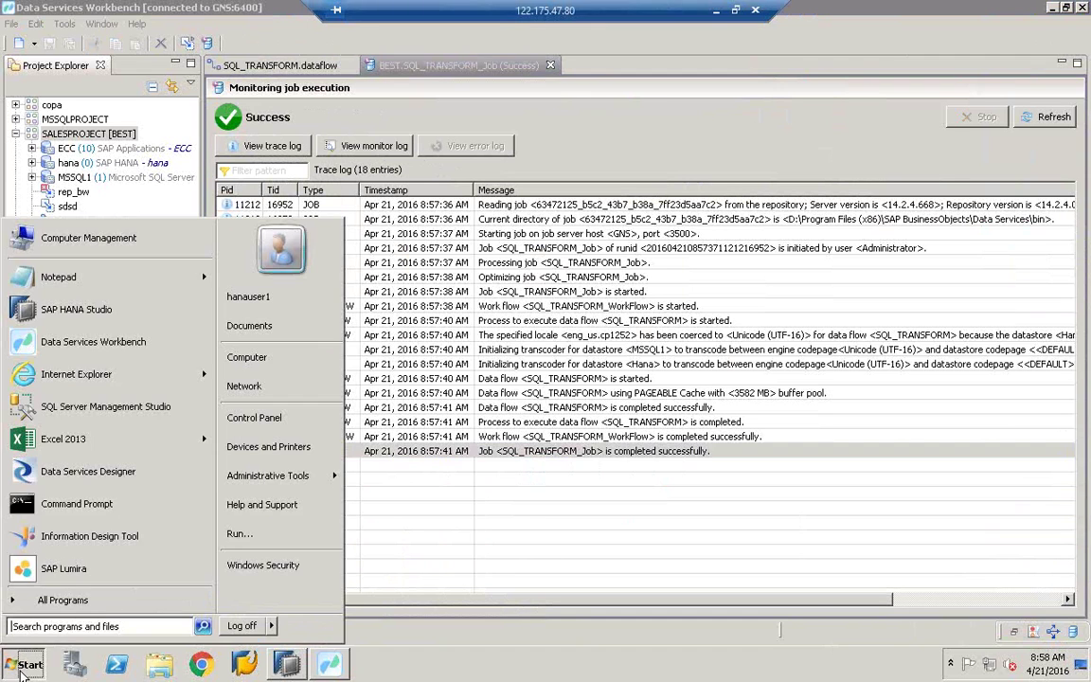
Step: Launch SQL Server Management Studio 2012 and connect to the GNS server with the account password
left_click(66, 609)
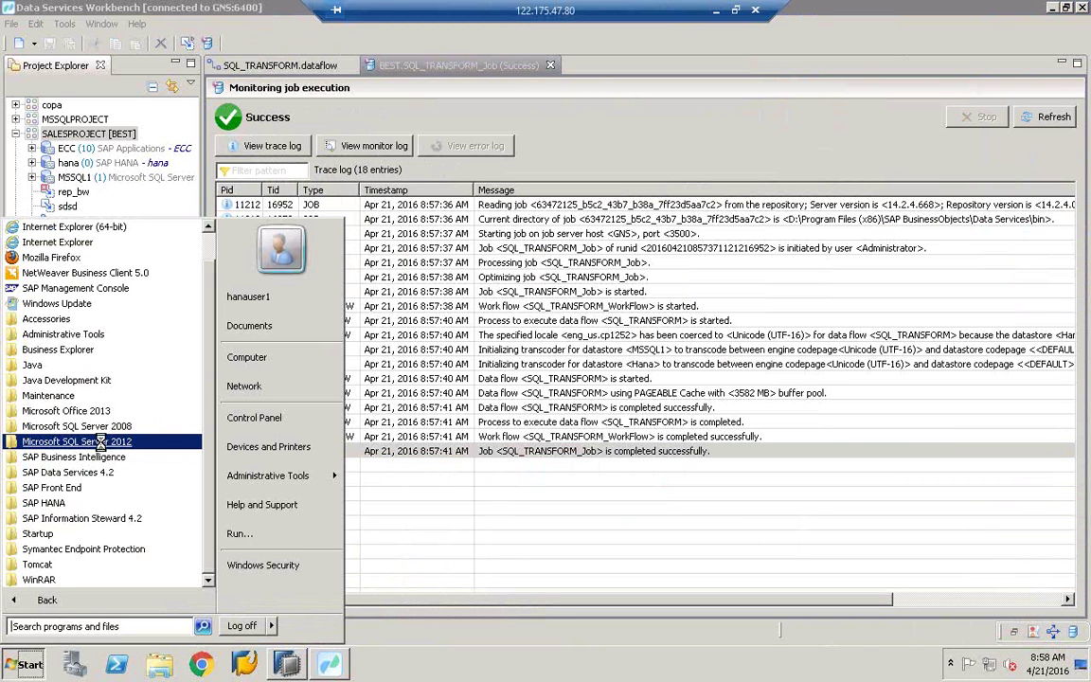
left_click(102, 444)
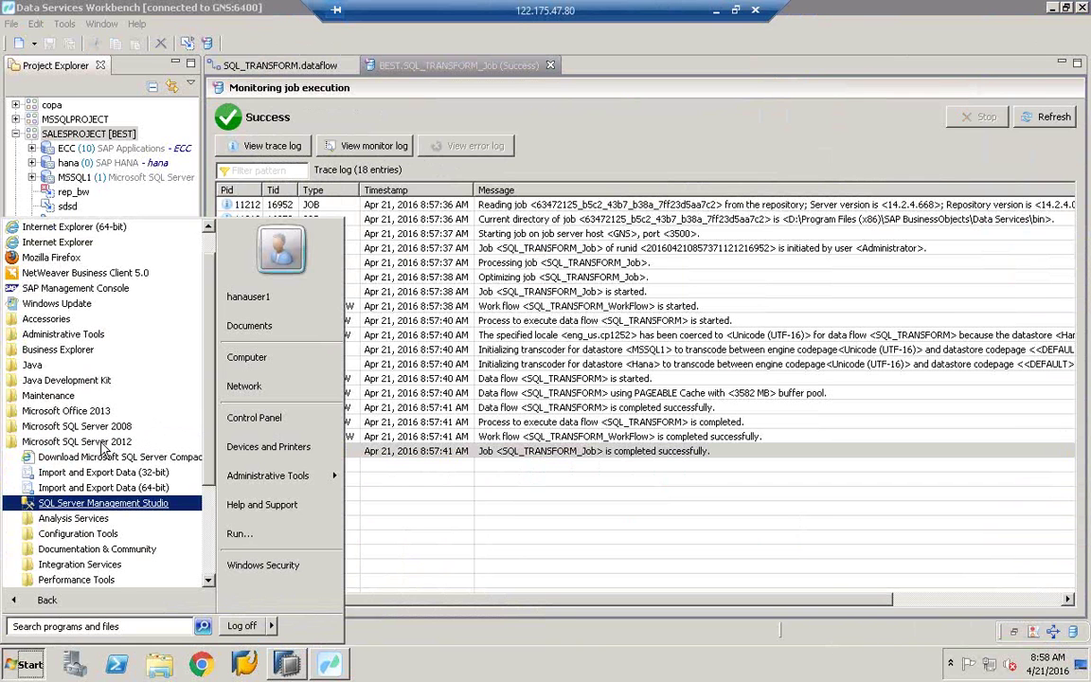
left_click(96, 505)
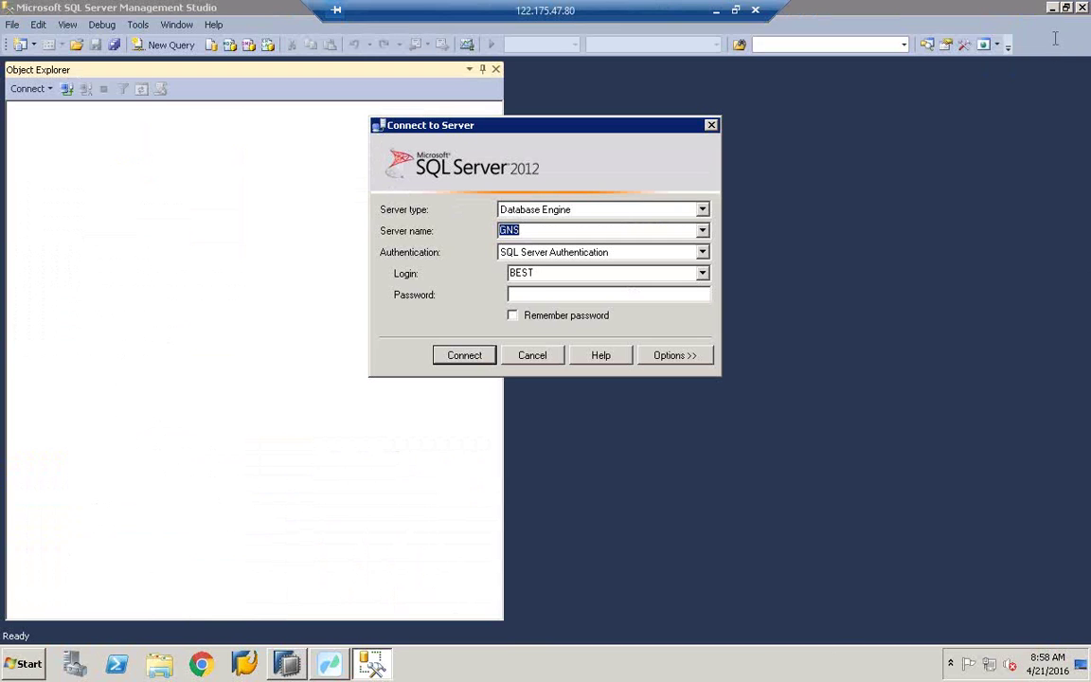
key("Tab")
key("Tab")
left_click(544, 296)
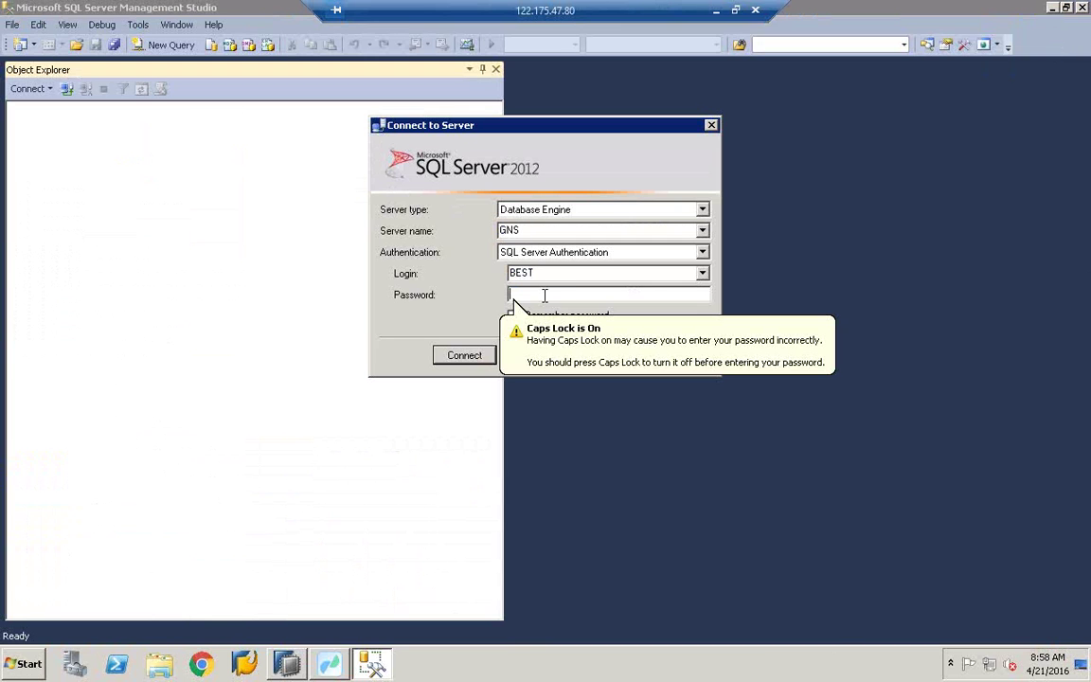
key("Caps_Lock")
type("*****")
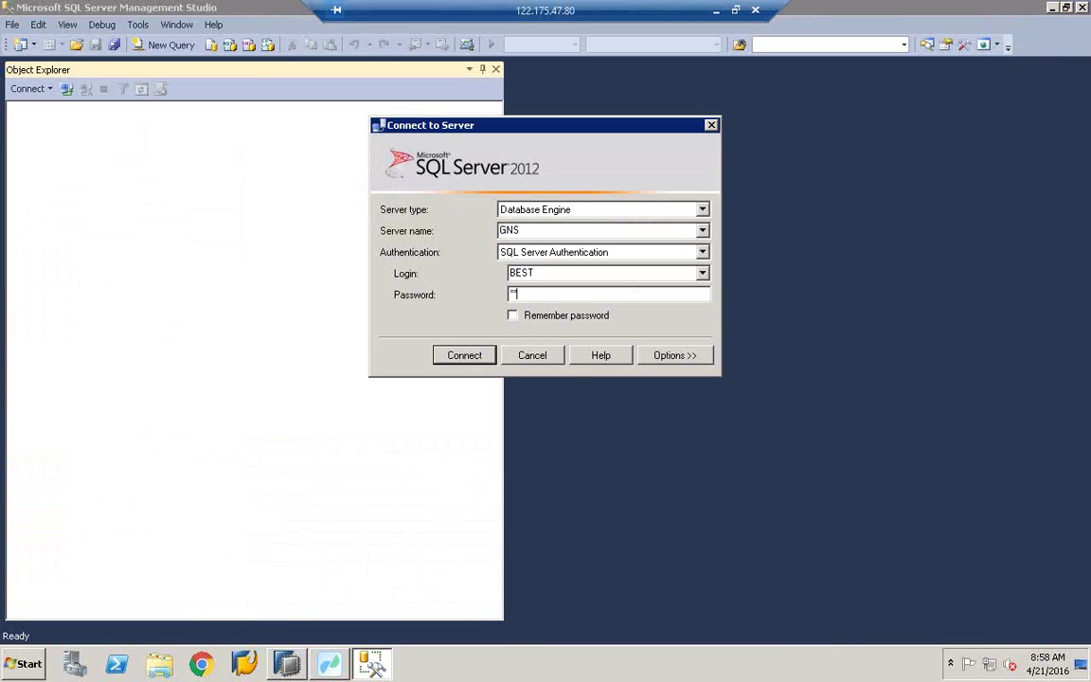
key("Return")
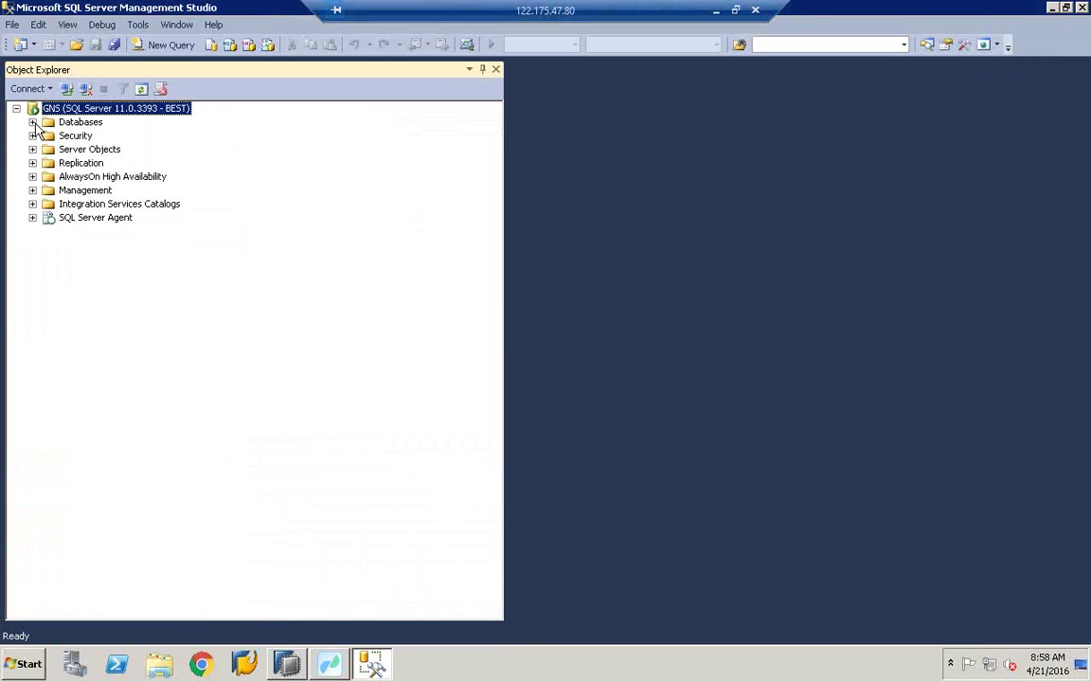
Step: Expand Databases > BEST > Tables in the object tree
left_click(33, 123)
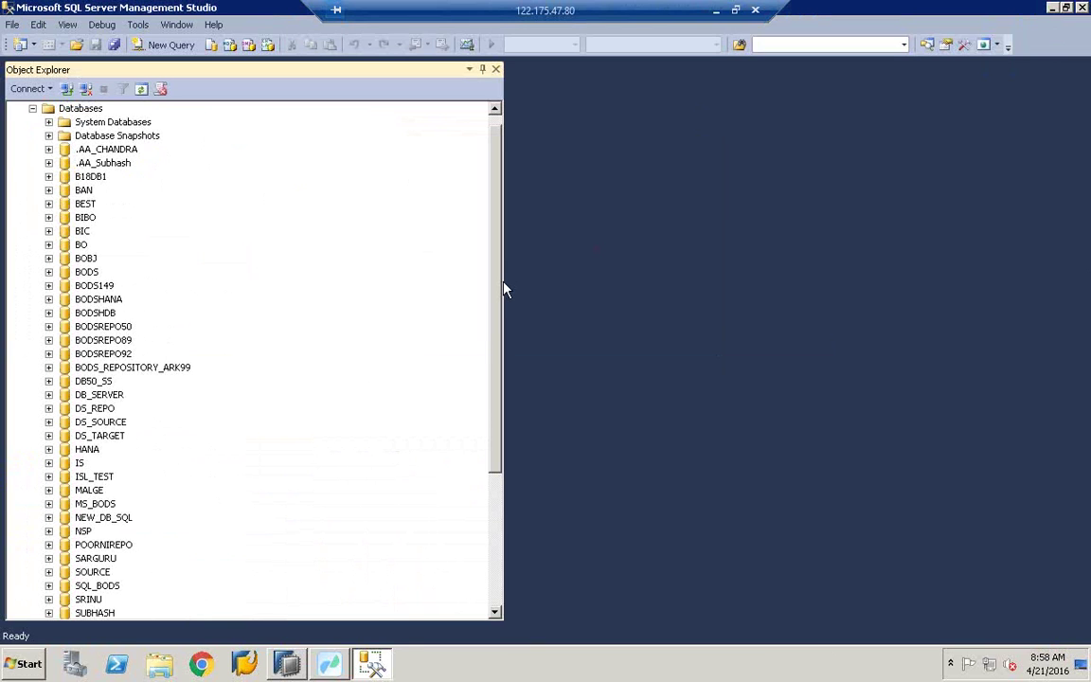
left_click_drag(504, 282, 584, 283)
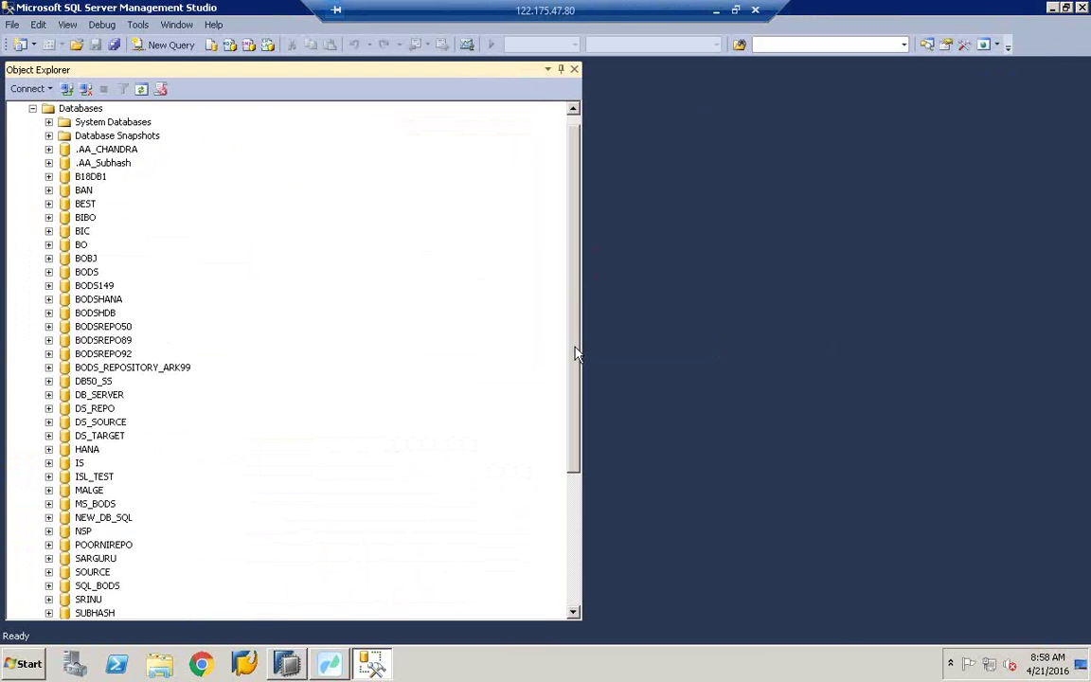
left_click_drag(578, 353, 565, 244)
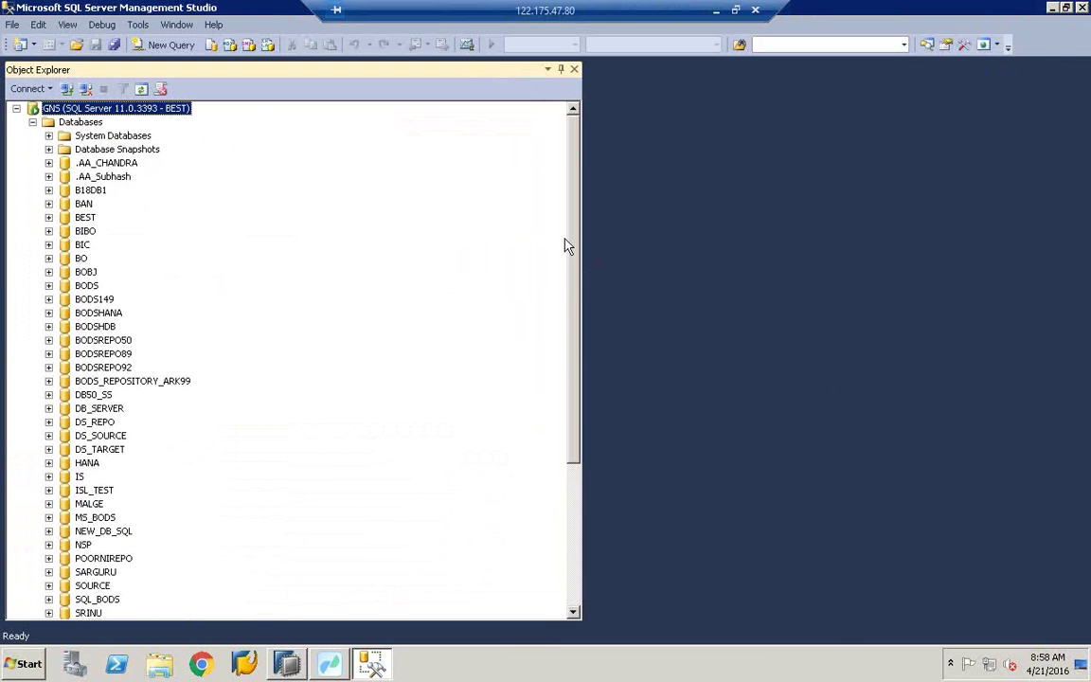
left_click(85, 217)
left_click(49, 218)
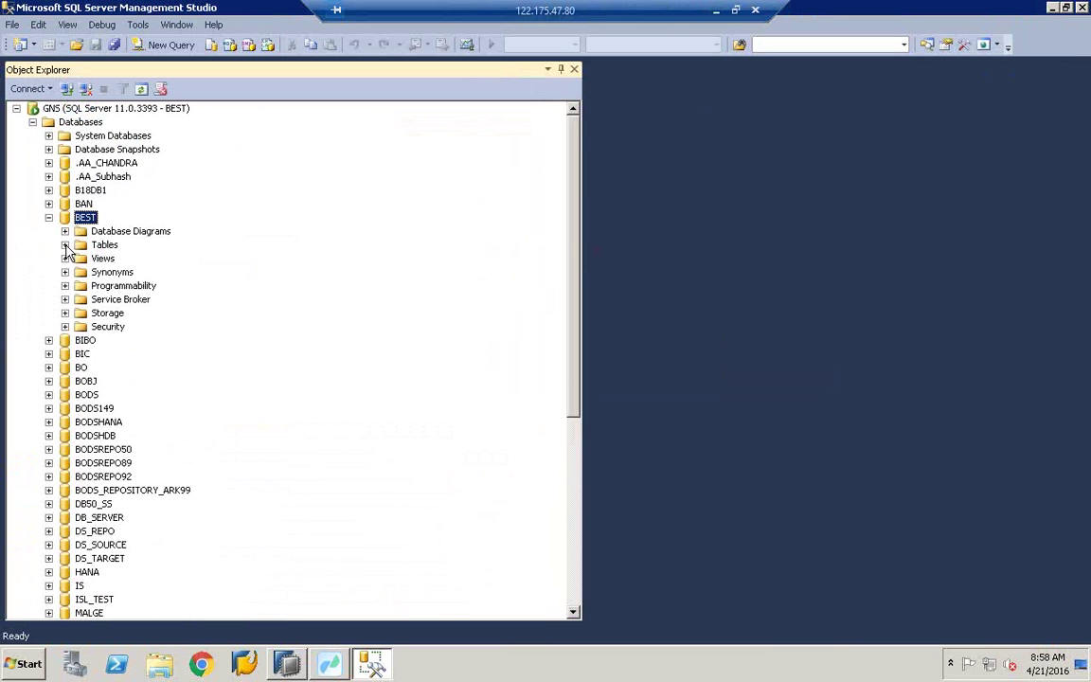
left_click(64, 244)
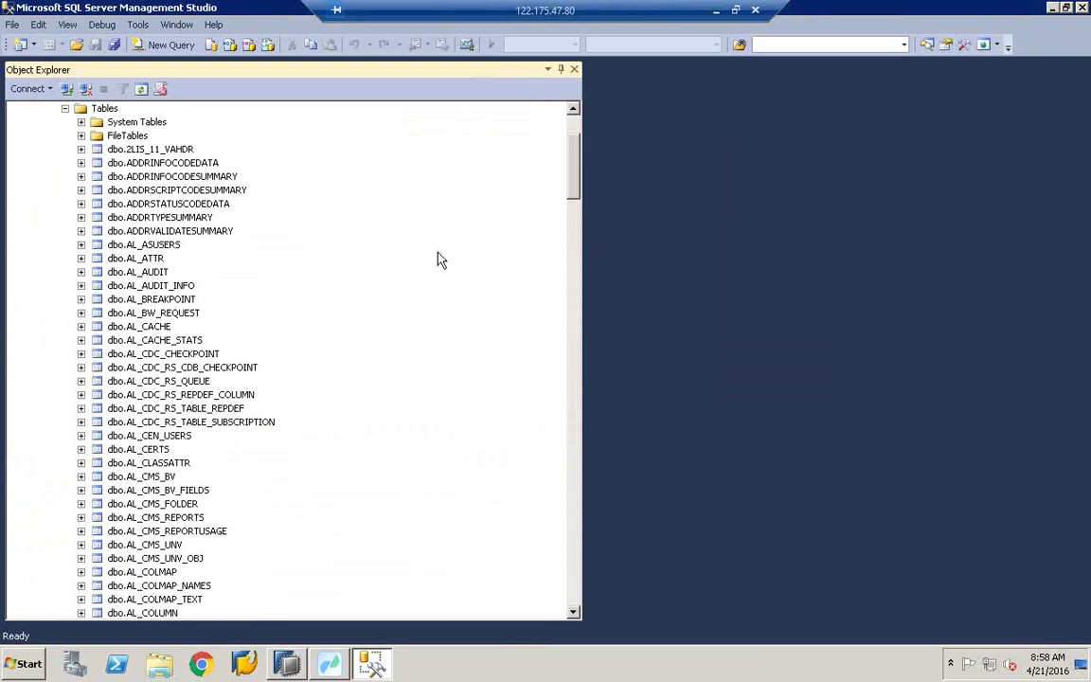
left_click_drag(576, 173, 576, 230)
Step: Close the SQL details and log in SAP HANA Studio, then show SQL_TRANSFORM.dataflow in Workbench
left_click(290, 667)
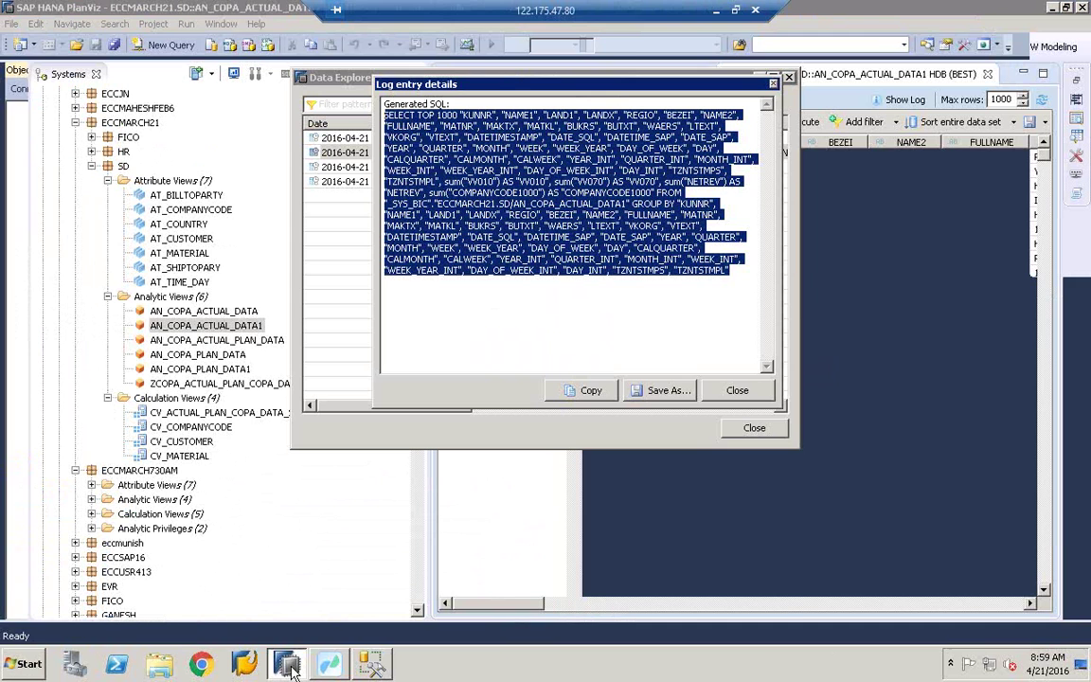
left_click(737, 391)
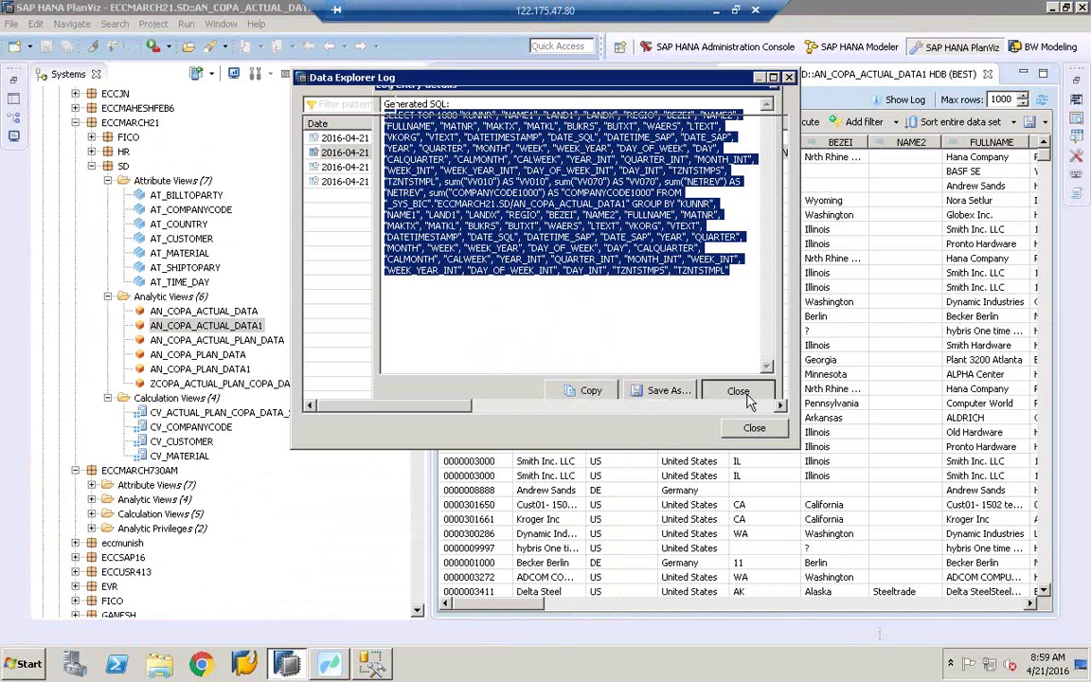
left_click(755, 428)
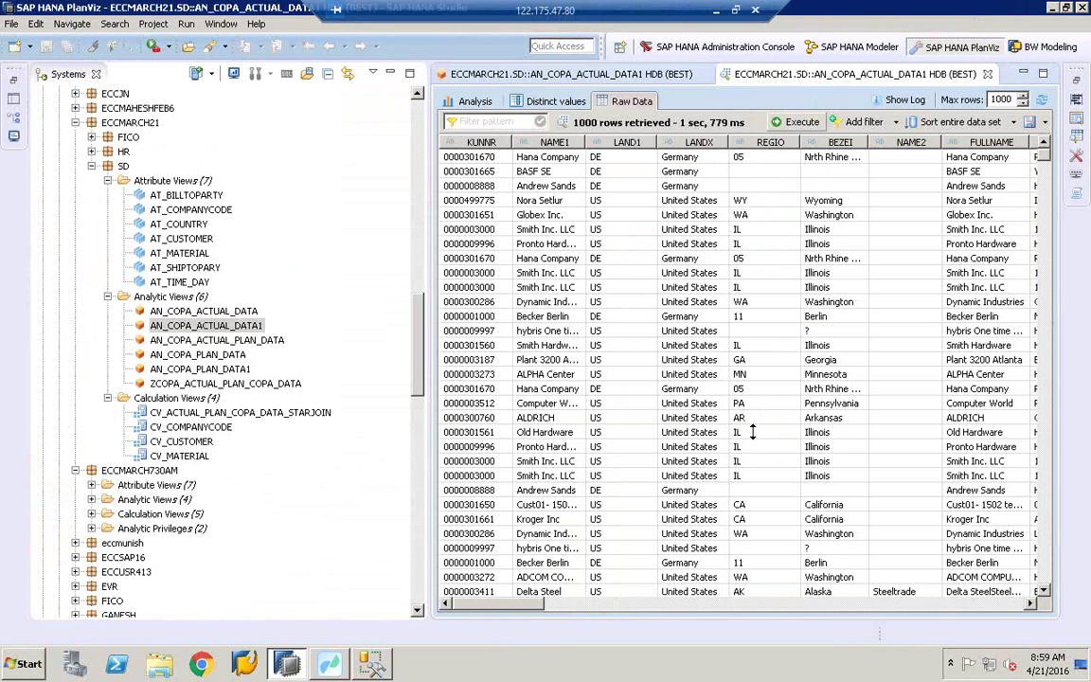
key("alt+Tab")
left_click(260, 62)
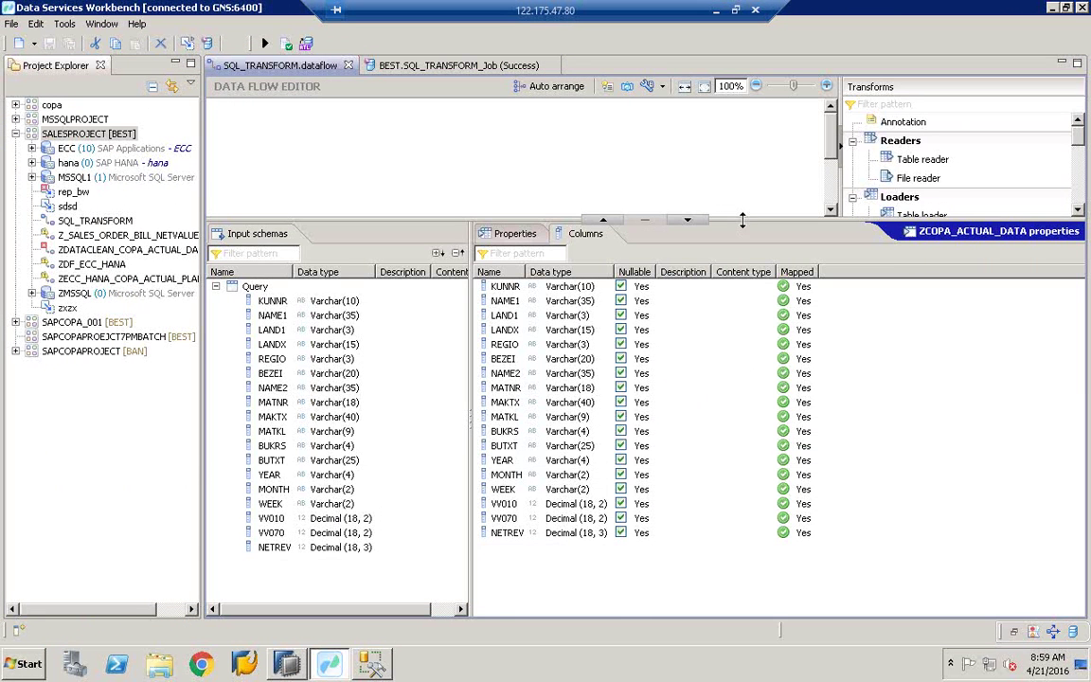
Step: Enlarge the editor to show SQL_Transform feeding Query into ZCOPA_ACTUAL_DATA
left_click_drag(669, 220, 732, 414)
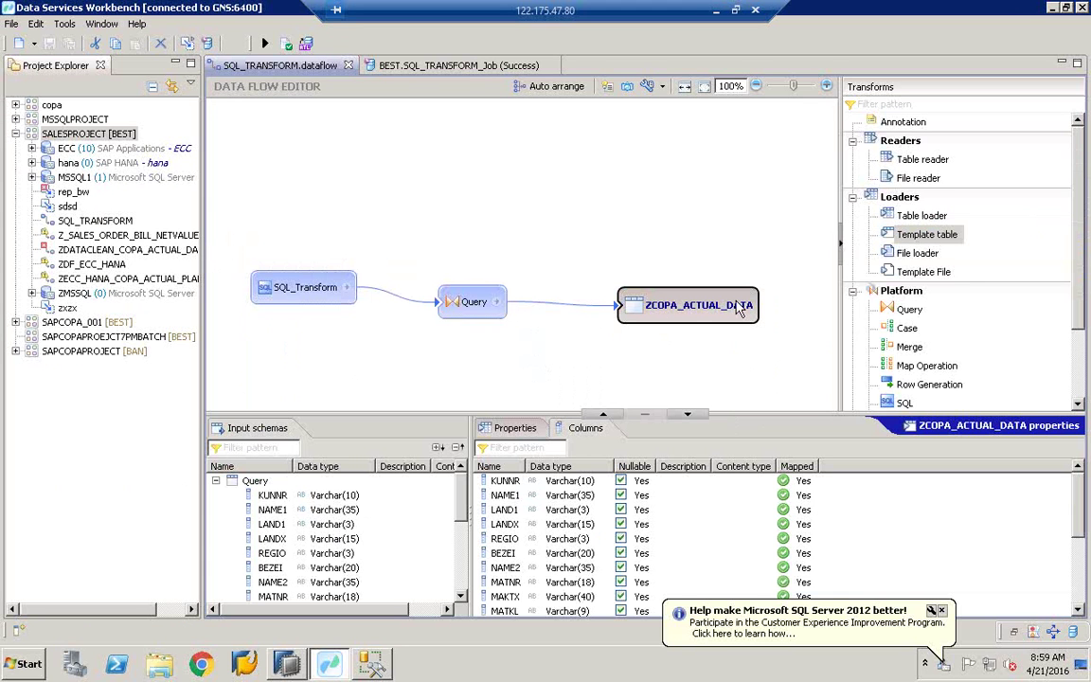
left_click(296, 664)
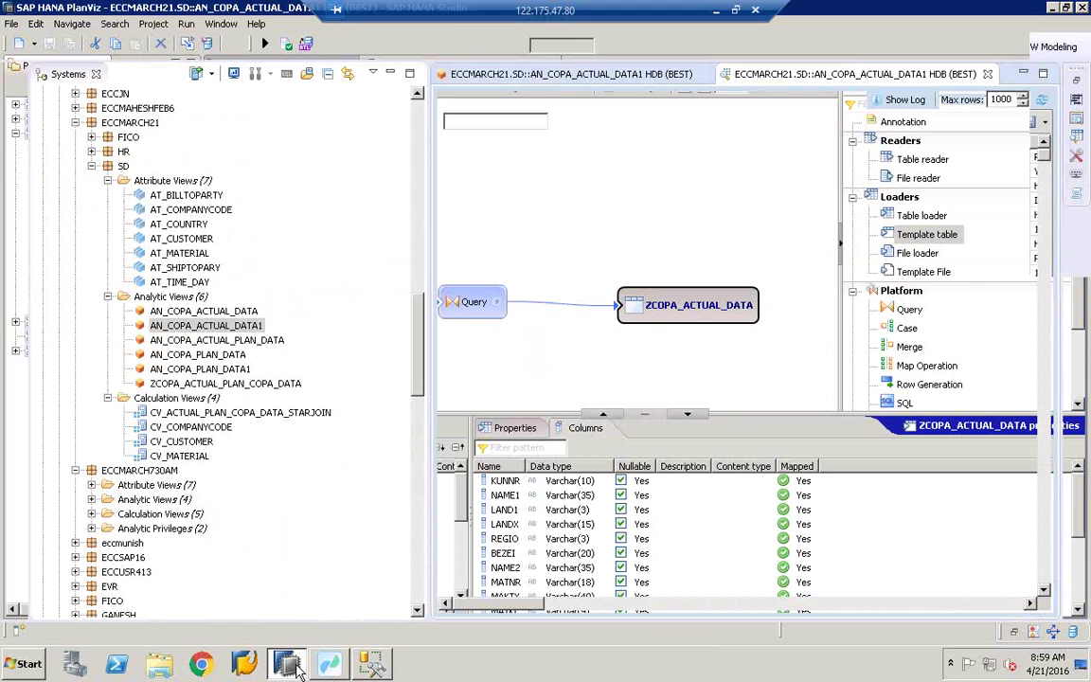
left_click(369, 663)
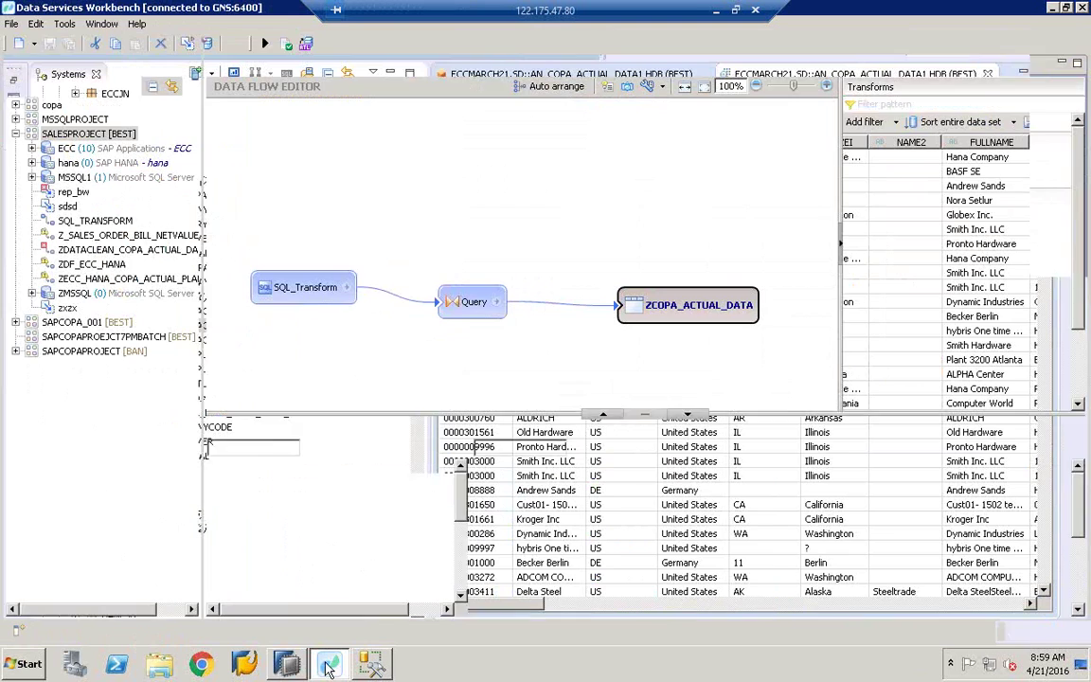
Step: In SQL Server Management Studio, run Select Top 1000 Rows on dbo.ZCOPA_ACTUAL_DATA
key("alt+Tab")
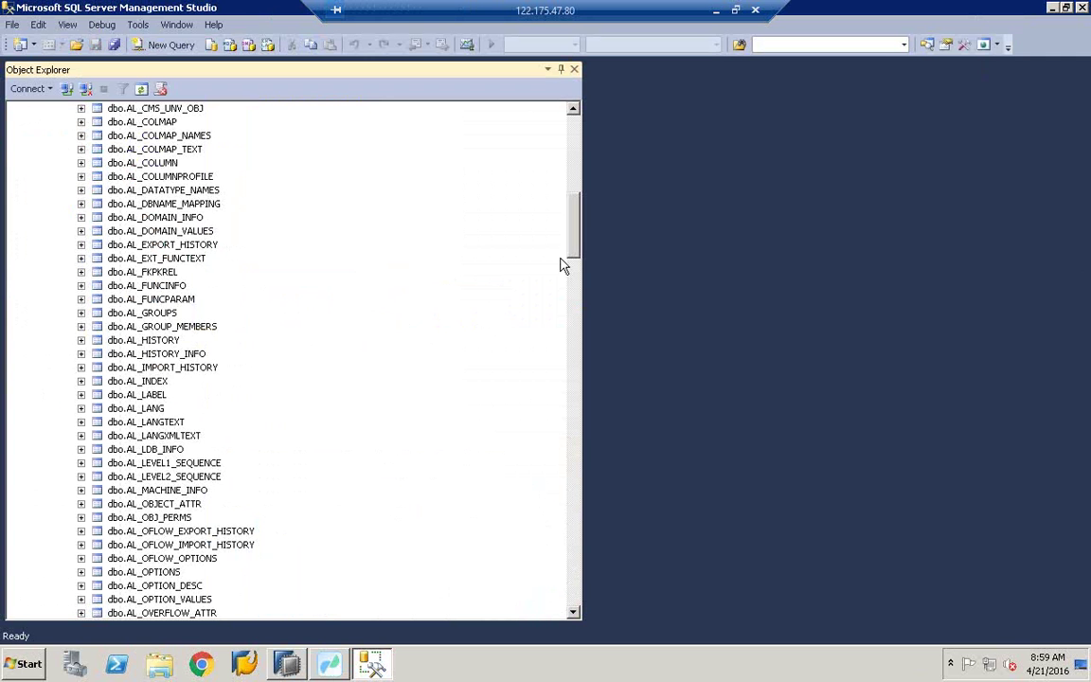
left_click_drag(578, 242, 569, 515)
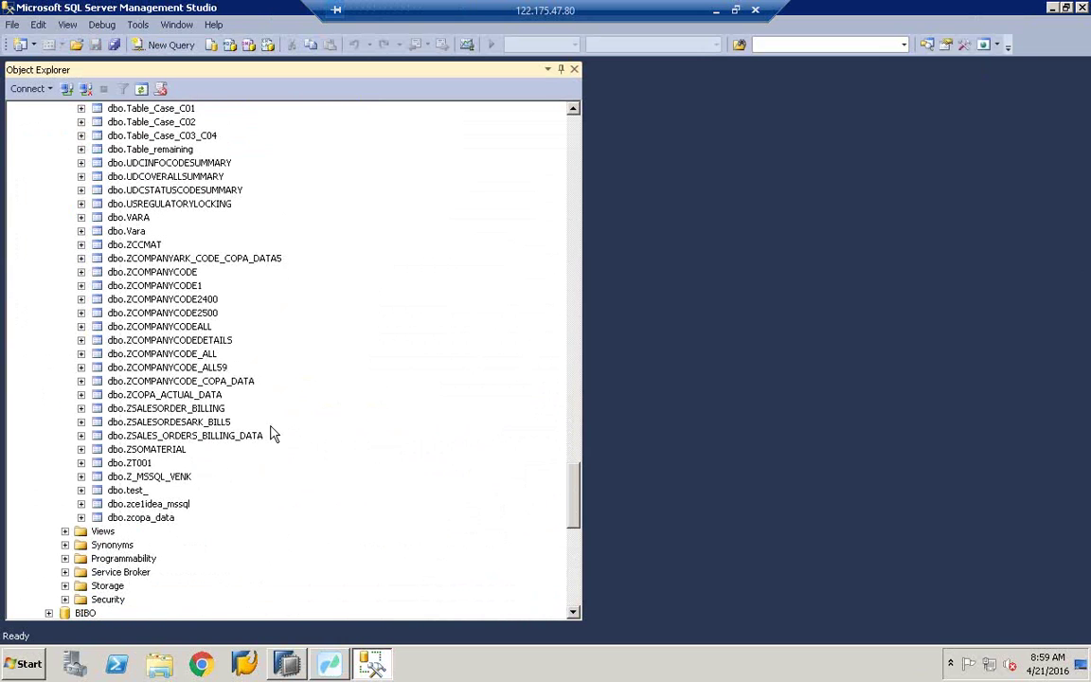
left_click(146, 396)
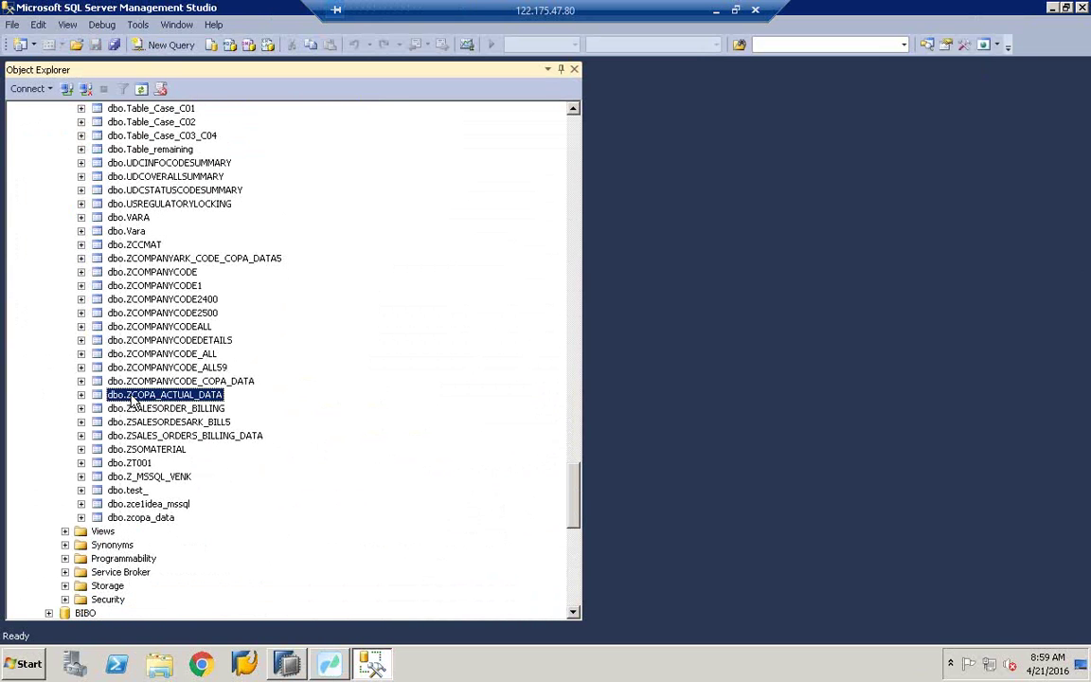
right_click(183, 403)
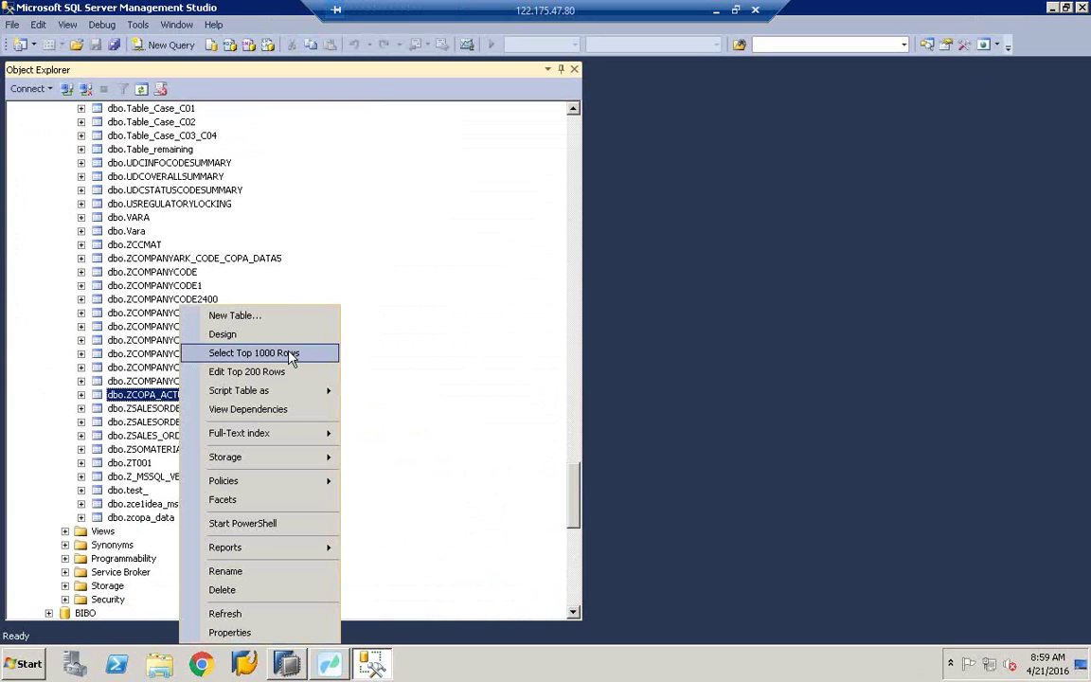
left_click(290, 355)
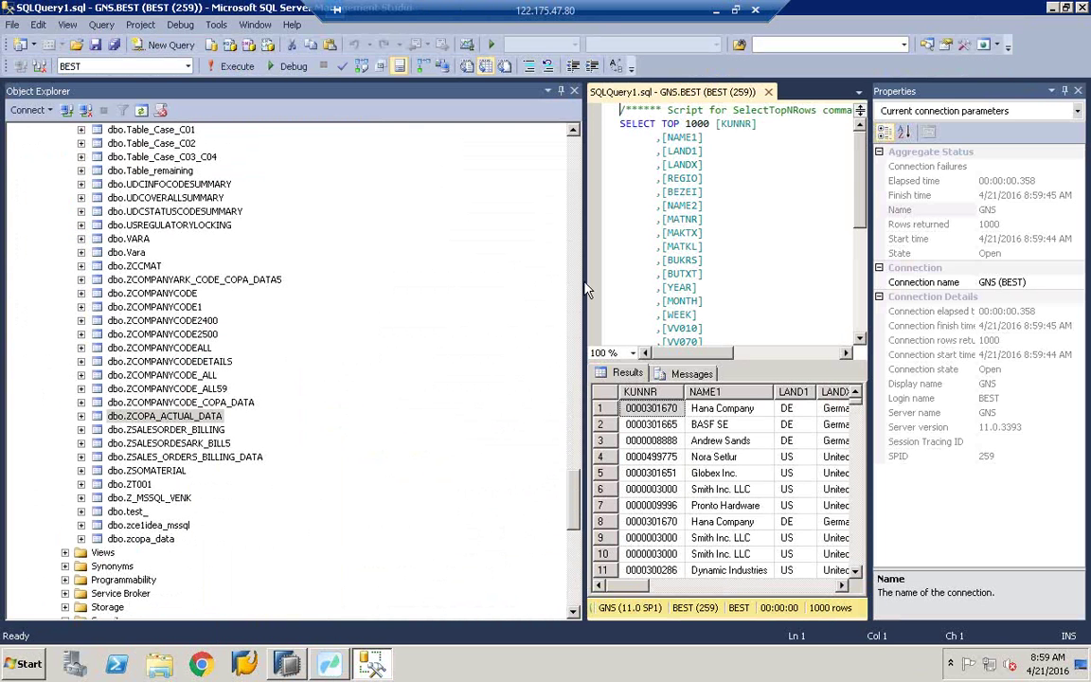
Step: Widen the query results by resizing the editor and properties panes, then return to Data Services
left_click_drag(581, 281, 284, 287)
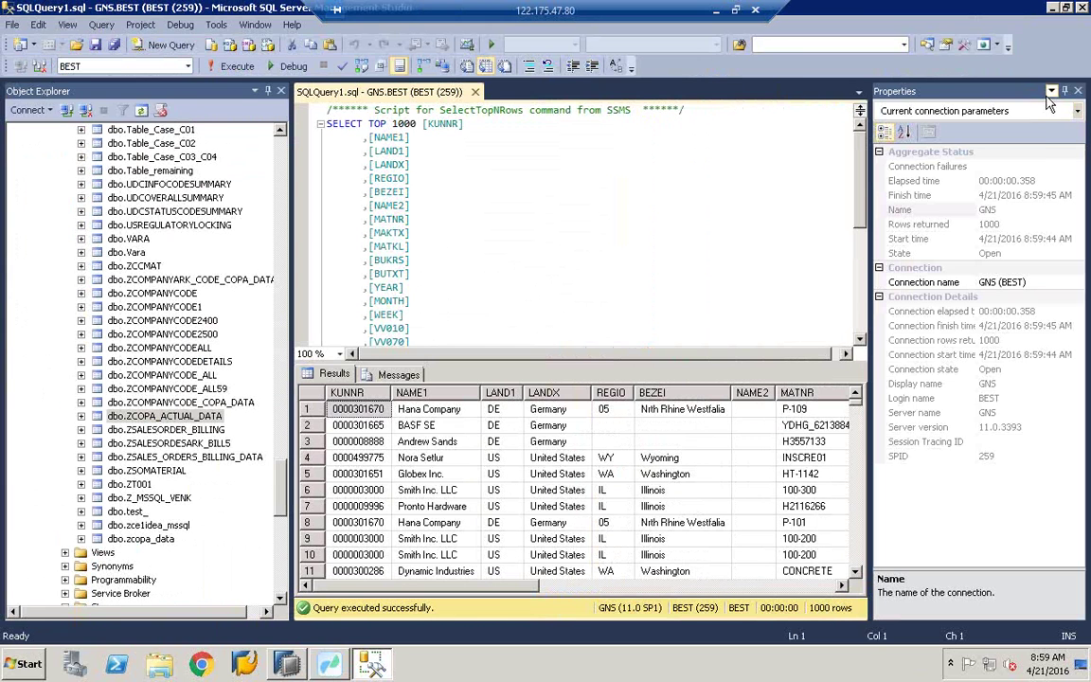
right_click(881, 91)
key("Escape")
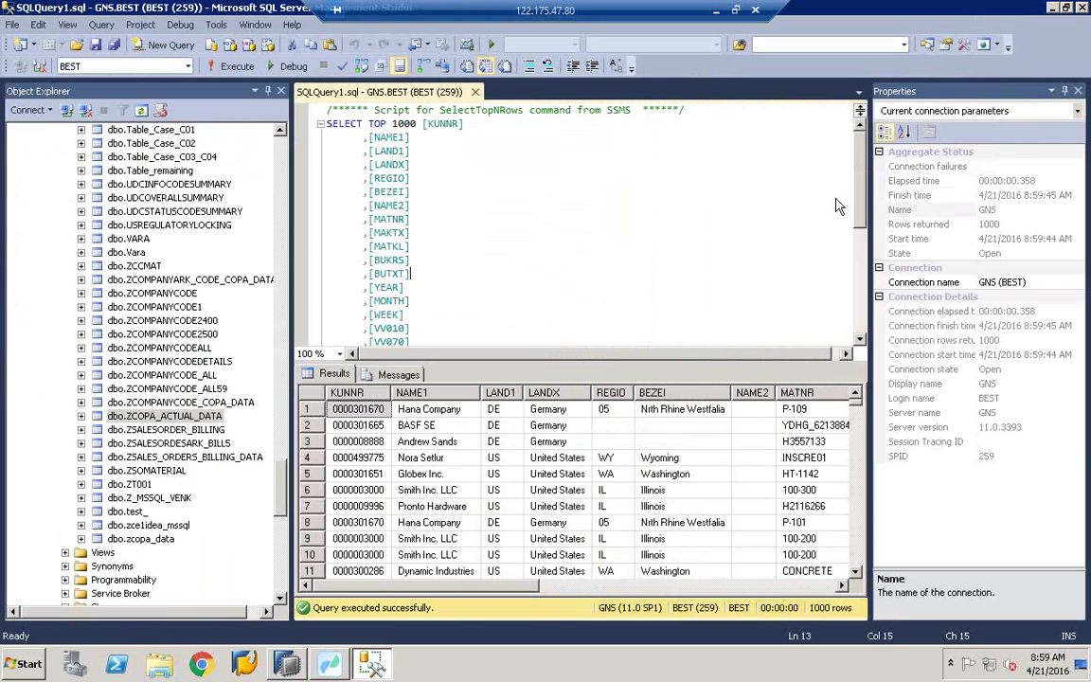
left_click_drag(869, 199, 1055, 273)
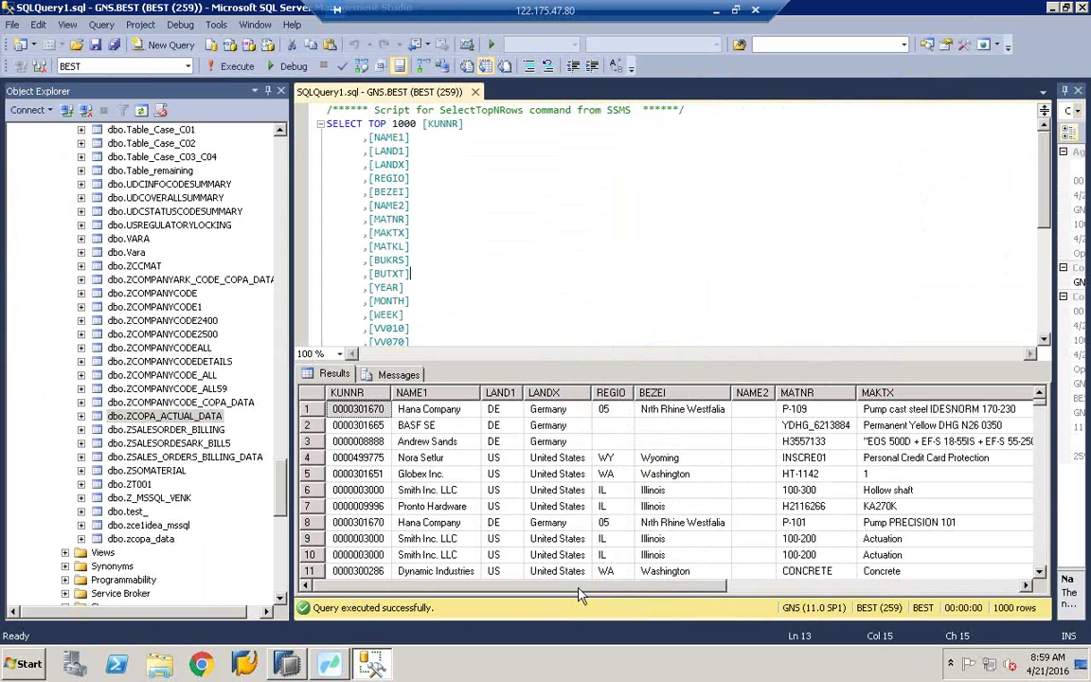
left_click_drag(581, 587, 585, 588)
mouse_move(607, 594)
left_mouse_down()
mouse_move(858, 594)
mouse_move(616, 594)
left_mouse_up()
key("alt+Tab")
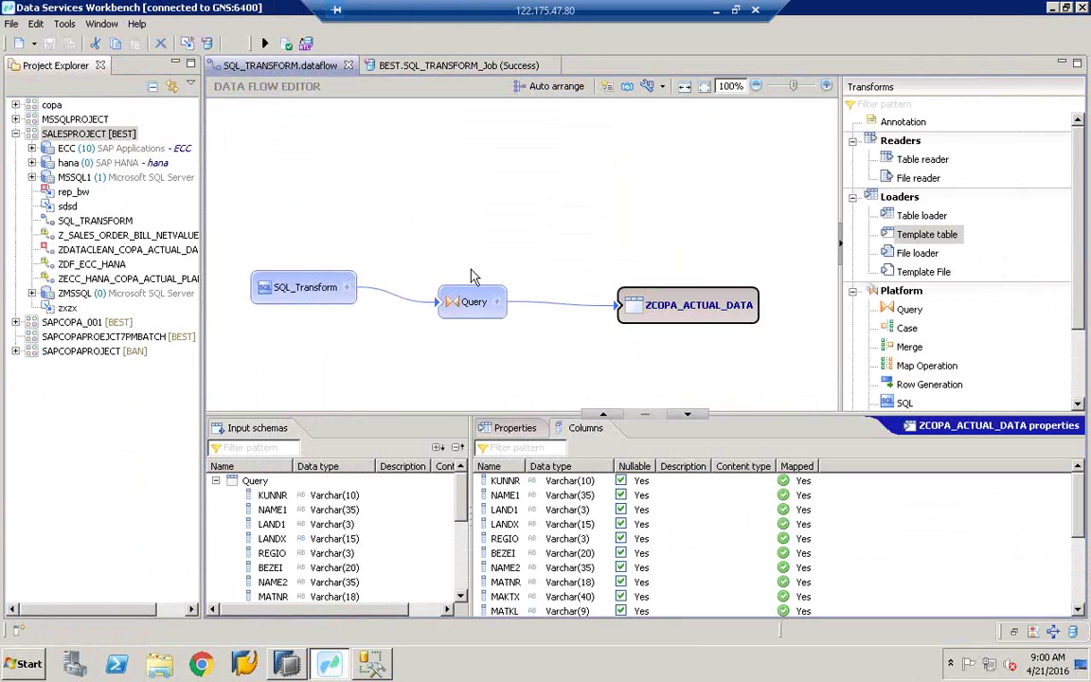
Step: Drag Template File from the Loaders panel onto the SQL_TRANSFORM canvas as Template_File
left_click(927, 274)
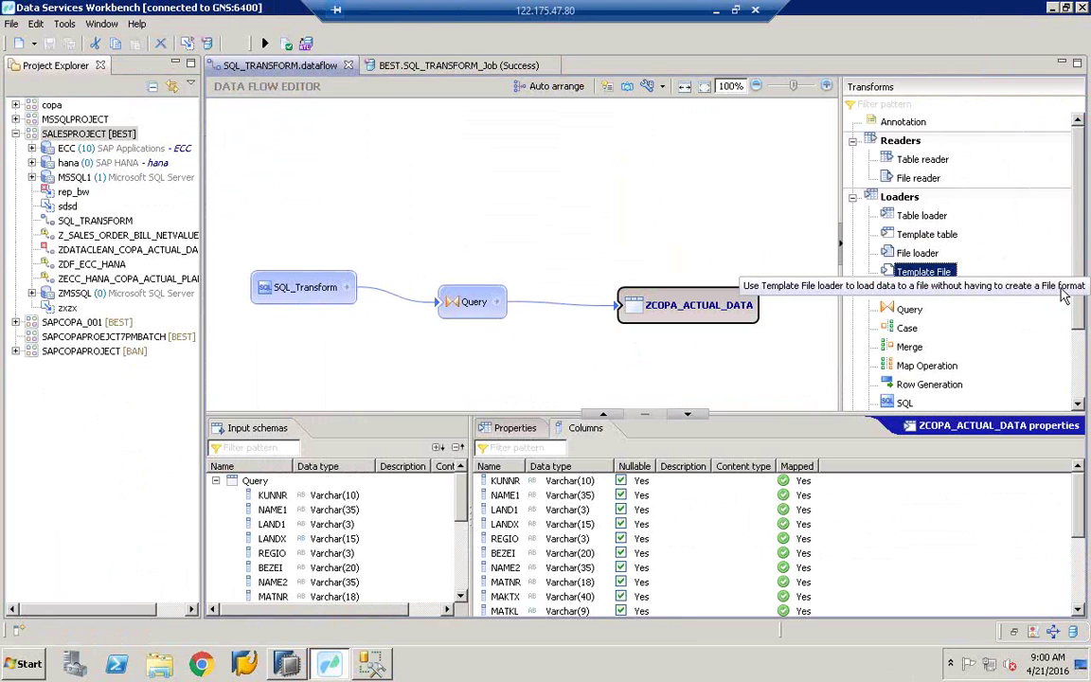
left_click_drag(942, 273, 663, 146)
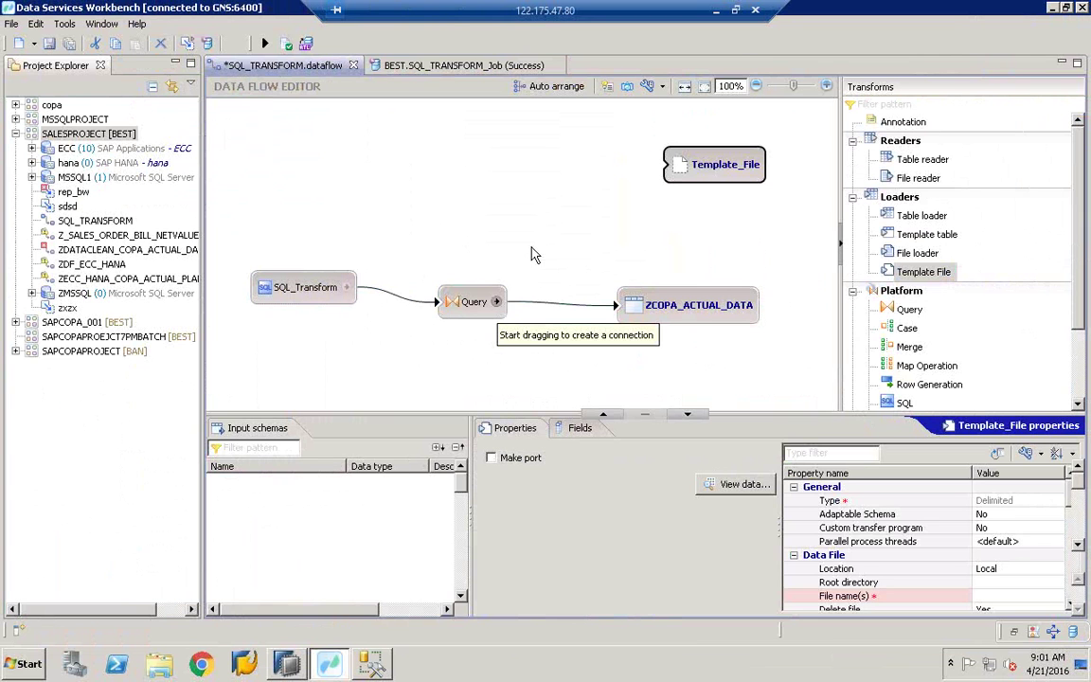
Step: Link the Query node to Template_File and review the Query output schema columns
left_click_drag(474, 302, 676, 170)
left_click(505, 279)
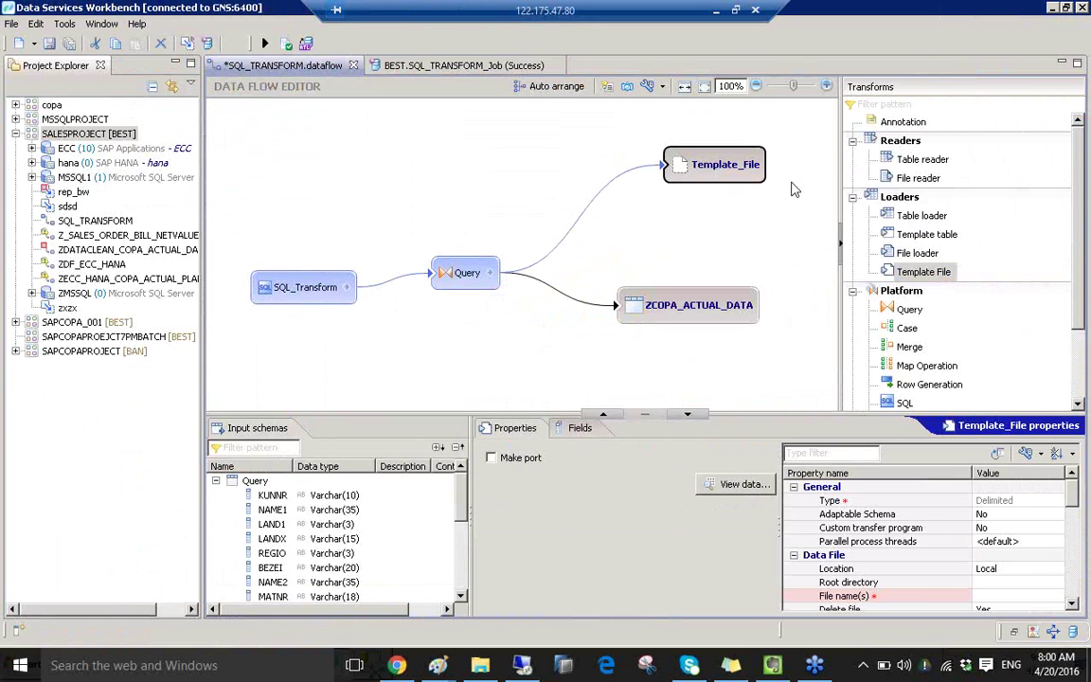
left_click(834, 166)
left_click(474, 285)
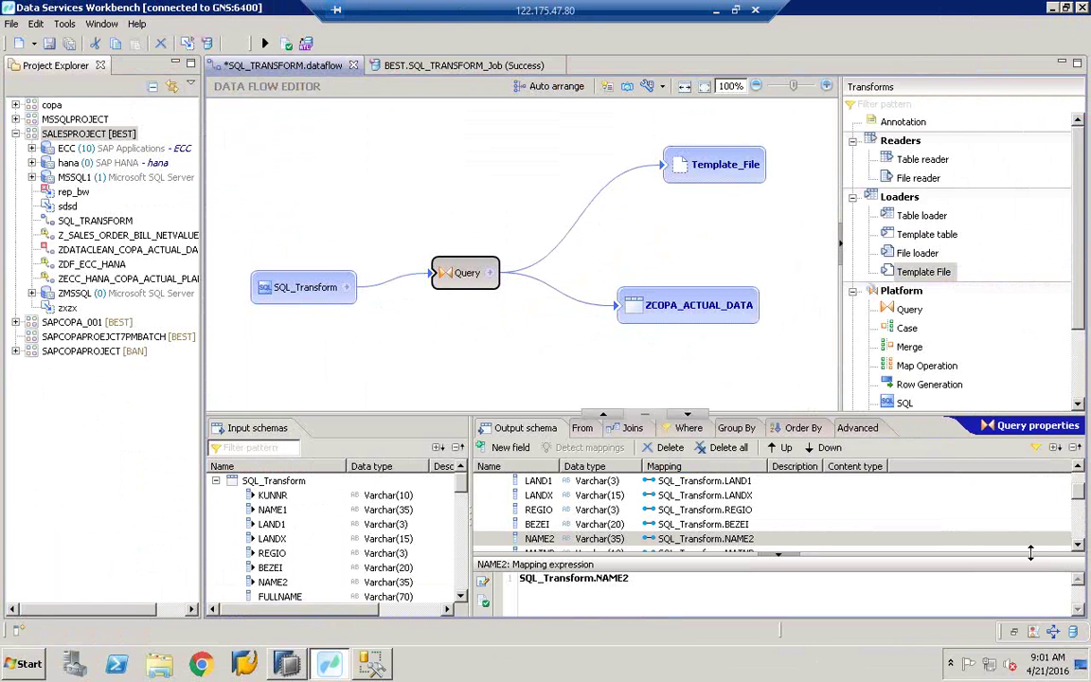
left_click_drag(1030, 552, 1031, 611)
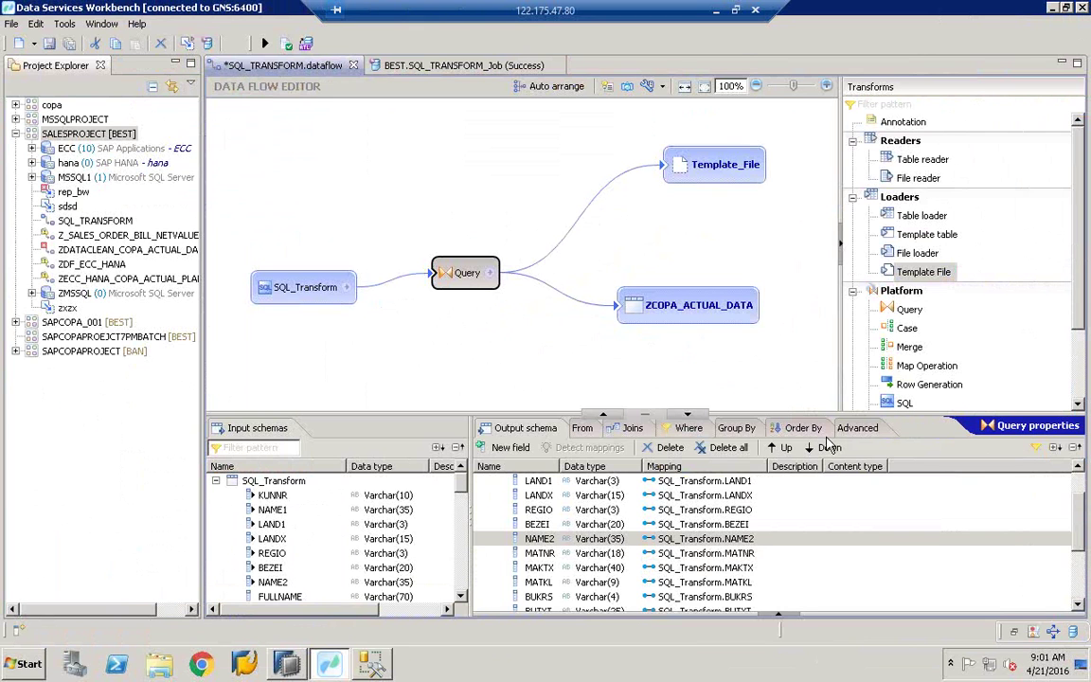
Step: Delete the ZCOPA_ACTUAL_DATA target and review Template_File's properties and fields
right_click(668, 305)
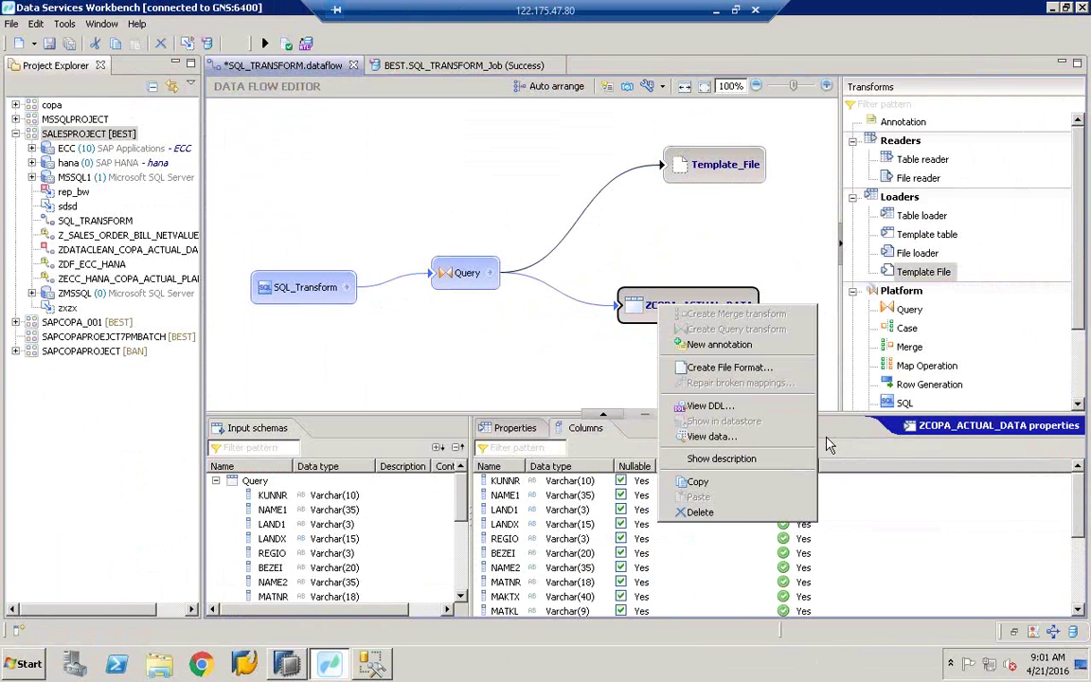
left_click(718, 512)
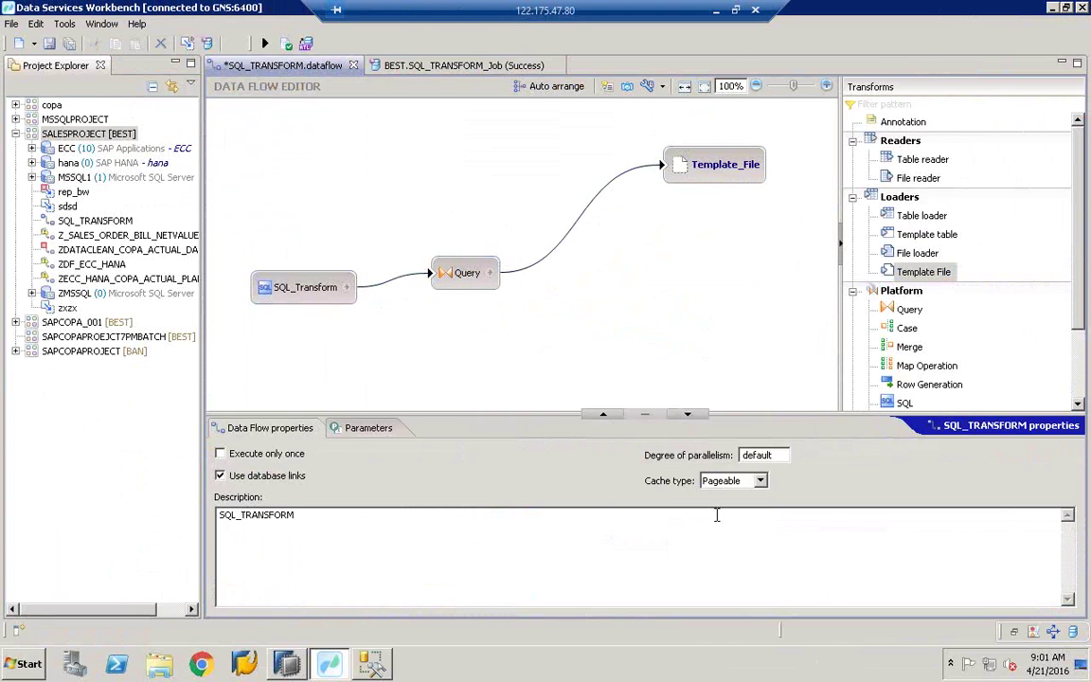
left_click(463, 273)
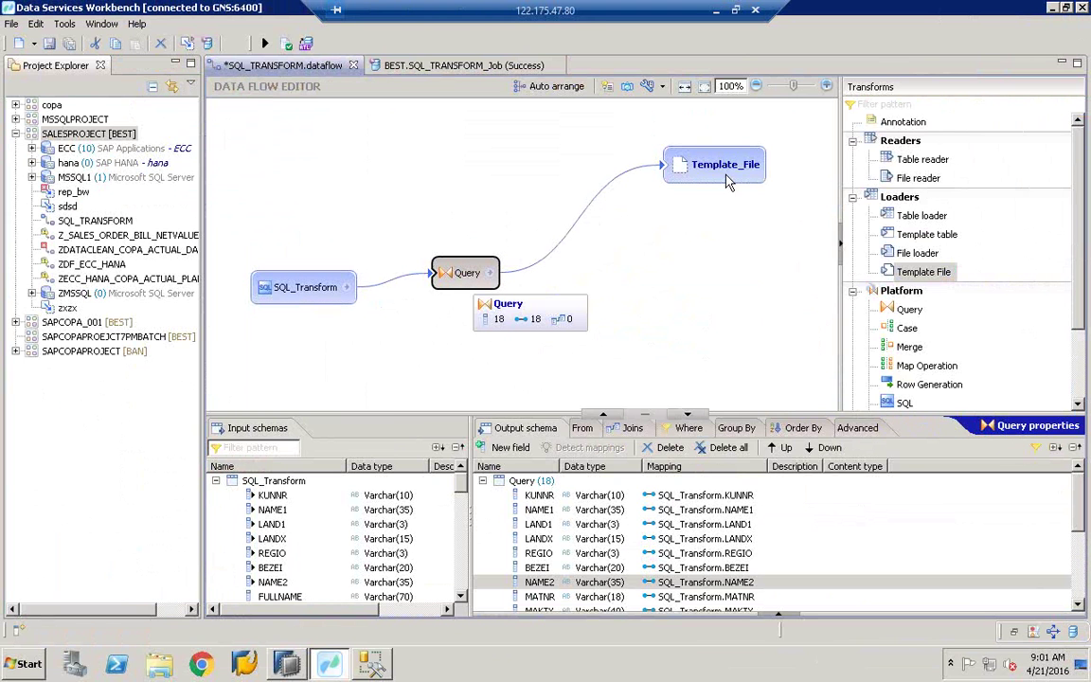
left_click(729, 178)
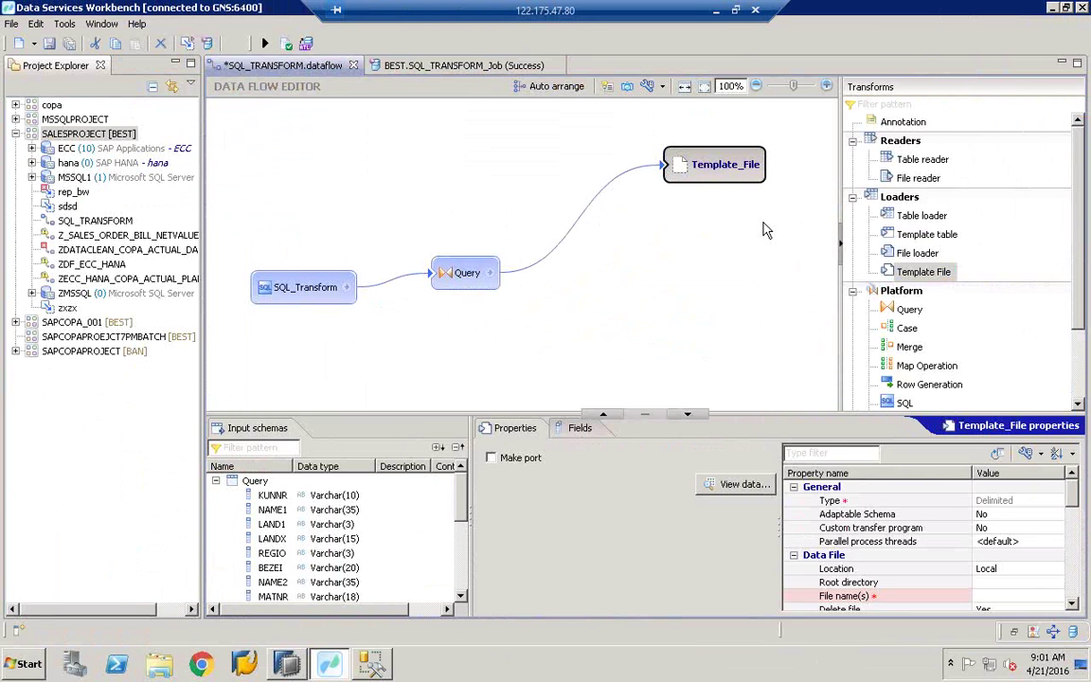
left_click_drag(787, 528, 647, 524)
left_click(580, 428)
left_click(521, 429)
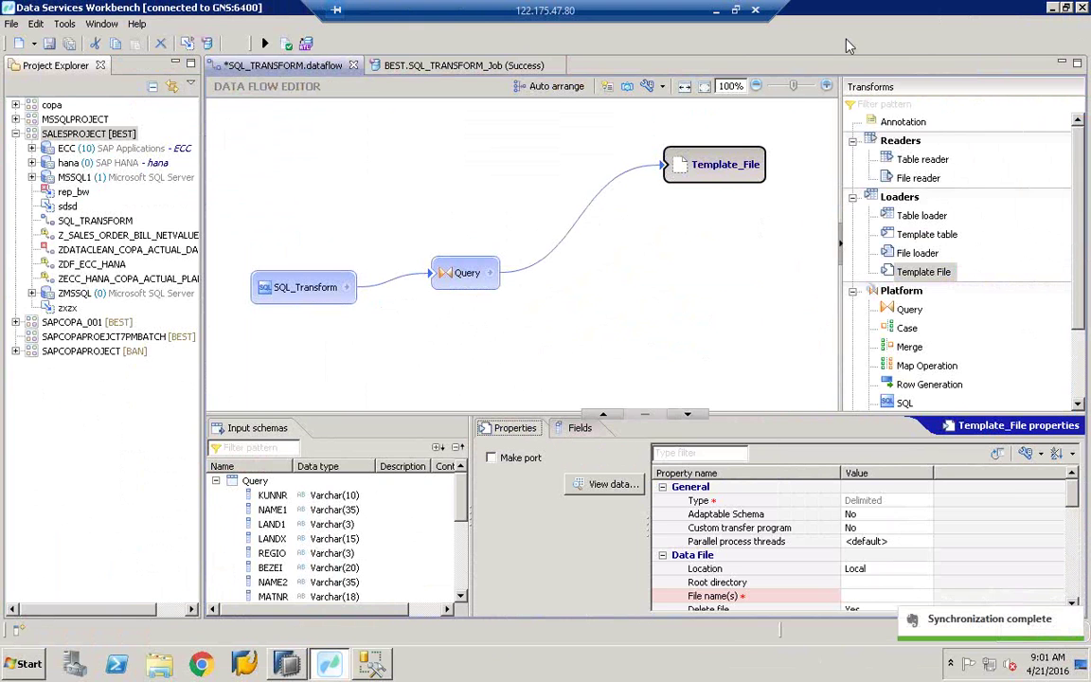
Step: Browse for Template_File's file name on the Desktop, creating then deleting a stray Excel worksheet
left_click(868, 584)
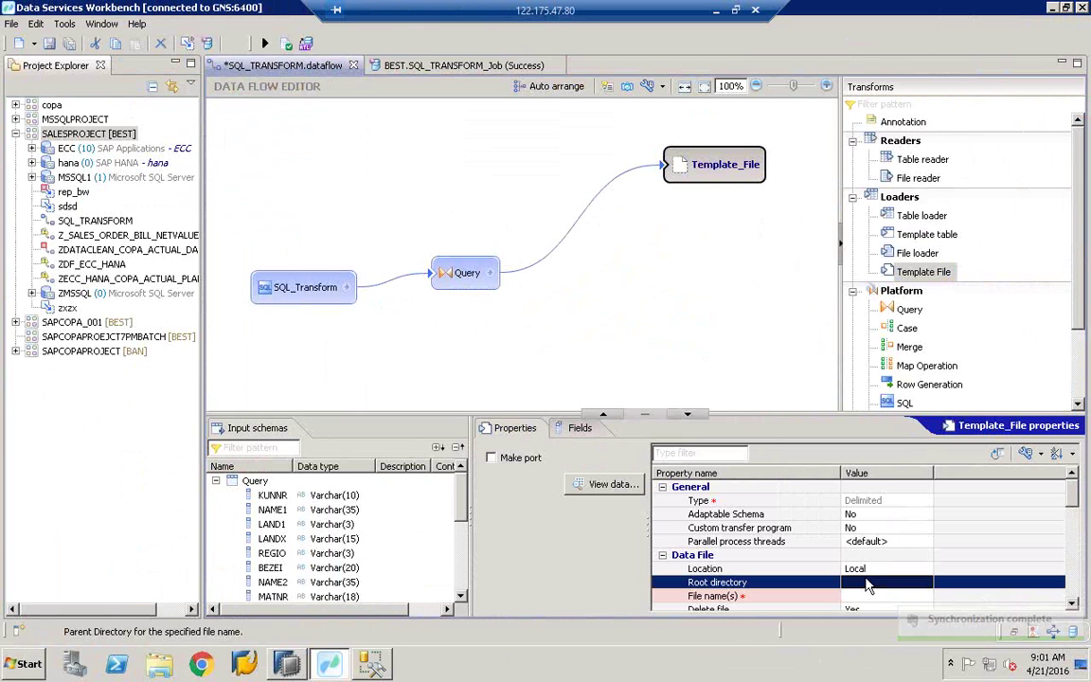
left_click(871, 595)
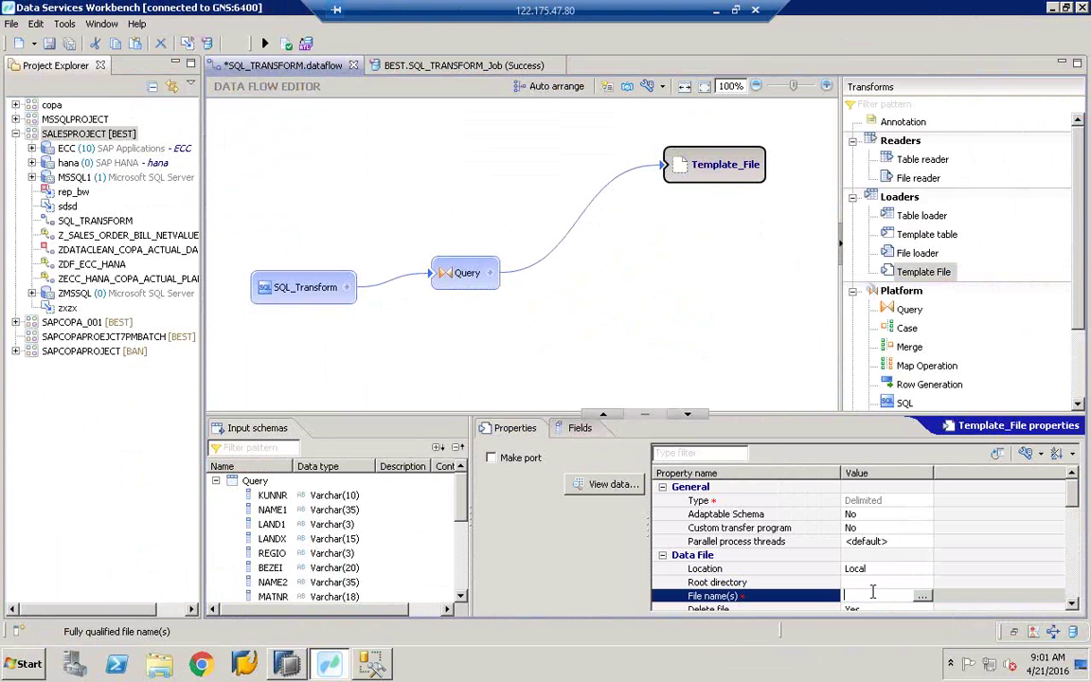
left_click(922, 595)
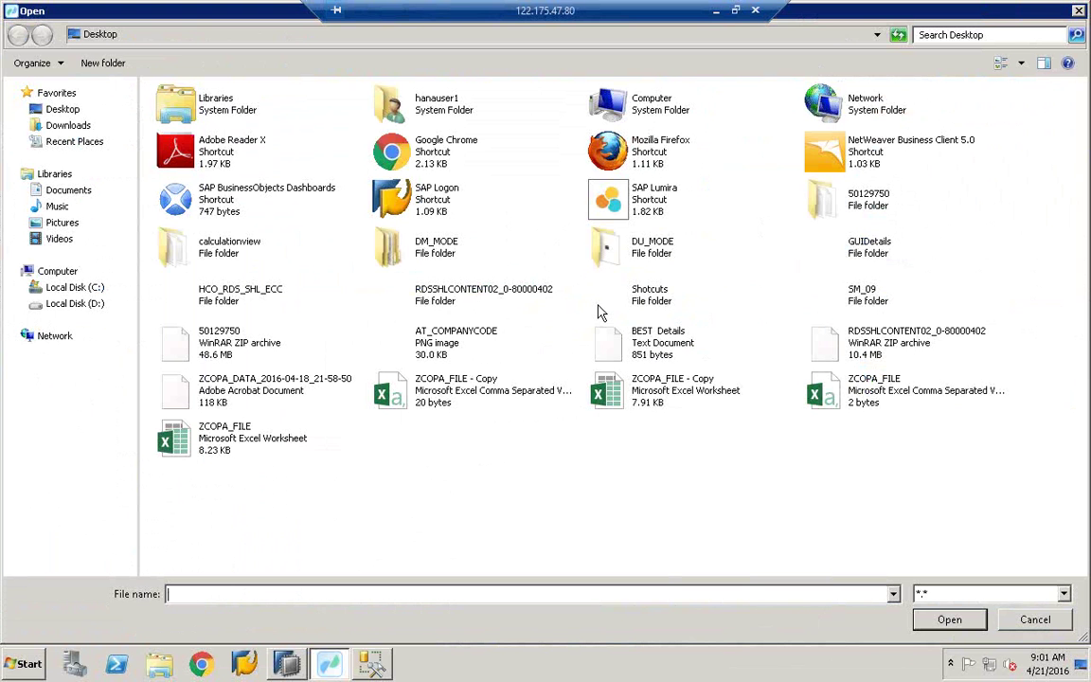
left_click(48, 110)
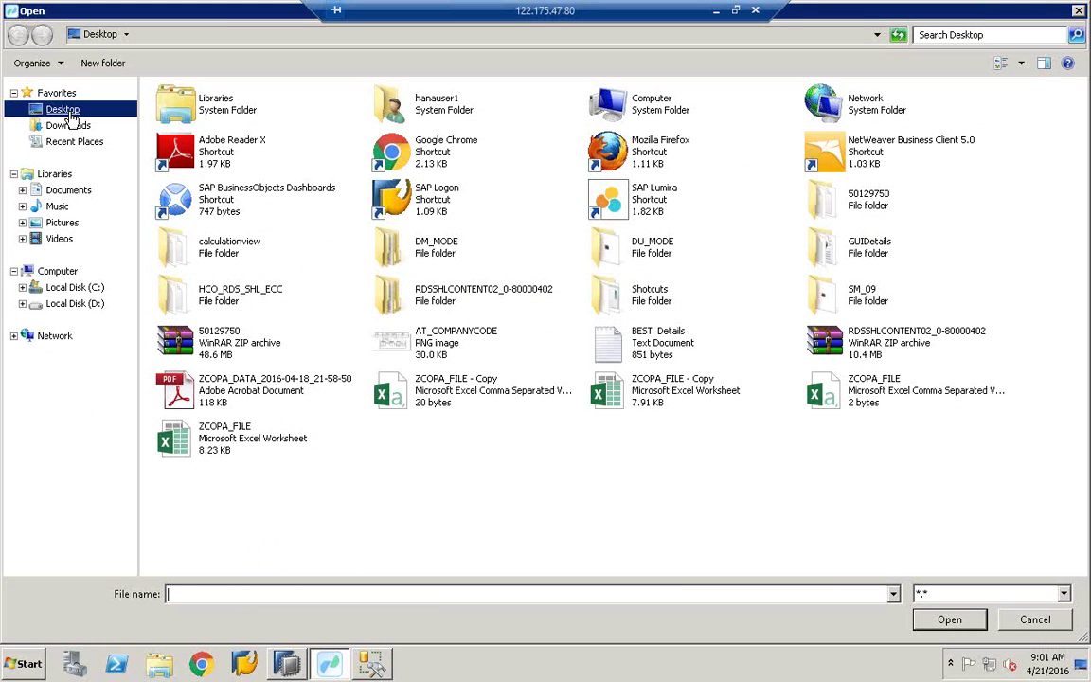
right_click(448, 479)
mouse_move(555, 582)
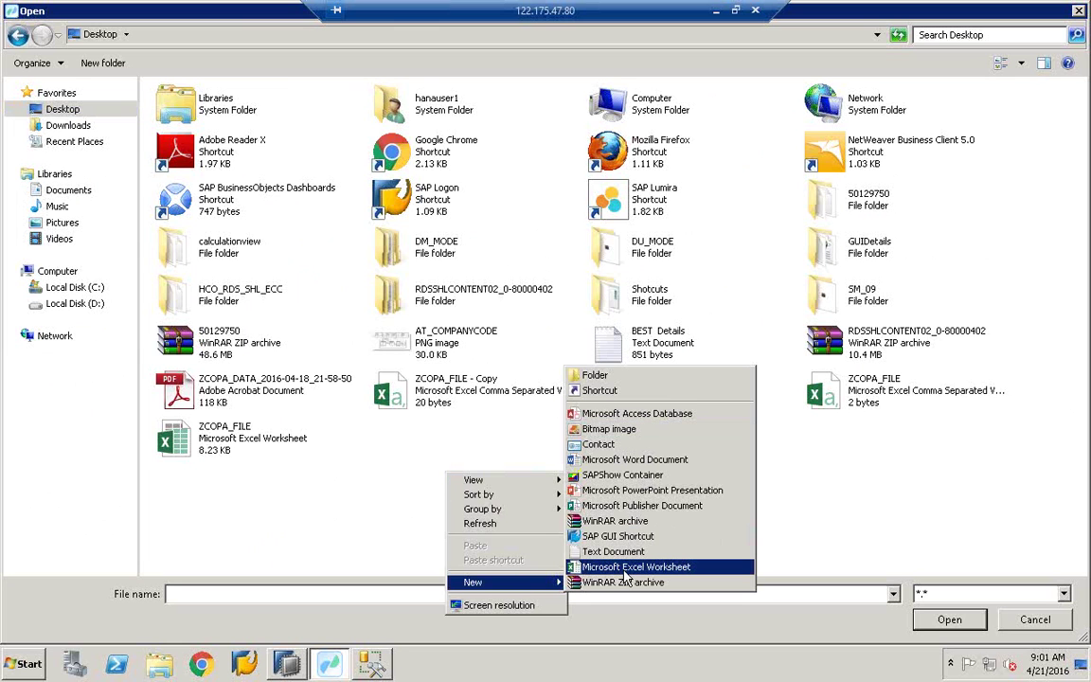
left_click(626, 568)
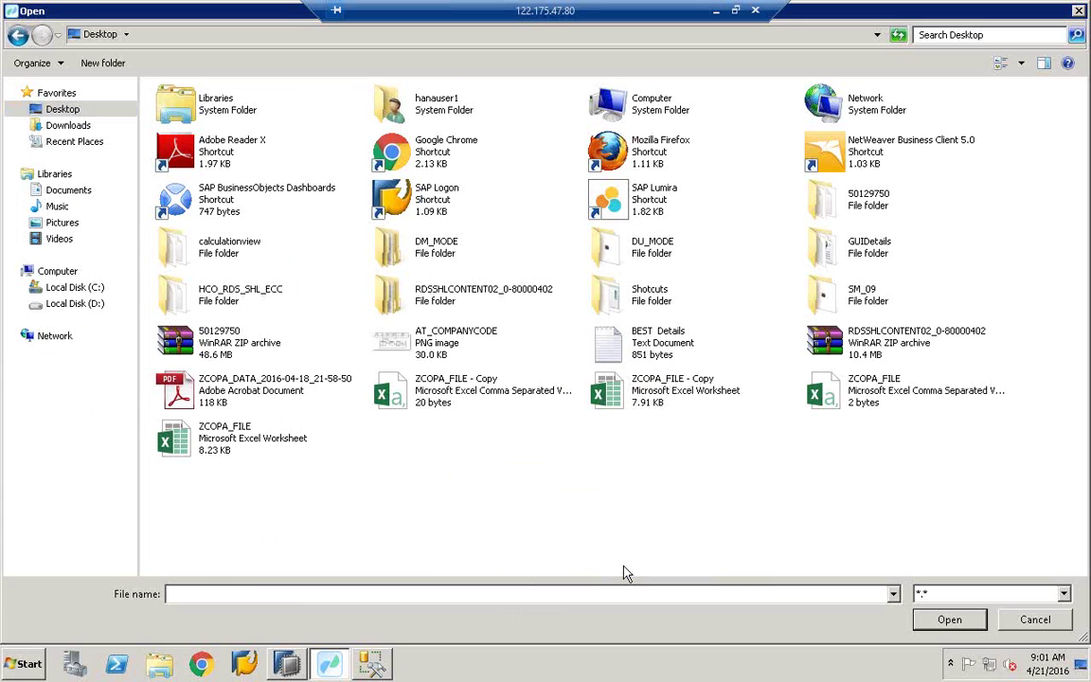
left_click(451, 457)
right_click(451, 458)
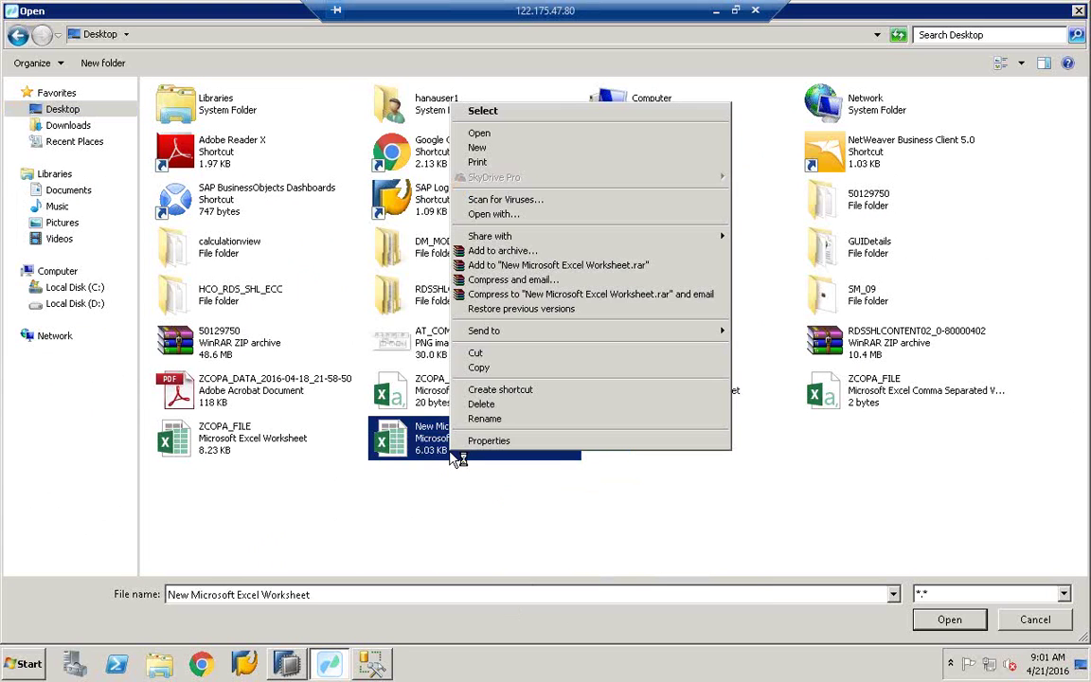
left_click(479, 470)
left_click(613, 399)
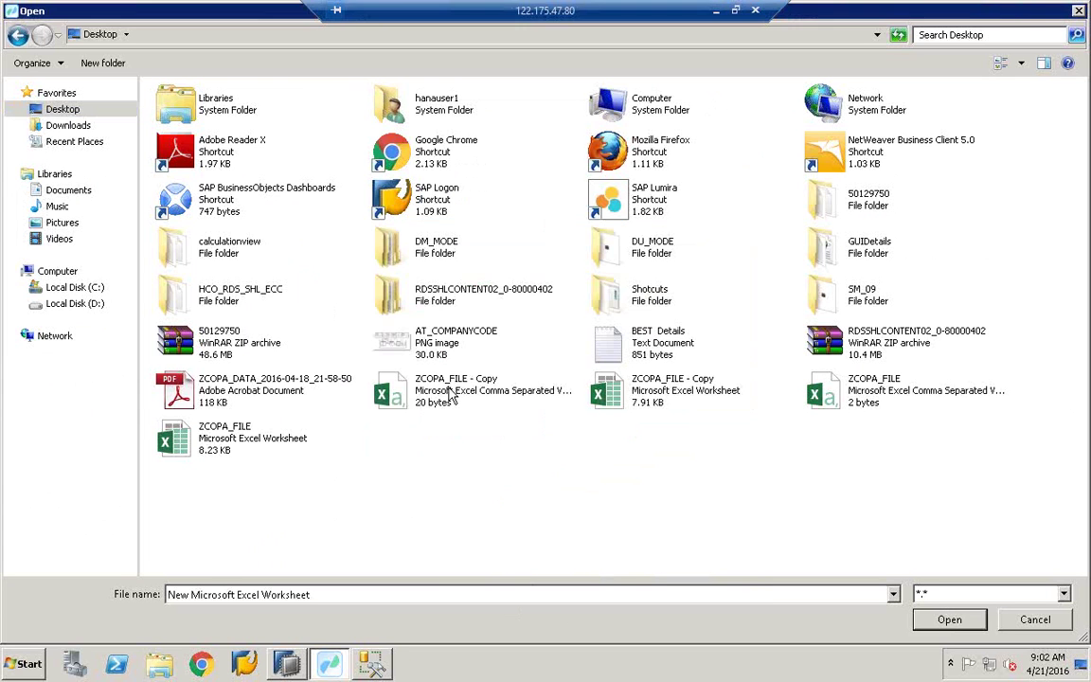
Step: Copy and paste the ZCOPA_FILE CSV on the Desktop to make another duplicate
right_click(455, 398)
left_click(669, 475)
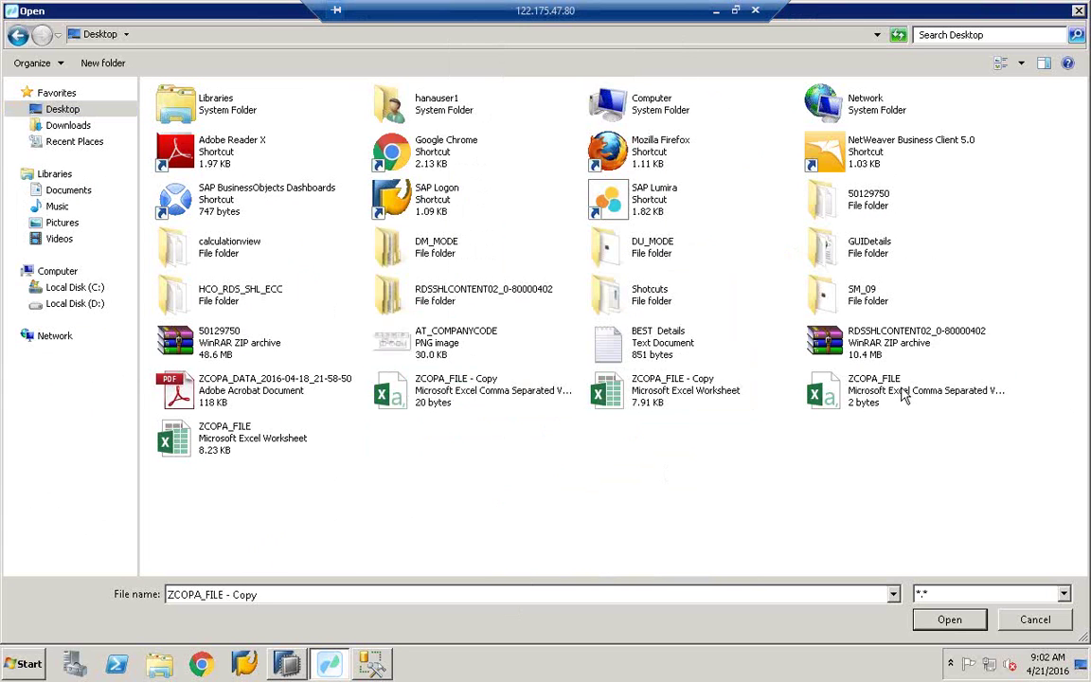
right_click(909, 394)
left_click(916, 304)
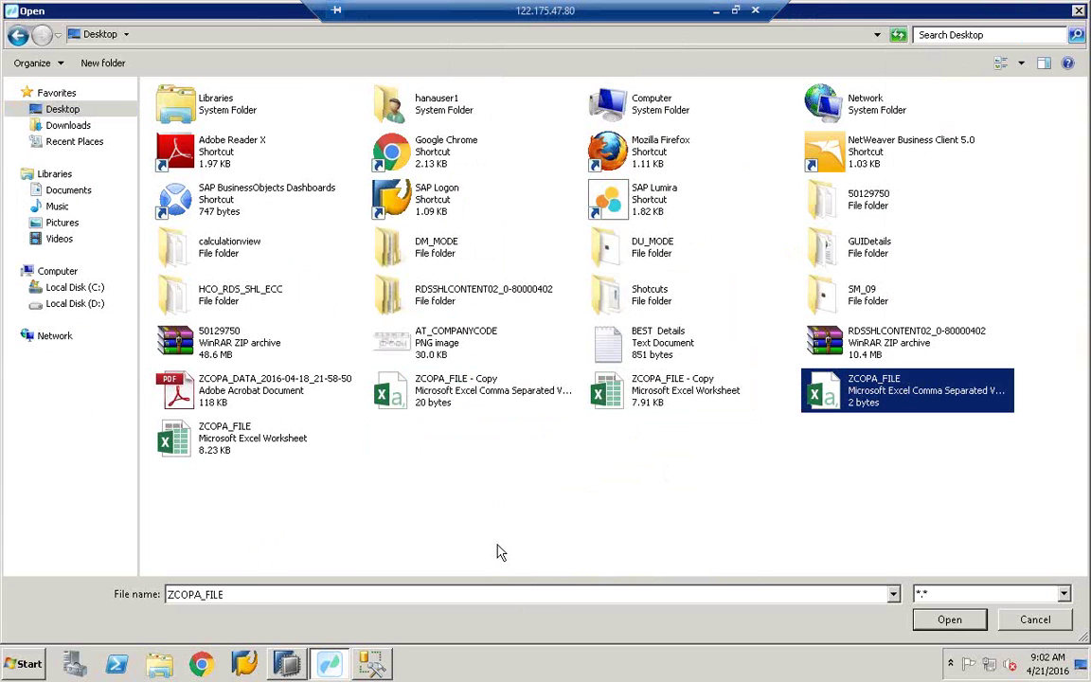
left_click(499, 535)
right_click(447, 507)
left_click(536, 466)
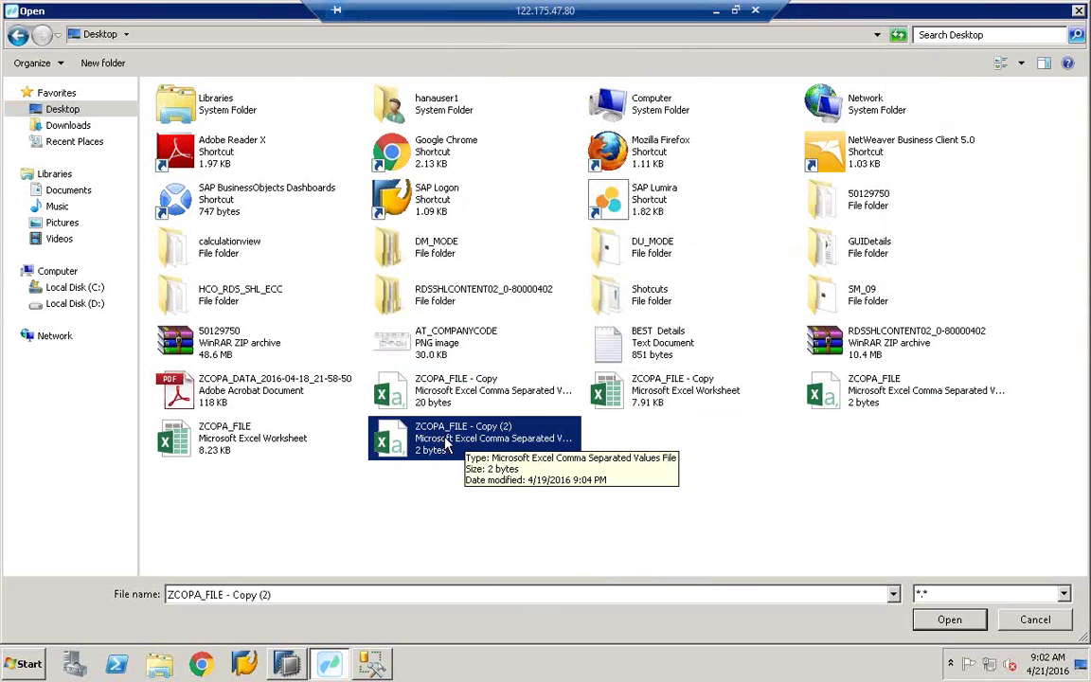
Step: Open ZCOPA_FILE - Copy (2) in Excel from the Open dialog
right_click(446, 436)
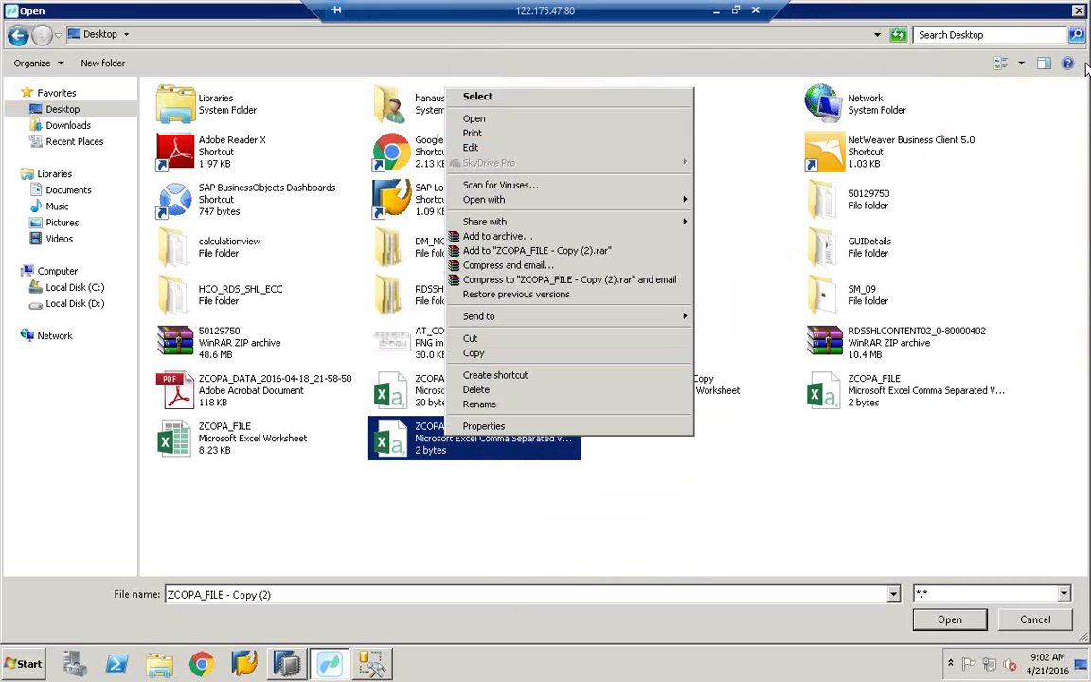
left_click(1086, 68)
left_click(441, 453)
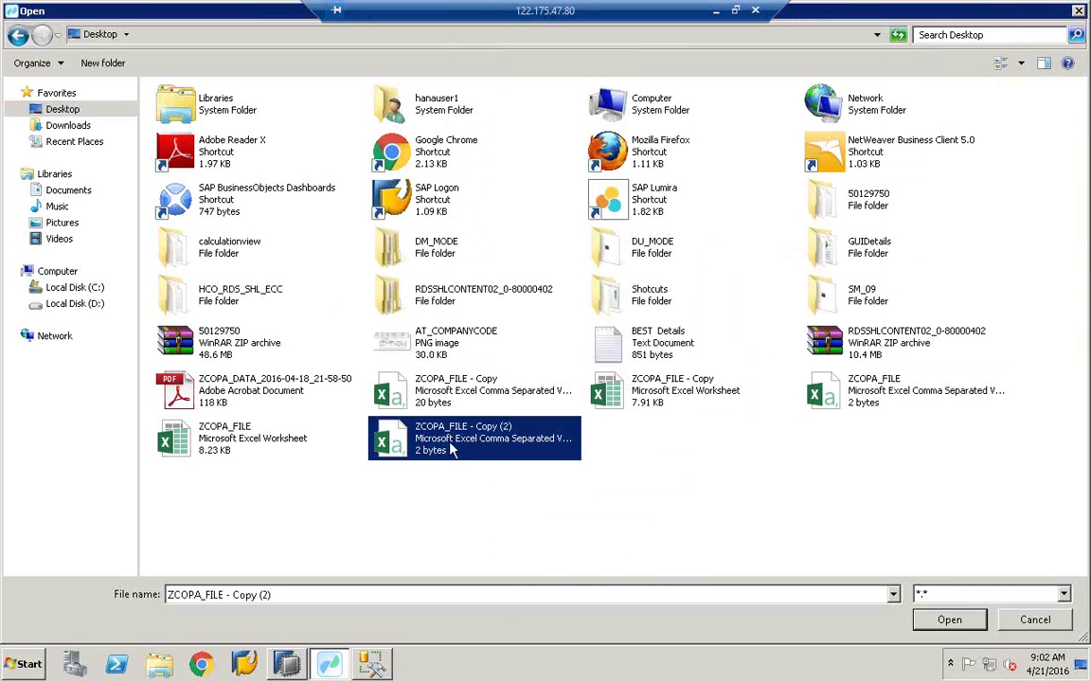
right_click(451, 452)
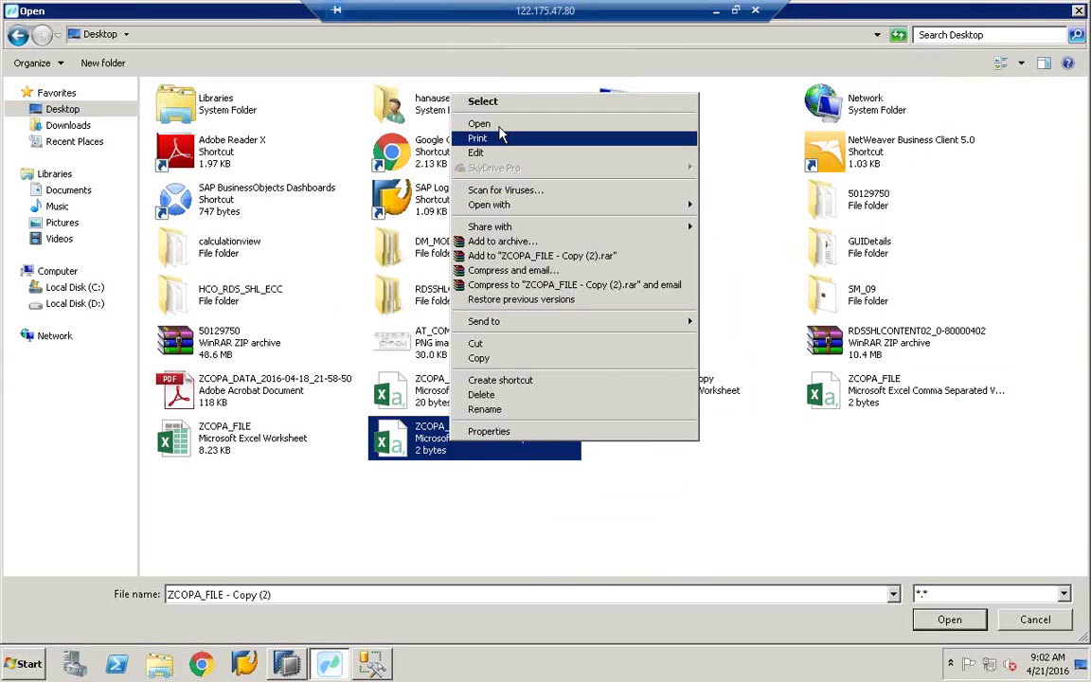
left_click(499, 125)
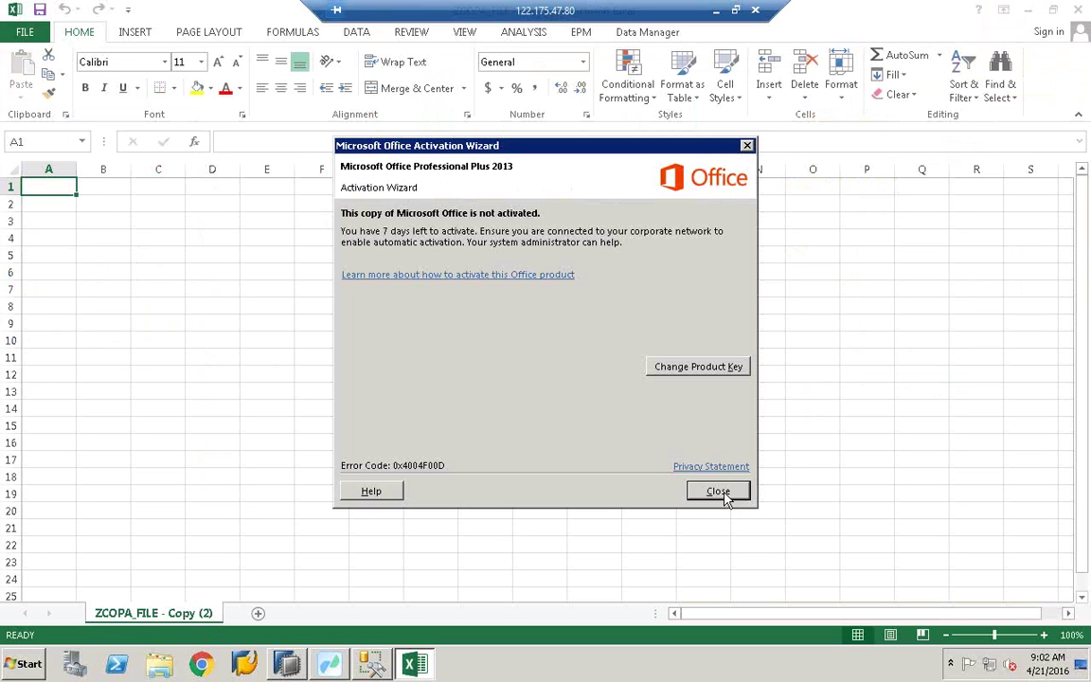
Step: Close the Microsoft Office Activation Wizard in Excel
left_click(718, 491)
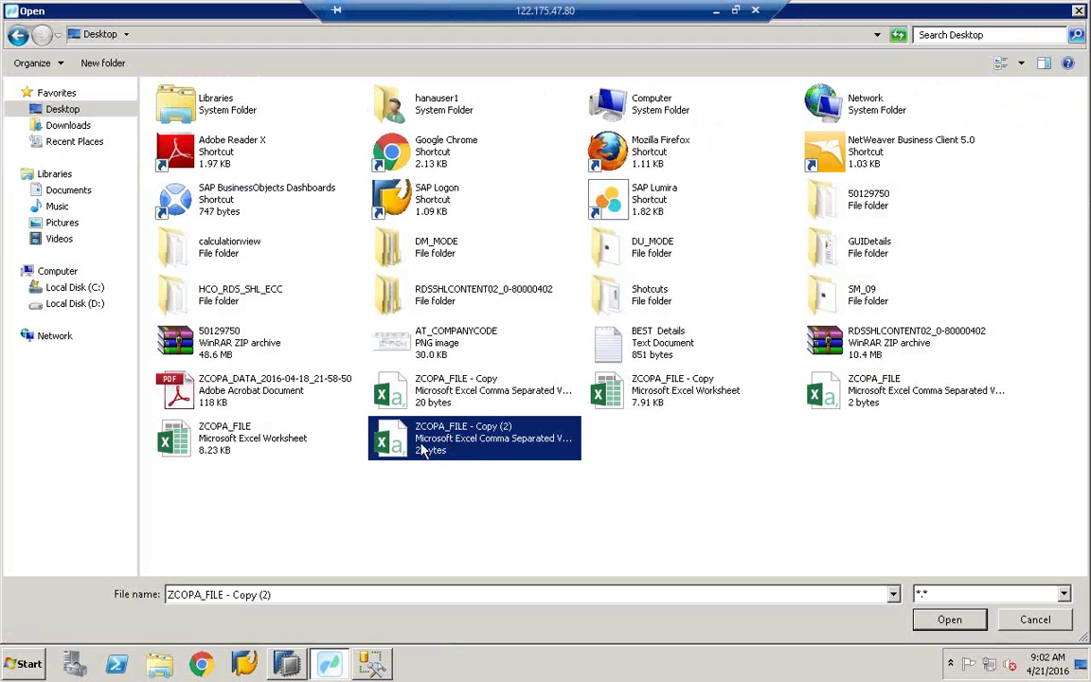
Step: Set ZCOPA_FILE - Copy (2) as Template_File's output, widen the Value column, and validate successfully
double_click(424, 451)
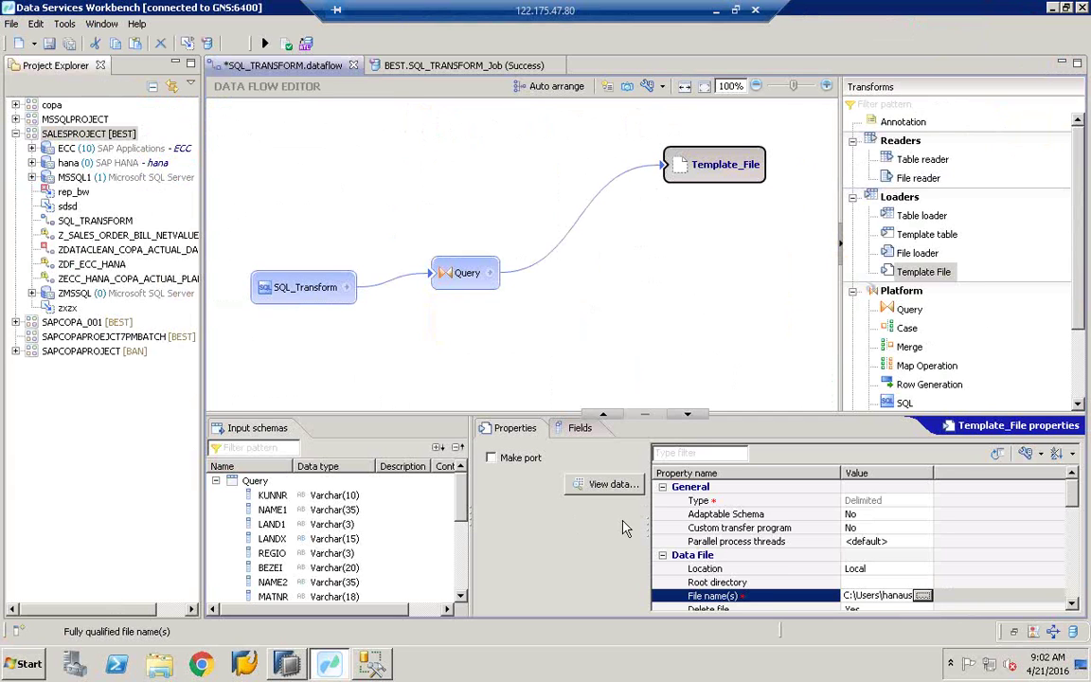
left_click_drag(649, 527, 567, 525)
left_click_drag(850, 481, 863, 482)
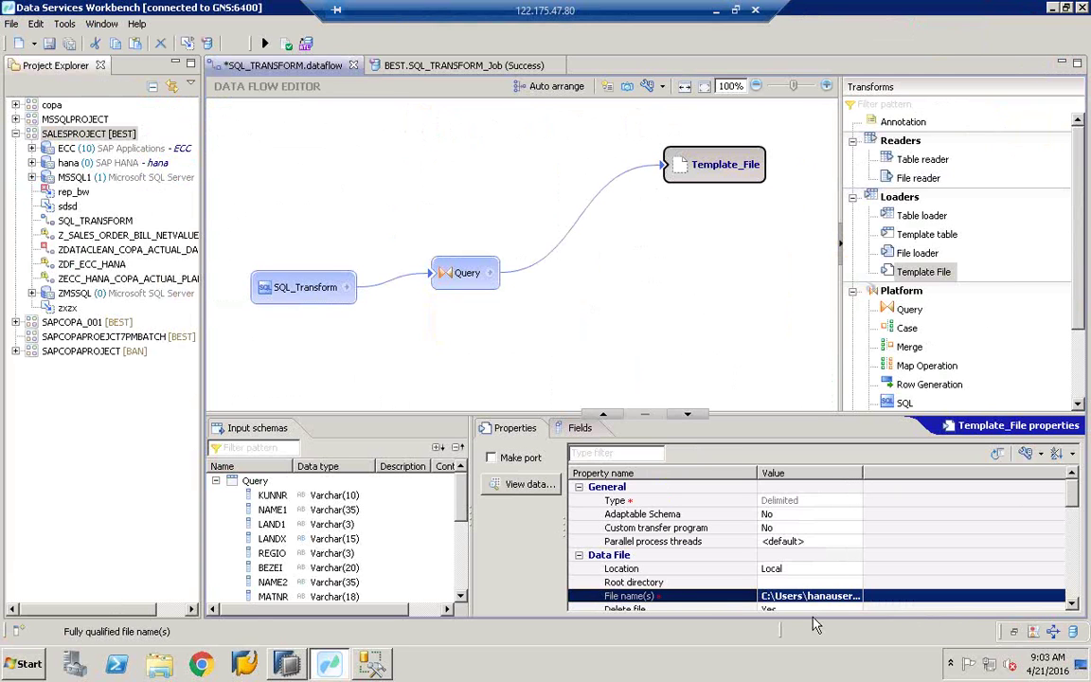
left_click(287, 43)
left_click(680, 341)
Step: Save the data flow and execute SQL_TRANSFORM_Job on JobServer_1 @ GNS:3500
left_click(265, 44)
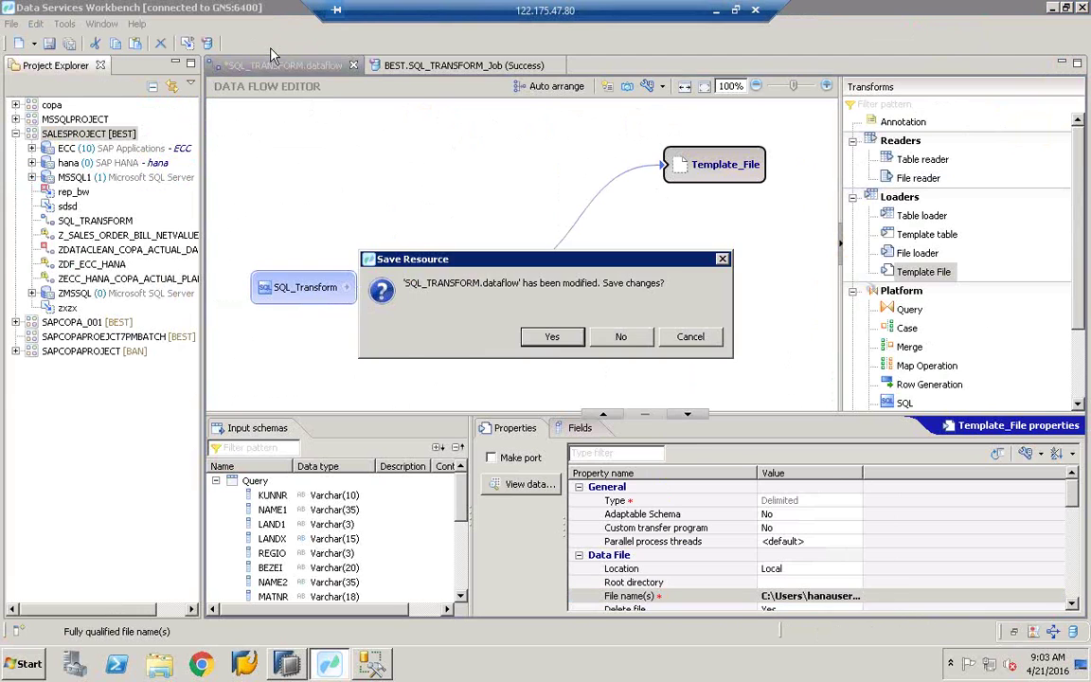
left_click(555, 336)
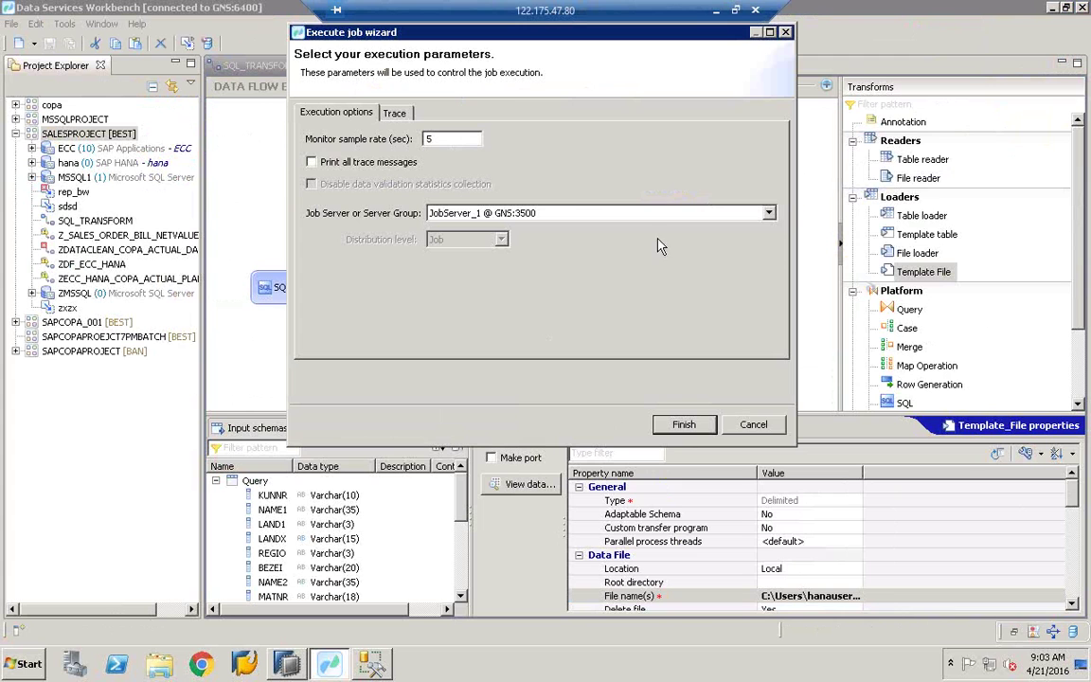
left_click(512, 211)
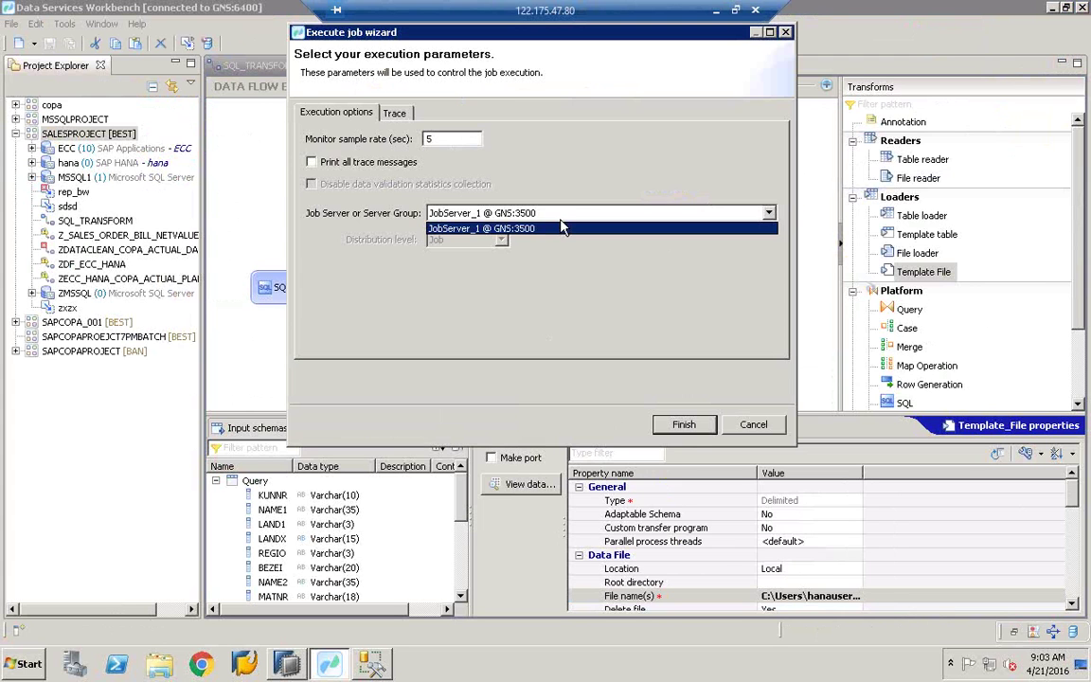
left_click(502, 232)
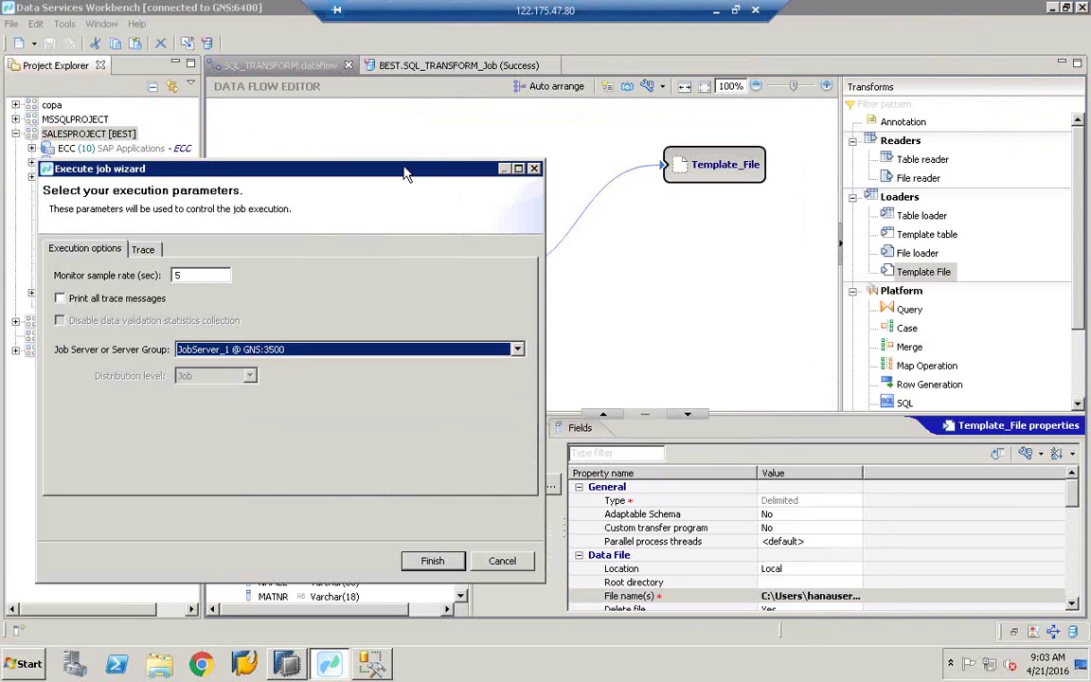
left_click_drag(406, 165, 566, 125)
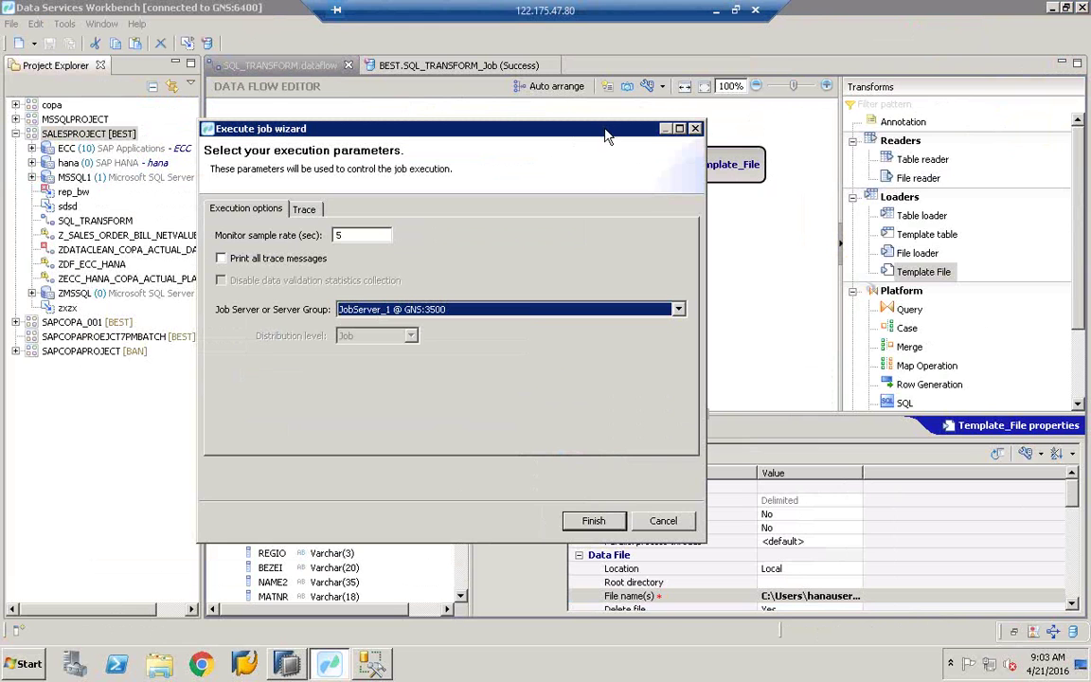
left_click_drag(516, 135, 434, 101)
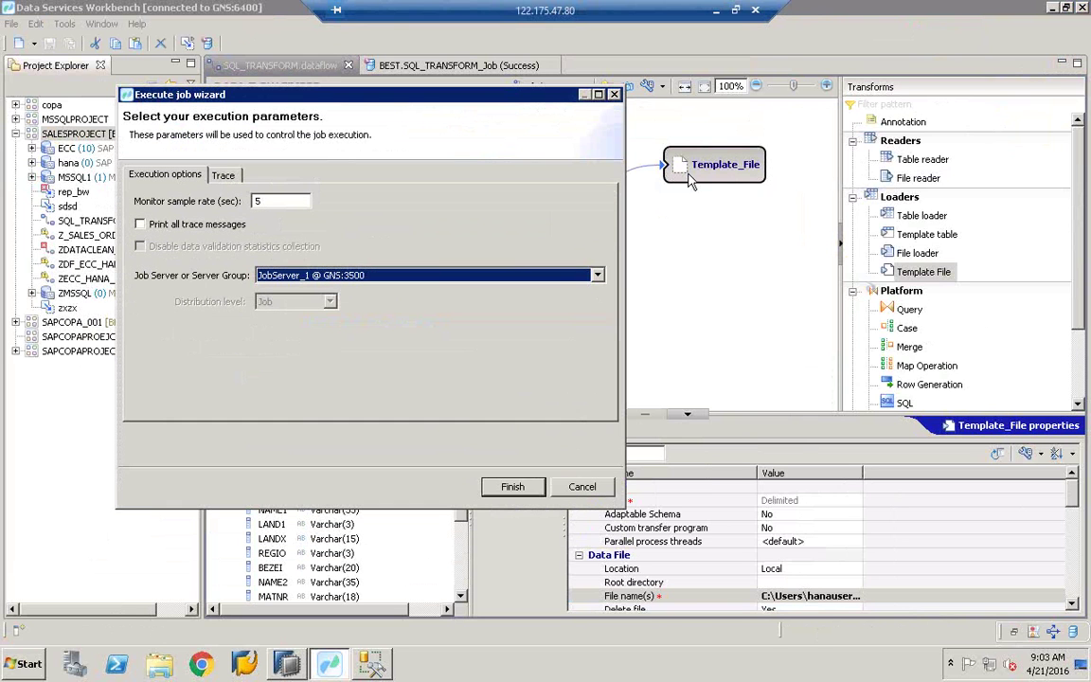
left_click(505, 487)
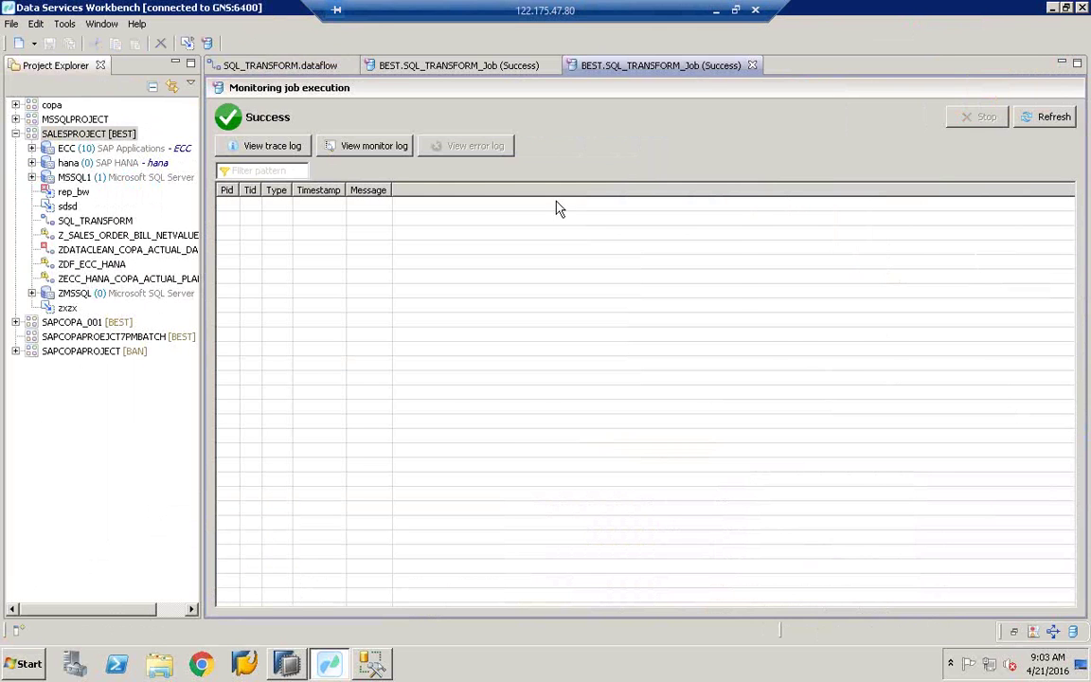
Step: Confirm the job's trace log reports success, then minimize the Workbench
left_click(257, 150)
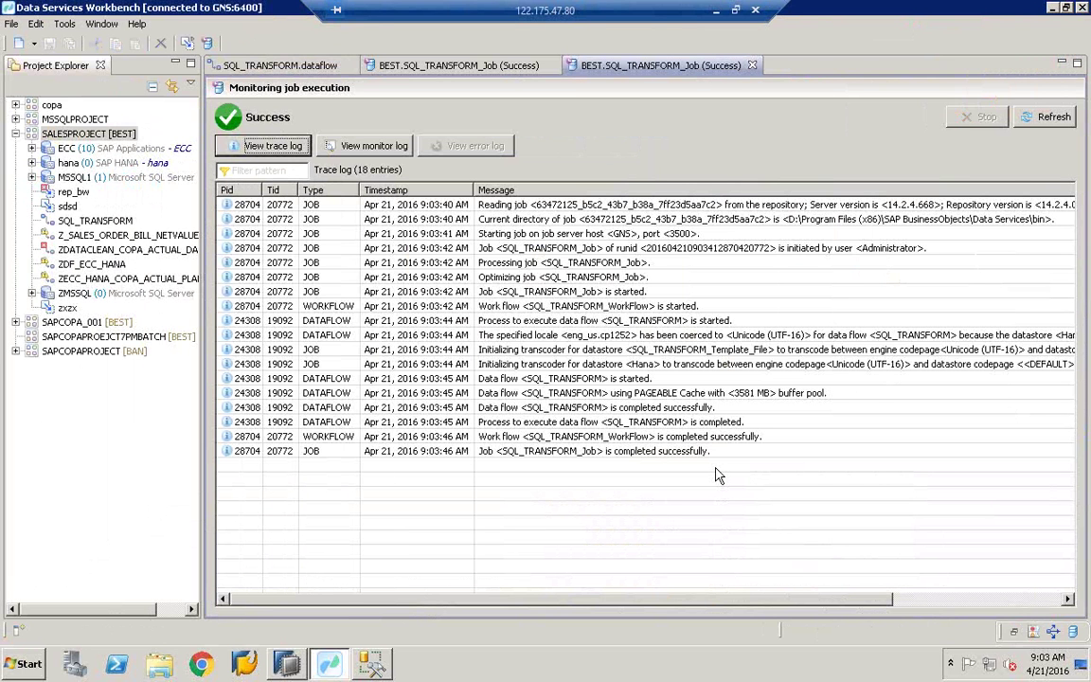
left_click(680, 455)
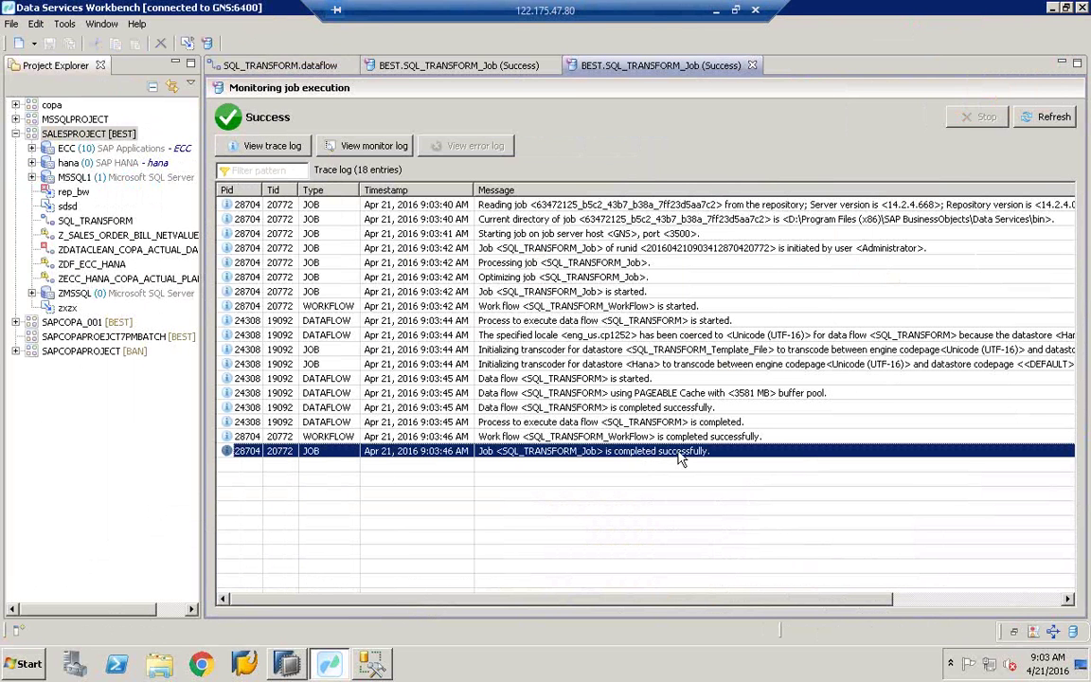
left_click(1052, 7)
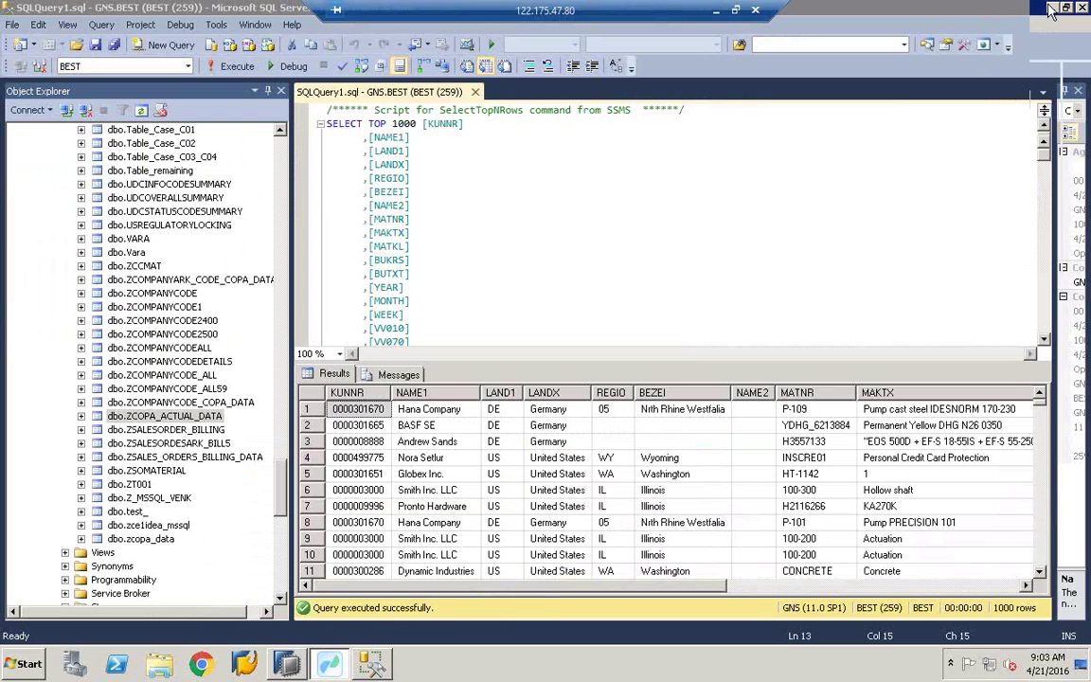
Step: Open the desktop ZCOPA_FILE - Copy (2) in Excel and auto-fit all columns
left_click(1052, 8)
left_click(1051, 9)
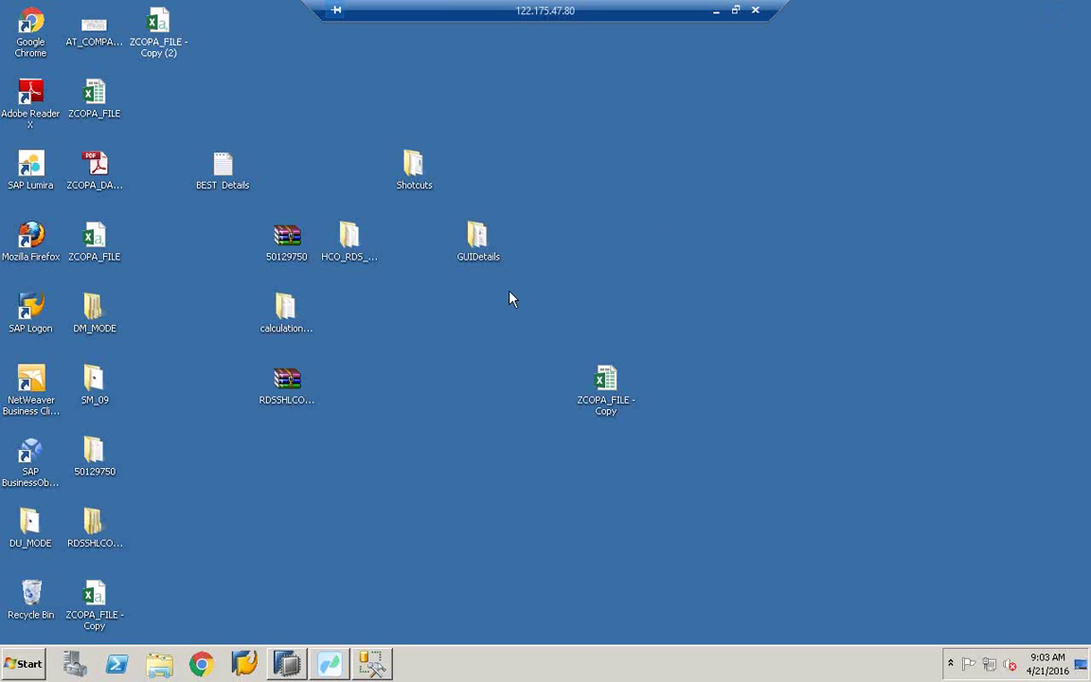
left_click(614, 390)
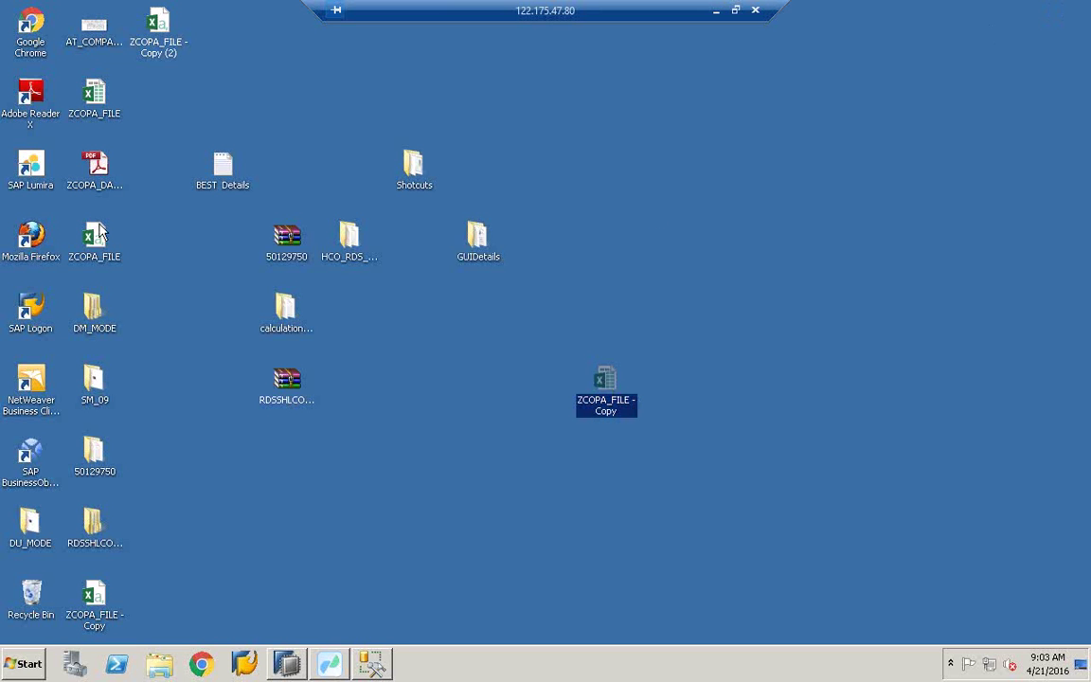
left_click(142, 36)
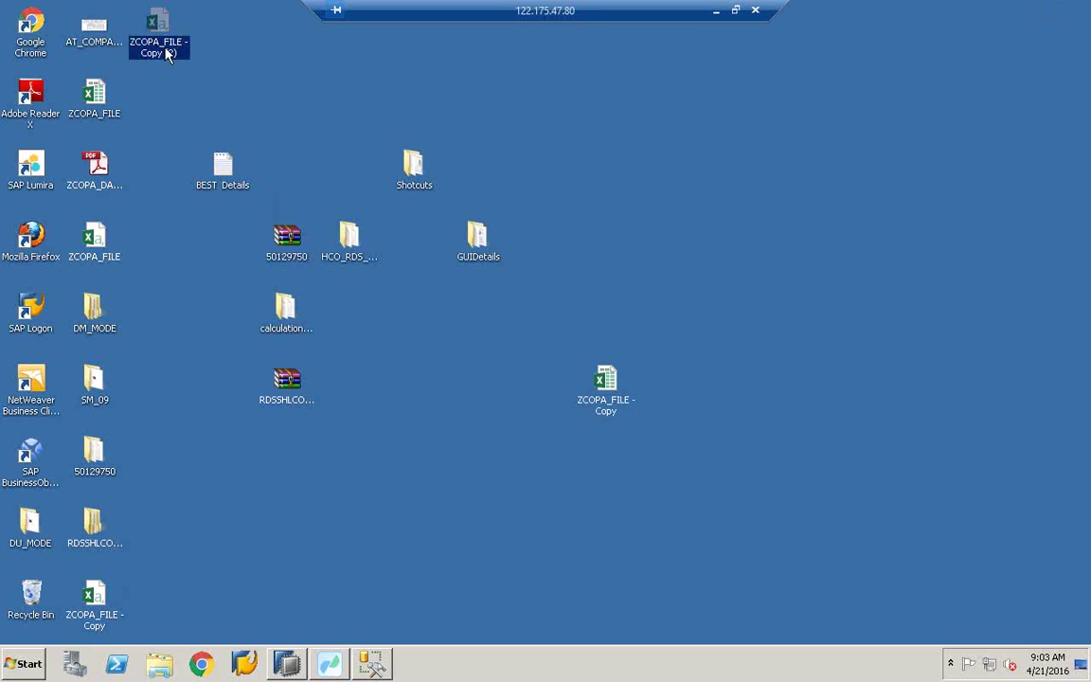
right_click(166, 54)
left_click(182, 54)
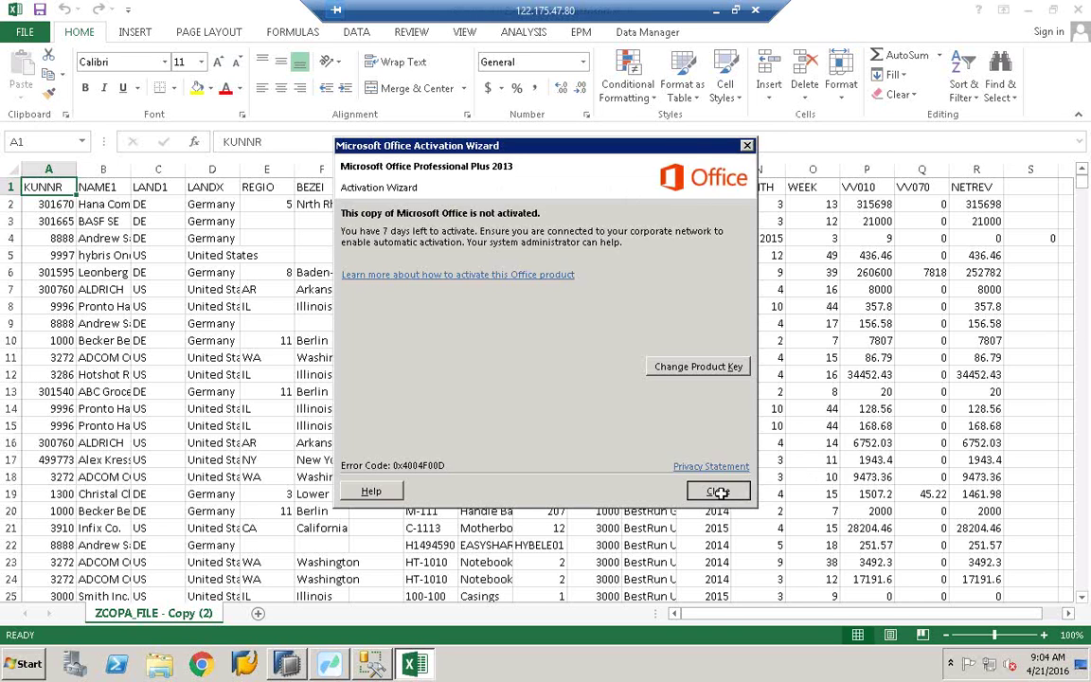
left_click(787, 558)
left_click(9, 171)
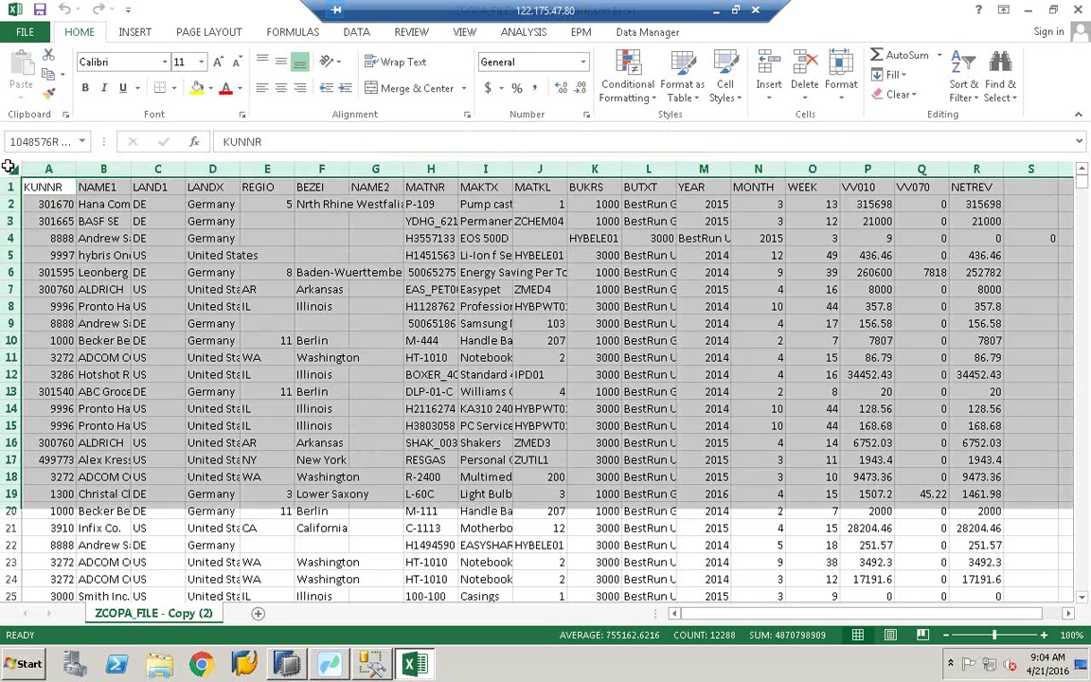
double_click(76, 169)
left_click(322, 254)
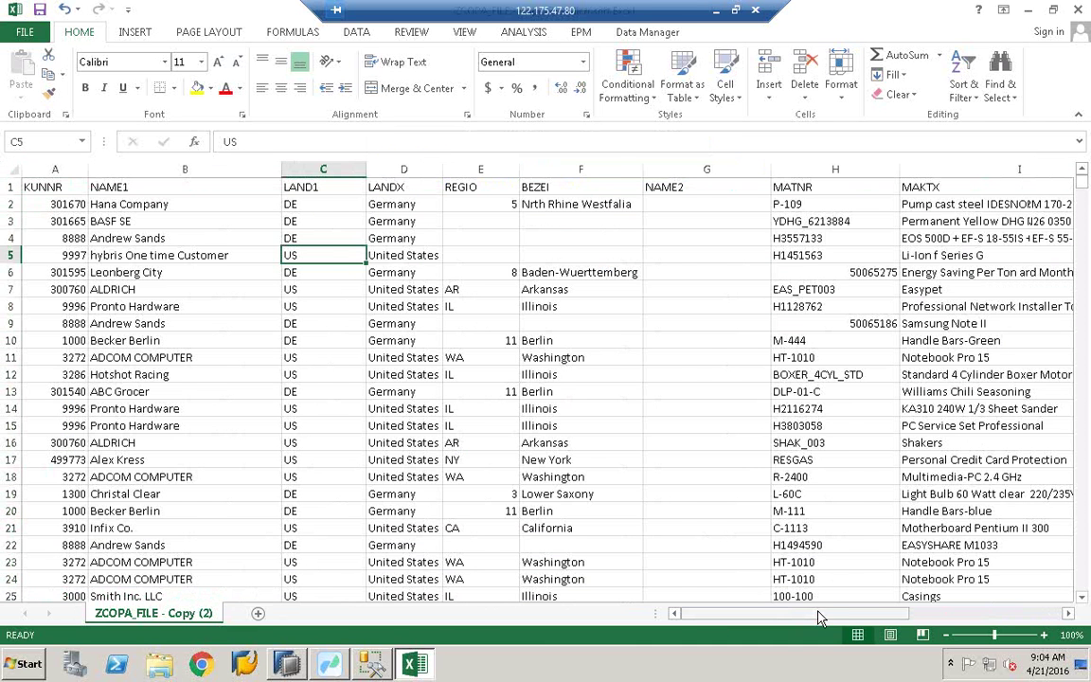
left_click_drag(820, 617, 706, 616)
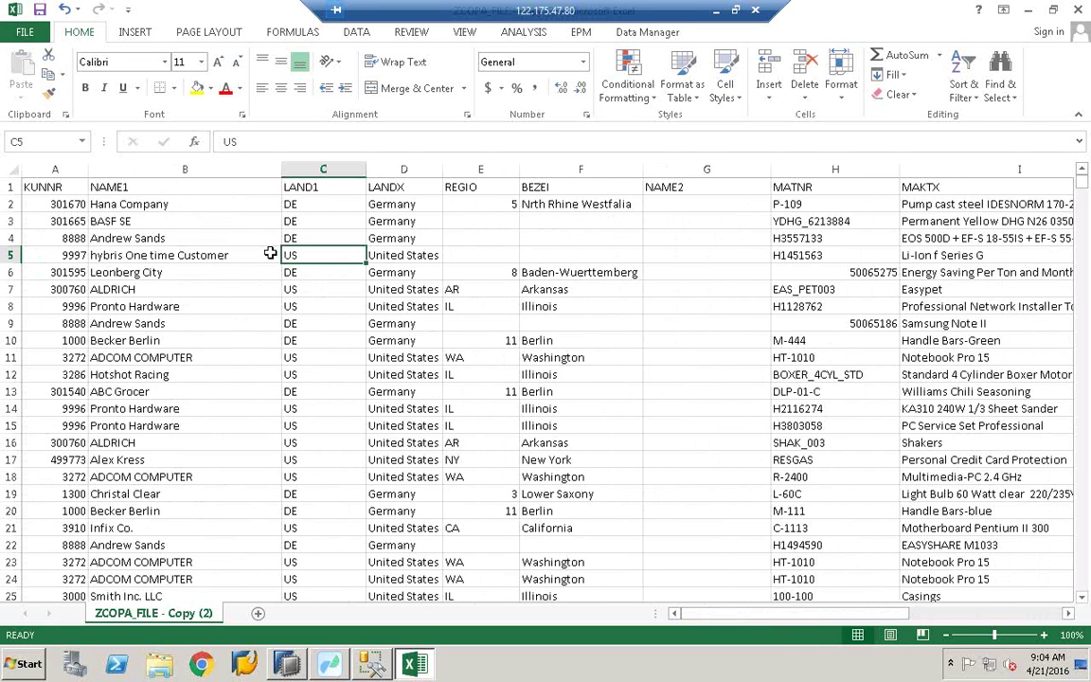
Step: Check the KUNNR, NAME1, LAND1 and LANDX headers and copy header row 1
left_click(66, 180)
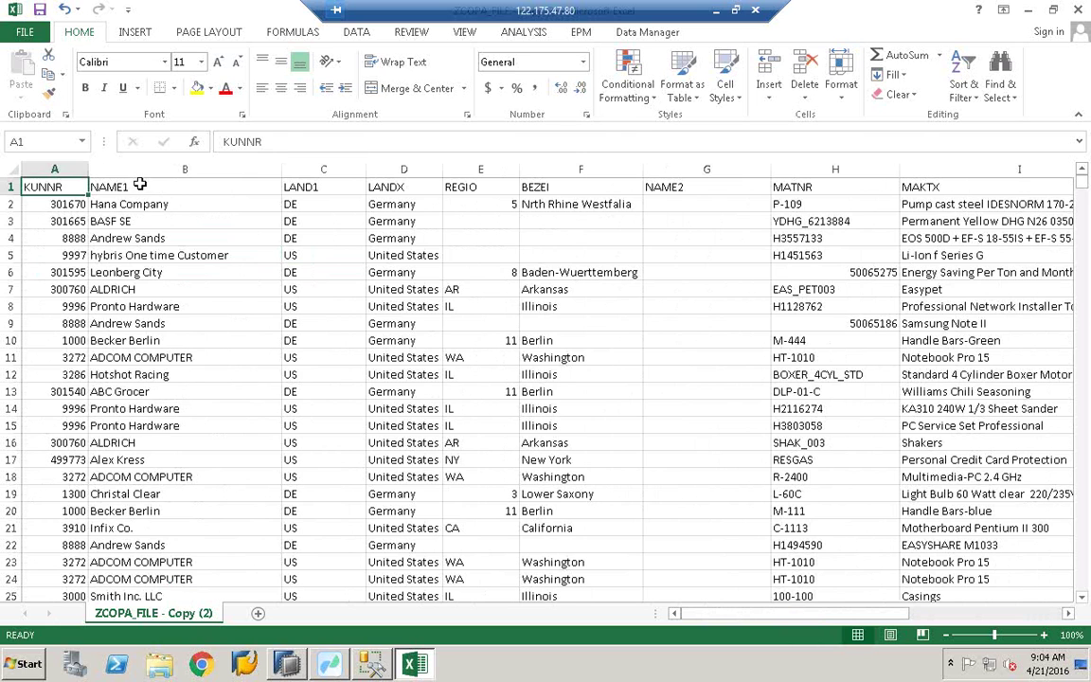
left_click(140, 186)
left_click(346, 182)
left_click(378, 183)
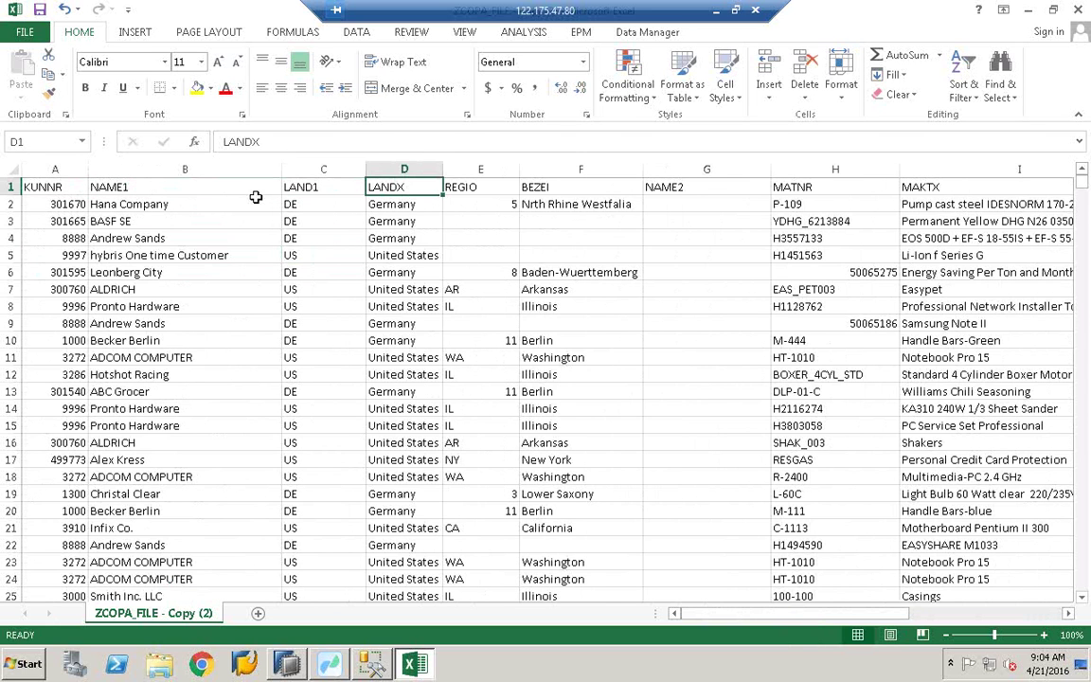
left_click(10, 186)
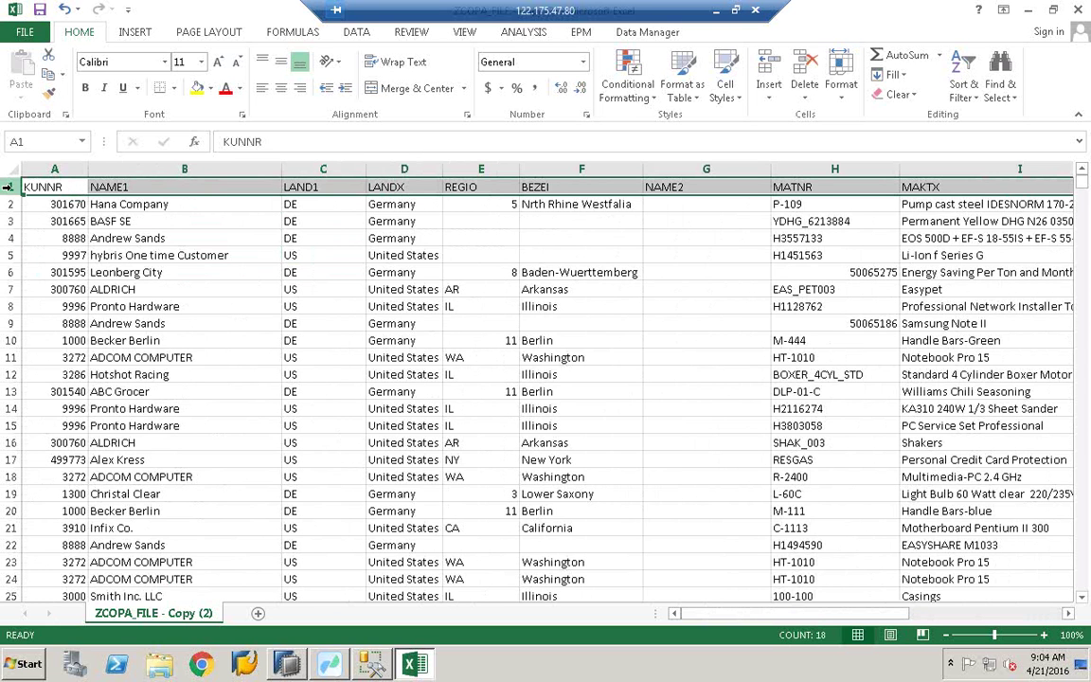
key("ctrl+c")
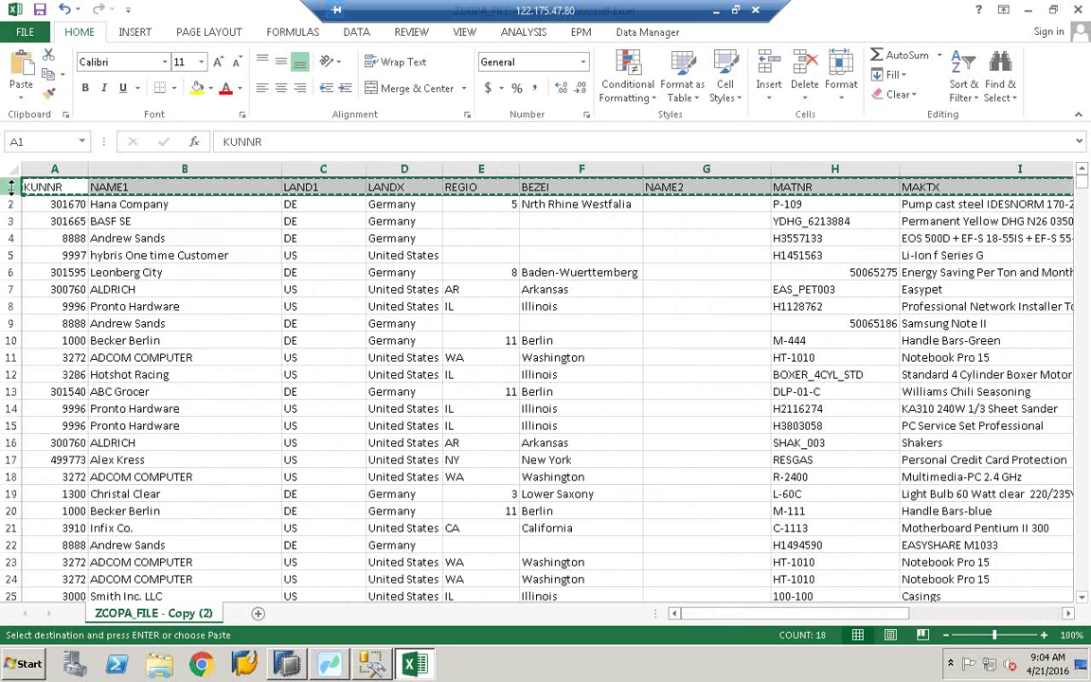
left_click(328, 663)
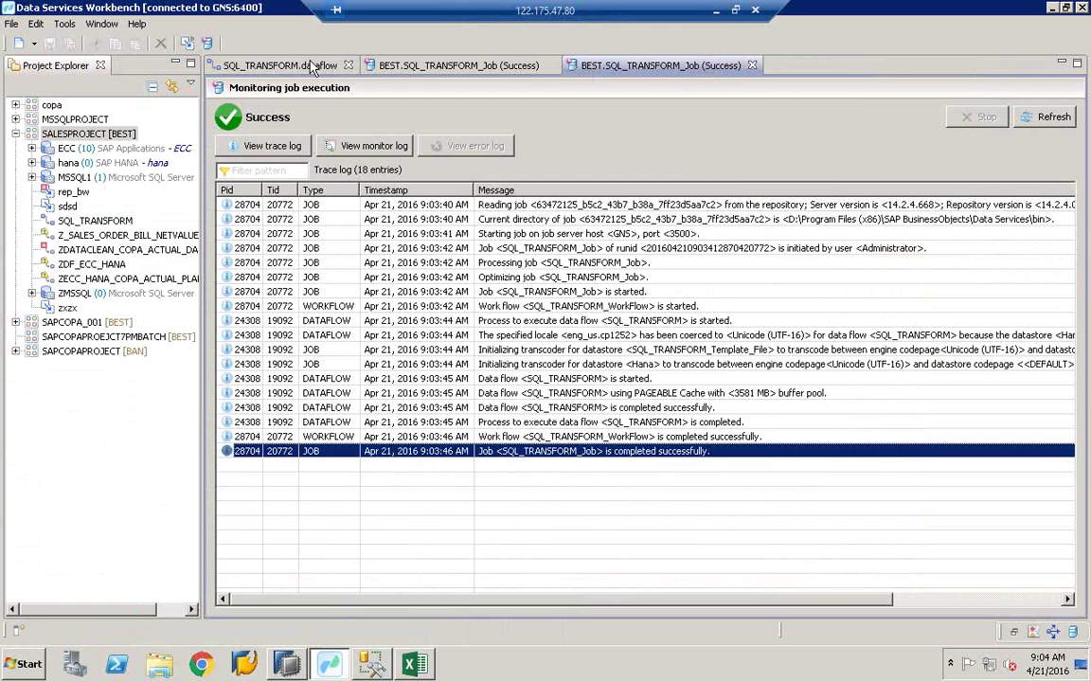
Step: Show the SQL_TRANSFORM data flow diagram, then minimize the Workbench to reveal the spreadsheet
left_click(282, 65)
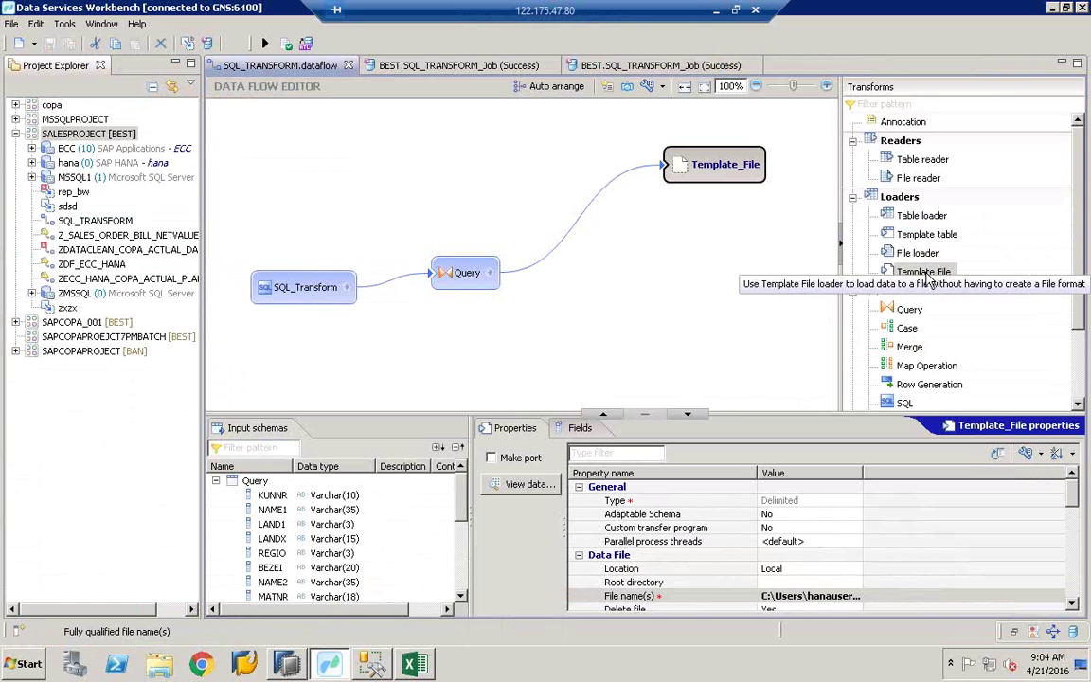
left_click(1056, 10)
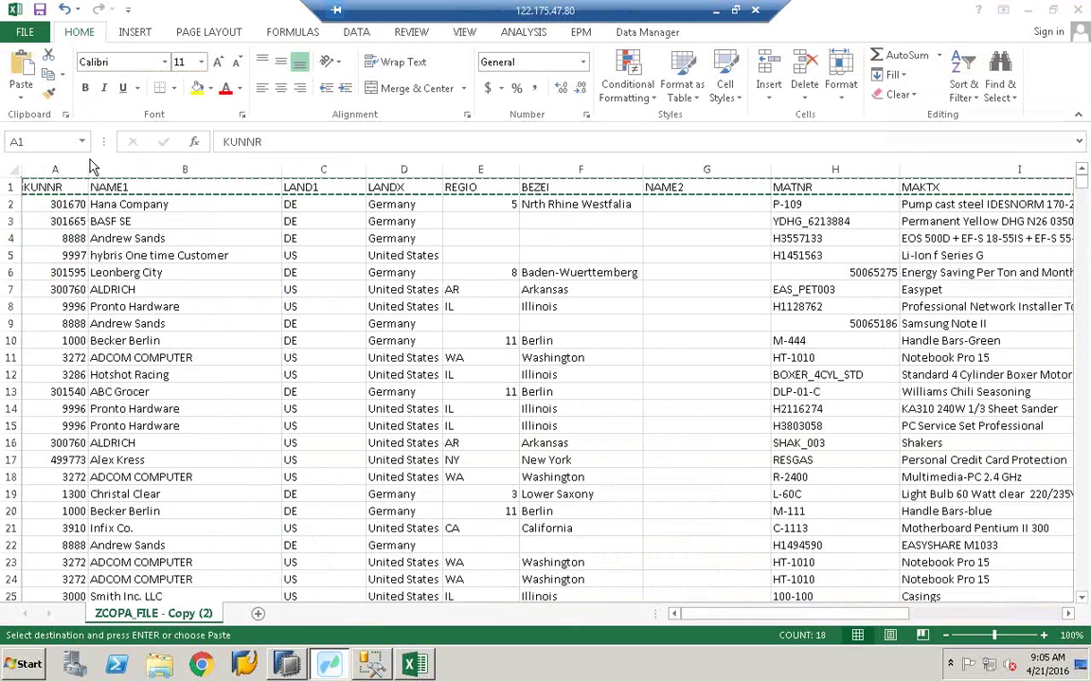
Step: Close the ZCOPA_FILE - Copy (2) workbook without saving, then copy the ZCOPA_FILE file
left_click(1078, 10)
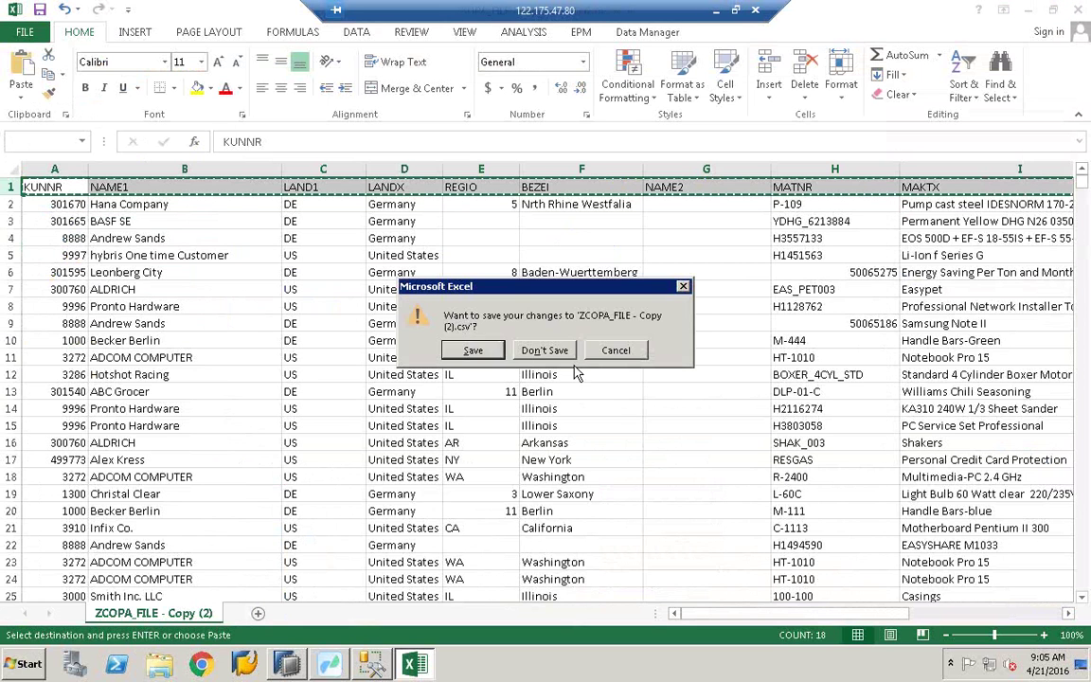
left_click(559, 350)
left_click(555, 377)
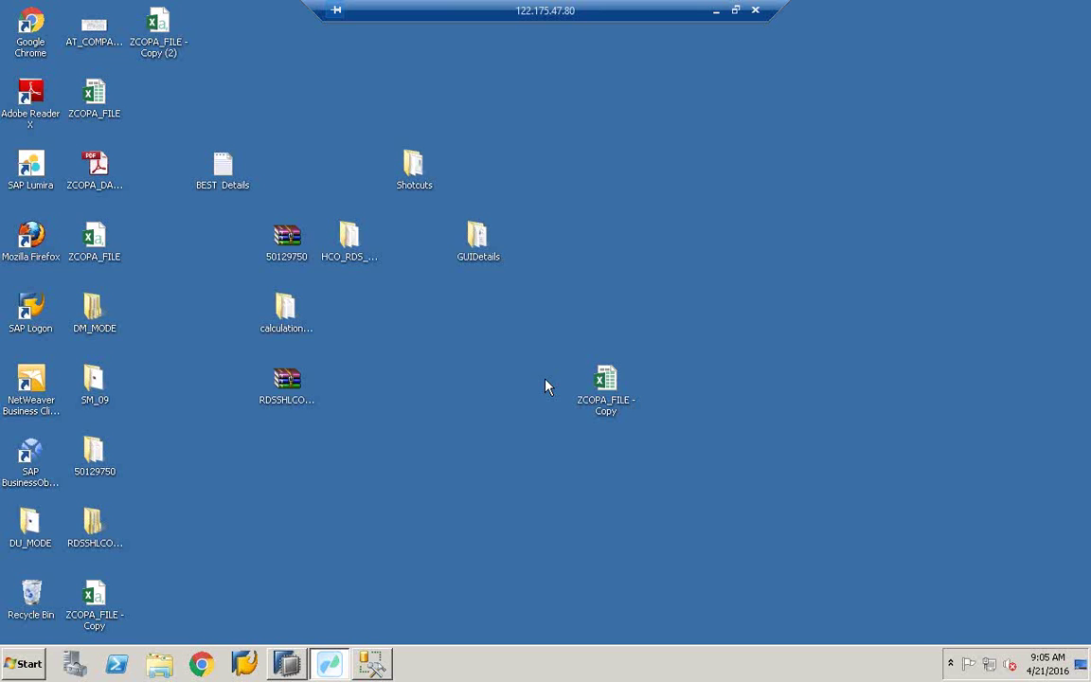
right_click(110, 252)
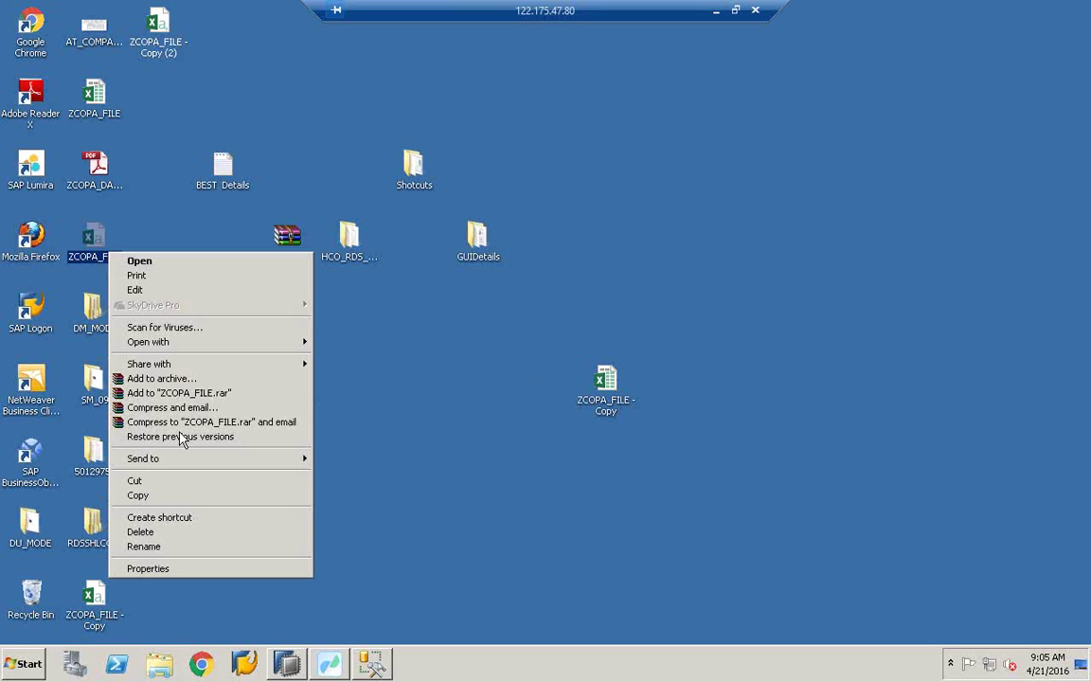
left_click(186, 497)
right_click(391, 448)
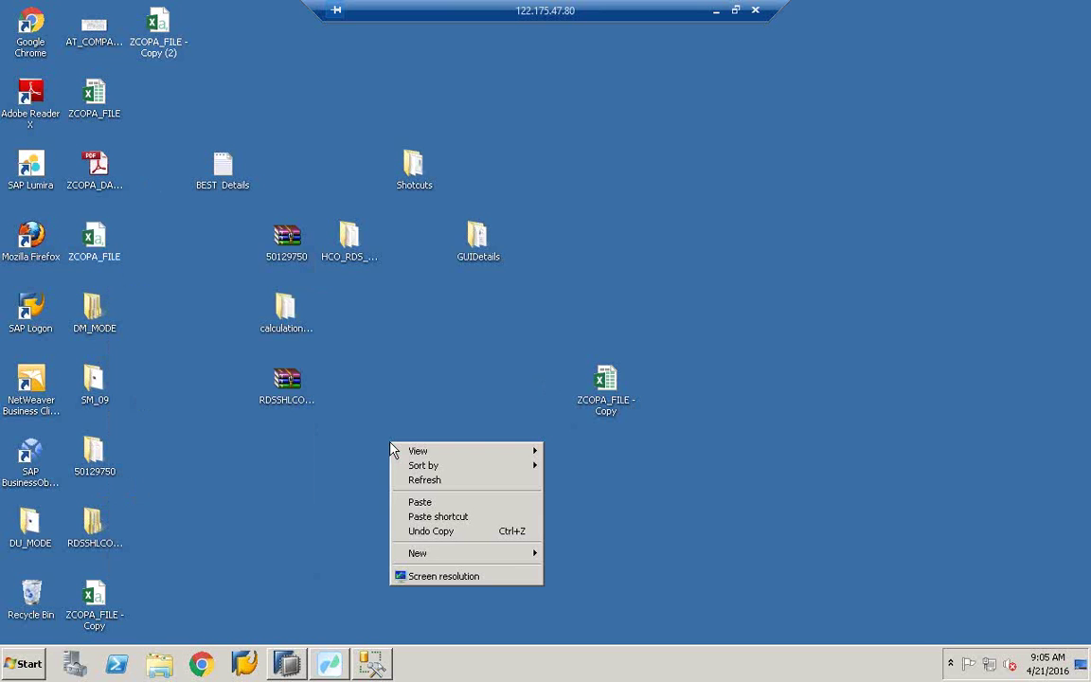
right_click(390, 372)
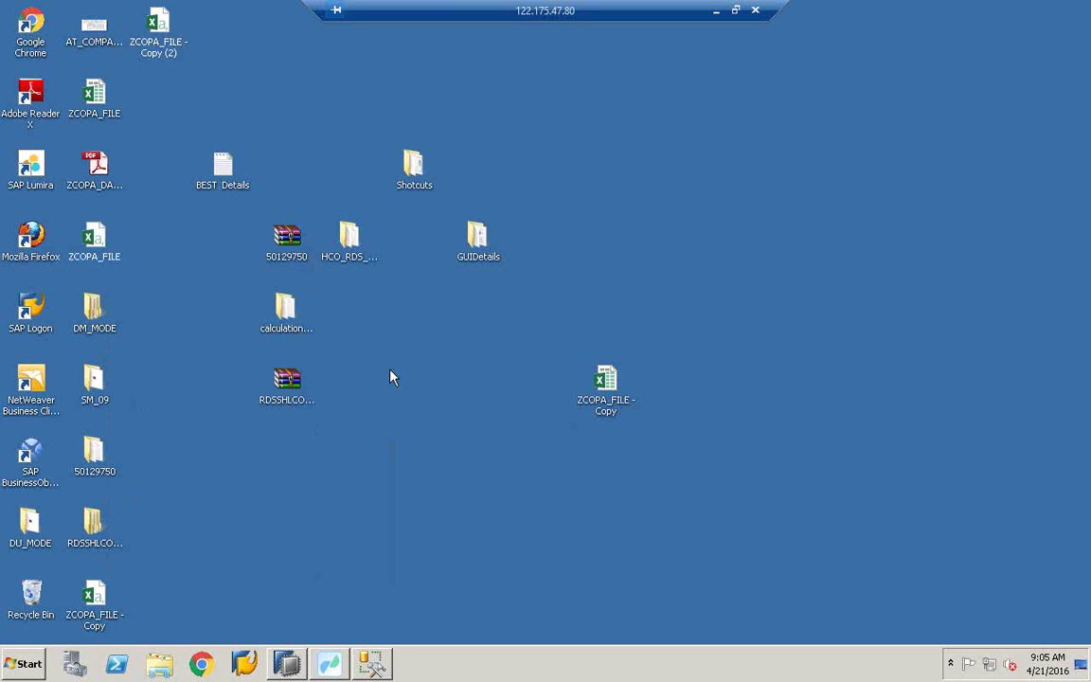
Step: Duplicate ZCOPA_FILE - Copy (2) on the desktop, then delete that stray duplicate
left_click(173, 47)
right_click(172, 47)
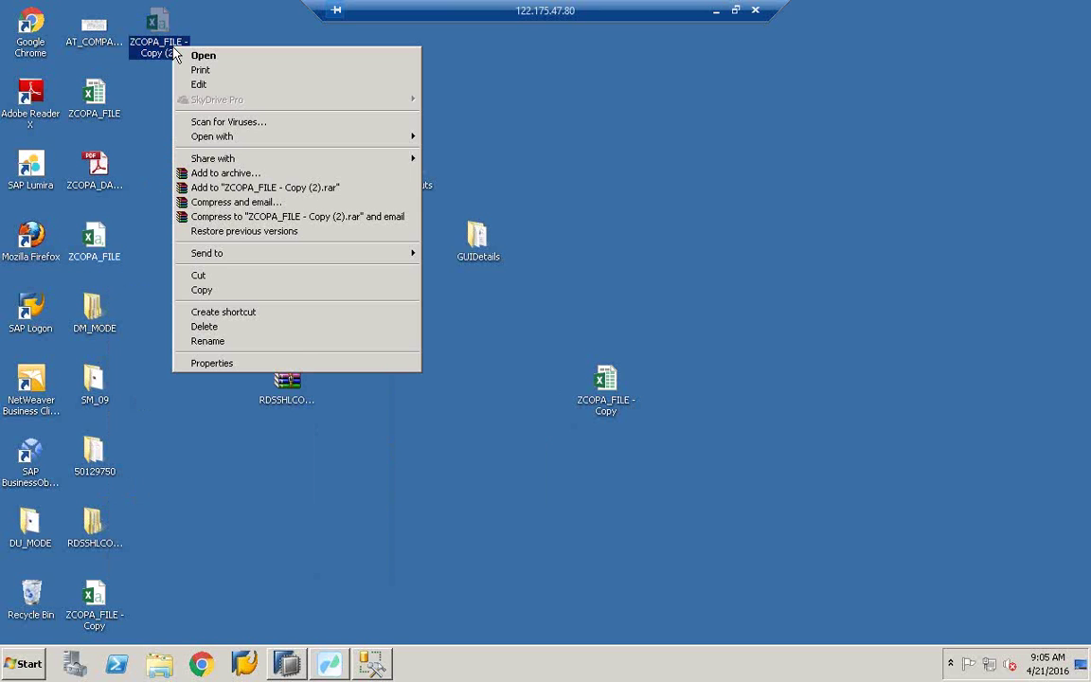
left_click(226, 295)
right_click(260, 527)
left_click(301, 442)
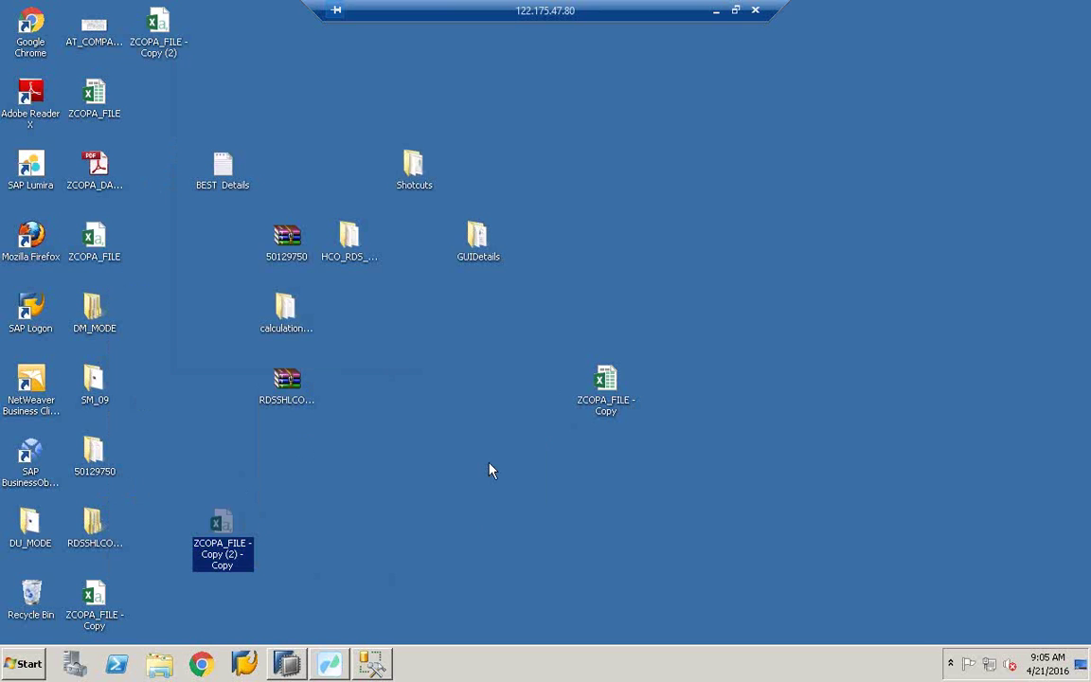
right_click(235, 559)
left_click(275, 507)
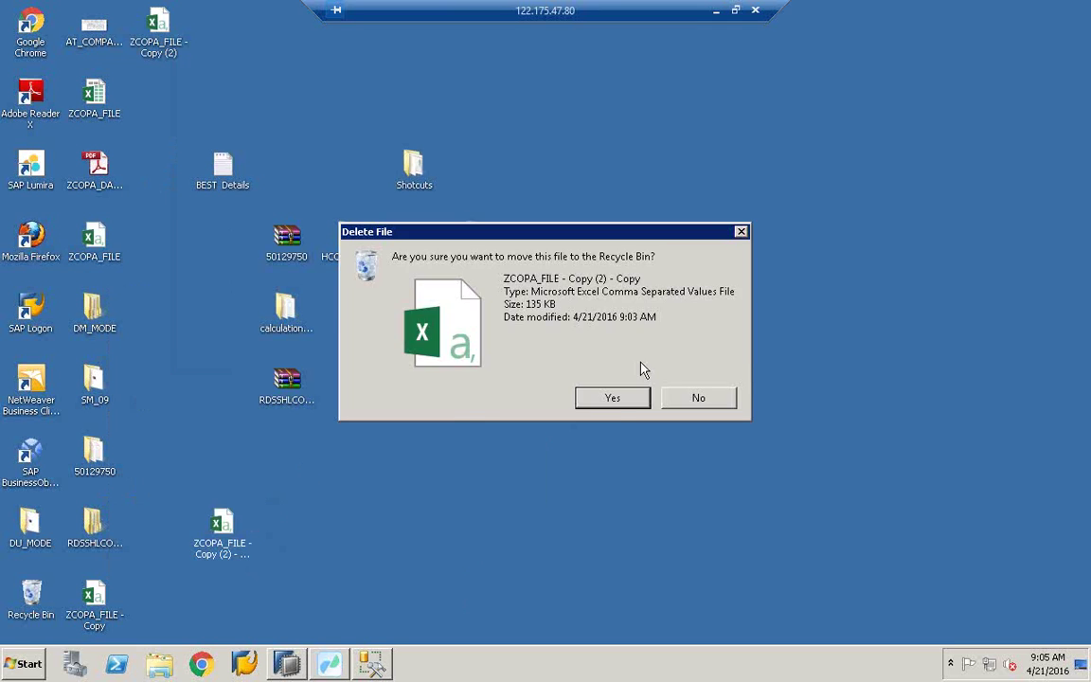
left_click(618, 400)
Step: Copy and paste ZCOPA_FILE - Copy on the desktop, creating ZCOPA_FILE - Copy - Copy
left_click(142, 42)
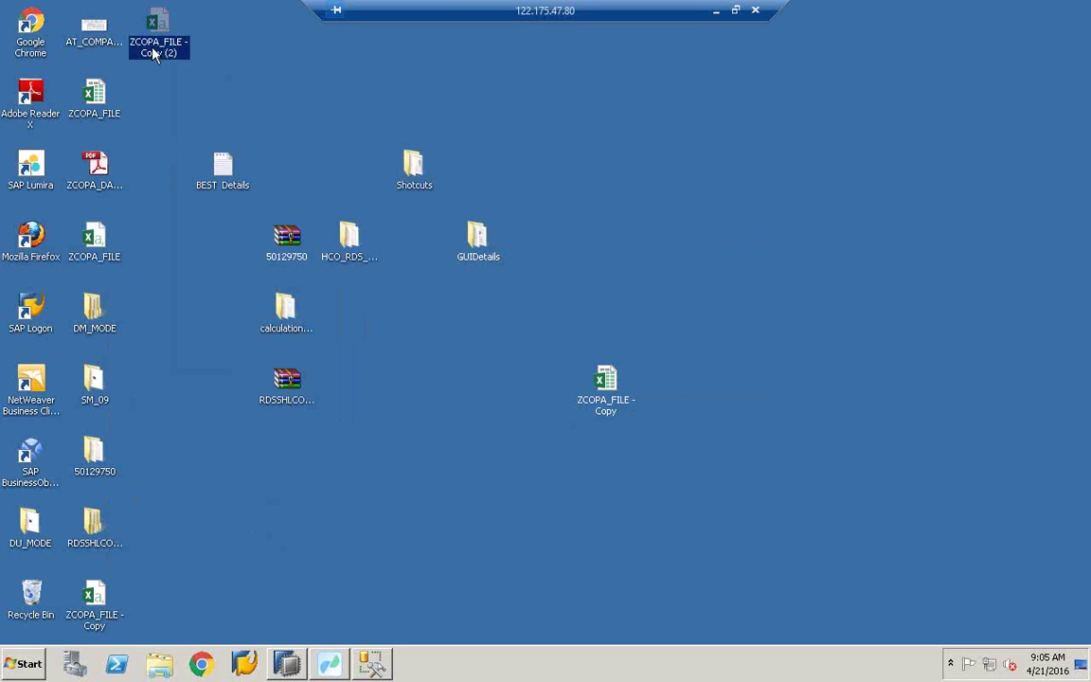
left_click(101, 111)
left_click(98, 611)
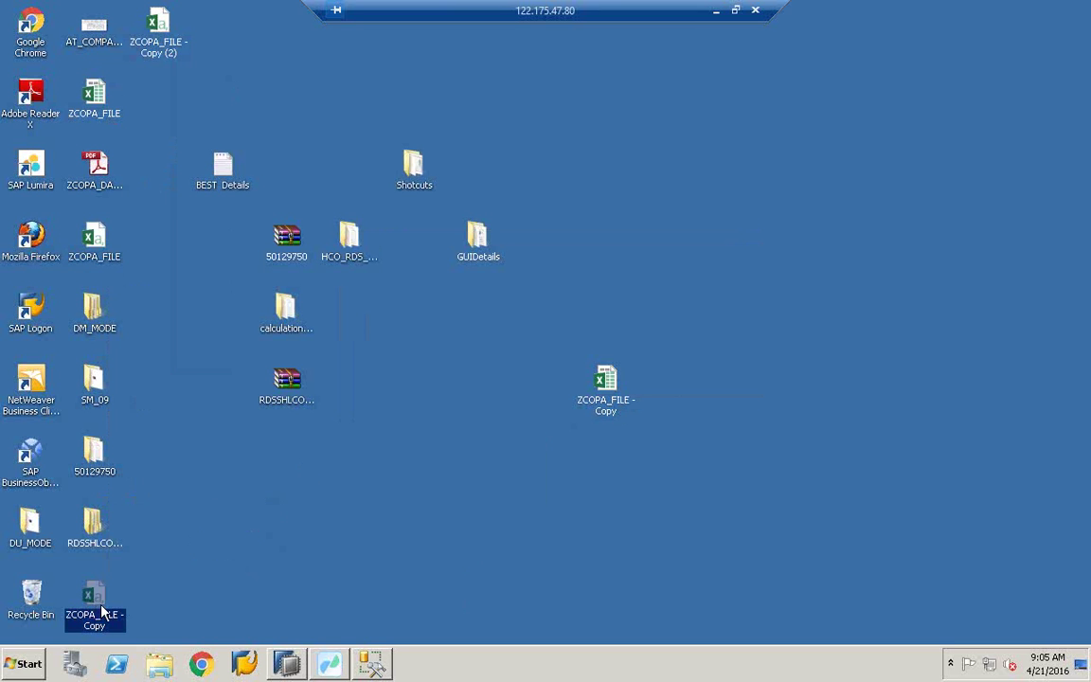
right_click(103, 611)
left_click(139, 522)
right_click(308, 471)
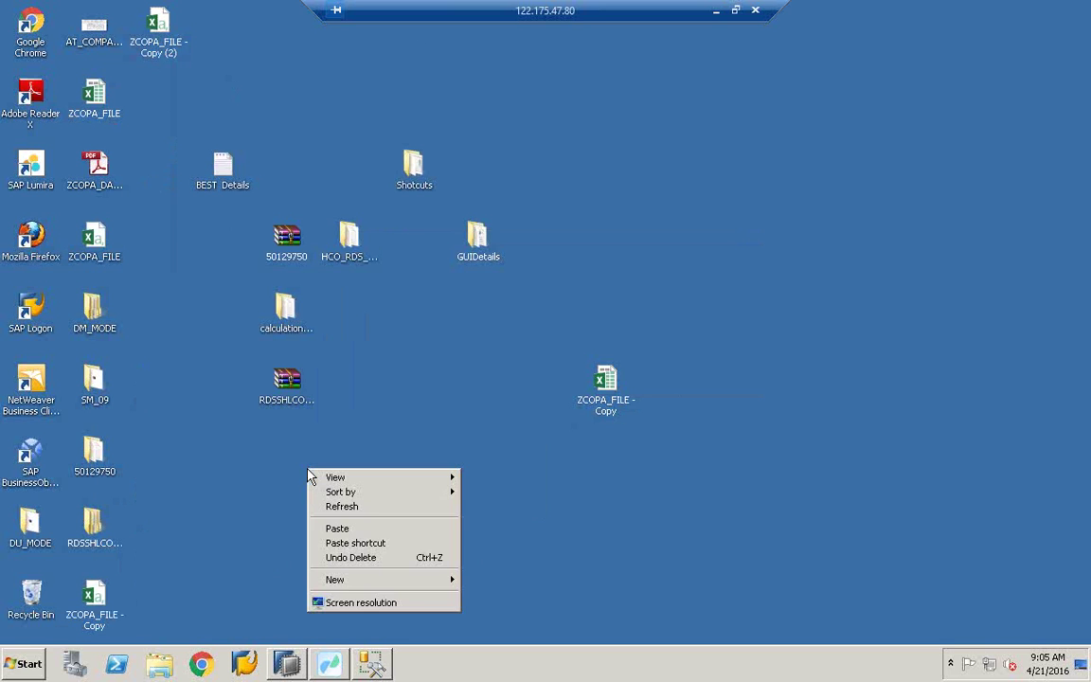
left_click(360, 528)
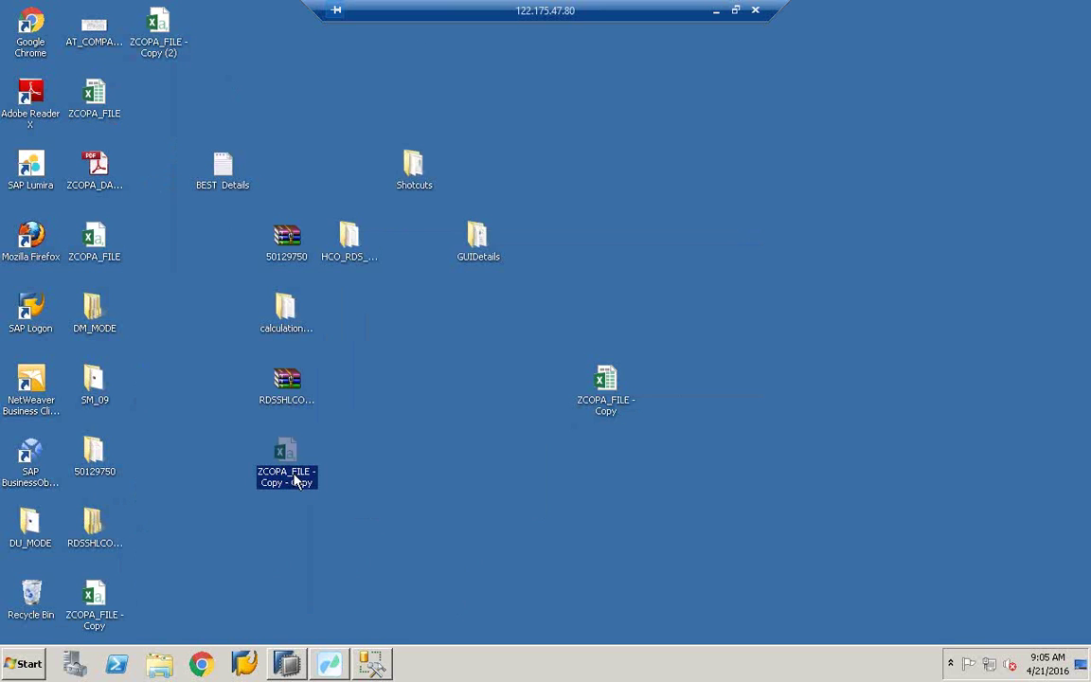
Step: Open ZCOPA_FILE - Copy - Copy, delete its single COMPANYCODE row 1, return to A1, and minimize Excel
double_click(294, 474)
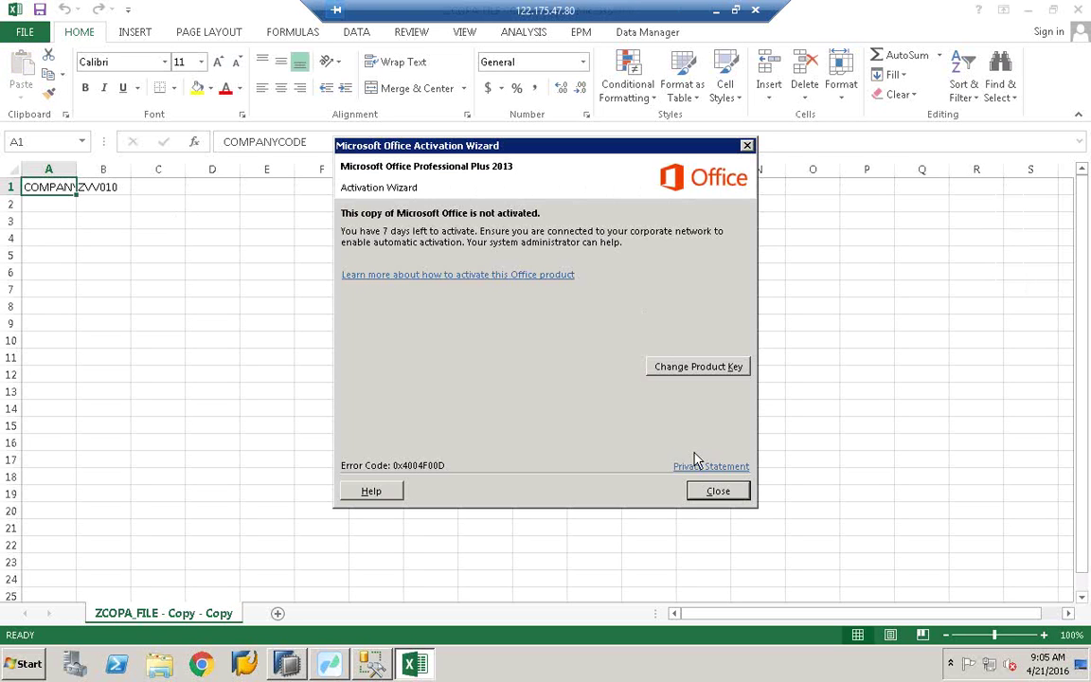
left_click(717, 491)
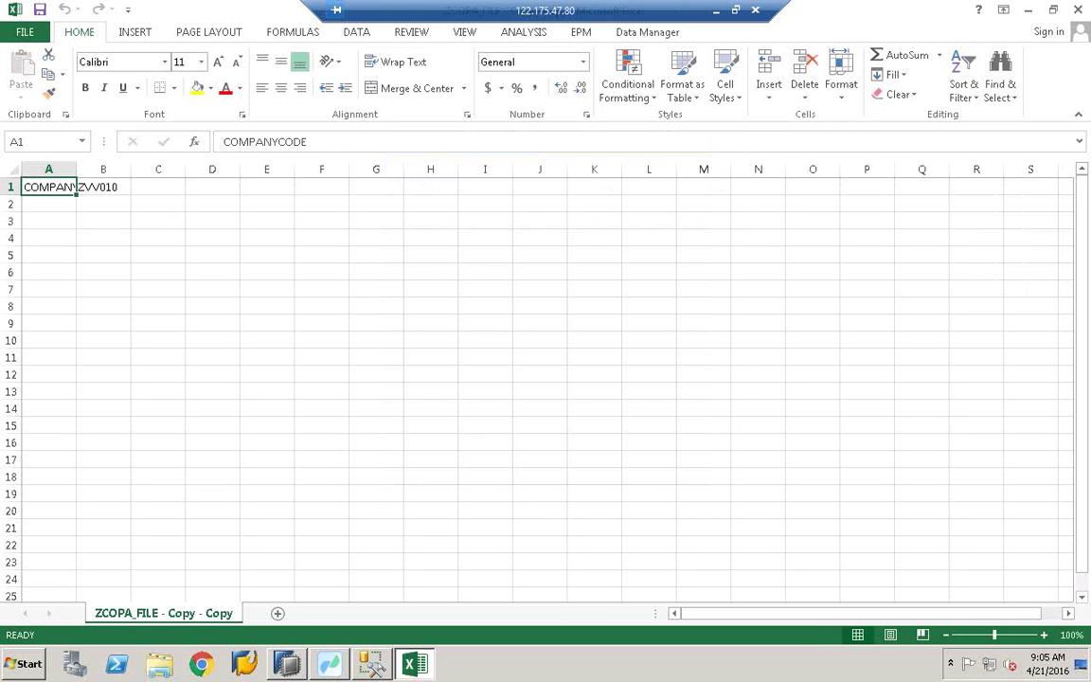
left_click(4, 187)
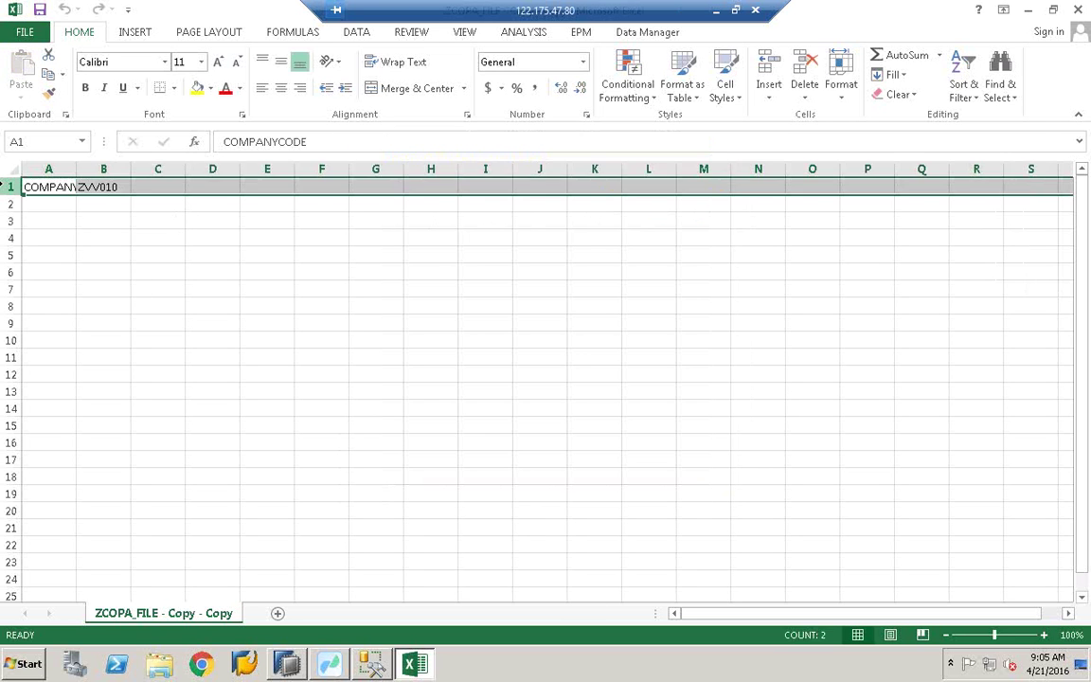
right_click(7, 187)
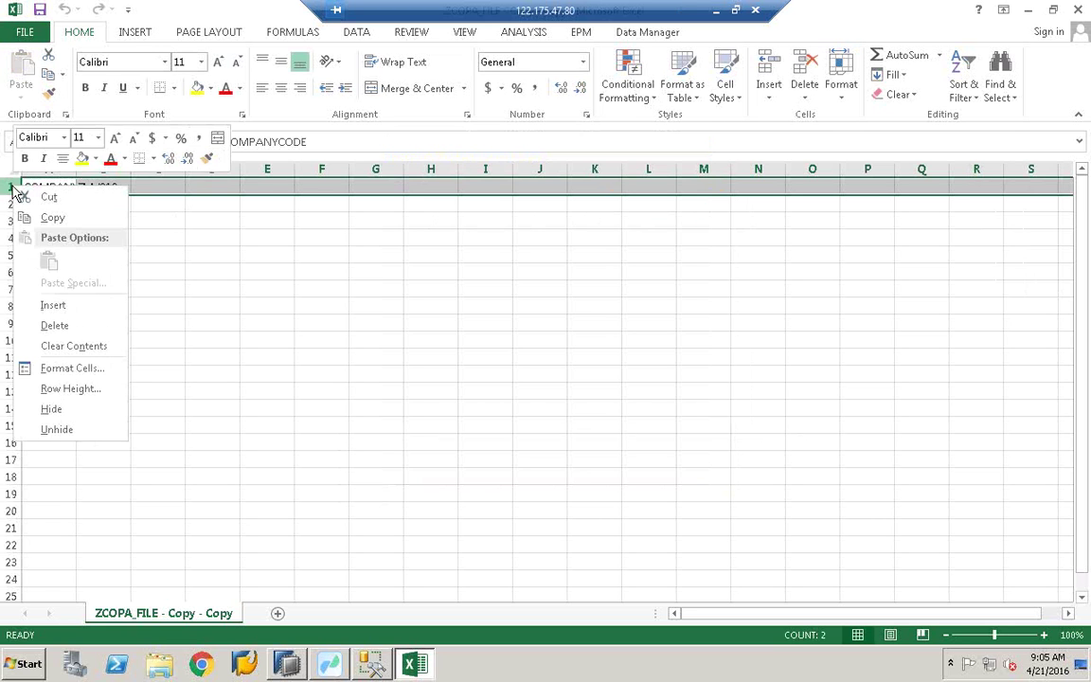
left_click(51, 327)
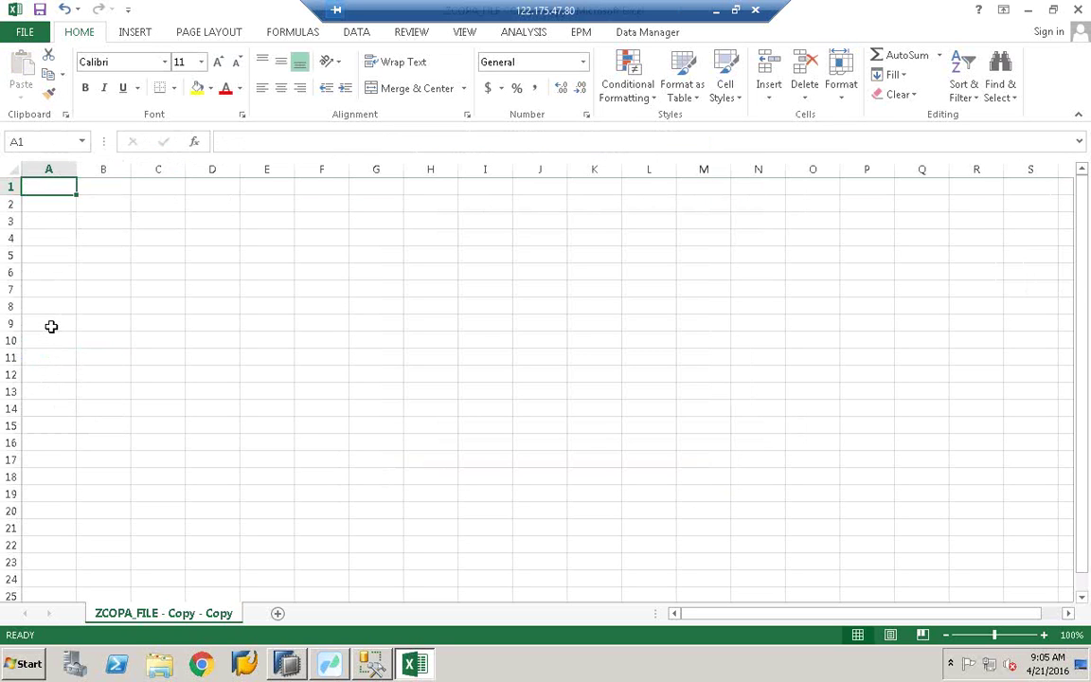
left_click(214, 288)
key("ctrl+Home")
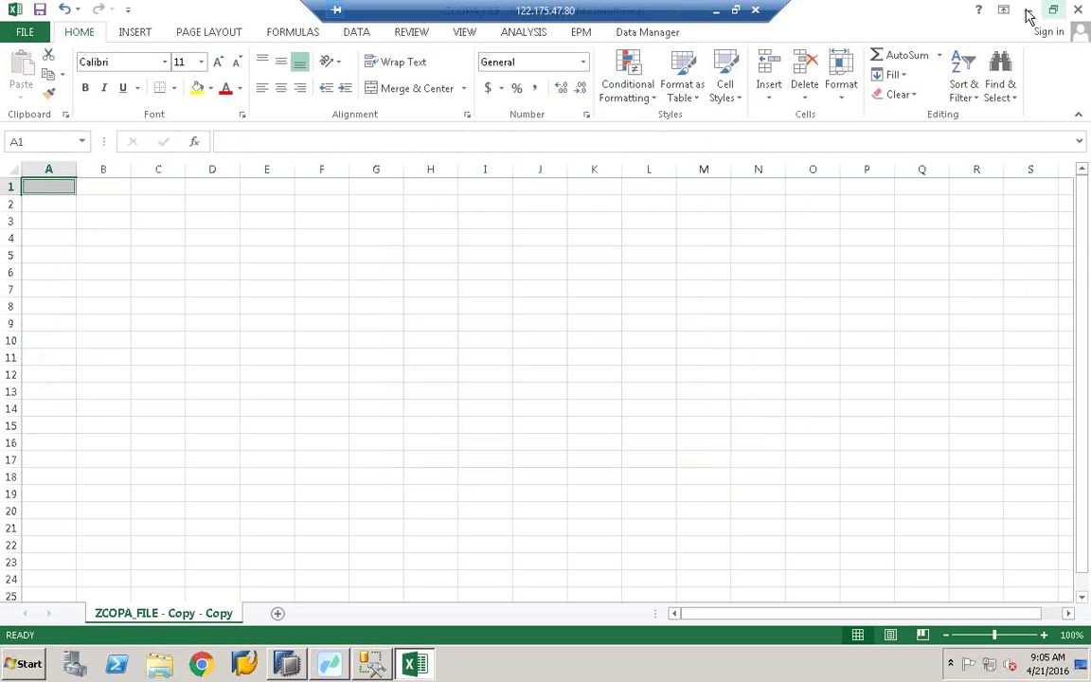
mouse_move(1025, 14)
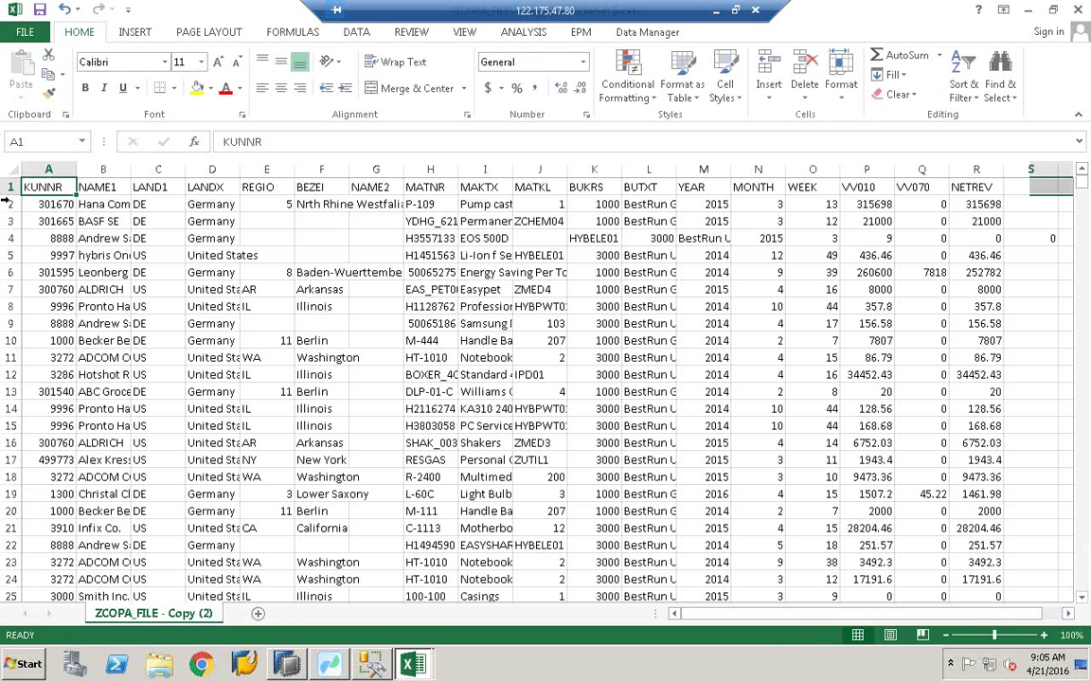
Step: Copy the KUNNR–NETREV header row into the empty ZCOPA_FILE - Copy - Copy workbook and save it as CSV
left_click(9, 187)
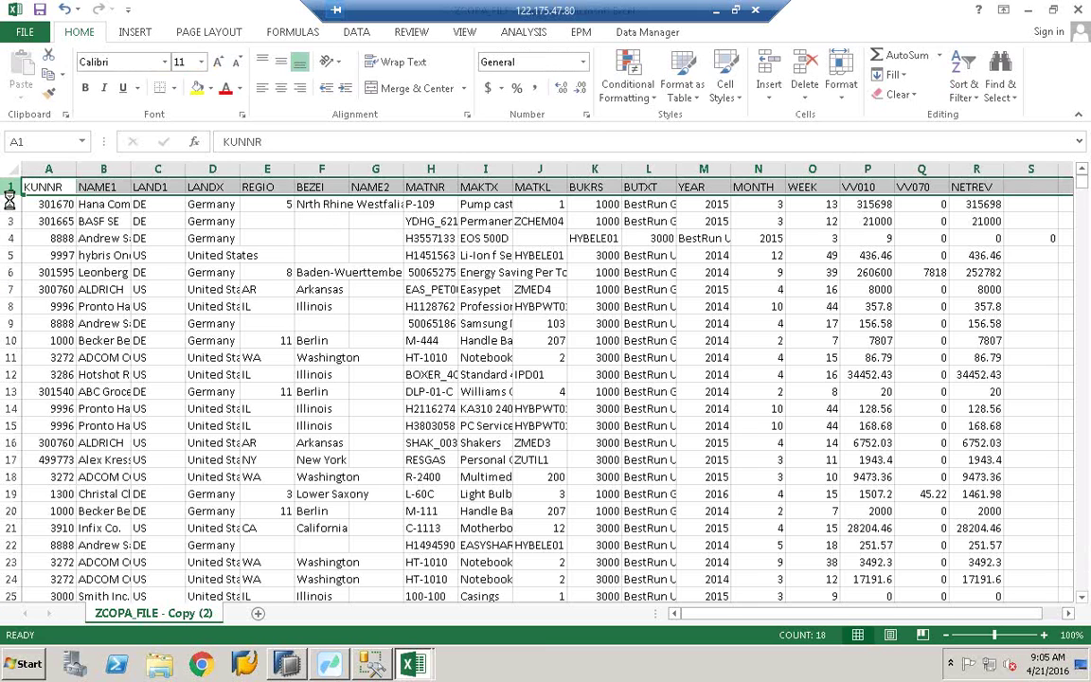
key("ctrl+c")
mouse_move(413, 664)
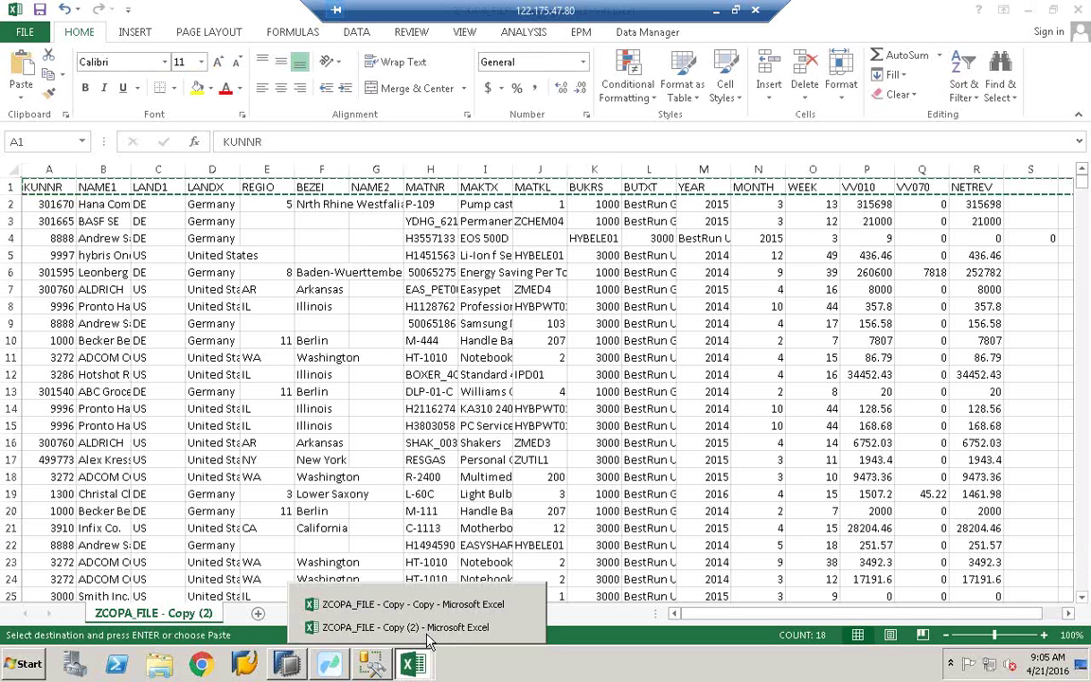
left_click(398, 630)
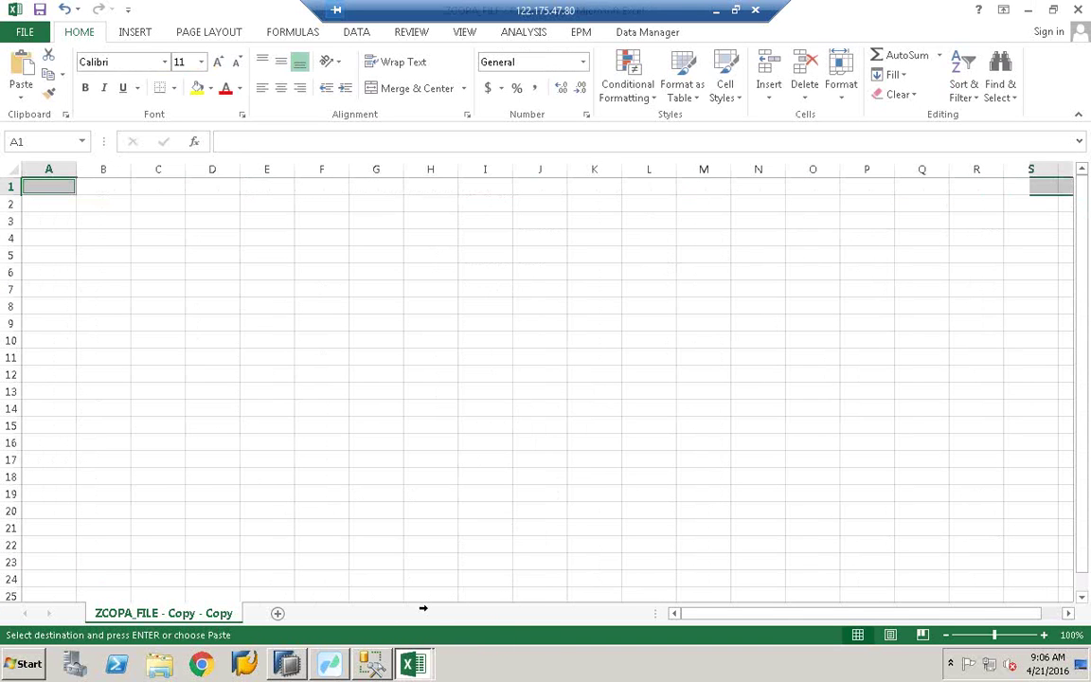
key("ctrl+v")
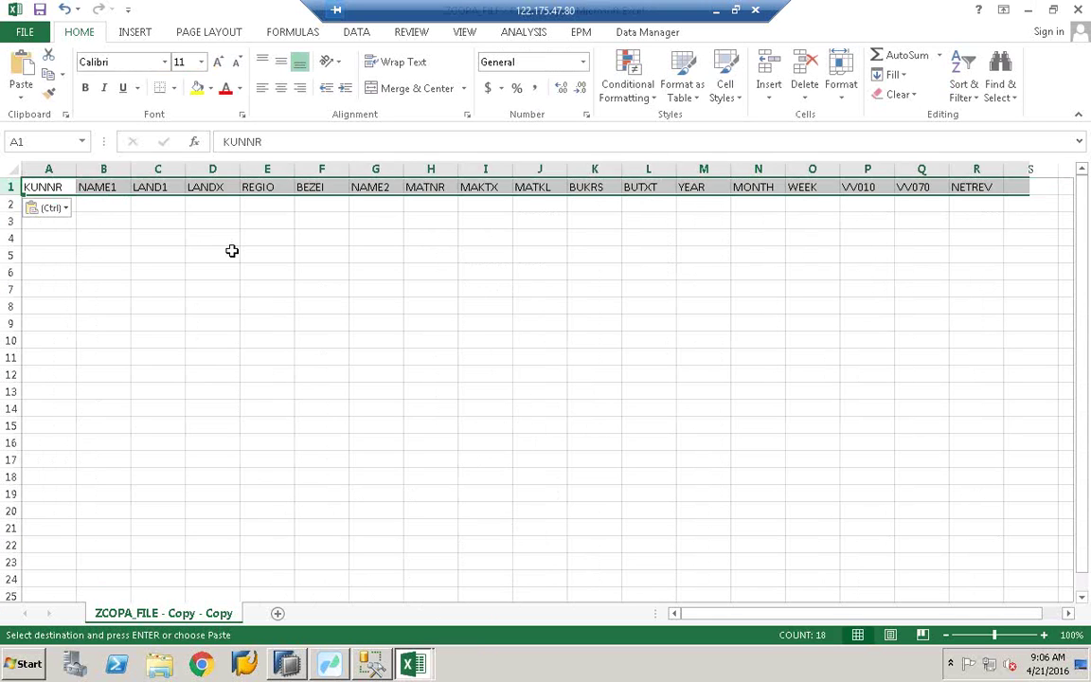
left_click(232, 253)
left_click(43, 10)
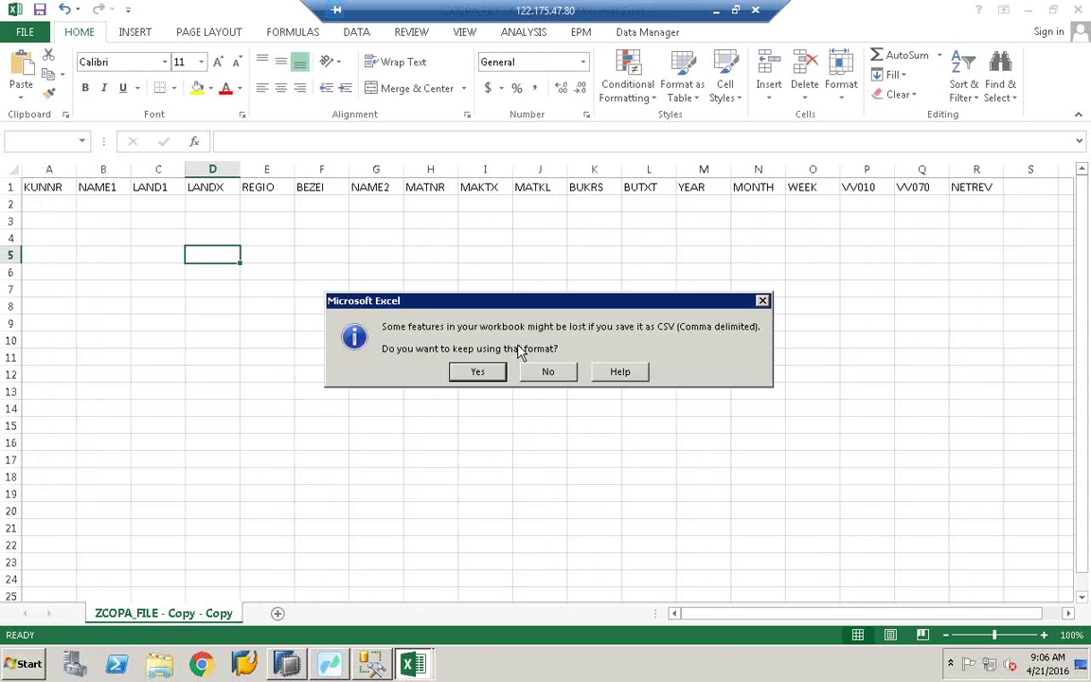
left_click(477, 370)
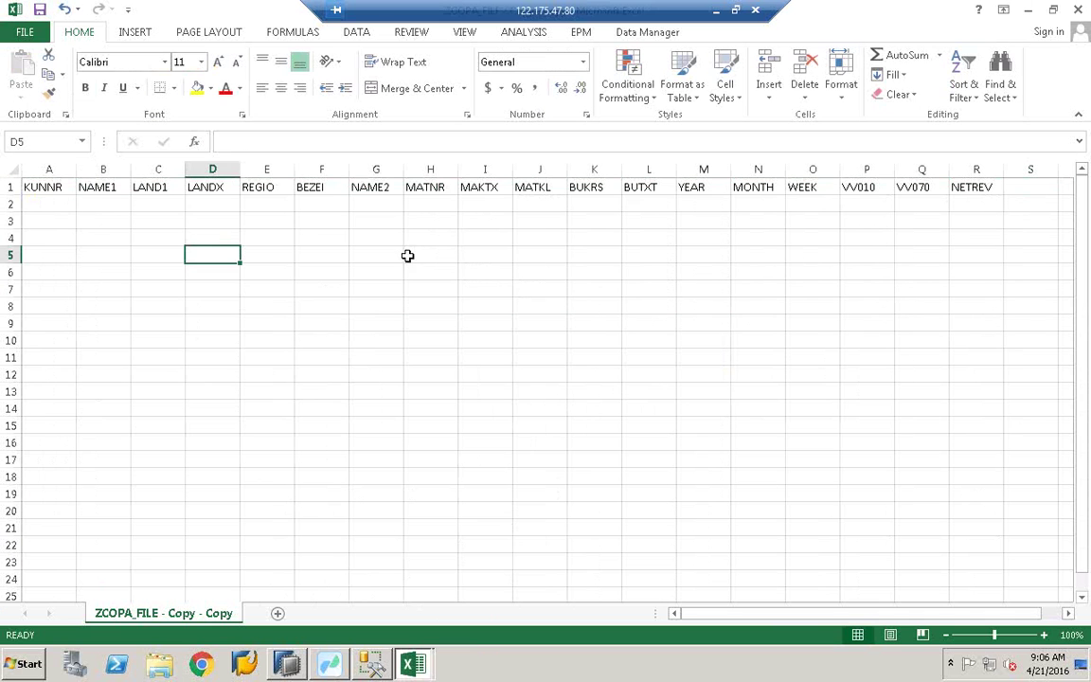
Step: Autofit all columns of the header-only sheet to their contents
left_click(330, 253)
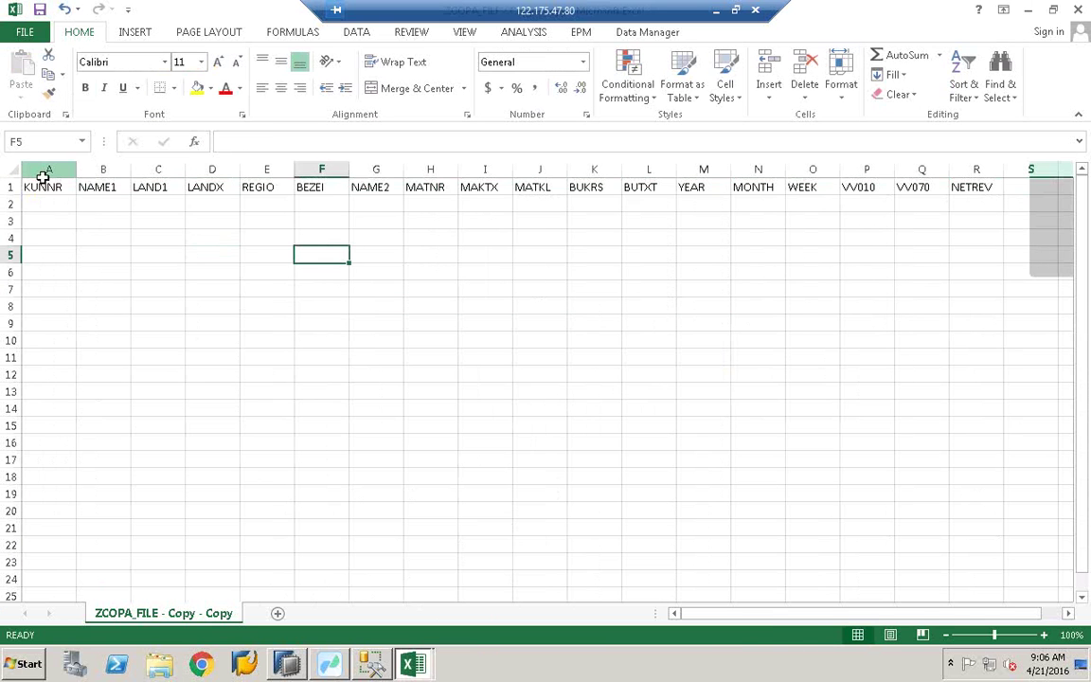
left_click(12, 168)
double_click(84, 169)
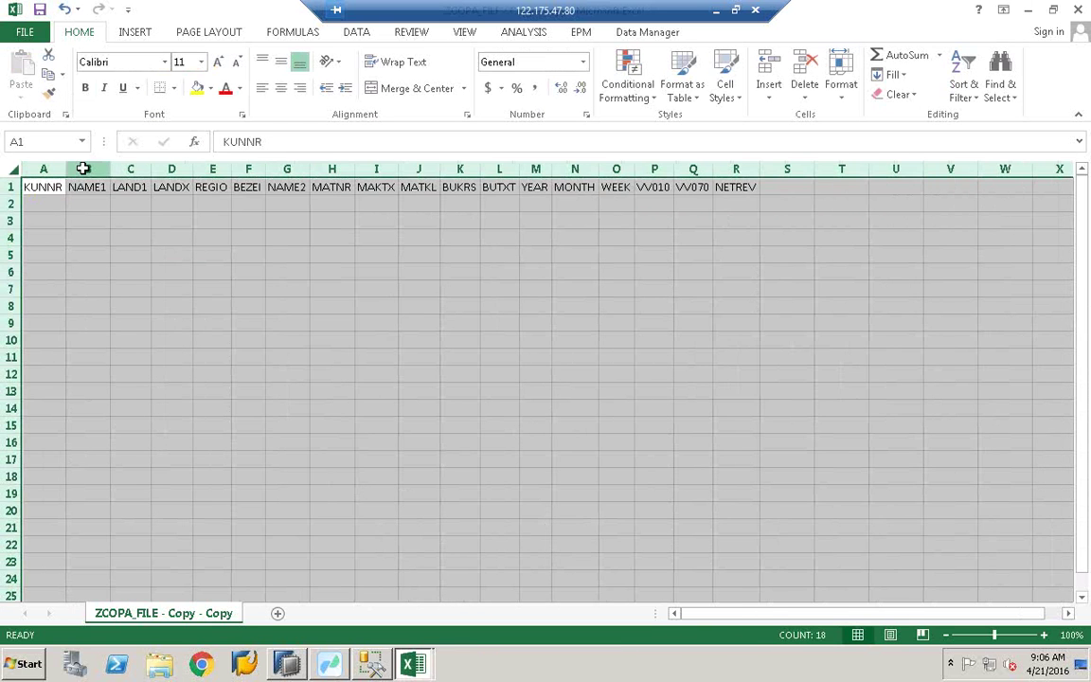
left_click(418, 339)
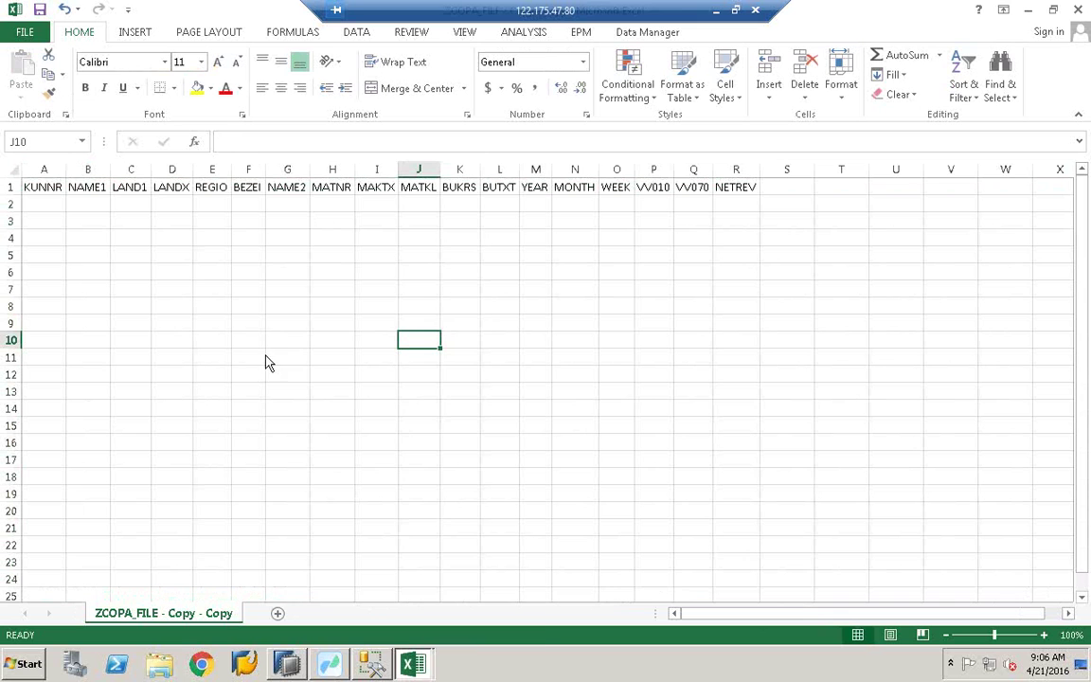
Step: Switch between the open workbooks, ending on the data-filled ZCOPA_FILE - Copy (2)
left_click(412, 663)
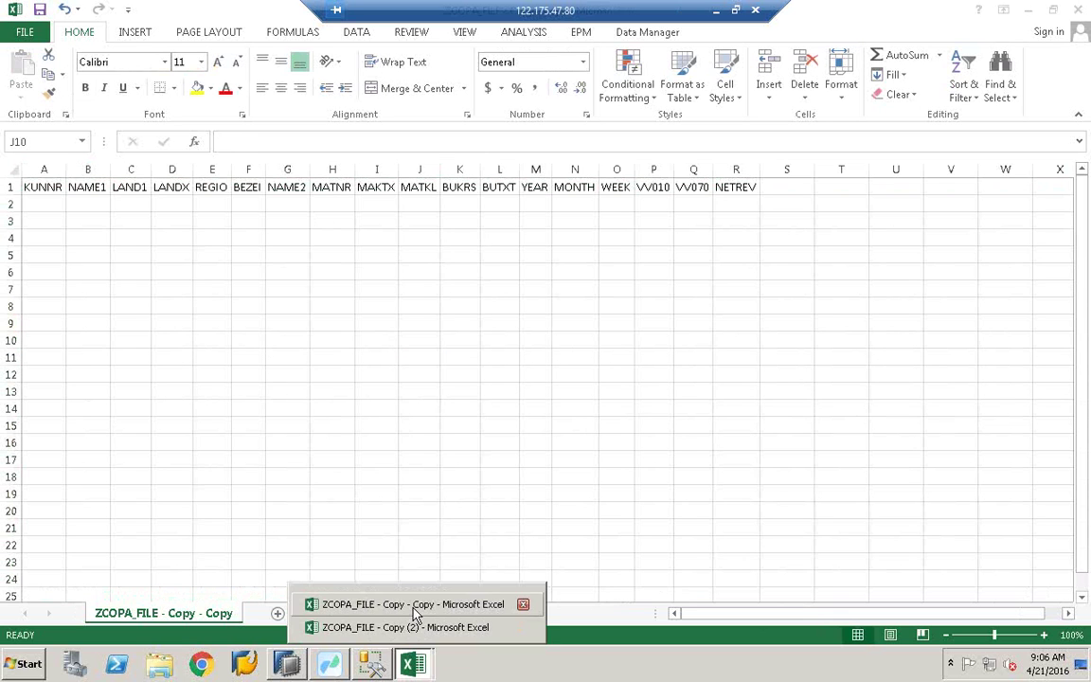
left_click(417, 611)
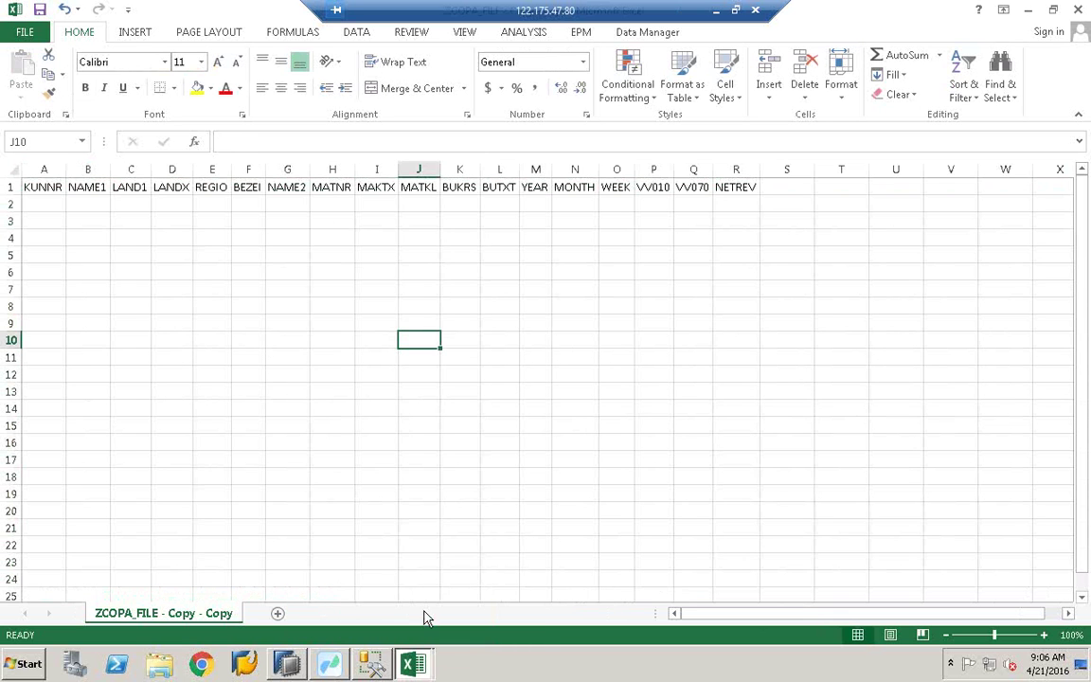
left_click(412, 663)
left_click(417, 626)
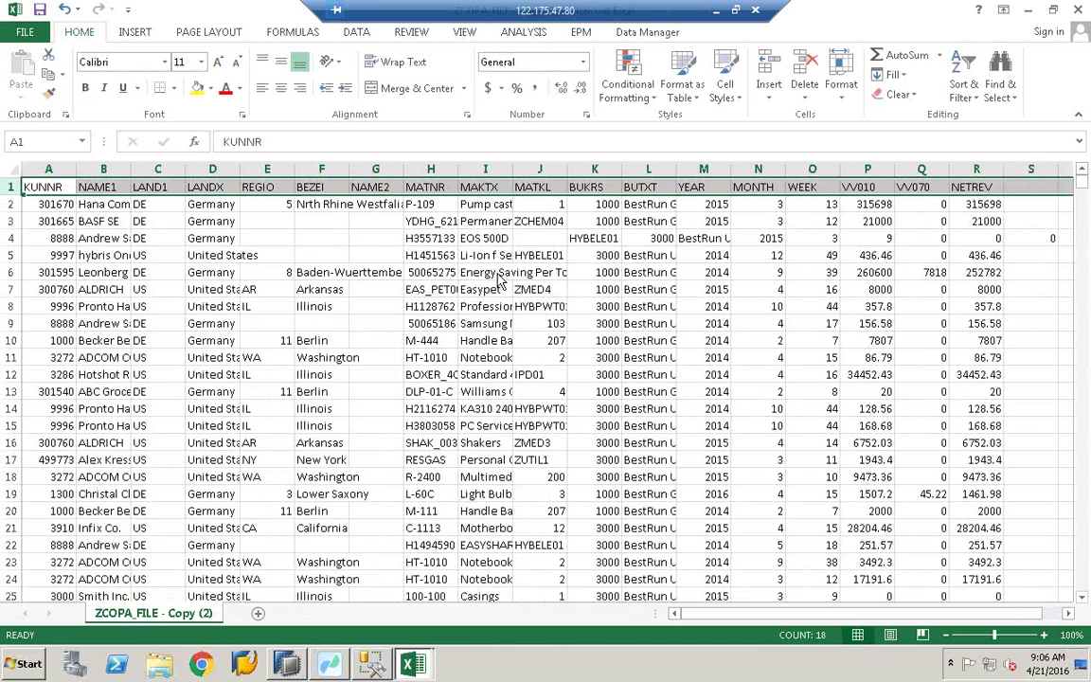
Step: Return to the header-only ZCOPA_FILE - Copy - Copy sheet and save it again in CSV format
key("ctrl+Tab")
left_click(332, 237)
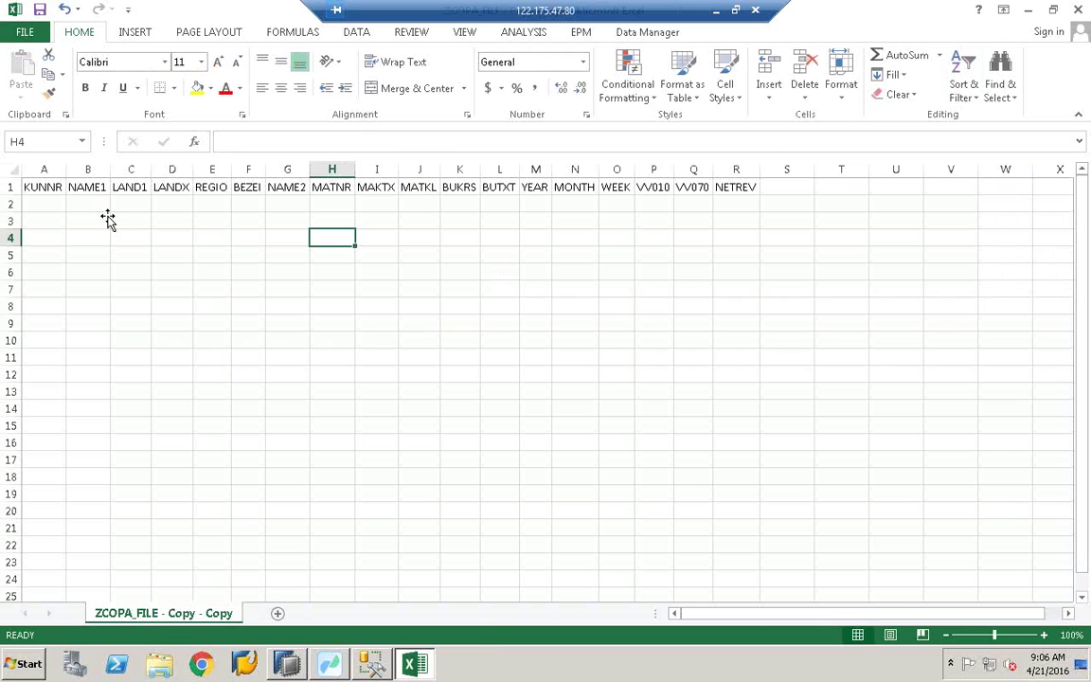
left_click(40, 11)
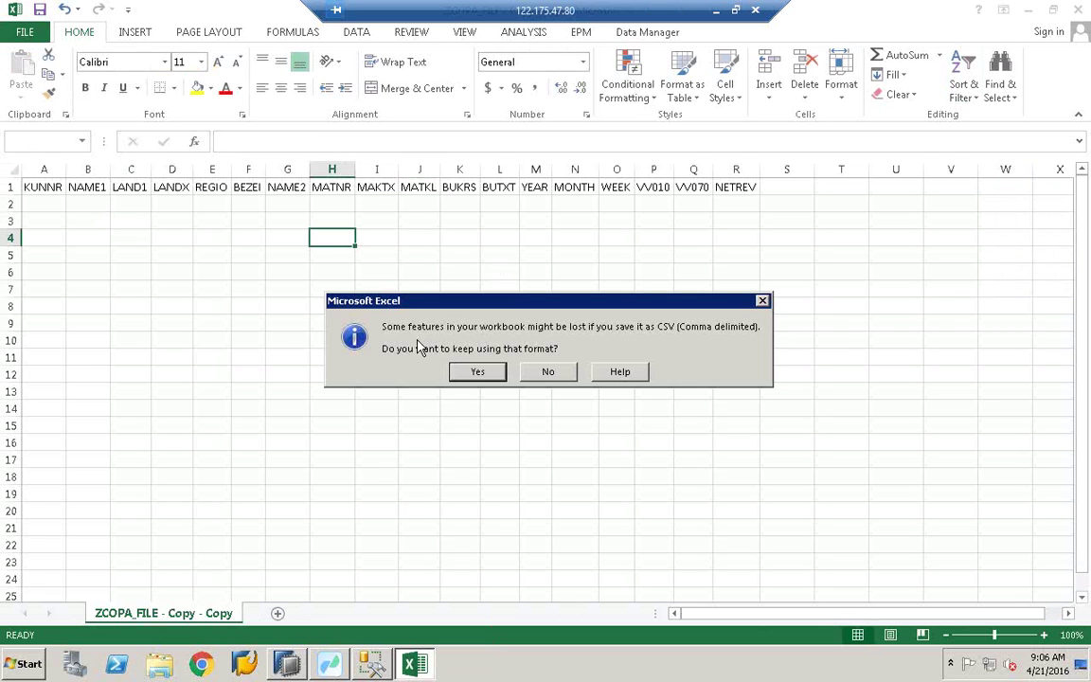
left_click(478, 372)
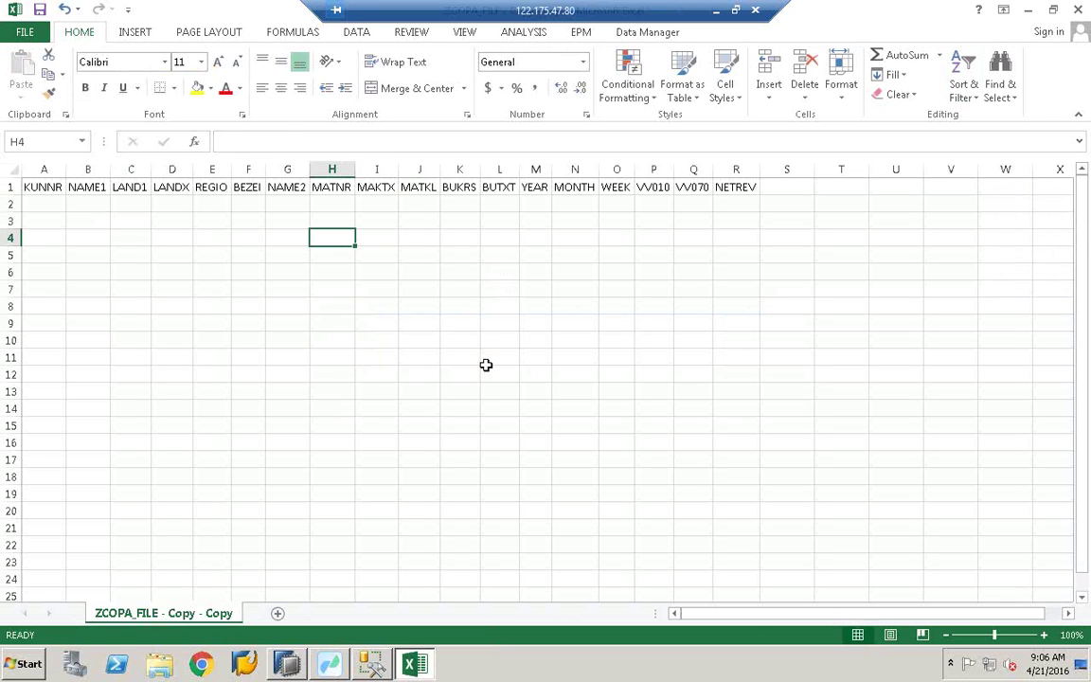
left_click(410, 319)
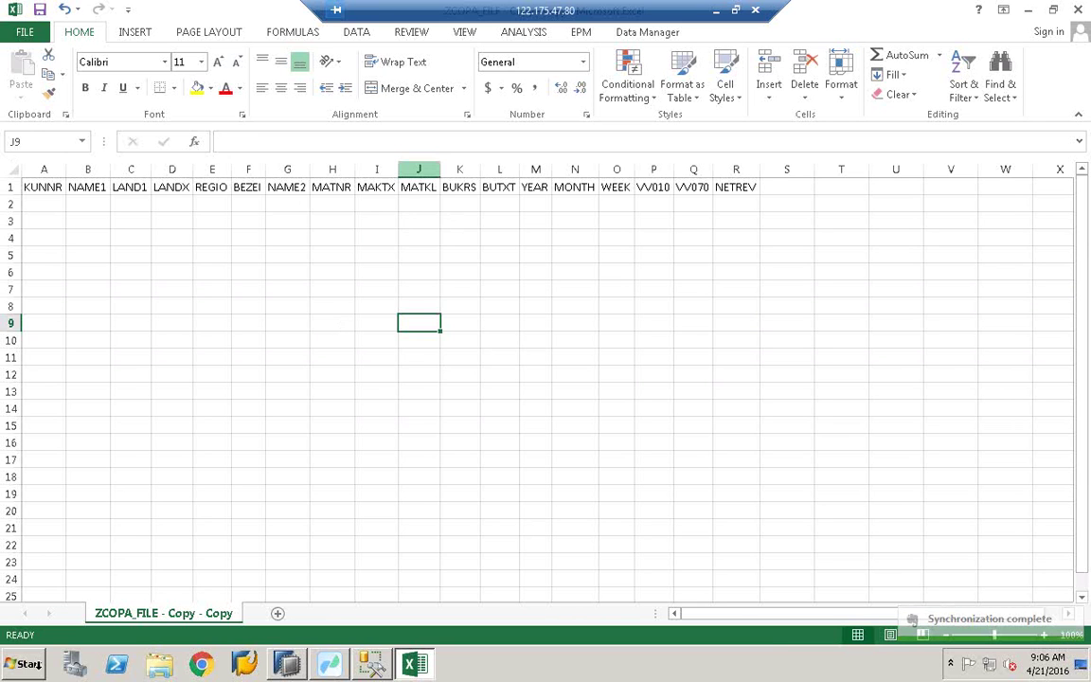
Step: Restore the remote session window and launch Remote Desktop Connection through an 'mstsc' search
left_click(736, 9)
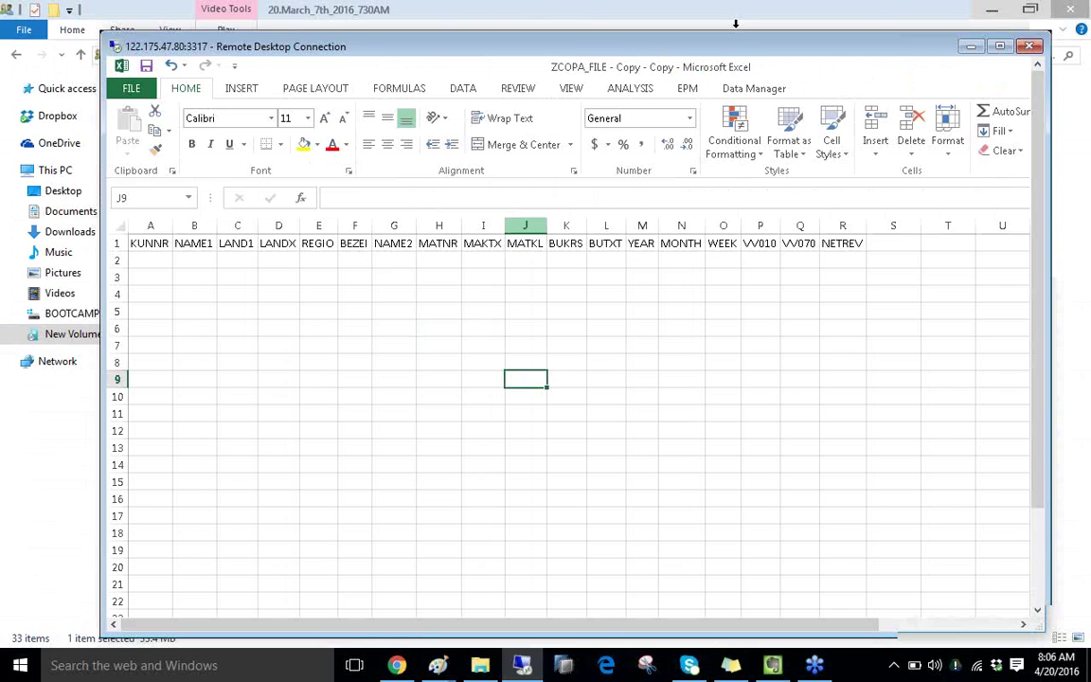
double_click(734, 21)
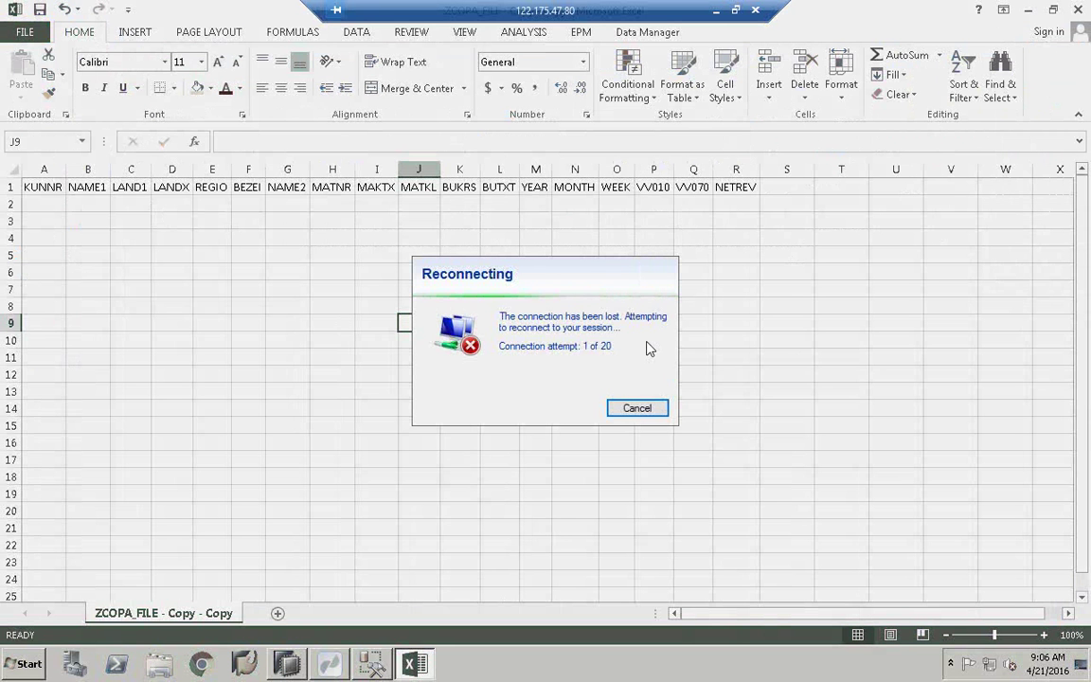
left_click(735, 9)
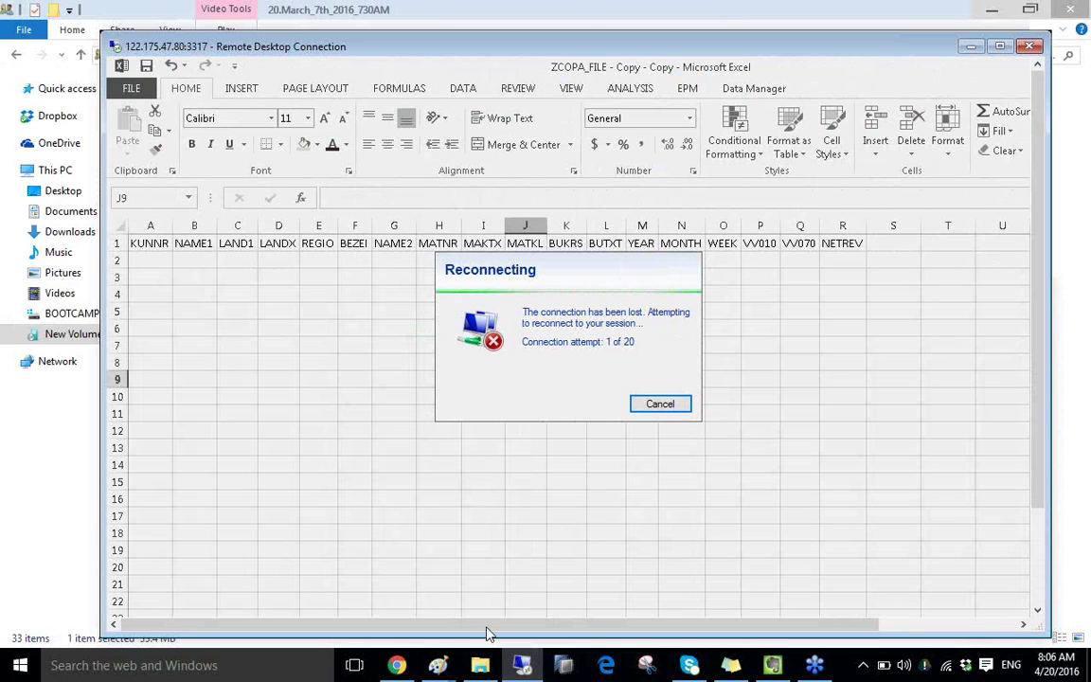
key("super+s")
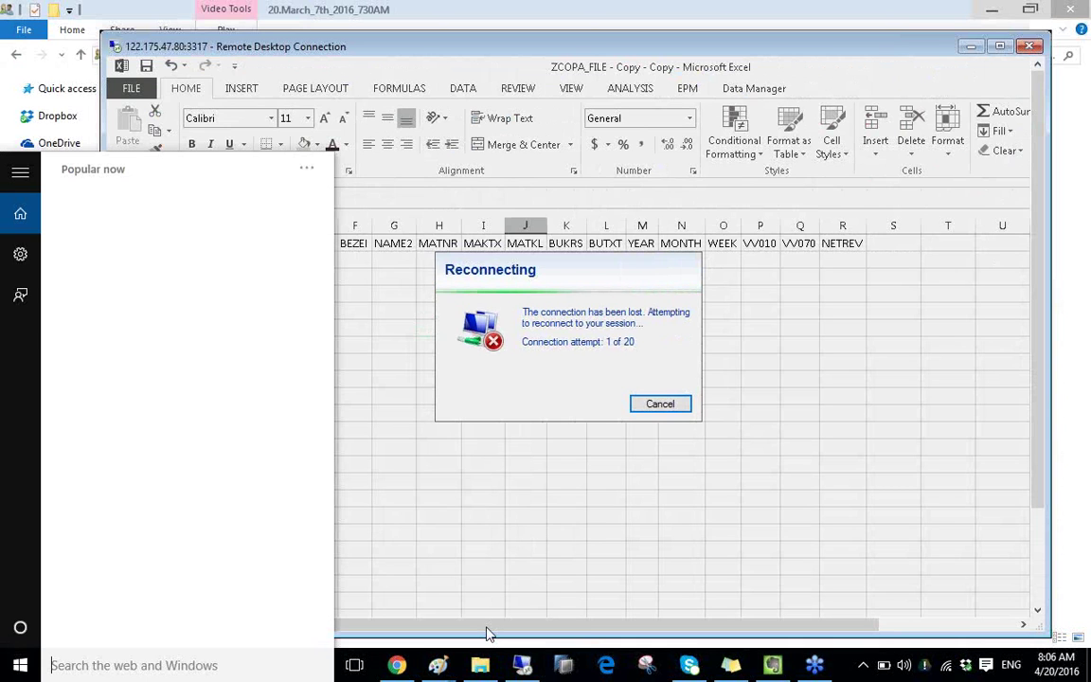
type("mstsc")
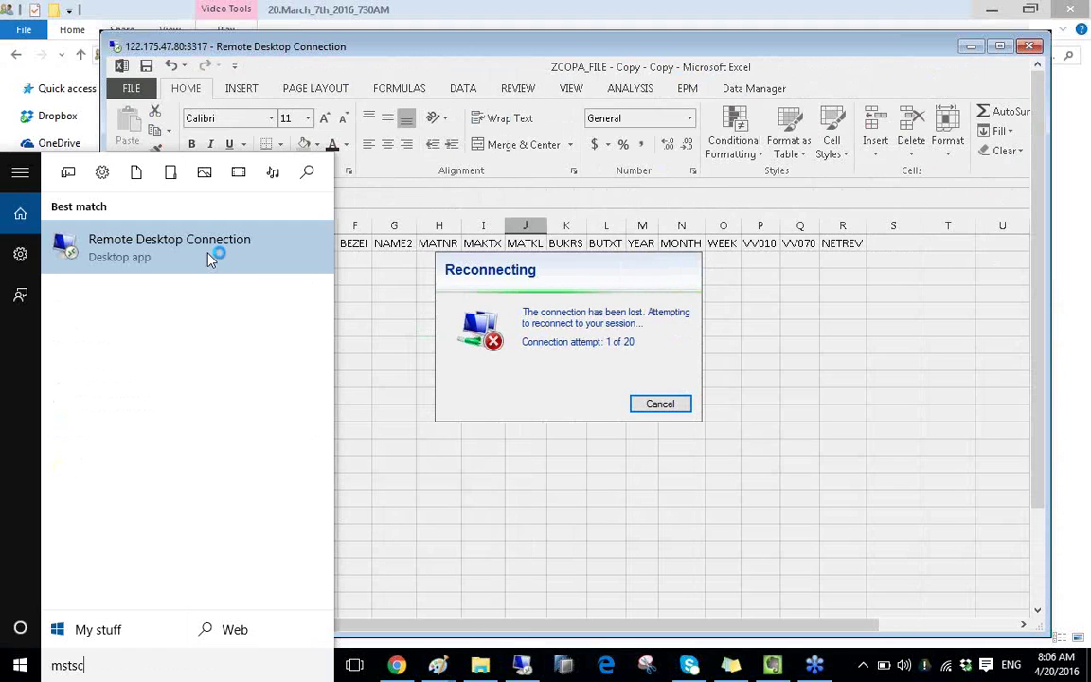
left_click(211, 259)
Step: Reconnect to the 122.175.47.80:3317 server and bring forward the resulting can't-connect error
left_click(593, 307)
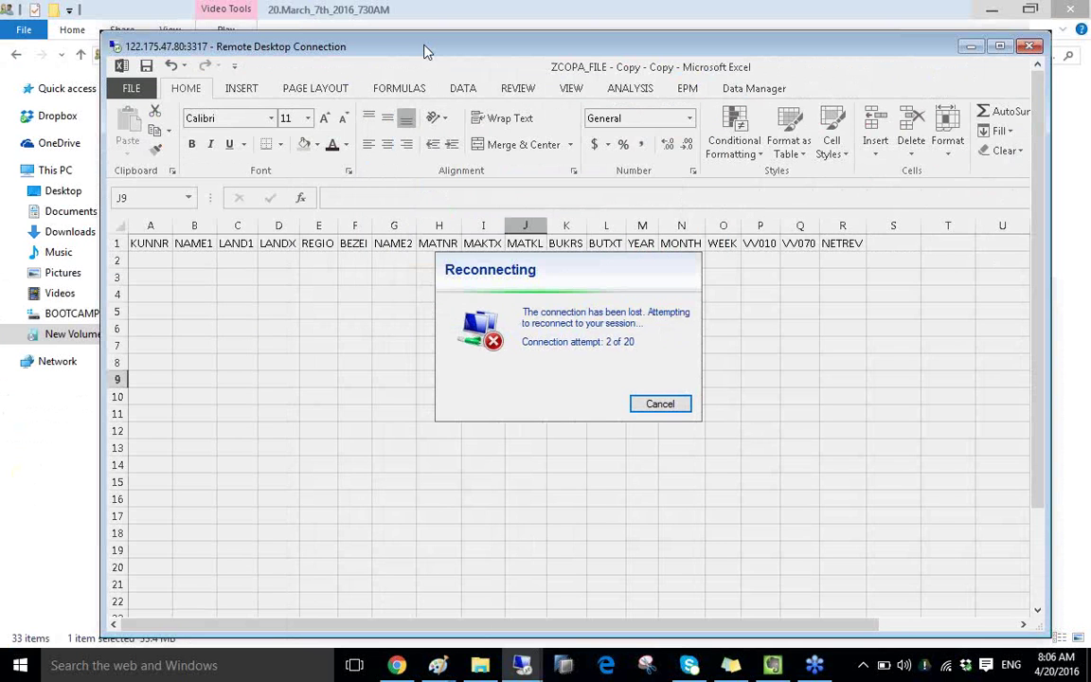
double_click(511, 45)
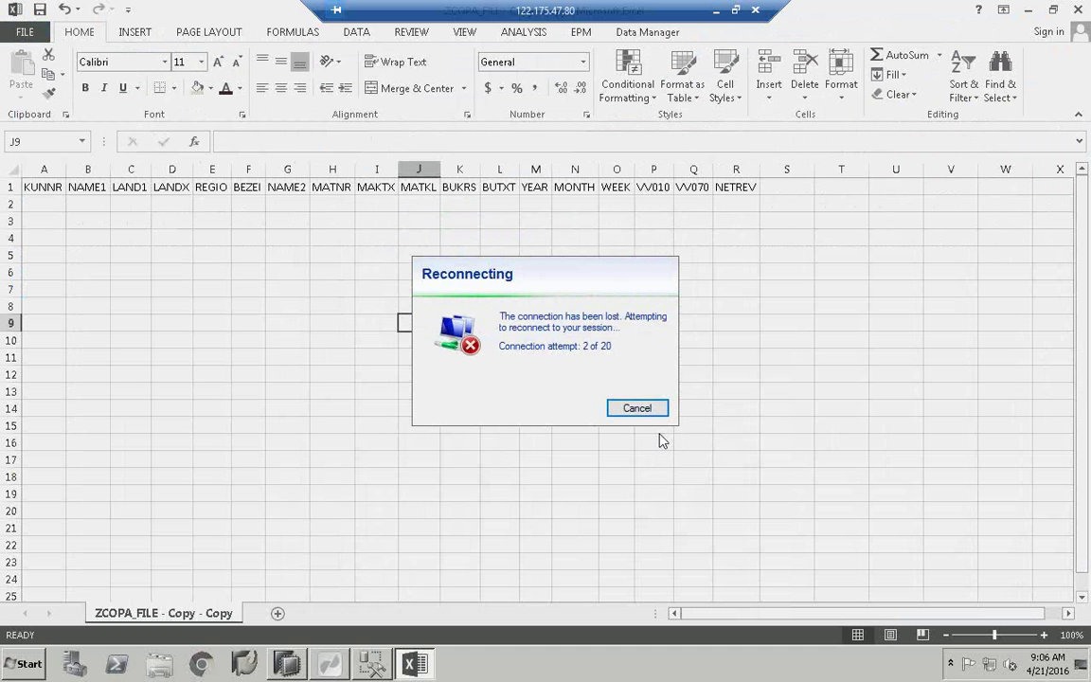
left_click(735, 10)
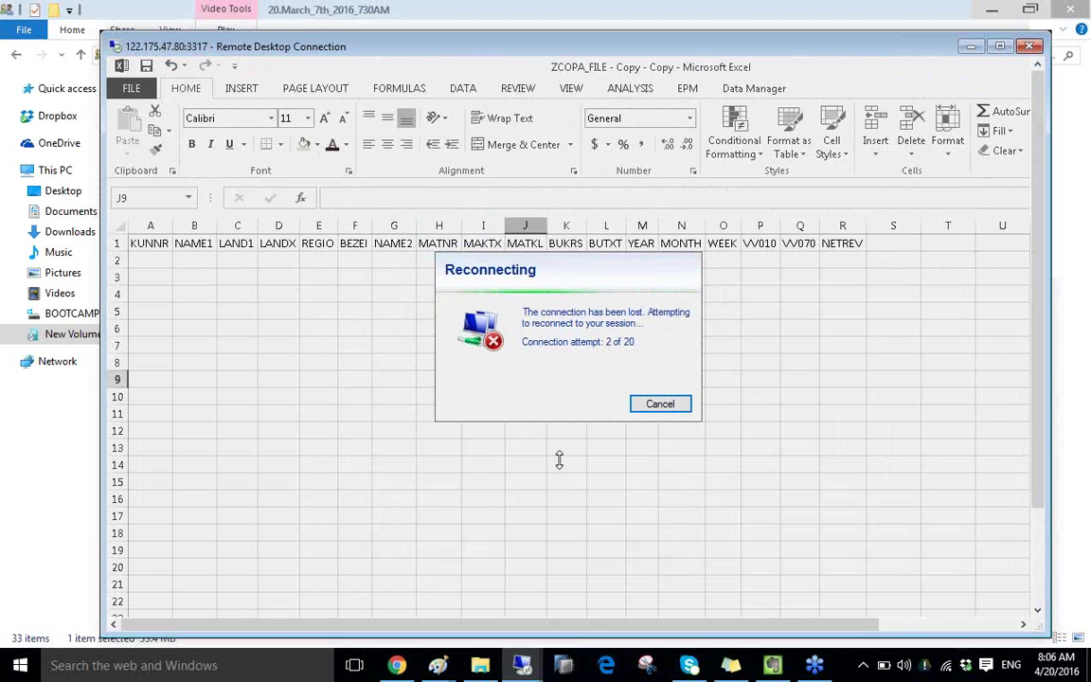
mouse_move(522, 665)
left_click(609, 549)
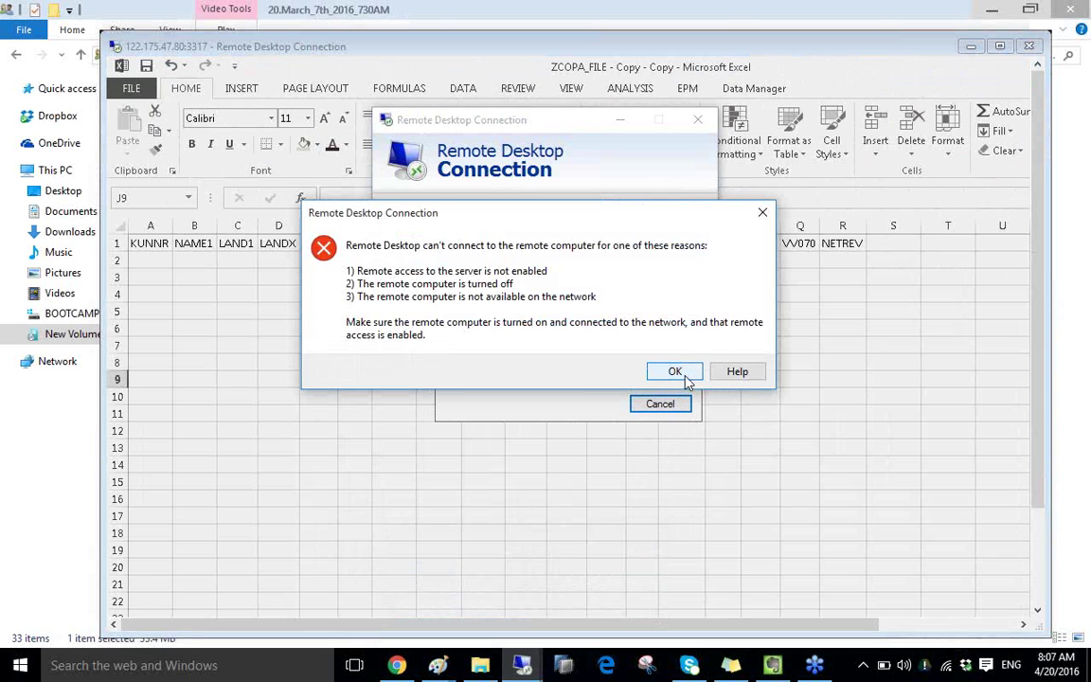
Step: Dismiss the can't-connect error, retry the connection, and dismiss the second failure
left_click(674, 371)
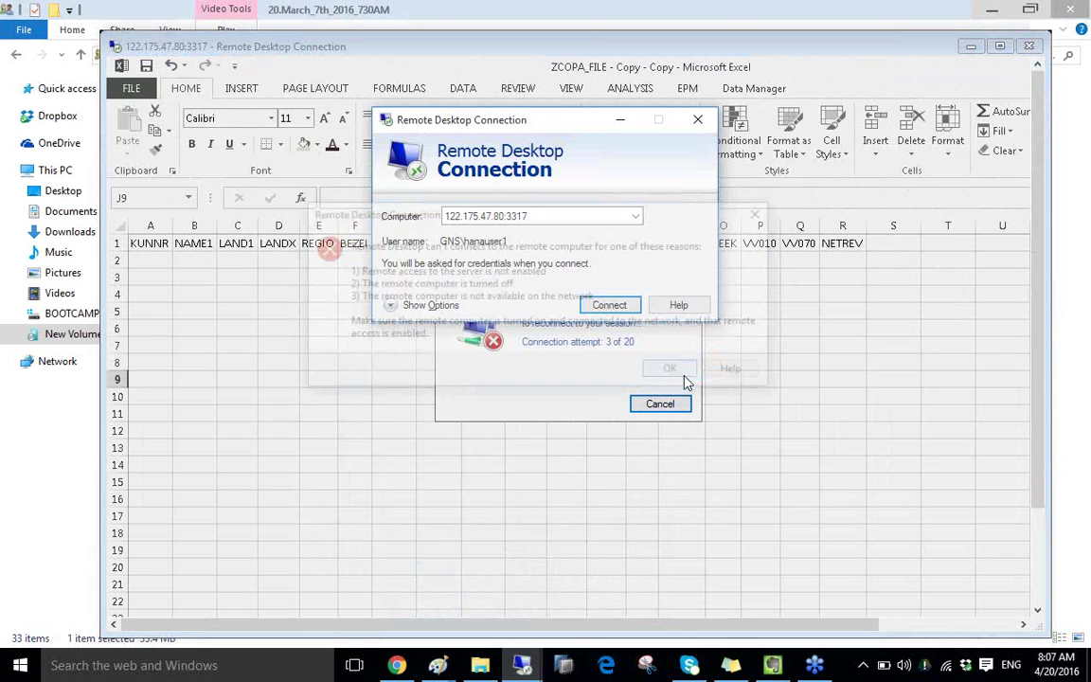
left_click(606, 306)
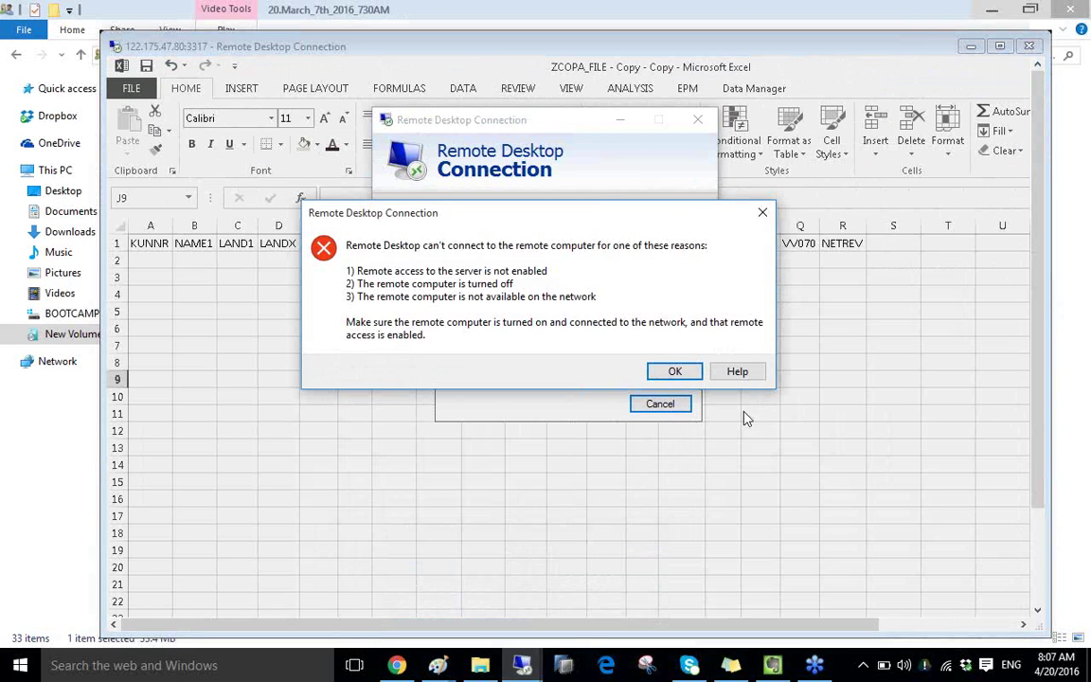
left_click(673, 371)
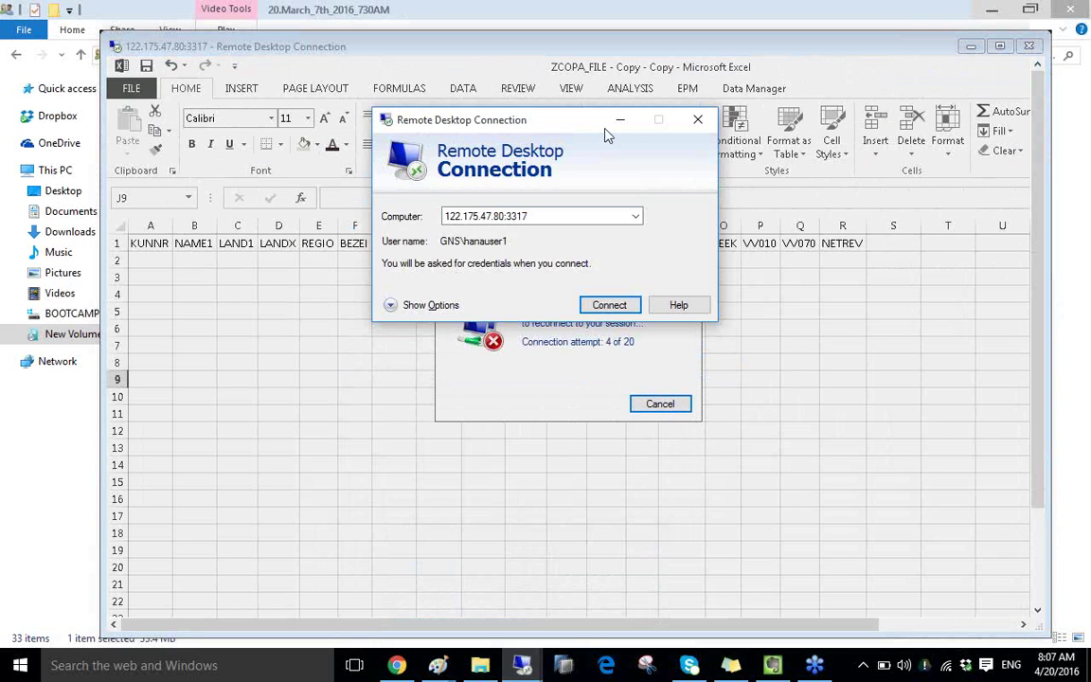
Step: Cancel reconnecting to close the lost session, then bring up the open Paint windows
double_click(701, 49)
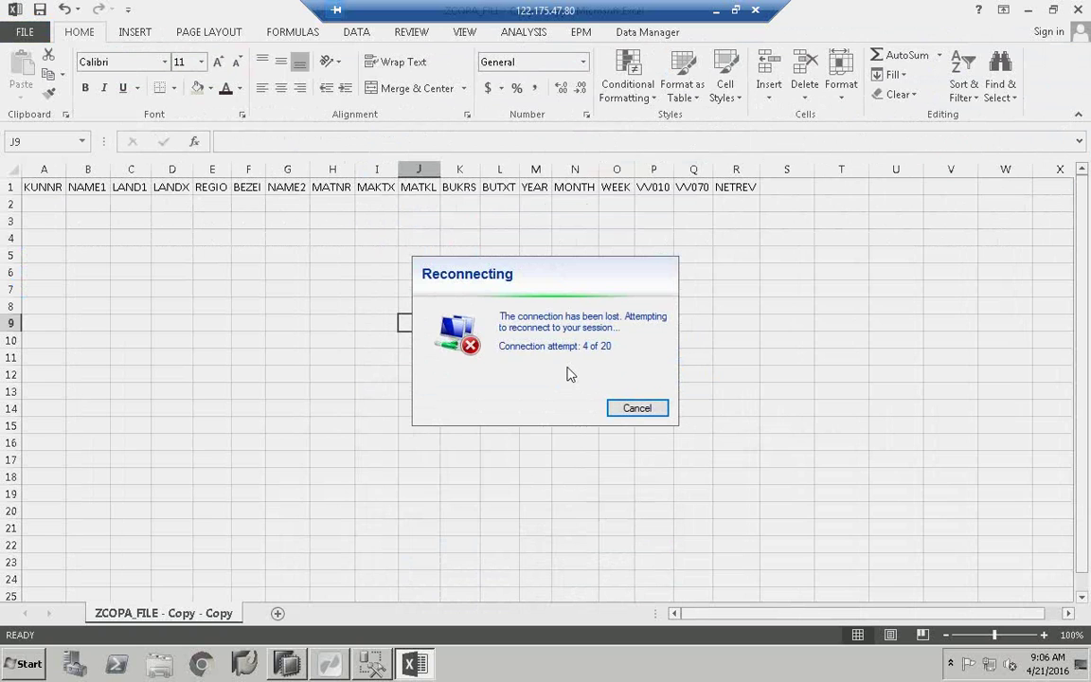
left_click(638, 408)
mouse_move(399, 663)
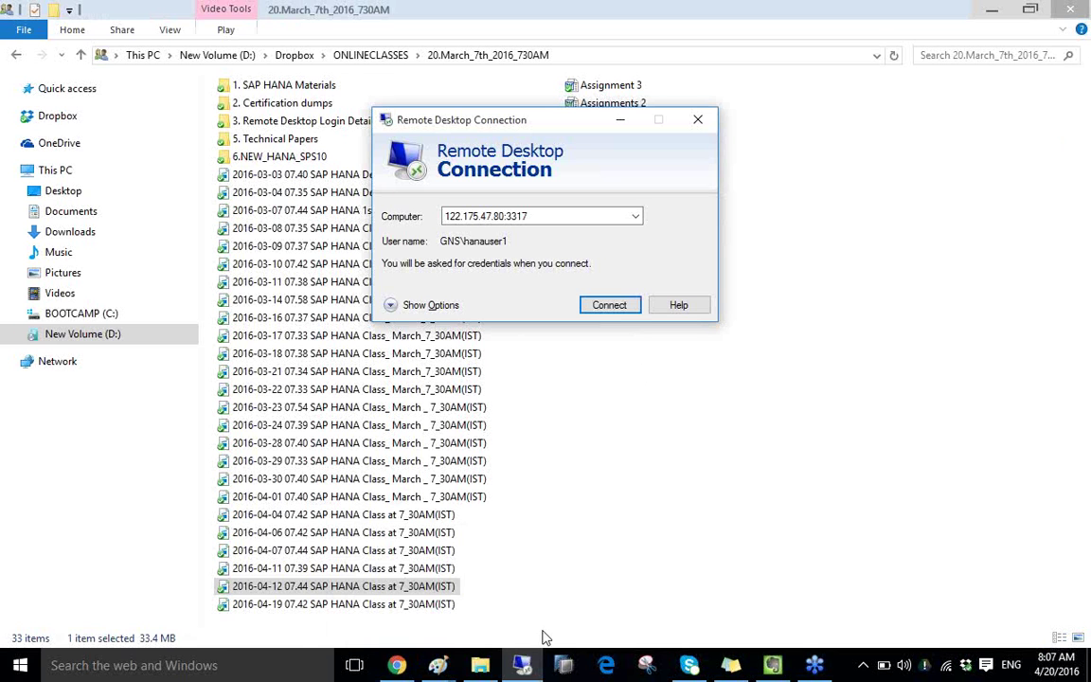
left_click(438, 665)
Step: Bring the Untitled Paint window forward and launch Remote Desktop Connection via an 'mstsc' search
left_click(512, 585)
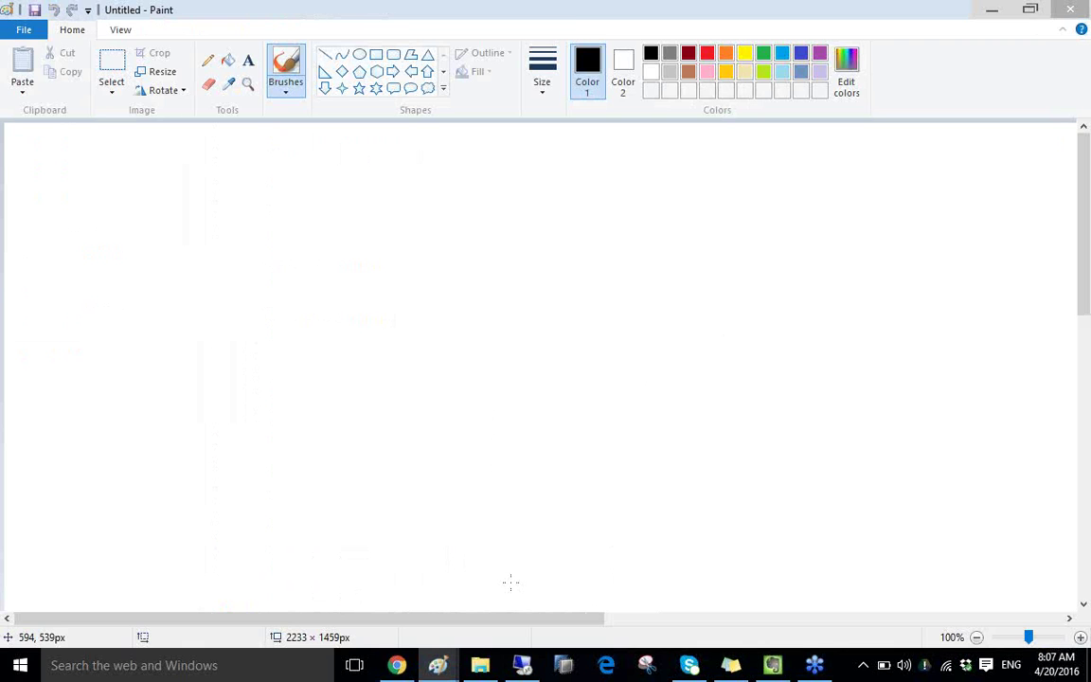
left_click(153, 665)
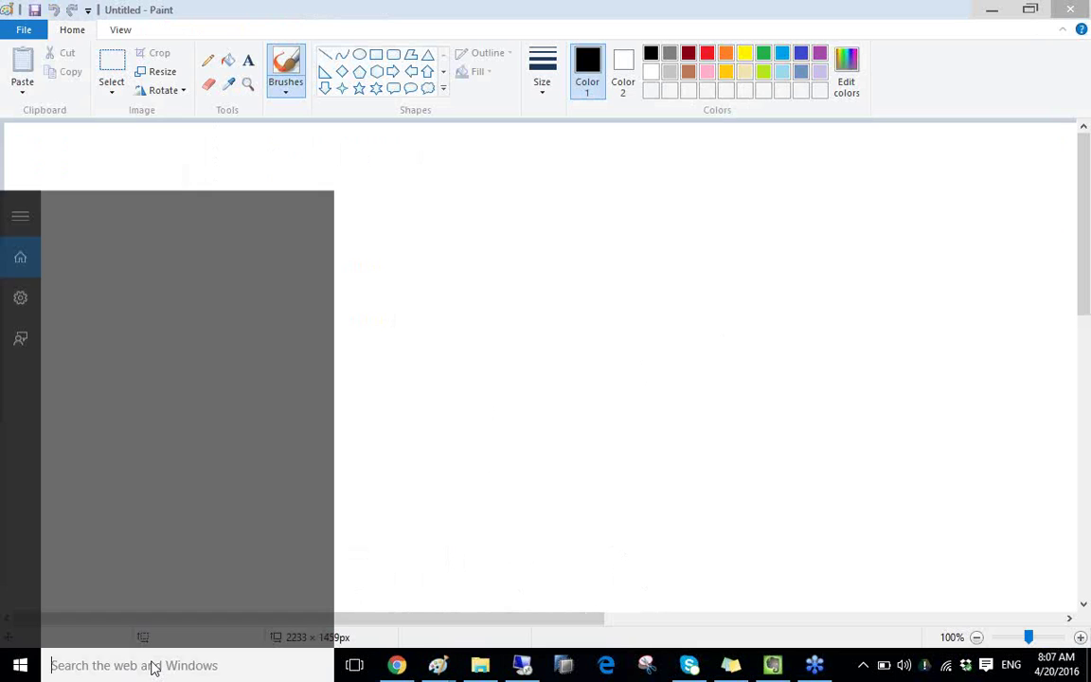
type("mstsc")
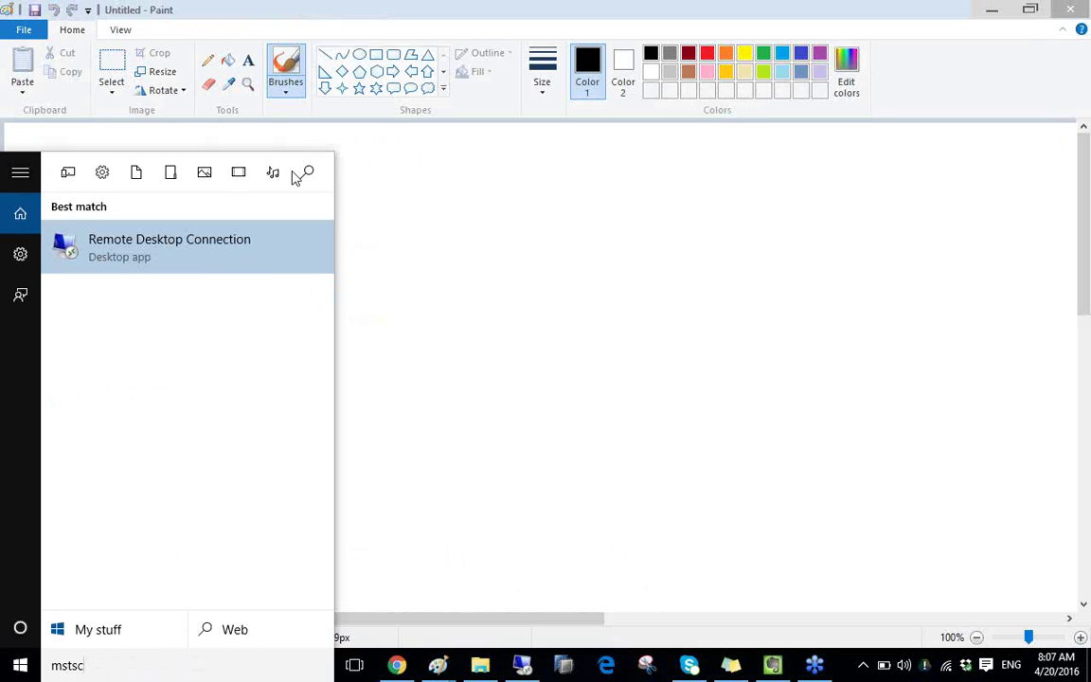
left_click(170, 244)
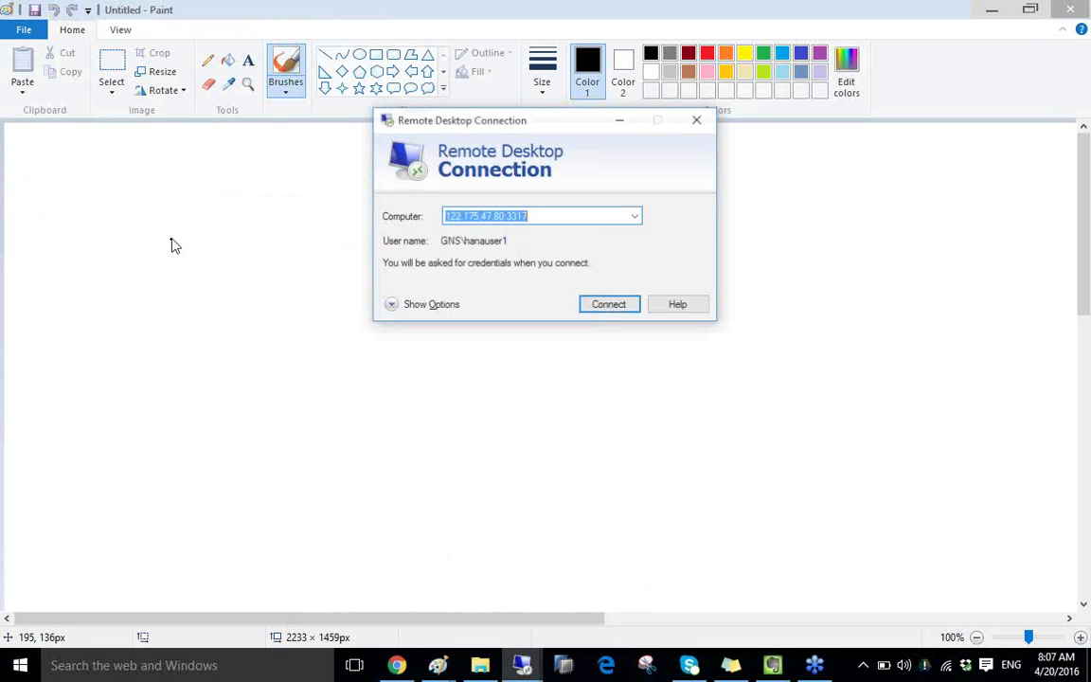
Step: Try connecting to 122.175.47.80:3317, dismiss the failure error, and close the connection window
left_click(622, 311)
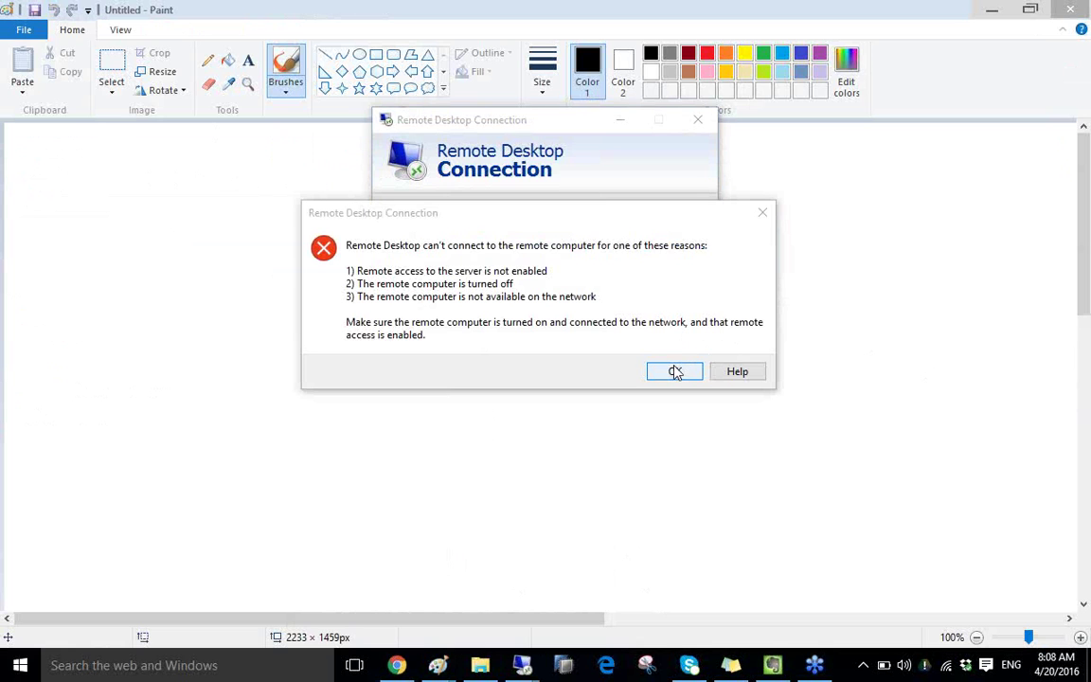
left_click(674, 371)
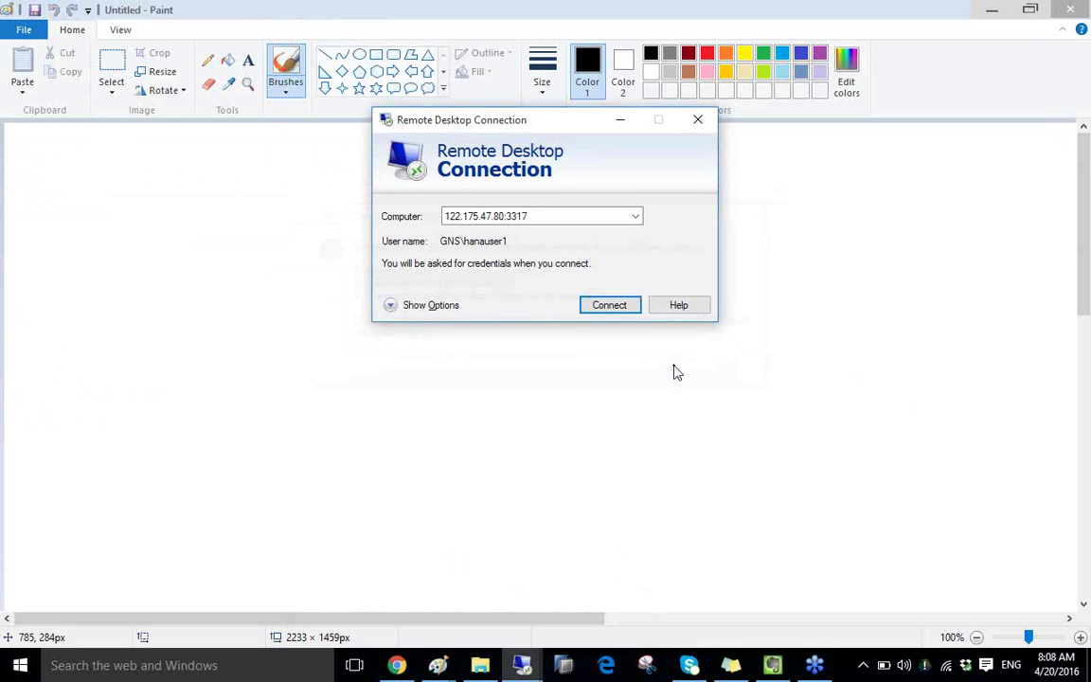
left_click(701, 126)
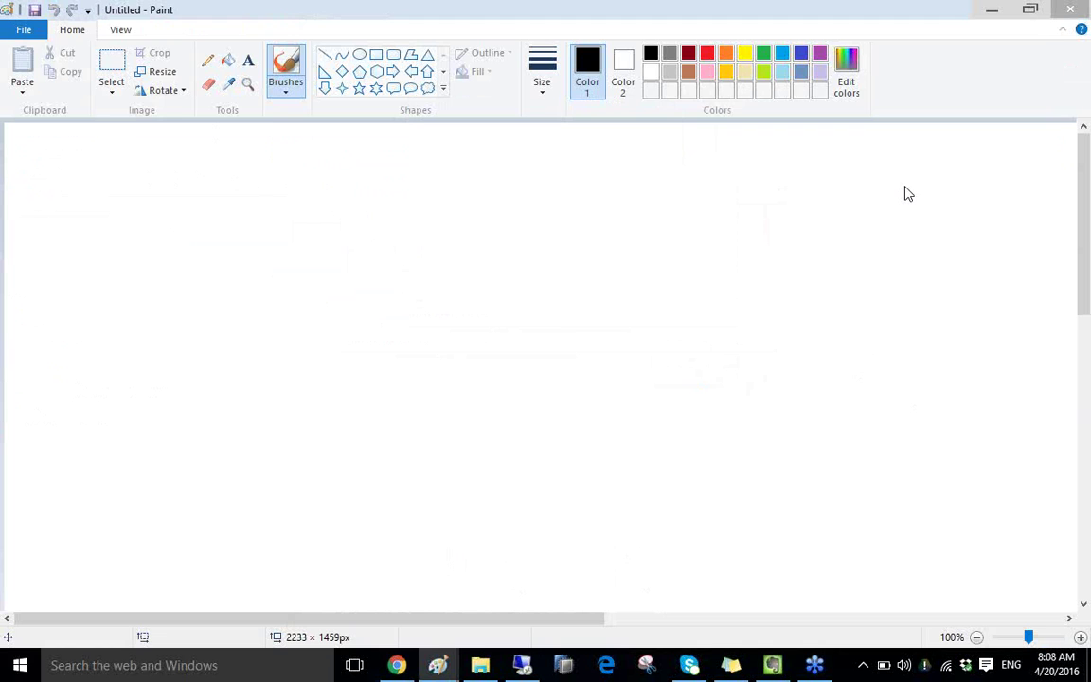
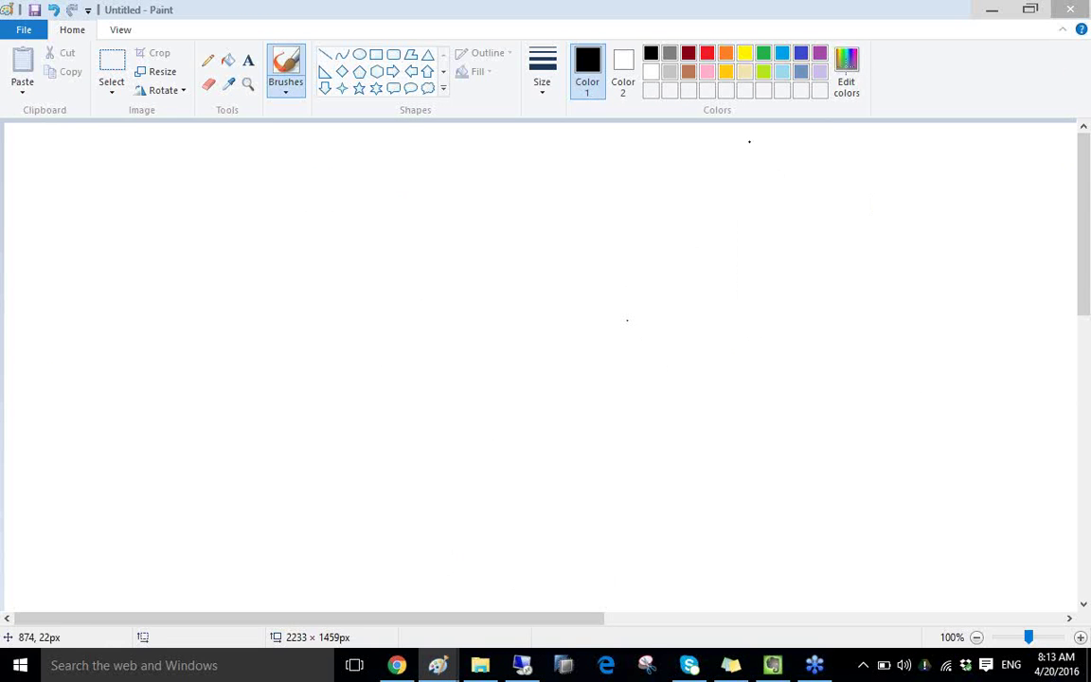
Step: Launch Remote Desktop Connection via mstsc and sign in to 122.175.47.80 with the account password
key("super+s")
type("mstsc")
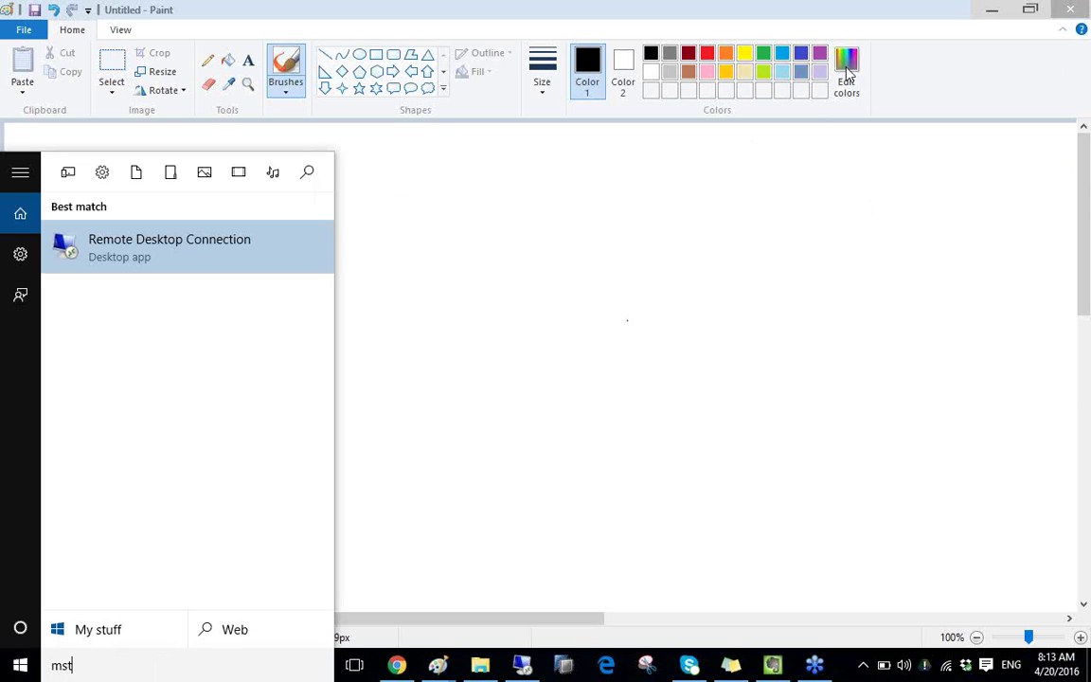
left_click(159, 254)
left_click(604, 306)
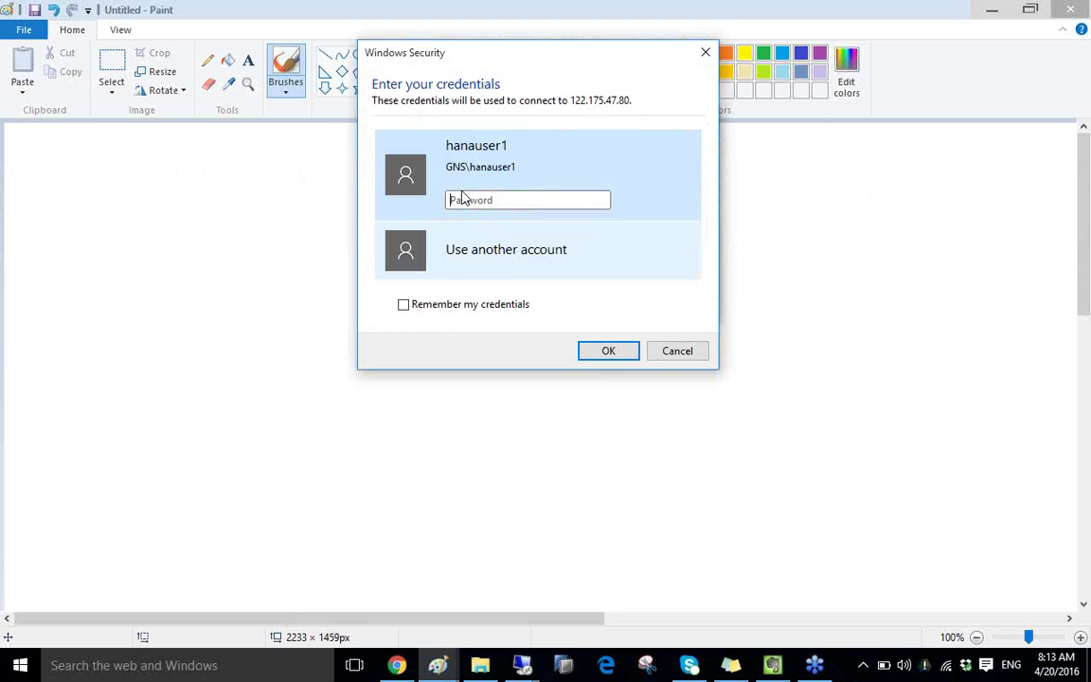
left_click(461, 196)
type("*********")
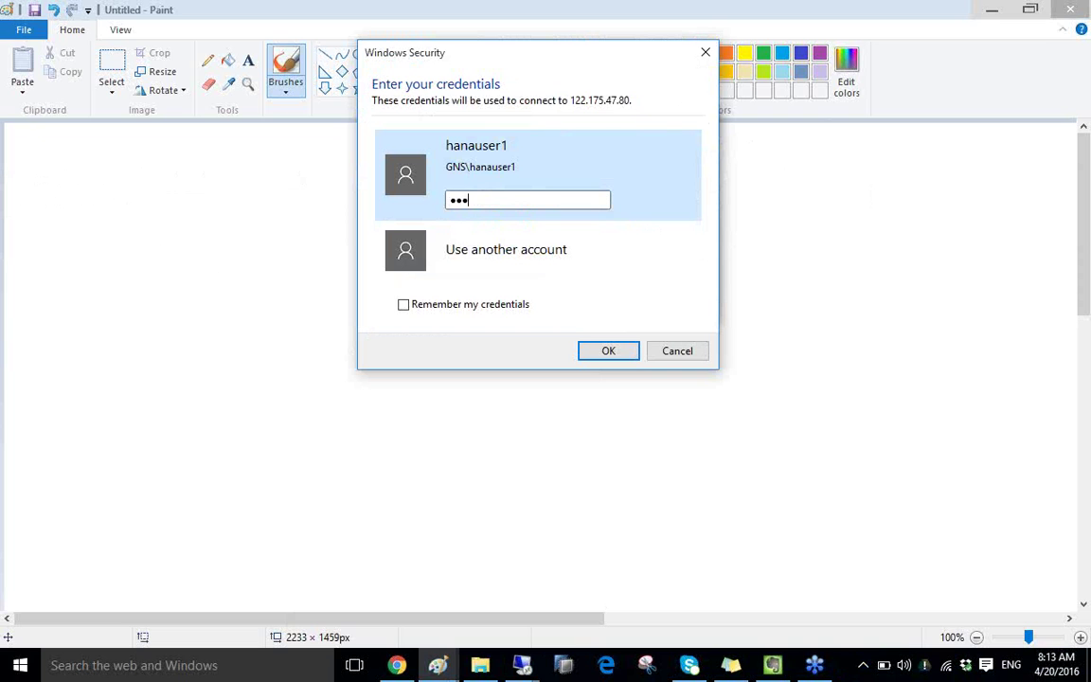
key("Return")
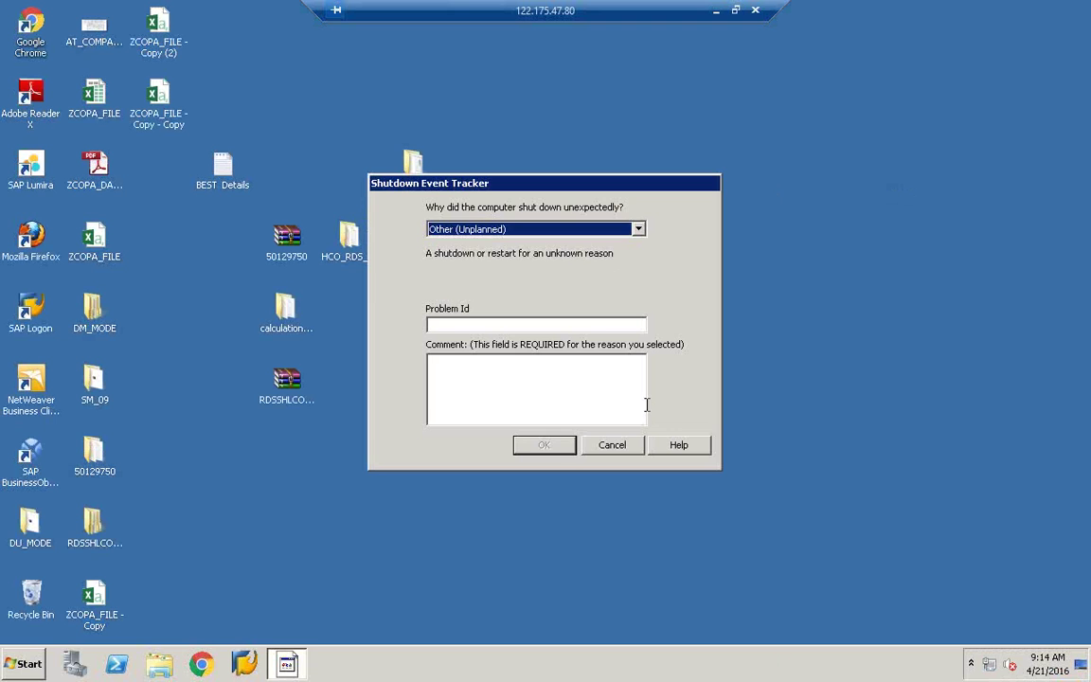
Step: Submit the Shutdown Event Tracker with comment 'sawqw' and Problem Id 'wqqw'
left_click(646, 404)
type("sawqw")
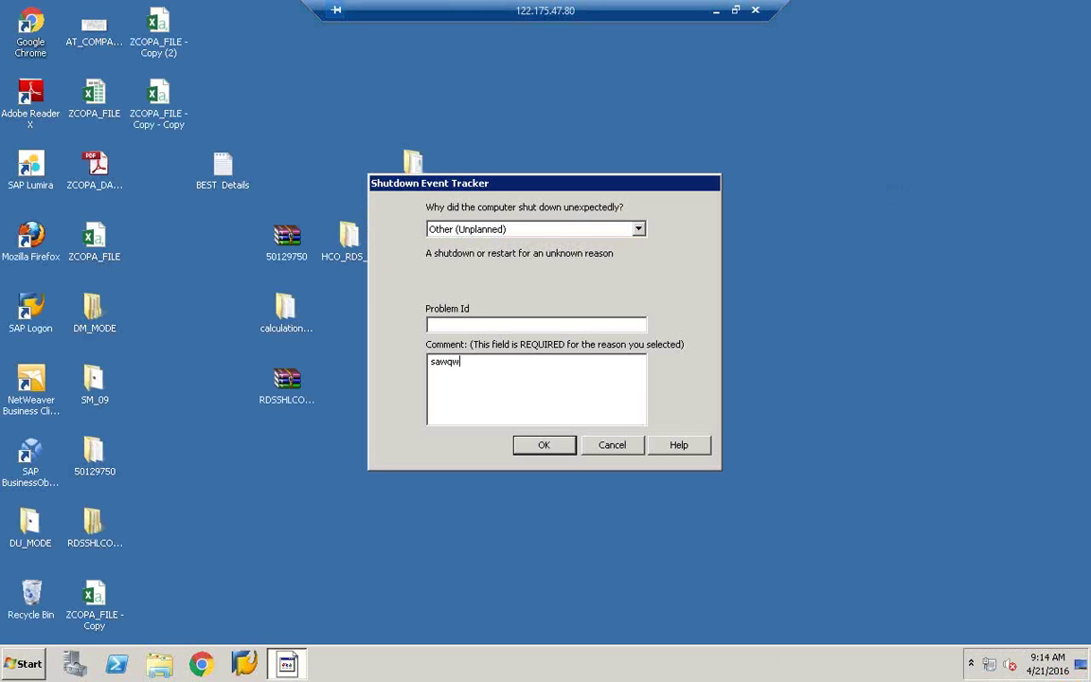
left_click(535, 325)
type("wqqw")
left_click(545, 445)
Step: Refresh the desktop and start Data Services Workbench from the Start menu
right_click(646, 183)
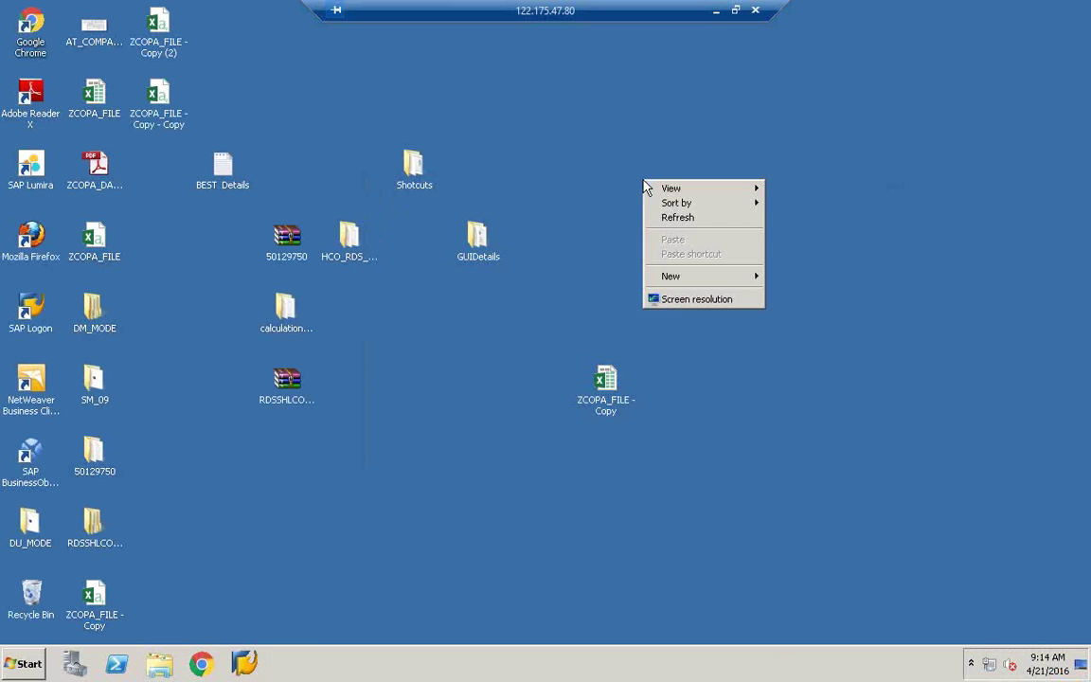
left_click(702, 221)
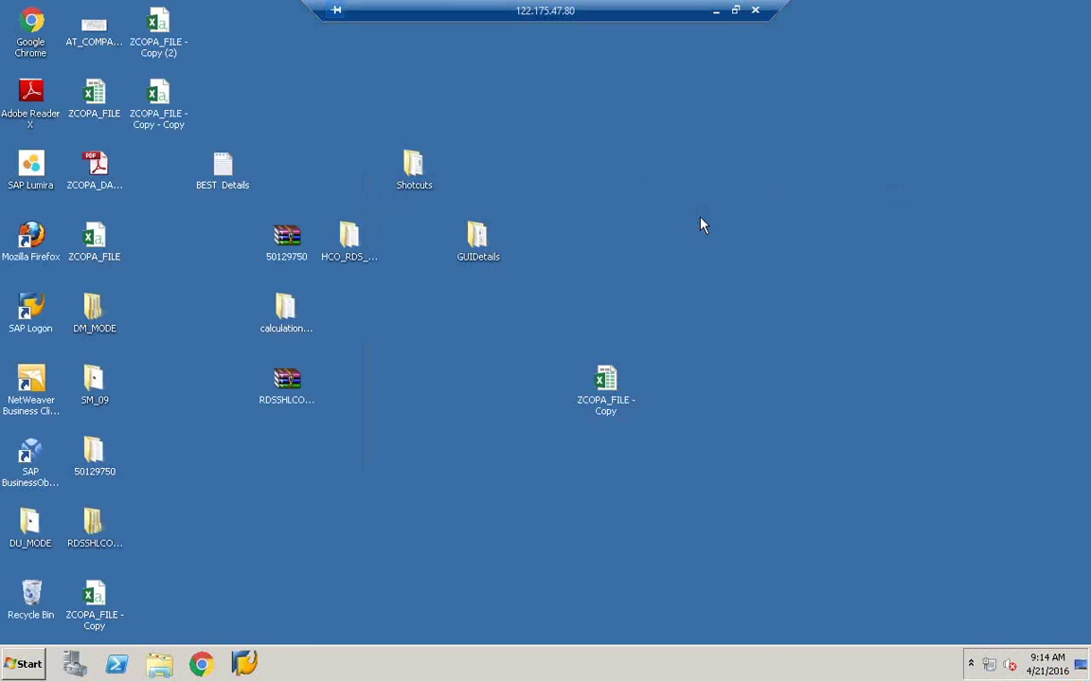
left_click(24, 663)
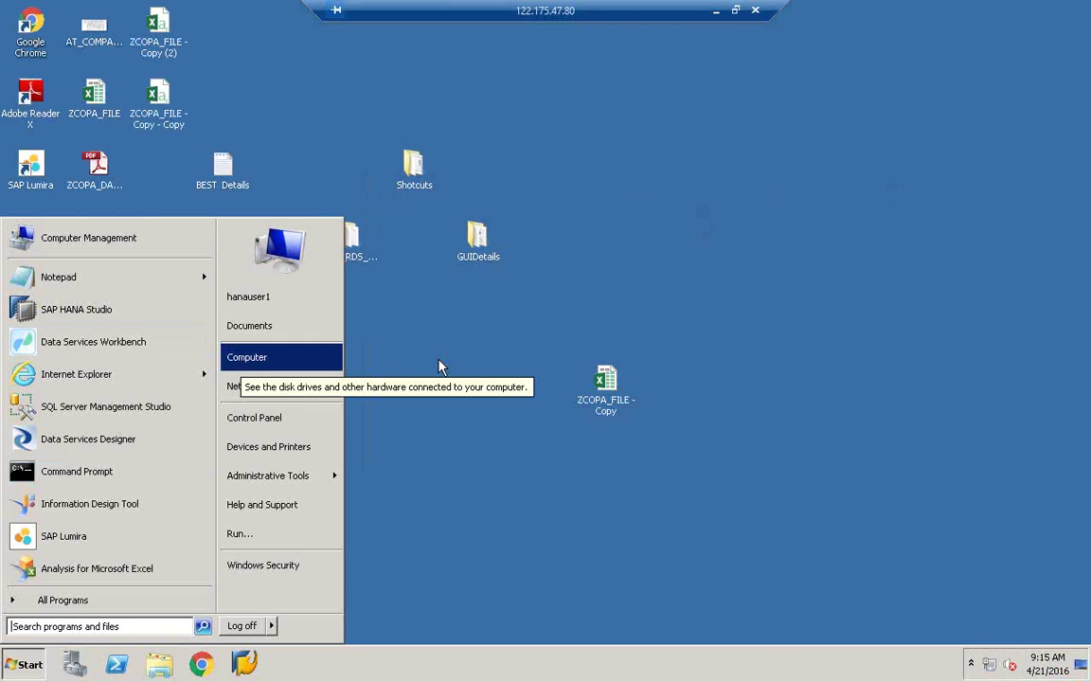
right_click(541, 373)
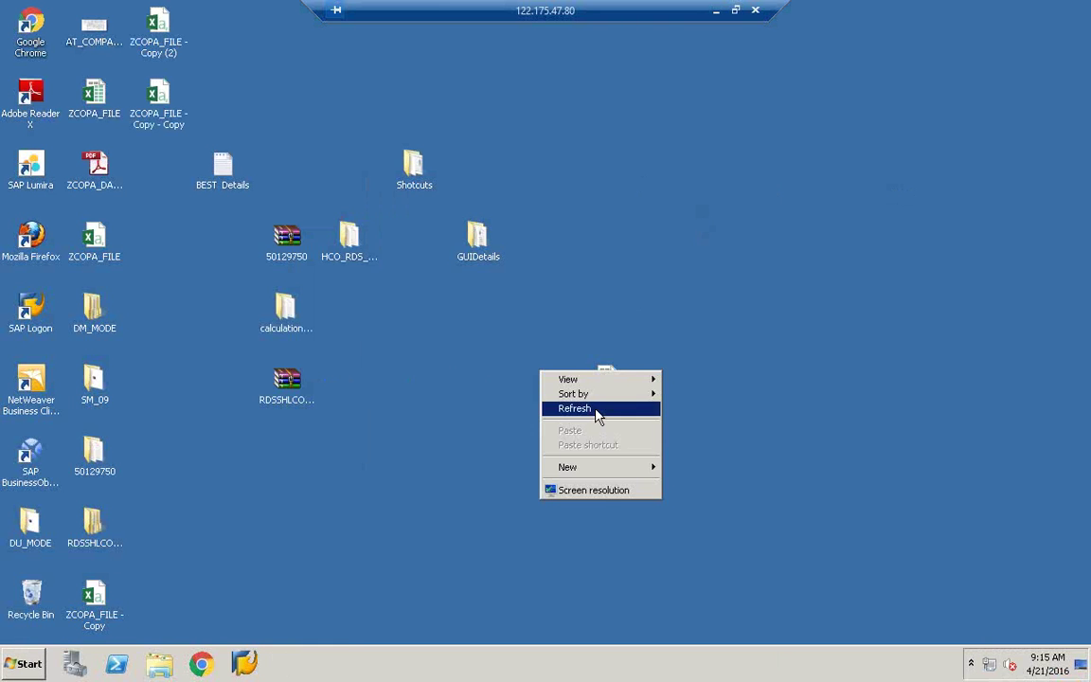
left_click(594, 417)
left_click(25, 663)
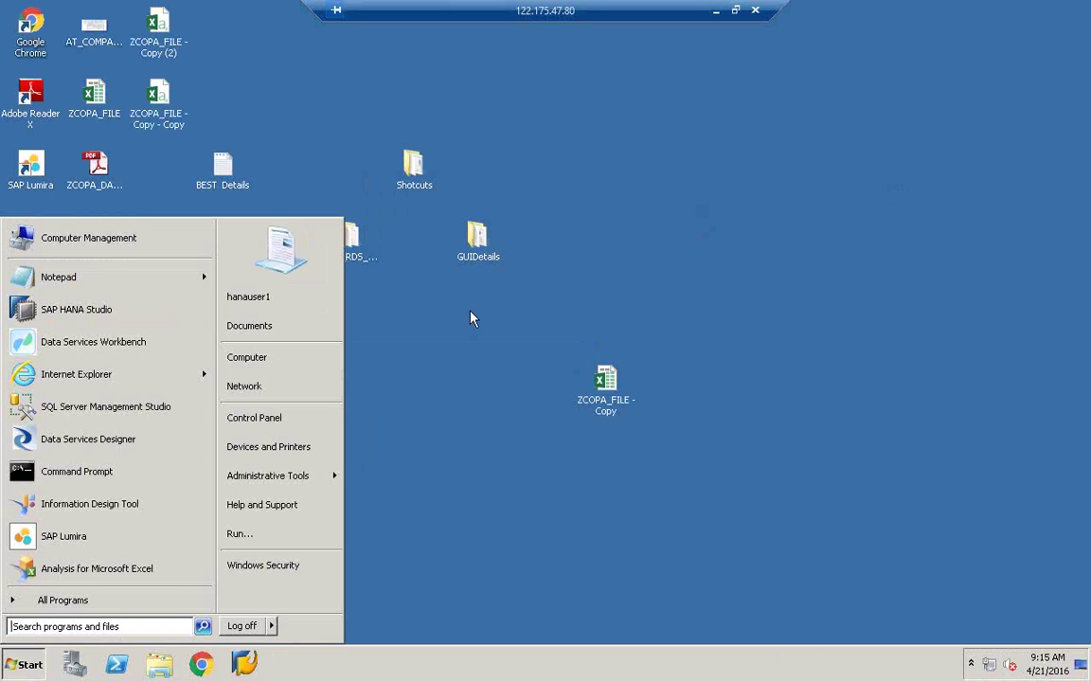
left_click(283, 444)
key("super")
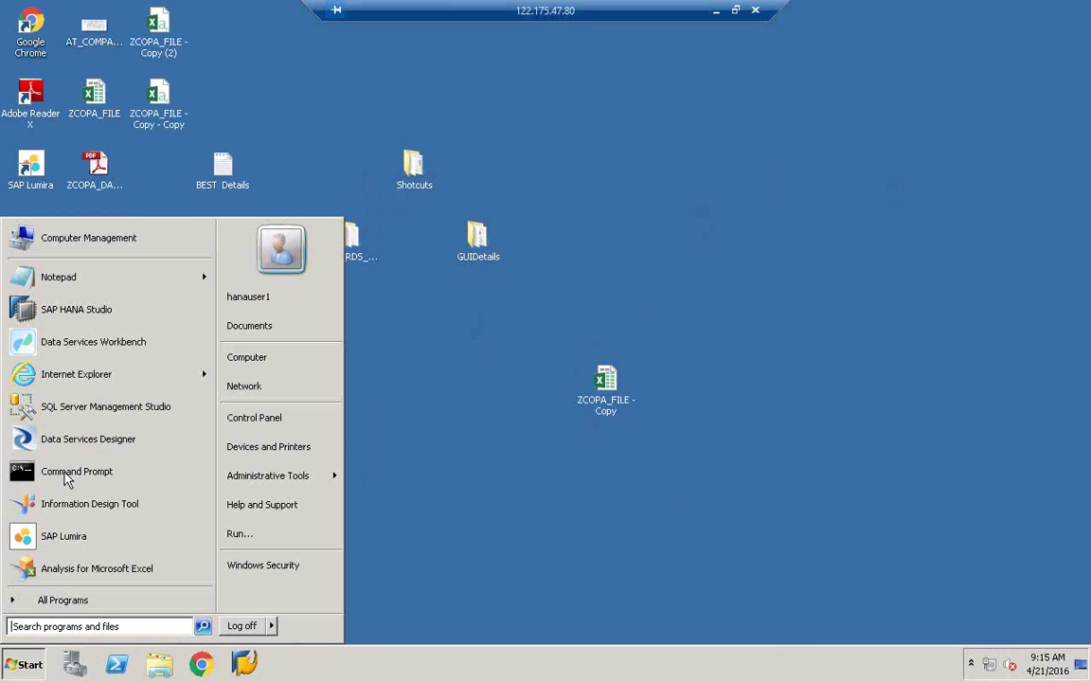
left_click(76, 345)
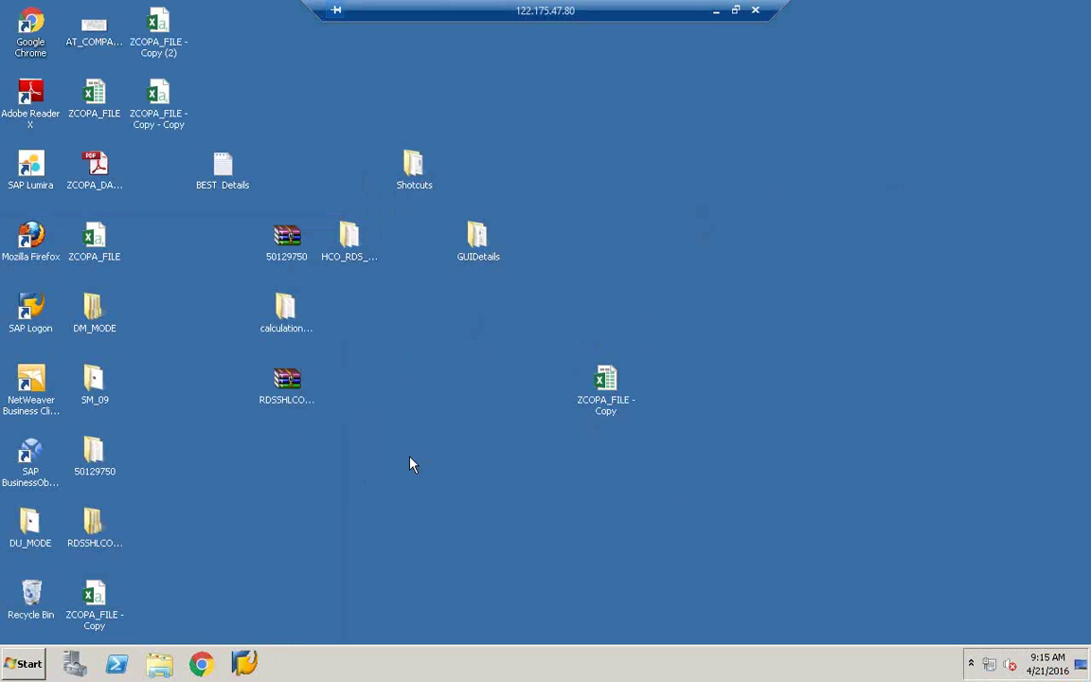
Step: Check Task Manager, close it, and refresh the remote desktop
right_click(437, 670)
left_click(499, 617)
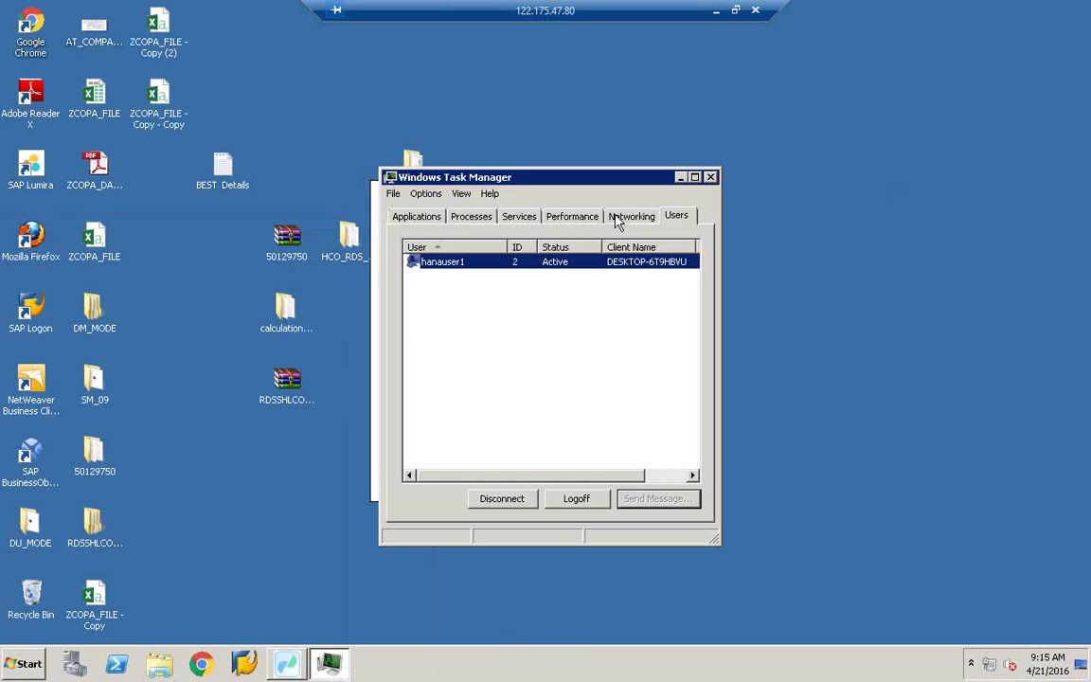
left_click(713, 178)
right_click(511, 74)
left_click(544, 110)
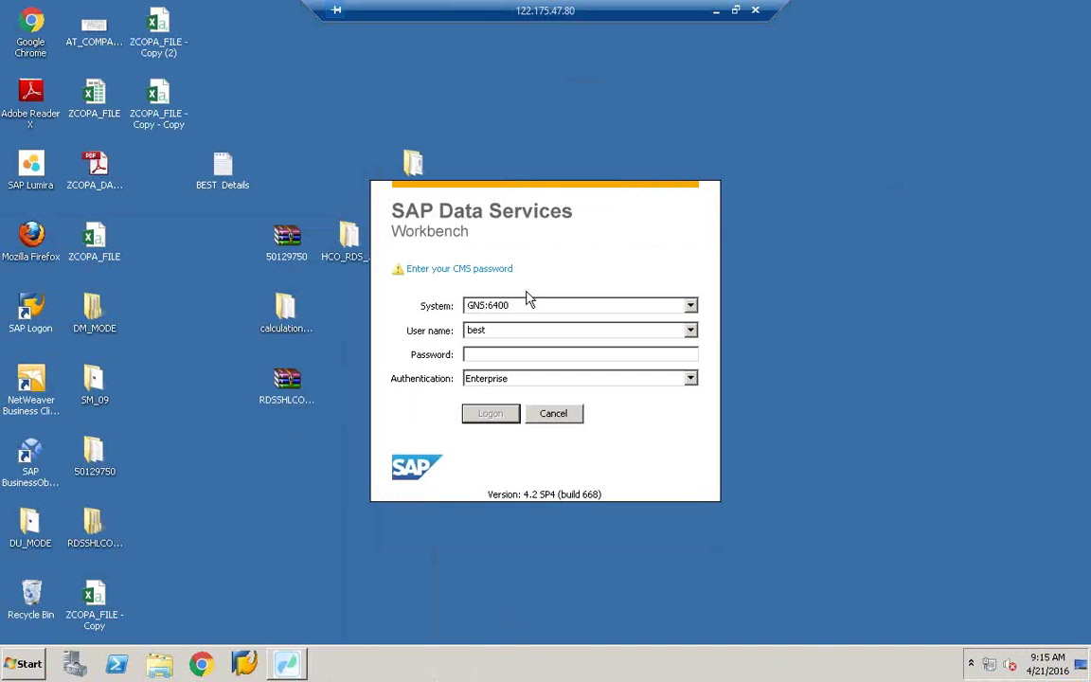
Step: Submit the Workbench logon password for GNS:6400, then start SAP HANA Studio from the Start menu
left_click(502, 355)
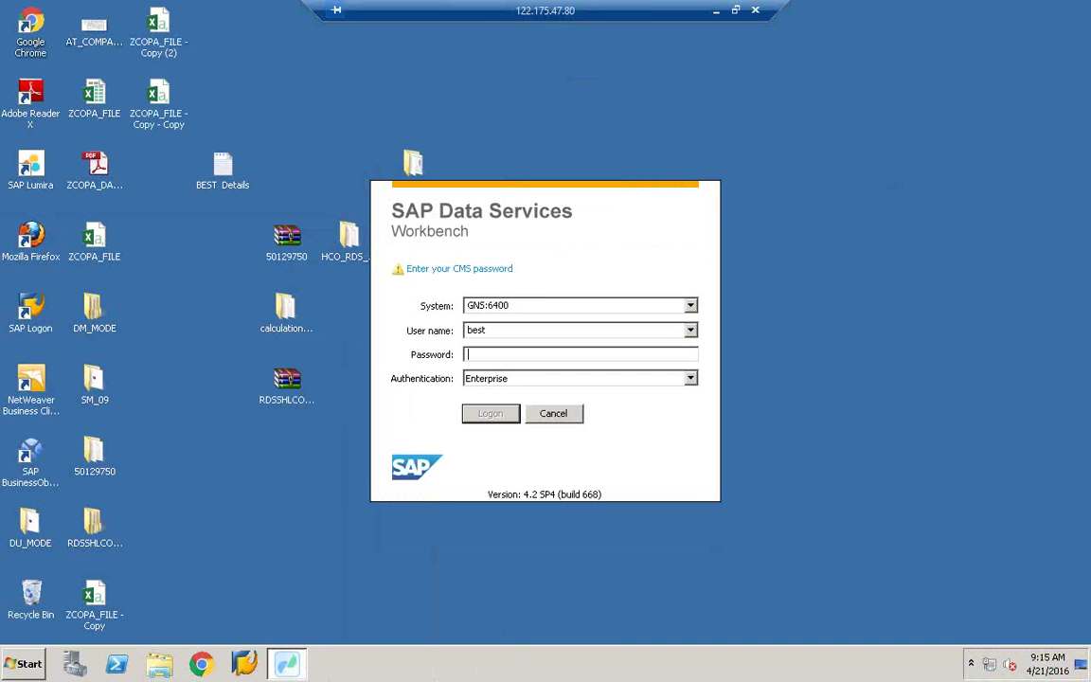
type("**********")
key("Return")
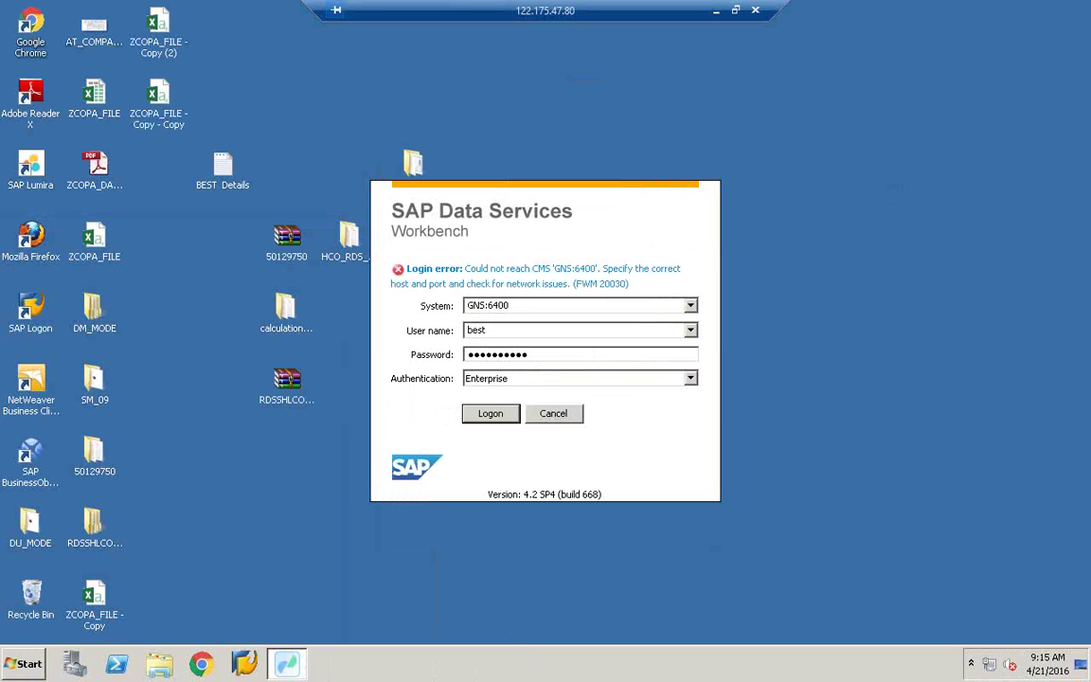
left_click_drag(555, 360, 460, 357)
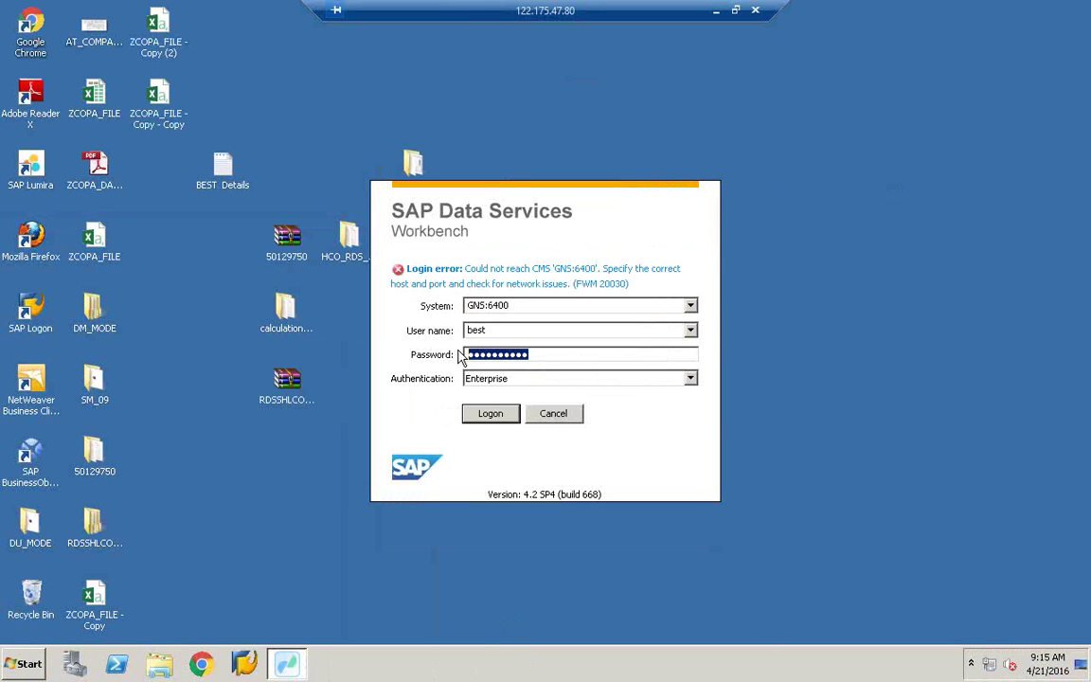
left_click(27, 673)
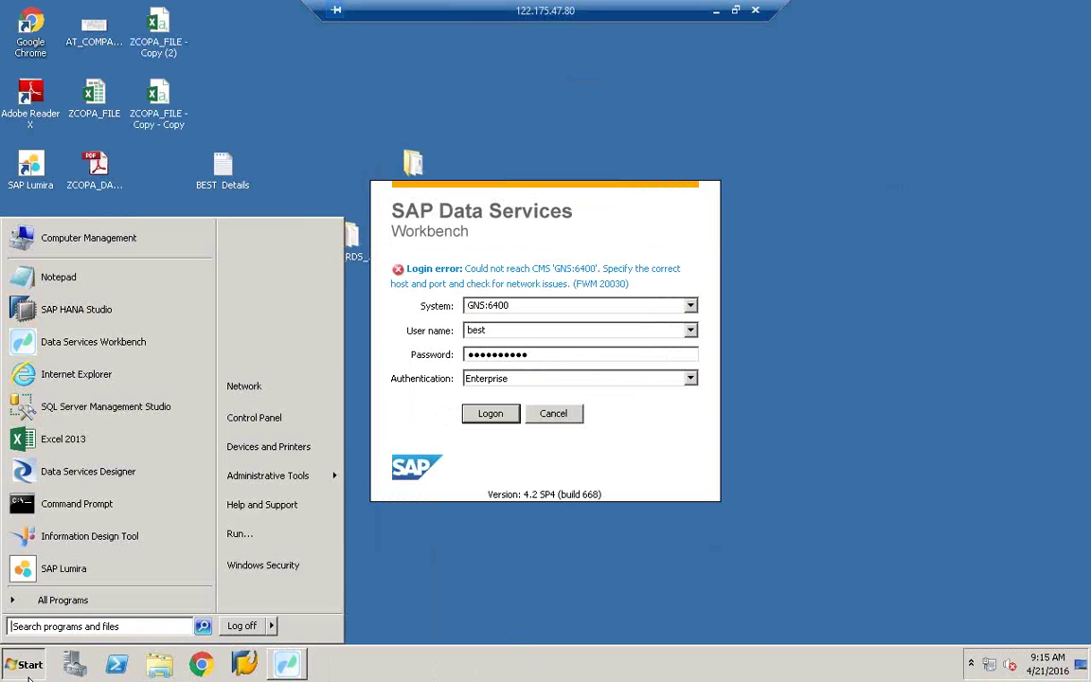
left_click(289, 312)
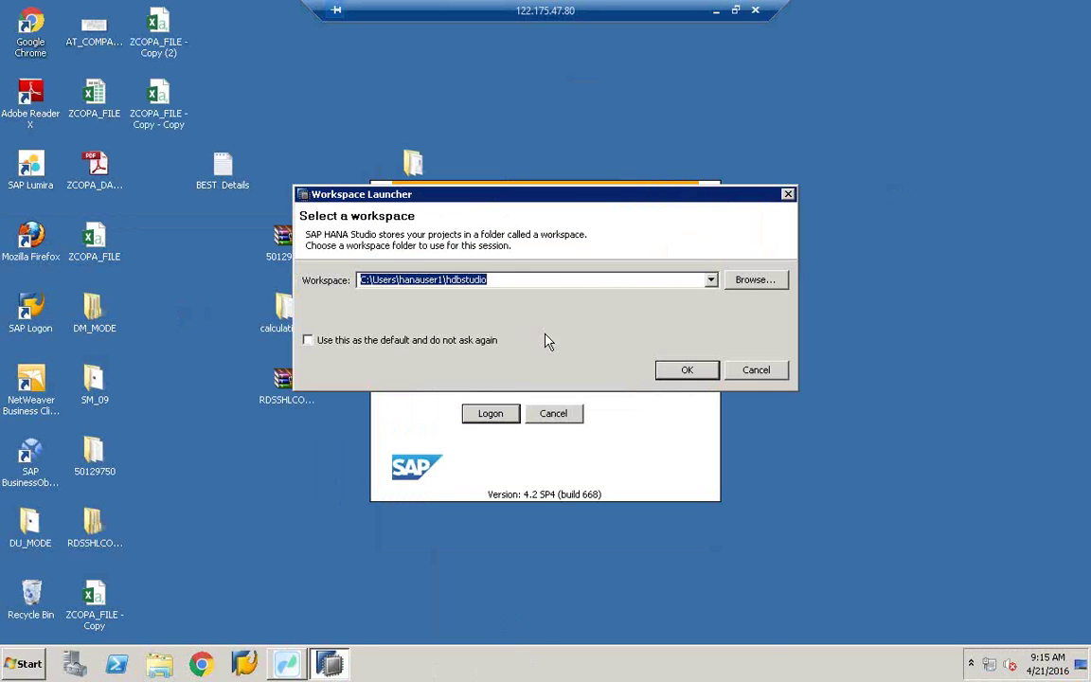
Step: Accept the default hdbstudio workspace in the Workspace Launcher
left_click(699, 373)
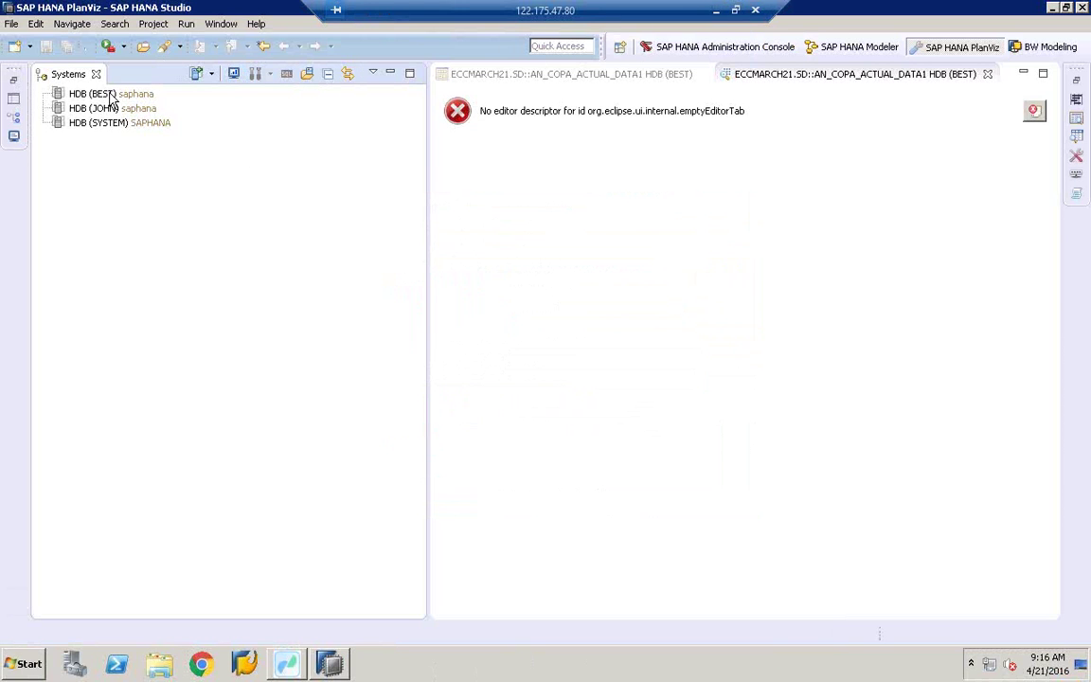
Step: Log on to HDB (BEST) with its database password
left_click(88, 96)
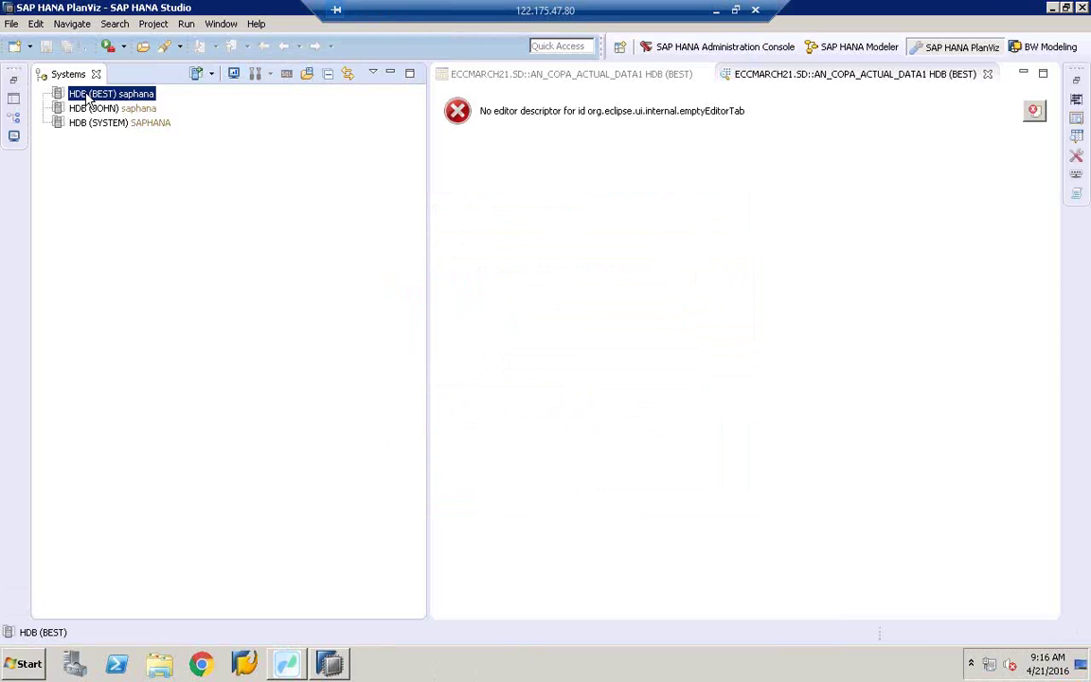
double_click(88, 99)
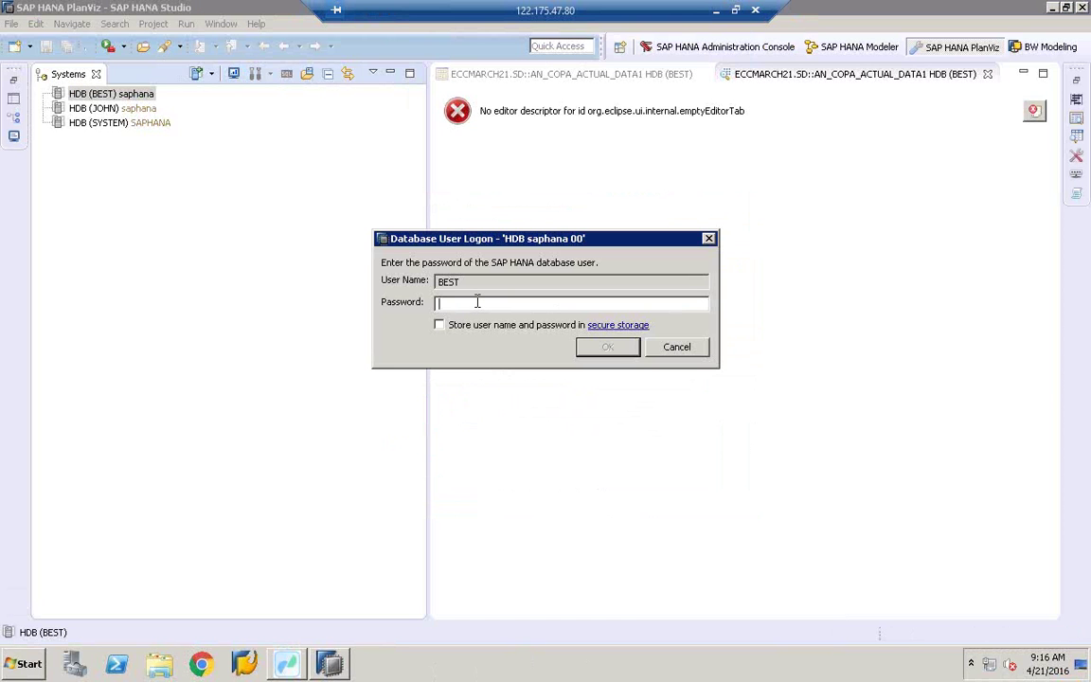
type("••••••••••")
key("Return")
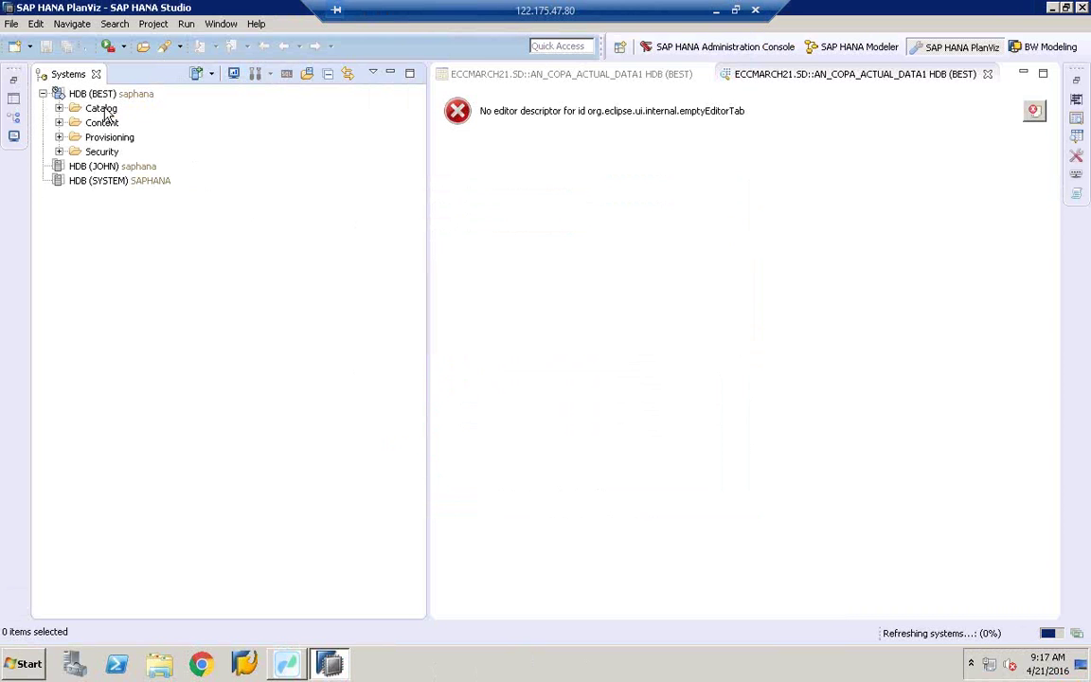
Step: Log on to HDB (SYSTEM) with its database password
left_click(104, 95)
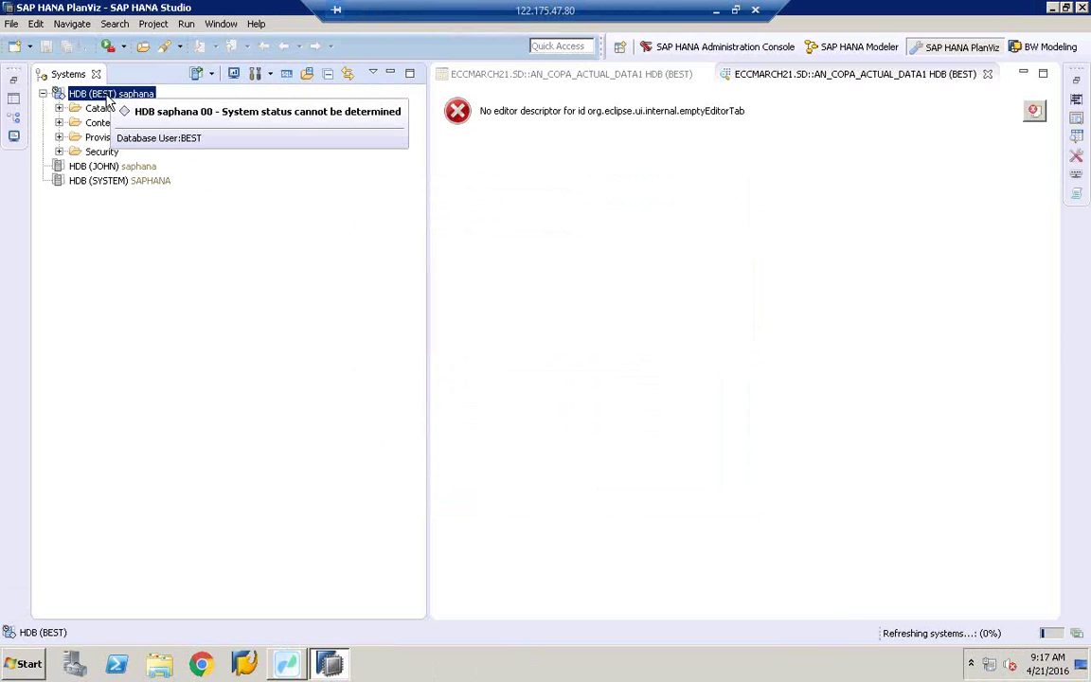
double_click(101, 182)
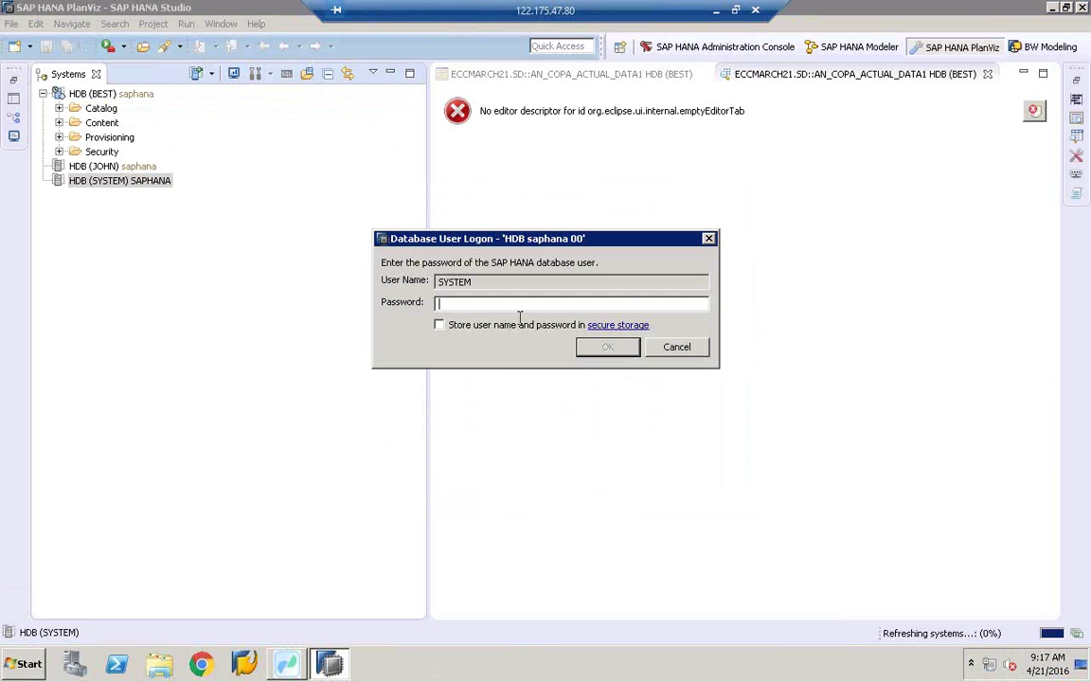
type("********")
key("Return")
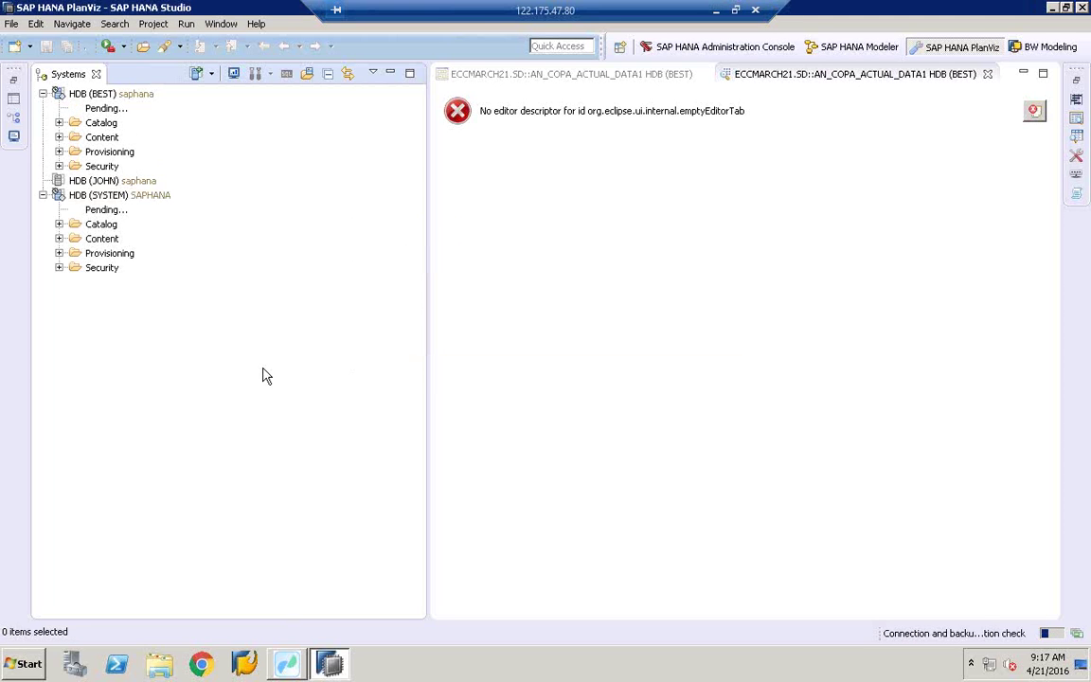
Step: Inspect the HDB (SYSTEM) connection's context menu and status
left_click(100, 194)
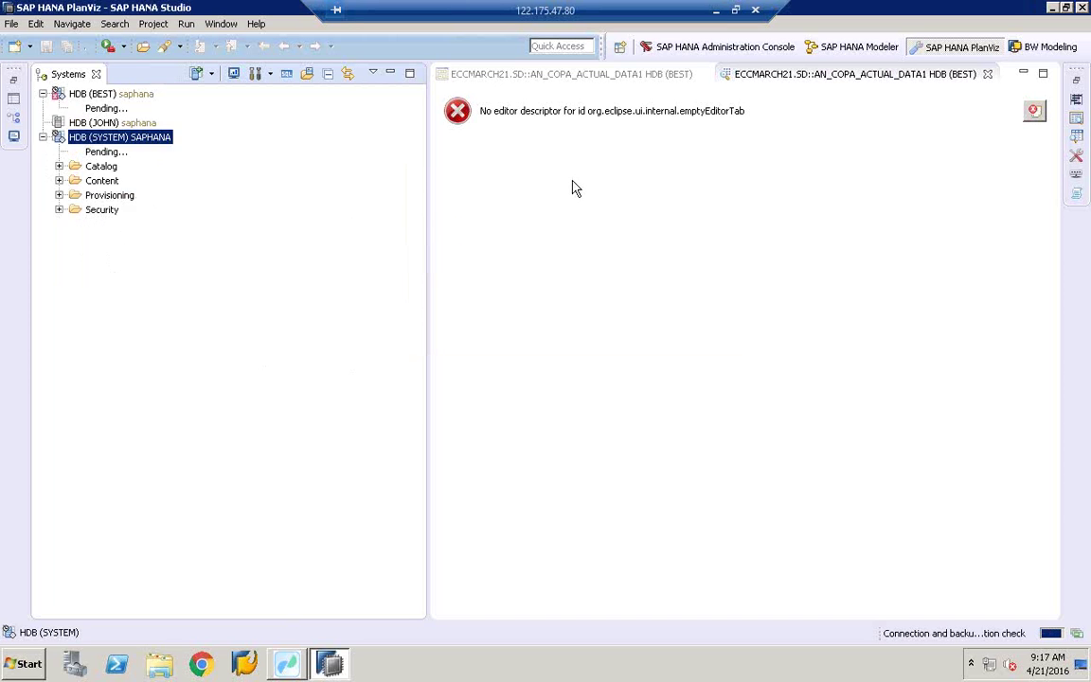
right_click(115, 142)
mouse_move(214, 155)
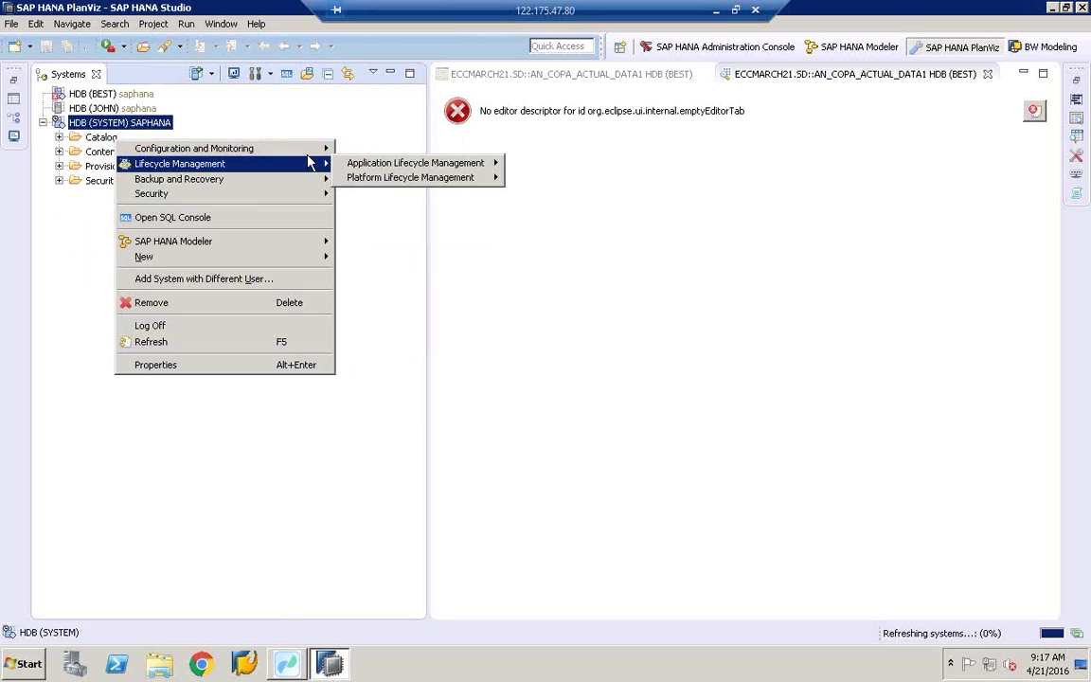
mouse_move(322, 152)
mouse_move(387, 168)
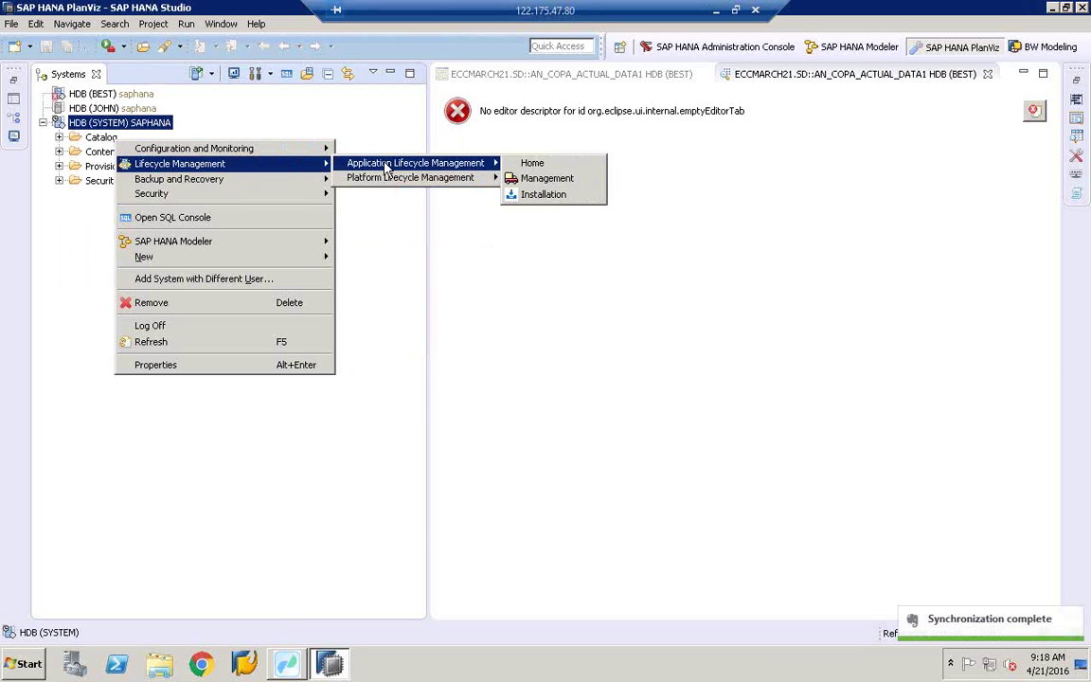
left_click(354, 363)
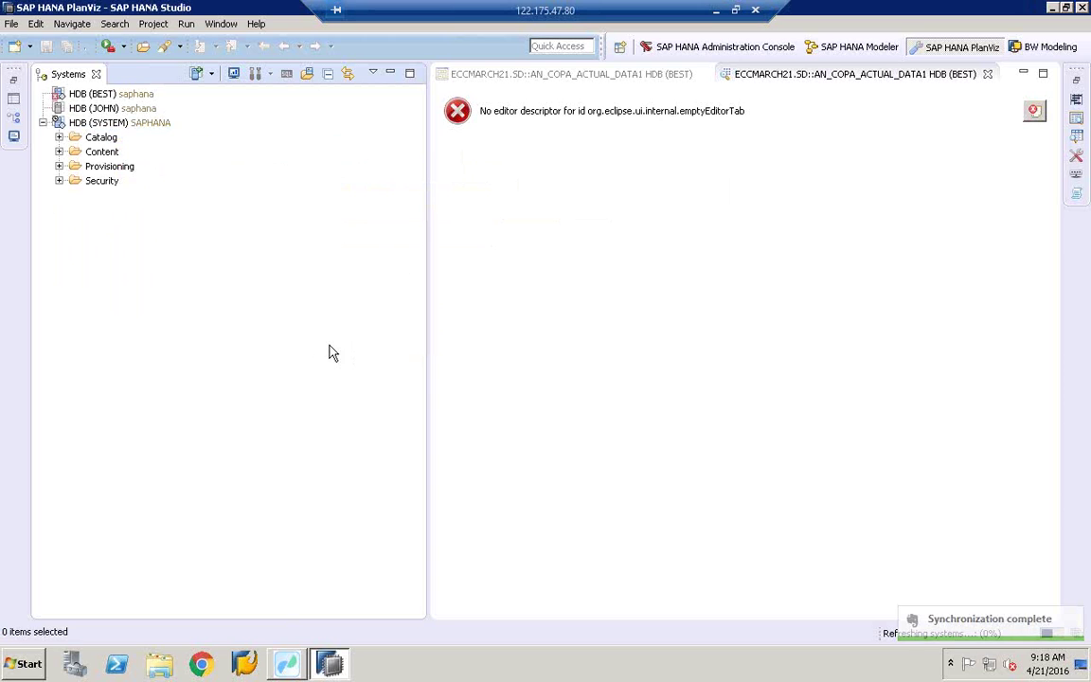
right_click(204, 270)
left_click(139, 130)
left_click(140, 129)
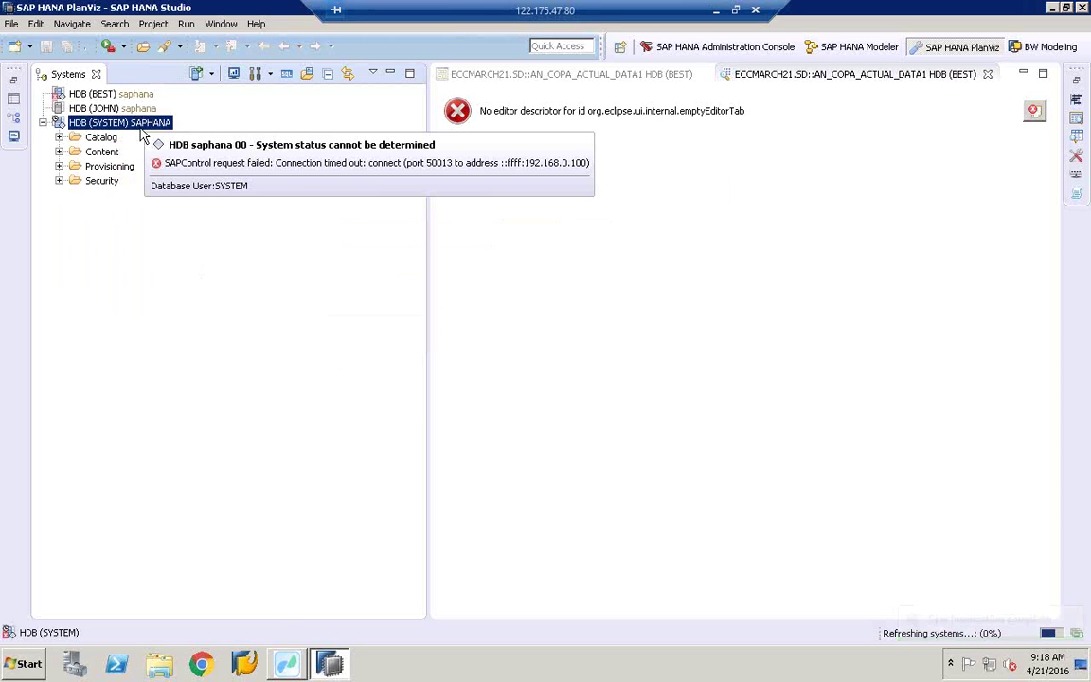
right_click(140, 128)
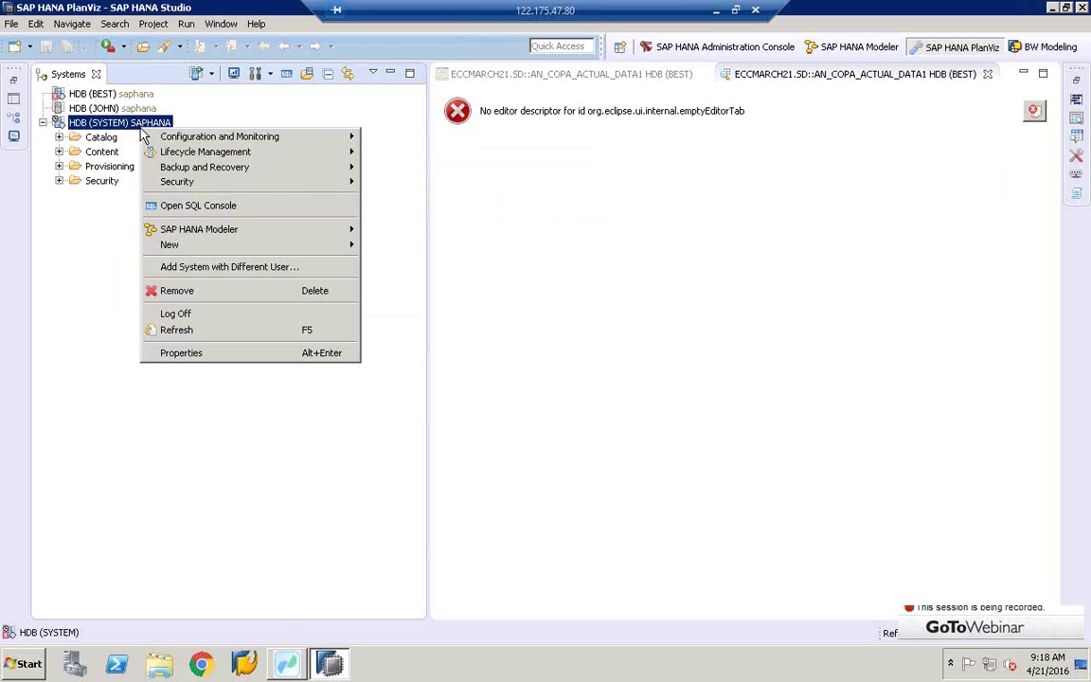
left_click(794, 212)
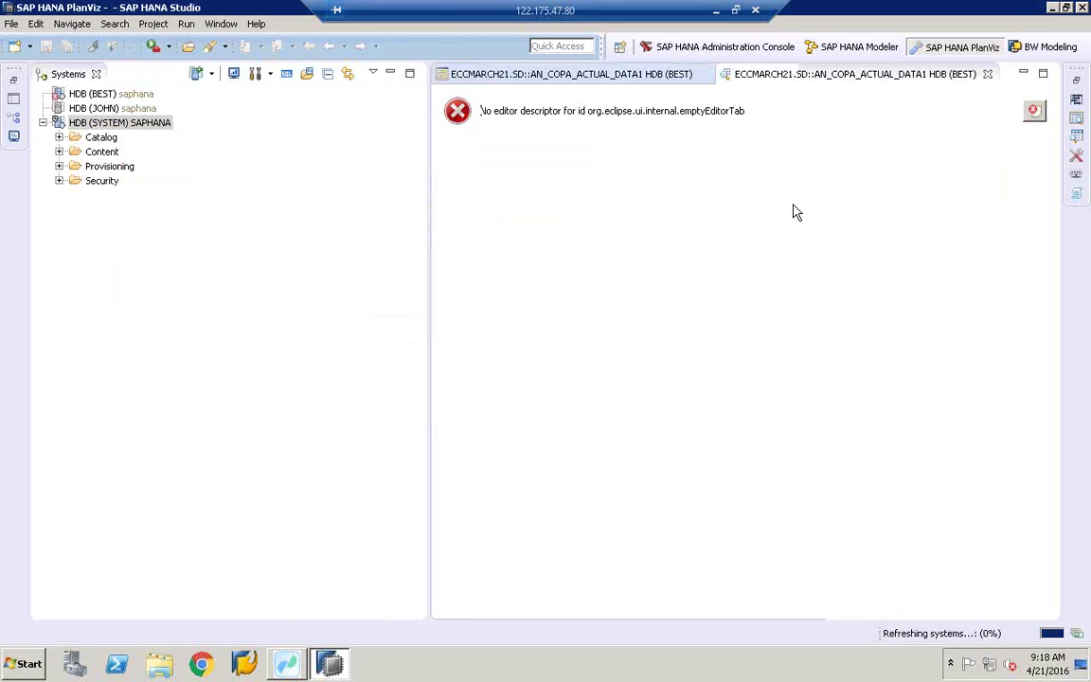
left_click(139, 124)
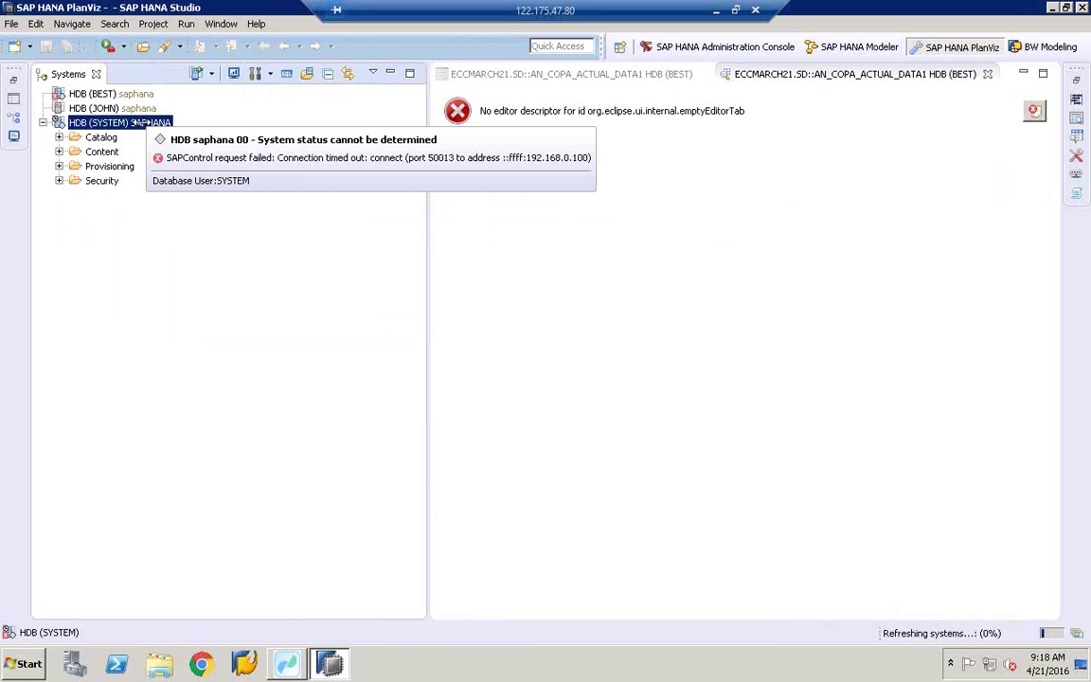
Step: Log off the HDB (SYSTEM) connection
right_click(136, 123)
left_click(161, 309)
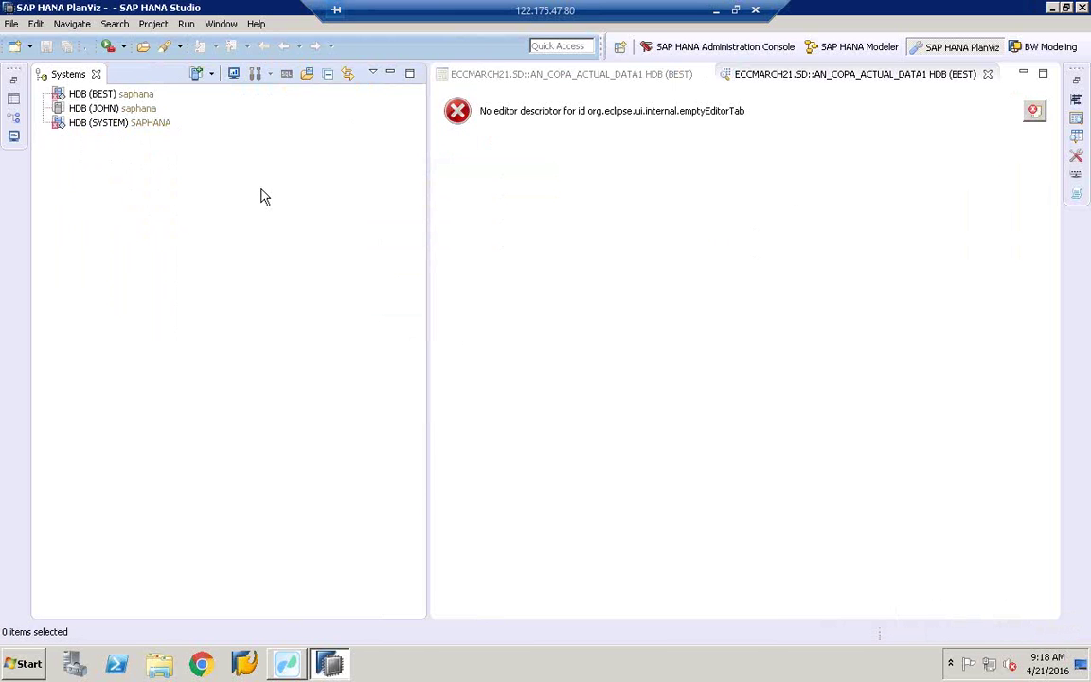
left_click(111, 126)
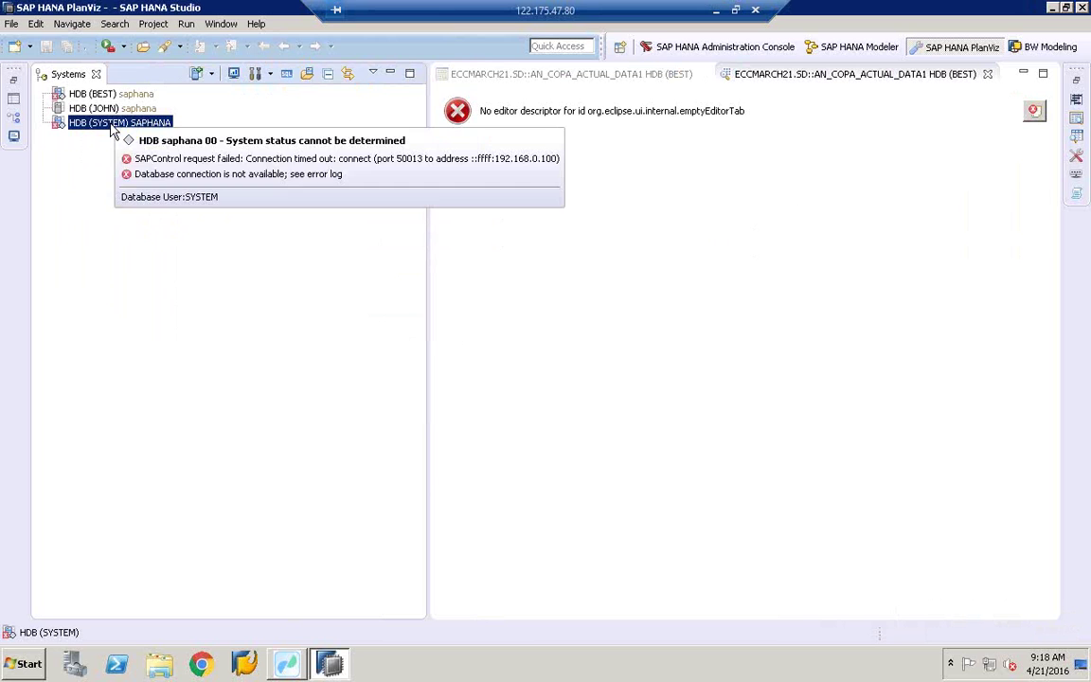
Step: Open the SAP HANA Cockpit for HDB (SYSTEM) from Configuration and Monitoring
right_click(112, 126)
mouse_move(186, 139)
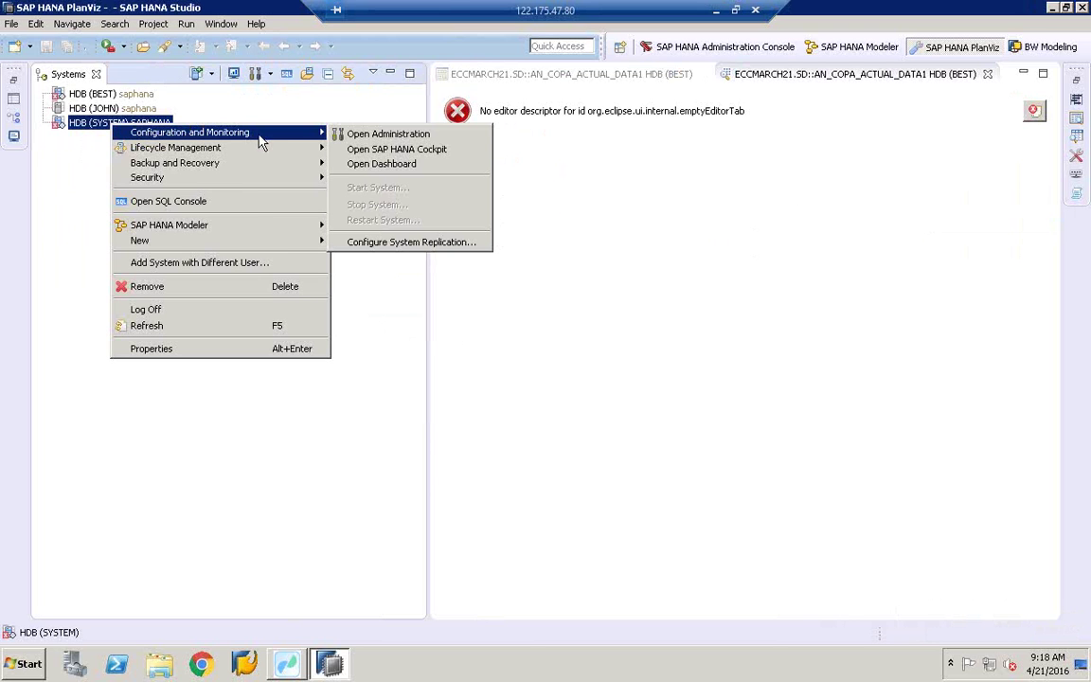
left_click(410, 152)
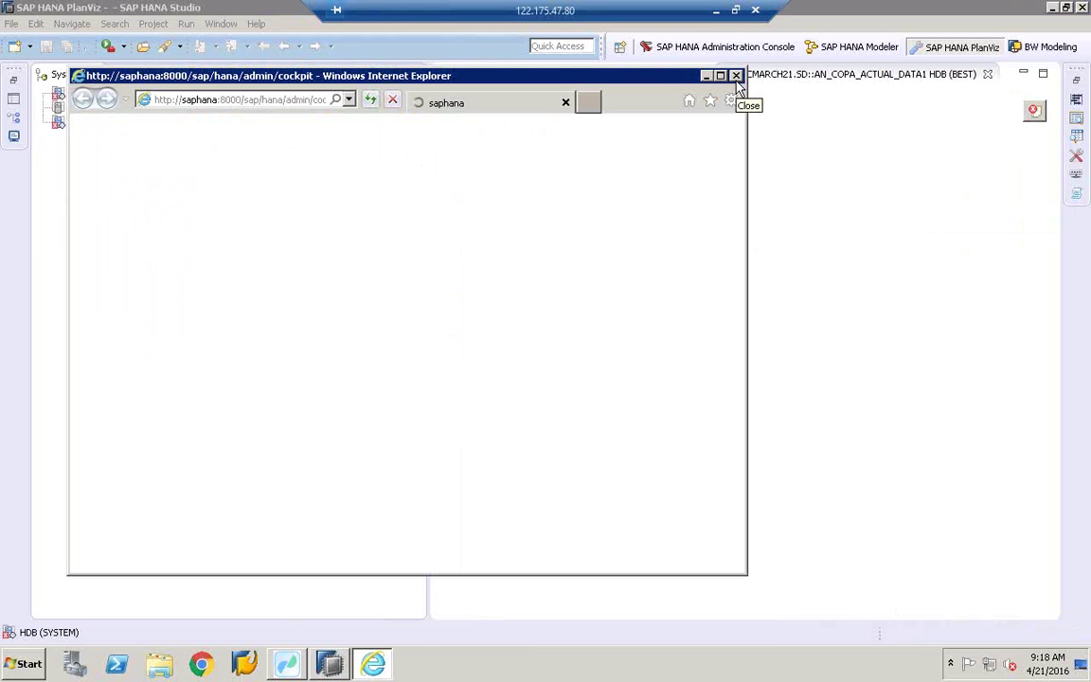
Step: Close the cockpit browser window and exit SAP HANA Studio, confirming
left_click(736, 78)
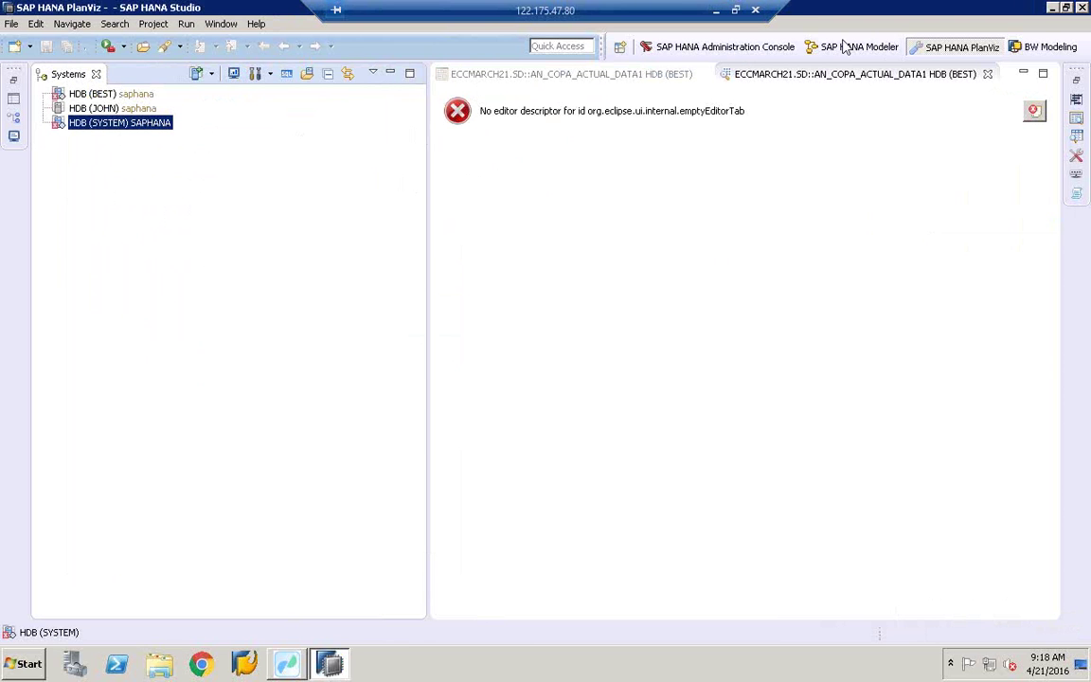
key("alt+F4")
left_click(627, 344)
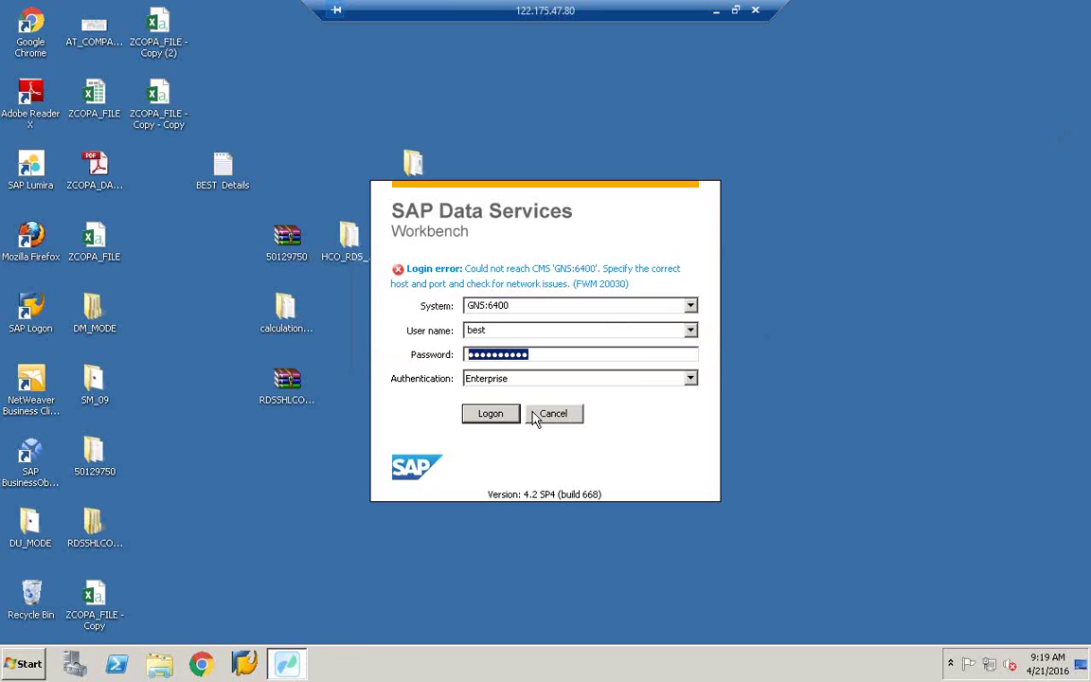
Step: Cancel the Data Services Workbench login and leave the full-screen remote session
left_click(535, 414)
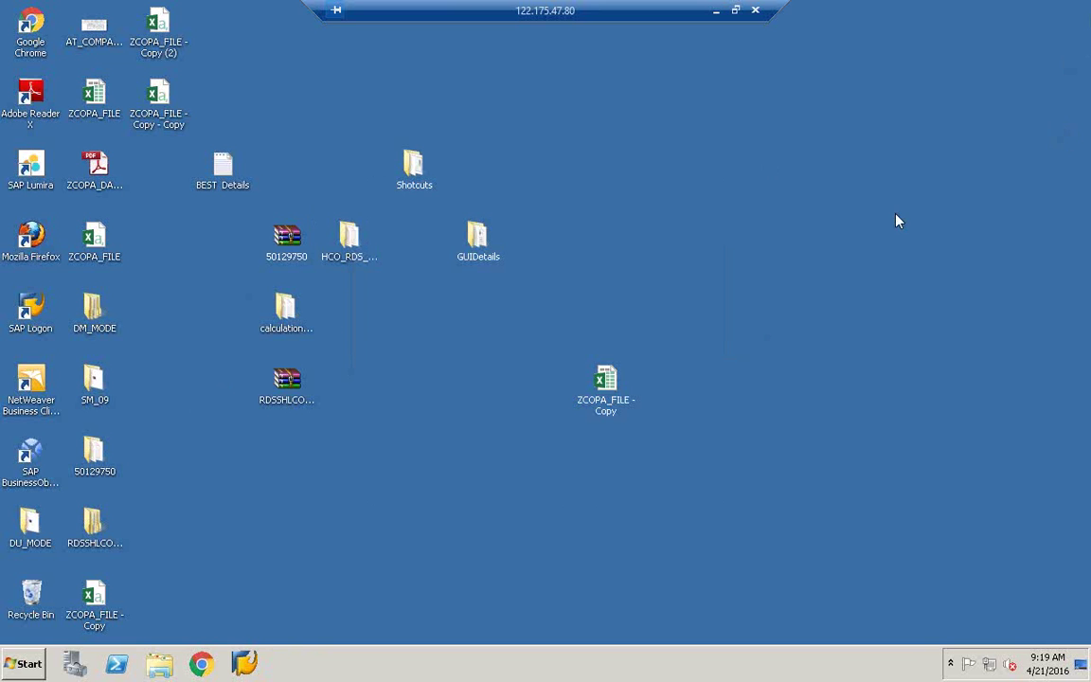
key("super")
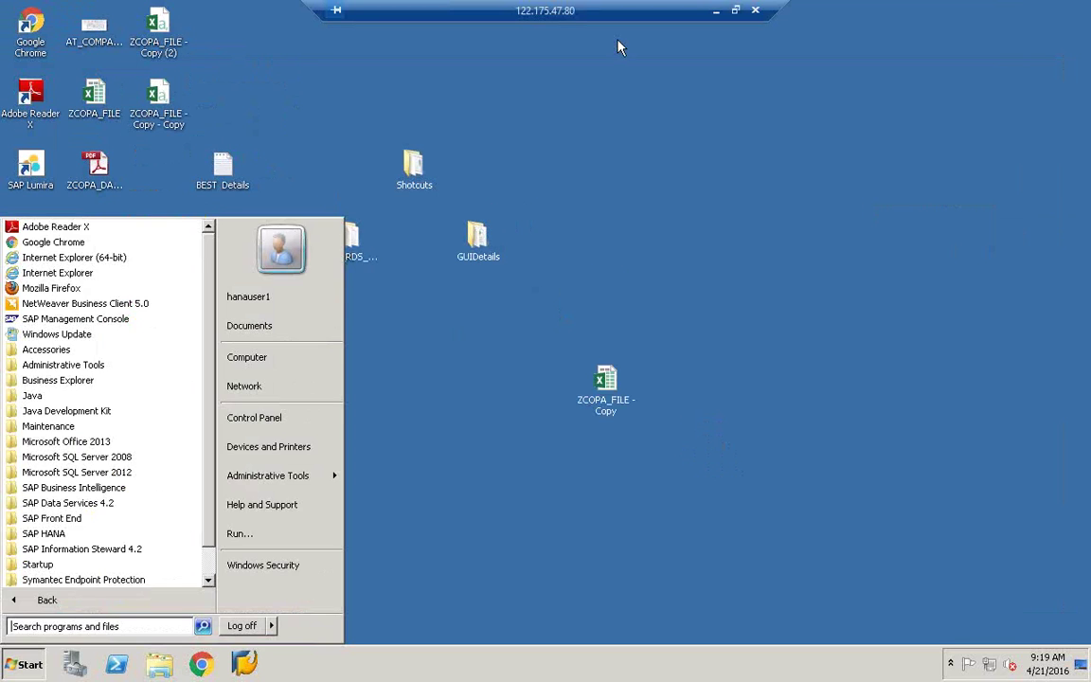
key("super")
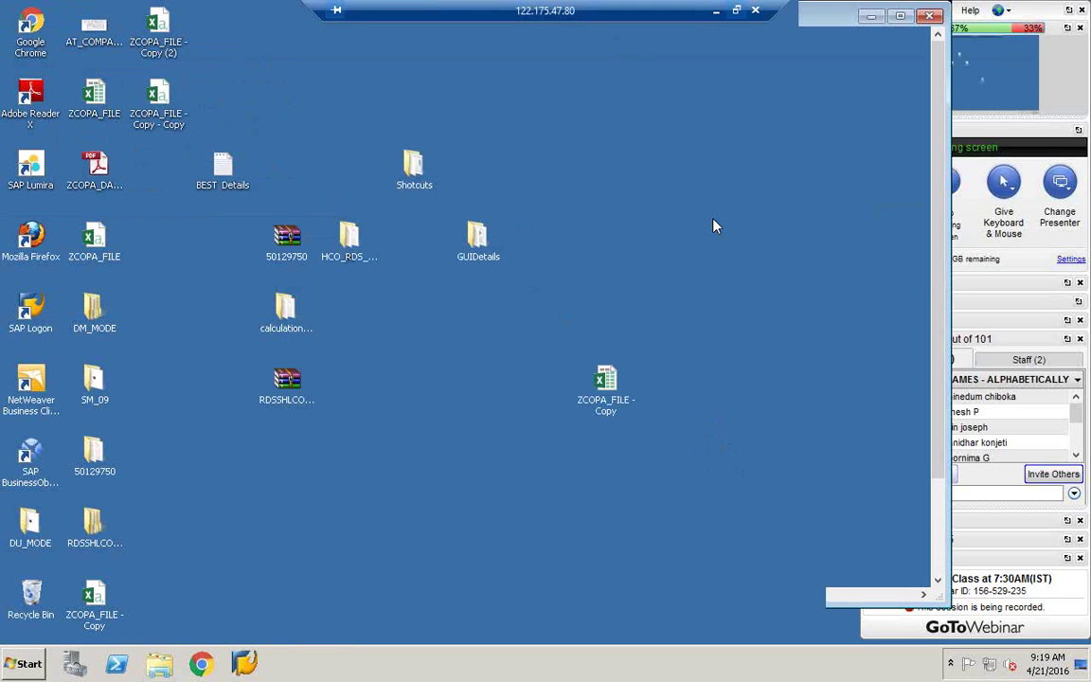
key("ctrl+alt+Break")
Step: Reconnect via mstsc using a different account, 'administrator', and its password
key("super")
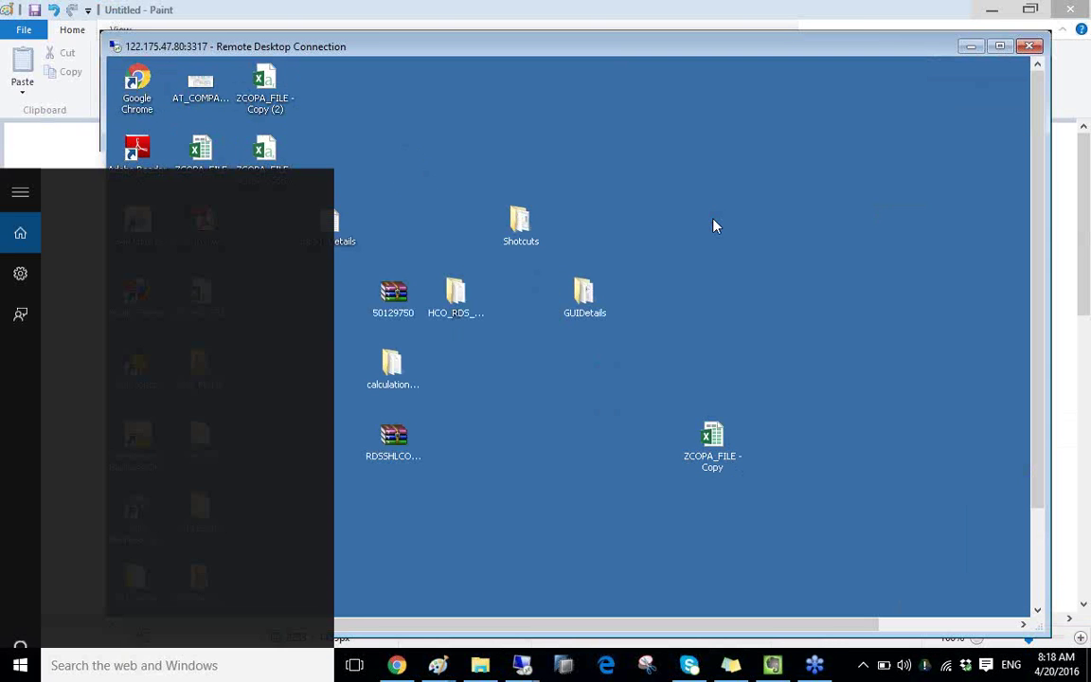
type("mstsc")
key("Return")
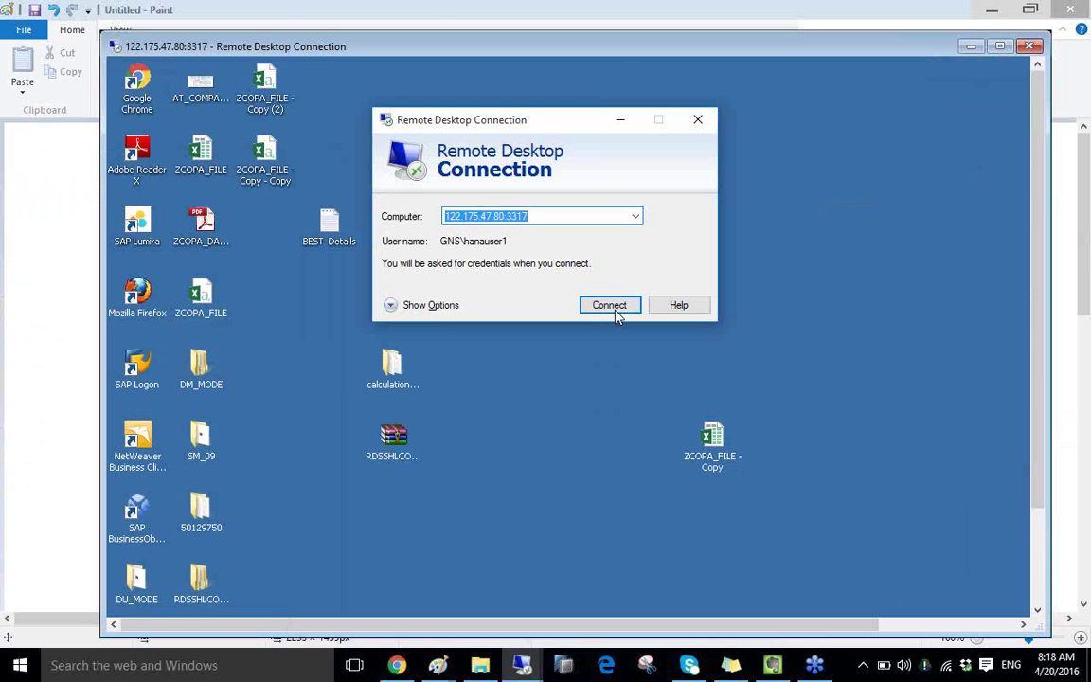
left_click(611, 306)
left_click(551, 278)
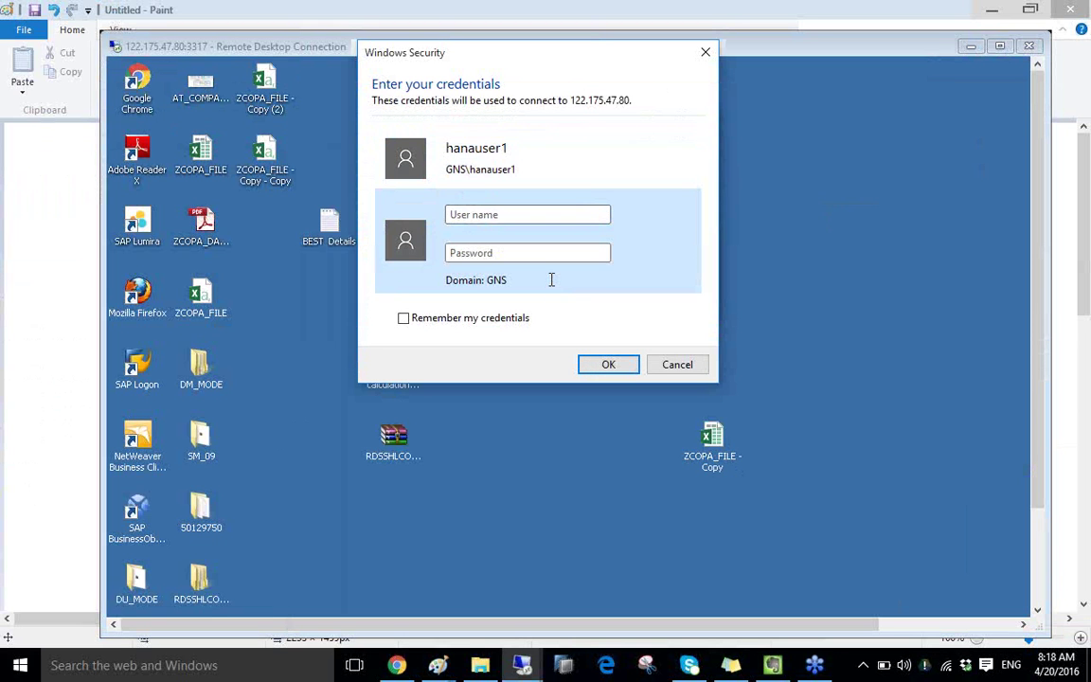
type("administrator")
key("Tab")
type("******")
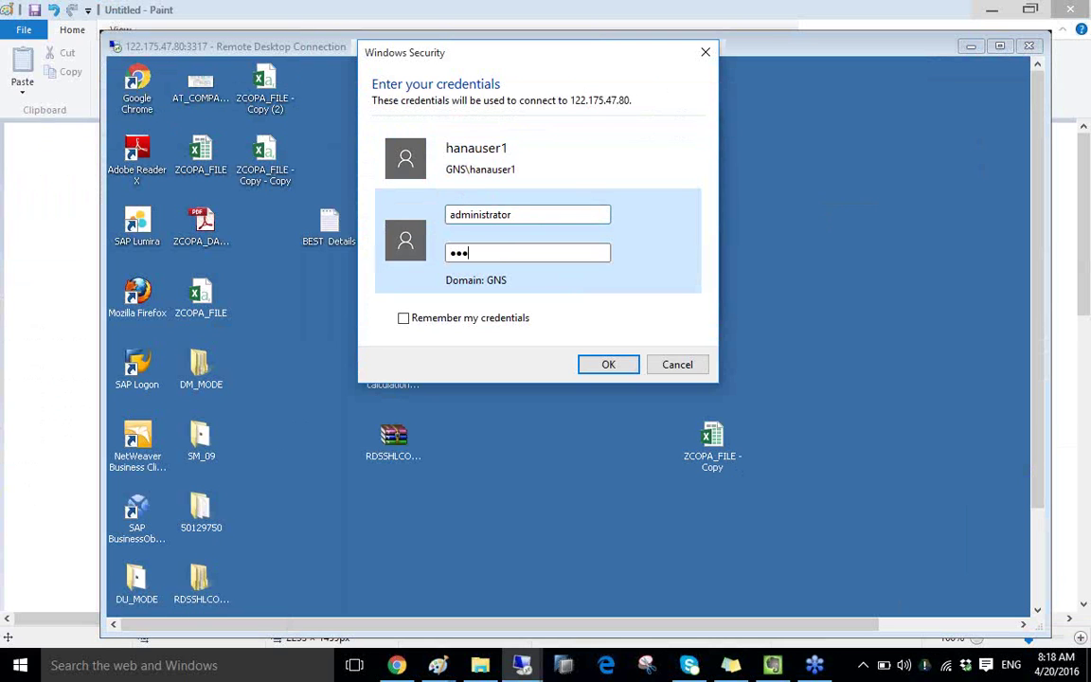
type("******")
key("Return")
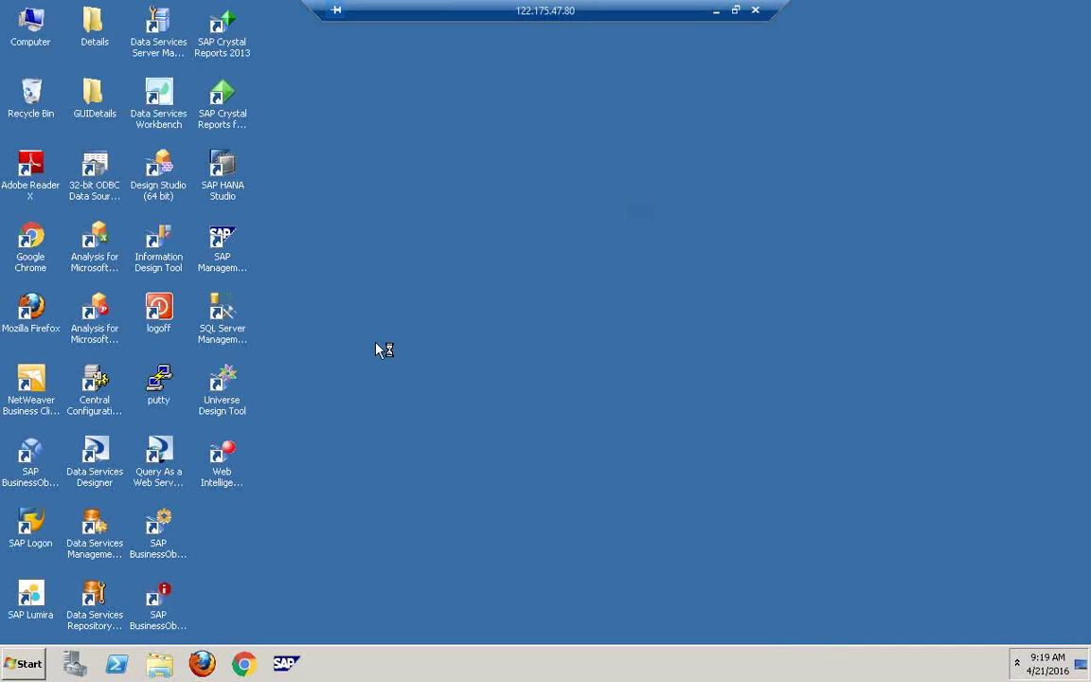
Step: Refresh the remote desktop and submit the Shutdown Event Tracker with comment 'asasa' and Problem Id 'sasa'
right_click(383, 342)
left_click(437, 382)
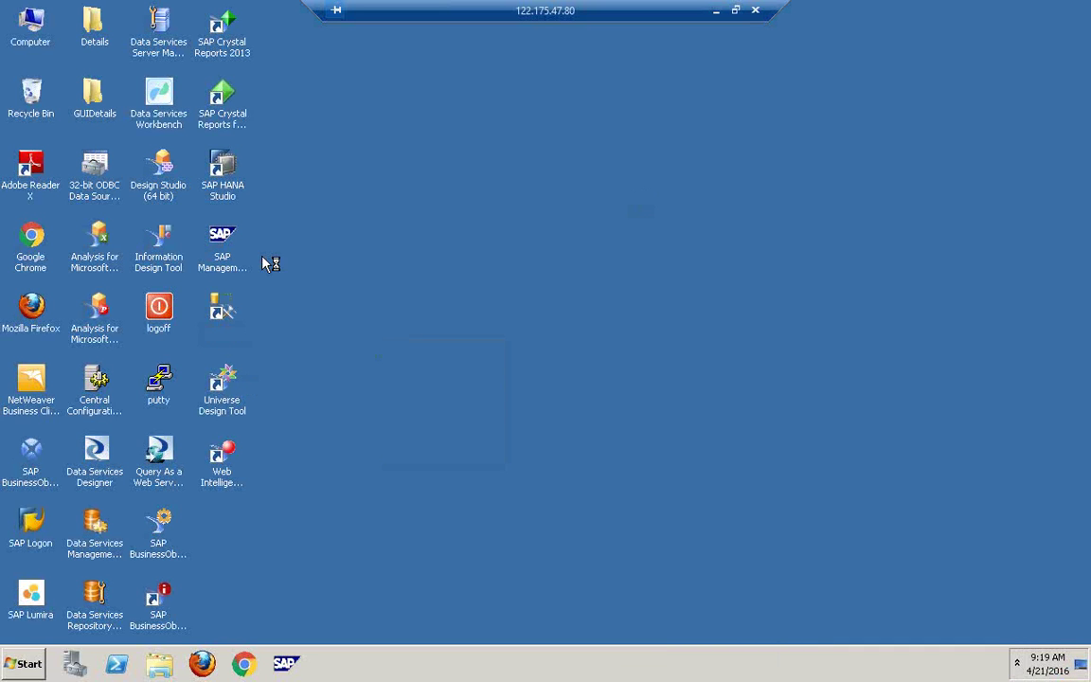
left_click(9, 674)
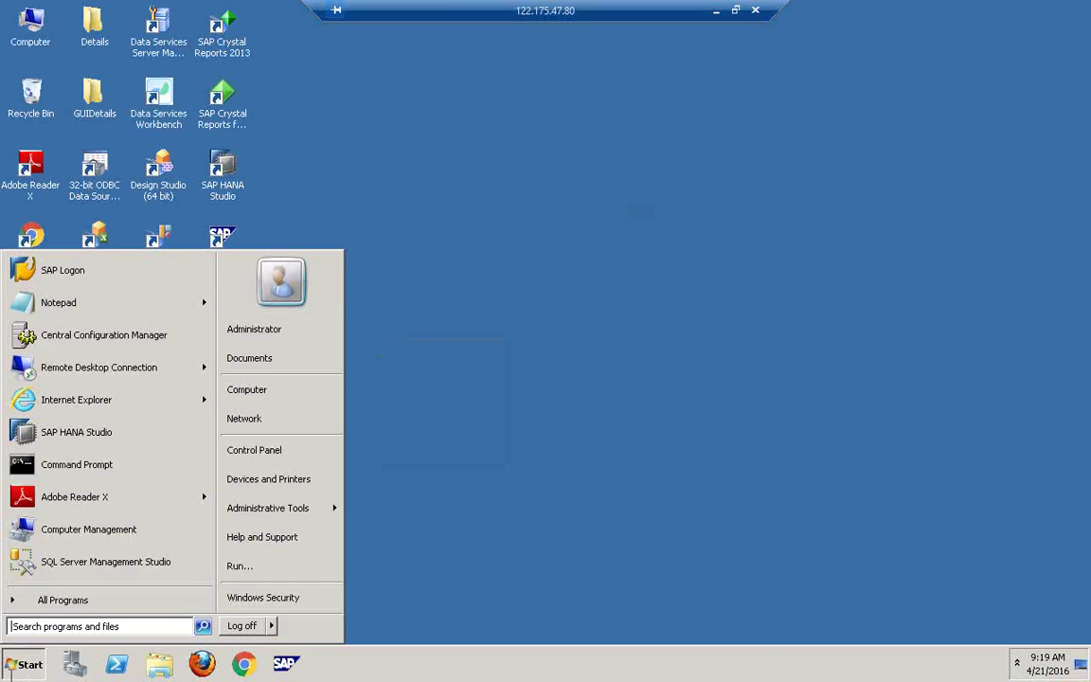
left_click(47, 600)
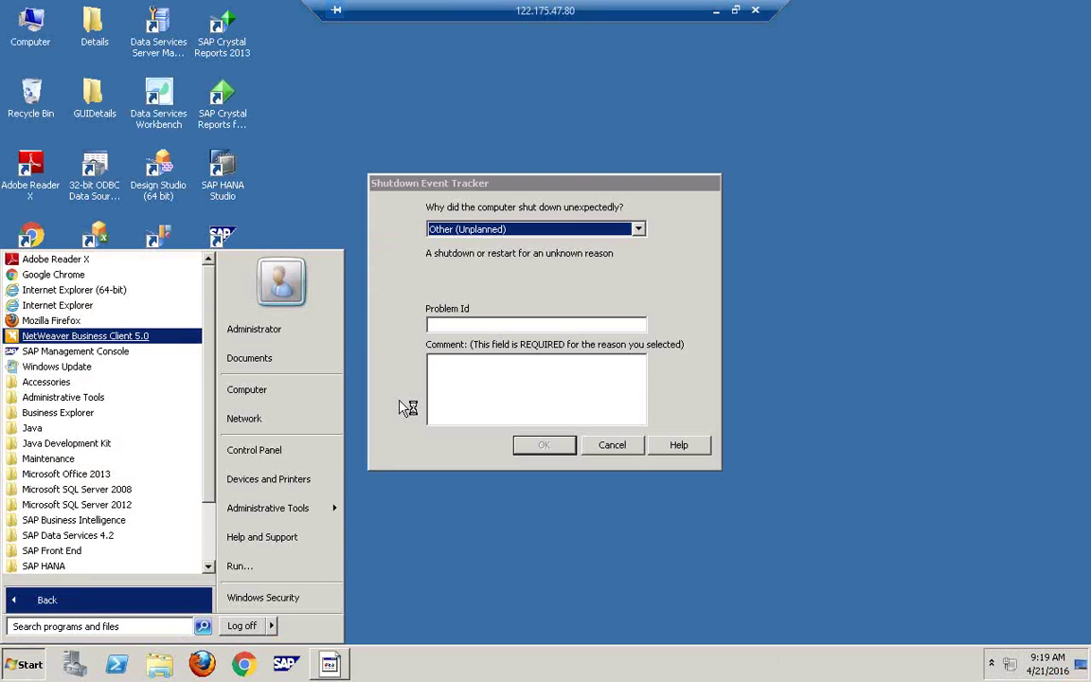
left_click(512, 399)
type("asasa")
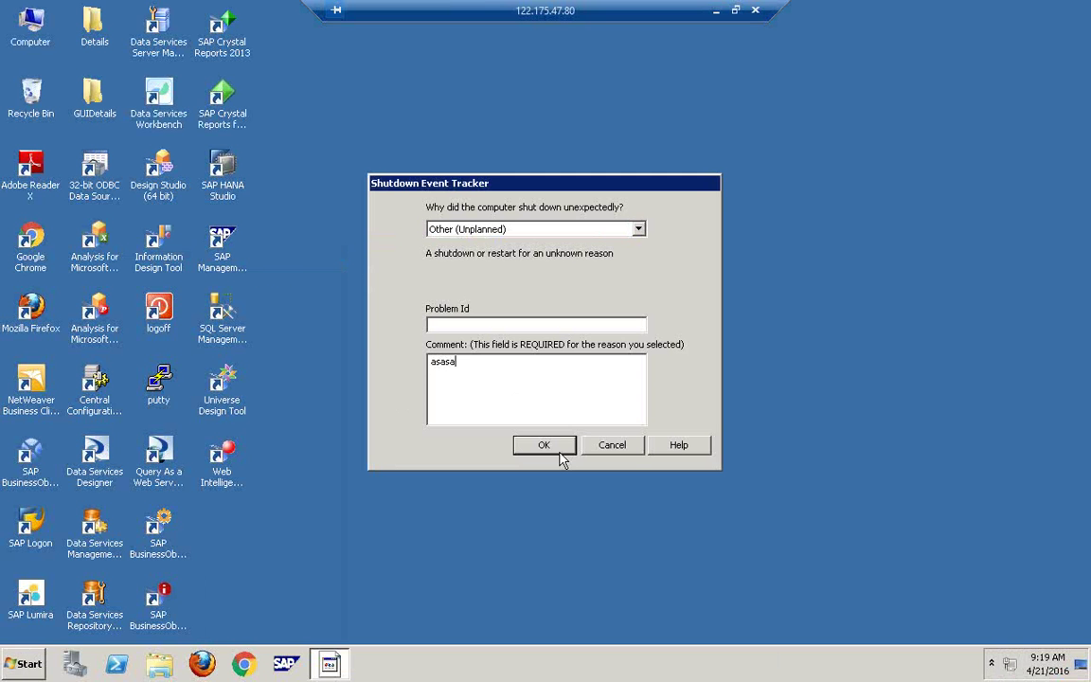
left_click(500, 320)
type("sasa")
left_click(563, 451)
Step: Browse the full program list, then select the Central Configuration Manager shortcut
key("super")
key("Up")
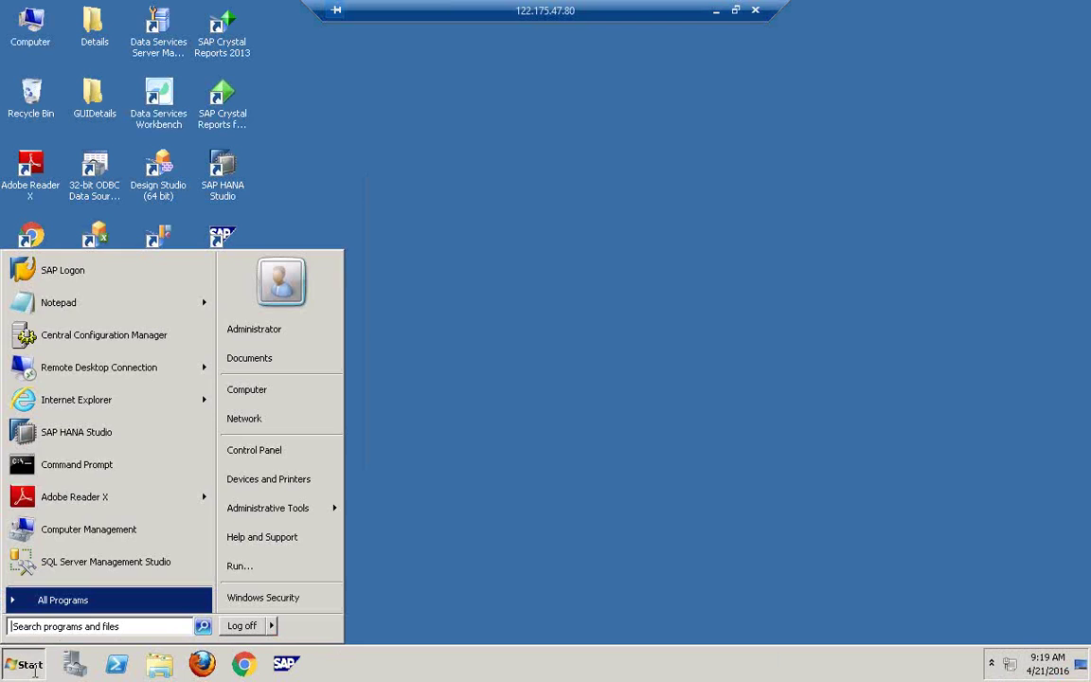
key("Return")
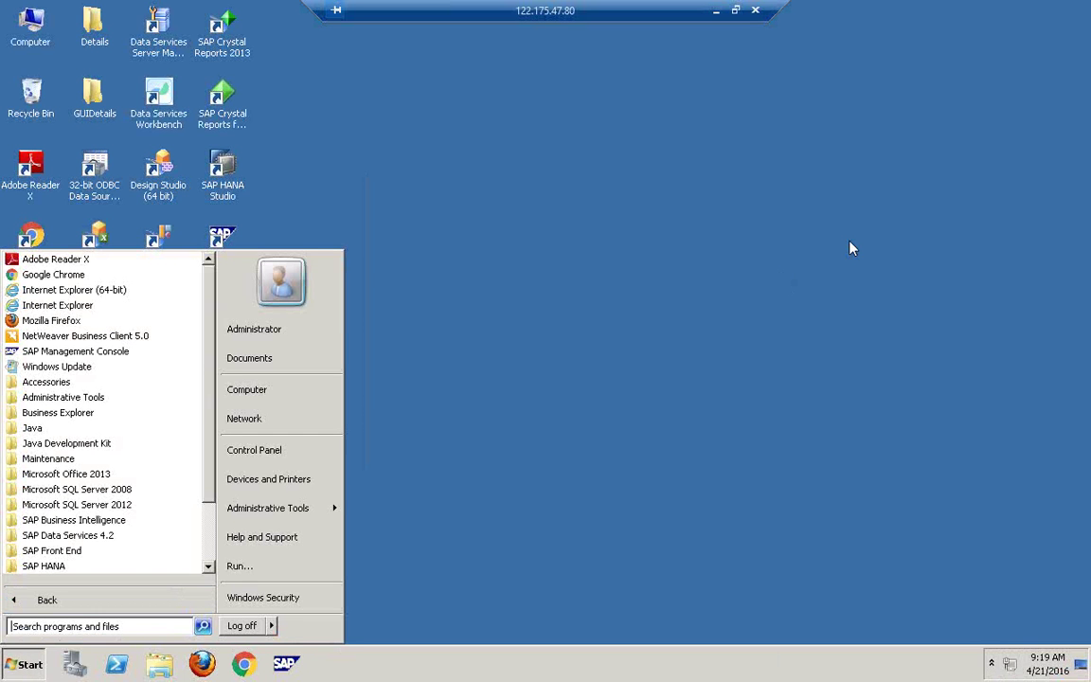
left_click(739, 176)
scroll(209, 464, "down", 1)
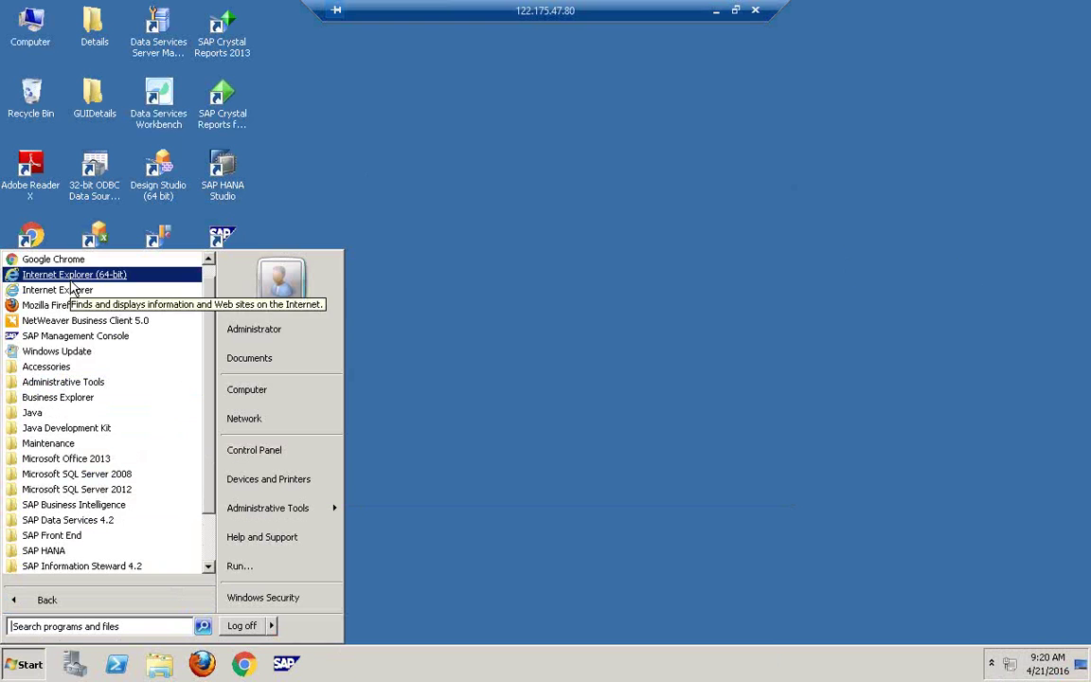
scroll(188, 487, "down", 2)
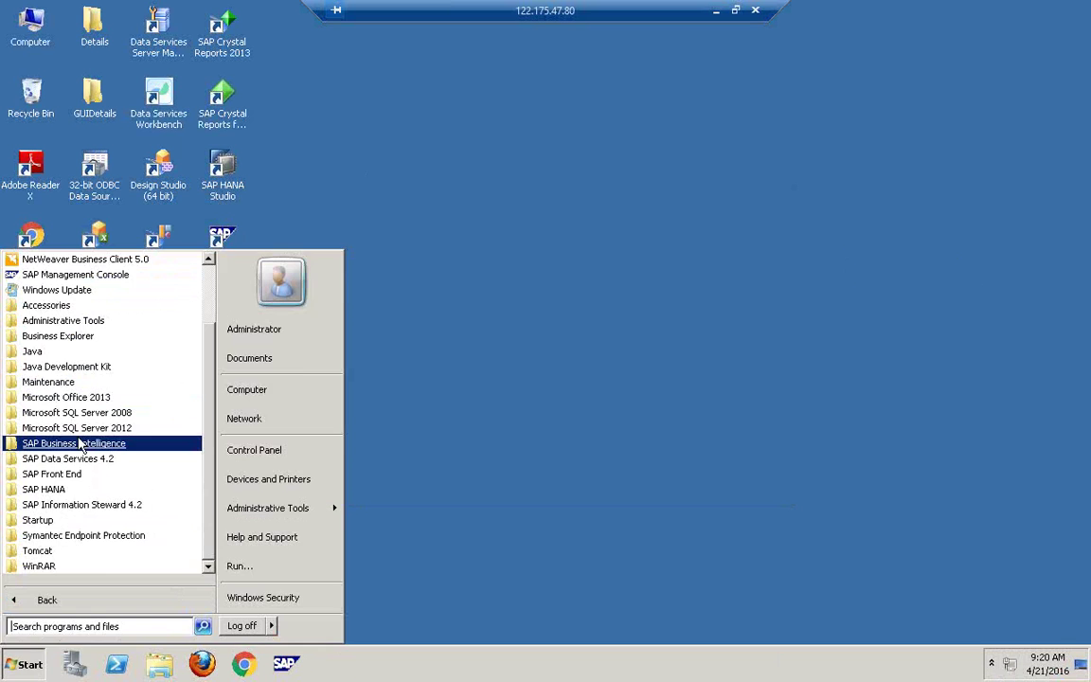
left_click(279, 166)
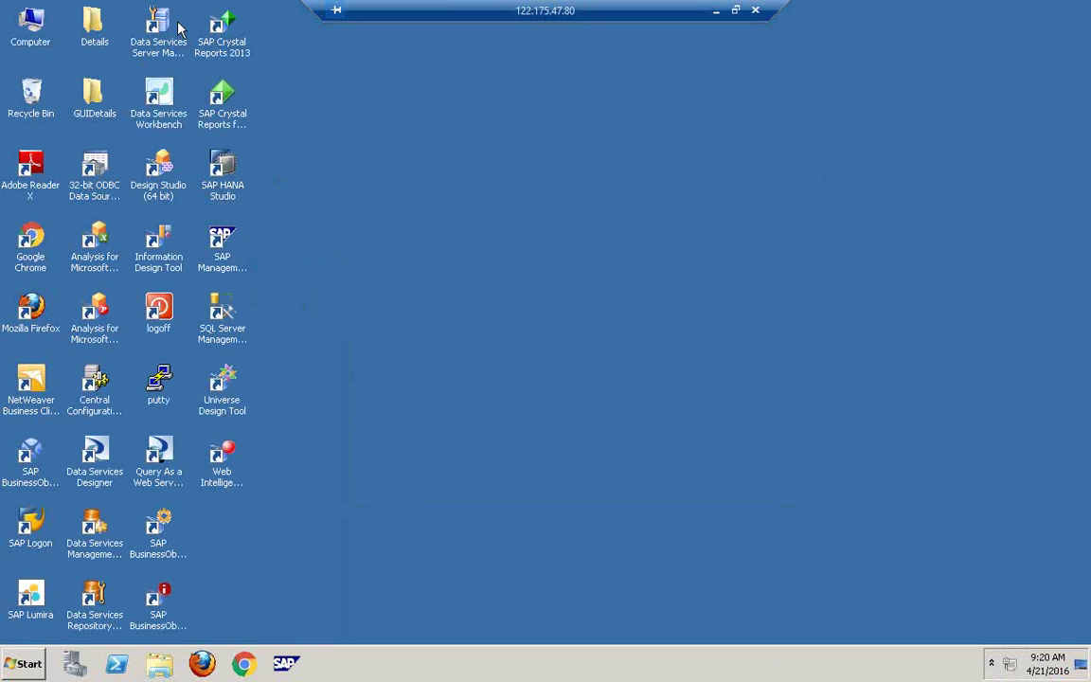
left_click(103, 405)
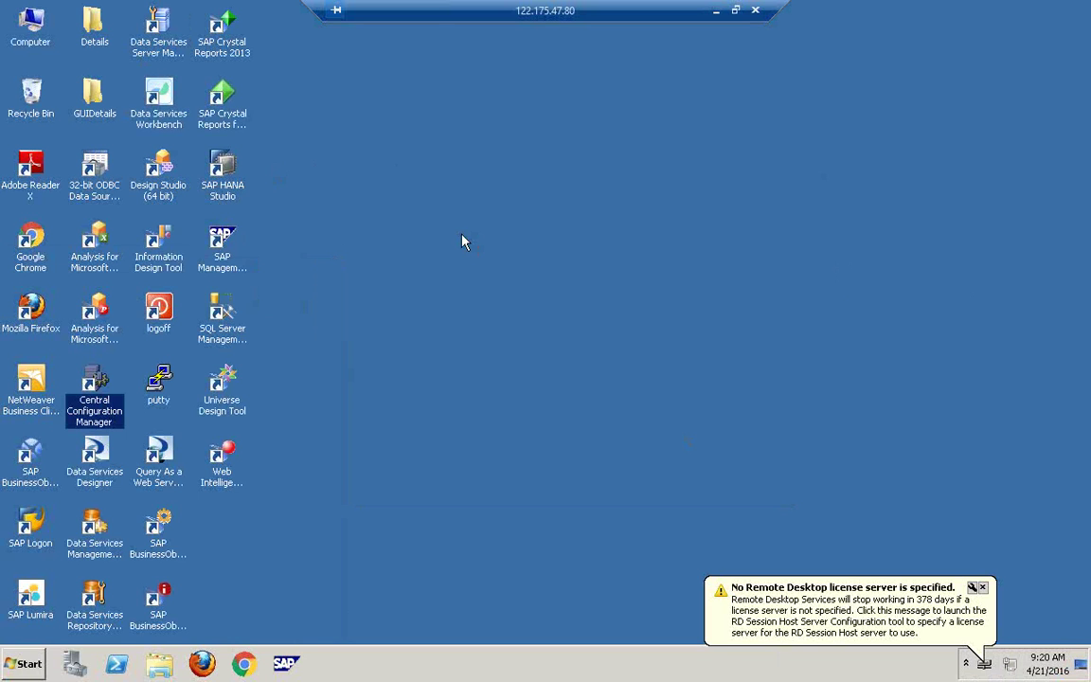
Step: Refresh the desktop and start the BW Publisher Service
right_click(461, 241)
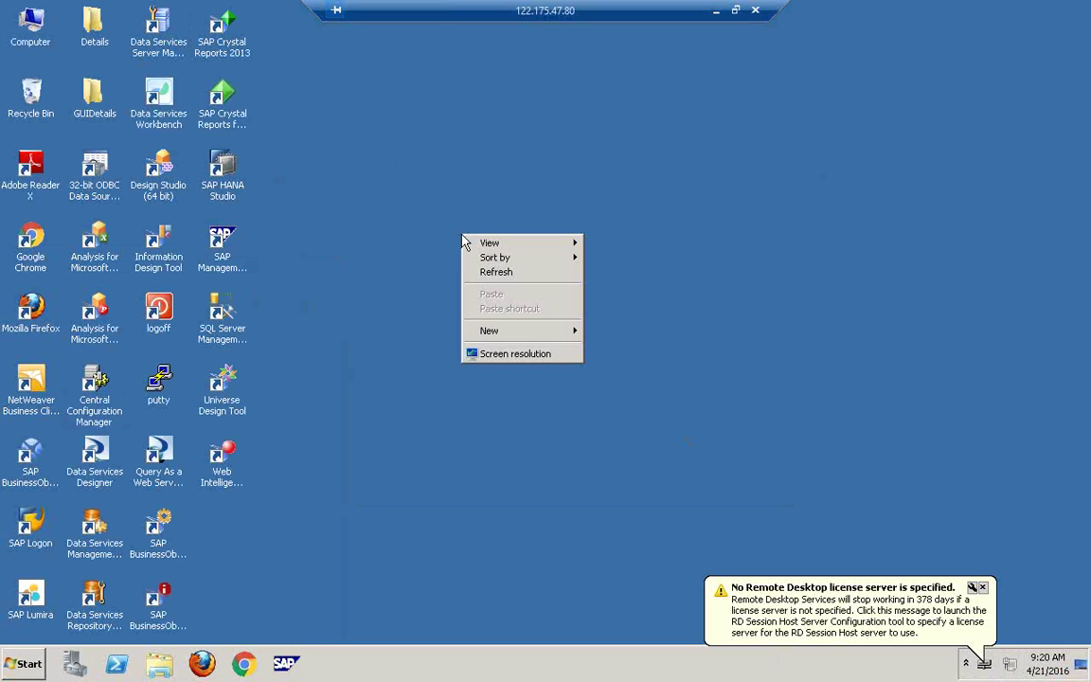
left_click(507, 274)
right_click(505, 271)
left_click(563, 306)
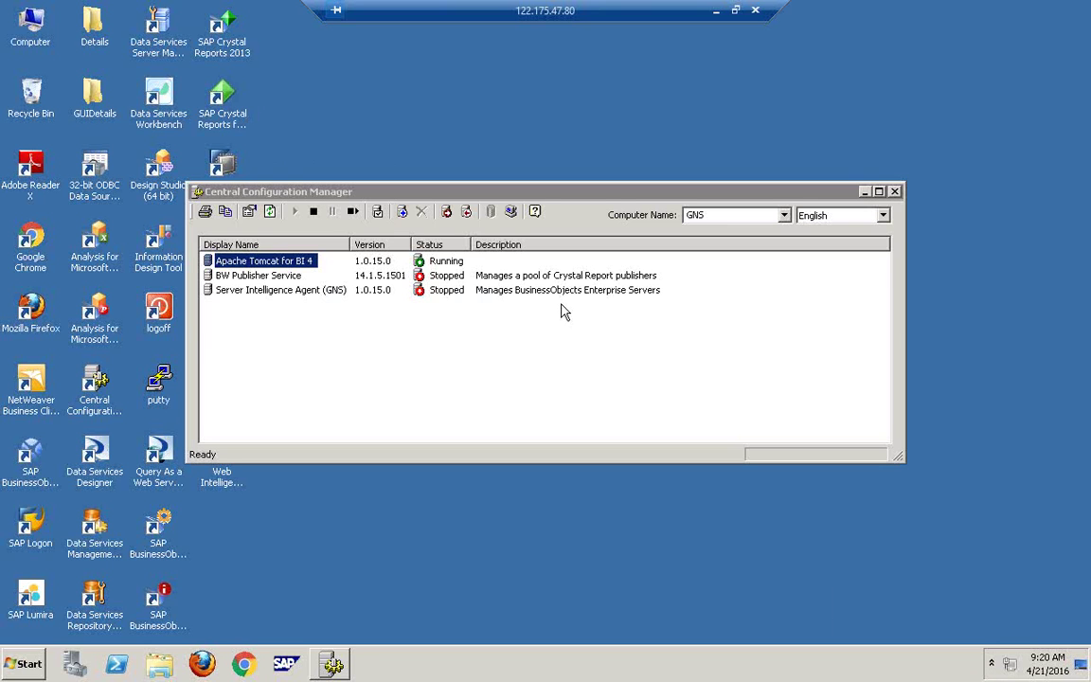
left_click(270, 275)
left_click(296, 212)
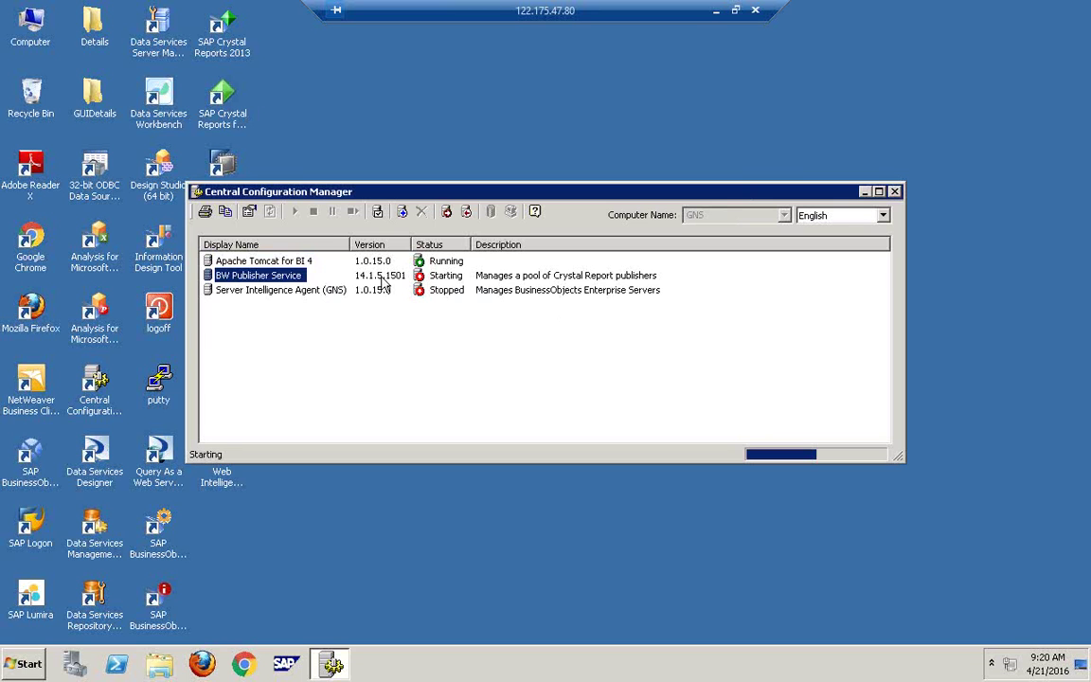
Step: Start Server Intelligence Agent (GNS) and open the Log On prompt for system GNS
left_click(311, 294)
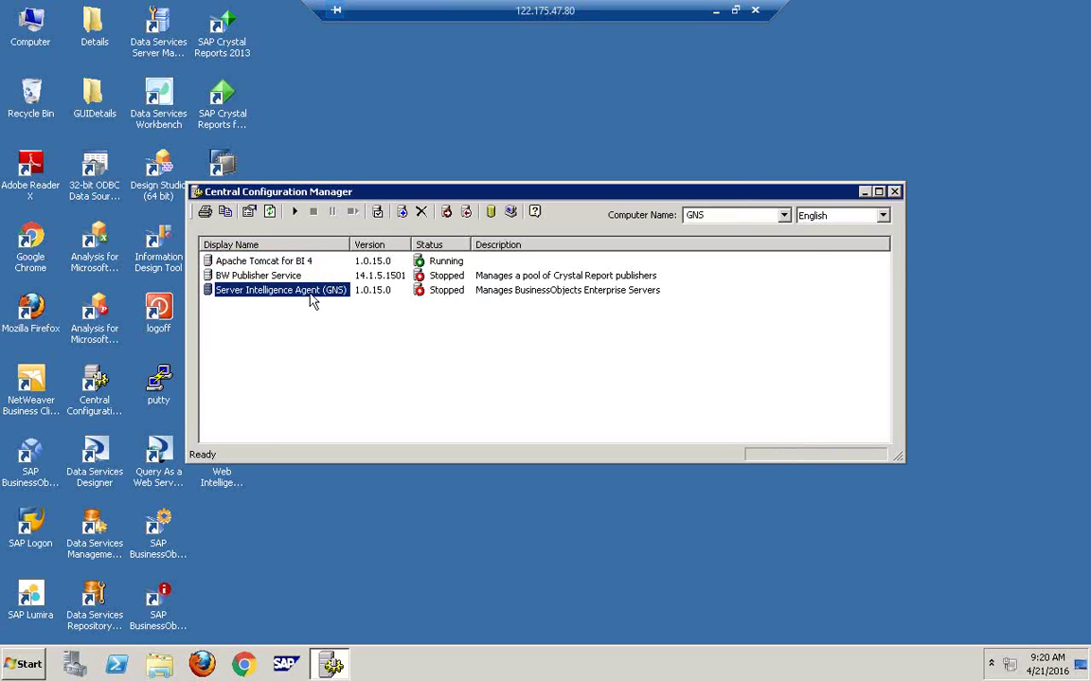
right_click(394, 93)
left_click(432, 131)
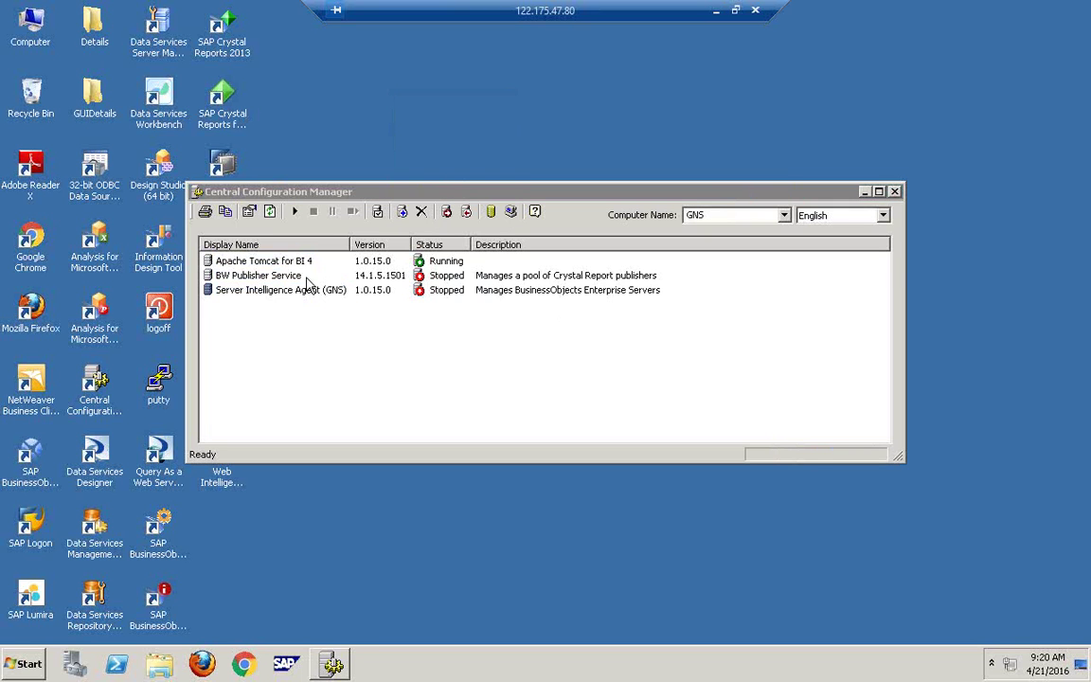
double_click(302, 289)
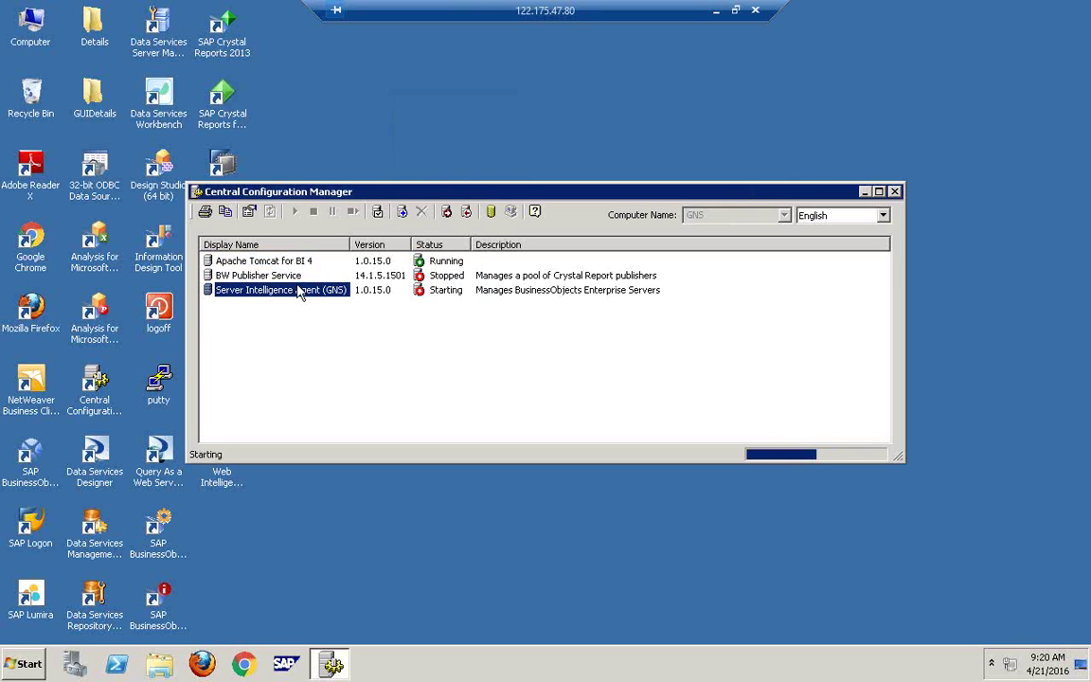
right_click(472, 126)
left_click(516, 164)
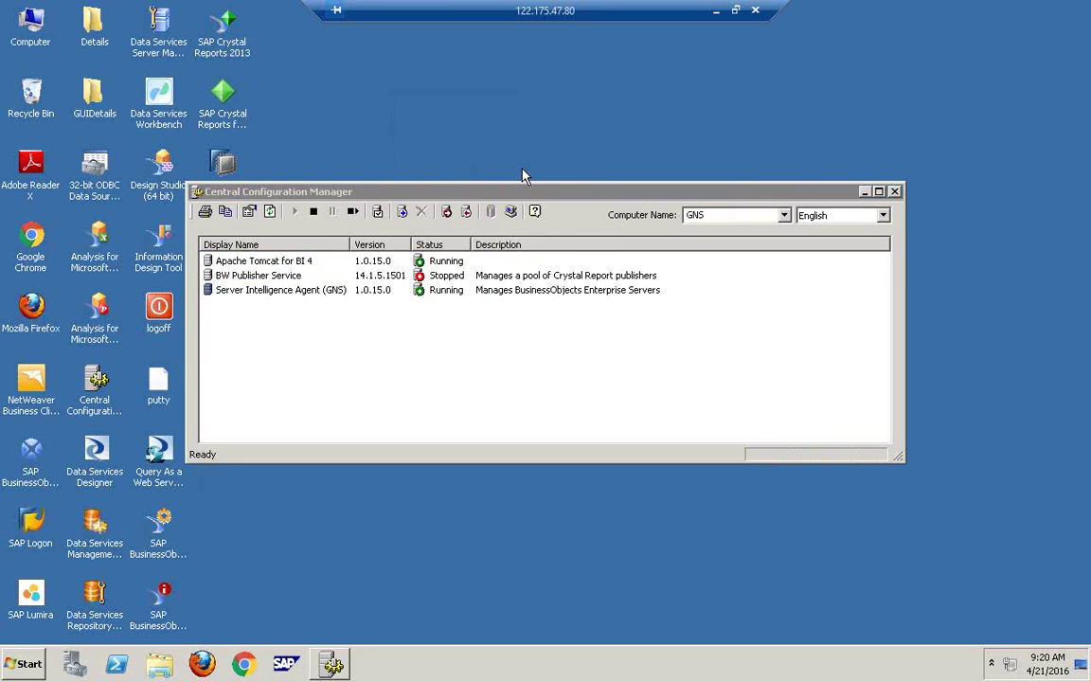
left_click(393, 221)
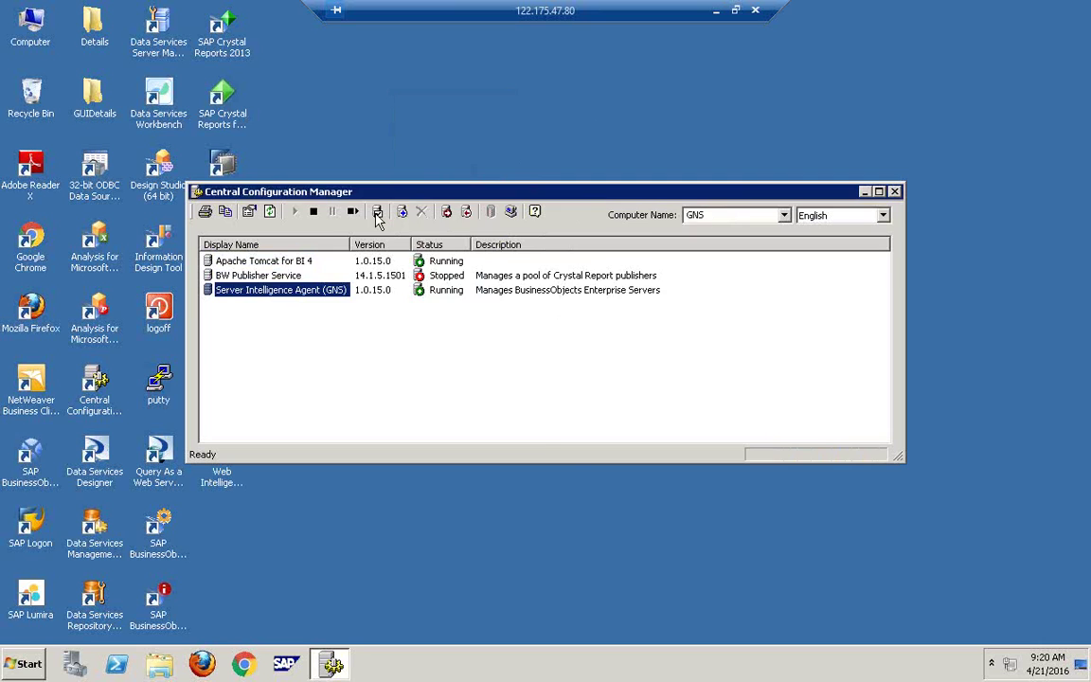
left_click(402, 212)
left_click(566, 356)
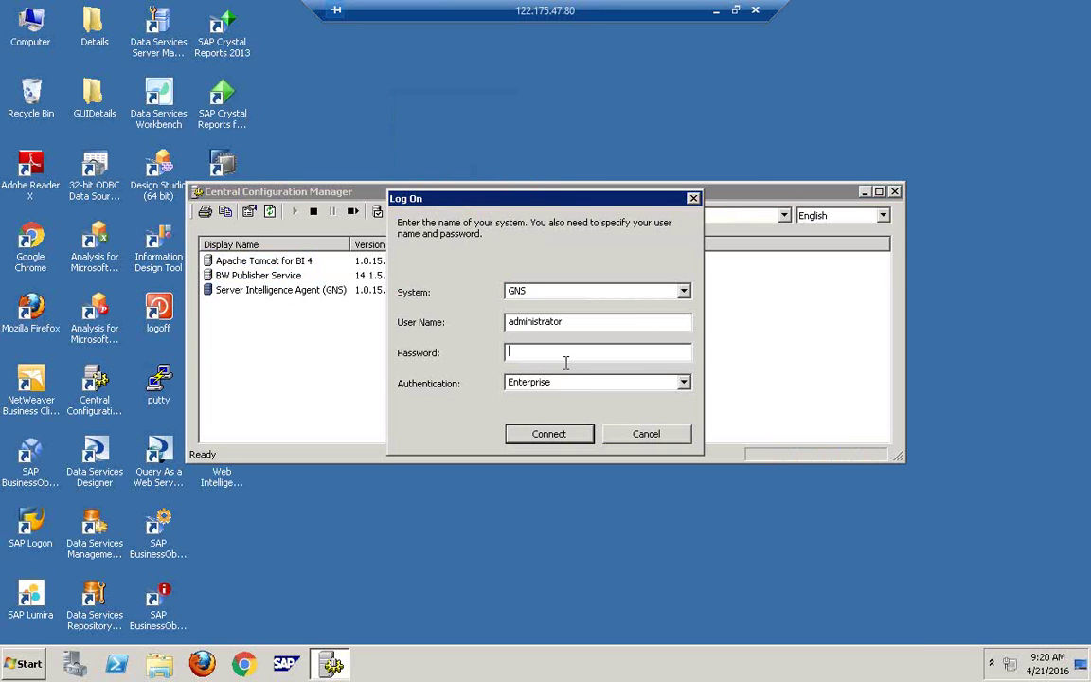
Step: Try the GNS logon password twice, dismissing each error, then close the prompt
type("**********")
key("Return")
left_click(683, 368)
key("ctrl+a")
key("BackSpace")
type("**********")
key("Return")
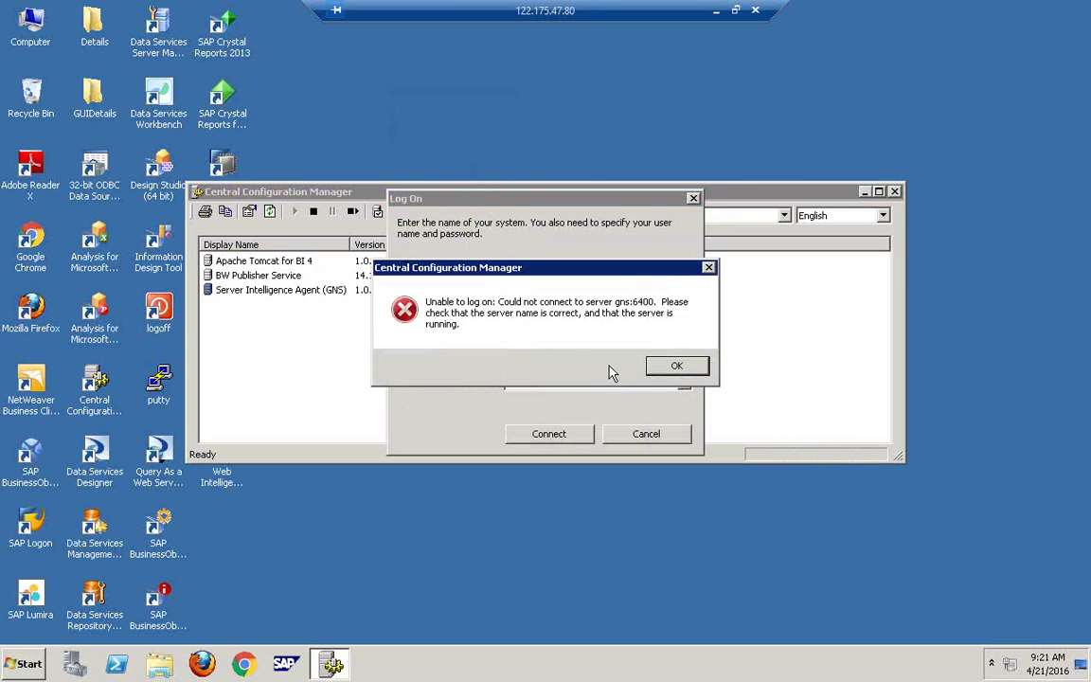
left_click(677, 366)
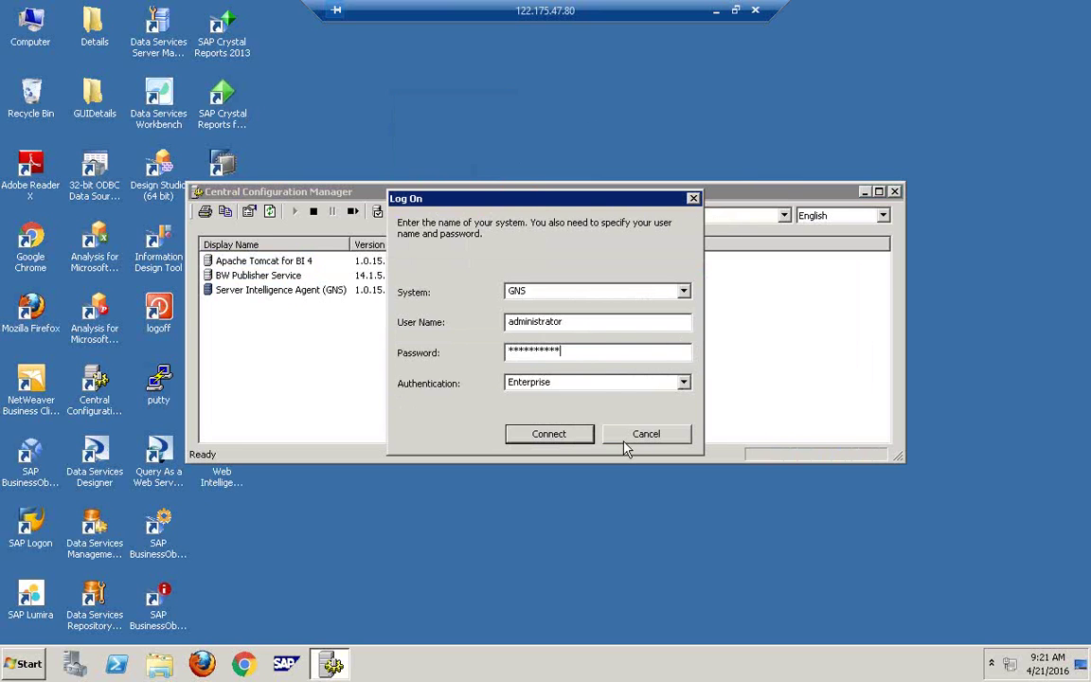
key("Return")
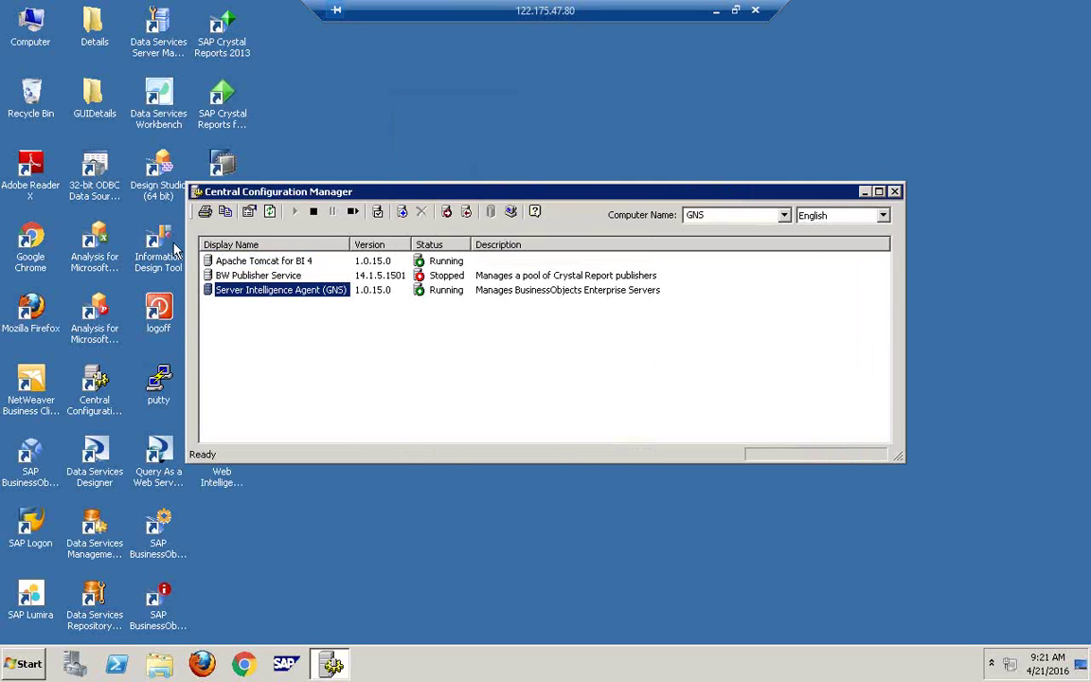
Step: Retry the GNS logon once more, dismiss the authentication error, and cancel the Log On dialog
left_click_drag(679, 196, 361, 298)
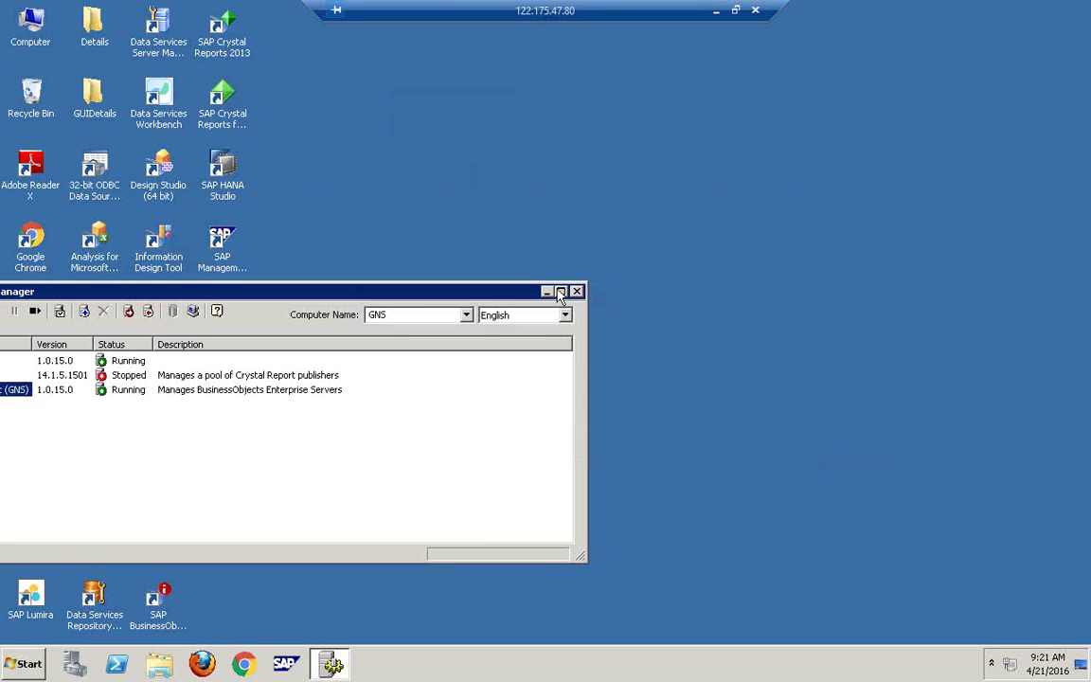
left_click_drag(165, 290, 301, 197)
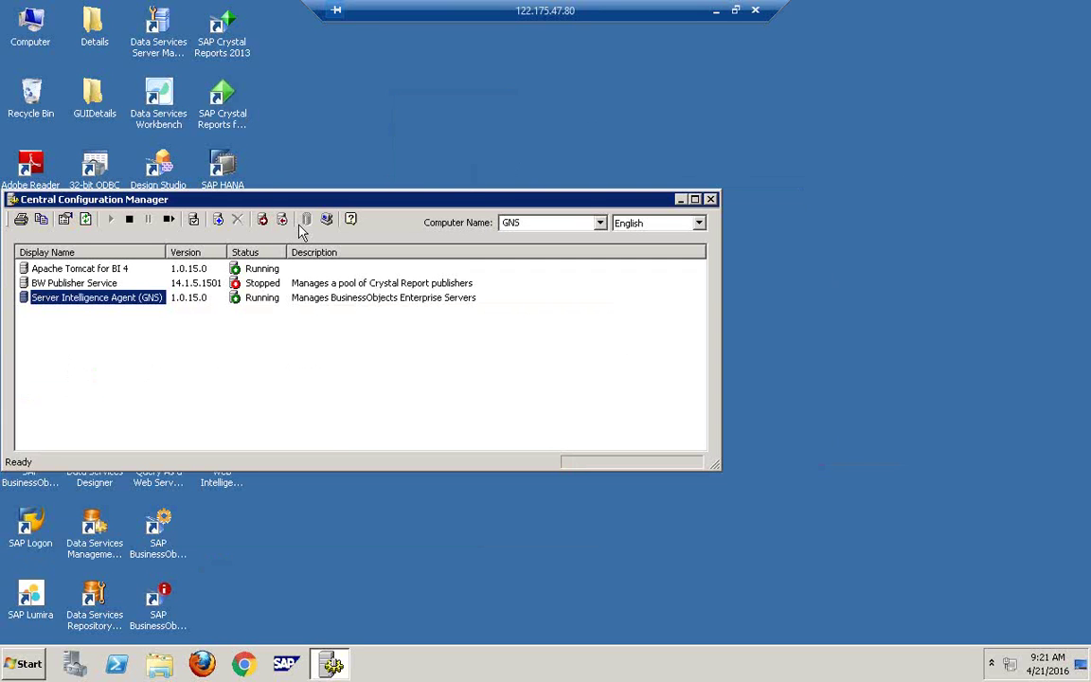
right_click(149, 295)
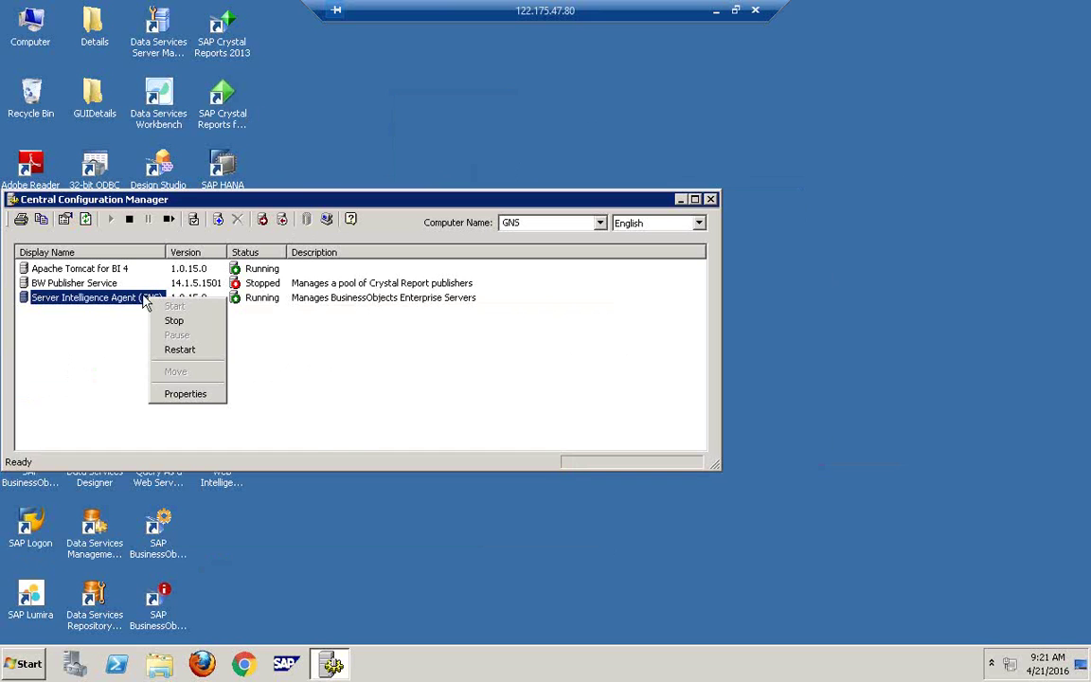
left_click(143, 300)
left_click(194, 219)
left_click(336, 361)
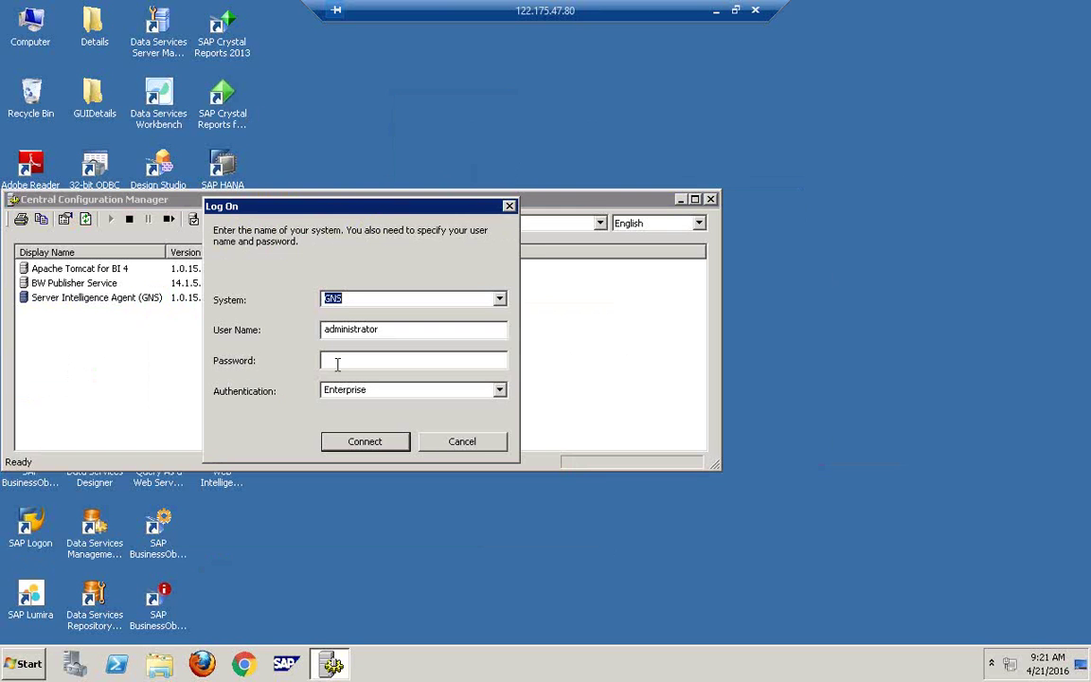
type("*********")
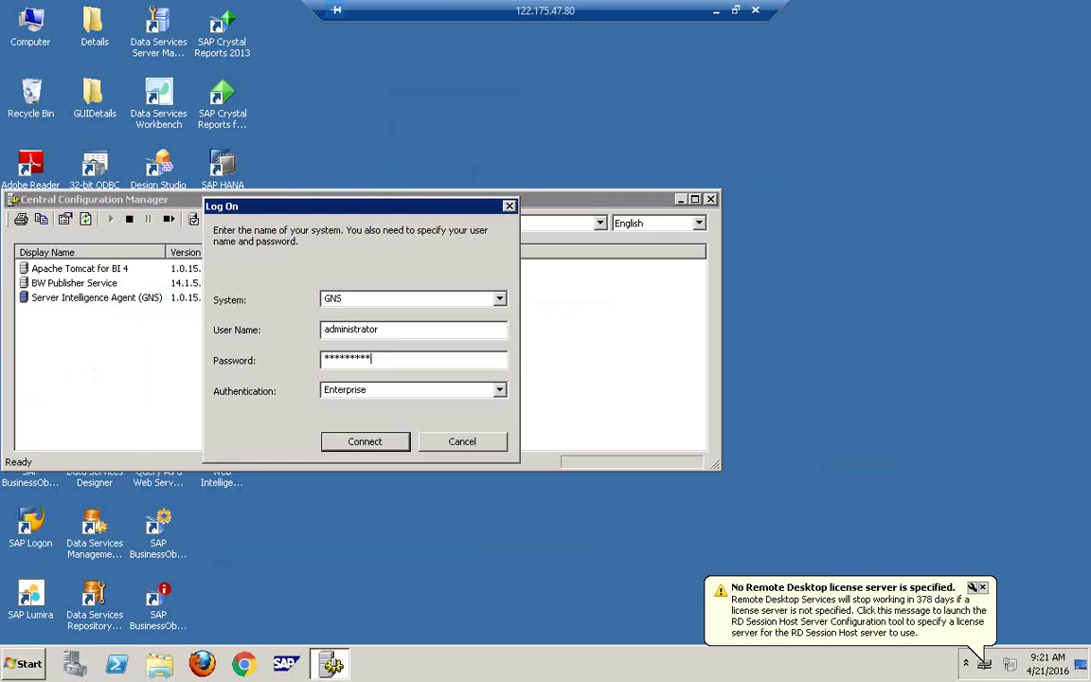
type("*")
key("Return")
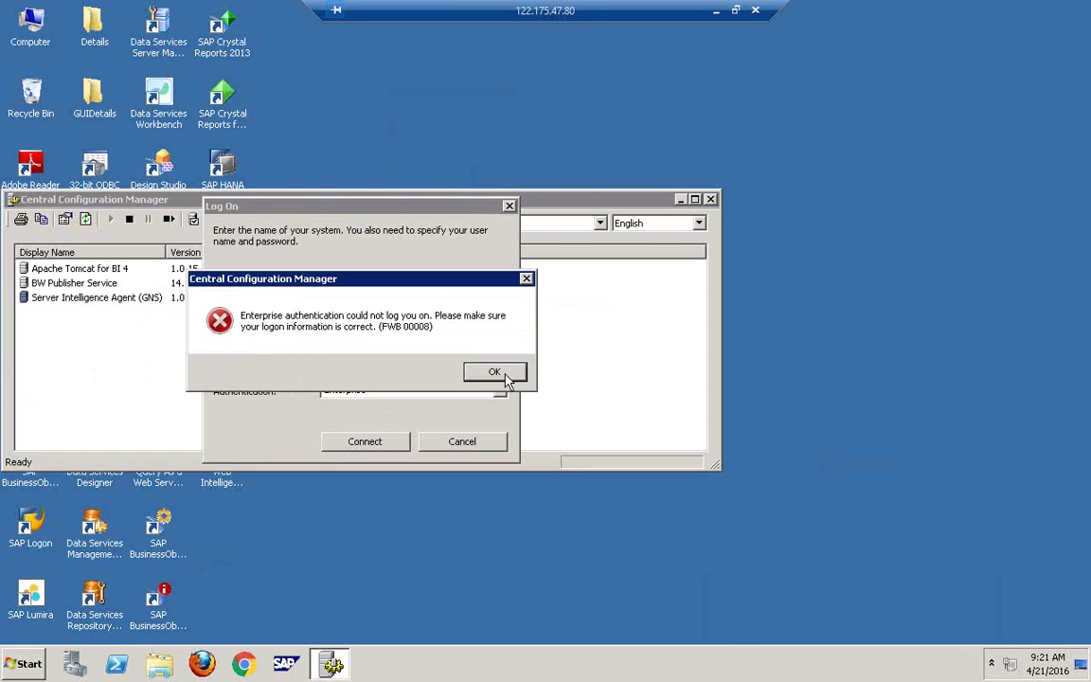
left_click(504, 377)
left_click(467, 445)
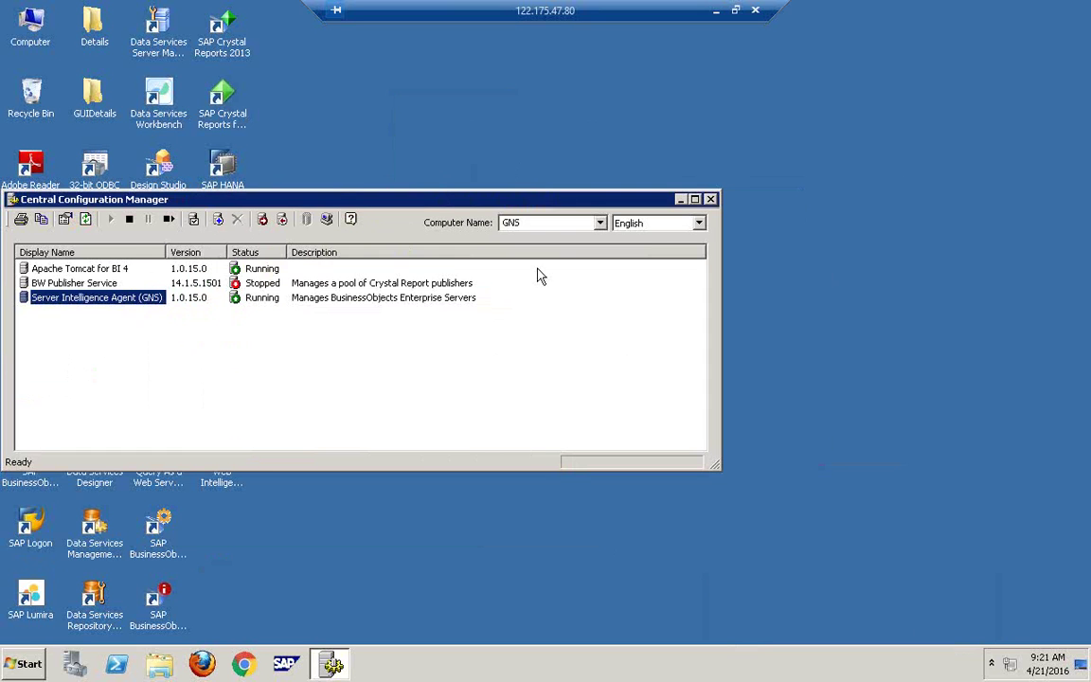
right_click(491, 185)
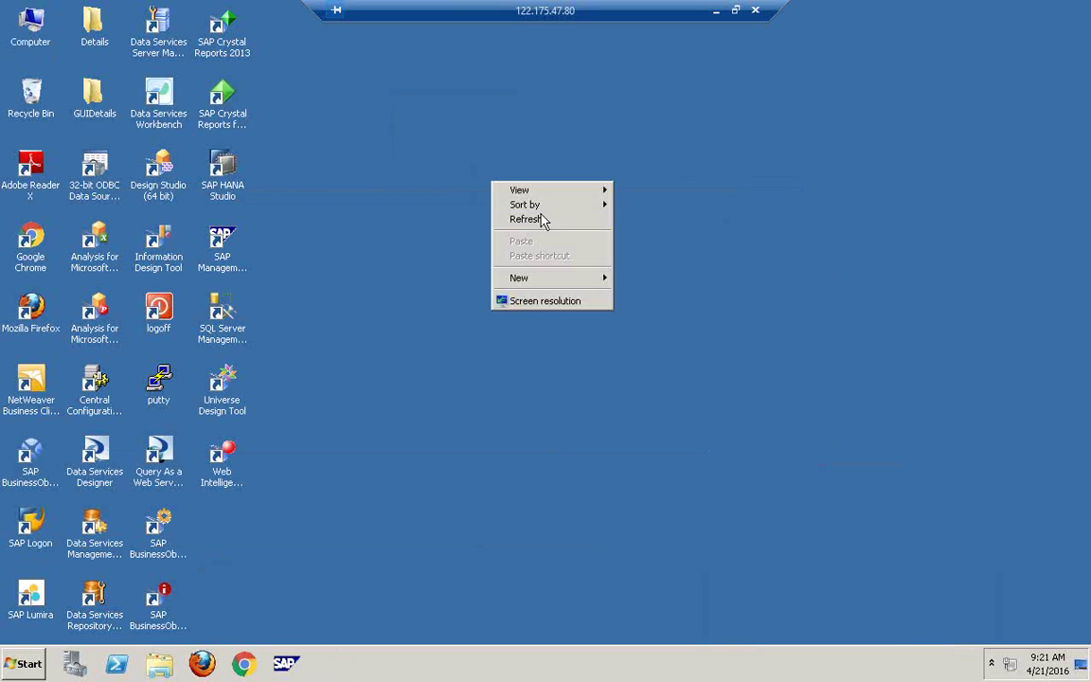
Step: Start Data Services Workbench from All Programs > SAP Data Services 4.2 and refresh the desktop
left_click(536, 221)
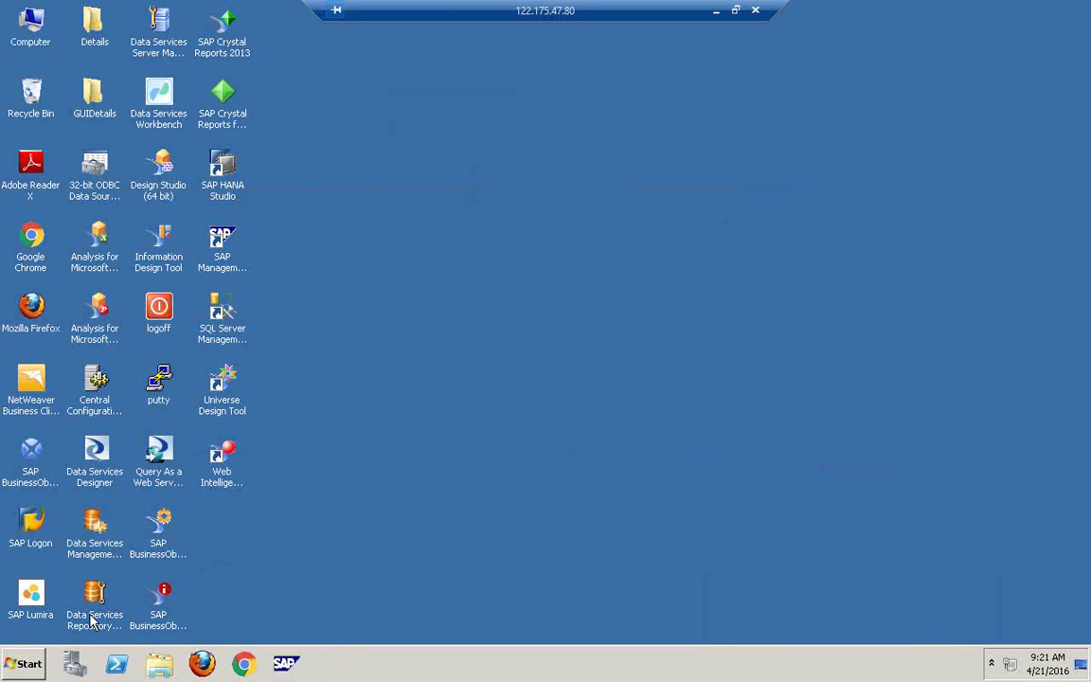
left_click(23, 663)
left_click(28, 599)
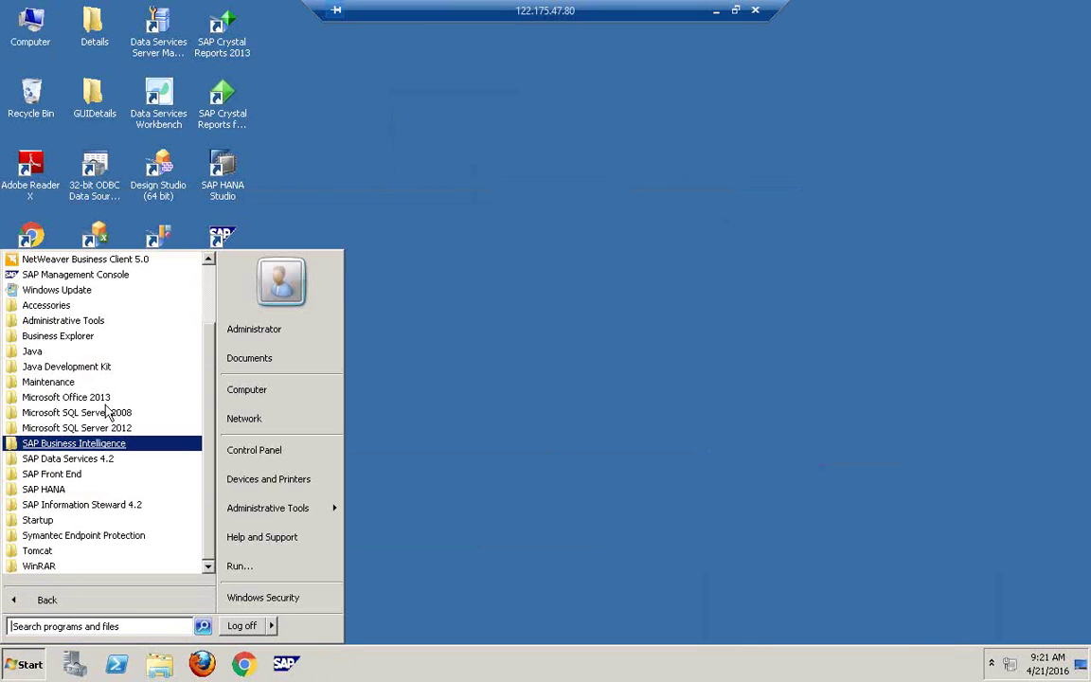
left_click(95, 459)
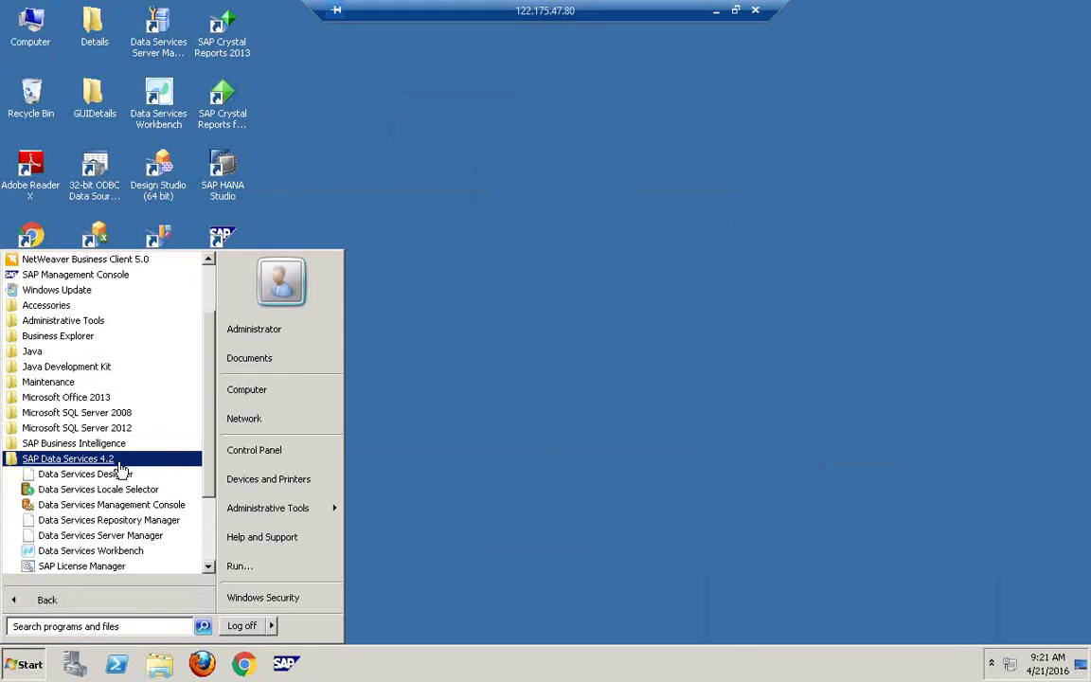
left_click(95, 549)
key("super")
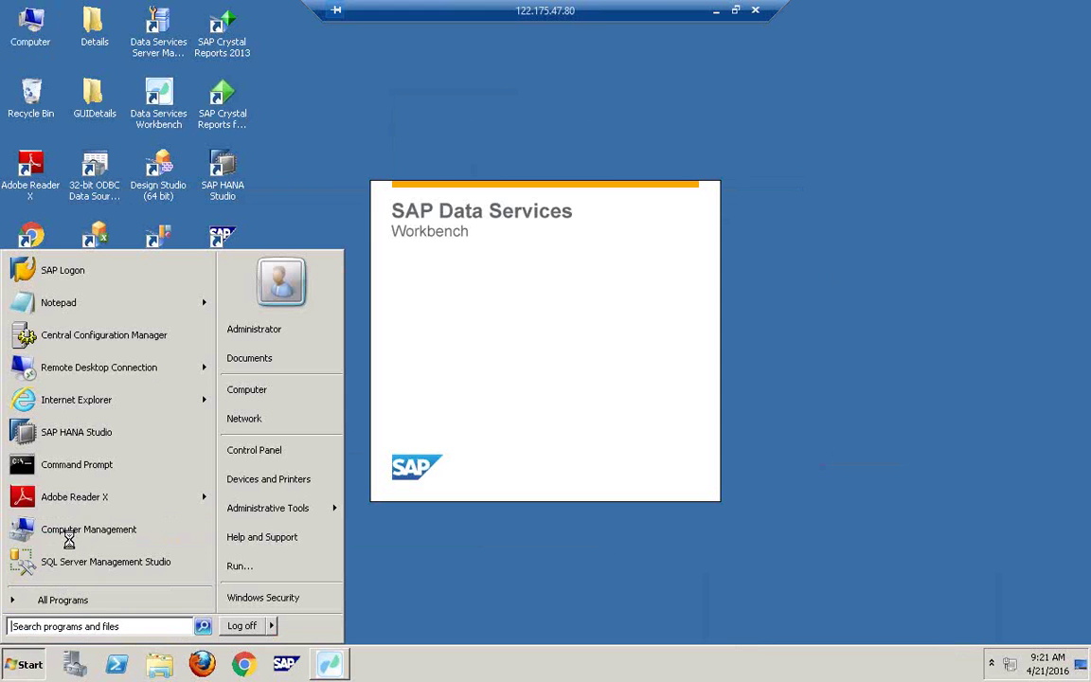
right_click(541, 98)
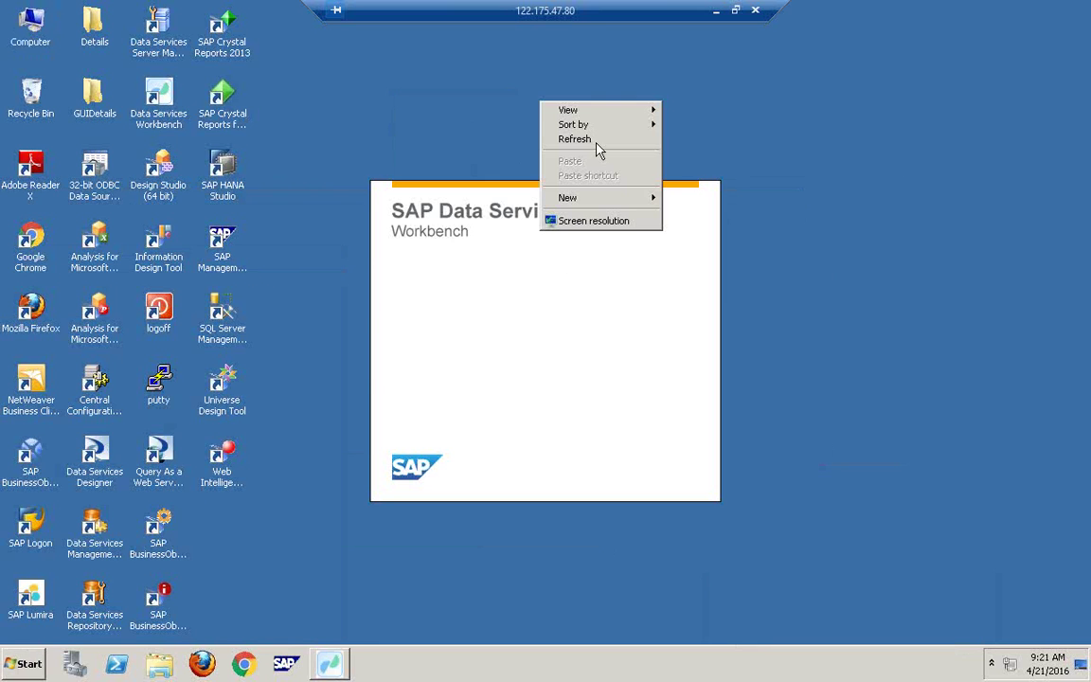
left_click(597, 138)
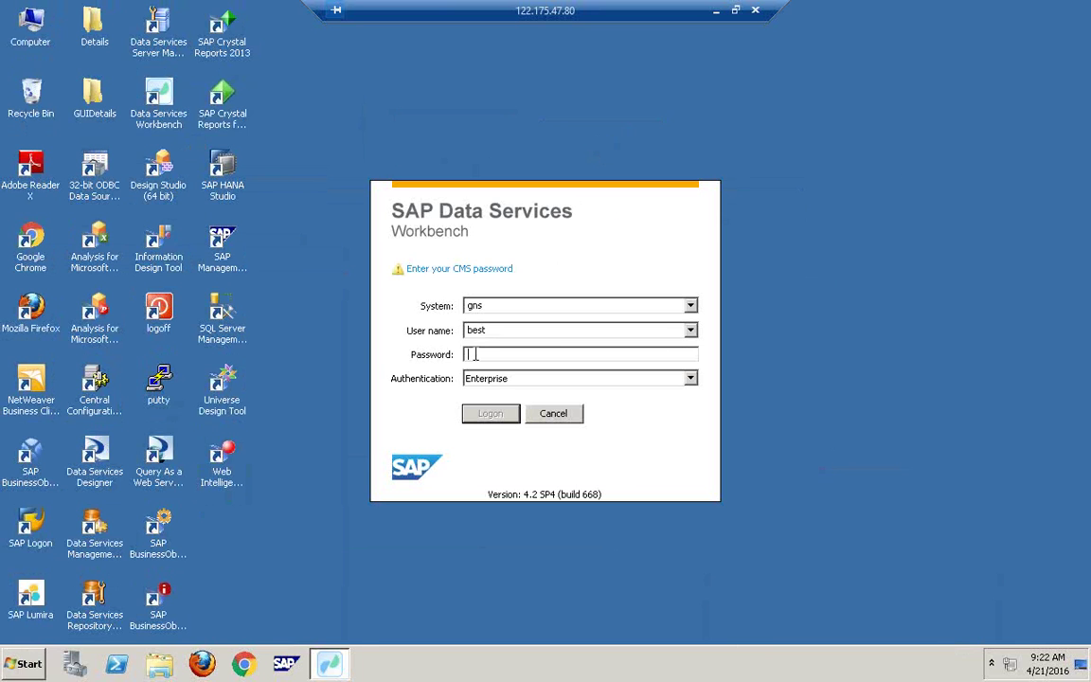
Step: Log on to GNS:6400 with the password and refresh the remote desktop
type("••••••••••")
key("Return")
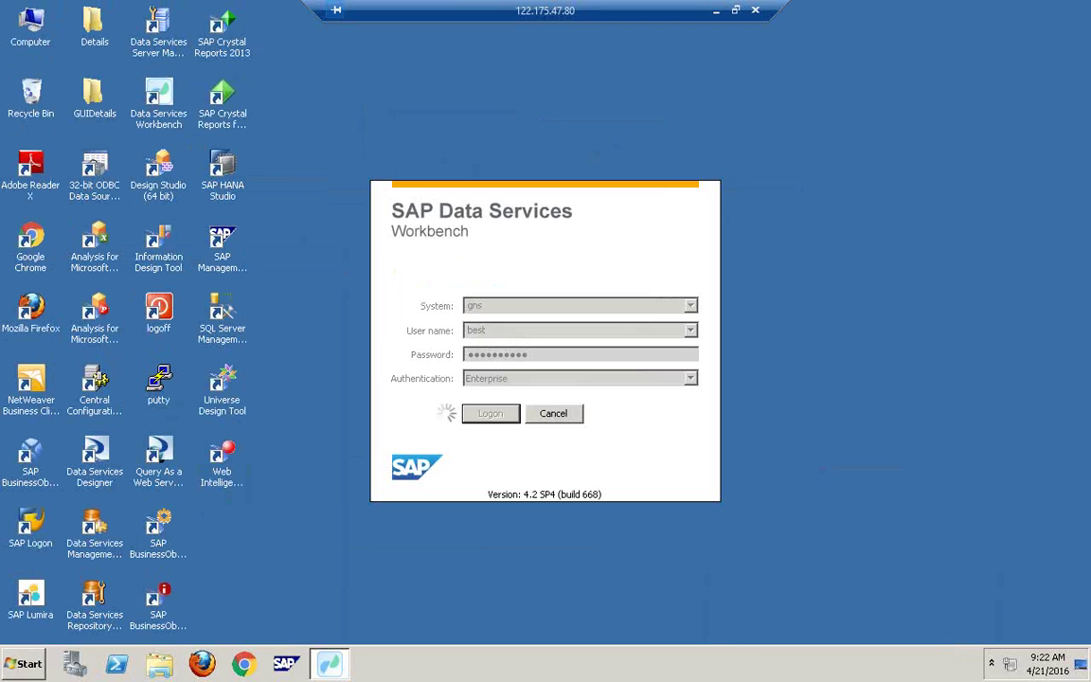
right_click(536, 80)
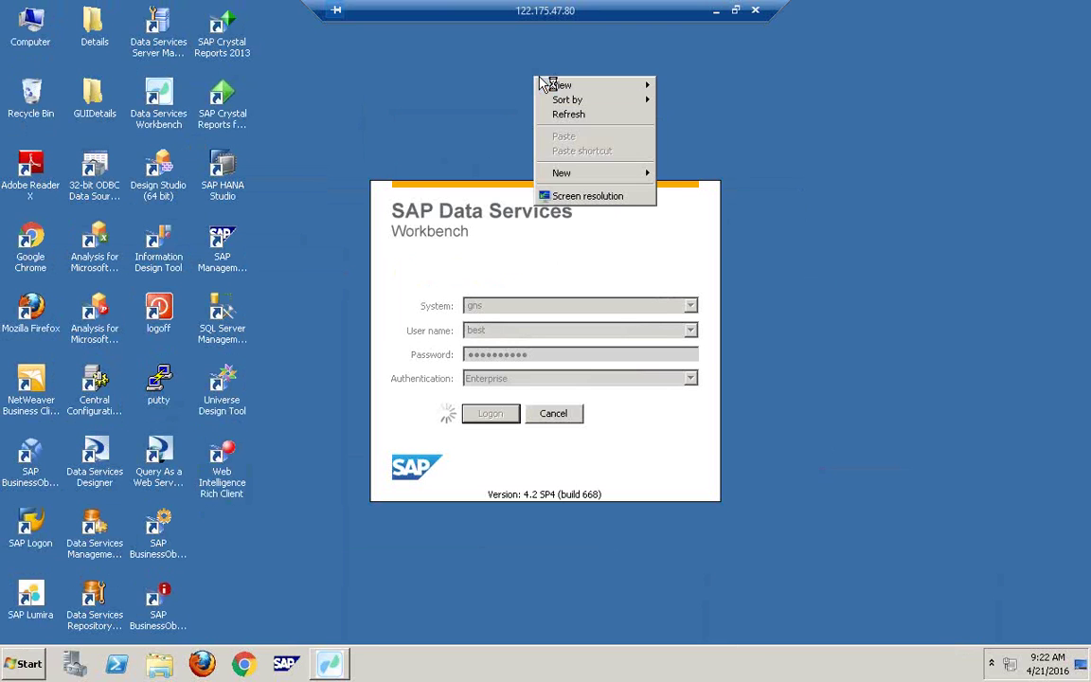
left_click(580, 115)
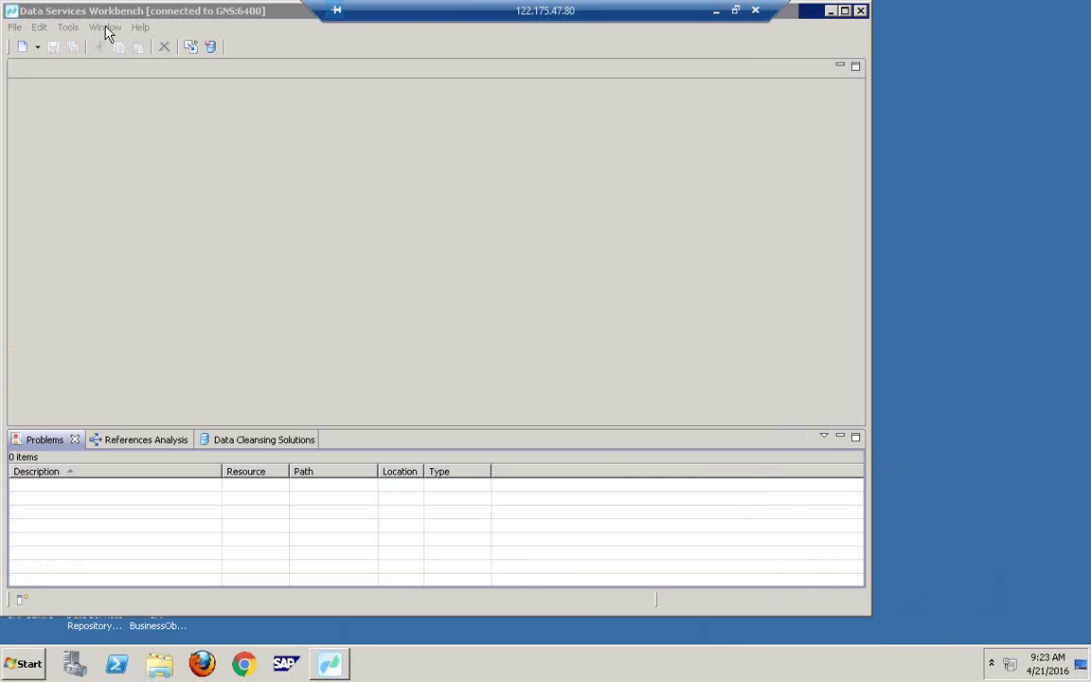
Step: Reset the perspective to show the empty Project Explorer and window the remote session
left_click(105, 28)
left_click(156, 149)
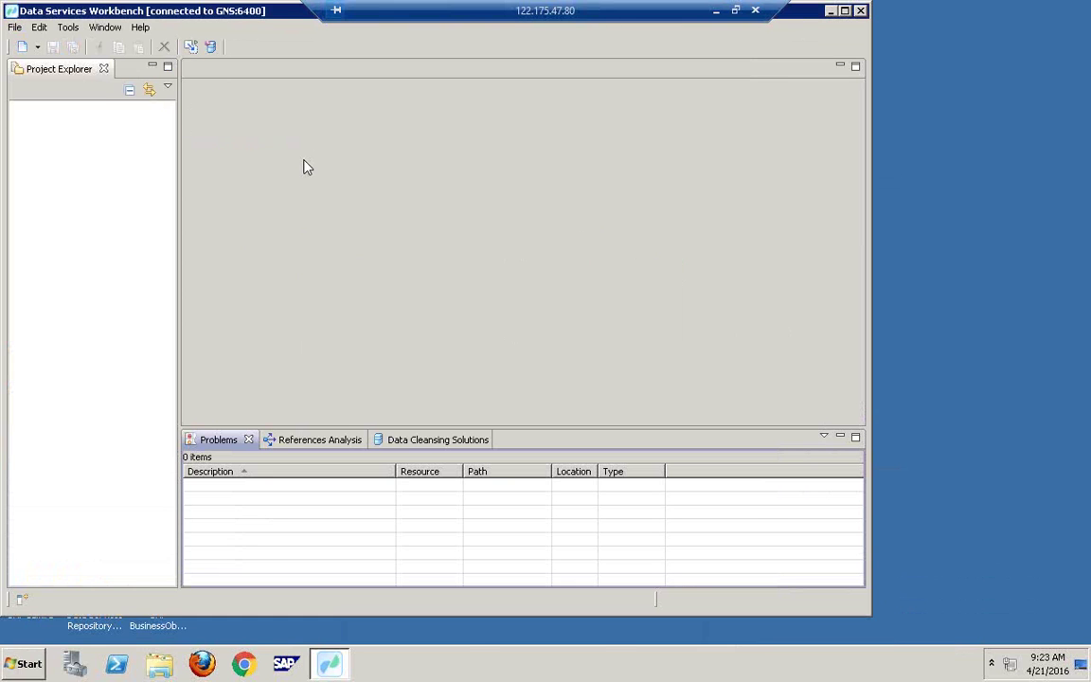
double_click(637, 20)
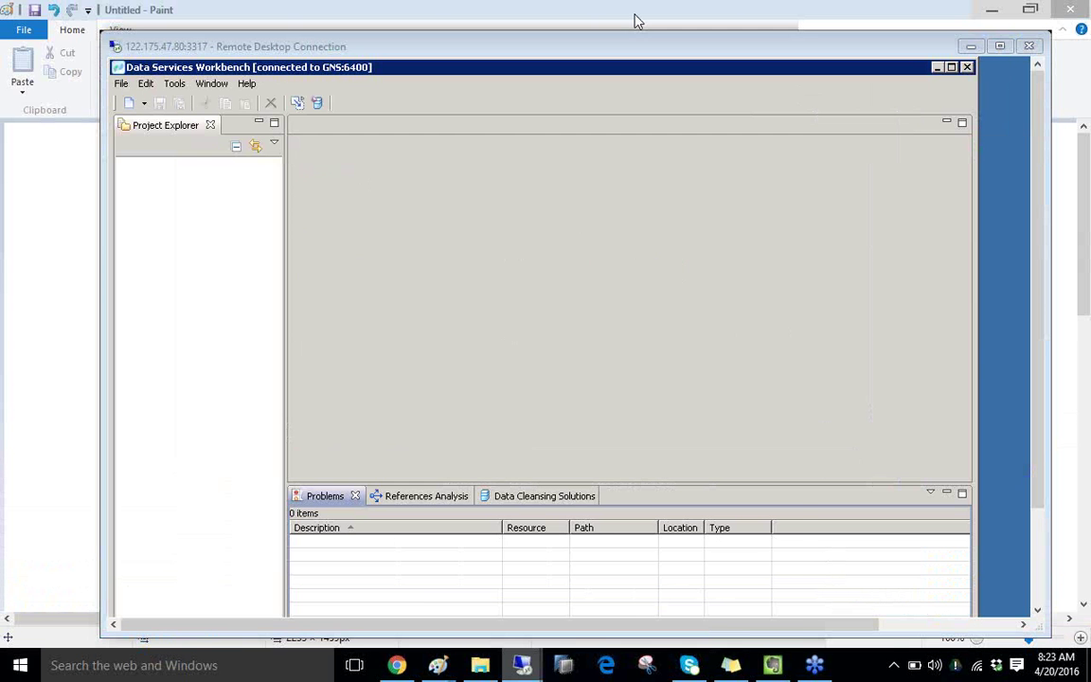
Step: Switch to the other remote session and launch Data Services Workbench
mouse_move(522, 665)
left_click(532, 604)
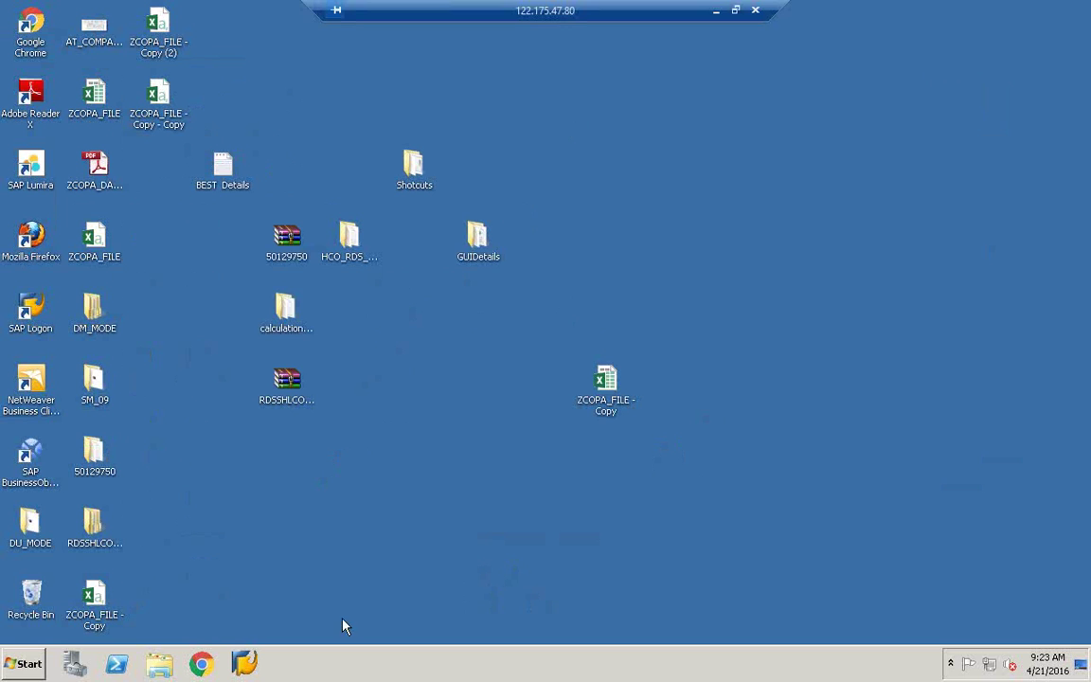
left_click(26, 663)
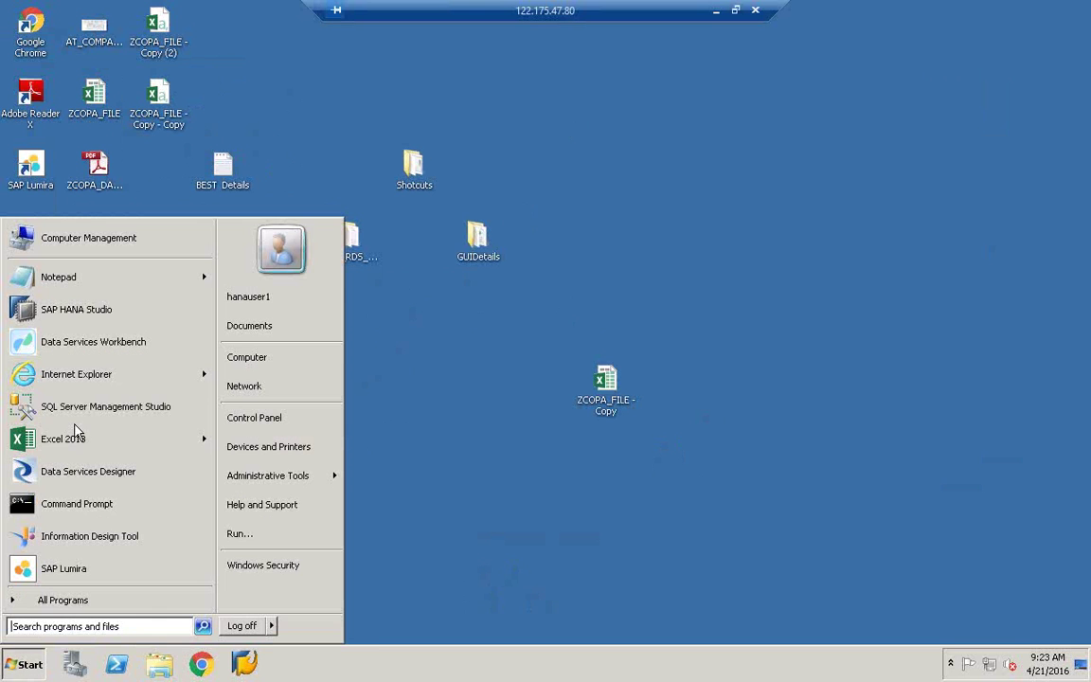
left_click(107, 341)
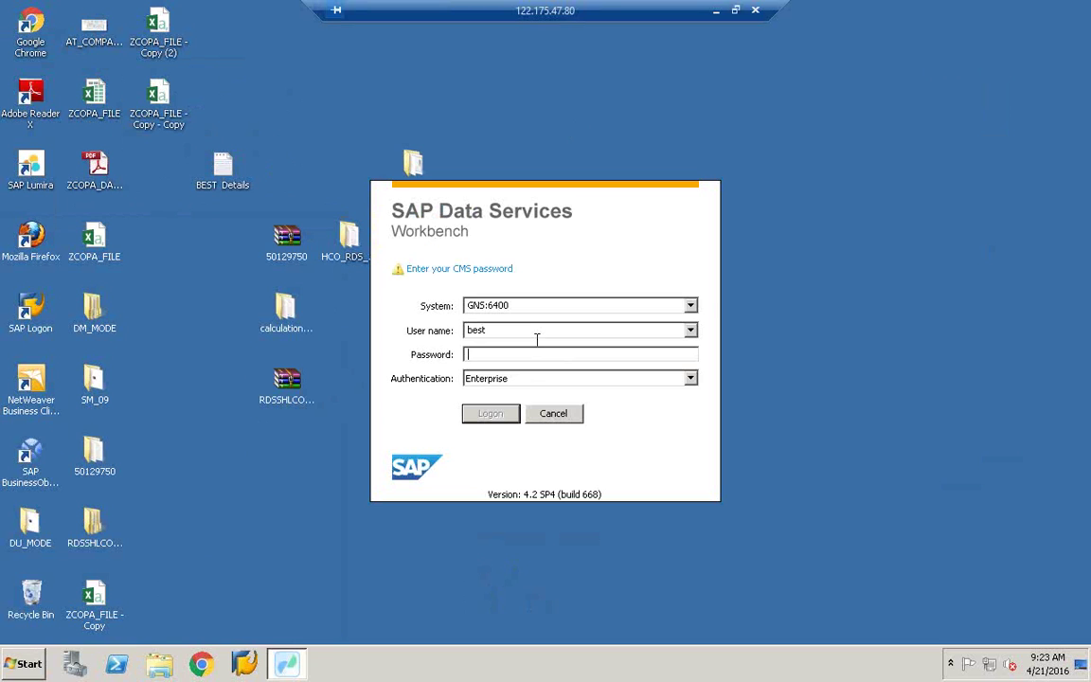
Step: Log on with the repository password, opening the six projects and ZHANA_ECC_DF data flow
type("**********")
key("Return")
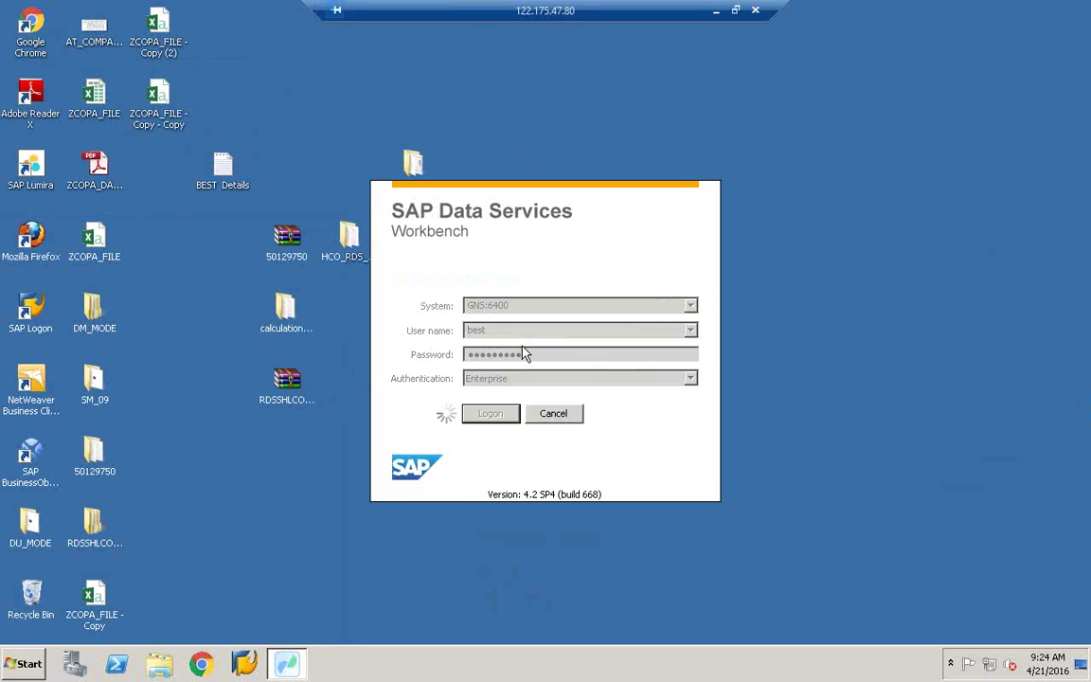
right_click(213, 476)
left_click(236, 452)
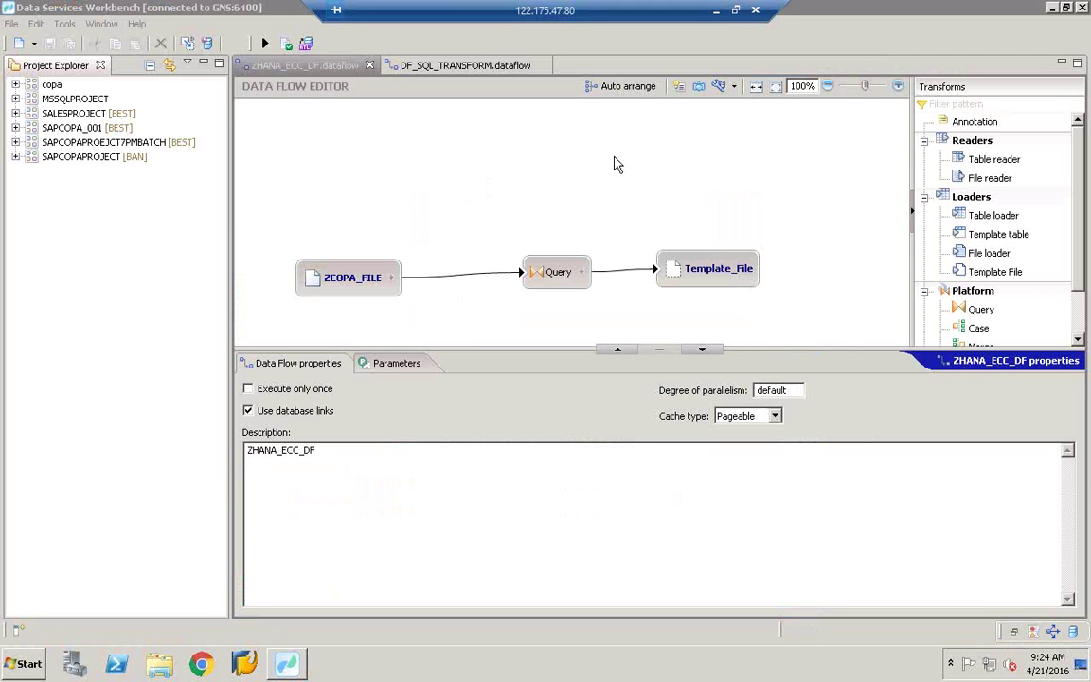
Step: Open the DF_SQL_TRANSFORM data flow, widen its editor and select its three nodes
left_click(439, 66)
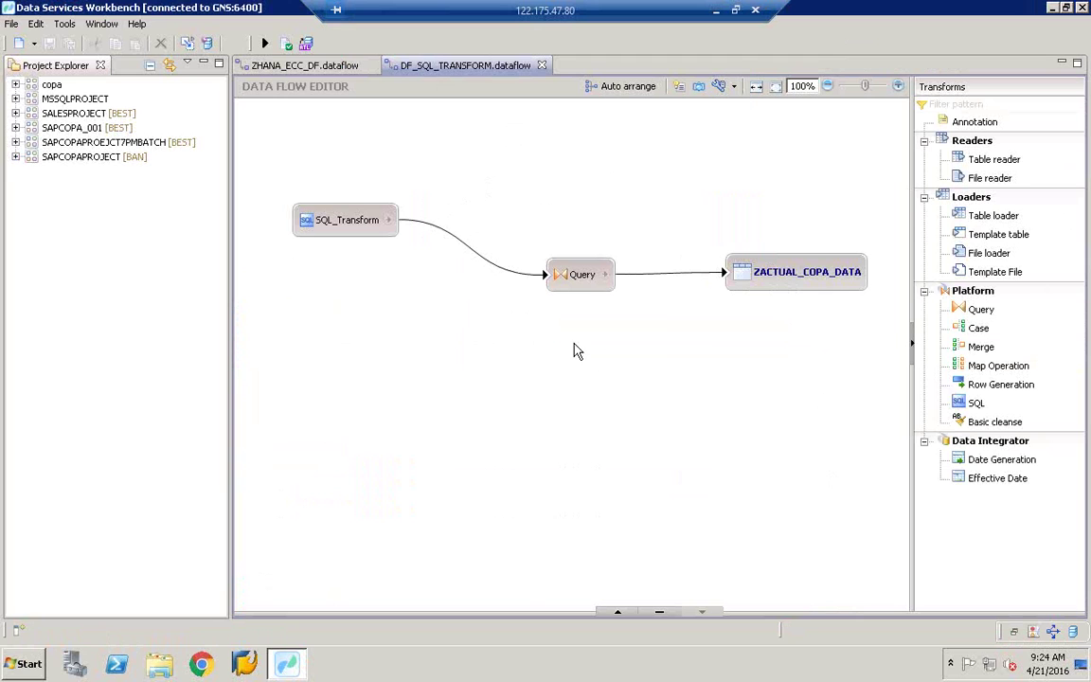
left_click_drag(231, 360, 149, 342)
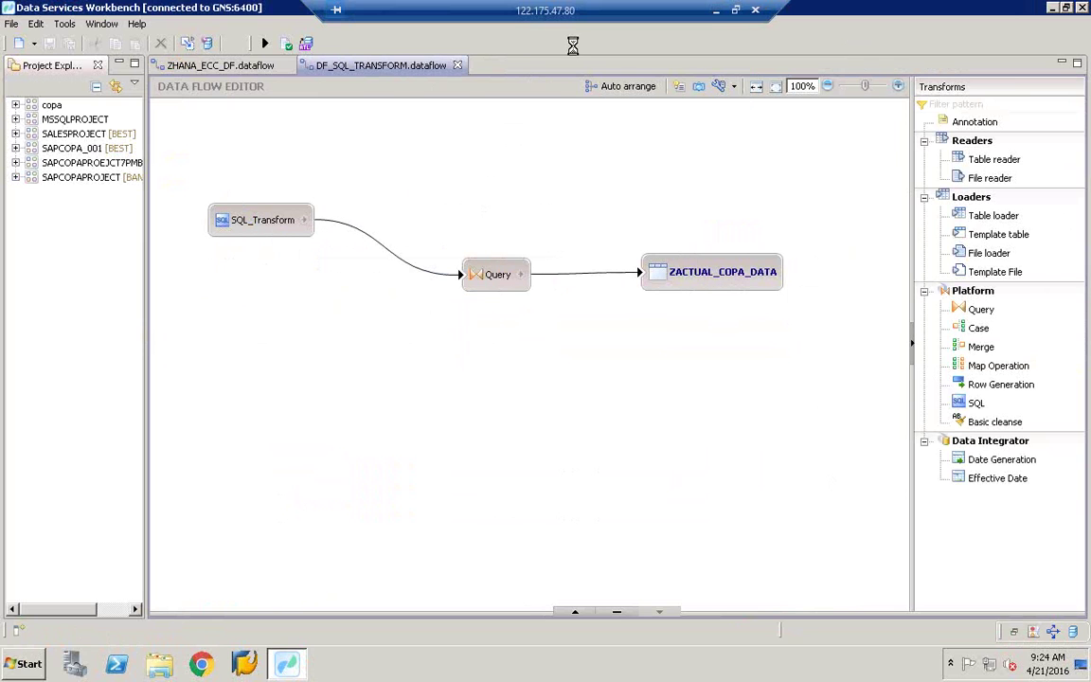
left_click_drag(722, 314, 234, 165)
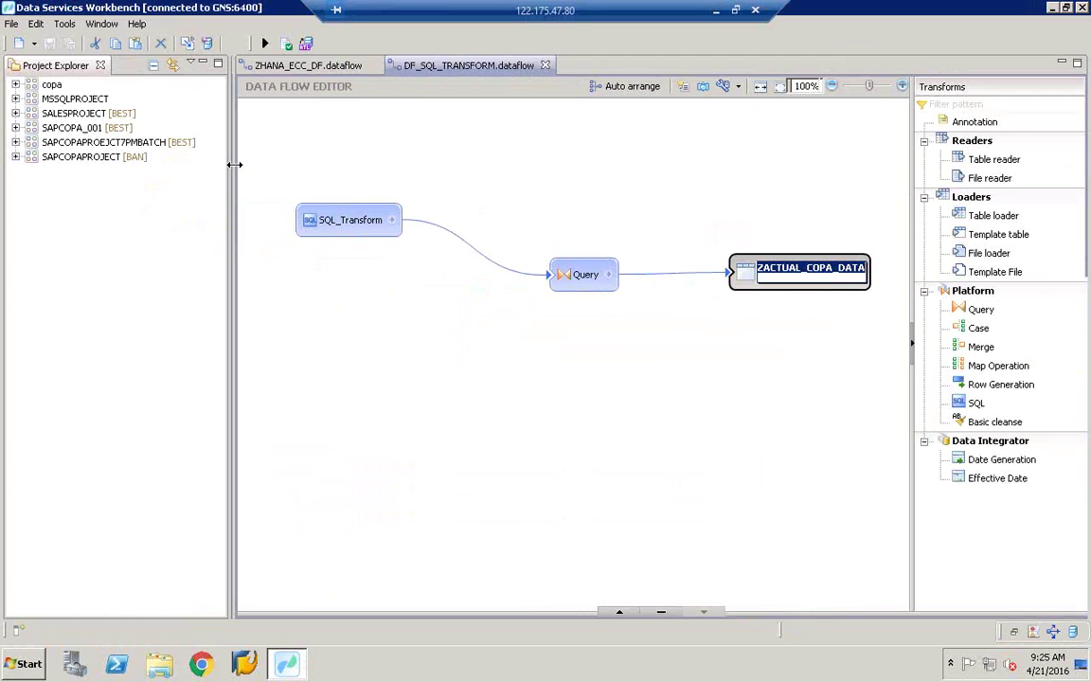
Step: Close both data flow tabs and open SALESPROJECT's SQL_TRANSFORM, showing Template_File's properties
left_click(15, 113)
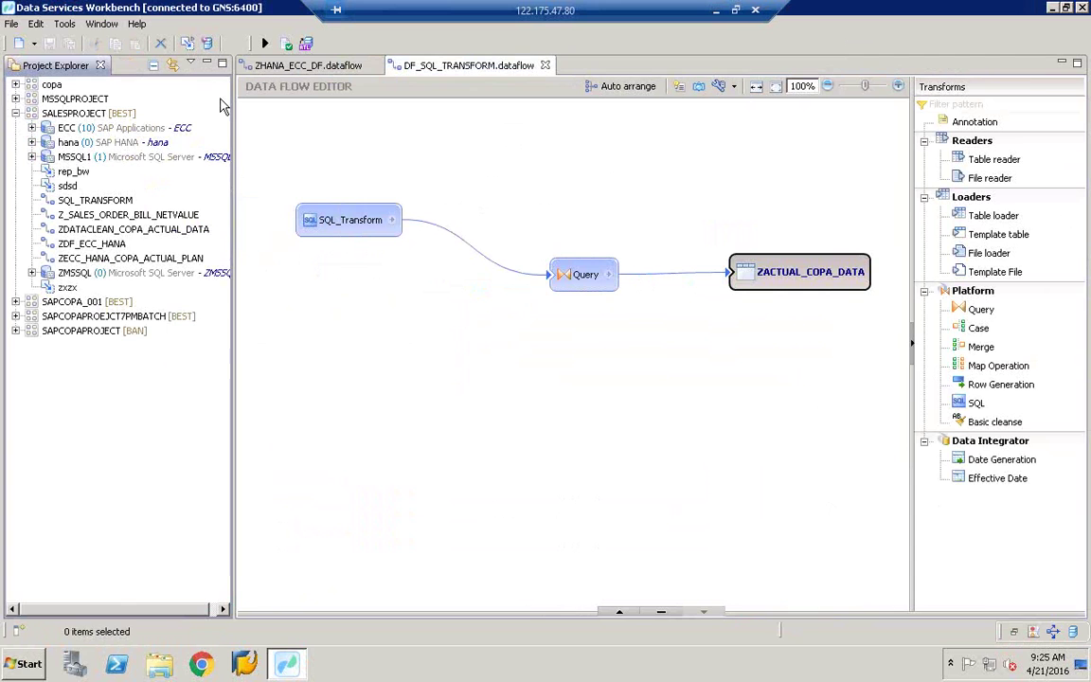
left_click(545, 65)
left_click(374, 64)
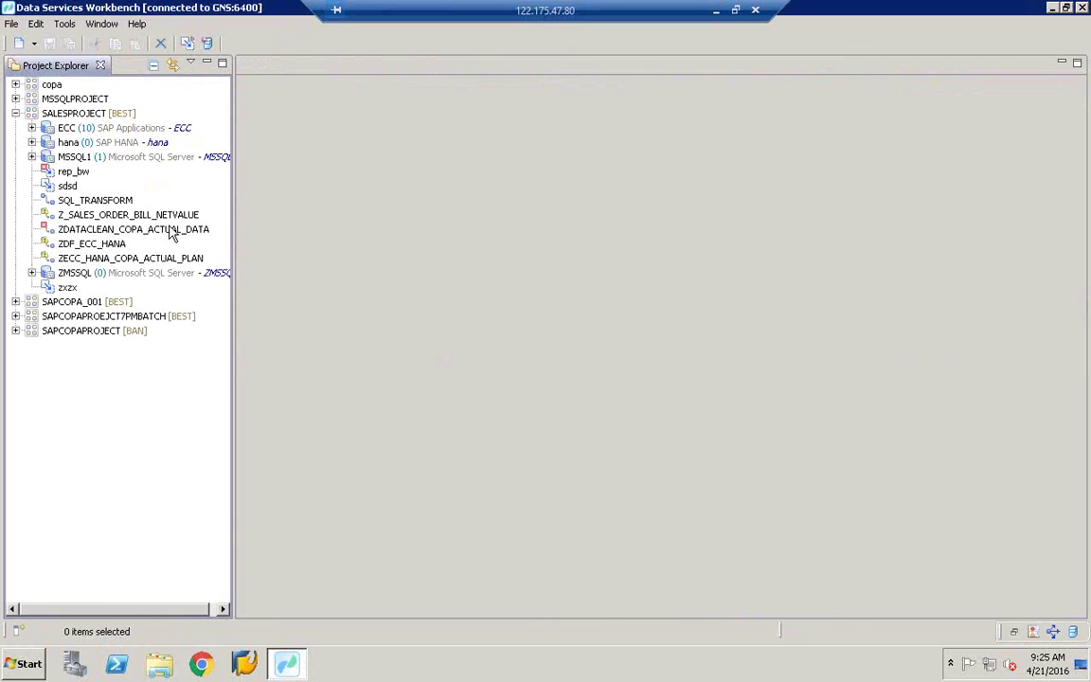
double_click(81, 200)
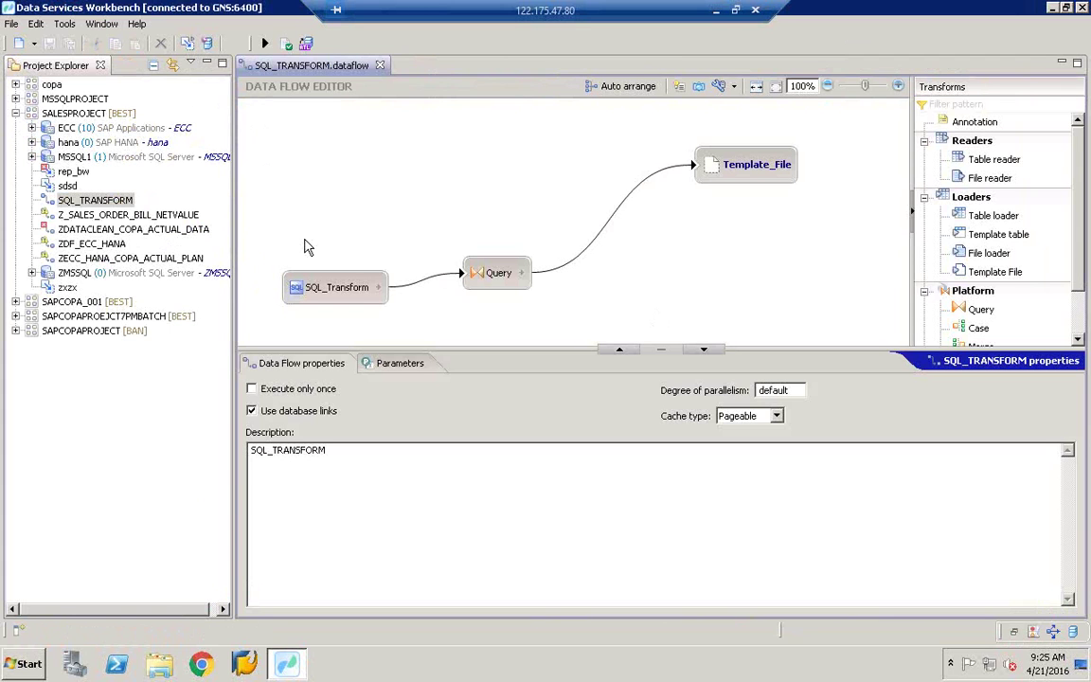
left_click(751, 168)
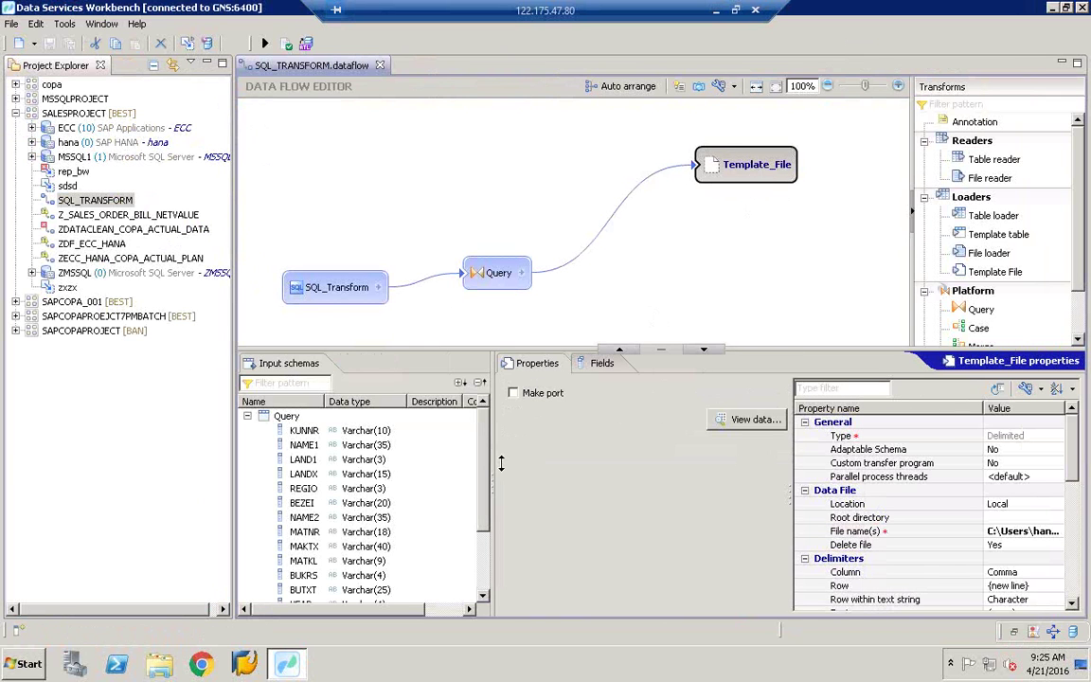
left_click_drag(508, 343, 507, 456)
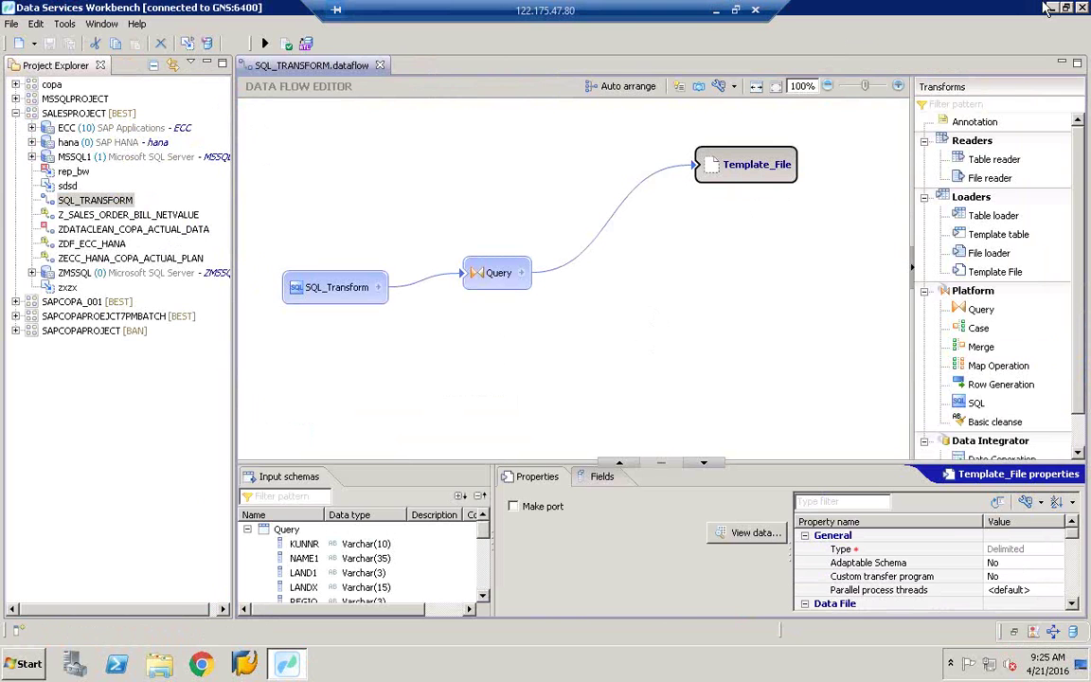
Step: Minimize the Workbench and open ZCOPA_FILE - Copy - Copy in Excel from the desktop
key("super+d")
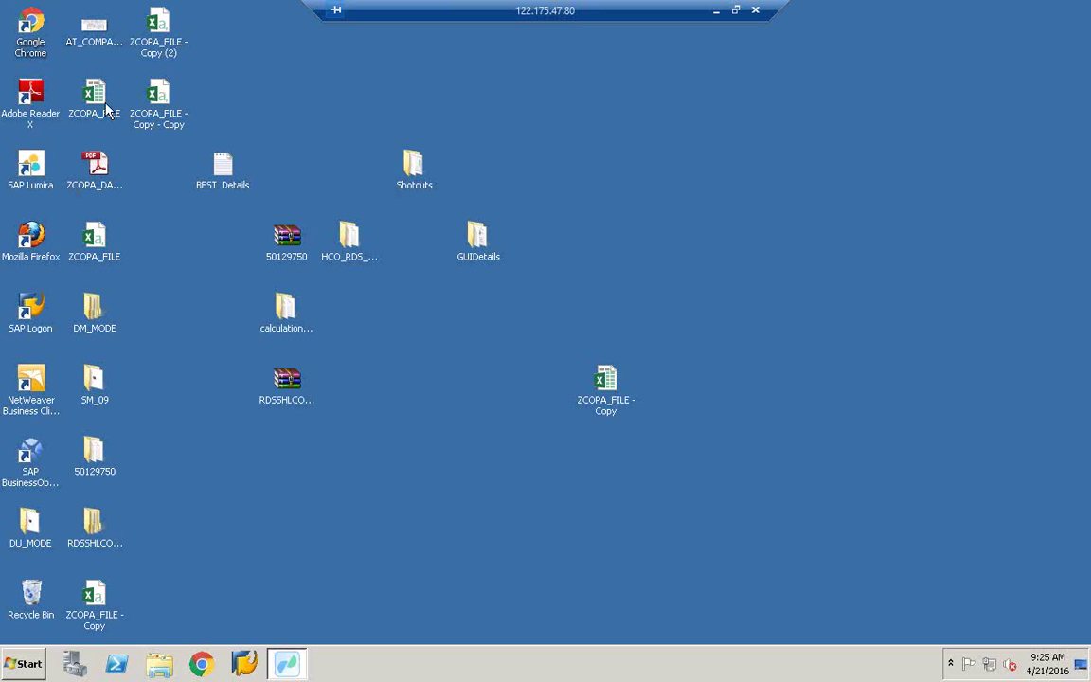
double_click(99, 99)
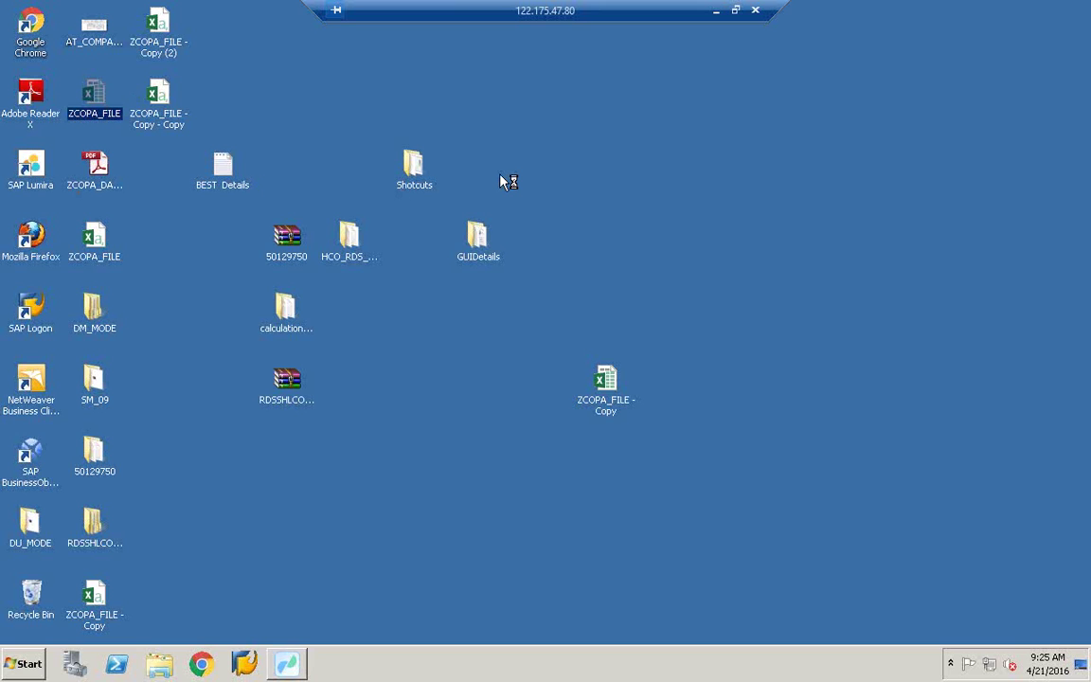
left_click(161, 109)
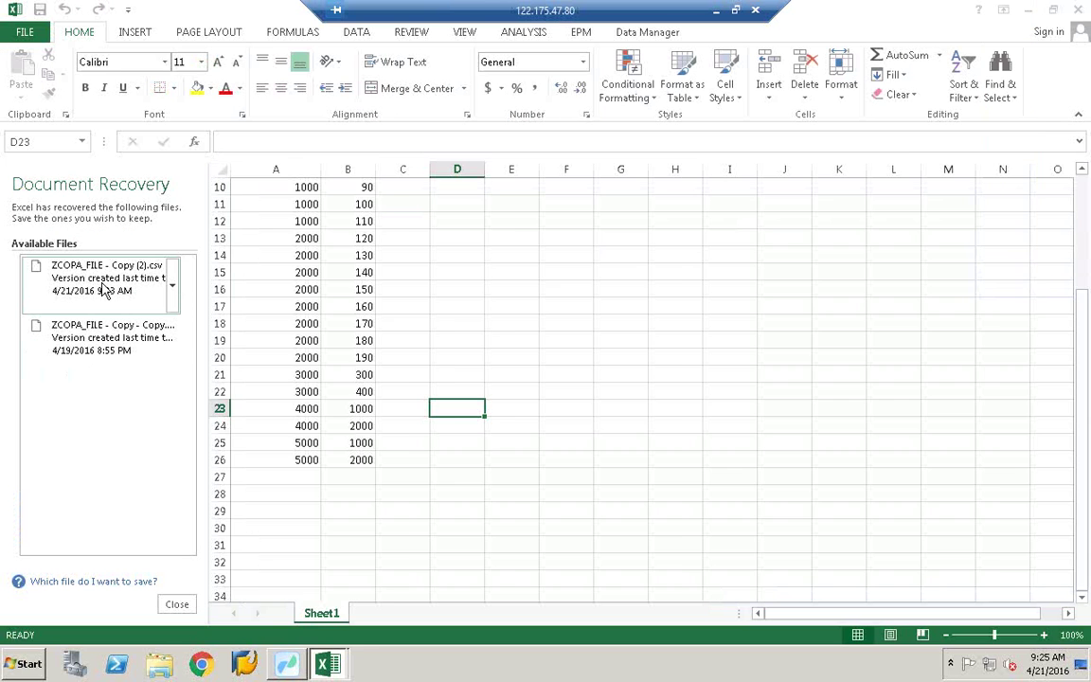
Step: Dismiss the Office activation notice and close the extra ZCOPA_FILE workbook
left_click(103, 290)
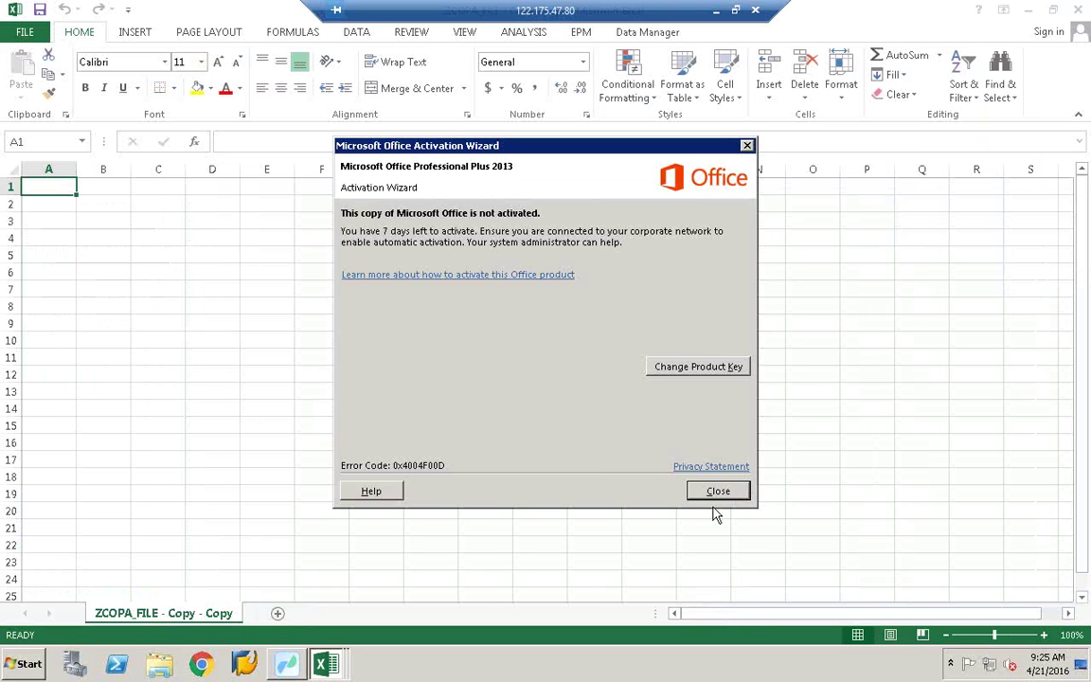
left_click(737, 491)
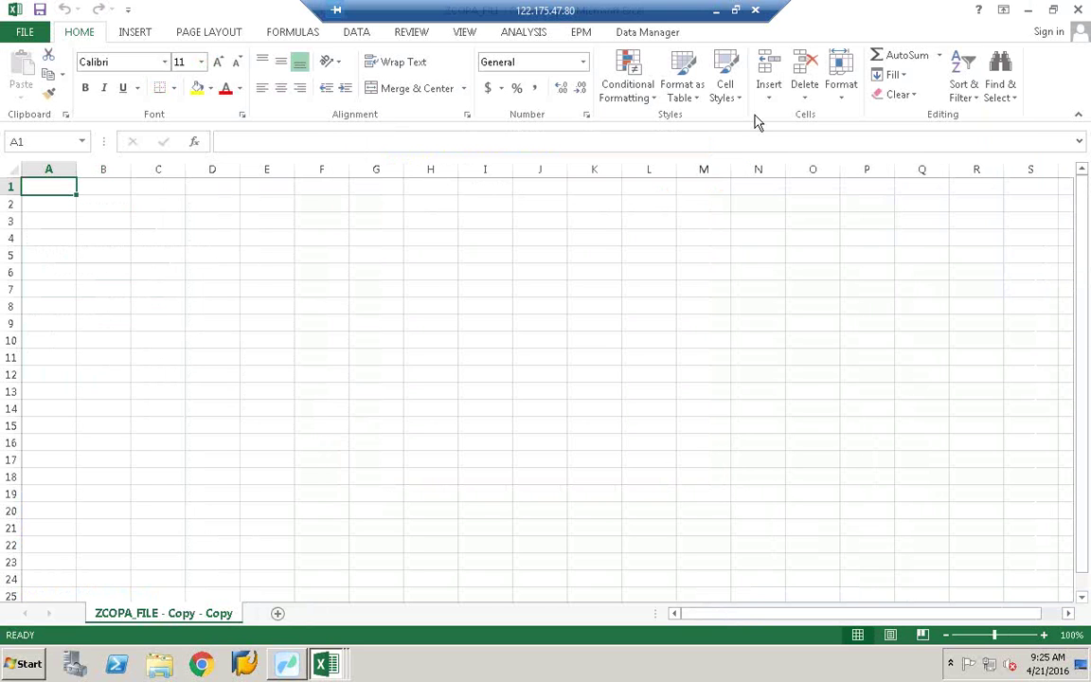
left_click(1053, 9)
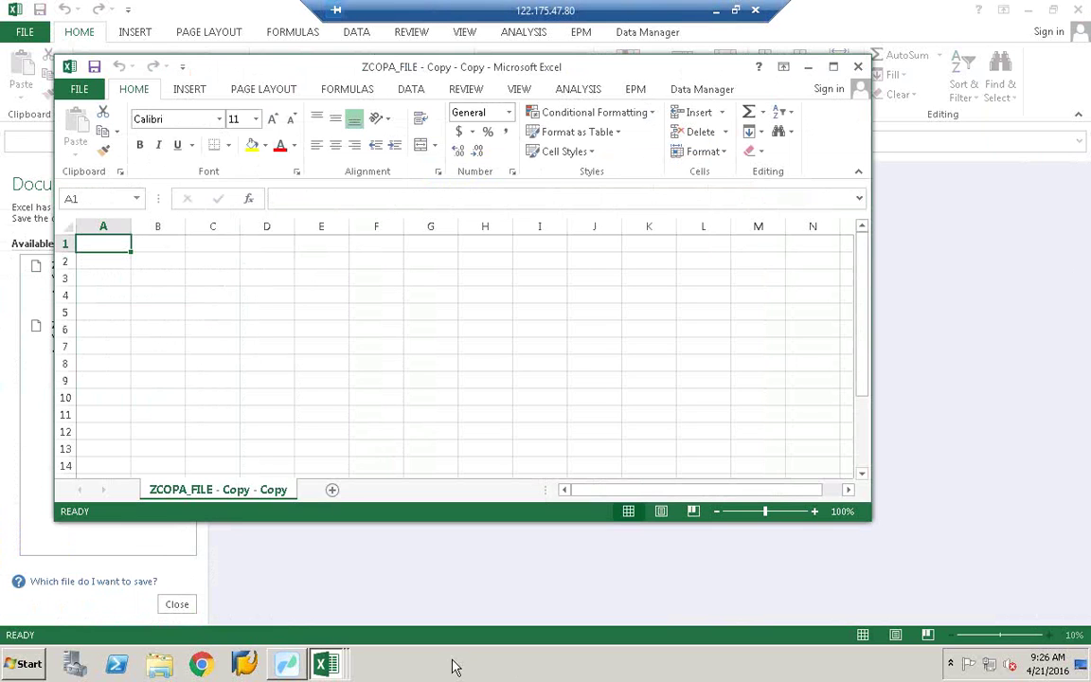
left_click(327, 663)
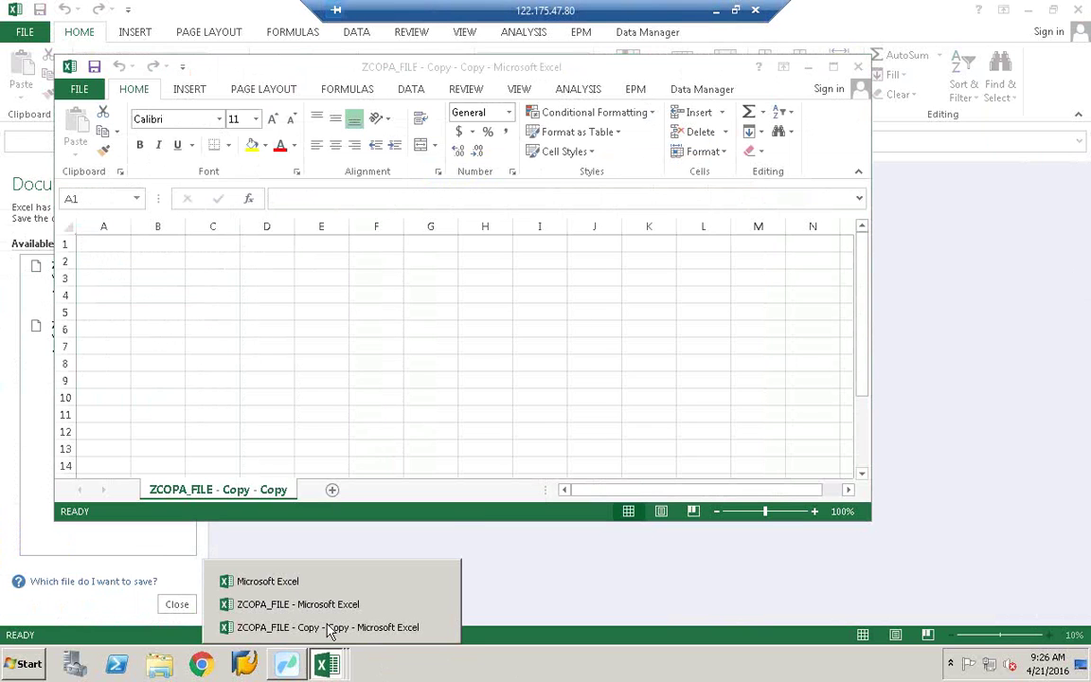
right_click(327, 664)
left_click(852, 76)
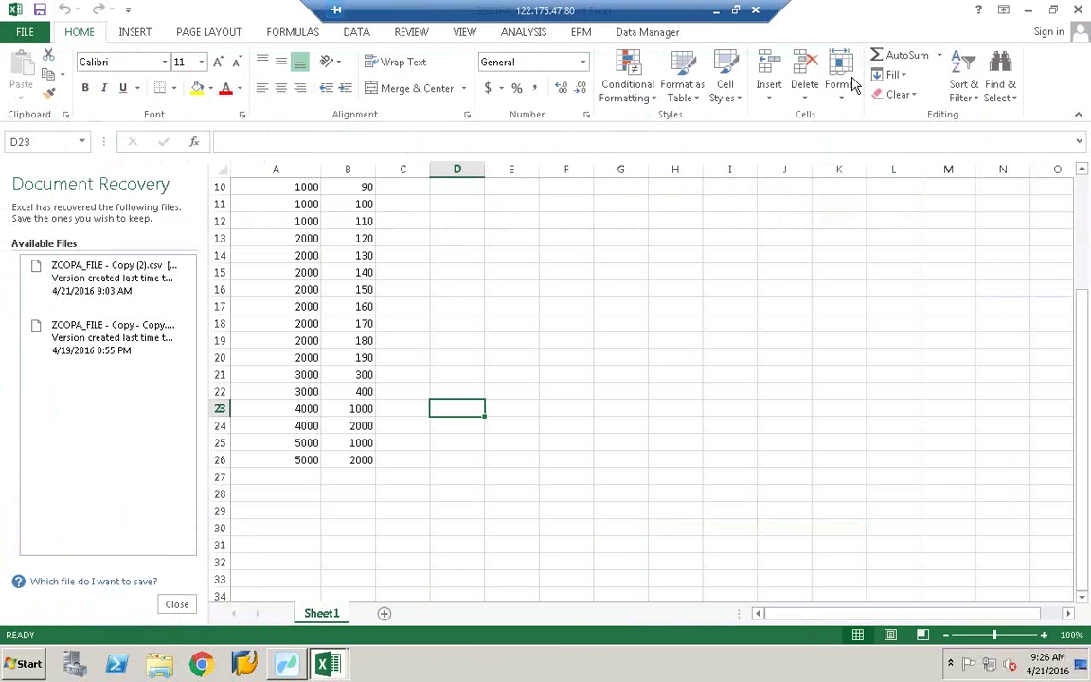
left_click(1054, 10)
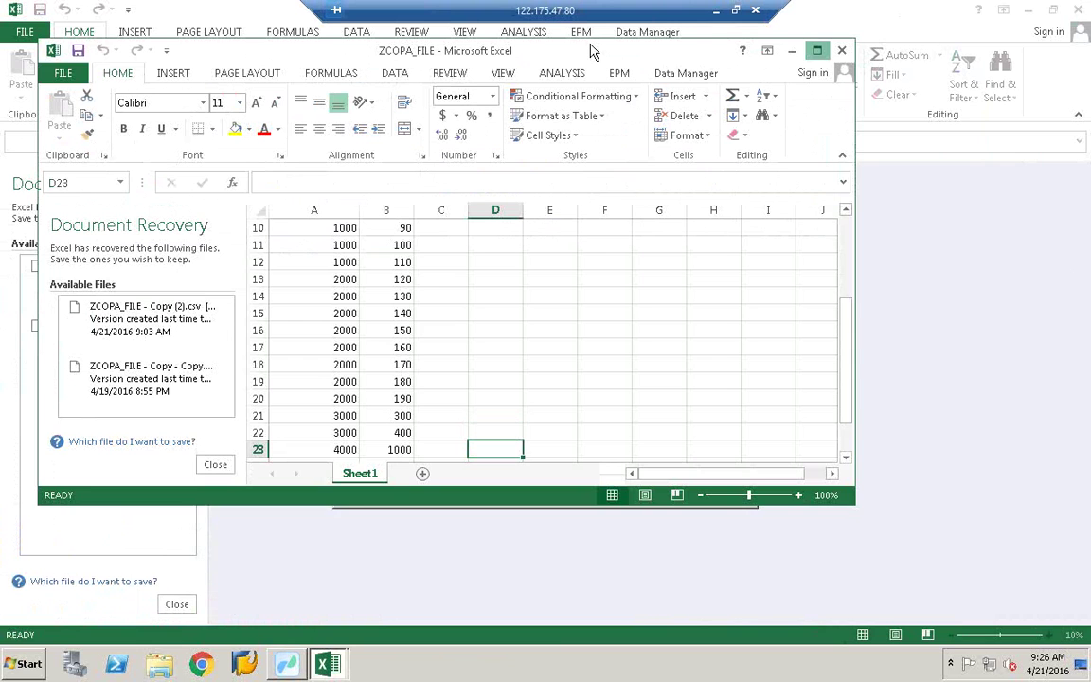
left_click(841, 50)
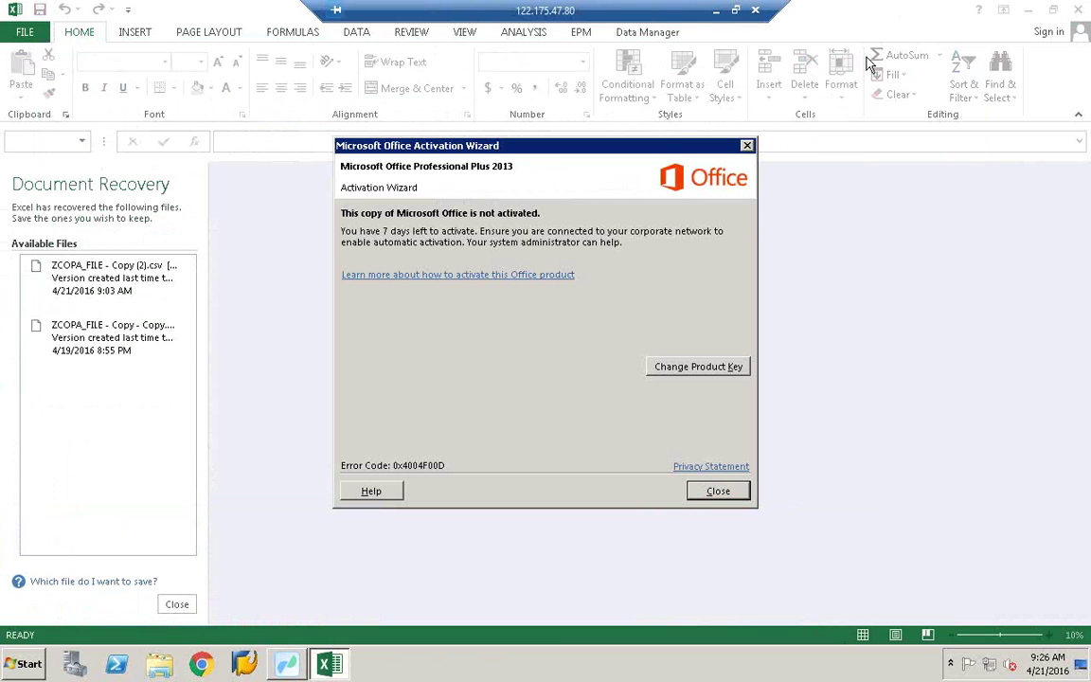
Step: Close the Document Recovery pane and open ZCOPA_FILE - Copy (2) maximized
left_click(732, 495)
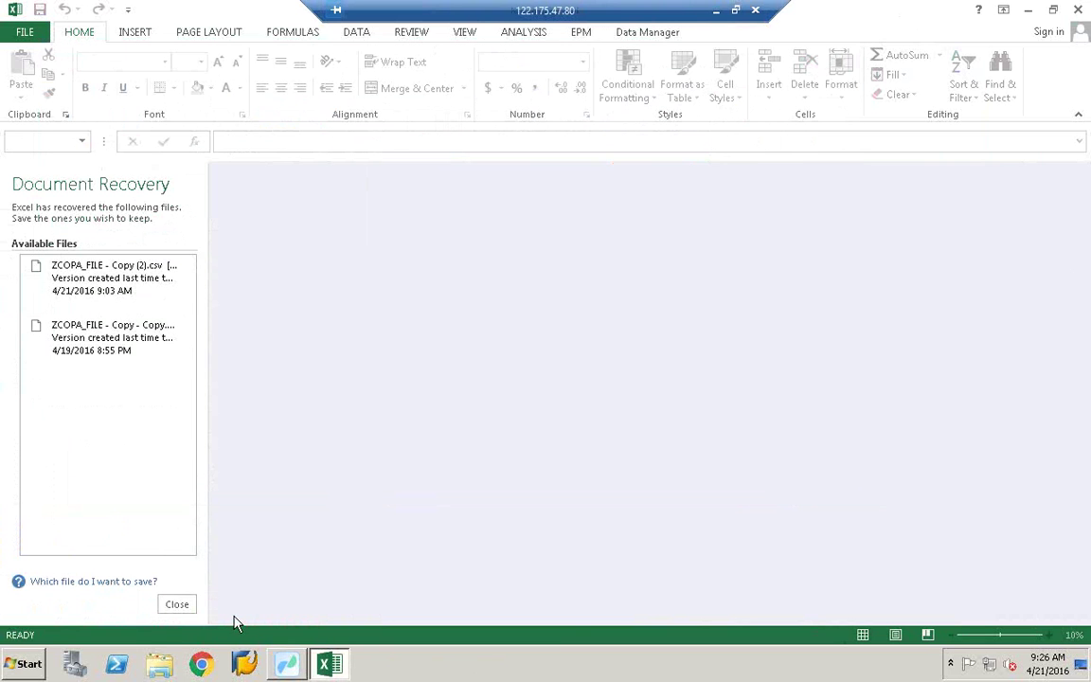
left_click(185, 608)
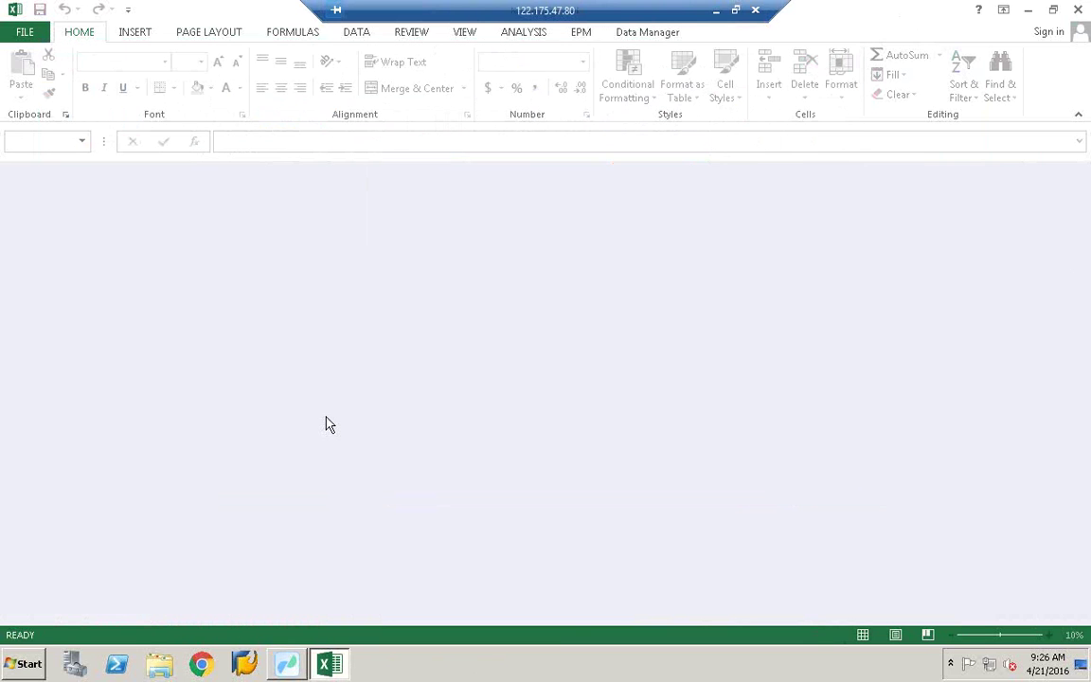
left_click(1054, 9)
left_click_drag(507, 55, 950, 81)
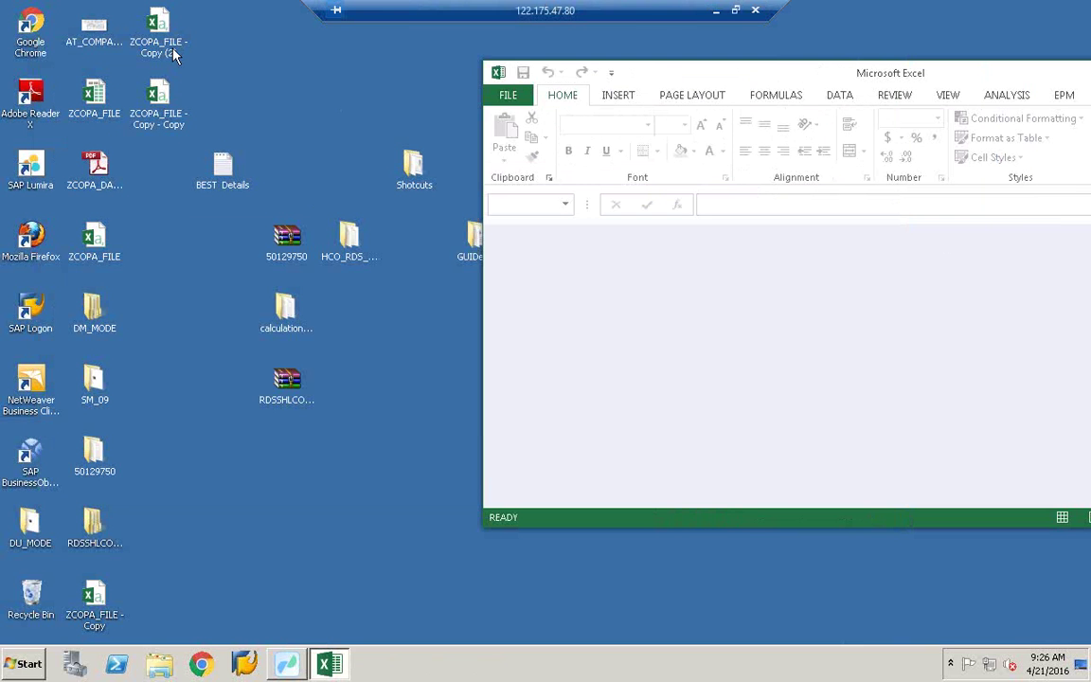
double_click(161, 48)
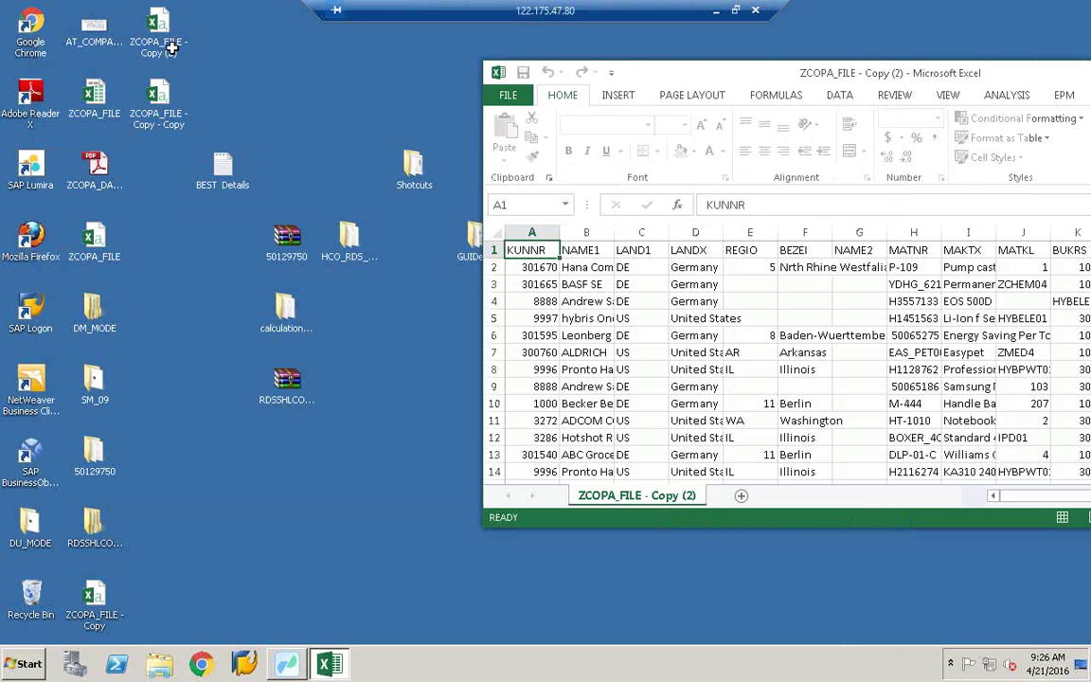
double_click(910, 60)
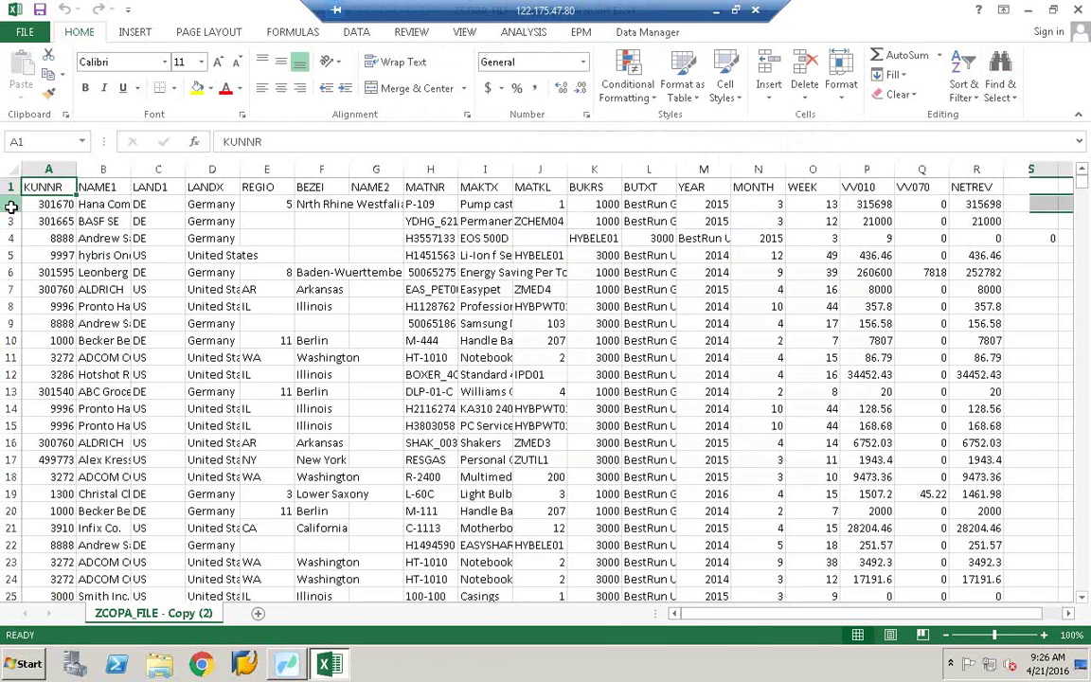
Step: Clear all data rows from row 2 downward, leaving only the KUNNR–NETREV header row
left_click_drag(11, 207, 12, 544)
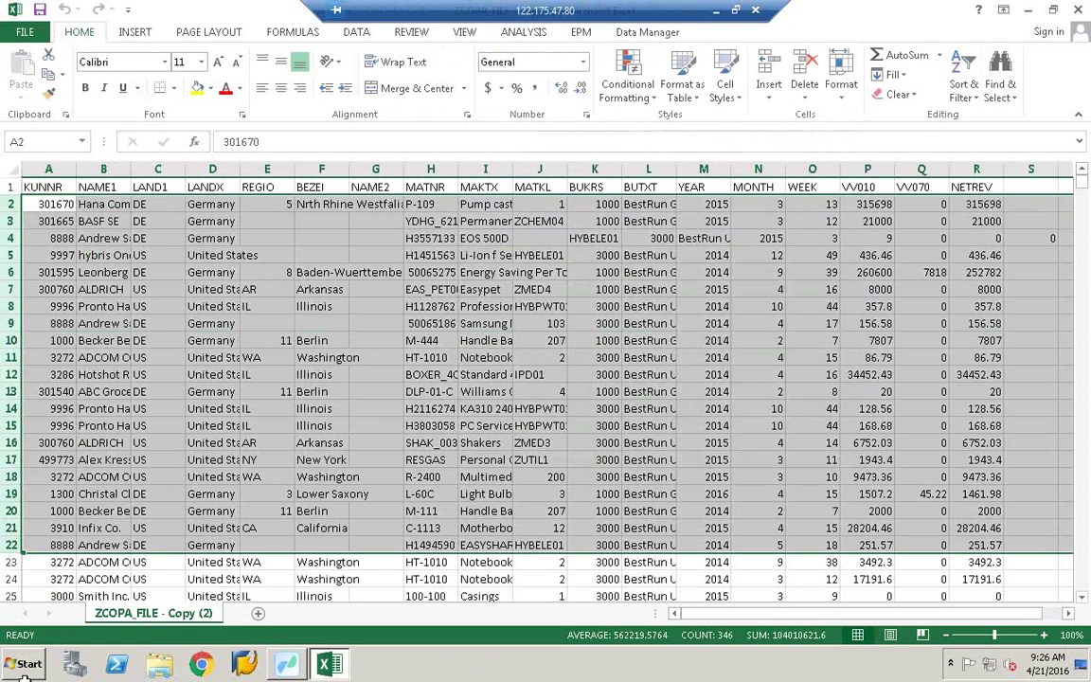
left_click(8, 205)
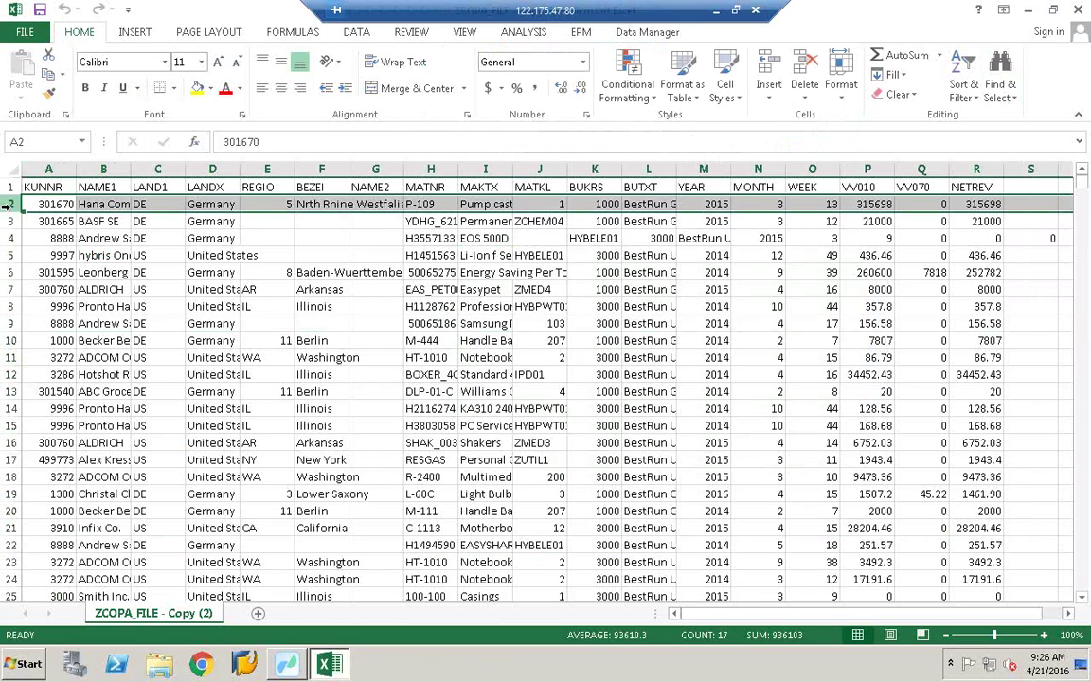
mouse_move(8, 204)
left_mouse_down()
mouse_move(9, 592)
mouse_move(8, 207)
mouse_move(11, 216)
left_mouse_up()
scroll(9, 207, "down", 18)
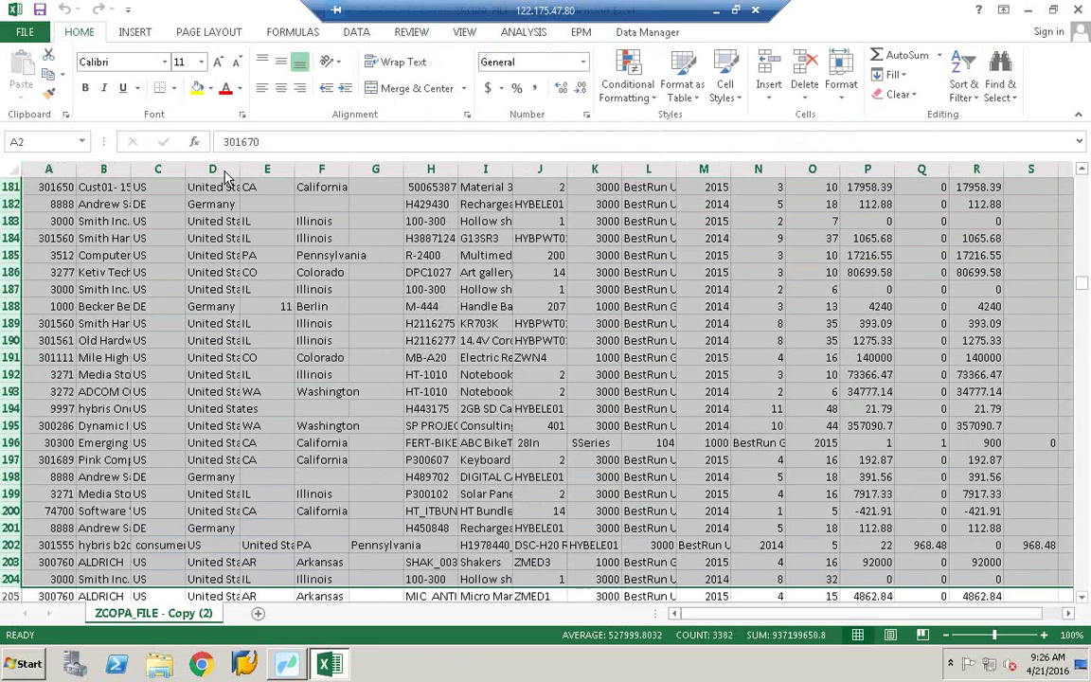
right_click(220, 482)
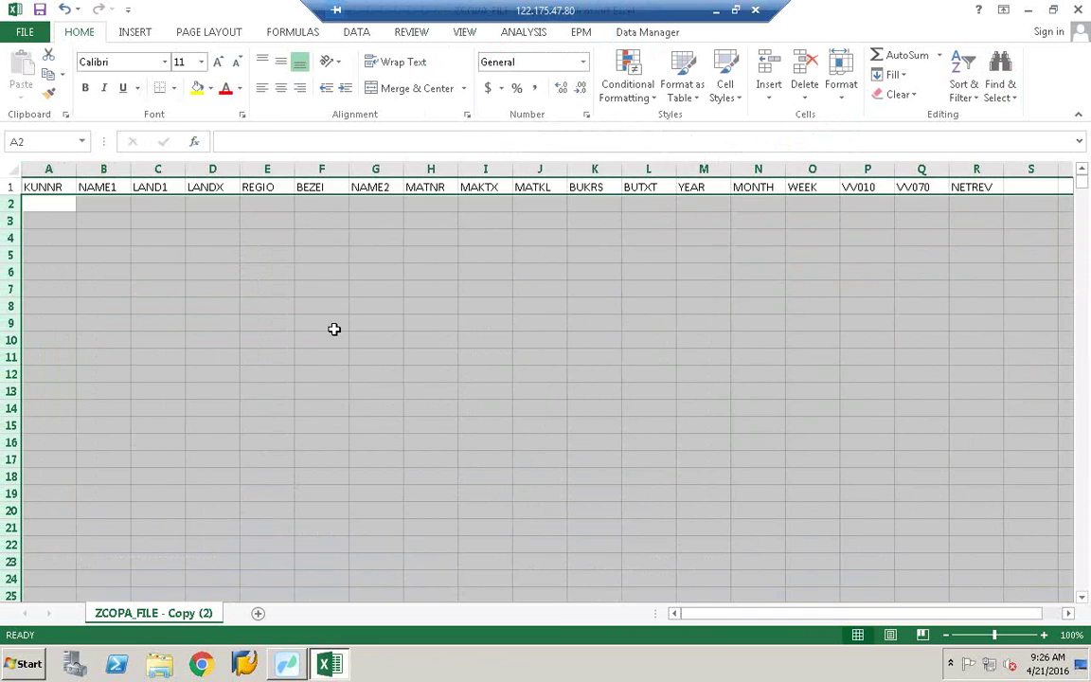
left_click(331, 325)
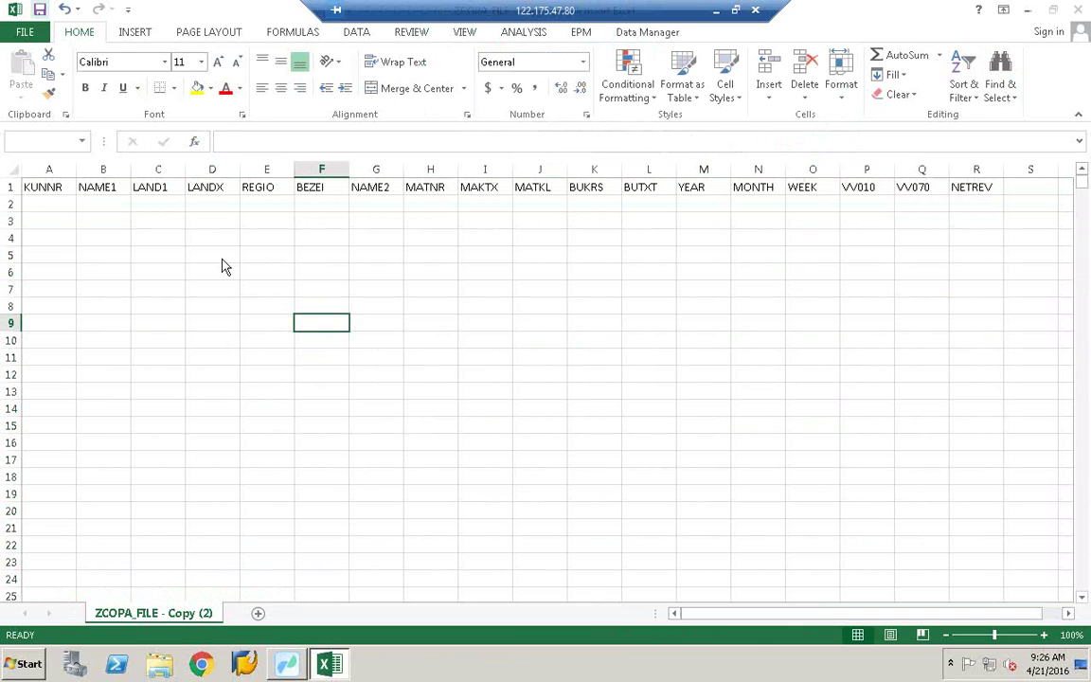
Step: Save the sheet keeping CSV format, then switch back to Data Services Workbench
key("ctrl+s")
left_click(479, 373)
left_click(980, 187)
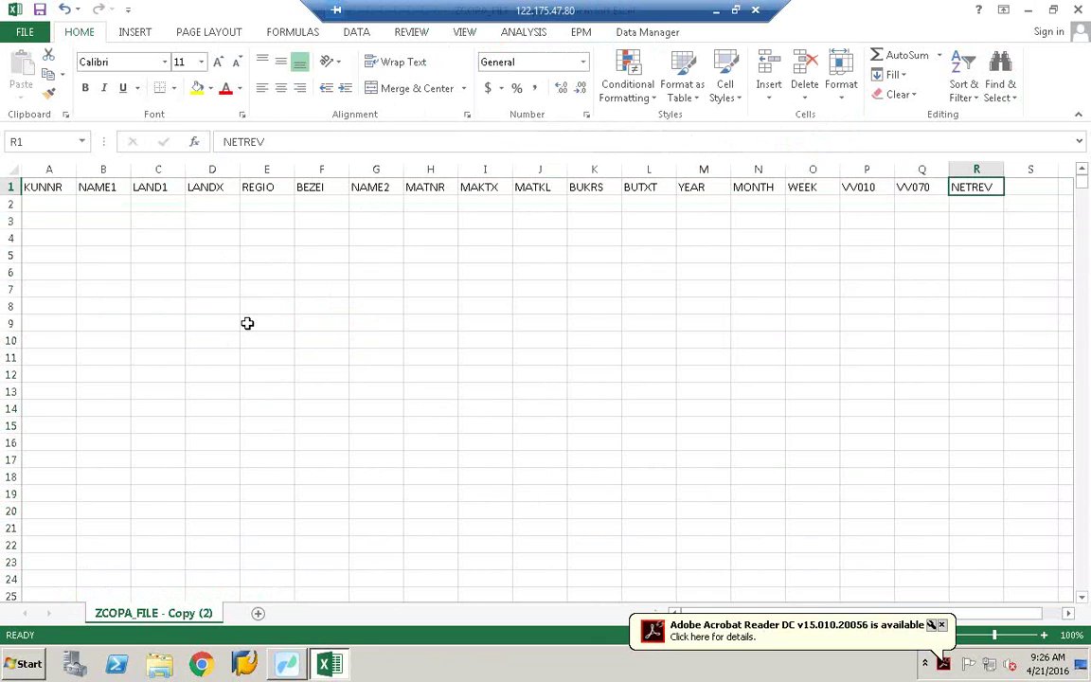
left_click(38, 210)
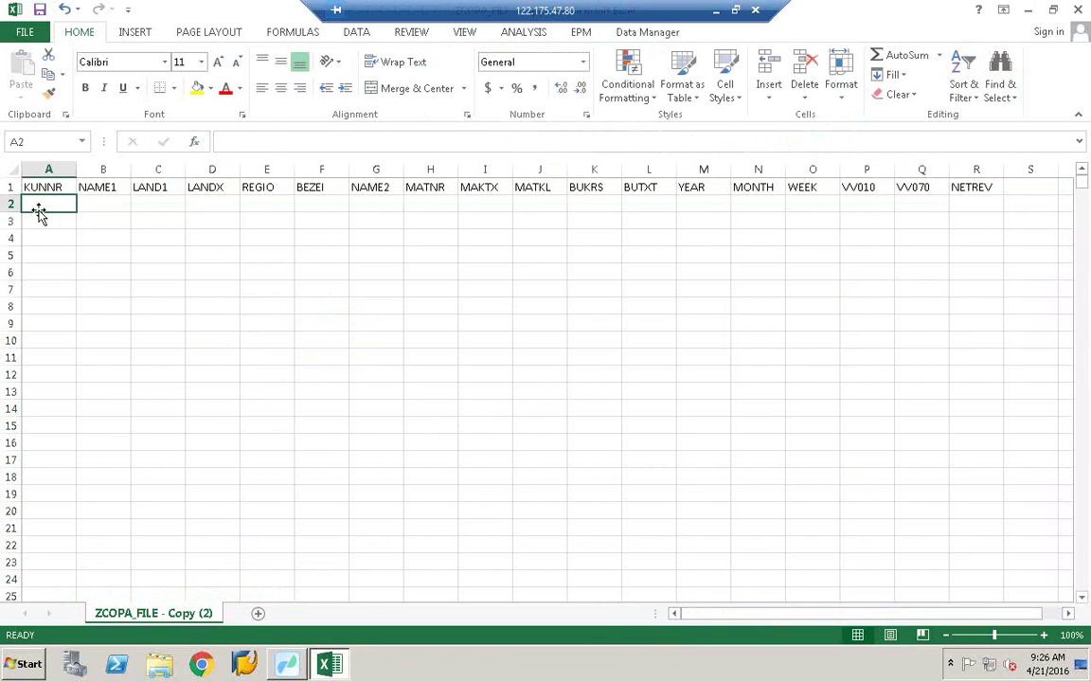
left_click(210, 184)
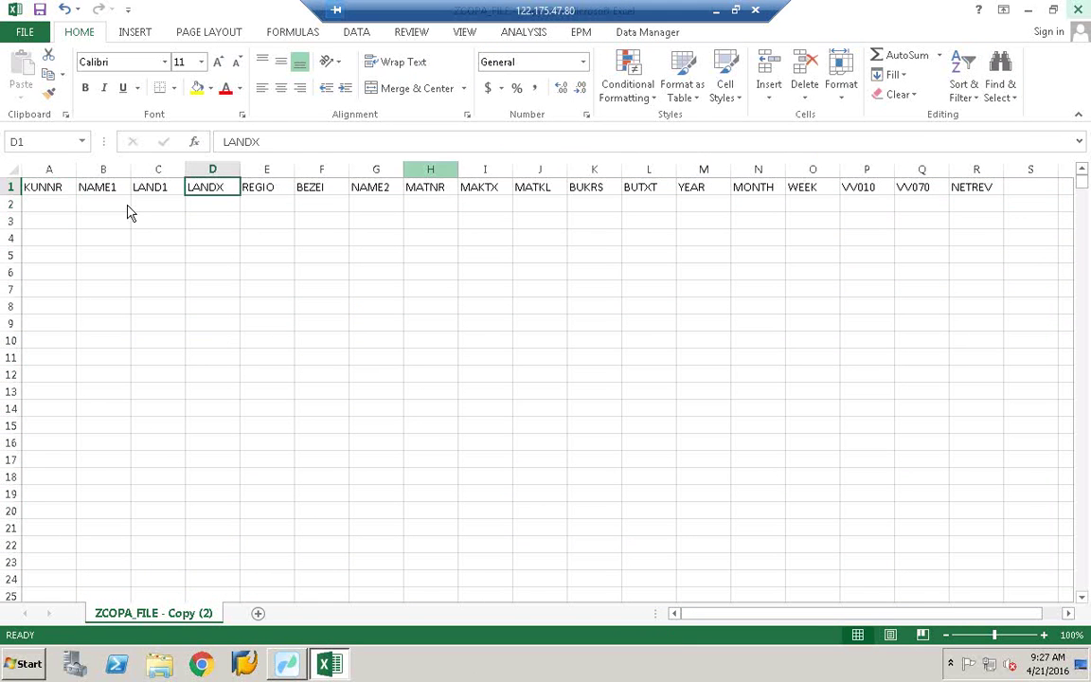
left_click(40, 9)
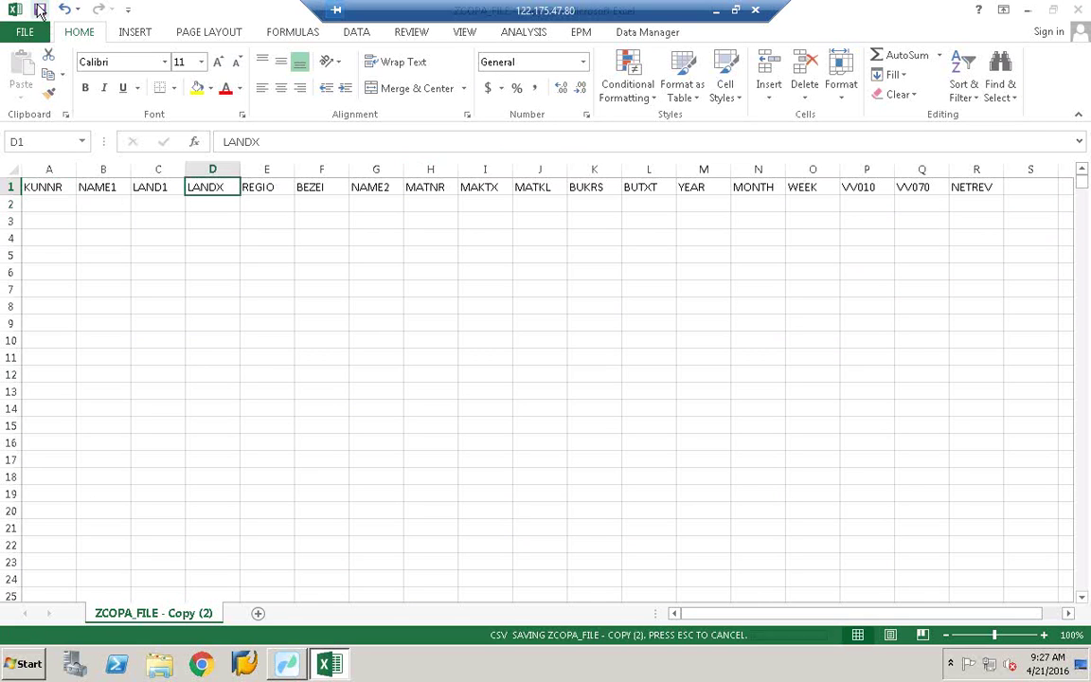
left_click(495, 375)
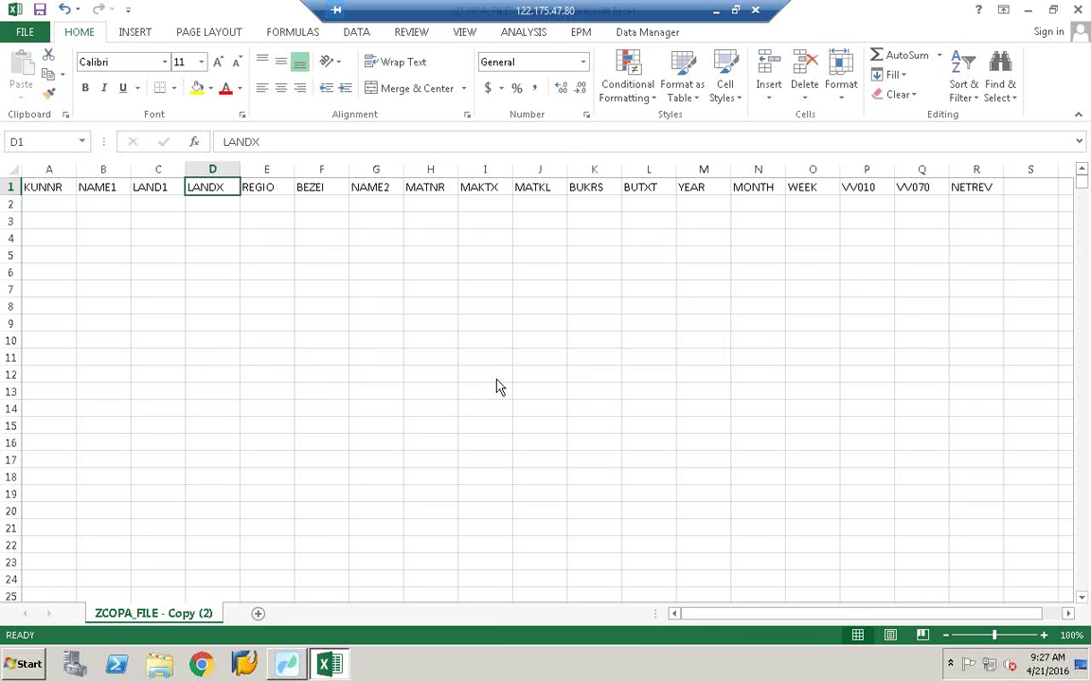
key("alt+Tab")
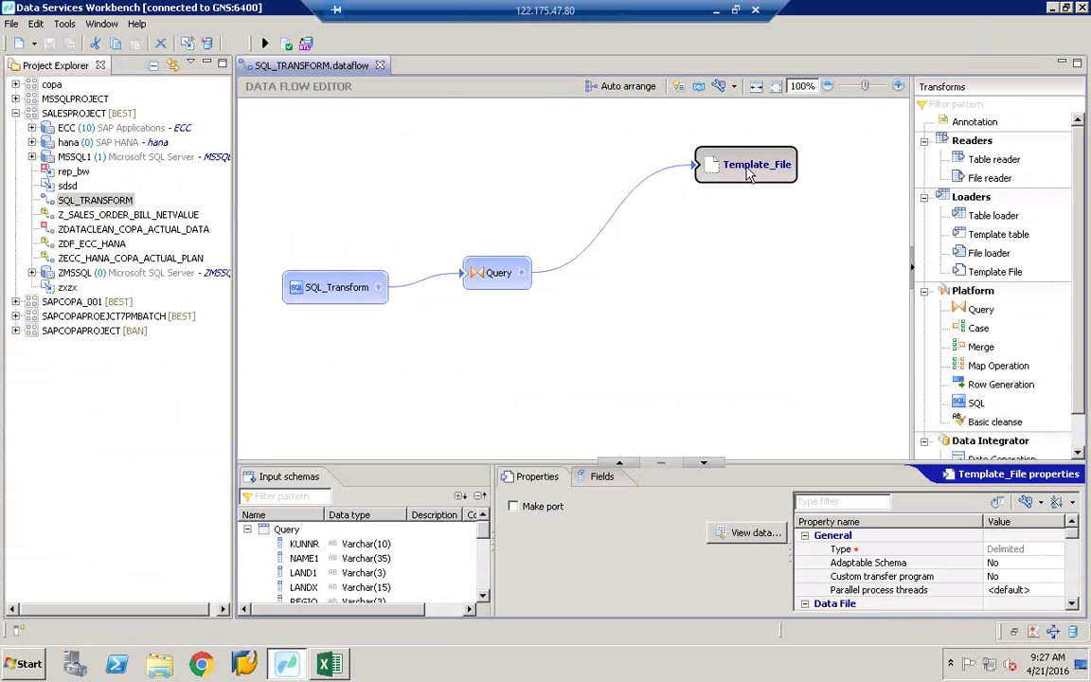
Step: Delete the Template_File target node from the SQL_TRANSFORM data flow
right_click(748, 173)
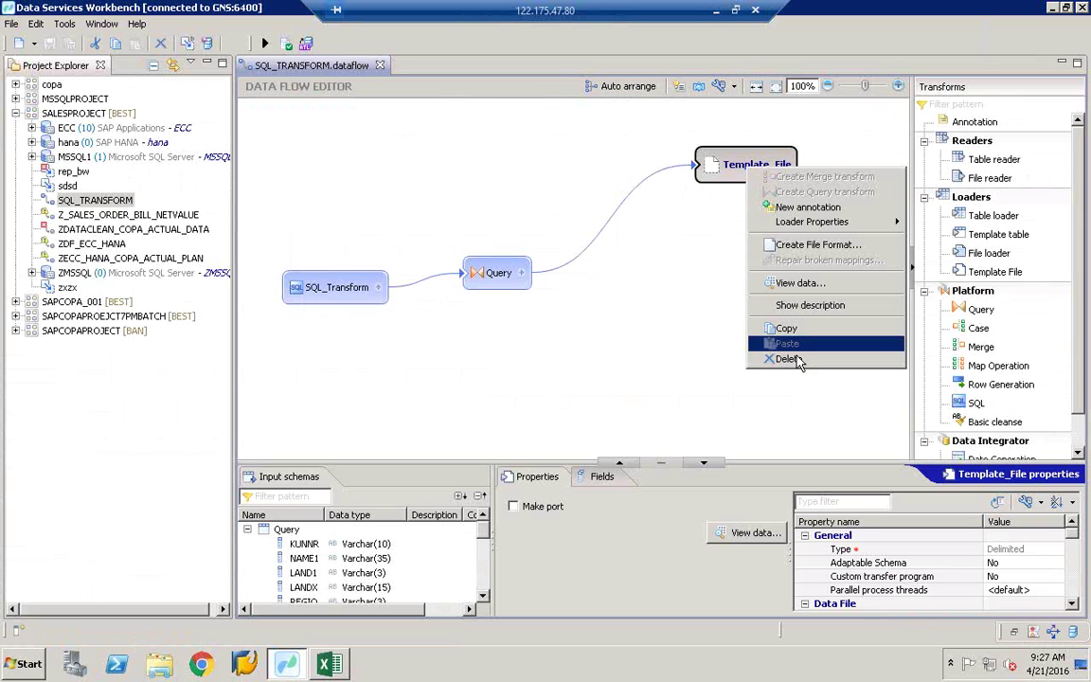
left_click(717, 321)
key("Delete")
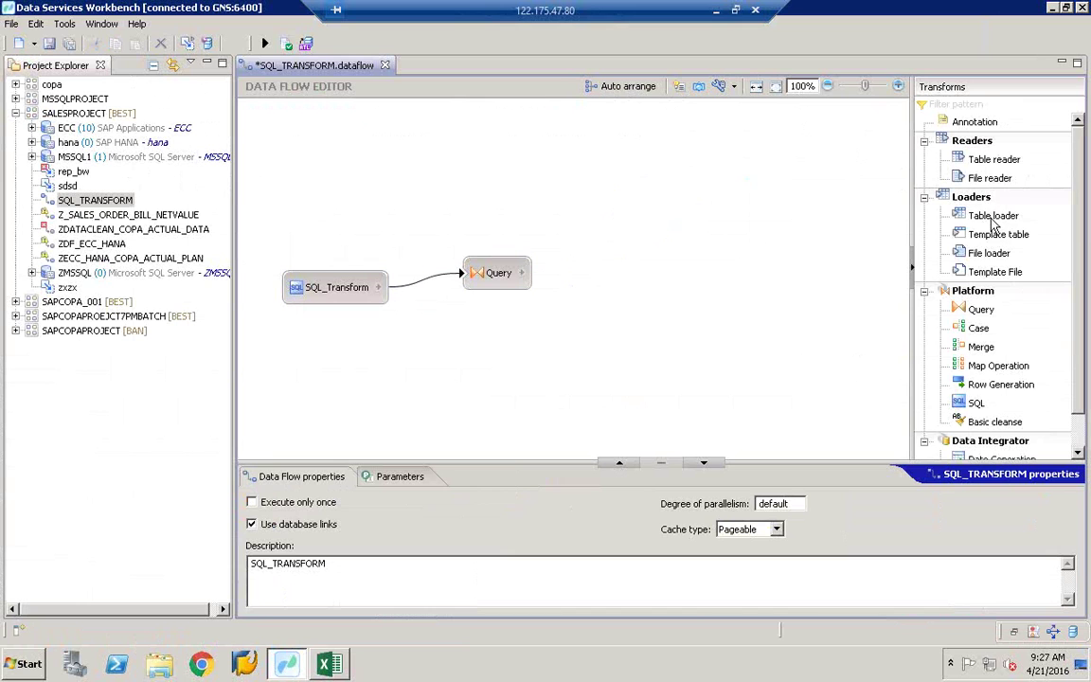
Step: Try adding a table loader, browse the datastores, then cancel it
left_click(988, 217)
double_click(1004, 221)
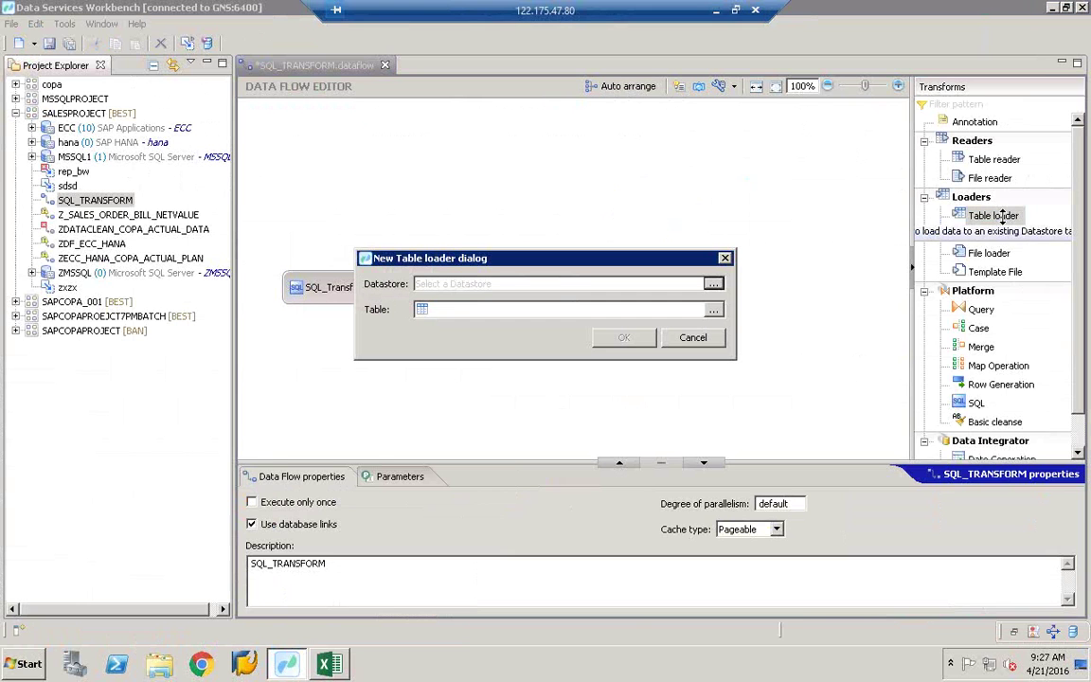
left_click(713, 285)
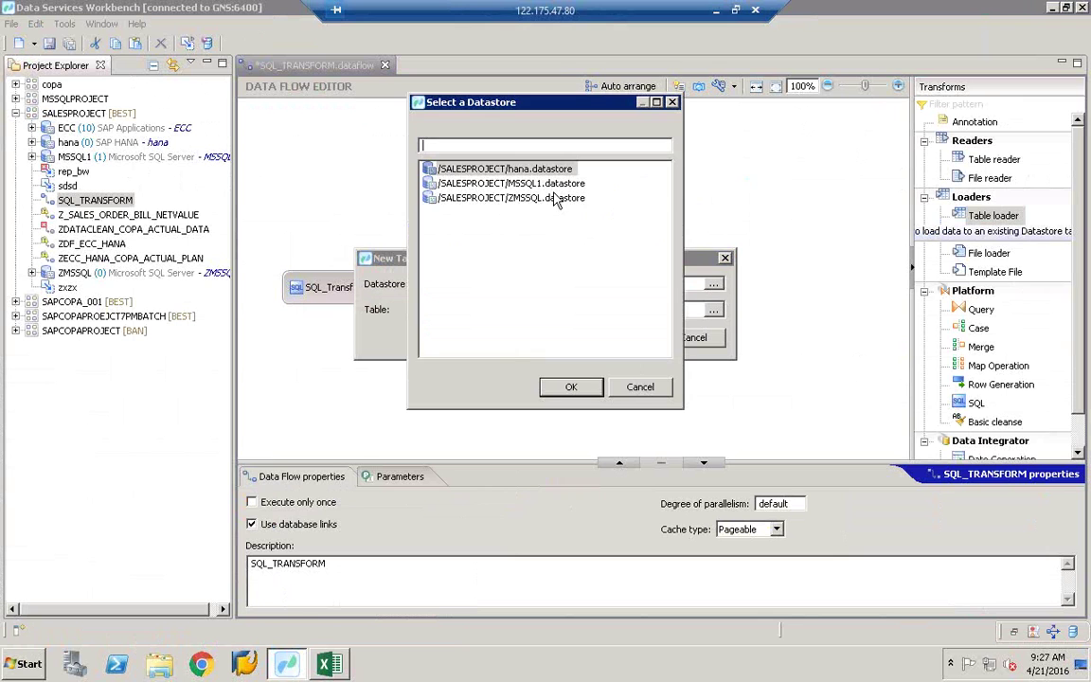
left_click(640, 386)
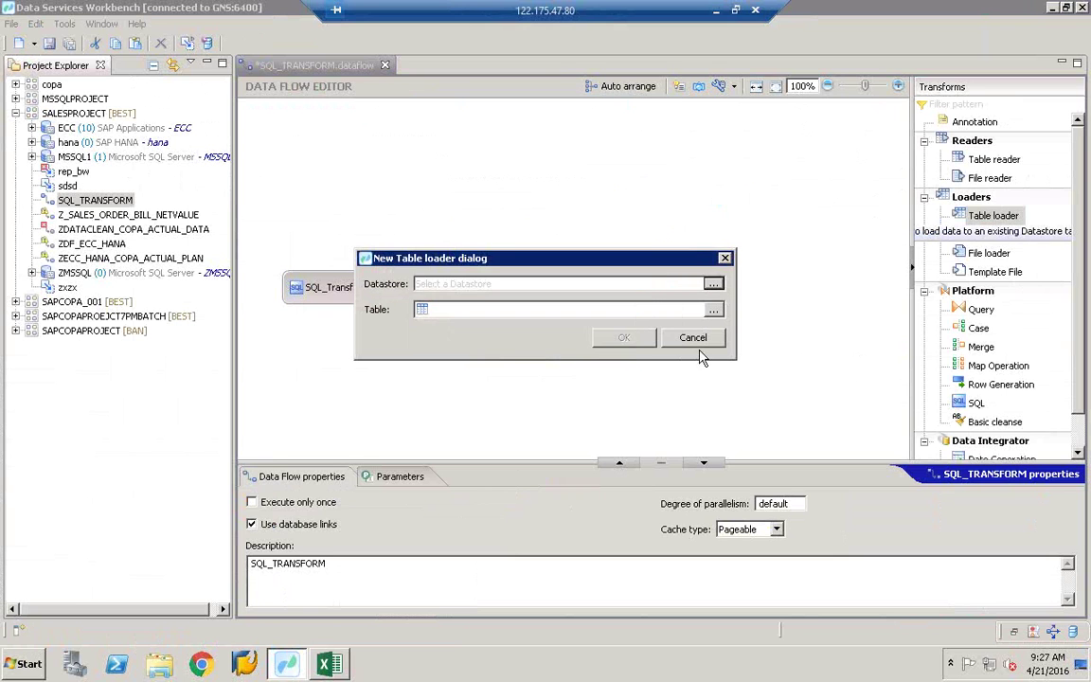
left_click(692, 338)
Step: Try adding a file loader, find the file format list empty, and cancel it
left_click(994, 252)
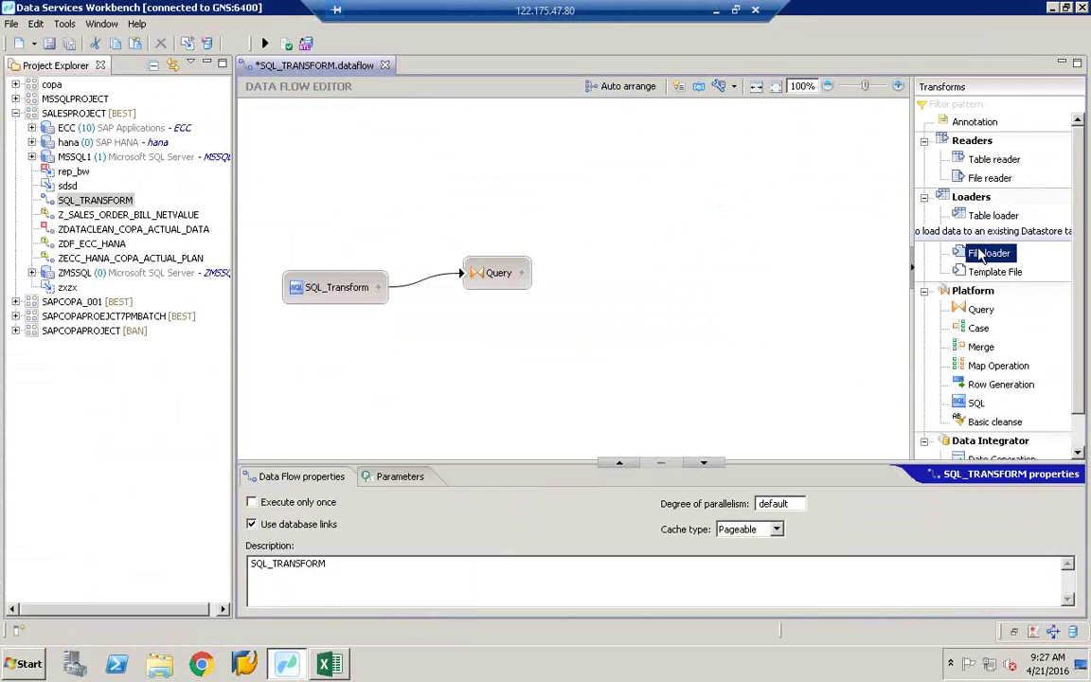
left_click(692, 246)
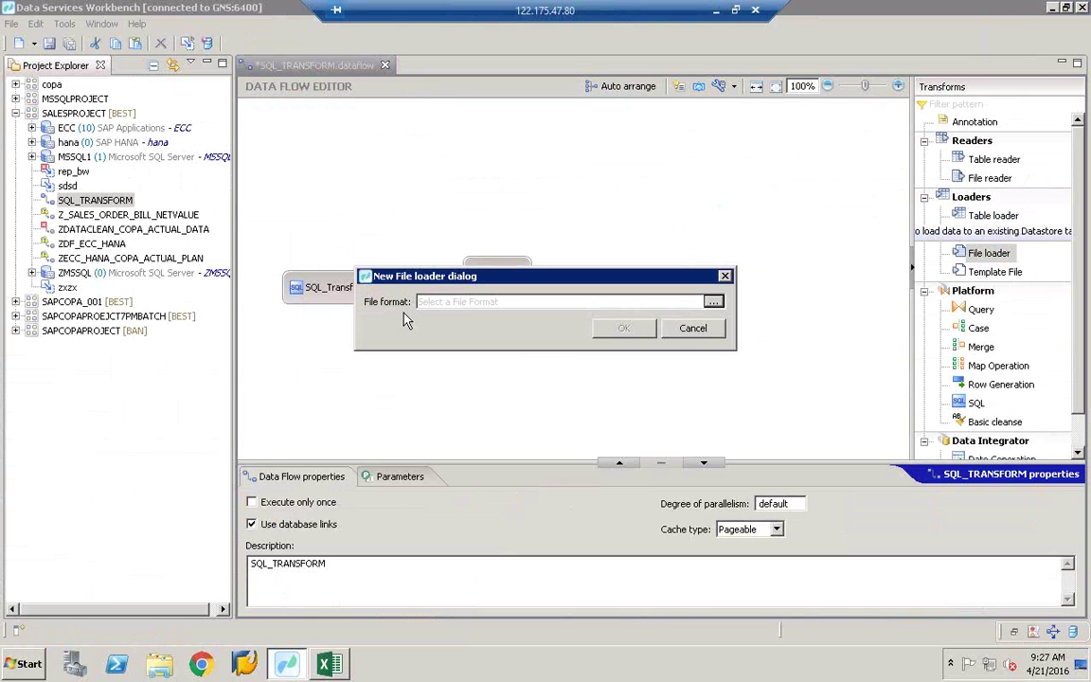
left_click(714, 301)
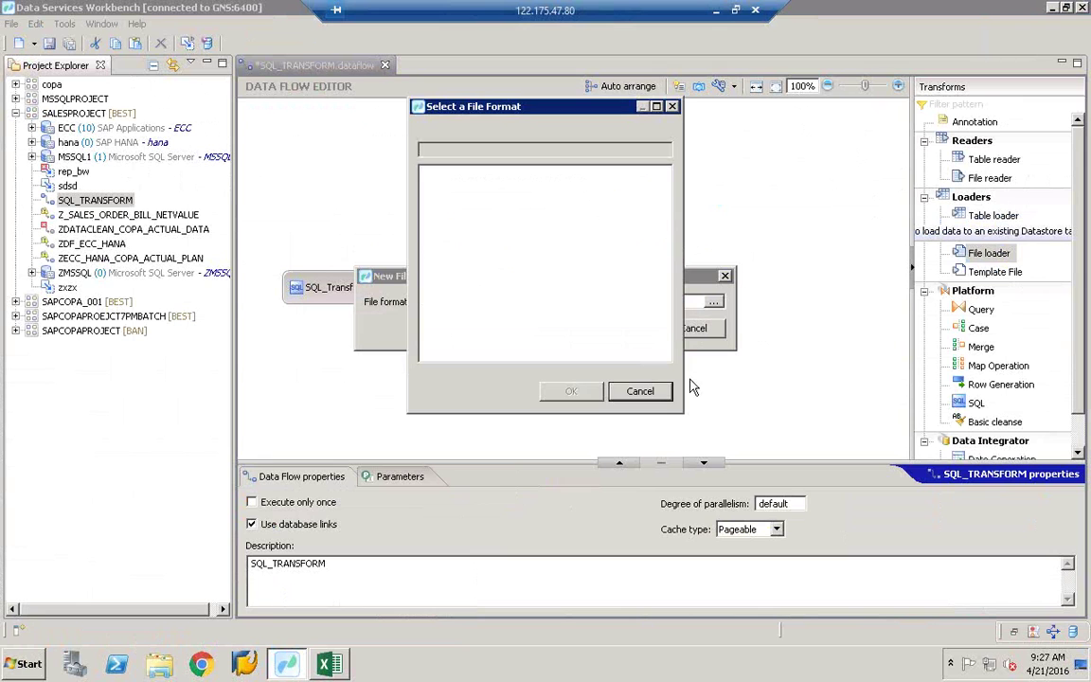
left_click(667, 391)
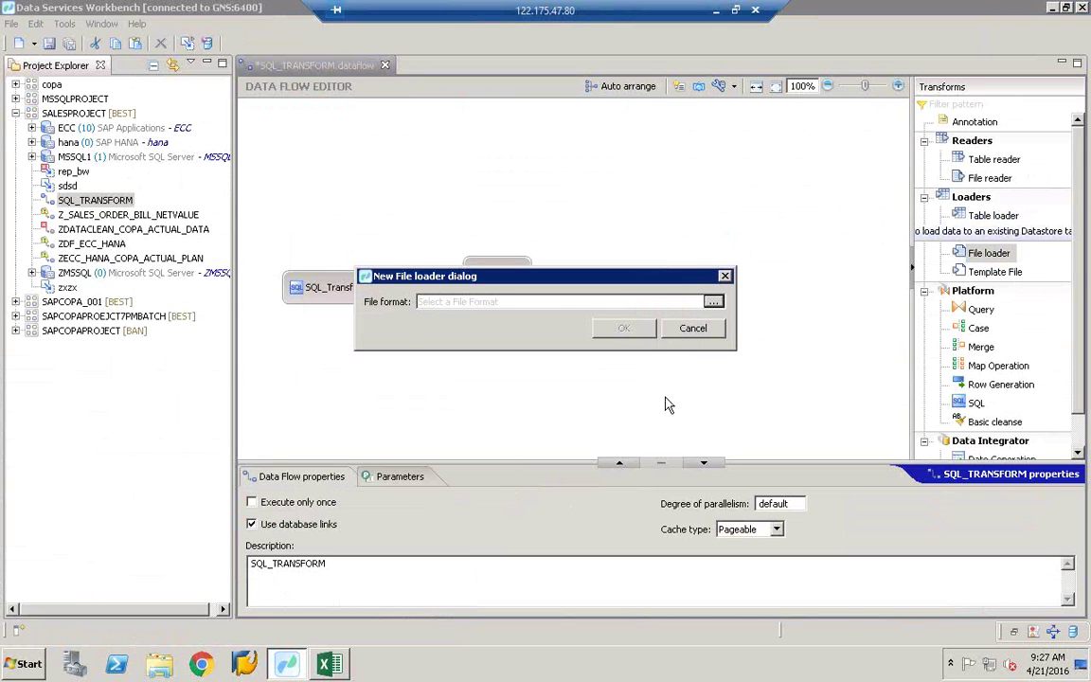
left_click(670, 329)
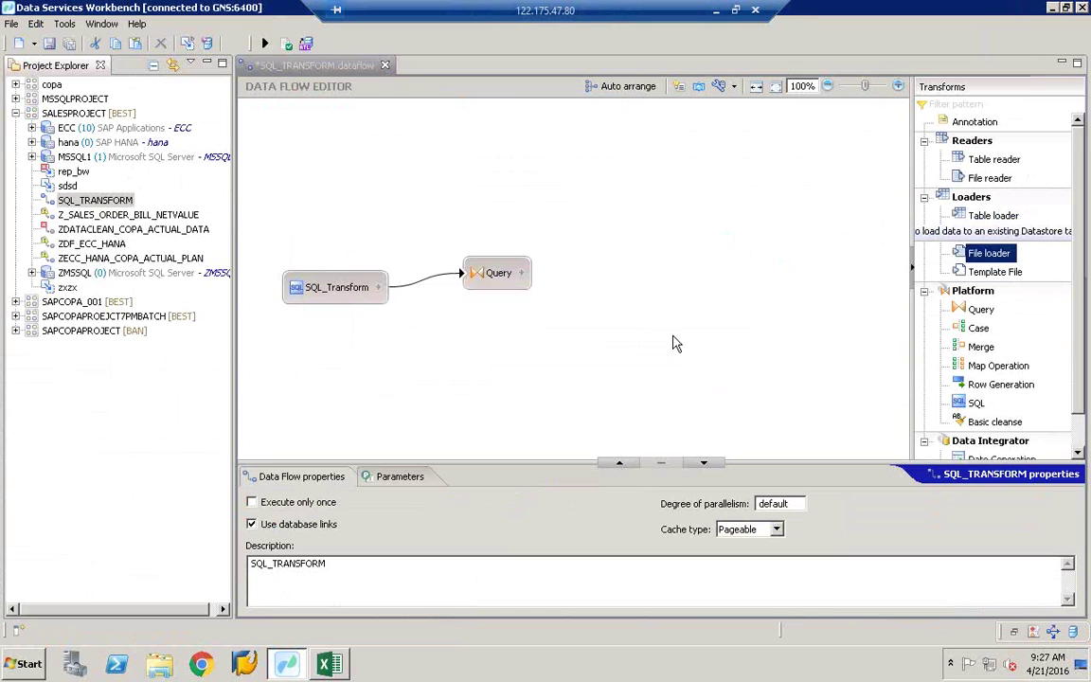
Step: Expand SAPCOPAPROJECT and bring up the actions for its ZCOPA_FILE file format
left_click(12, 336)
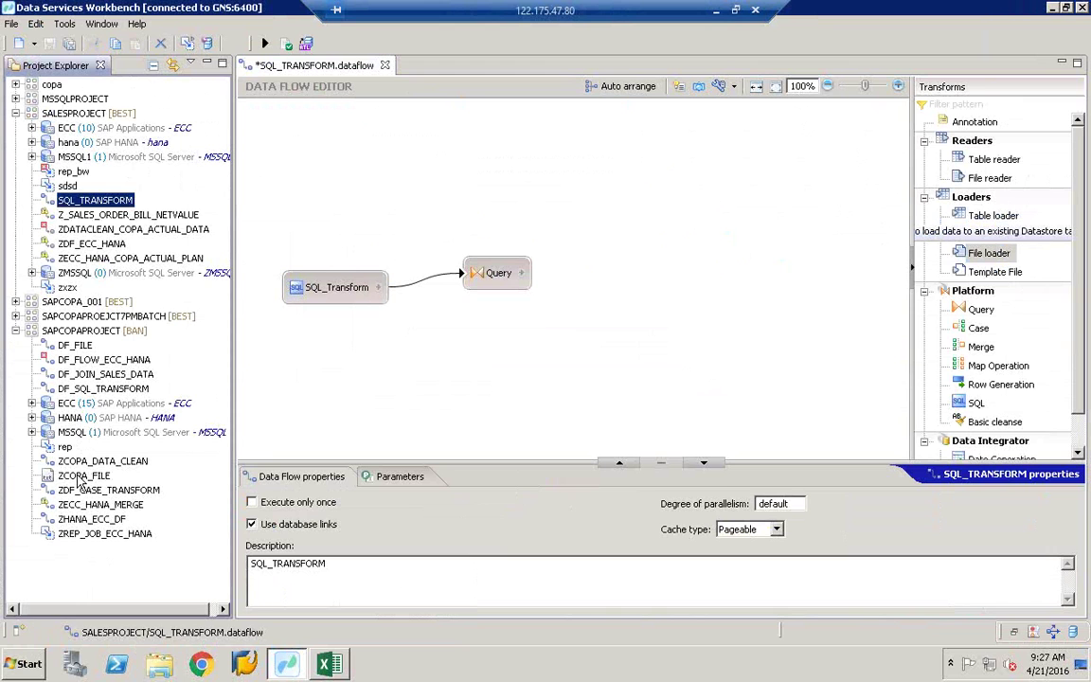
left_click(81, 476)
right_click(79, 479)
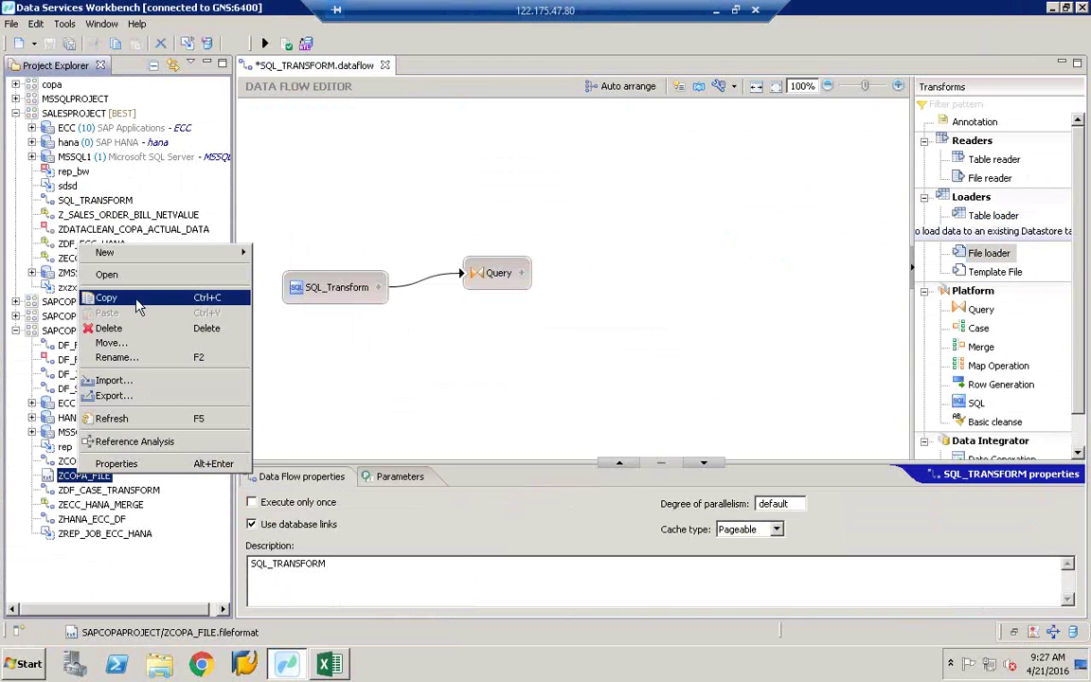
Step: Copy ZCOPA_FILE from SAPCOPAPROJECT, paste it into SALESPROJECT, and drag it onto the canvas
left_click(106, 299)
left_click(15, 331)
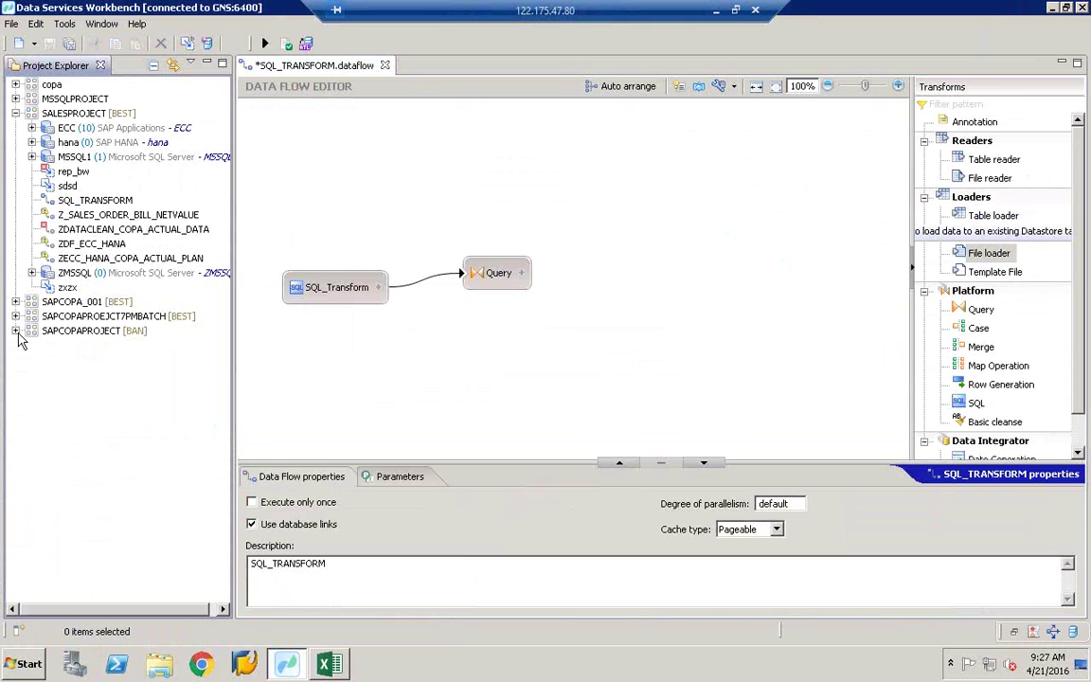
right_click(73, 114)
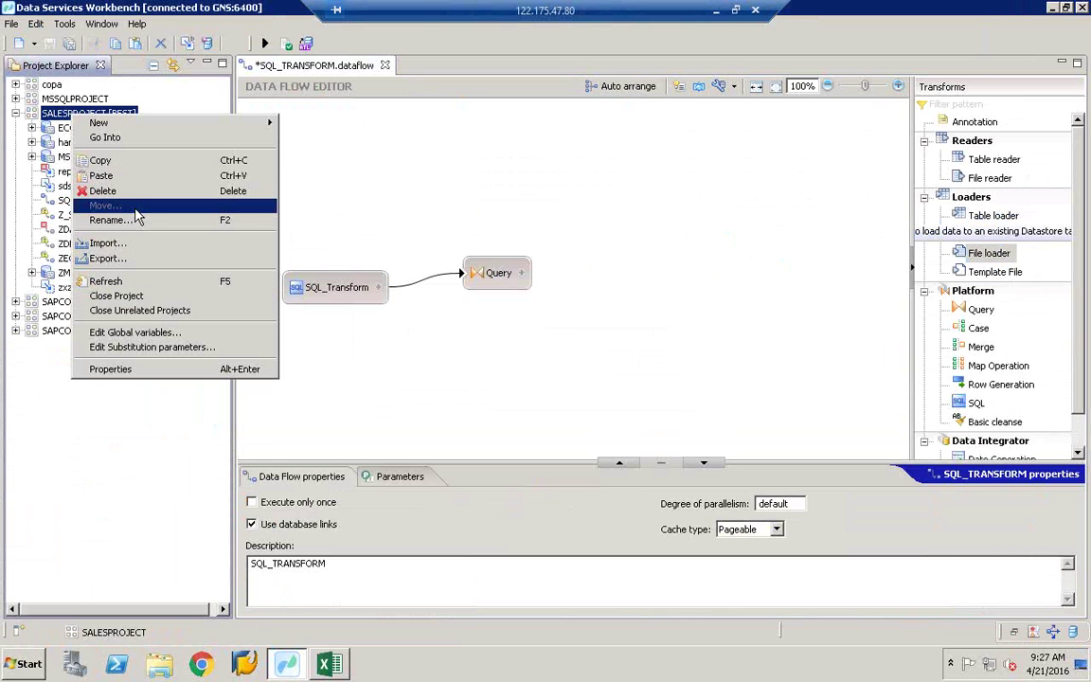
left_click(126, 176)
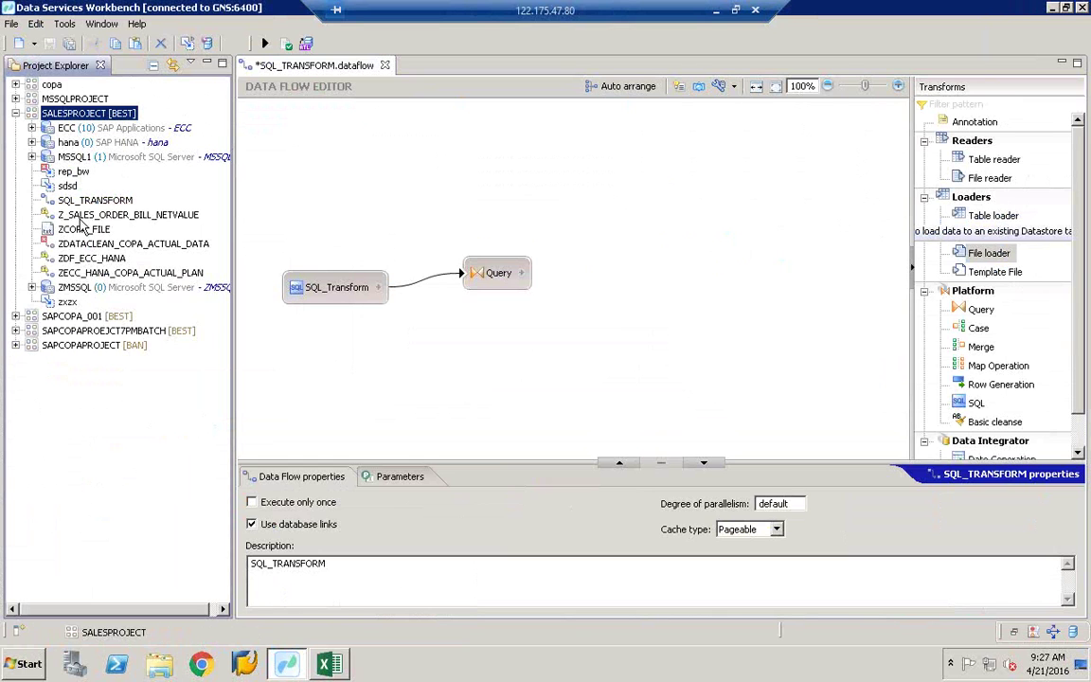
left_click(81, 227)
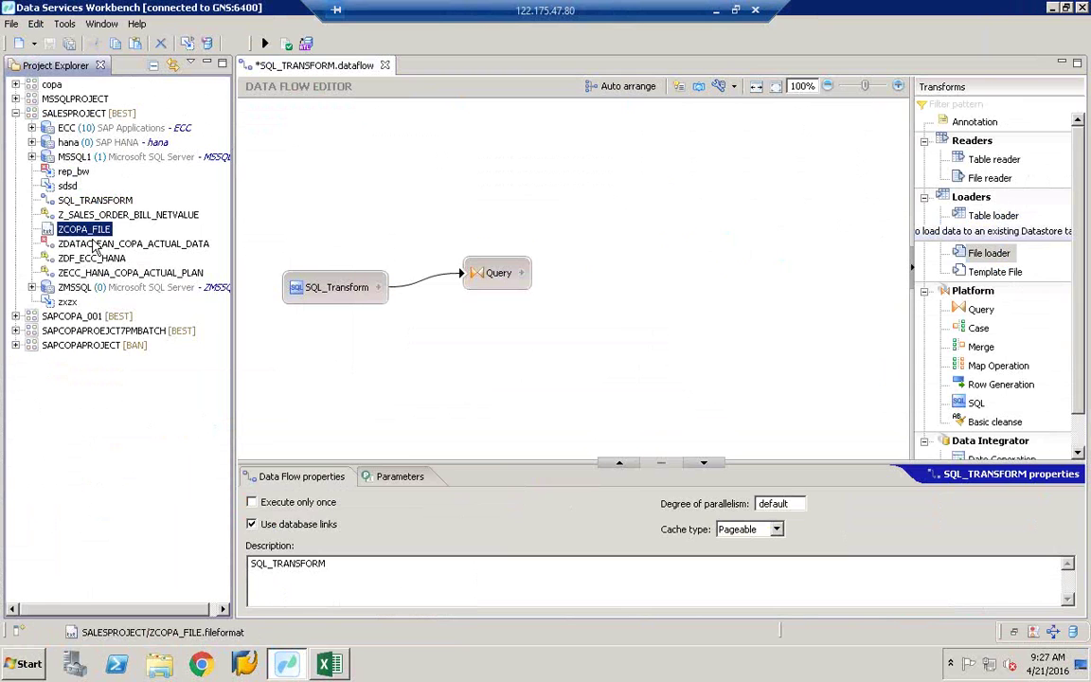
left_click_drag(85, 230, 758, 290)
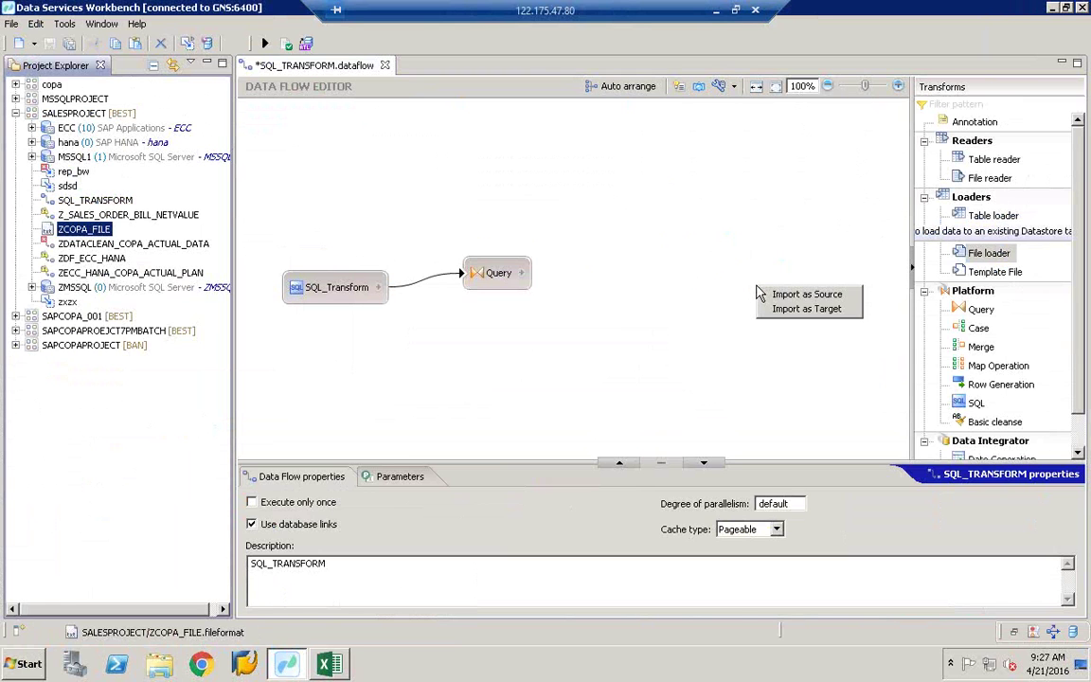
Step: Add a ZCOPA_FILE1 file loader using SALESPROJECT's ZCOPA_FILE file format
left_click(799, 310)
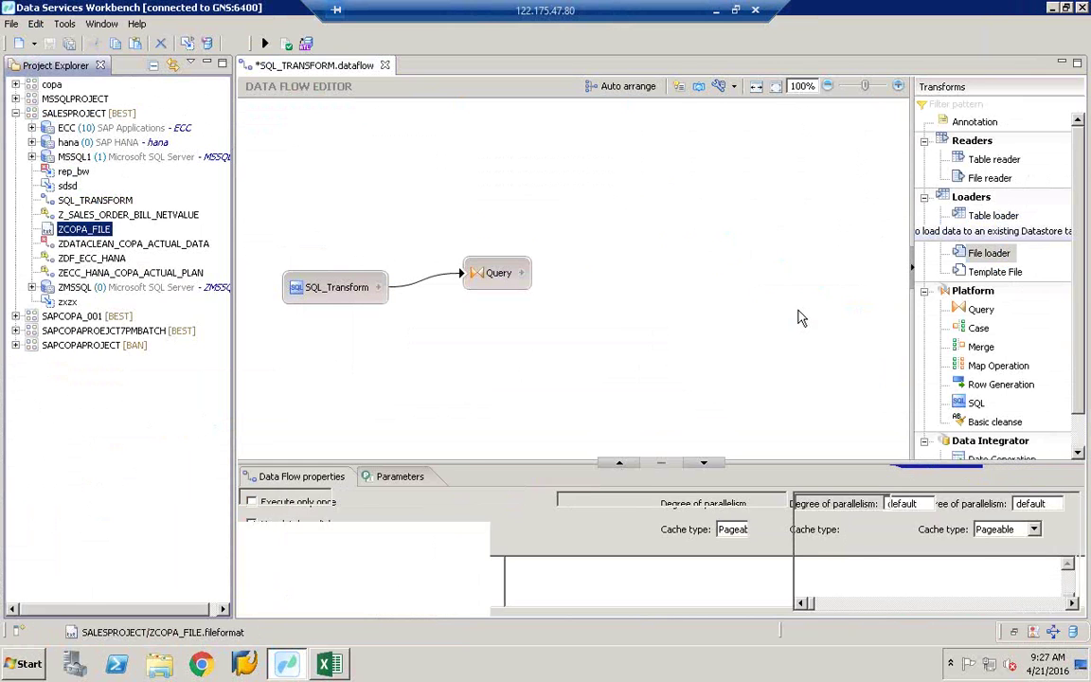
left_click(986, 260)
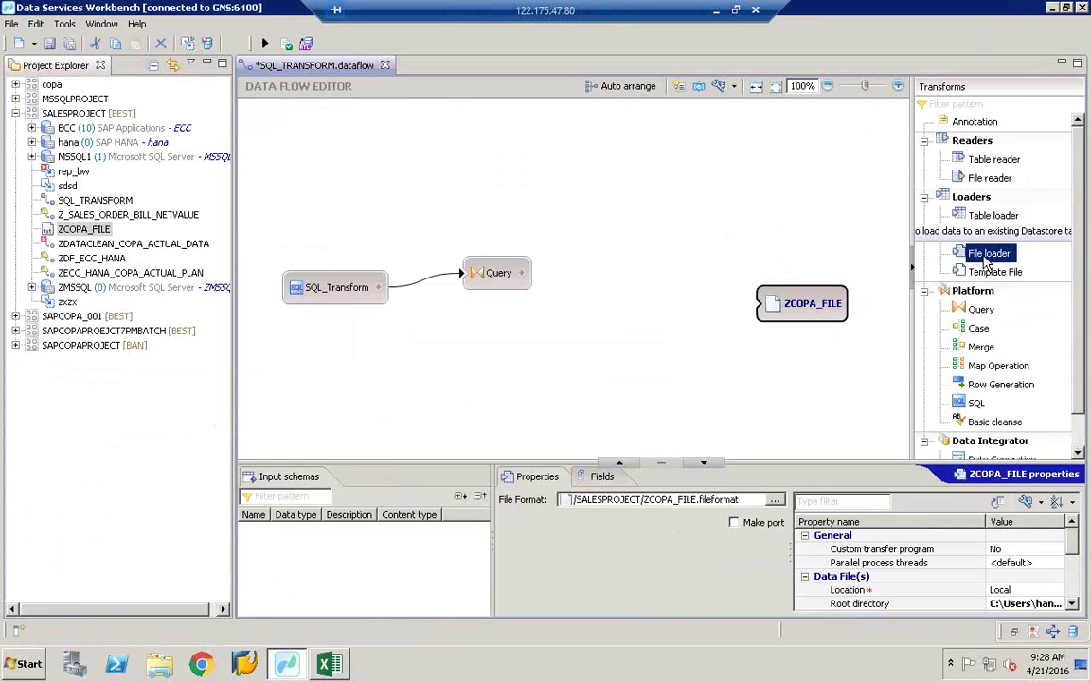
left_click(597, 354)
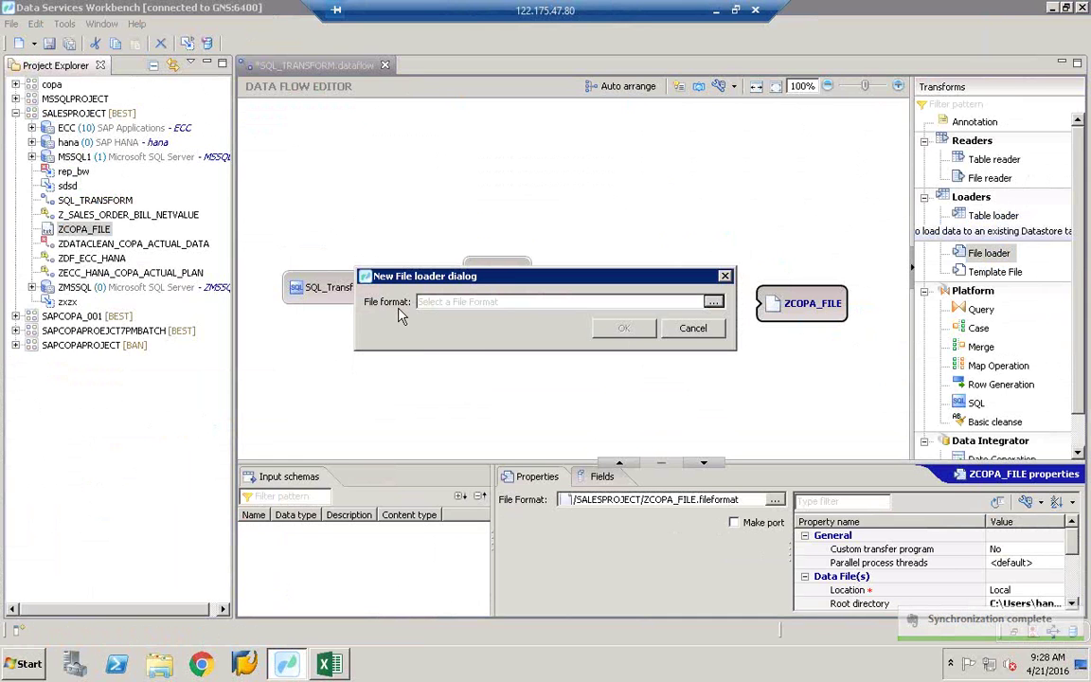
left_click(715, 303)
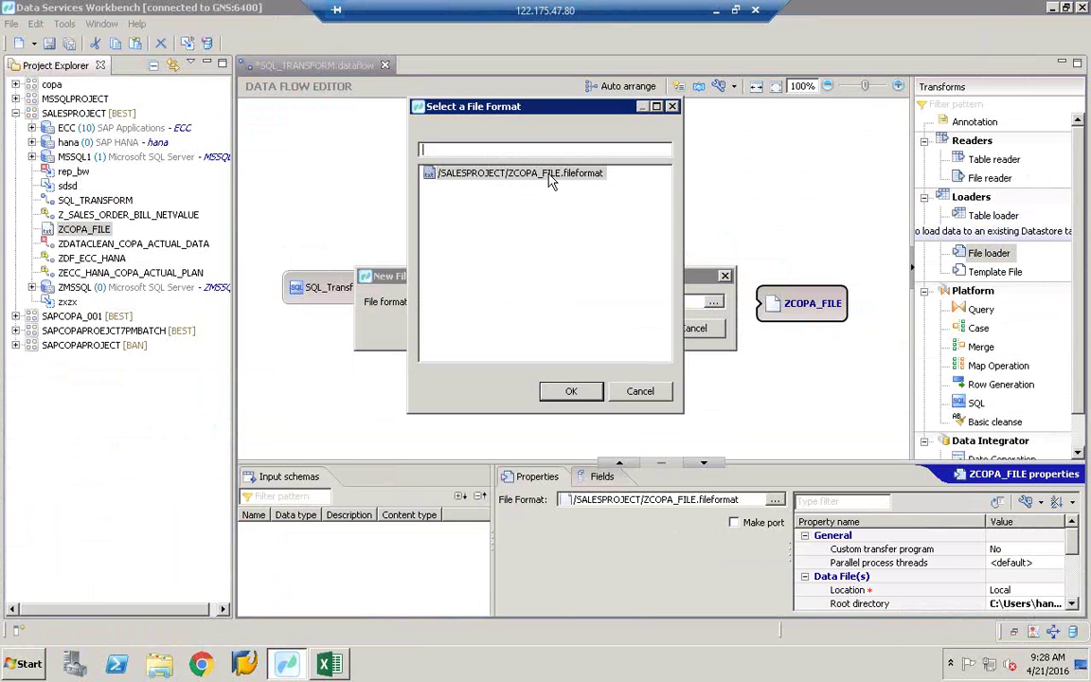
left_click(579, 175)
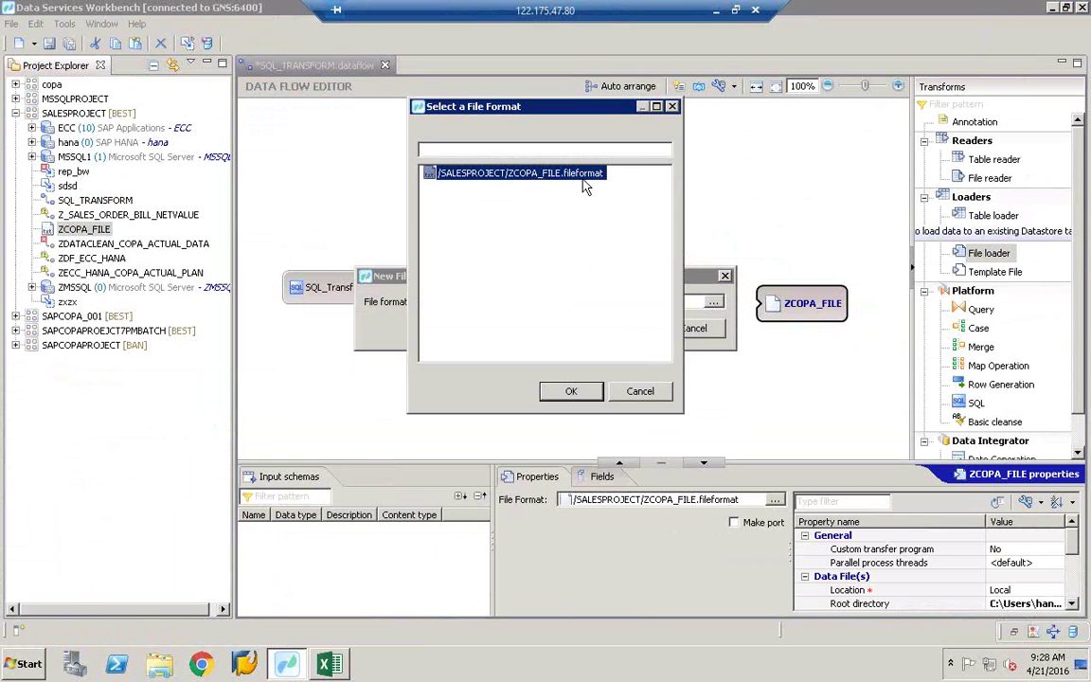
left_click(569, 392)
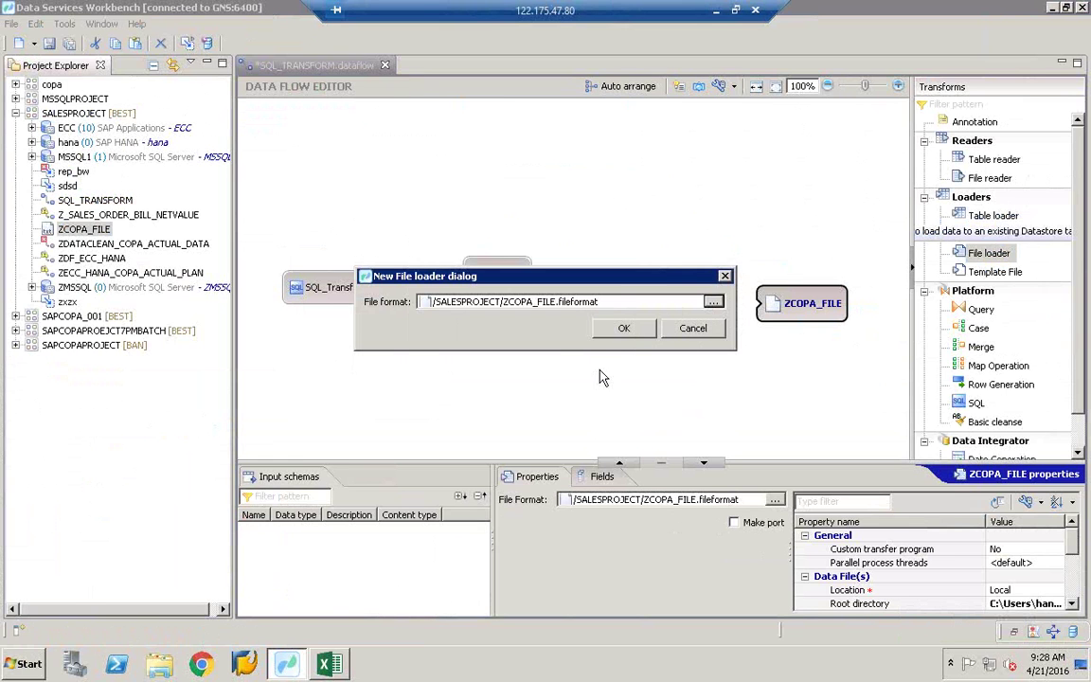
left_click(622, 327)
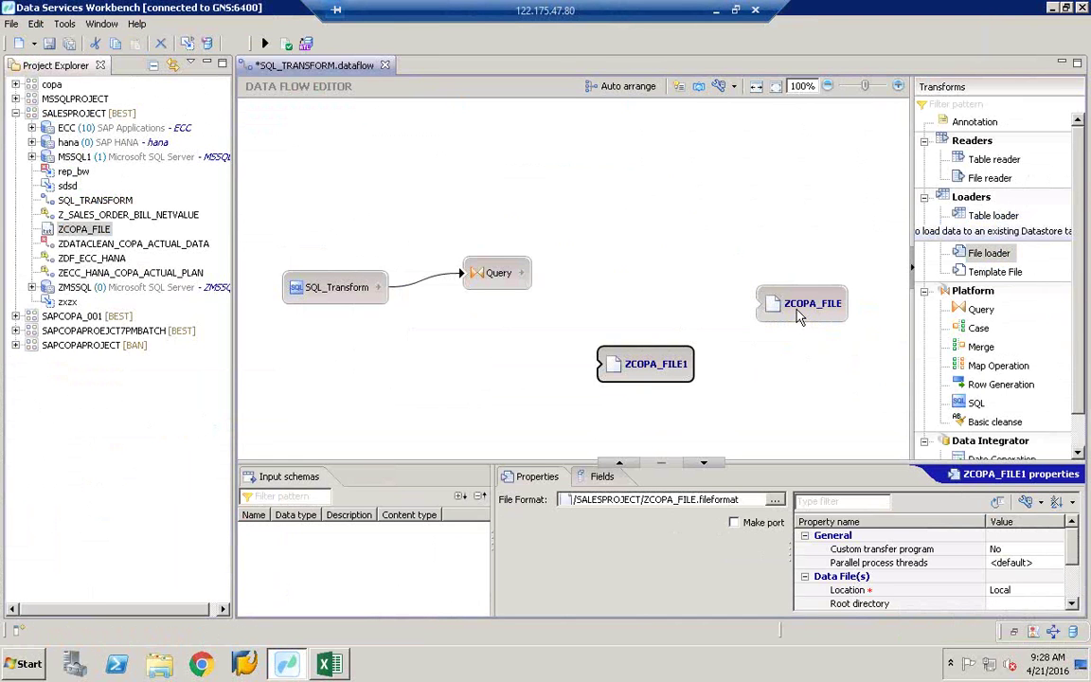
Step: Delete the old ZCOPA_FILE node, reposition ZCOPA_FILE1 and widen its property table
right_click(799, 316)
left_click(834, 504)
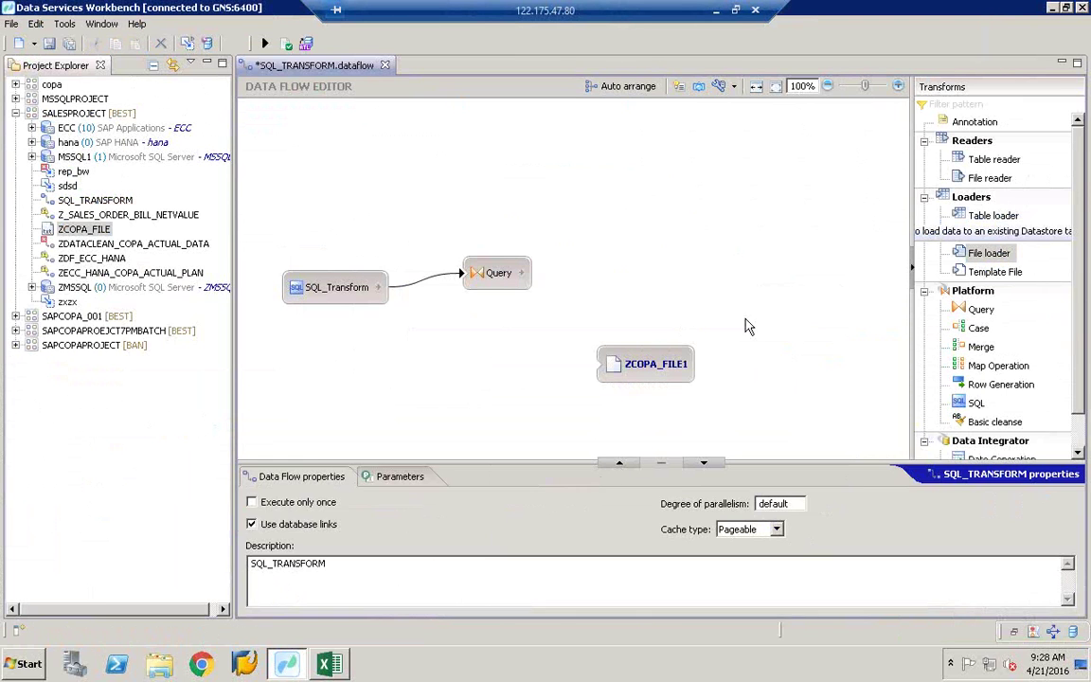
left_click_drag(653, 371, 770, 274)
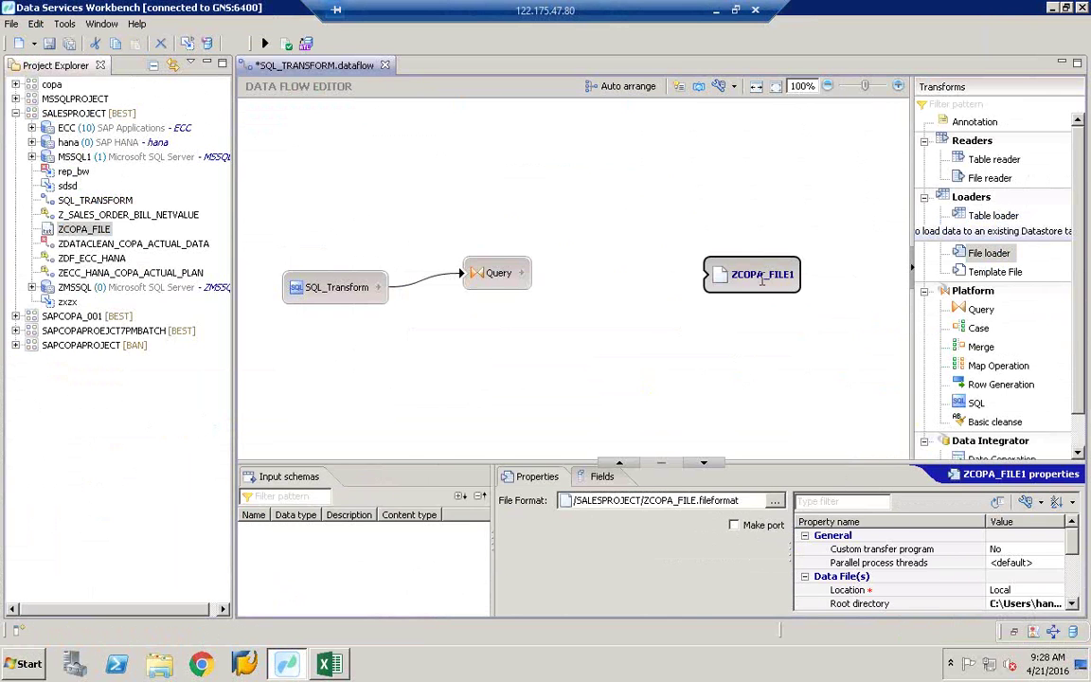
left_click(758, 279)
left_click_drag(788, 555, 609, 562)
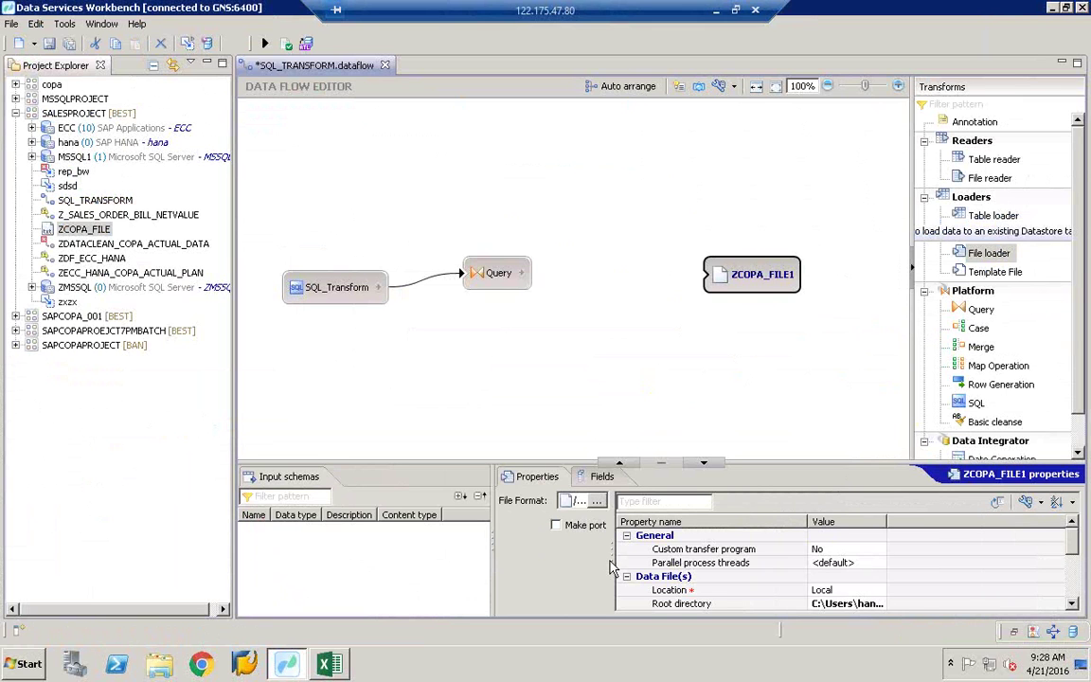
Step: Widen the Value column and open the folder browser for the Root directory property
double_click(887, 522)
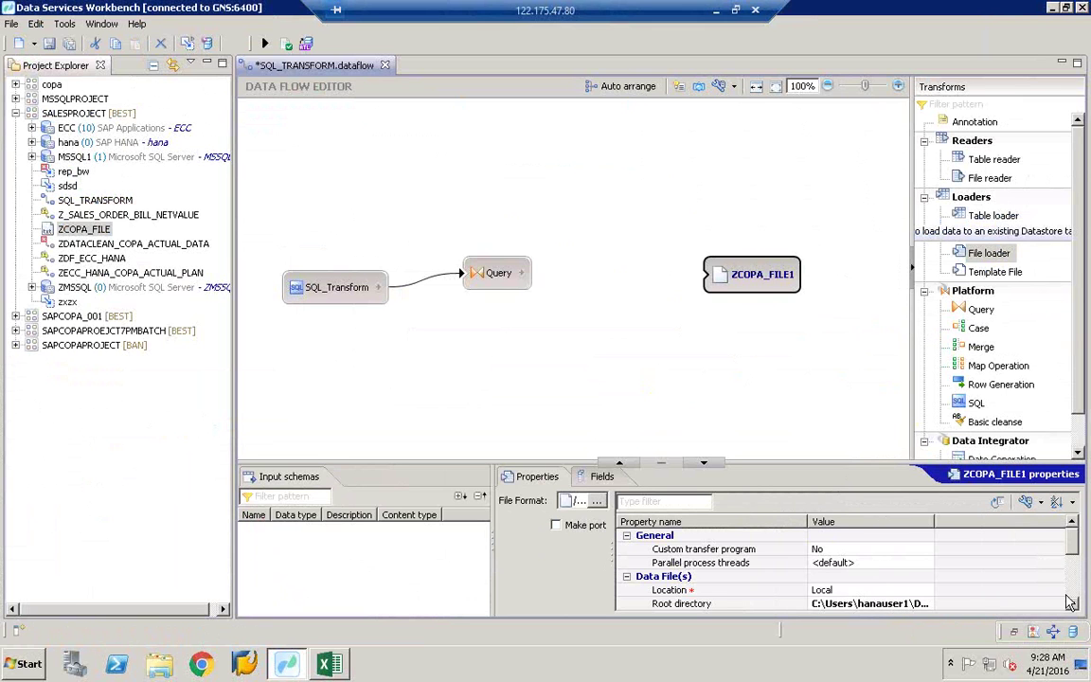
scroll(900, 550, "down", 3)
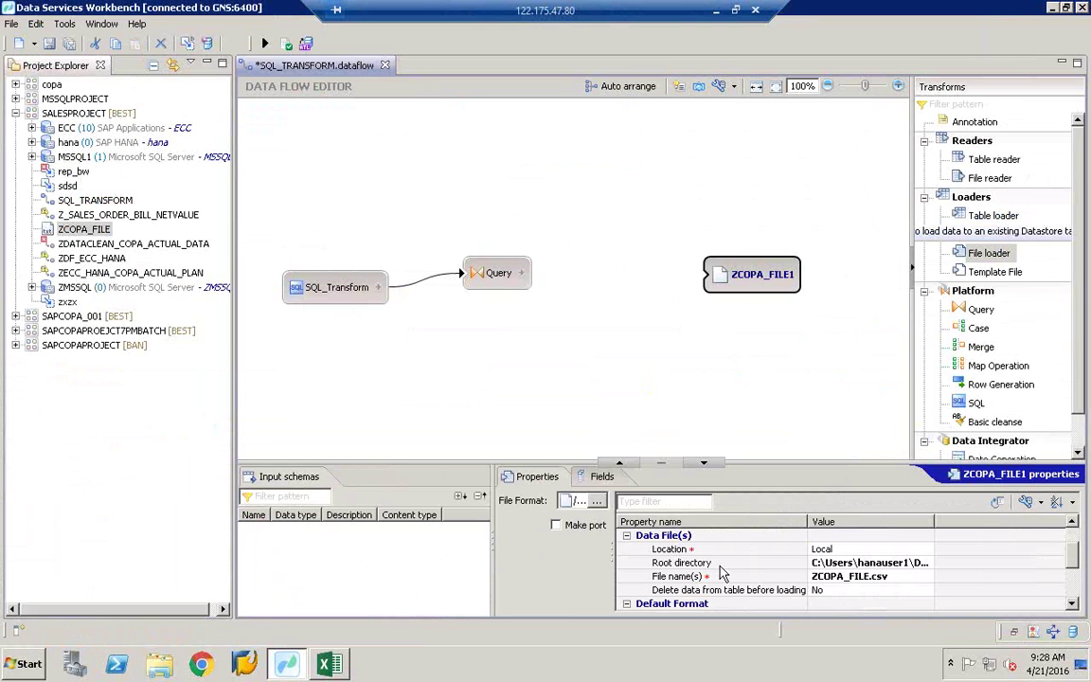
left_click(876, 564)
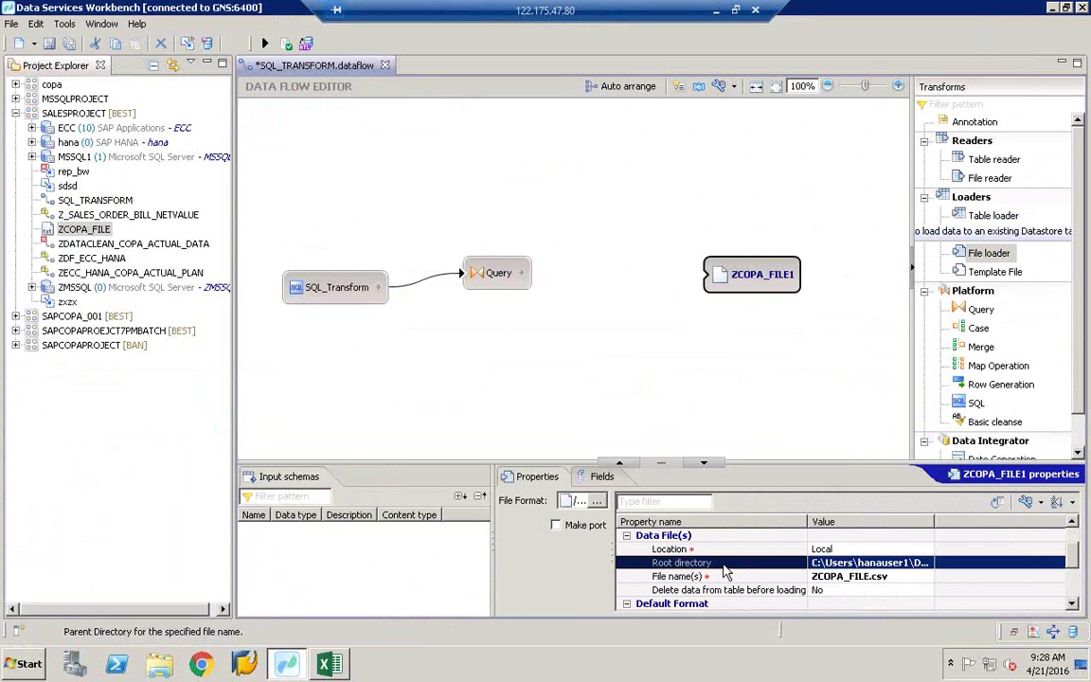
left_click(923, 564)
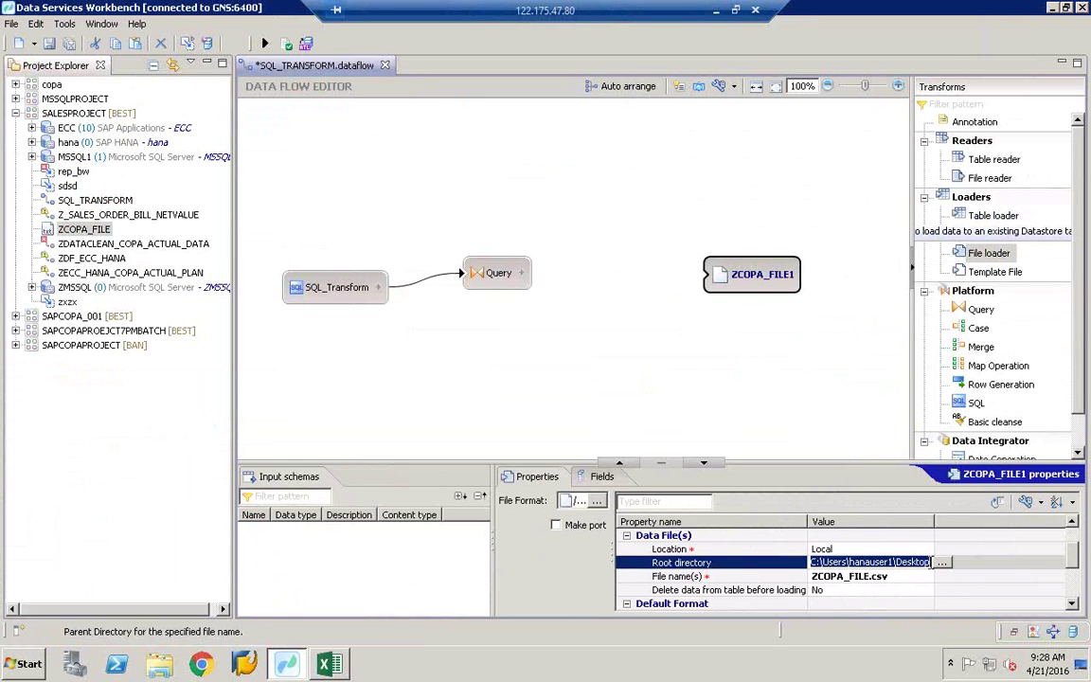
left_click(935, 563)
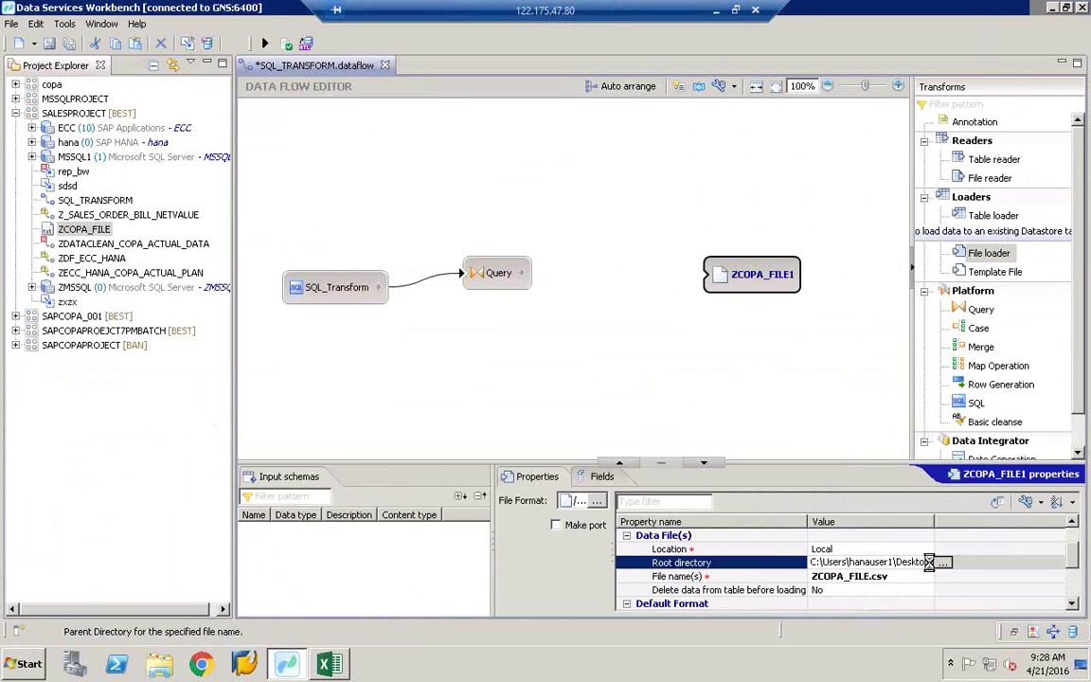
left_click(933, 565)
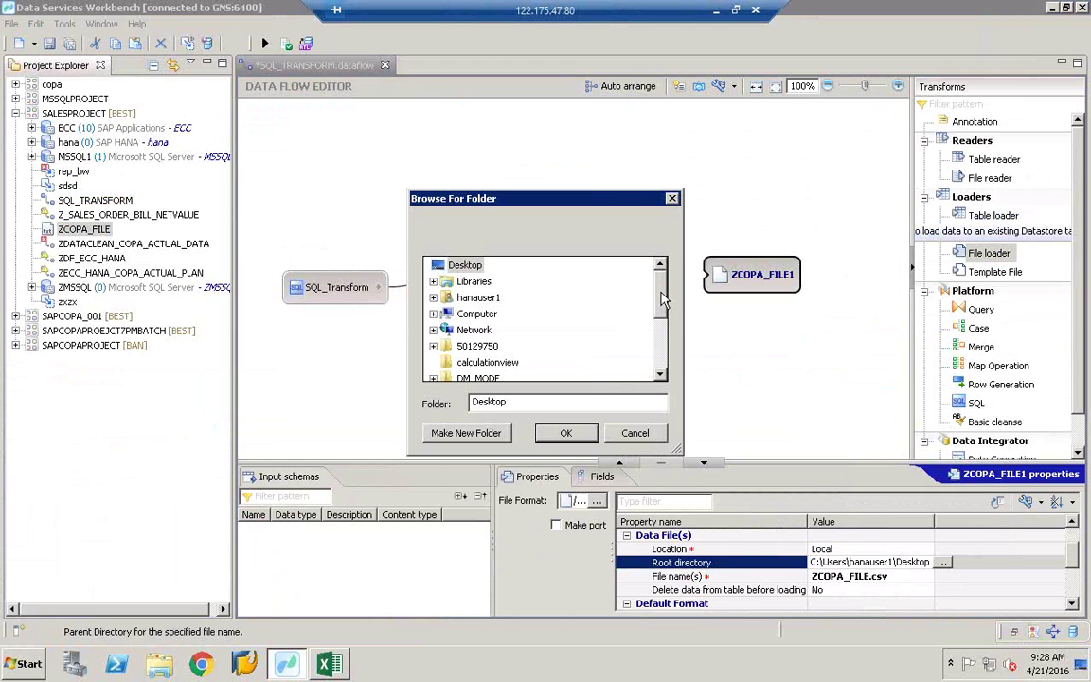
Step: Cancel the folder browser, keeping the Desktop path, and open the File name(s) chooser
left_click_drag(530, 198, 466, 135)
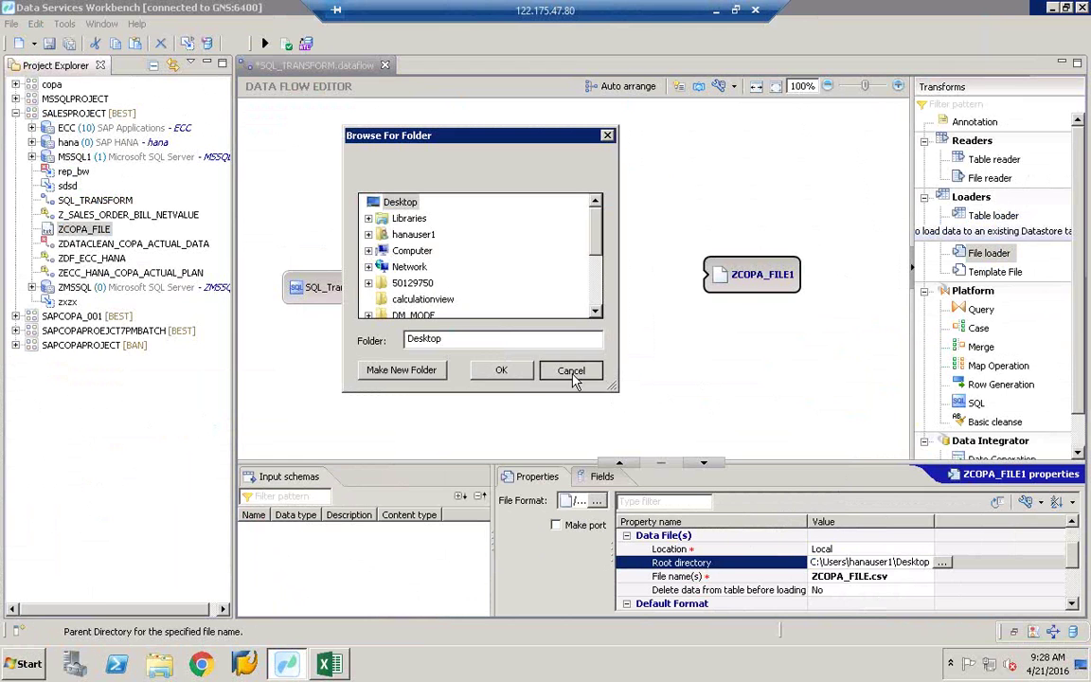
left_click(571, 370)
left_click(896, 578)
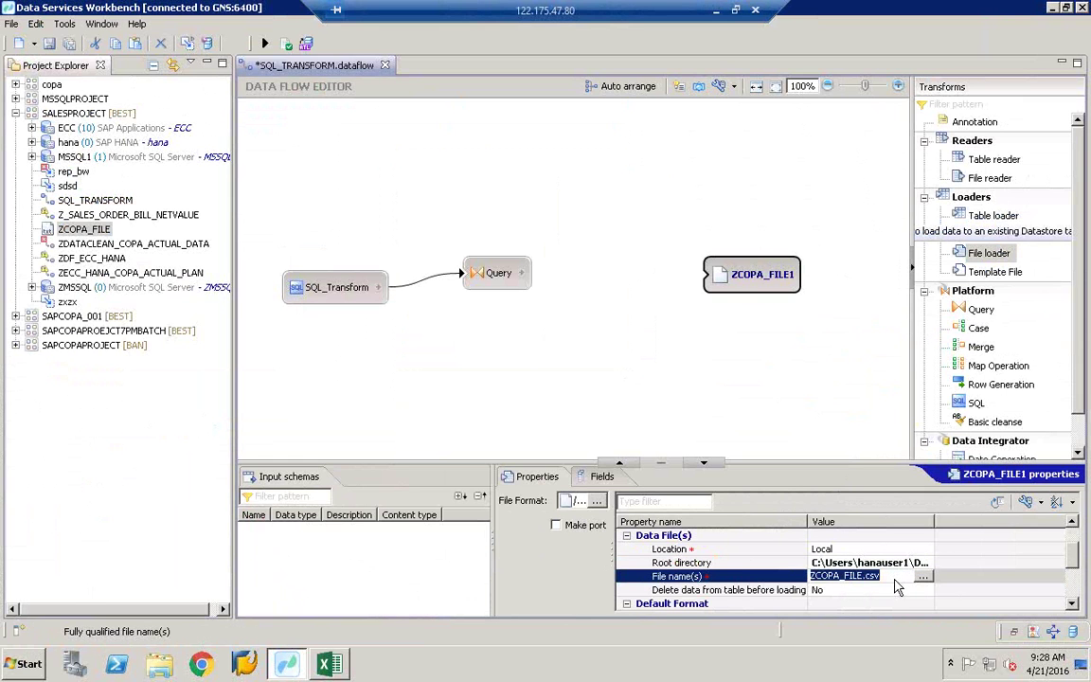
left_click(923, 577)
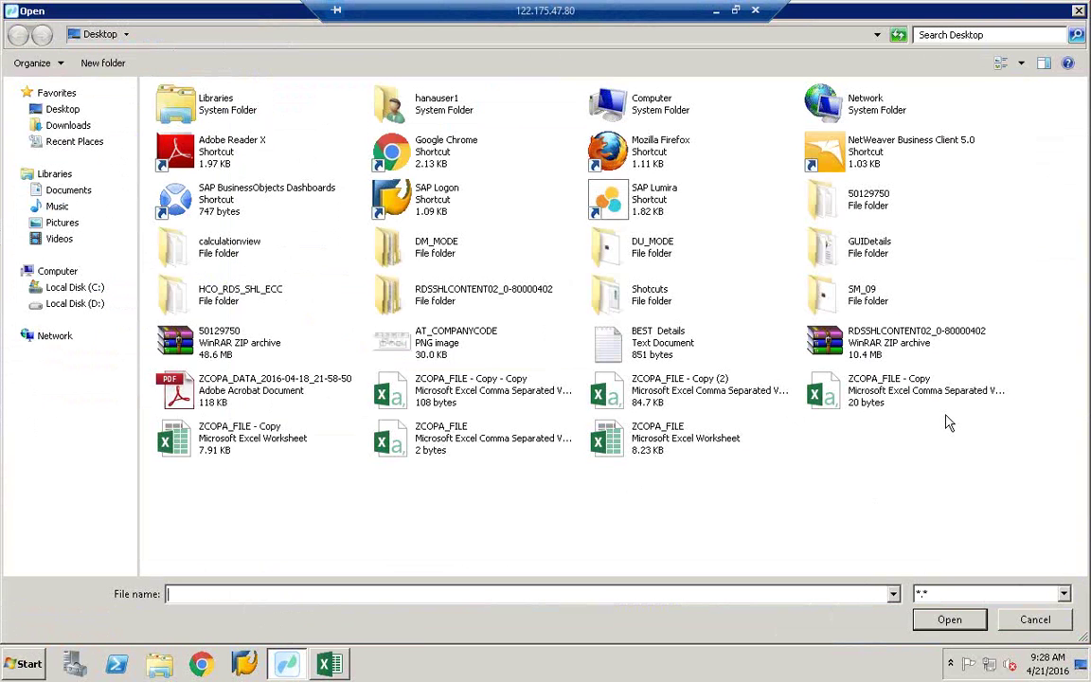
Step: Inspect ZCOPA_FILE - Copy (2) in Excel, then choose it as the ZCOPA_FILE1 loader's file
left_click(731, 396)
left_click(394, 405)
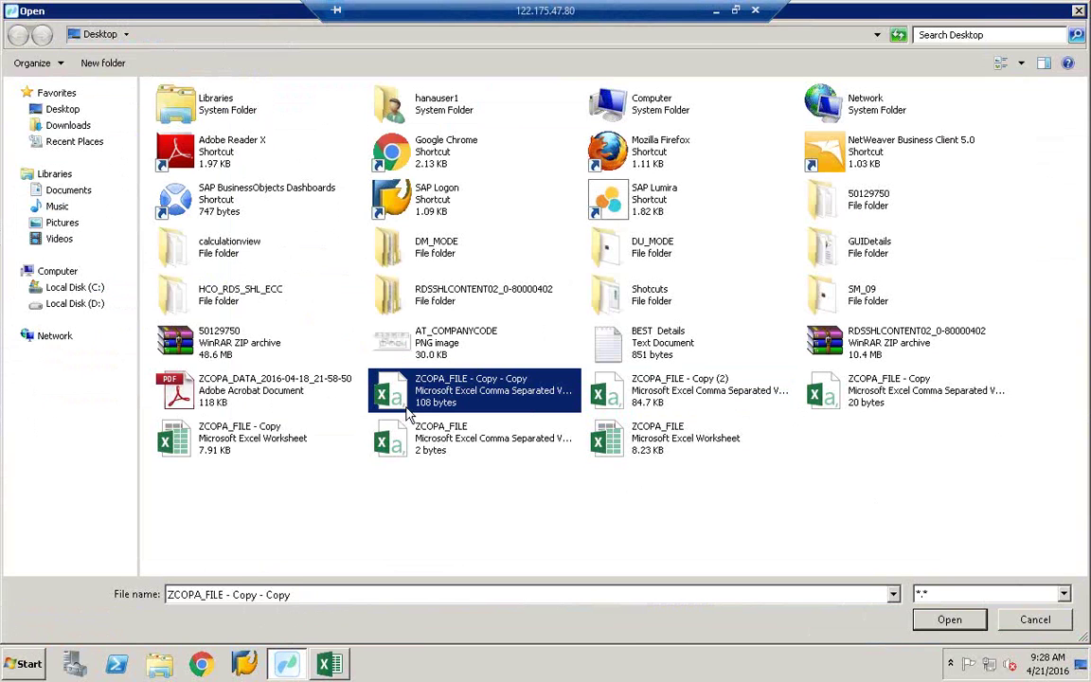
right_click(437, 409)
left_click(666, 392)
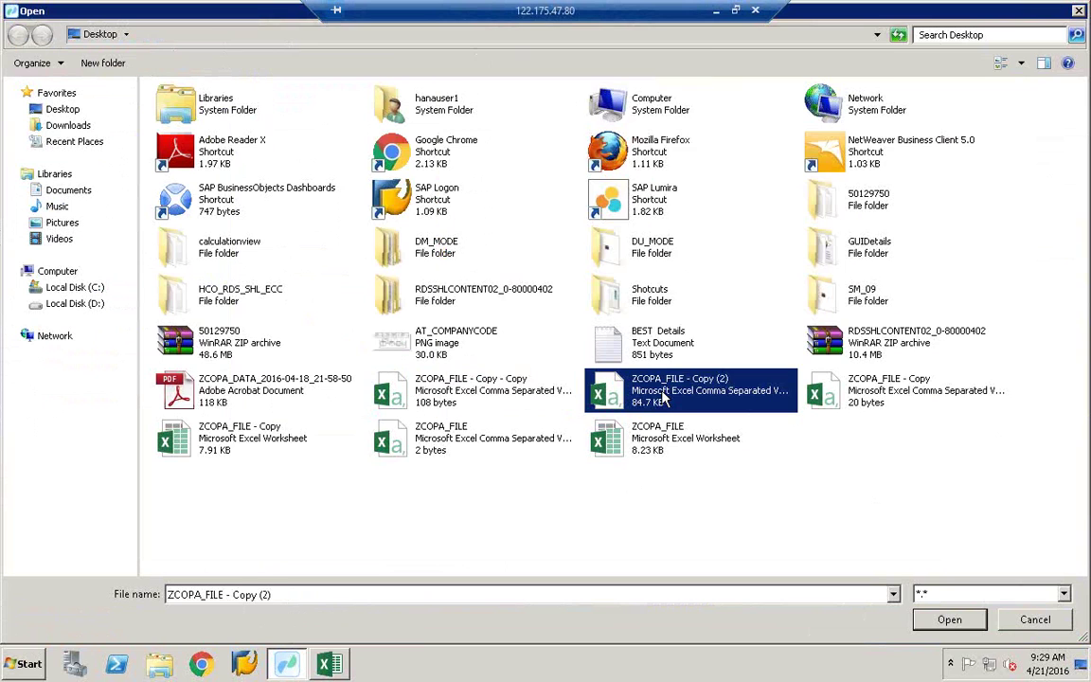
right_click(666, 392)
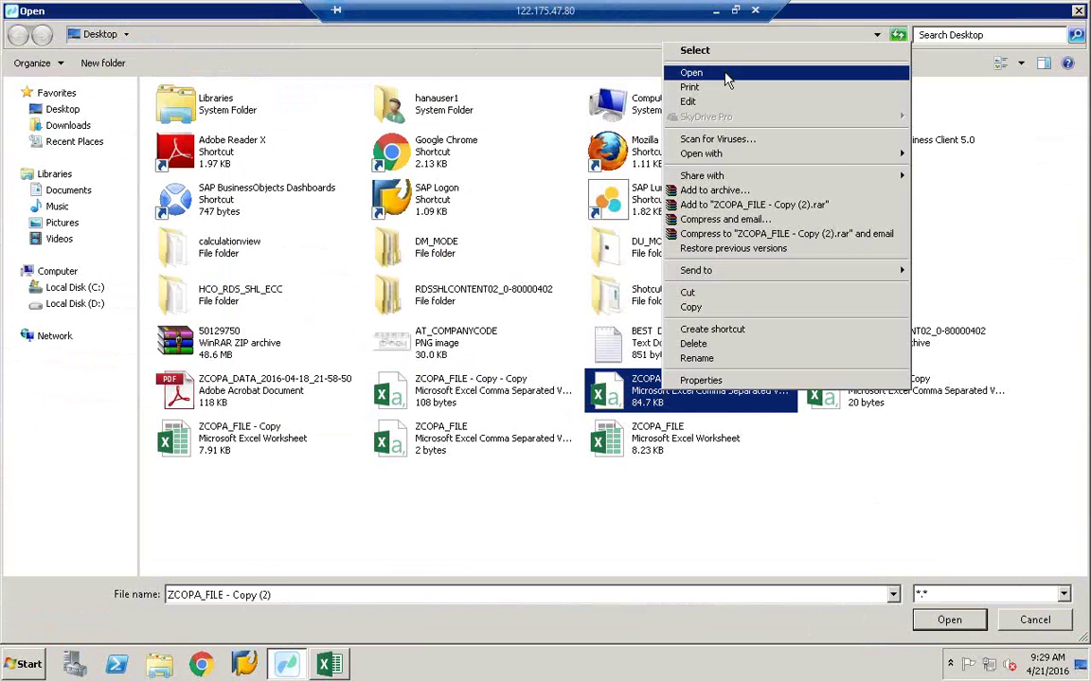
left_click(725, 73)
left_click(512, 369)
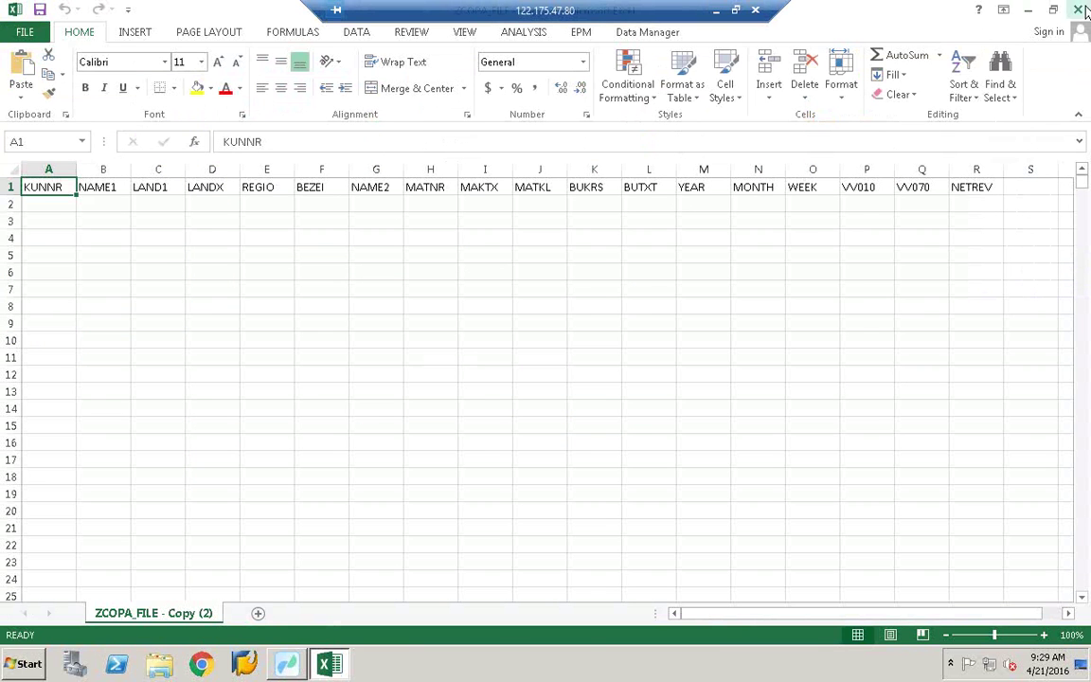
key("alt+F4")
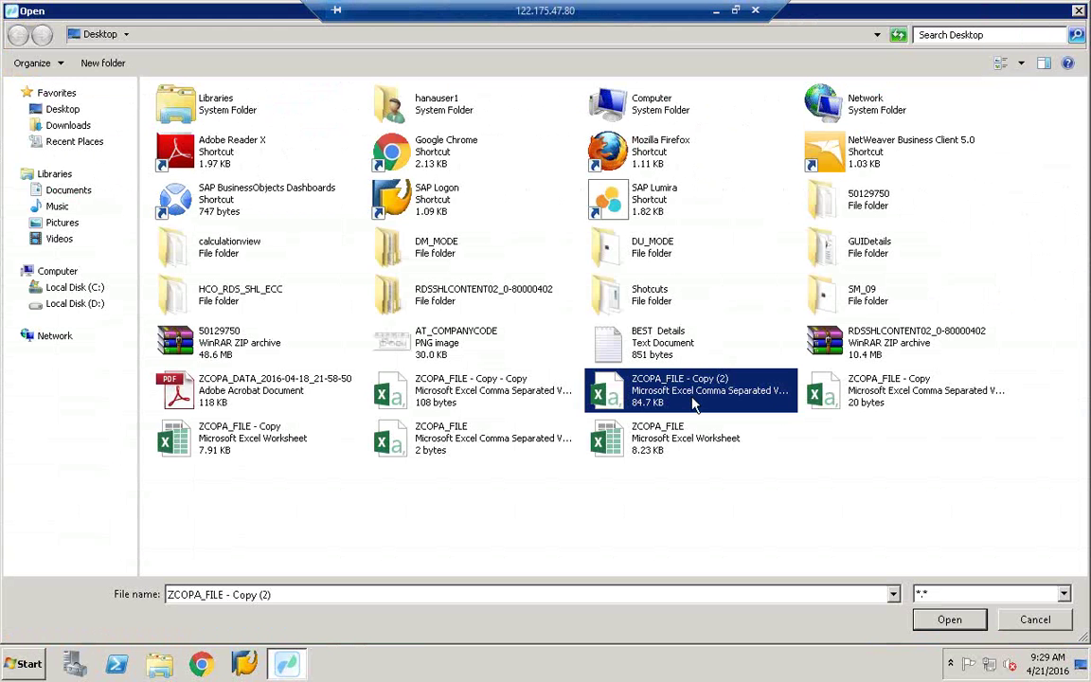
double_click(692, 403)
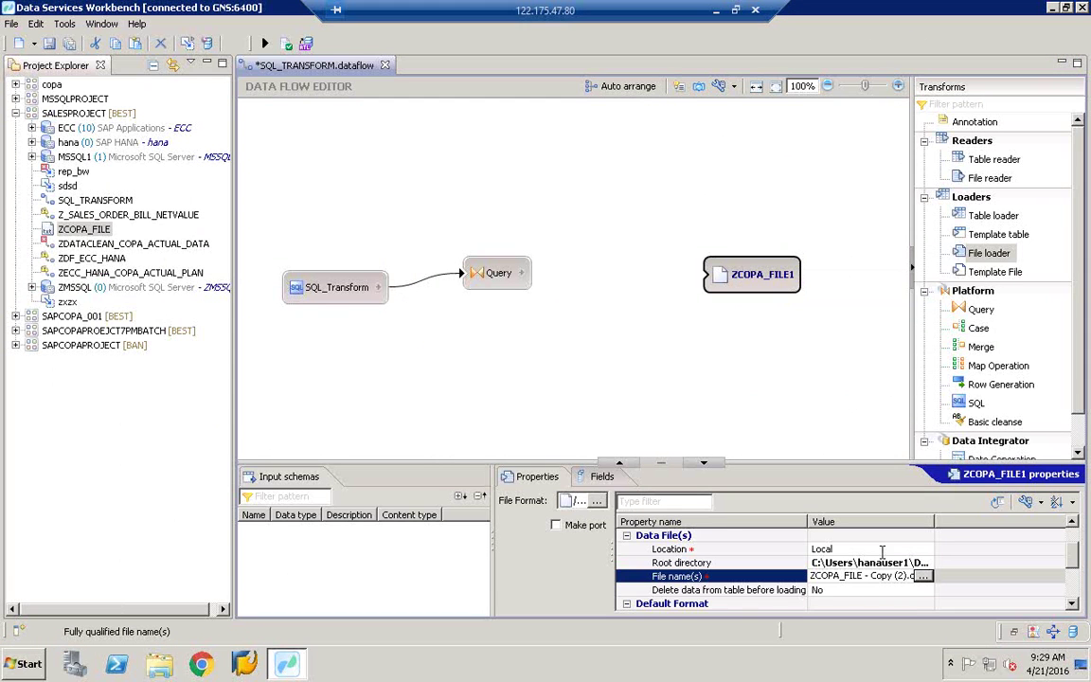
Step: Connect Query's output to ZCOPA_FILE1 and validate the data flow
left_click(864, 575)
key("shift+End")
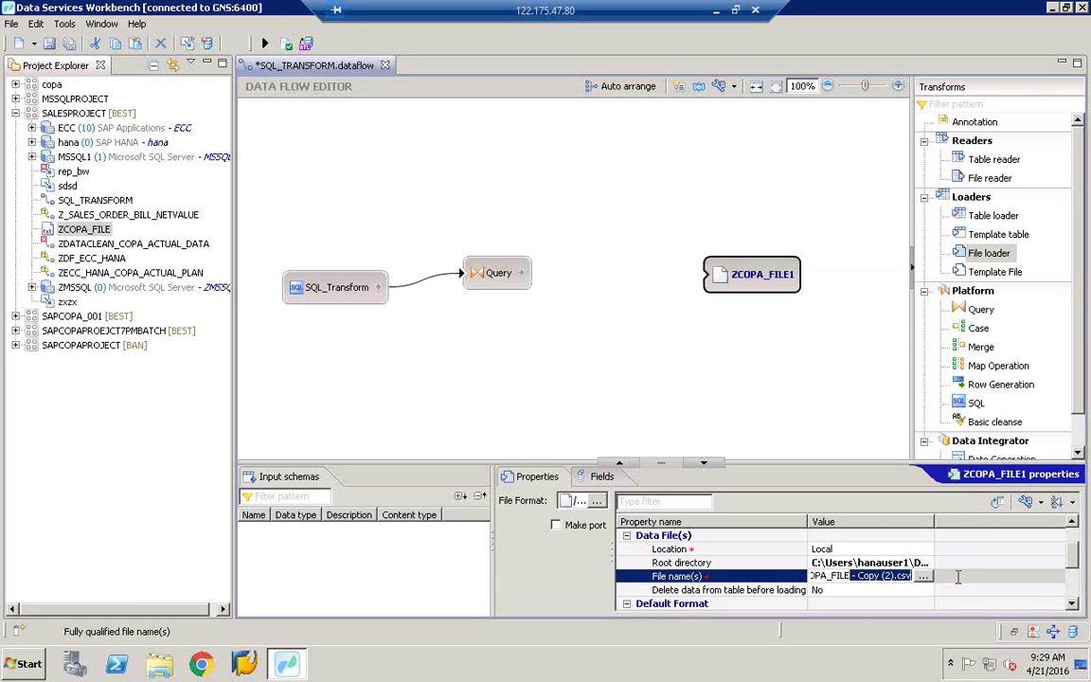
left_click_drag(520, 273, 713, 275)
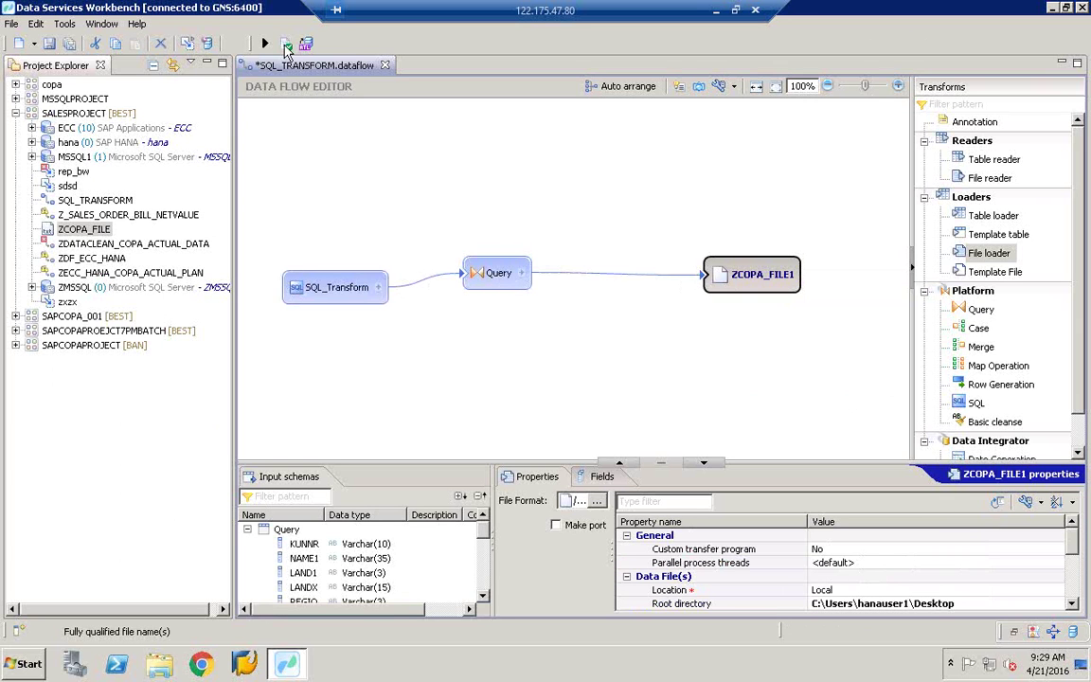
left_click(284, 43)
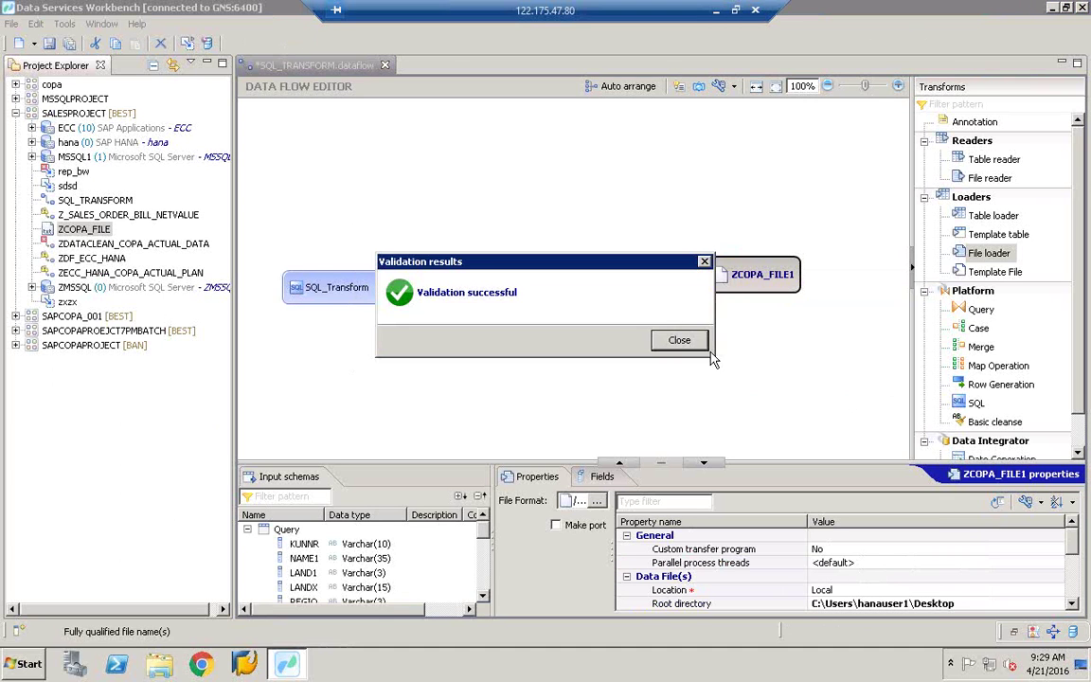
left_click(690, 343)
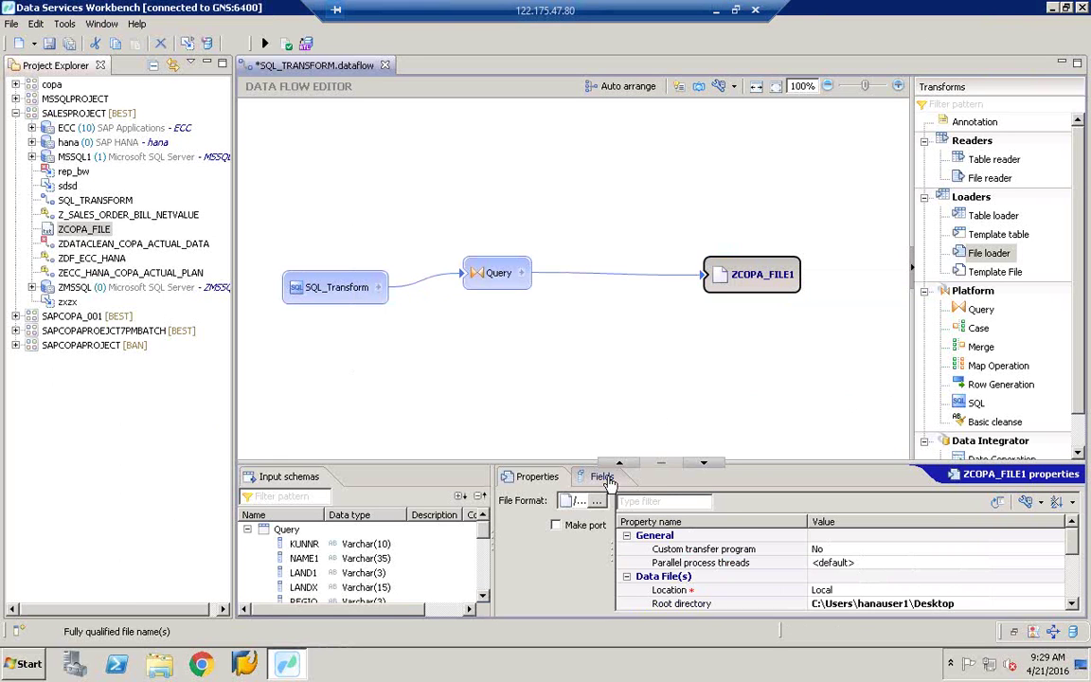
Step: Review the ZCOPA_FILE1 loader's Fields and Properties tabs
left_click(605, 478)
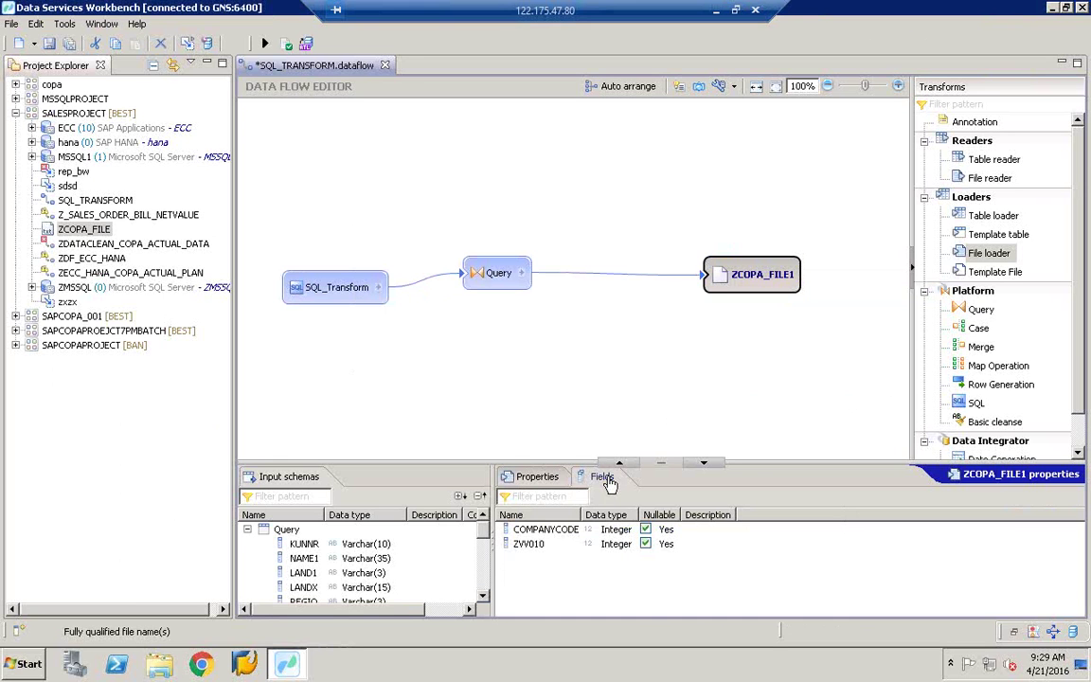
left_click(749, 273)
left_click(736, 287)
left_click(737, 285)
left_click(536, 478)
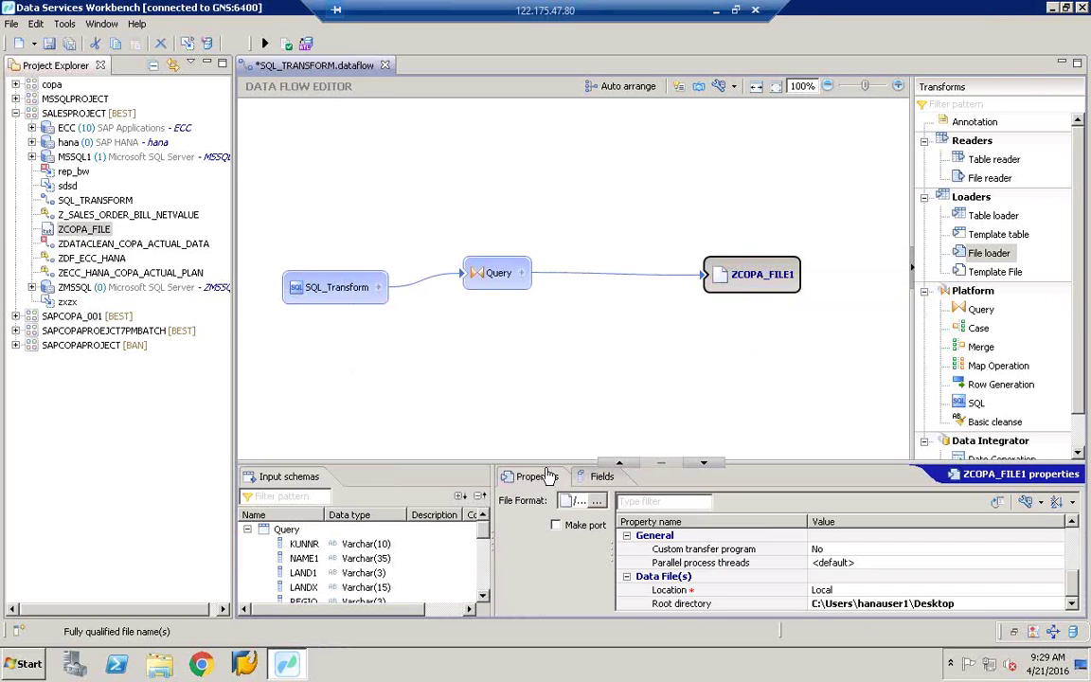
left_click(578, 479)
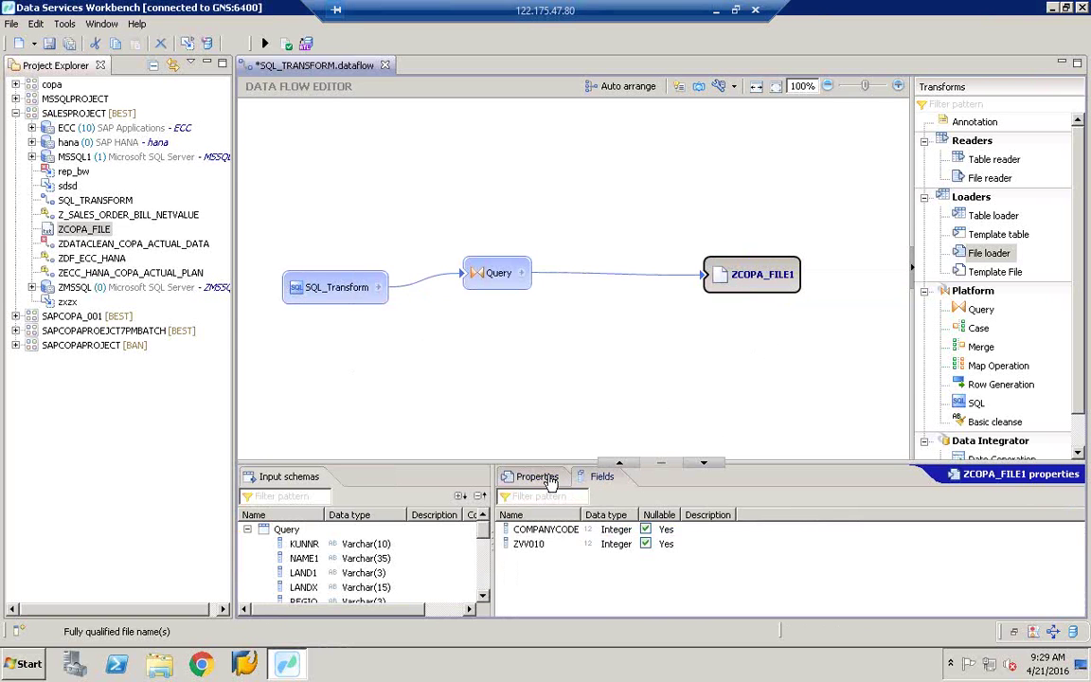
left_click(530, 477)
left_click(582, 480)
left_click(533, 477)
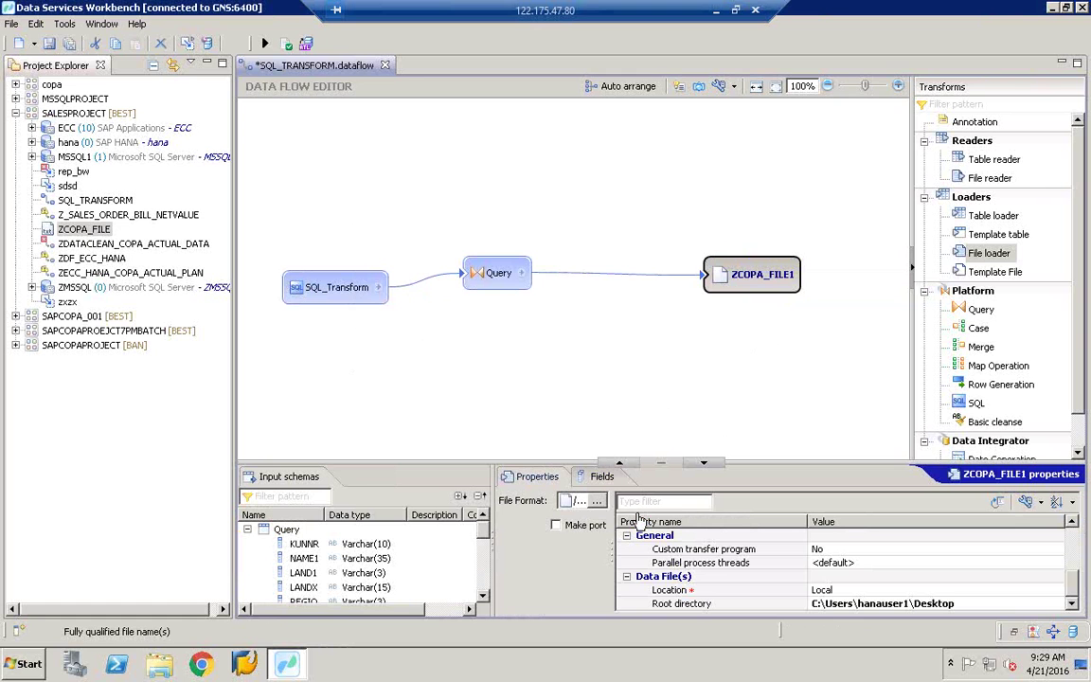
scroll(981, 559, "down", 2)
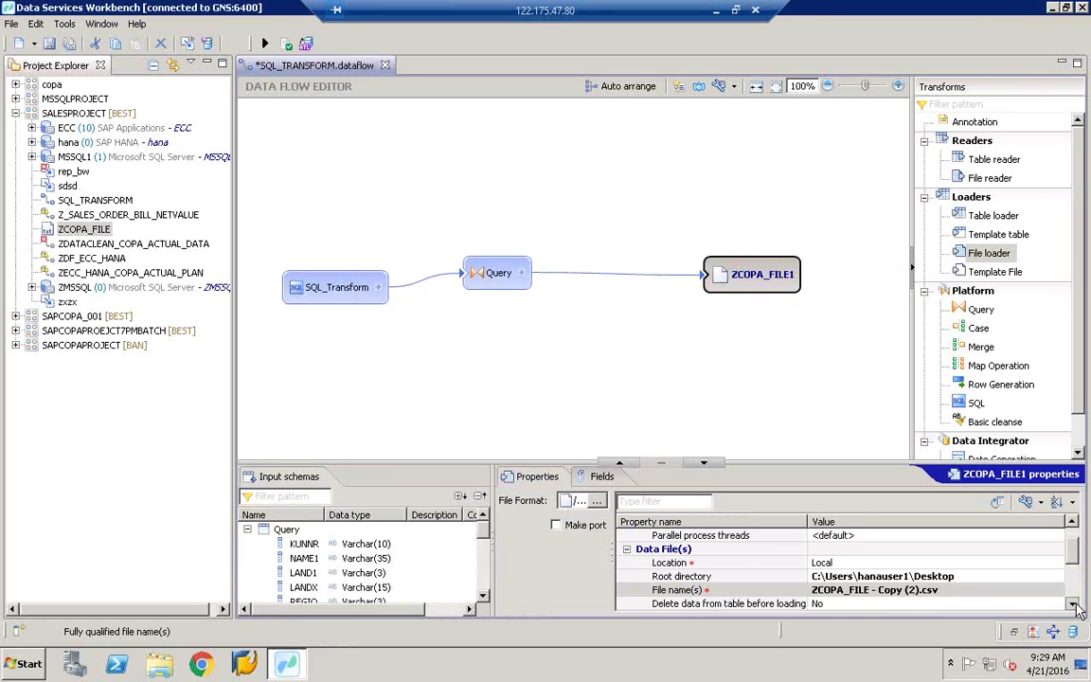
Step: Point the ZCOPA_FILE1 target at ZCOPA_FILE - Copy (2).csv after checking it in Excel, and save
left_click(1062, 577)
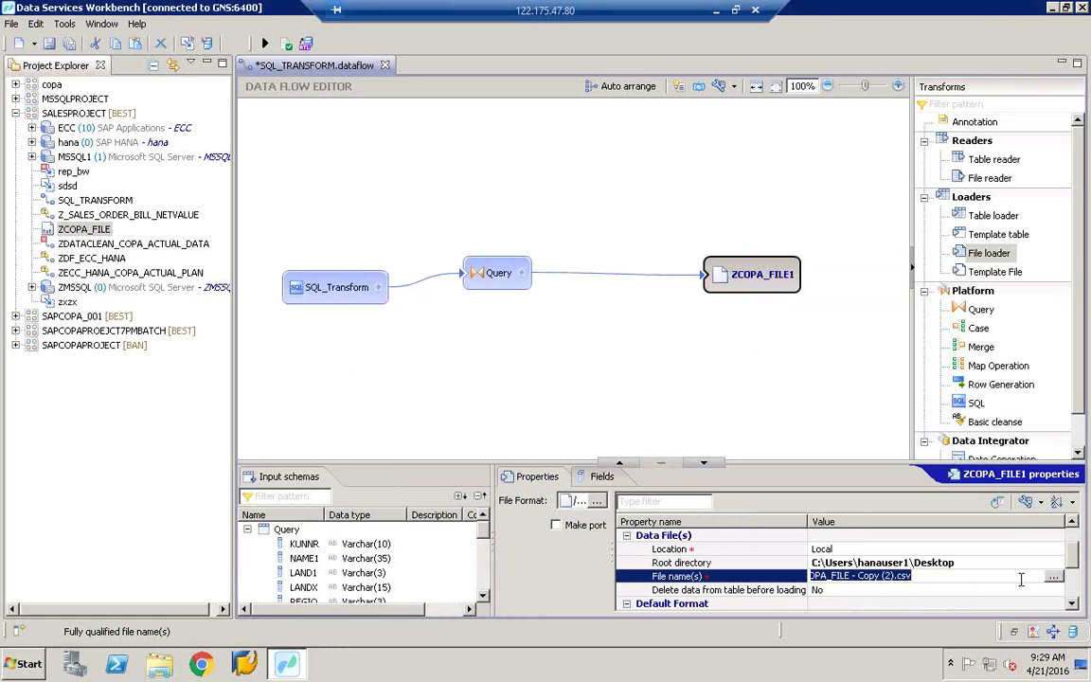
left_click(1054, 579)
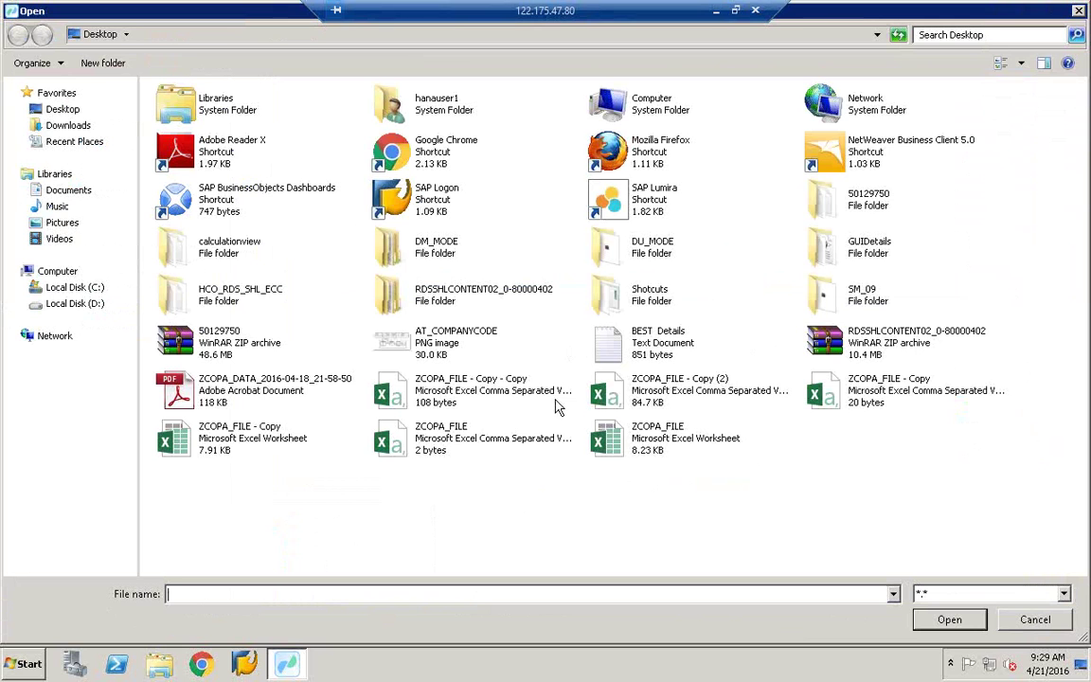
left_click(685, 400)
right_click(615, 370)
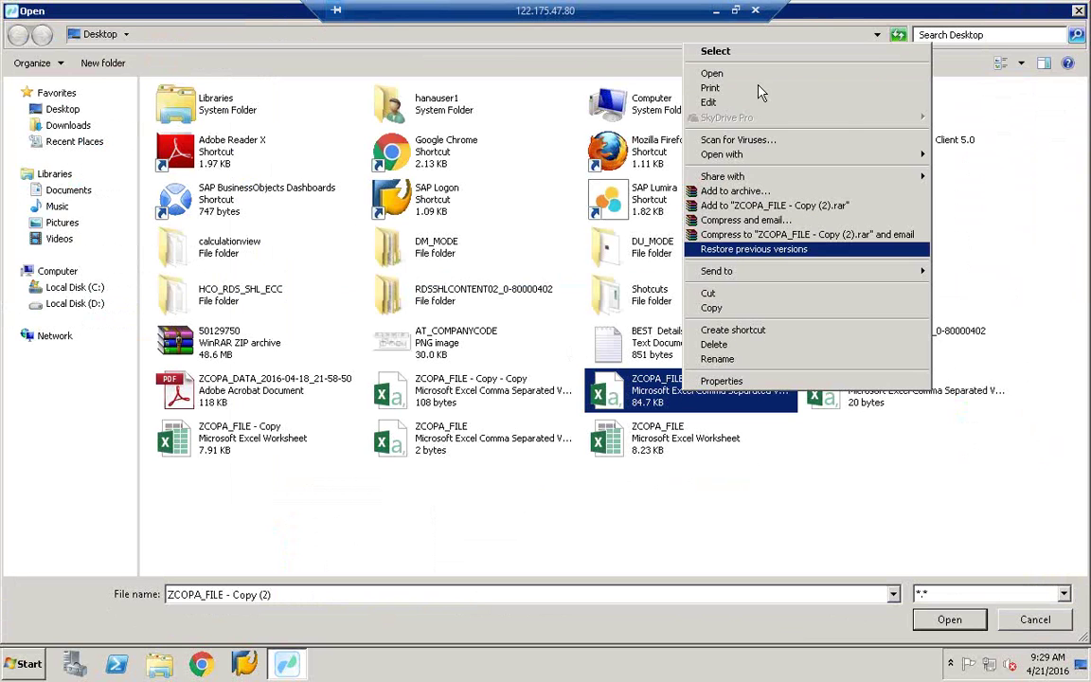
left_click(764, 86)
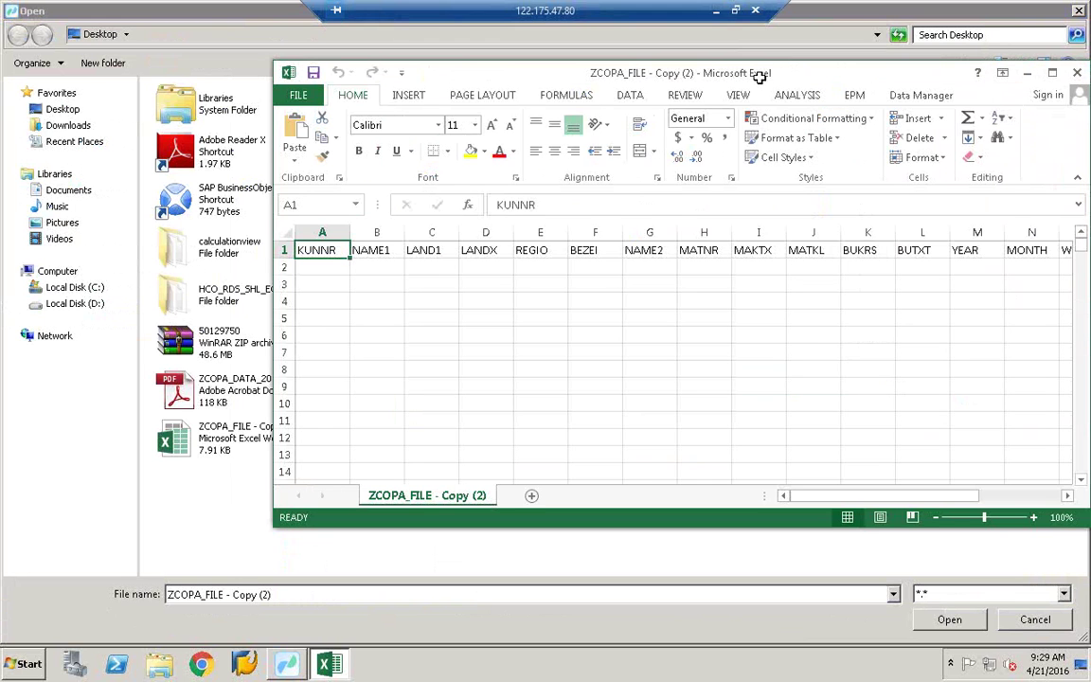
left_click(855, 461)
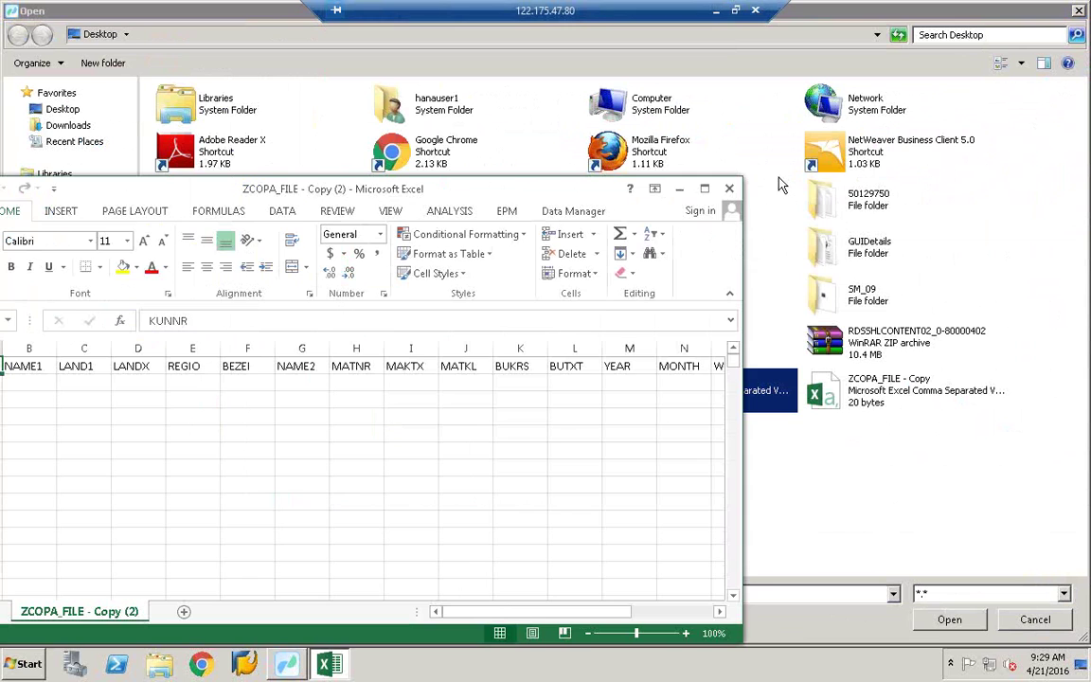
key("alt+F4")
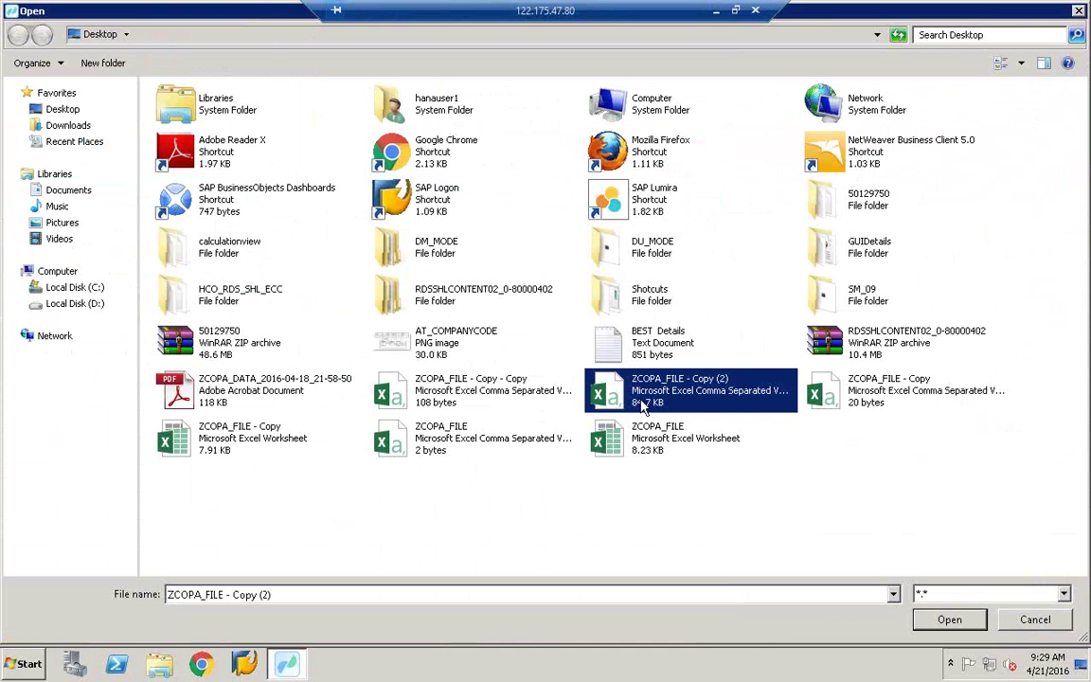
double_click(640, 407)
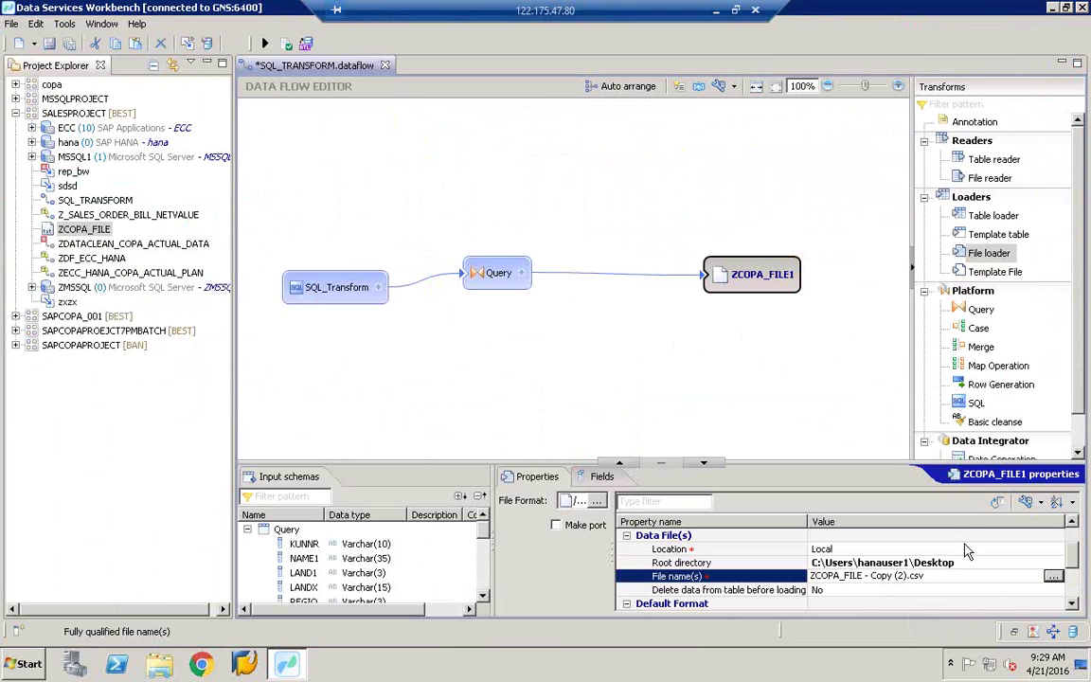
left_click(50, 44)
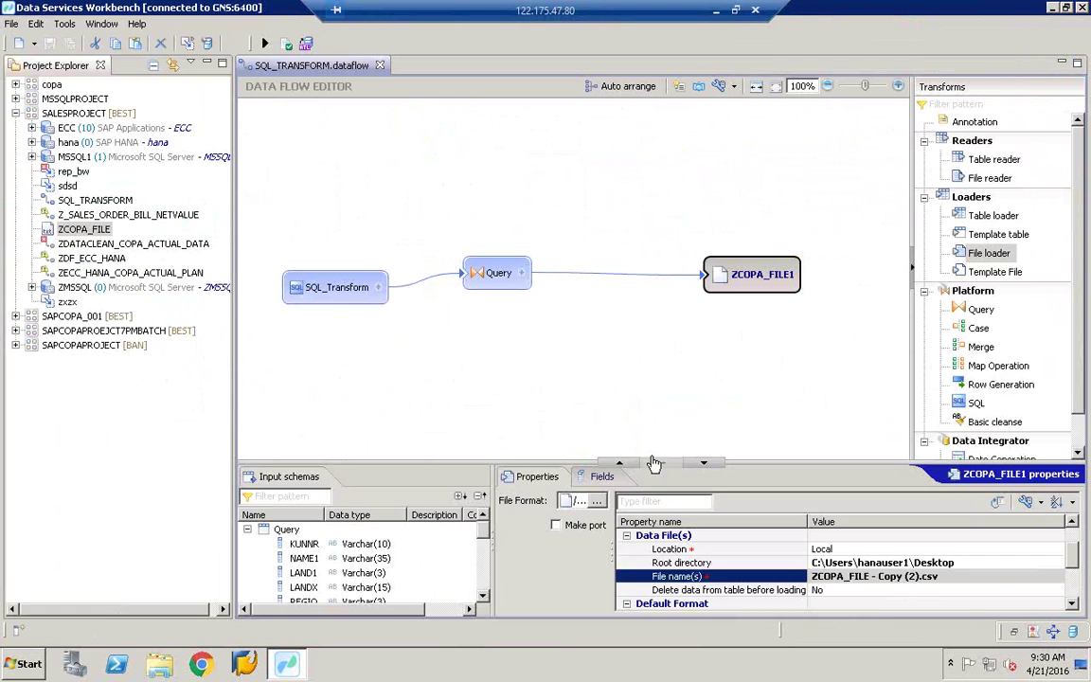
Step: Enlarge the properties and input schema panels, then drag the KUNNR column onto ZCOPA_FILE1
left_click(600, 477)
left_click(557, 477)
left_click_drag(564, 481, 488, 314)
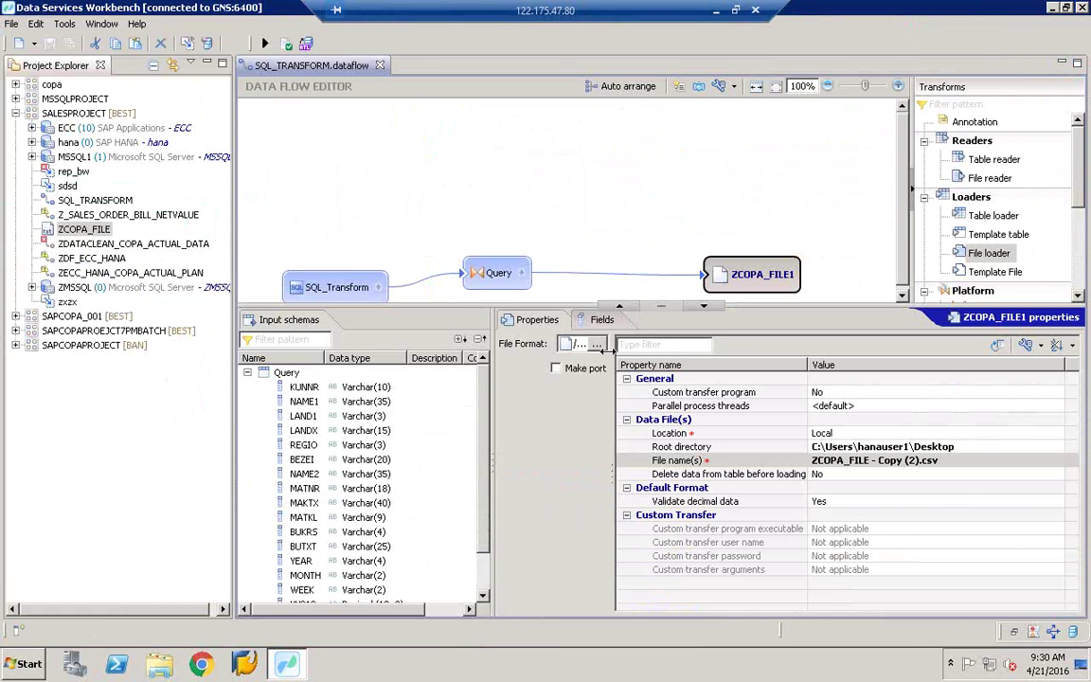
left_click_drag(613, 350, 839, 350)
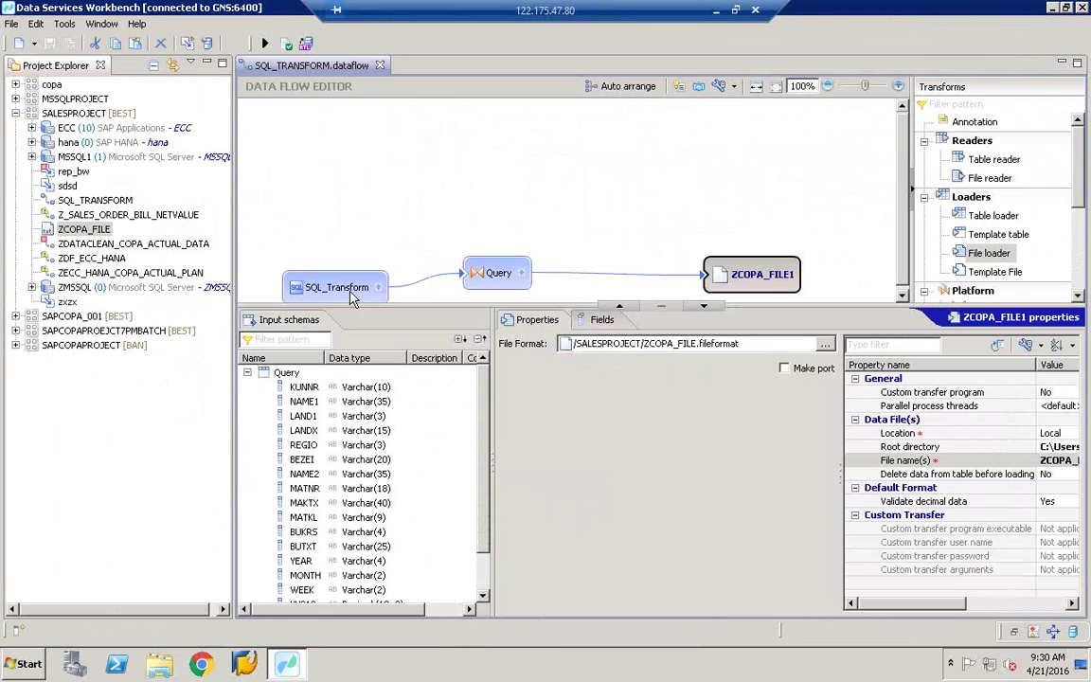
left_click(314, 388)
left_click_drag(318, 396, 715, 275)
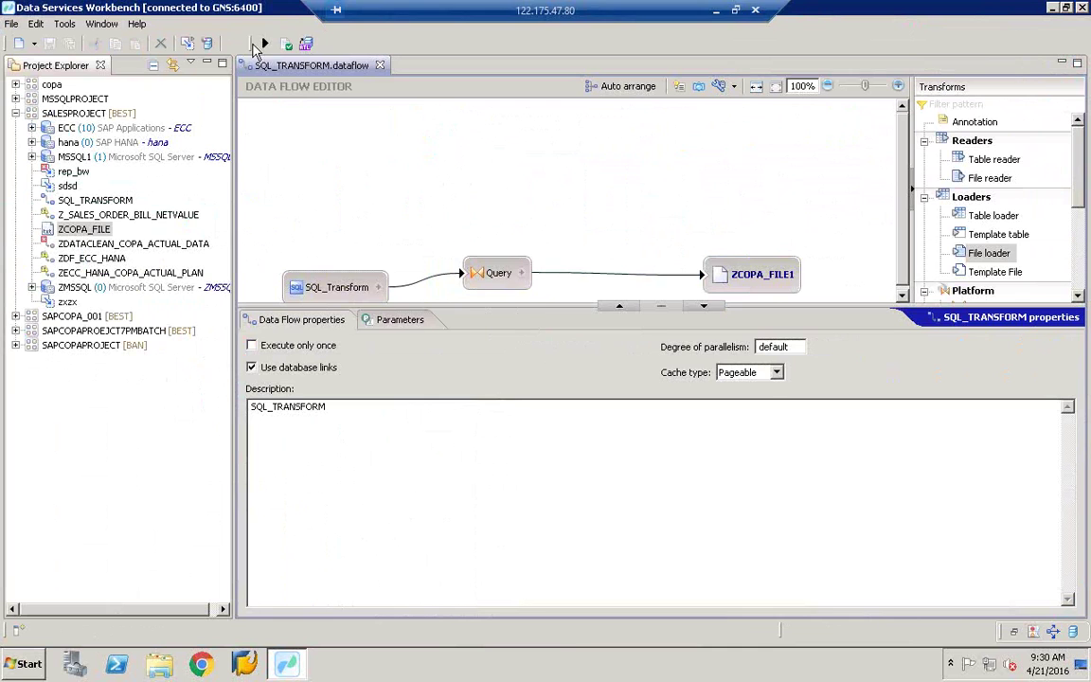
Step: Validate SQL_TRANSFORM, run it as a job with default execution options, and return to the data flow
left_click(265, 43)
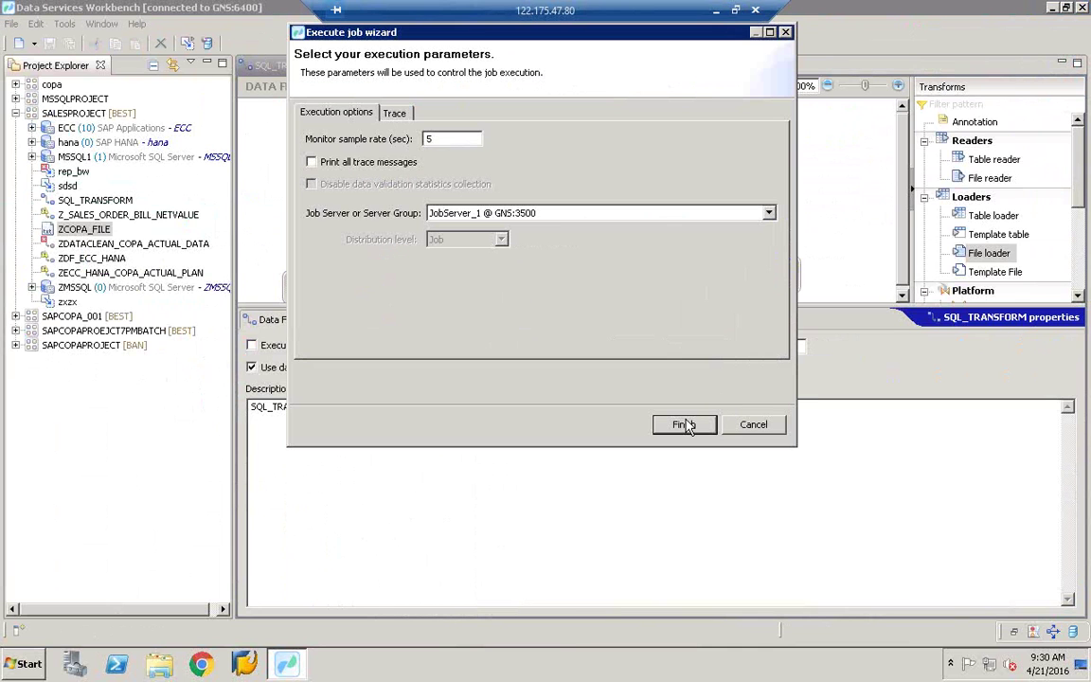
left_click(686, 424)
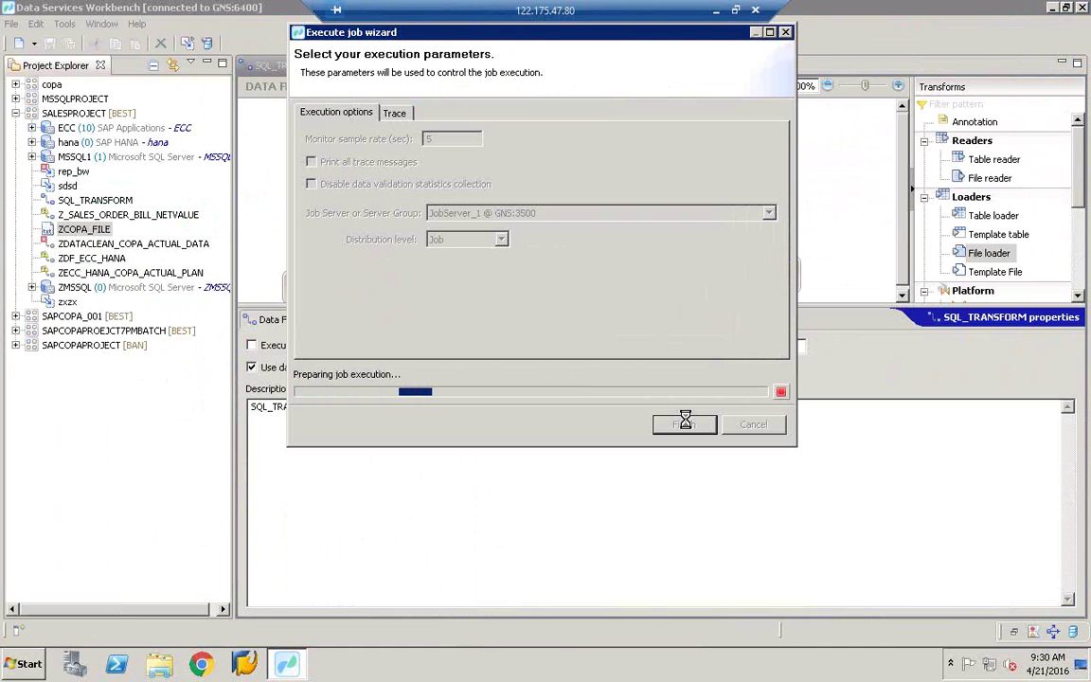
left_click(684, 424)
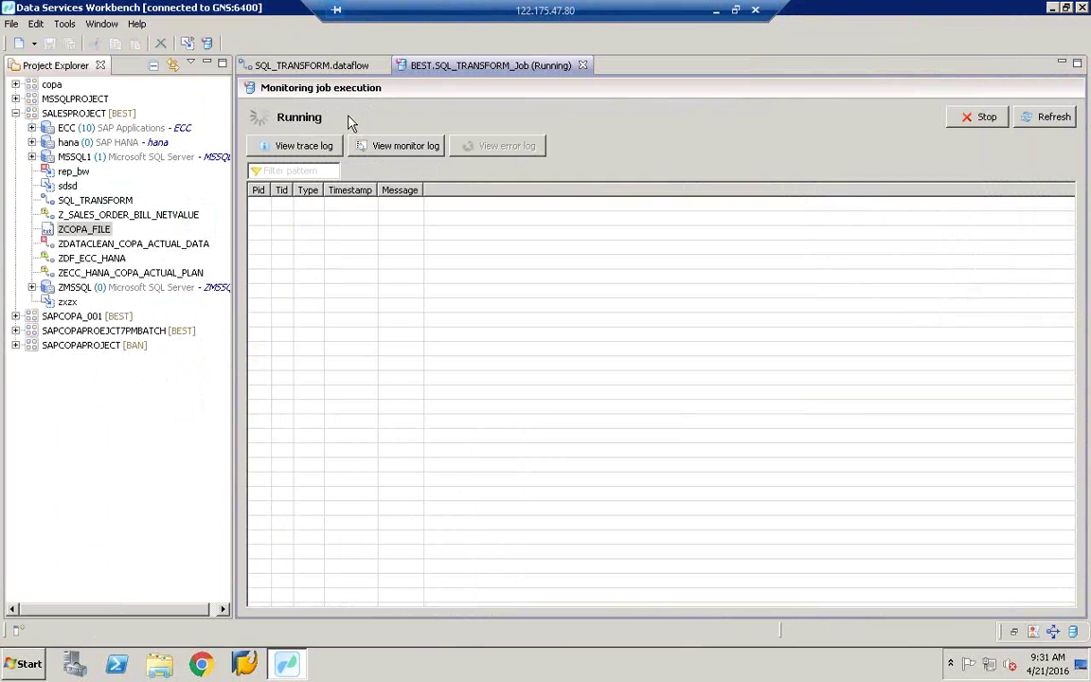
left_click(339, 66)
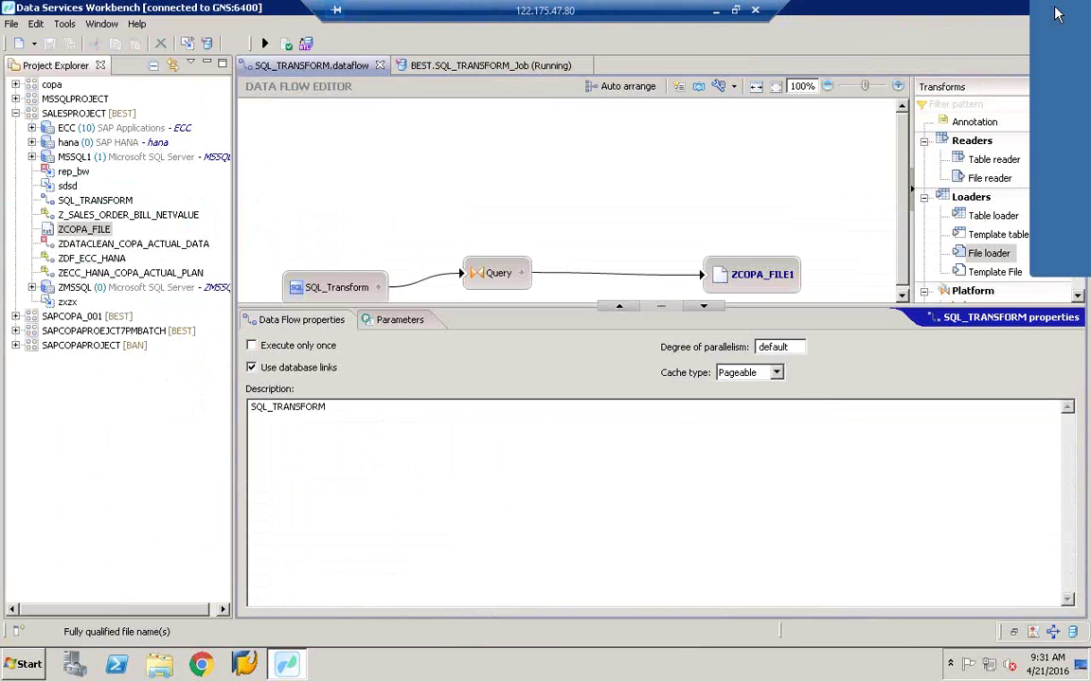
key("super+d")
left_click(168, 119)
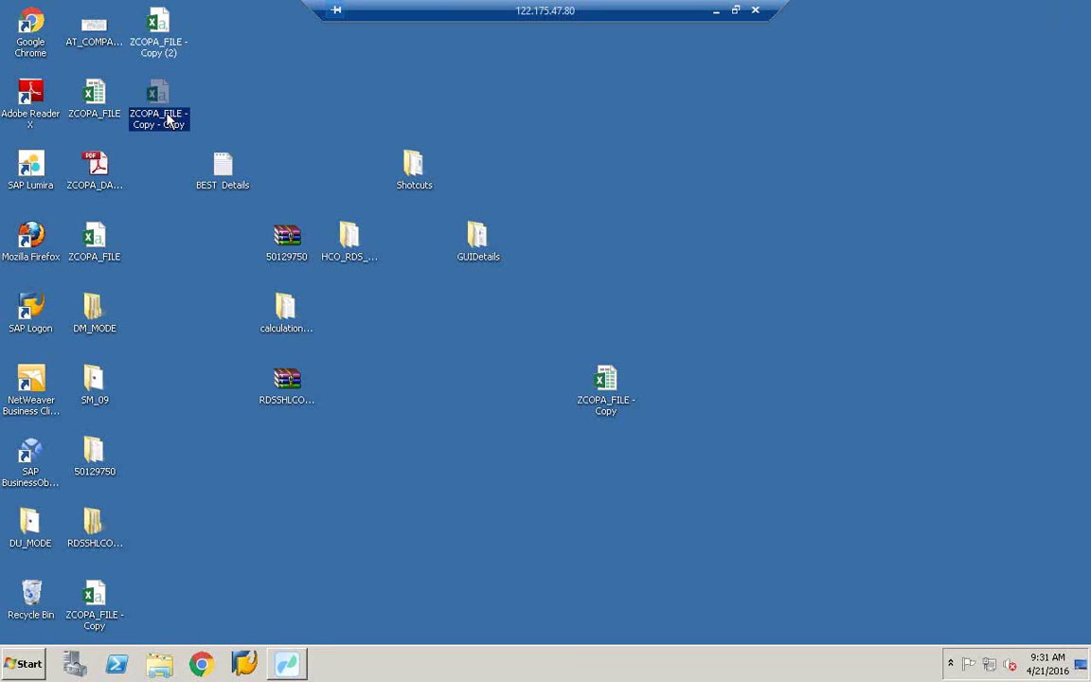
left_click(161, 44)
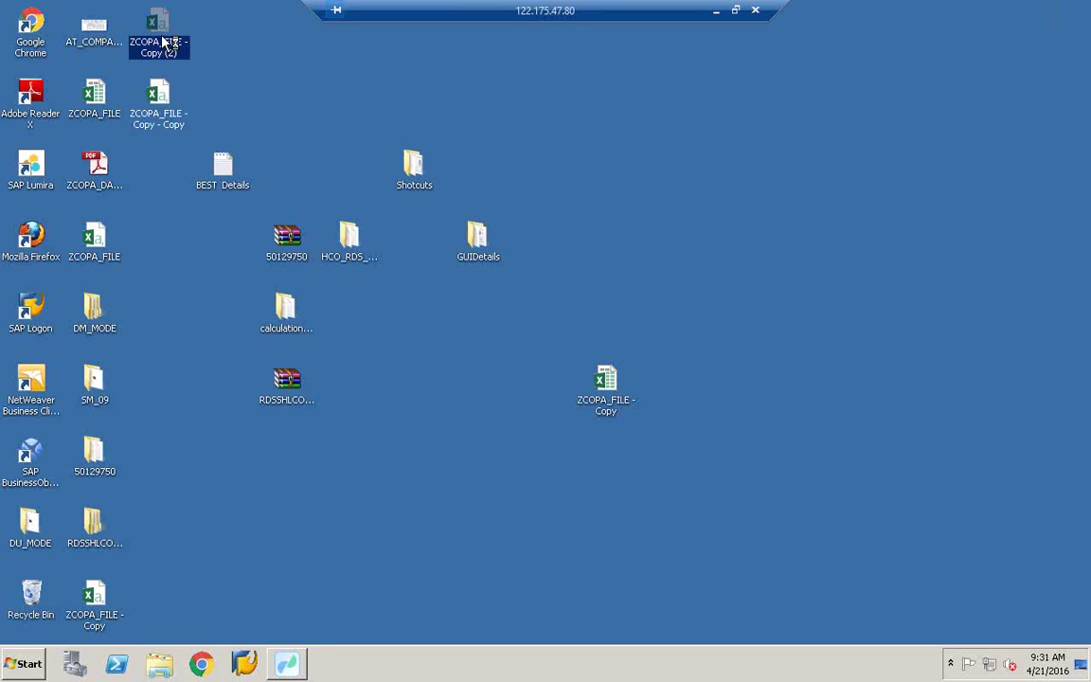
double_click(166, 42)
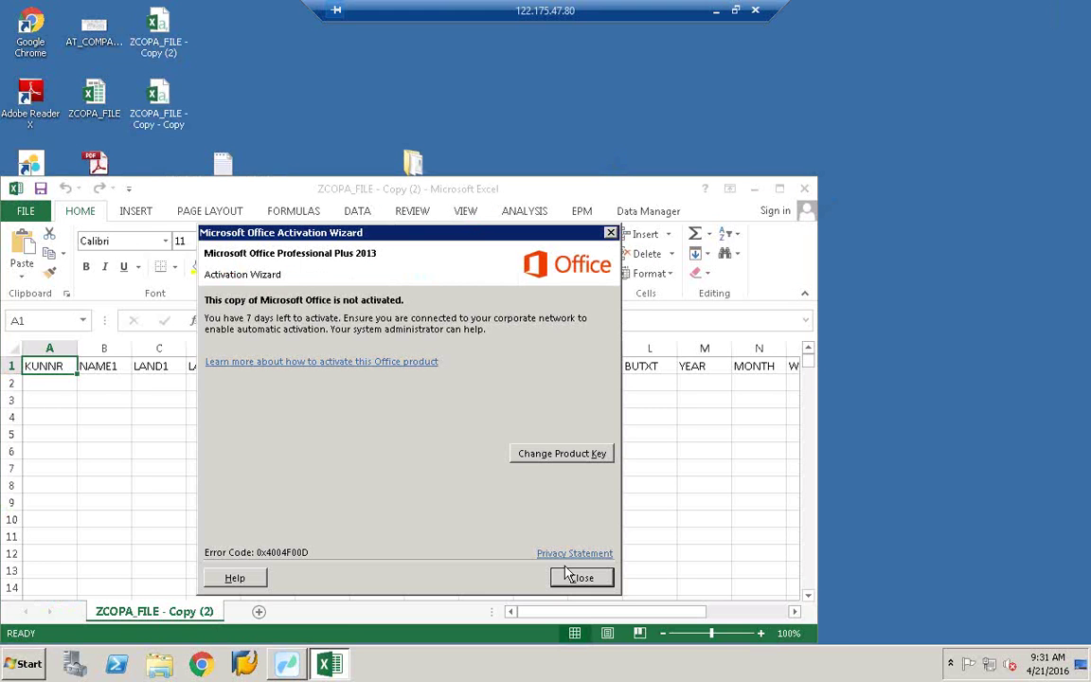
left_click(578, 577)
left_click(805, 191)
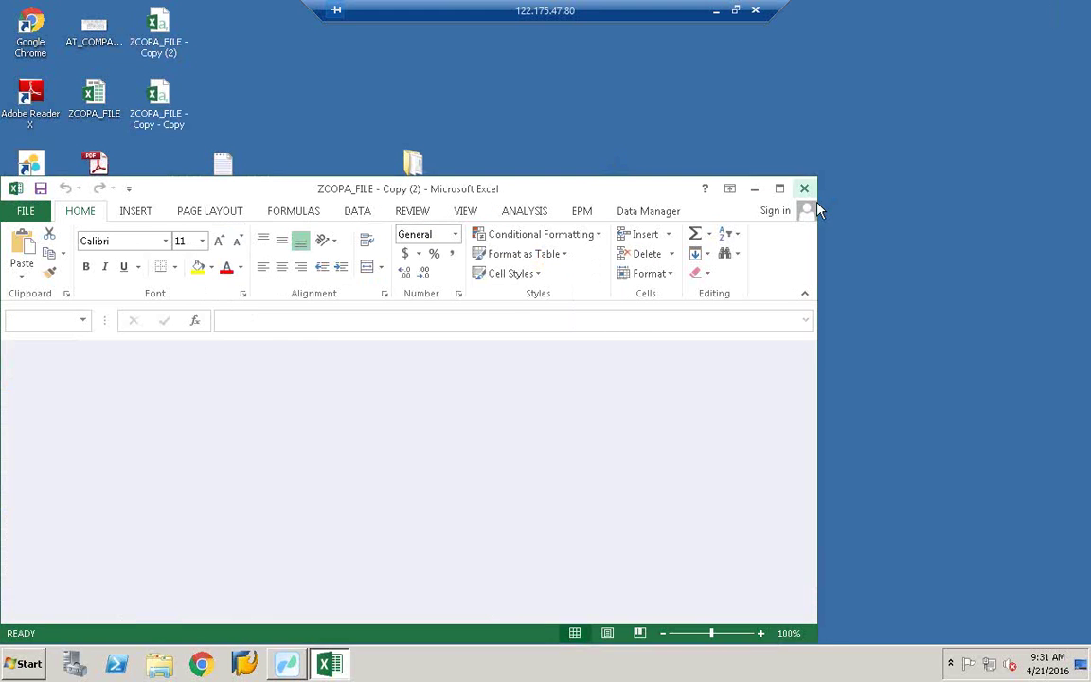
right_click(534, 154)
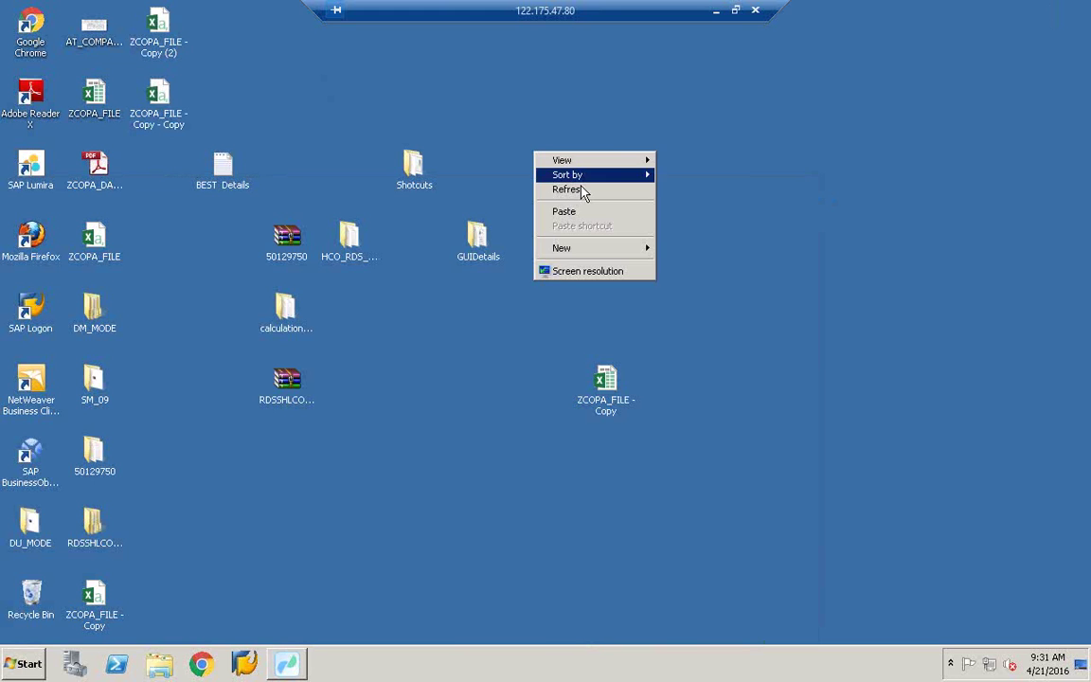
left_click(584, 190)
left_click(288, 663)
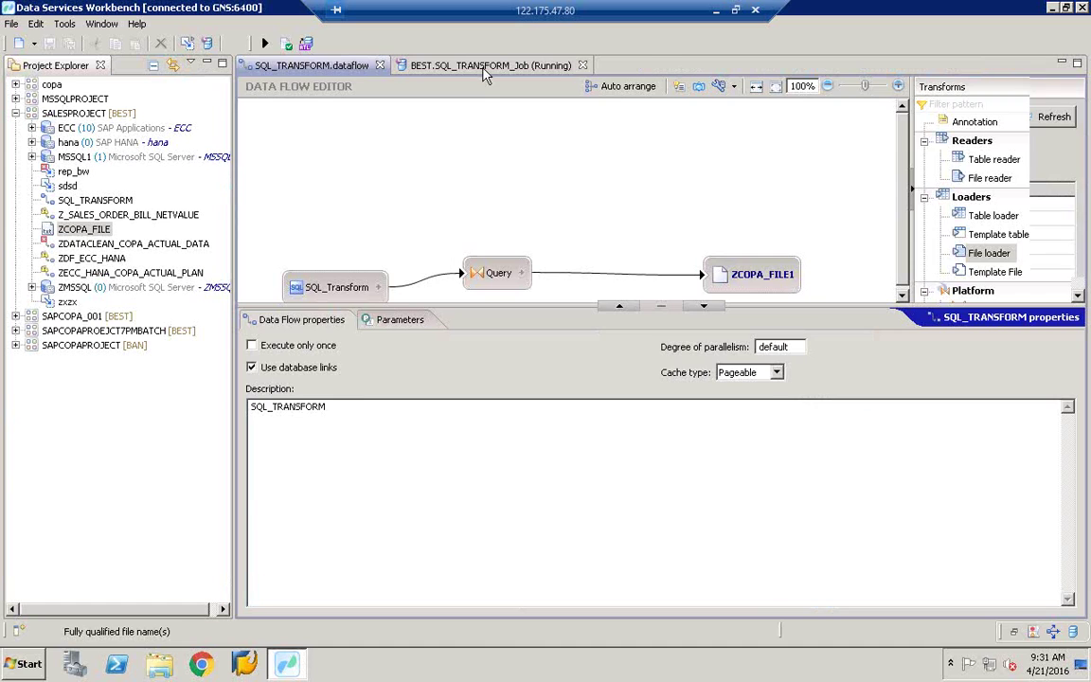
Step: Show the BEST.SQL_TRANSFORM_Job monitor log, then minimize the Workbench to the desktop
left_click(545, 69)
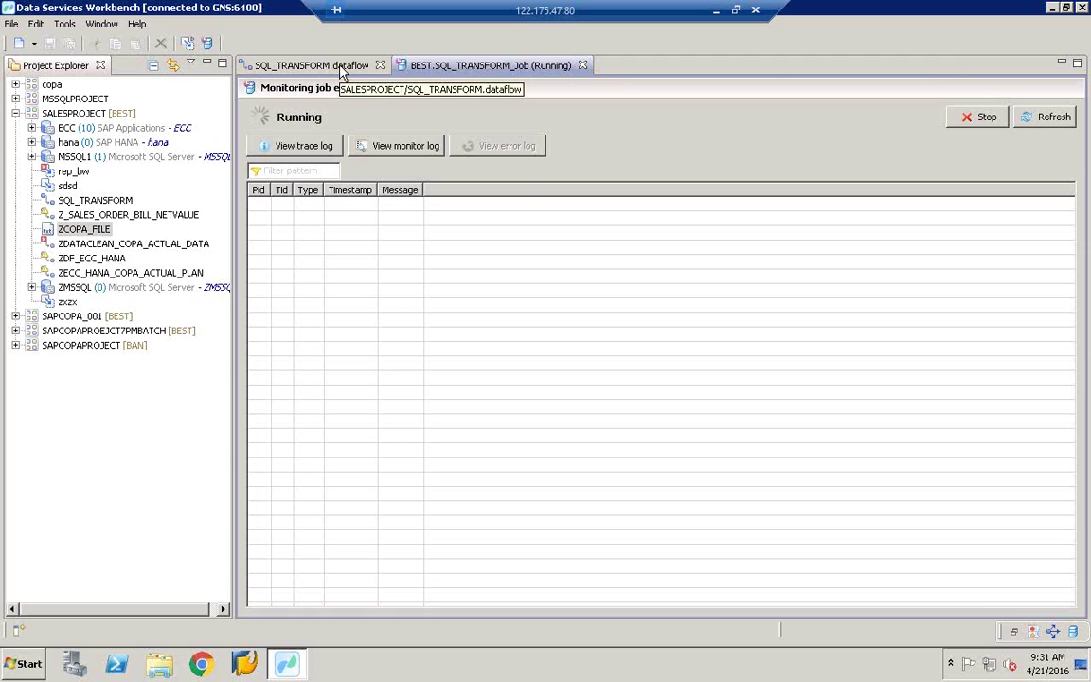
left_click(365, 147)
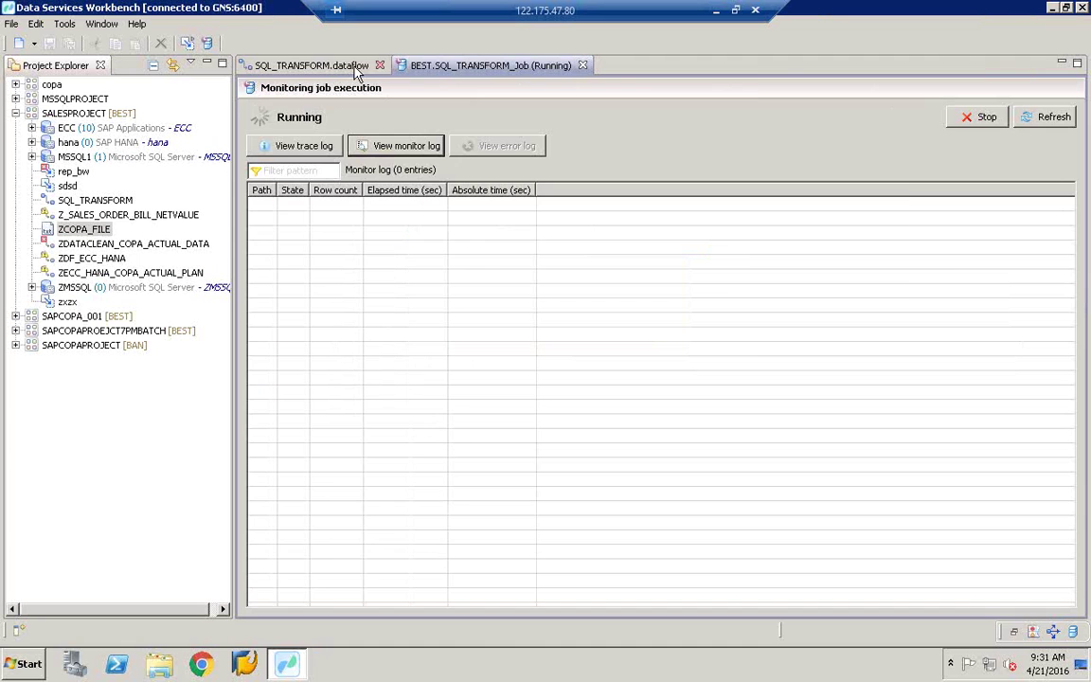
left_click(319, 64)
left_click(463, 66)
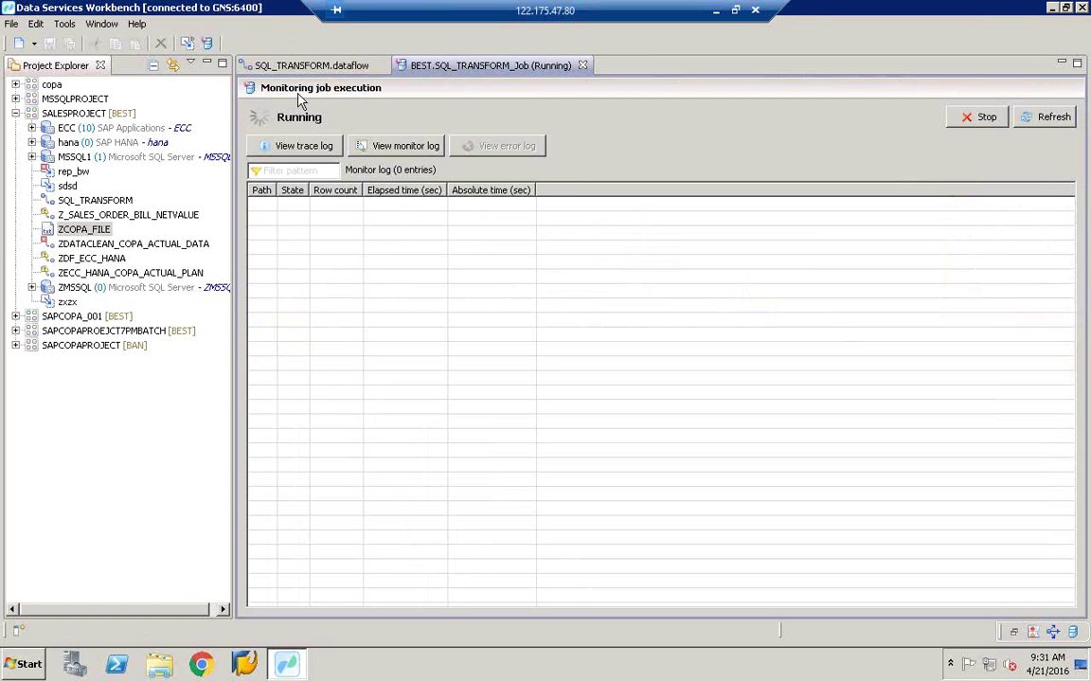
left_click(1050, 8)
Step: Launch Paint via mspaint, maximize it, and try a first rectangle, then undo it
left_click(24, 667)
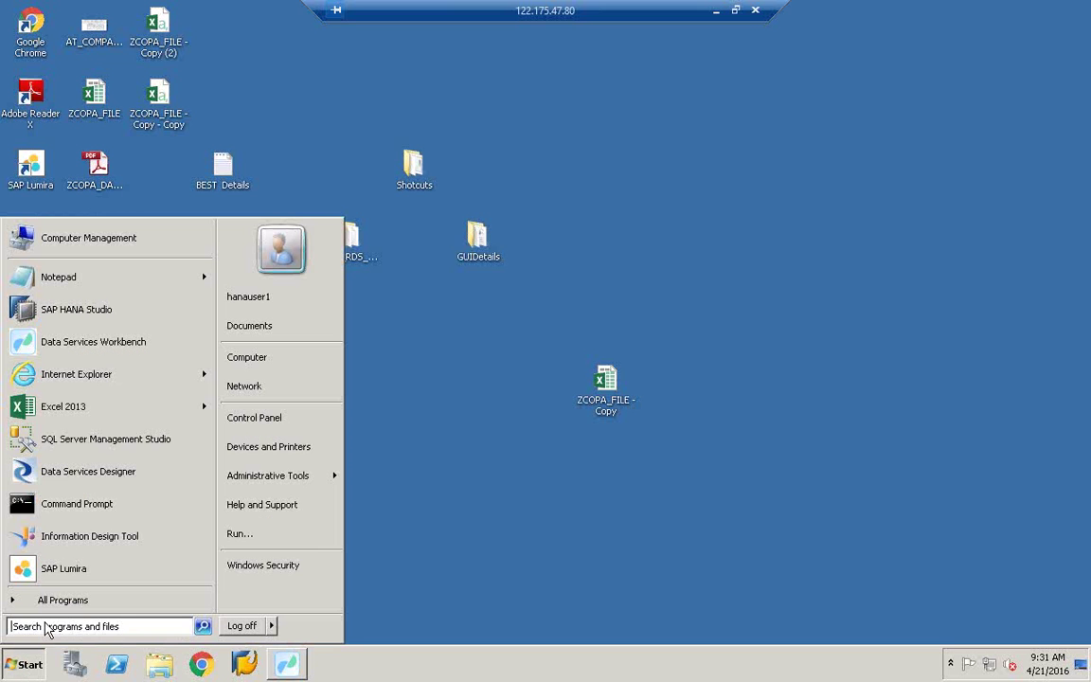
type("mspaint")
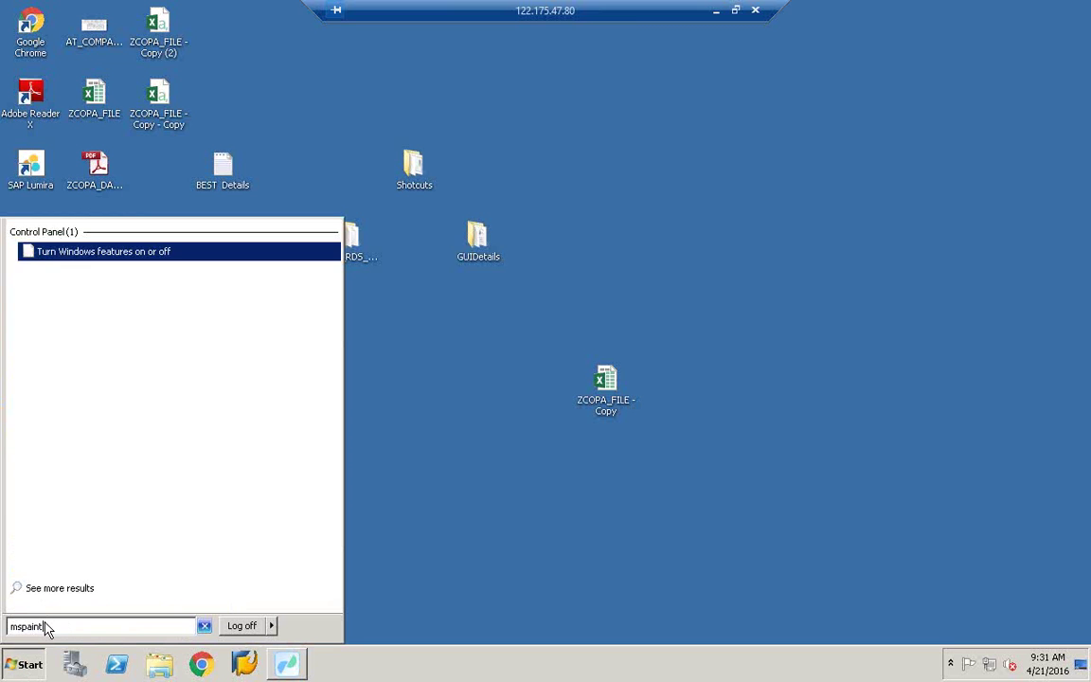
key("Return")
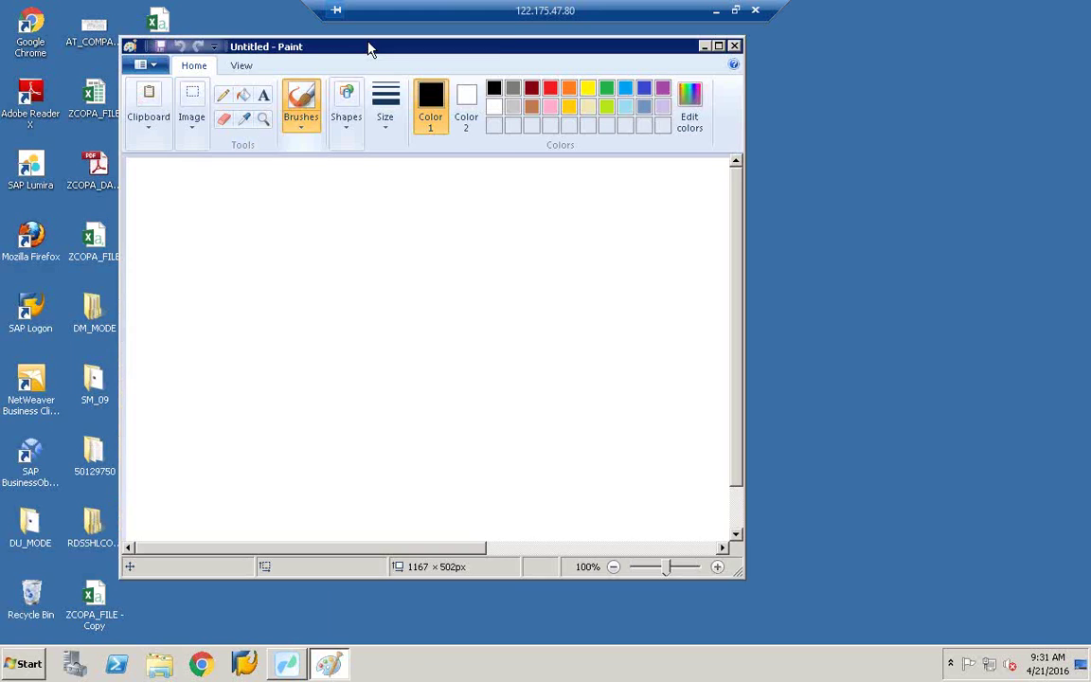
double_click(367, 44)
left_click(376, 51)
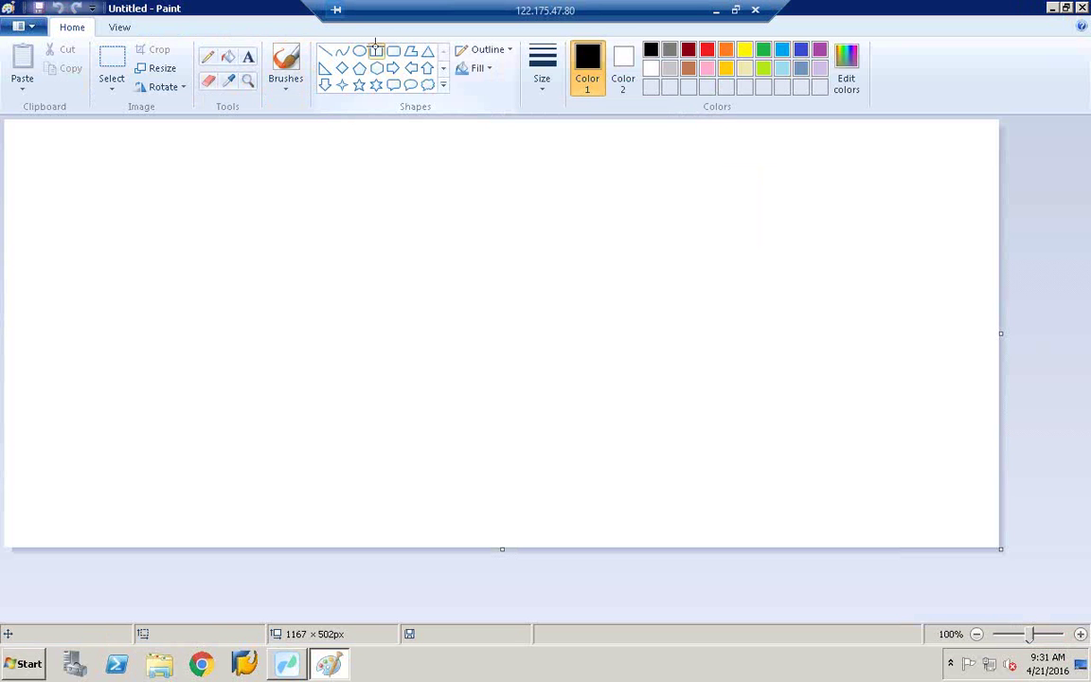
left_click_drag(31, 321, 183, 438)
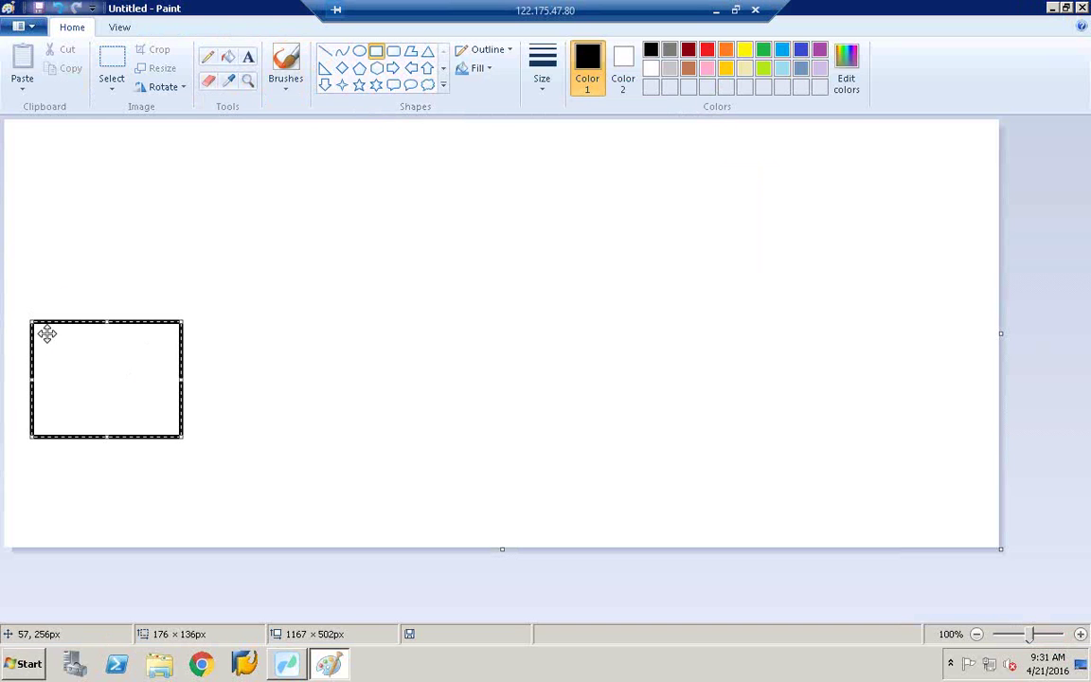
left_click_drag(44, 331, 134, 280)
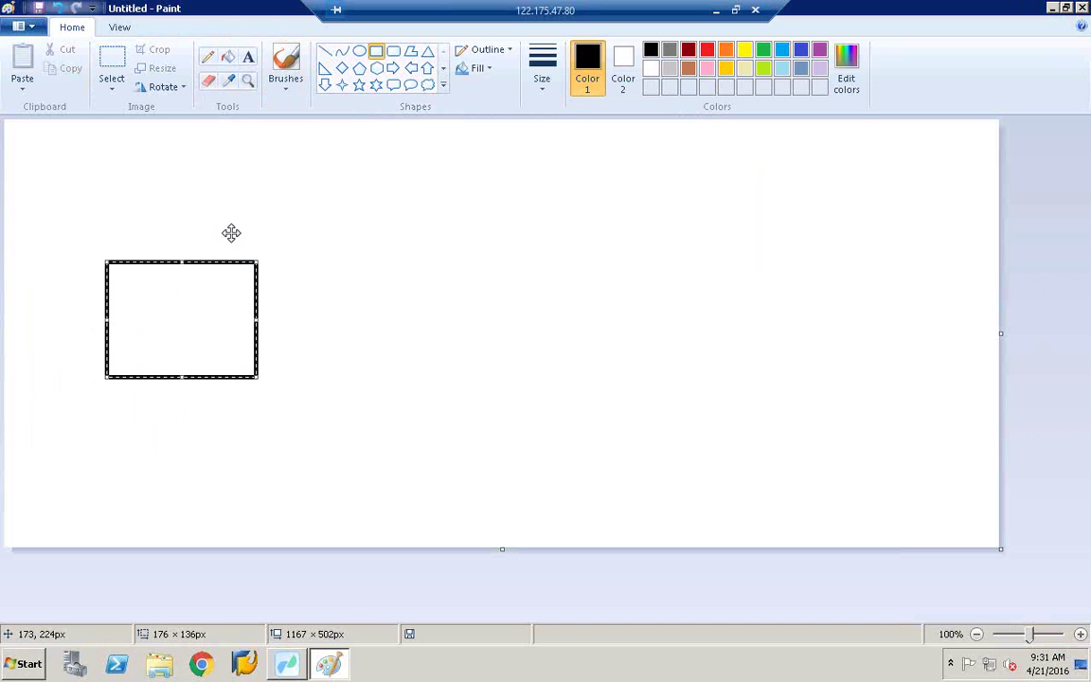
left_click(232, 238)
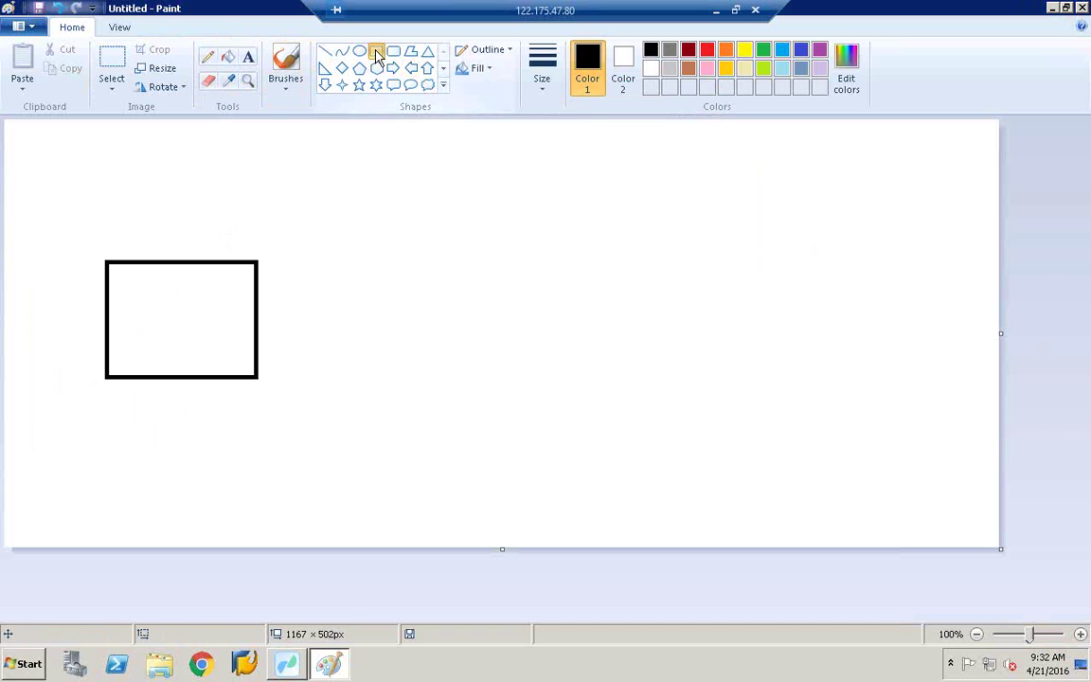
left_click_drag(465, 272, 465, 272)
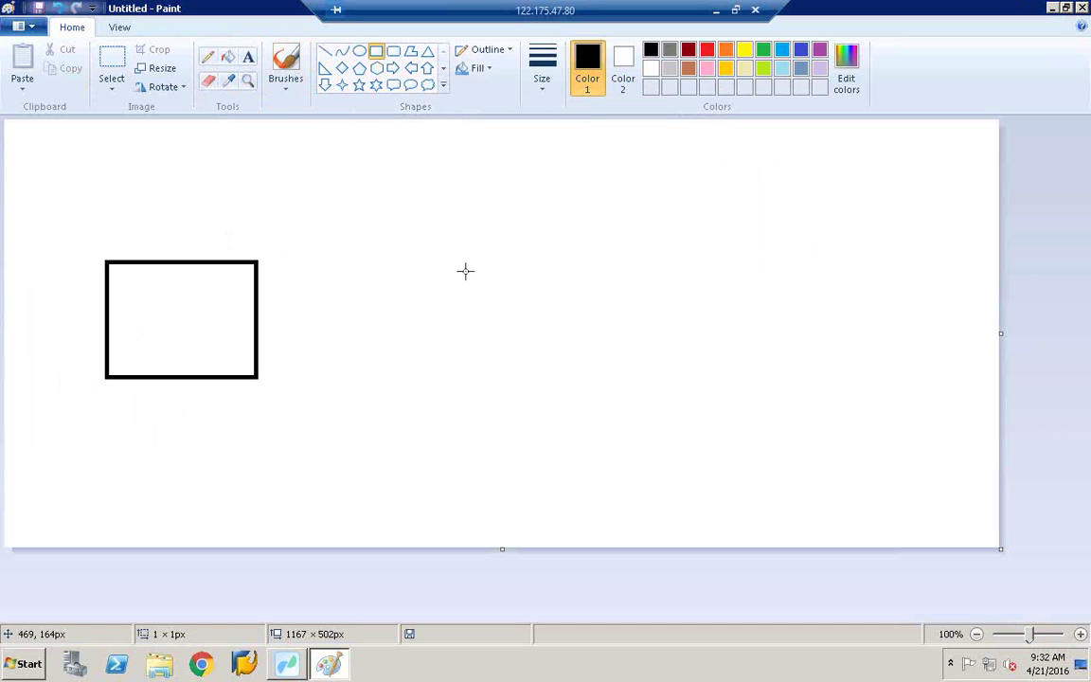
left_click(58, 9)
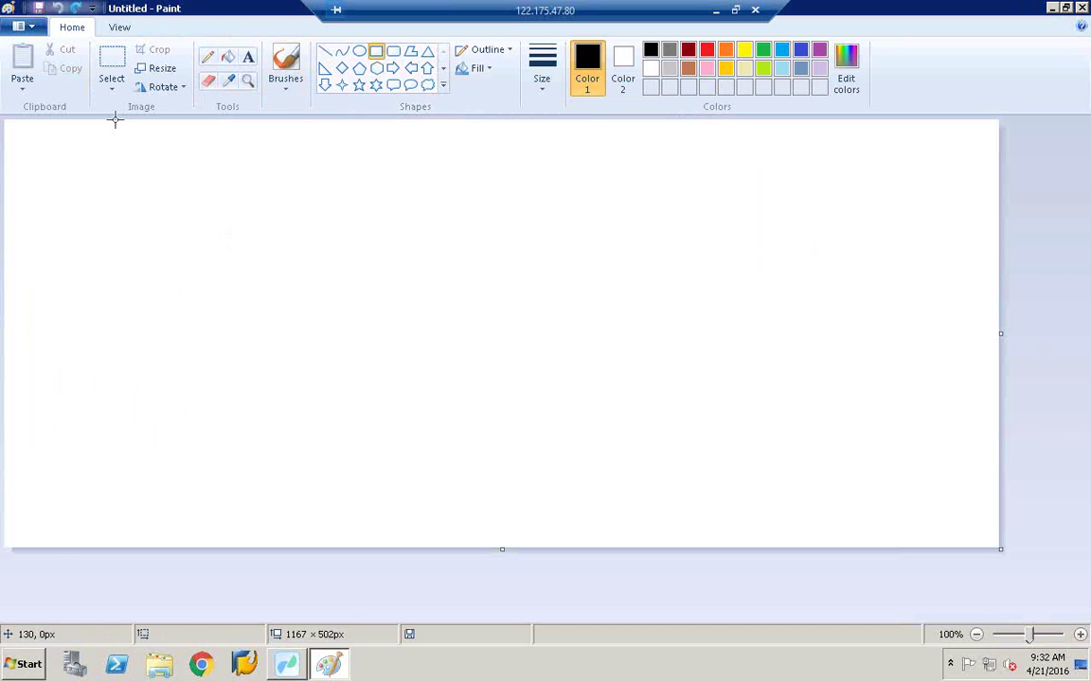
Step: Draw the top row of three rectangles: left, centre and right
left_click(57, 163)
left_click_drag(146, 209, 159, 229)
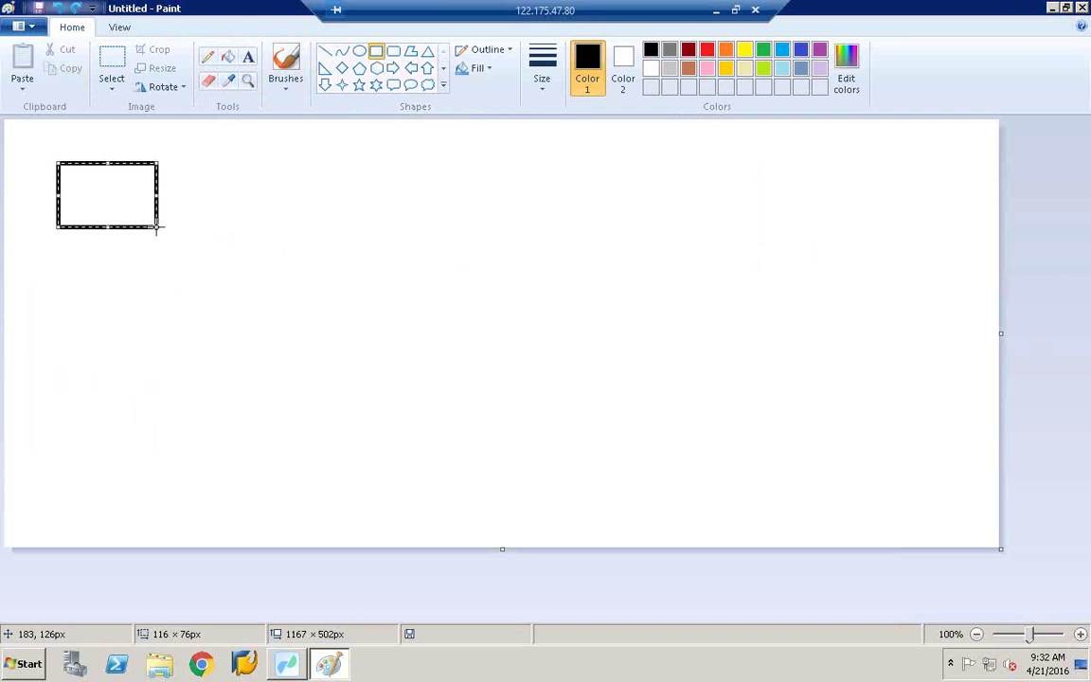
left_click_drag(393, 167, 533, 235)
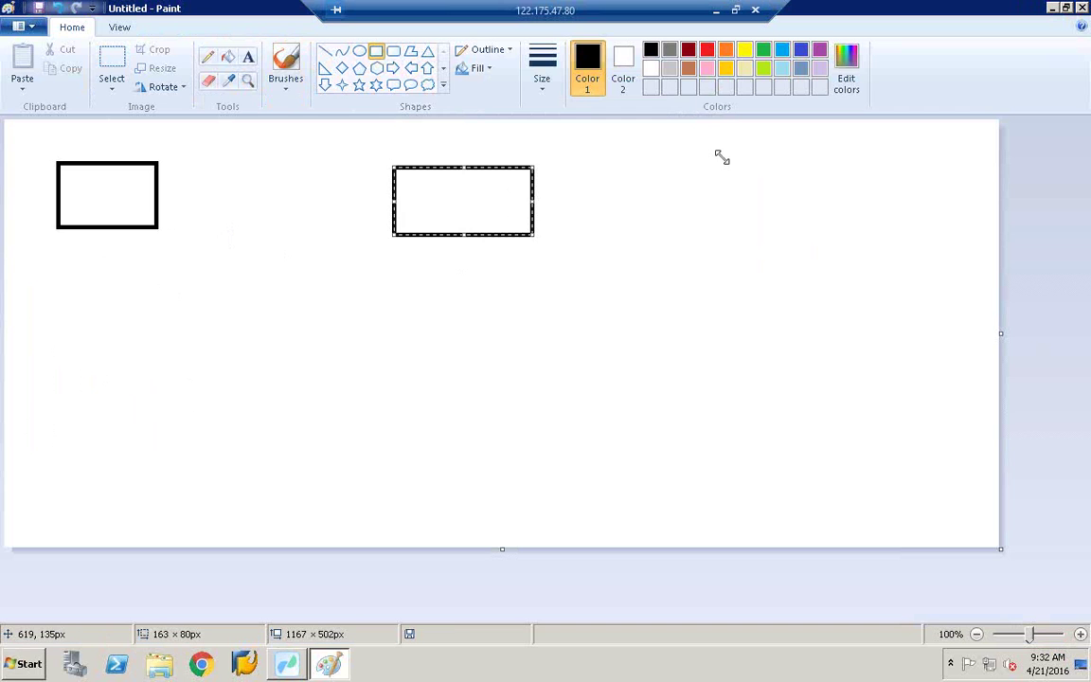
left_click_drag(740, 159, 766, 171)
left_click_drag(863, 217, 865, 224)
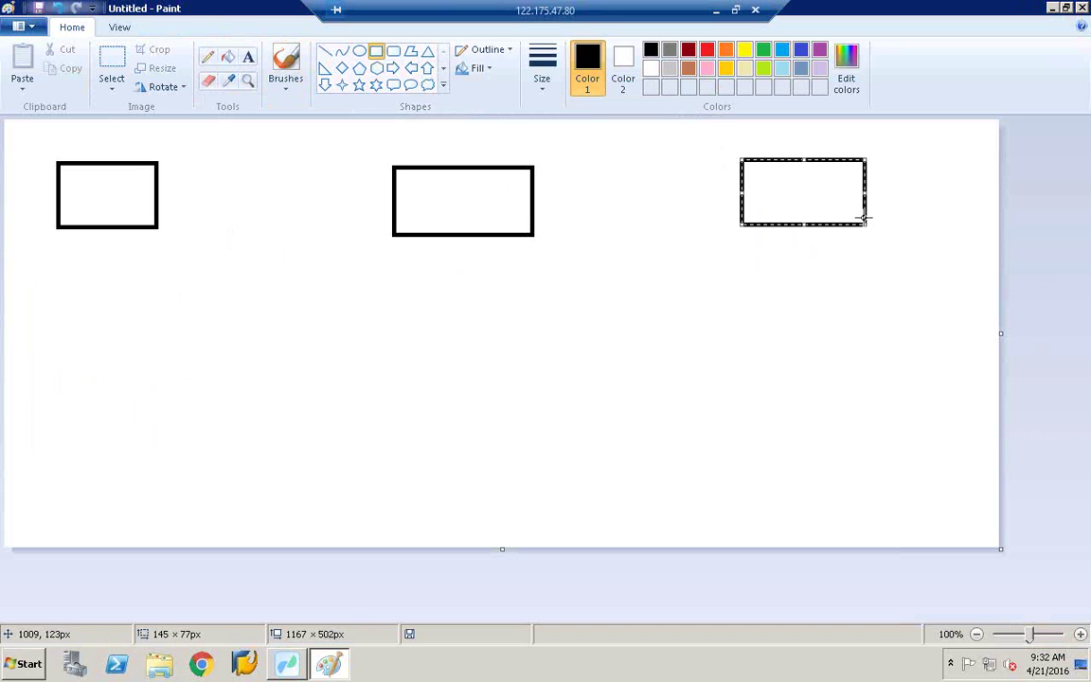
Step: Draw the middle and bottom rows of three rectangles each
left_click_drag(46, 311, 180, 378)
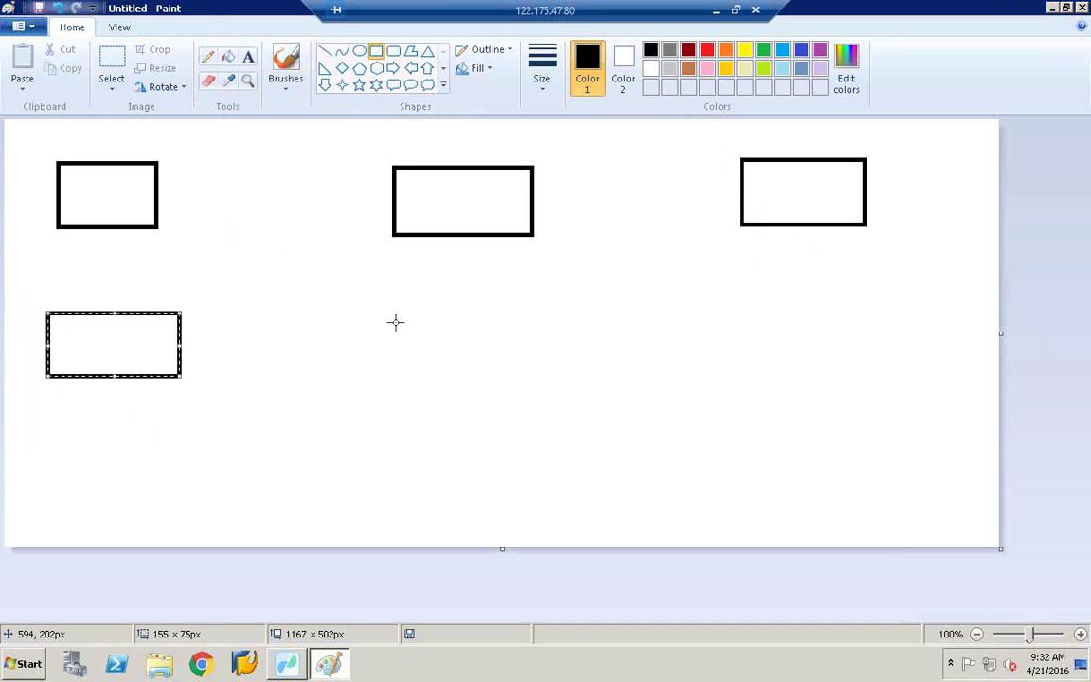
left_click_drag(553, 369, 403, 291)
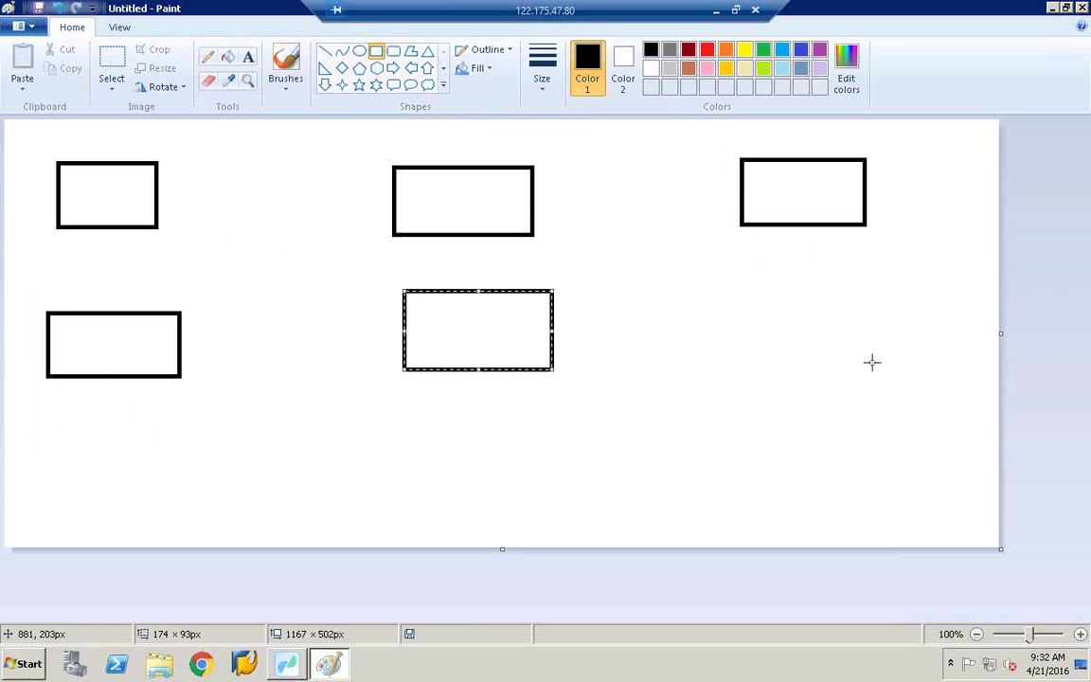
left_click_drag(755, 287, 872, 362)
left_click_drag(43, 433, 208, 498)
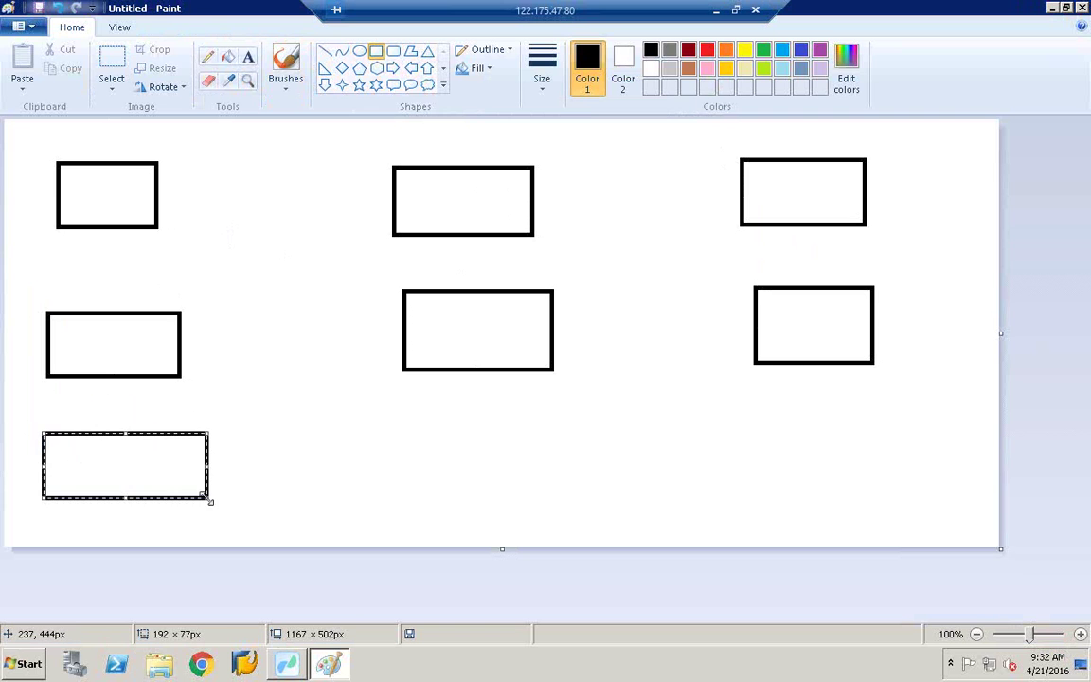
left_click_drag(421, 435, 607, 507)
left_click_drag(779, 436, 903, 503)
Step: Add the text 'etl' inside the middle-left rectangle and 'nods' just below it
left_click(248, 57)
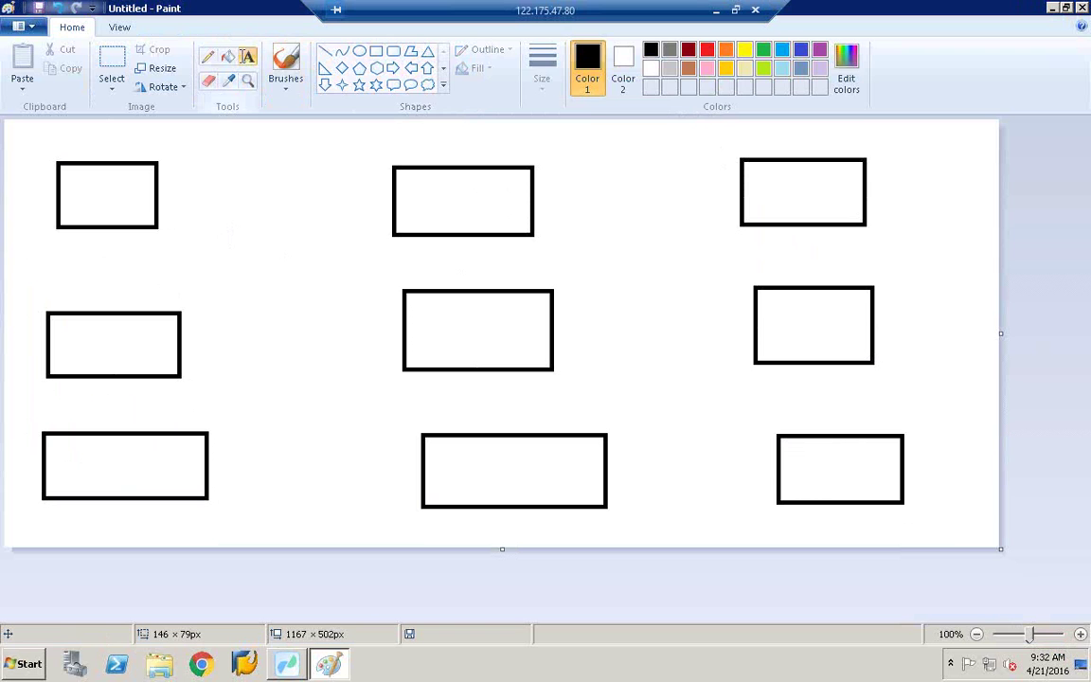
left_click(74, 331)
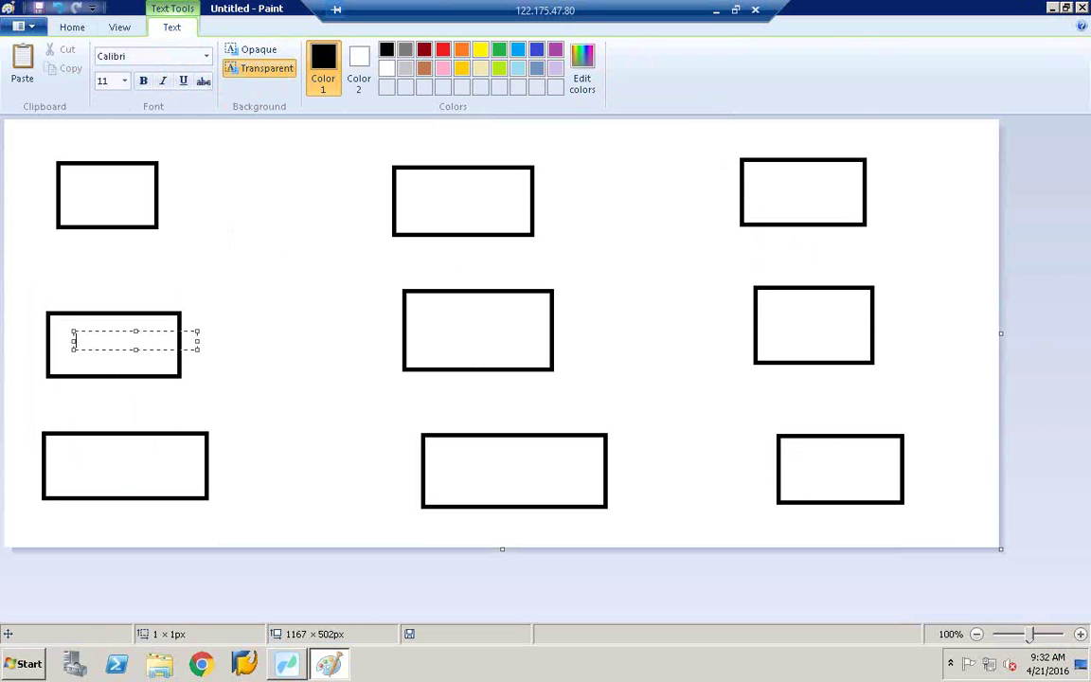
type("etl")
left_click(69, 383)
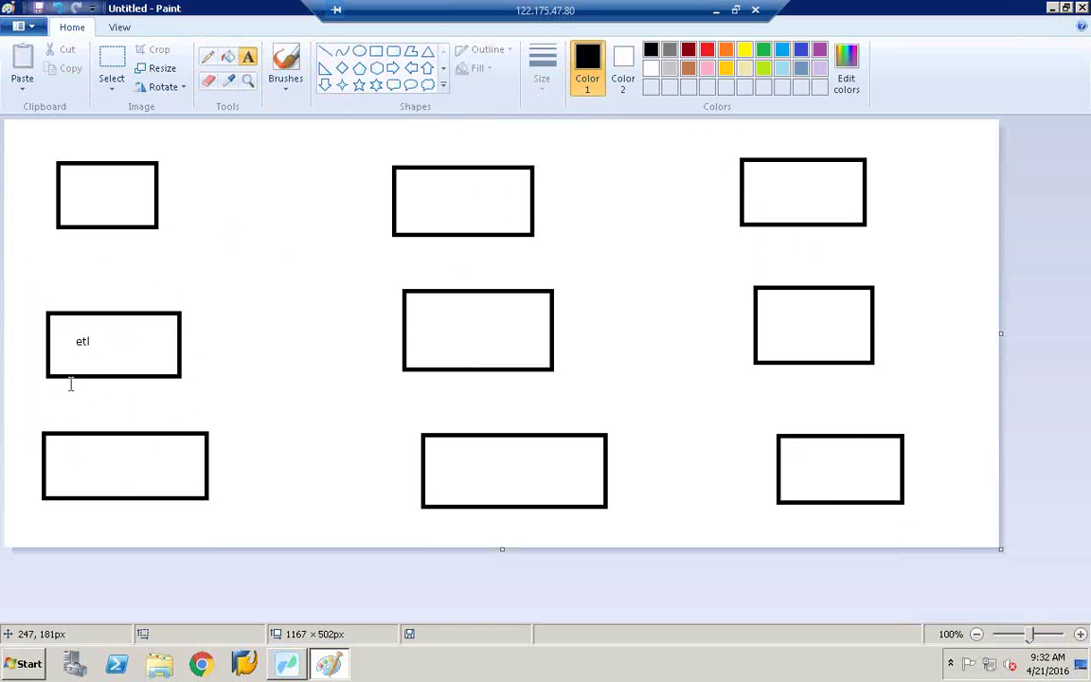
left_click(68, 380)
type("n")
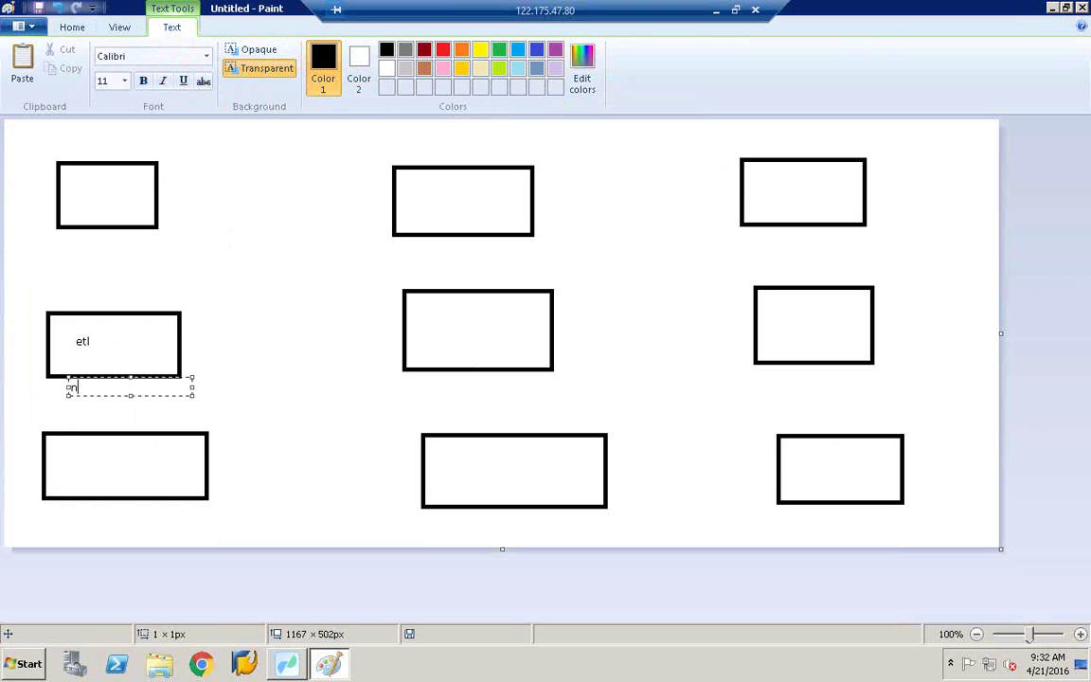
type("ods")
left_click(177, 278)
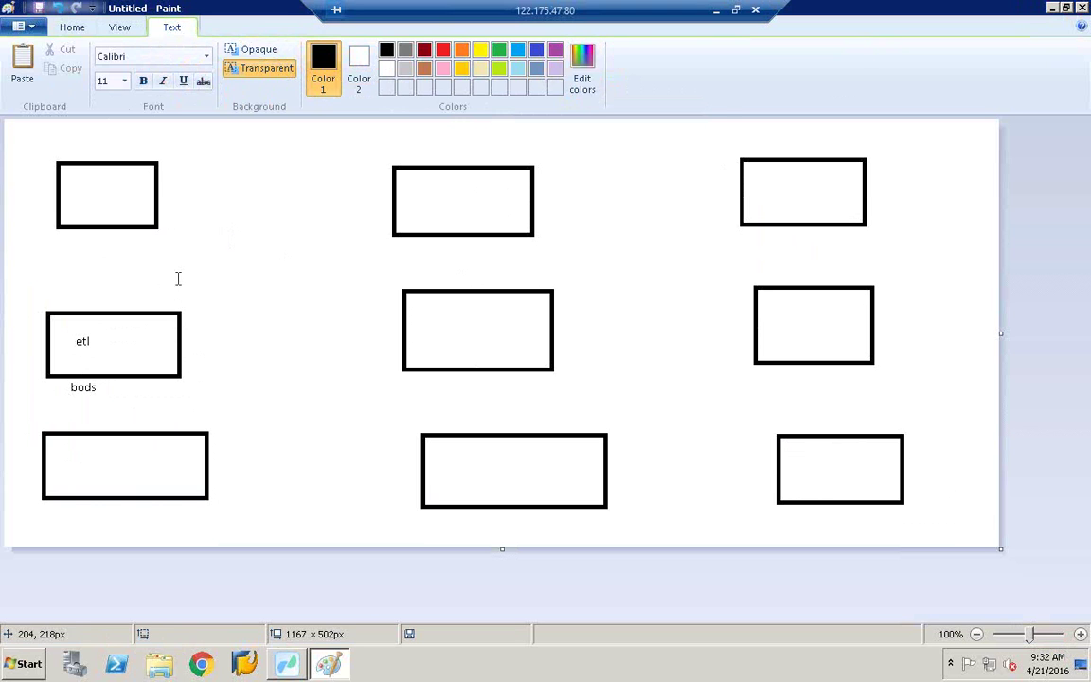
Step: Draw freehand pencil lines linking the boxes in each row, then return to Data Services Workbench
left_click(208, 57)
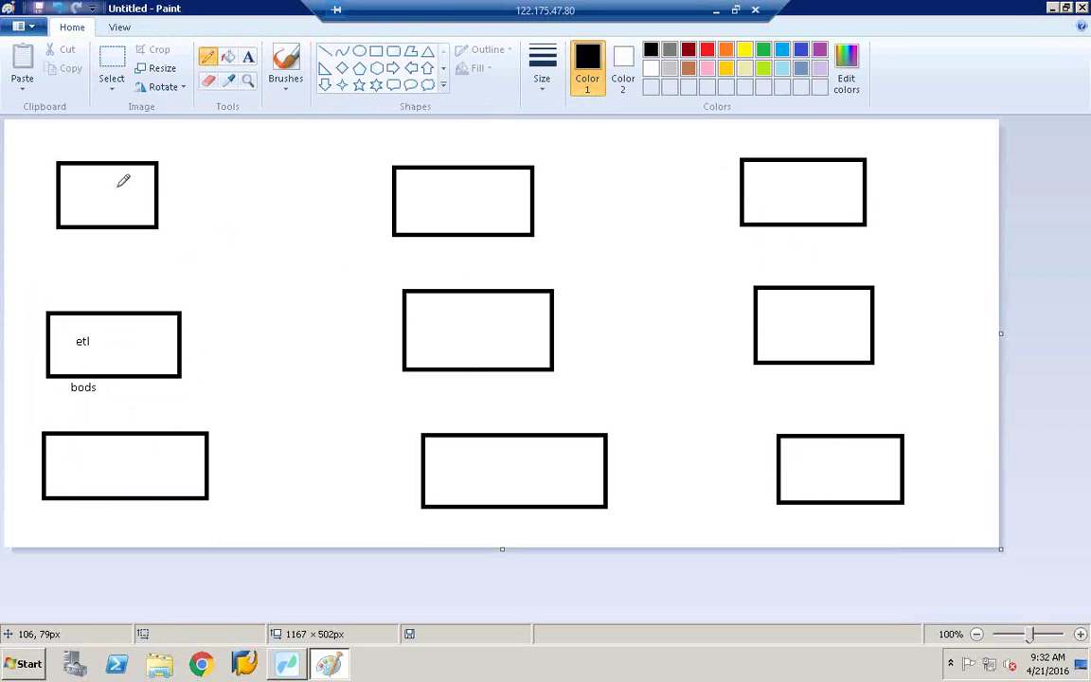
mouse_move(95, 187)
left_mouse_down()
mouse_move(451, 191)
mouse_move(824, 173)
left_mouse_up()
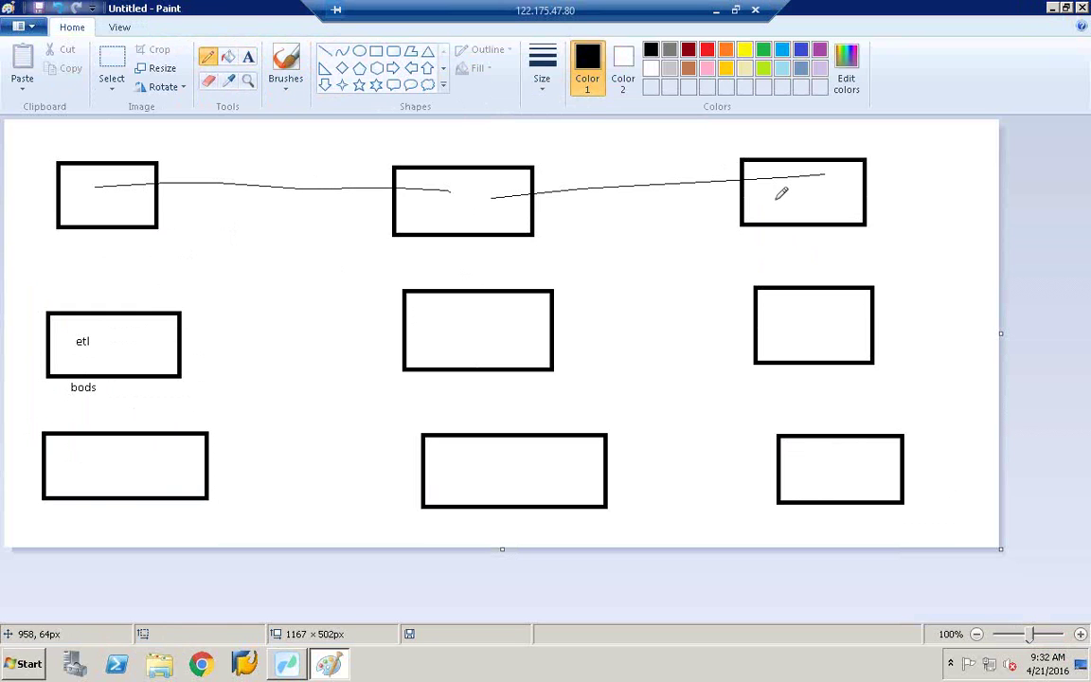
left_click_drag(167, 474, 484, 472)
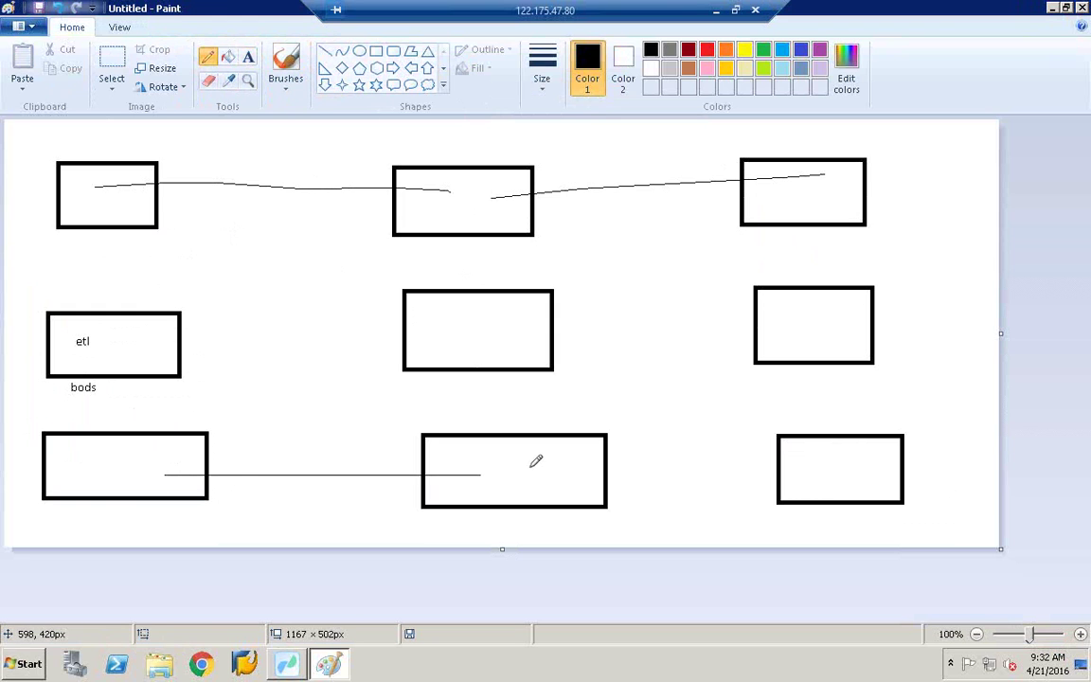
left_click_drag(555, 467, 802, 471)
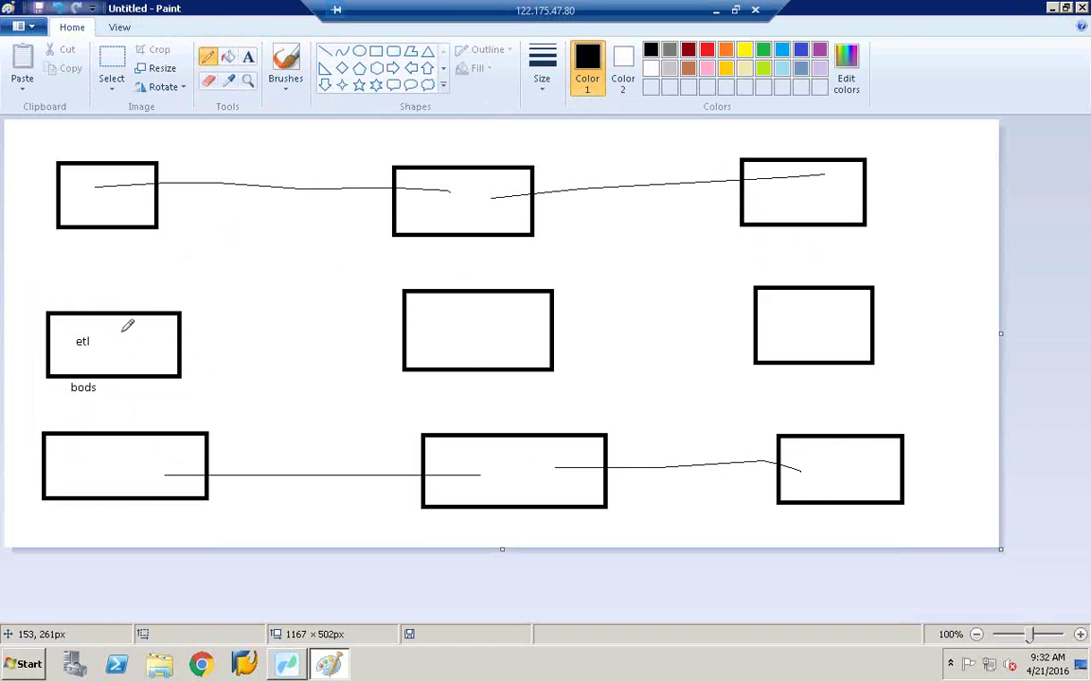
mouse_move(121, 352)
left_mouse_down()
mouse_move(150, 332)
mouse_move(104, 332)
mouse_move(425, 272)
mouse_move(482, 332)
mouse_move(475, 339)
mouse_move(516, 310)
mouse_move(798, 301)
left_mouse_up()
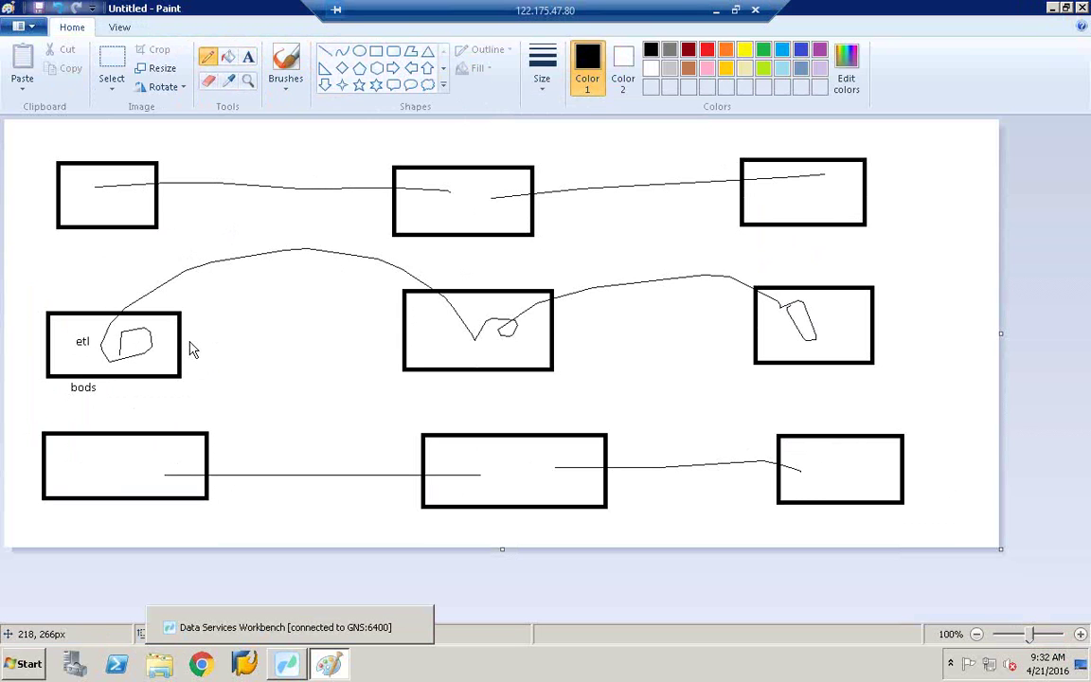
key("alt+Tab")
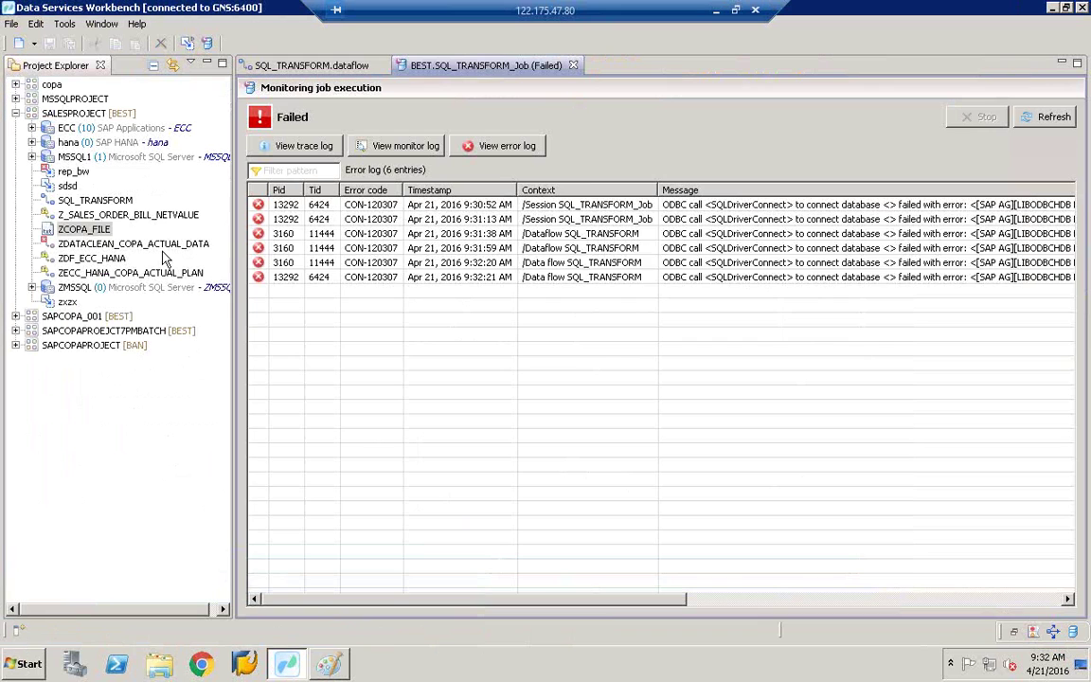
Step: Show the SQL_TRANSFORM data flow, collapse SALESPROJECT and expand SAPCOPAPROJECT in Project Explorer
left_click(322, 65)
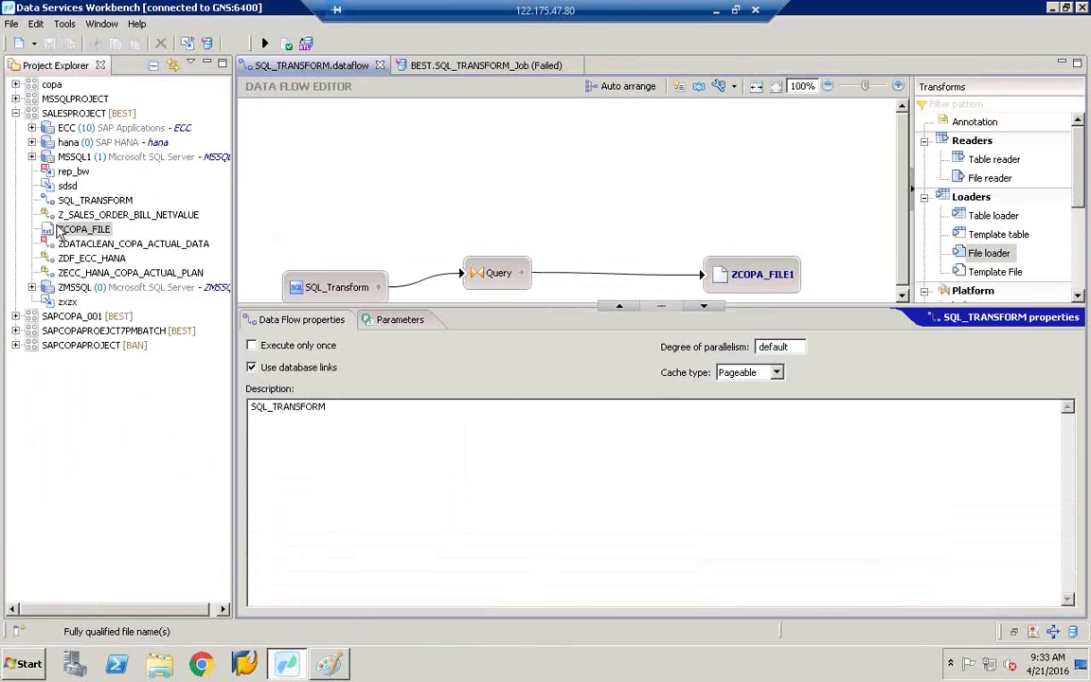
left_click(16, 113)
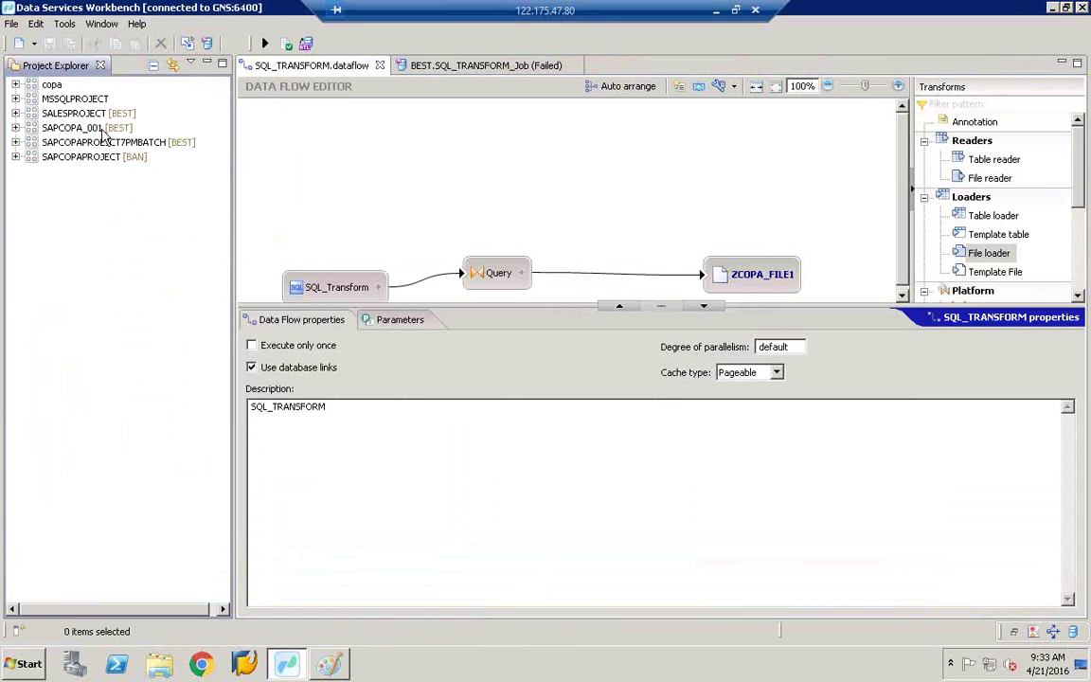
left_click(85, 157)
left_click(15, 157)
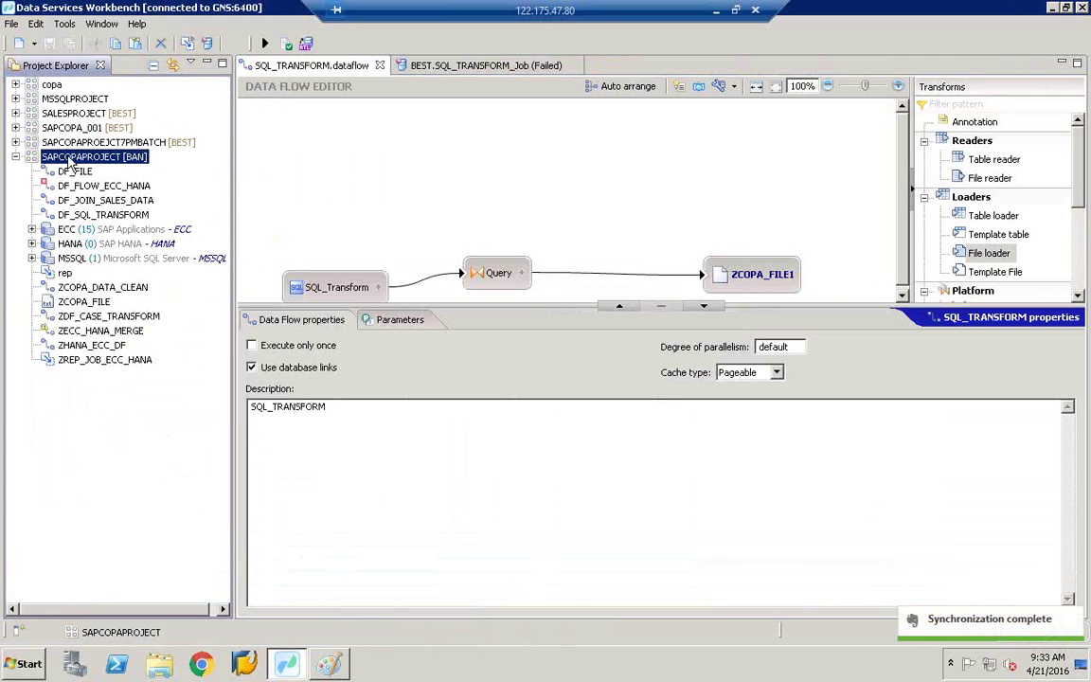
left_click(70, 116)
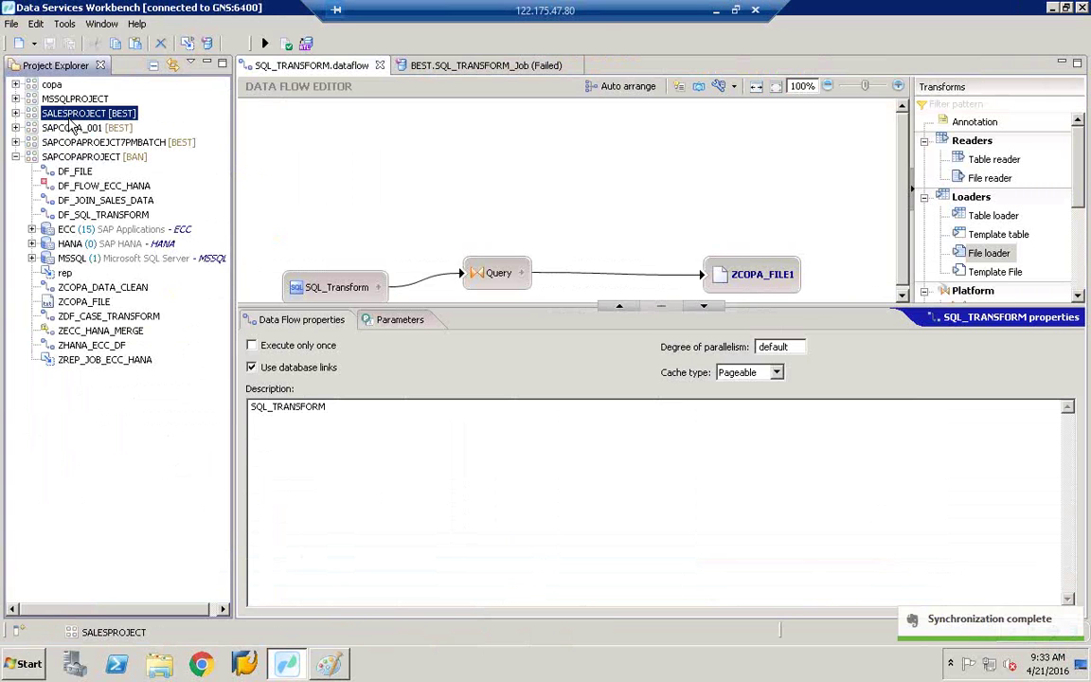
right_click(69, 119)
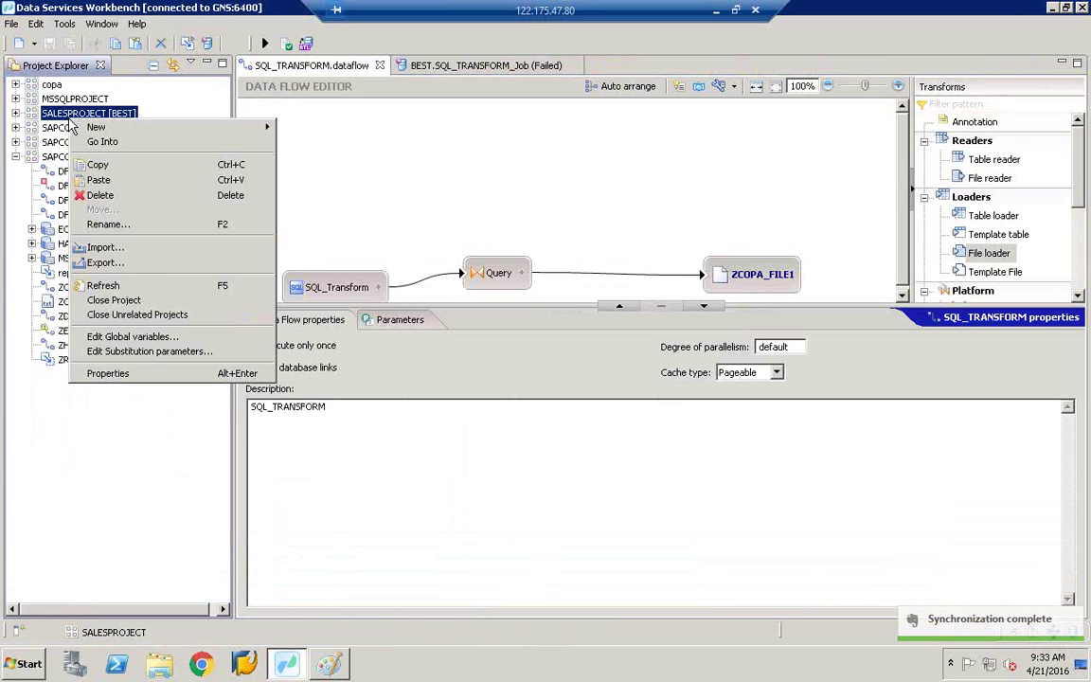
Step: Start a File System export of SALESPROJECT, also ticking SAPCOPAPROEJCT7PMBATCH and SAPCOPAPROJECT
left_click(133, 265)
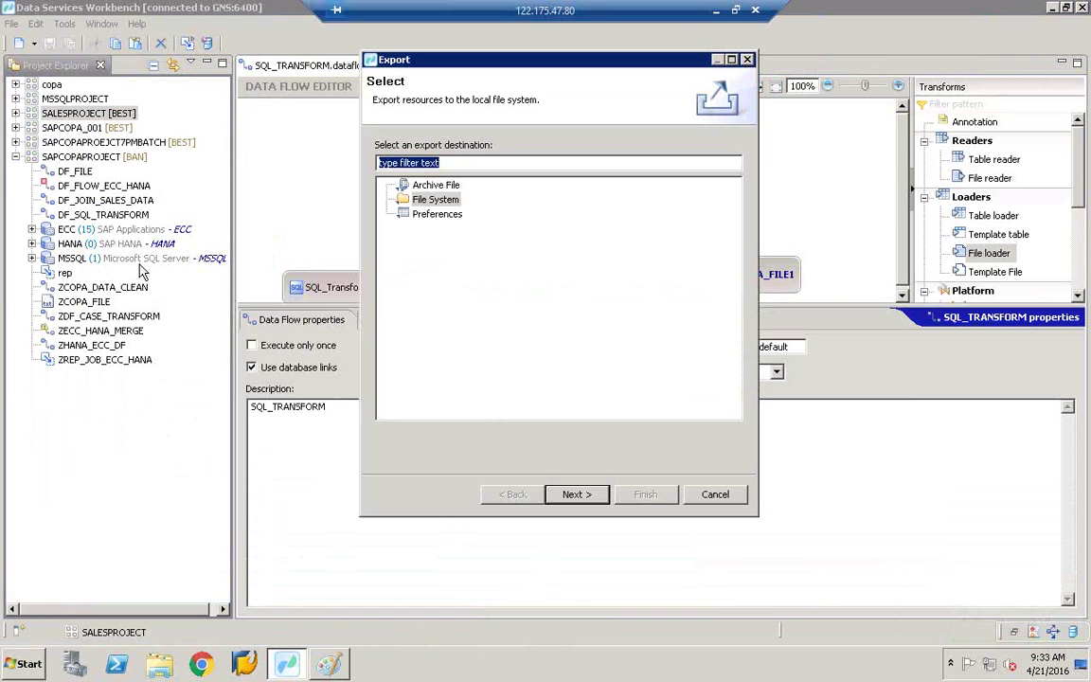
left_click(438, 200)
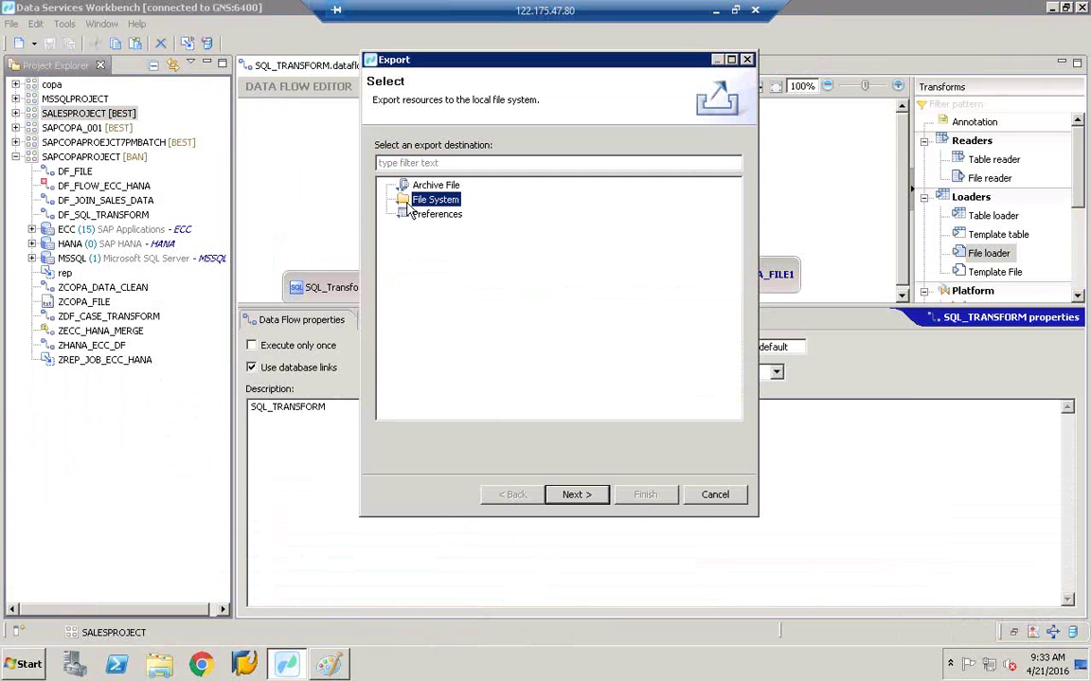
left_click(577, 493)
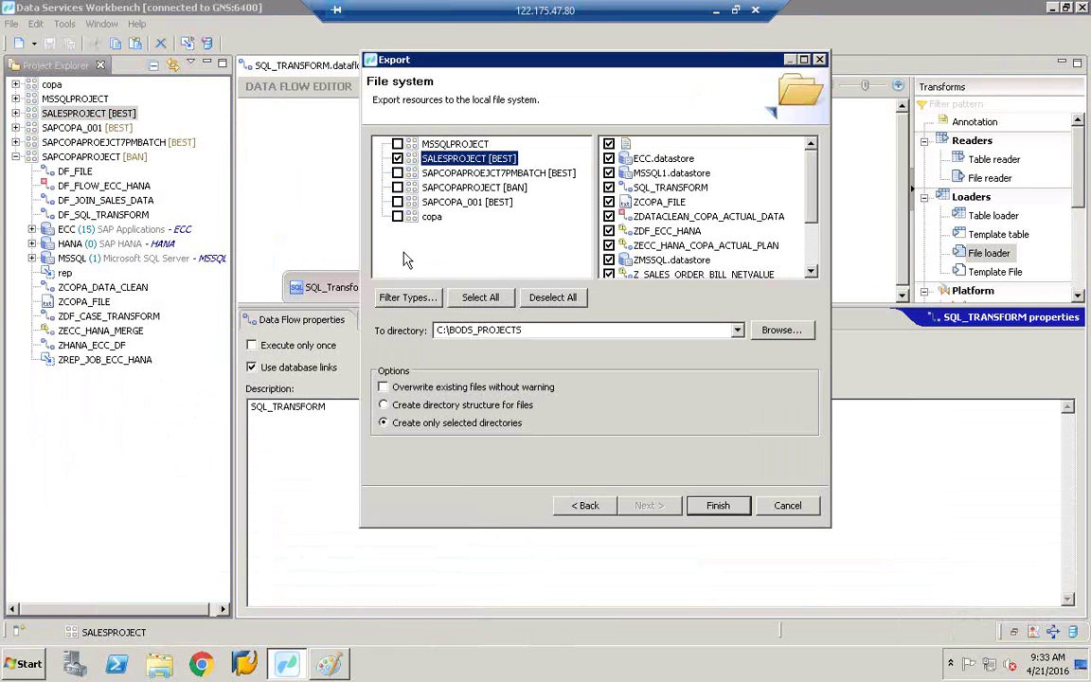
left_click(398, 173)
left_click(399, 188)
Step: Make a new Desktop folder BODS_PROJECT1 as the export destination and run the export
key("alt+r")
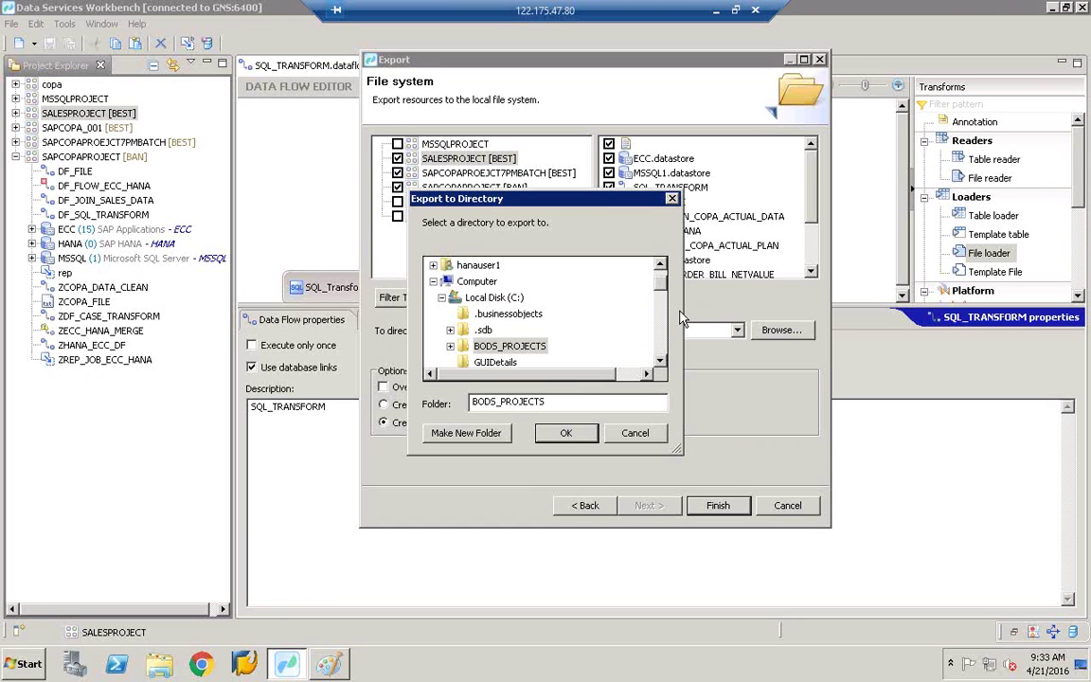
scroll(663, 280, "up", 1)
left_click(469, 264)
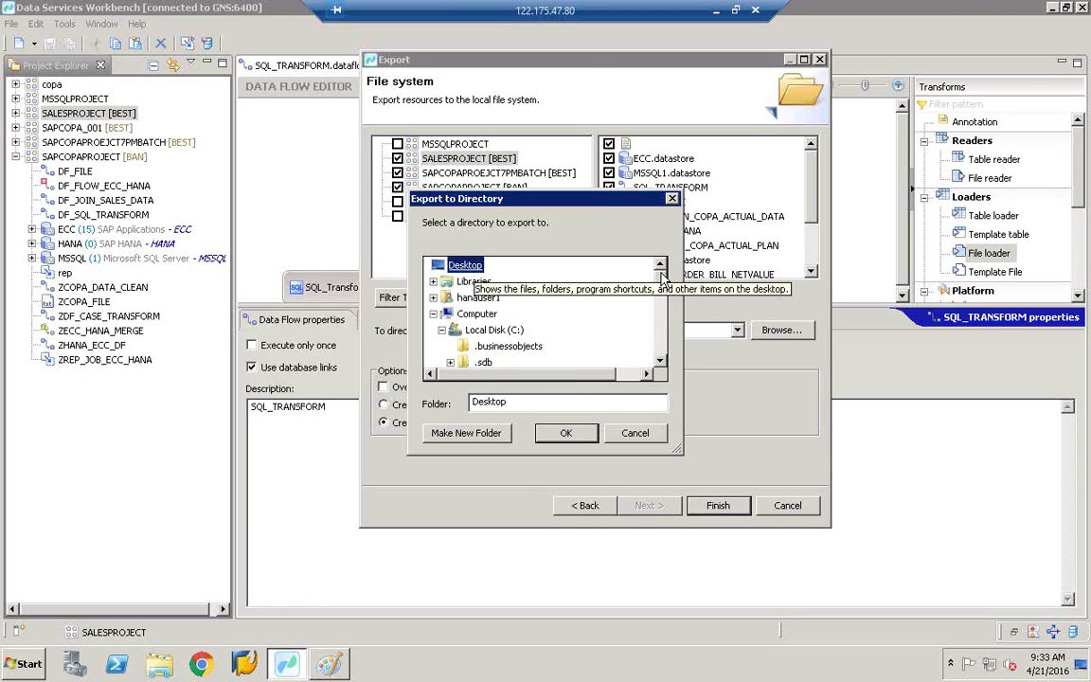
left_click(474, 434)
left_click(513, 345)
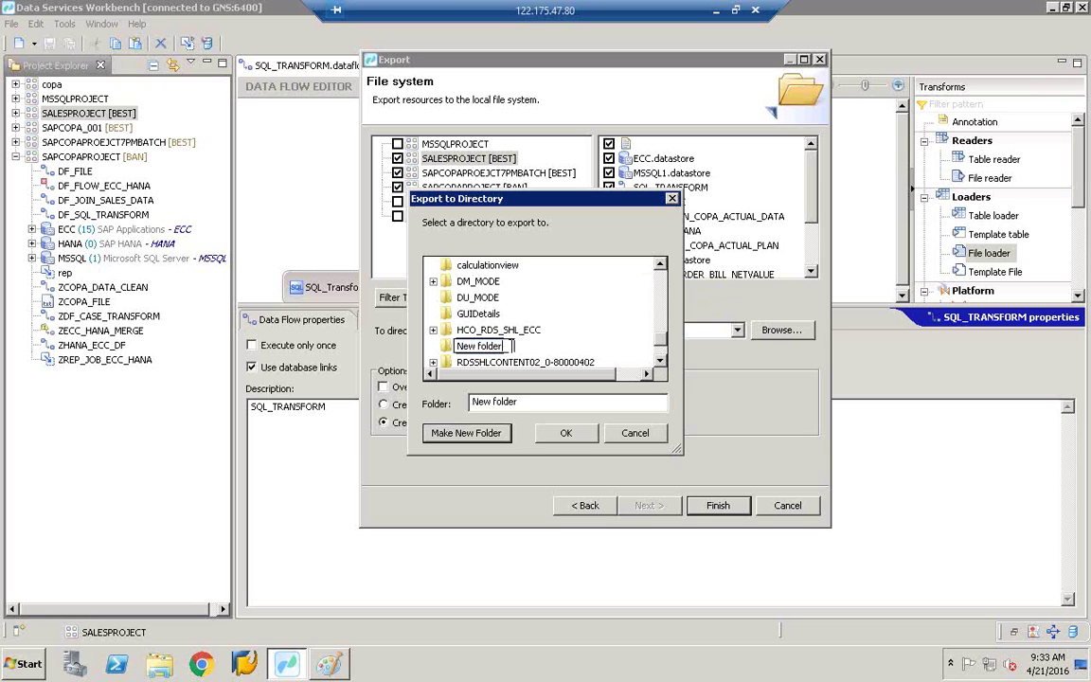
double_click(511, 347)
type("BODS_PROJECT1")
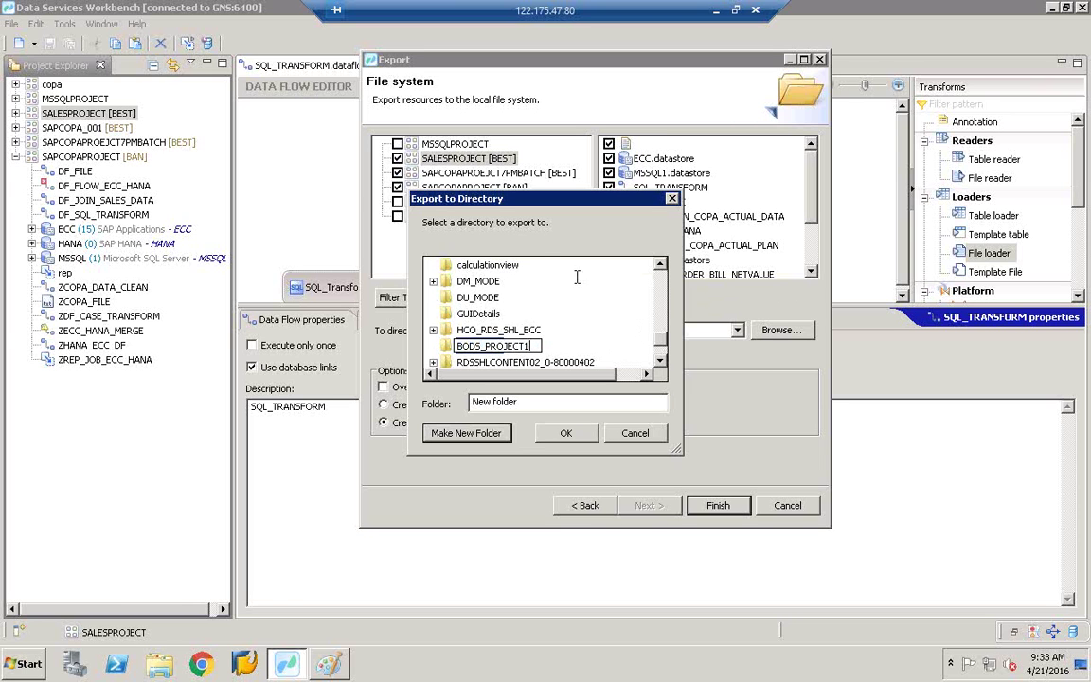
key("Return")
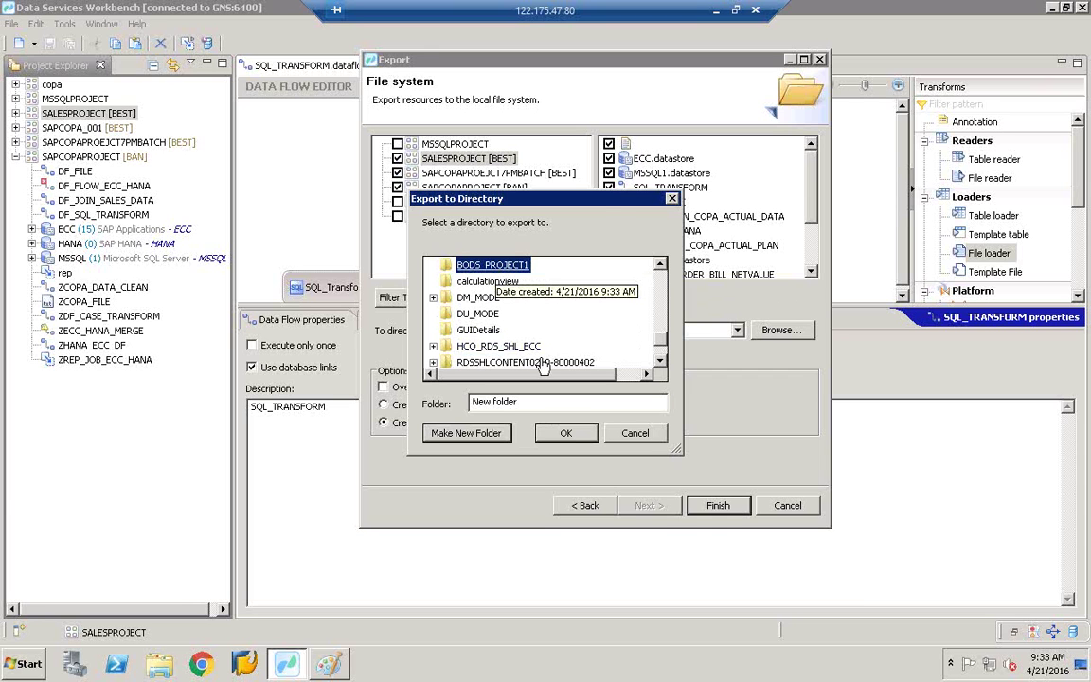
left_click(567, 436)
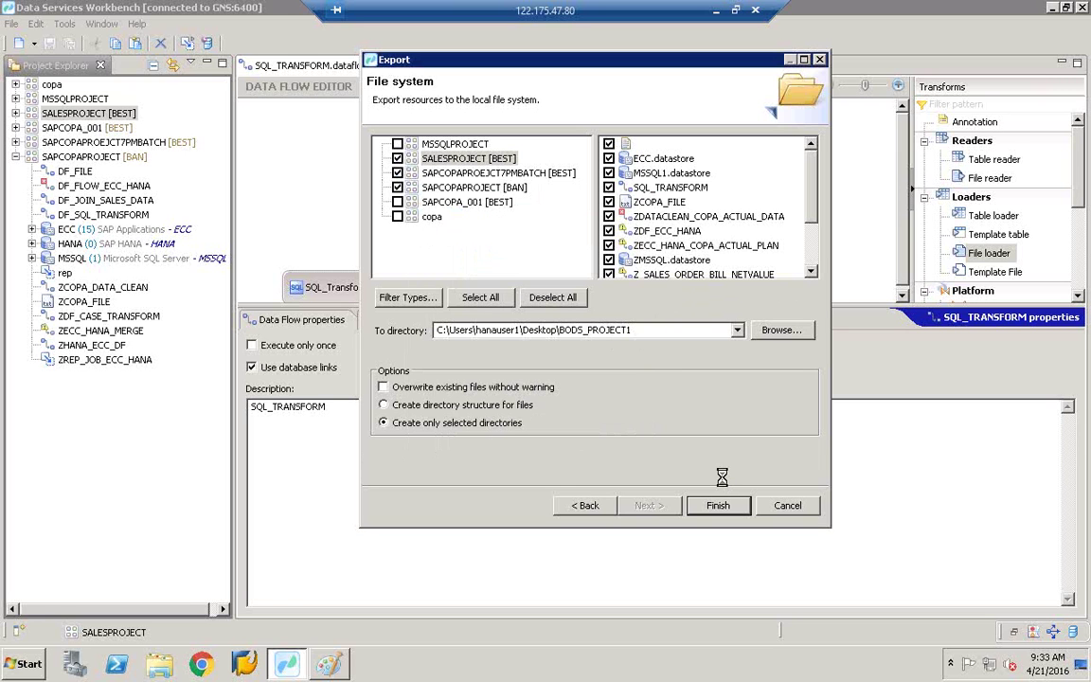
key("Return")
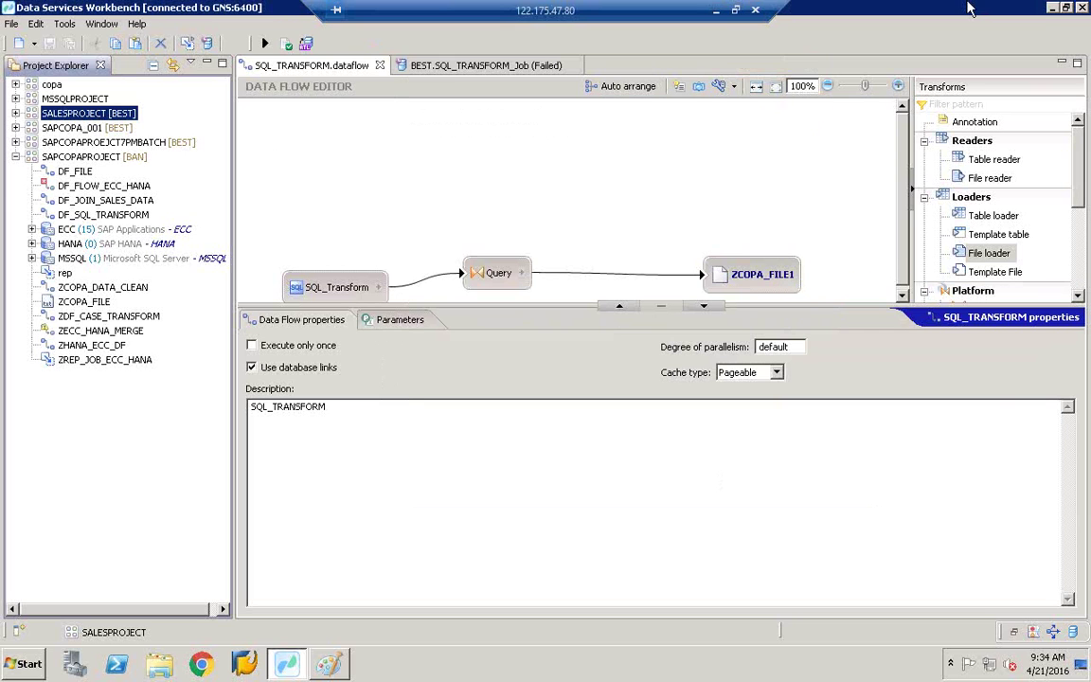
Step: Minimise Workbench and Paint, then open the BODS_PROJECT1 folder on the desktop
left_click(1051, 8)
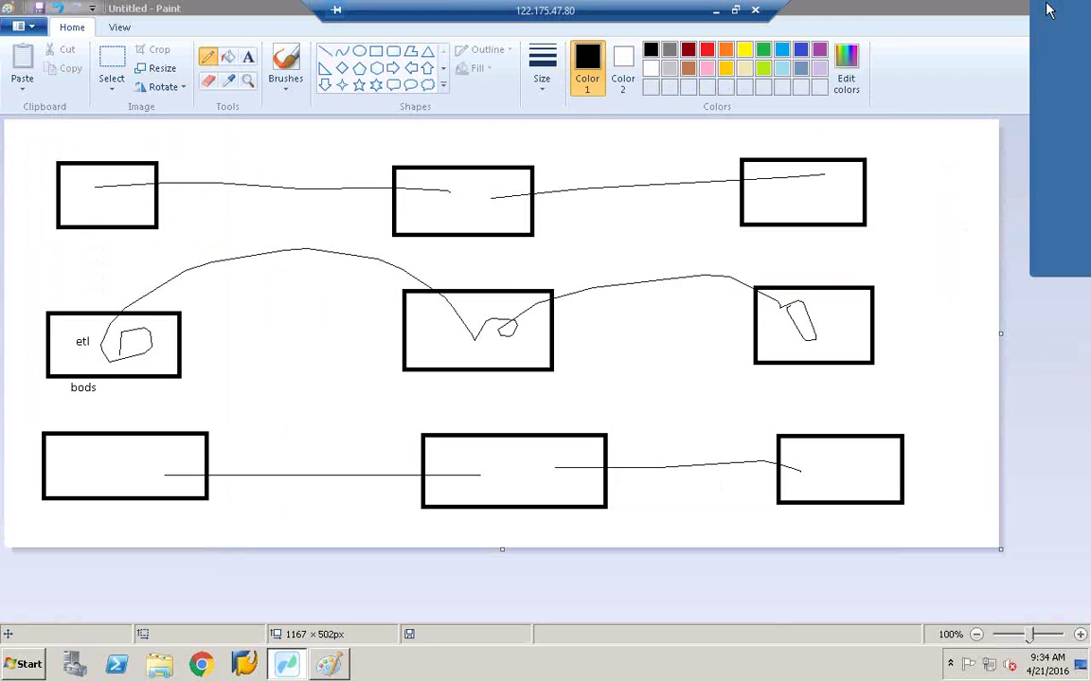
left_click(1052, 8)
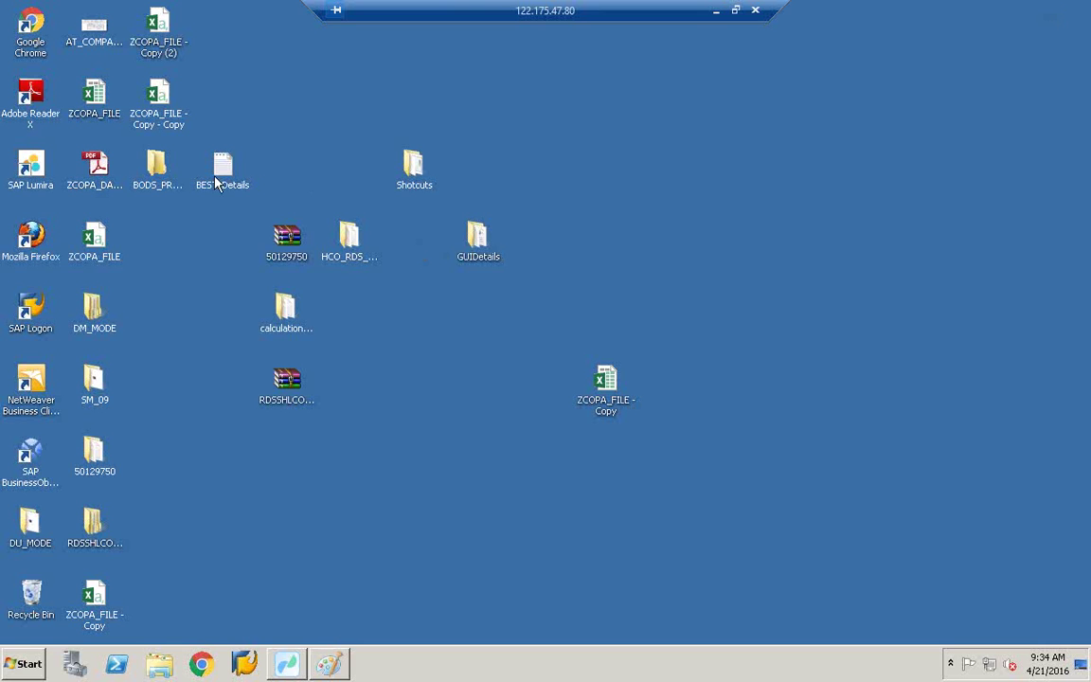
left_click(158, 175)
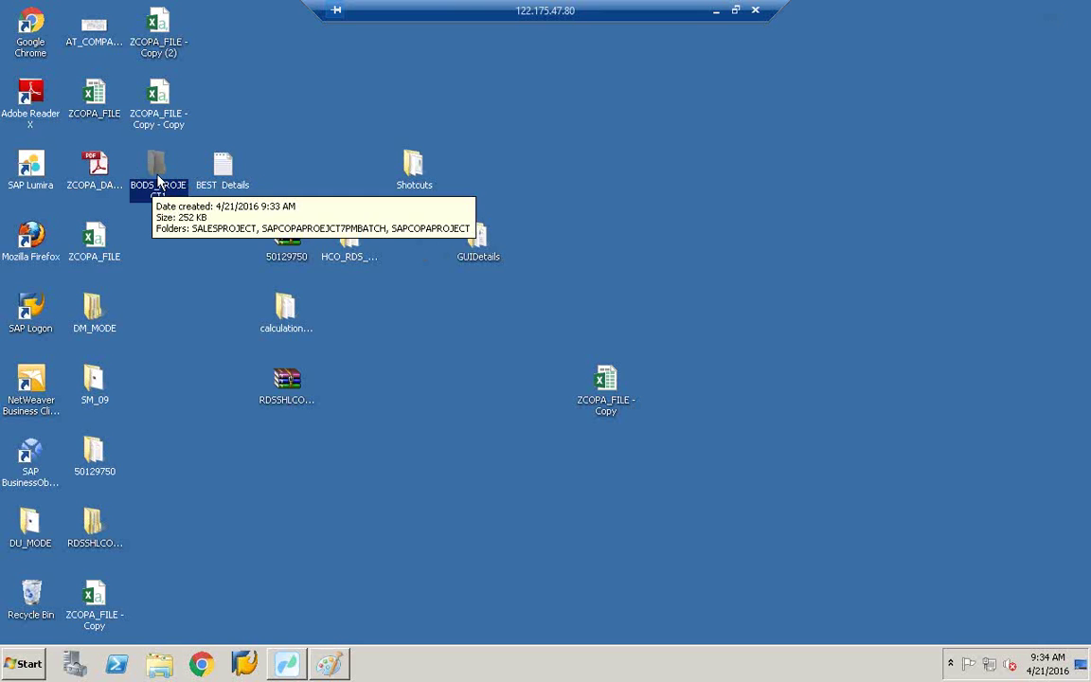
double_click(159, 177)
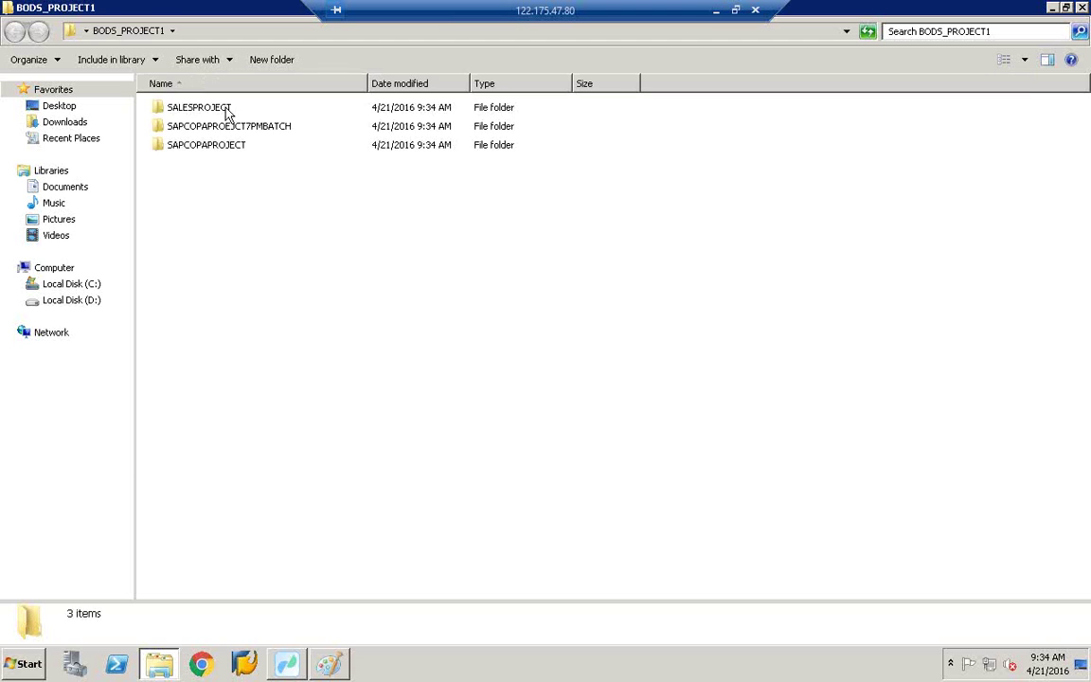
Step: Check the SAPCOPAPROJECT7PMBATCH, SALESPROJECT and SAPCOPAPROJECT folders' files, then return to Workbench
double_click(224, 136)
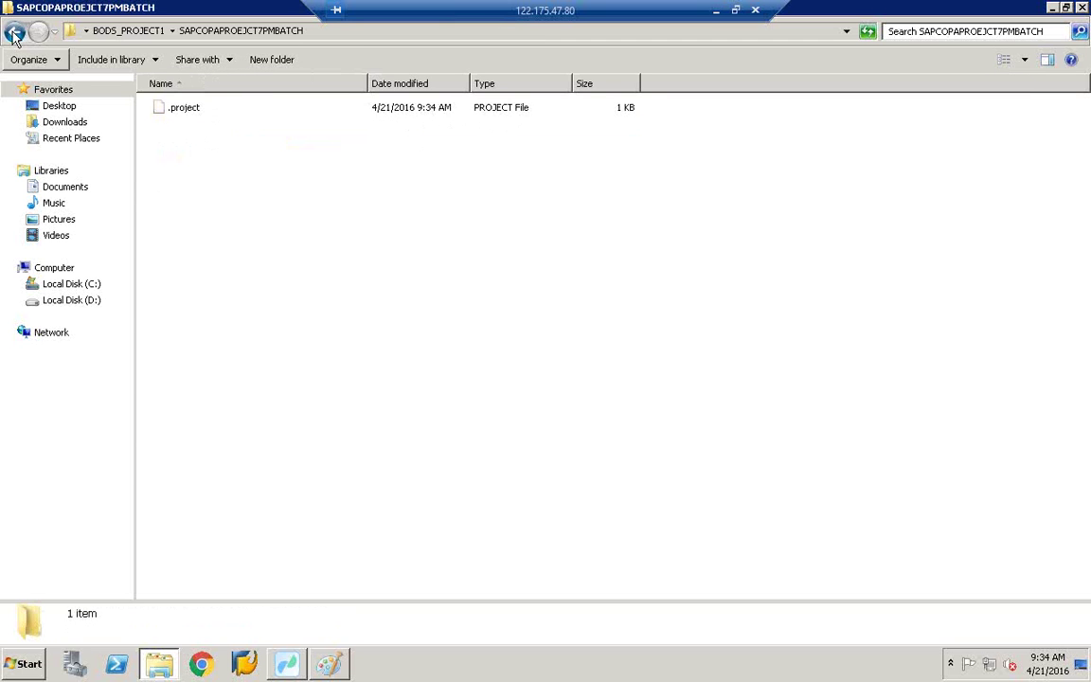
left_click(25, 32)
double_click(214, 110)
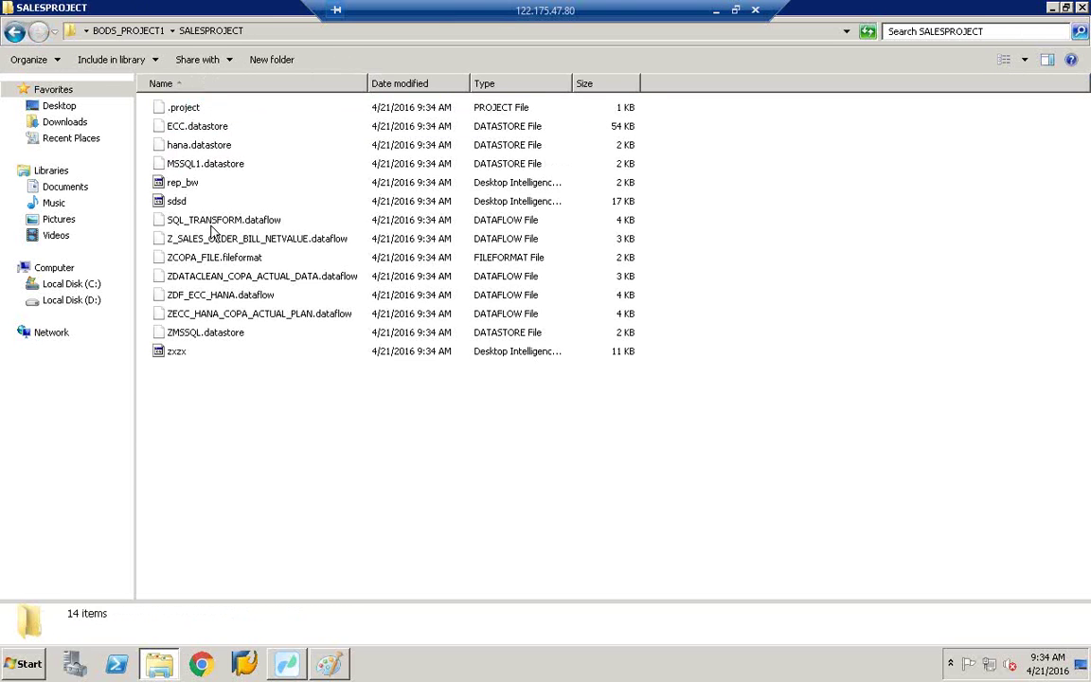
left_click(14, 31)
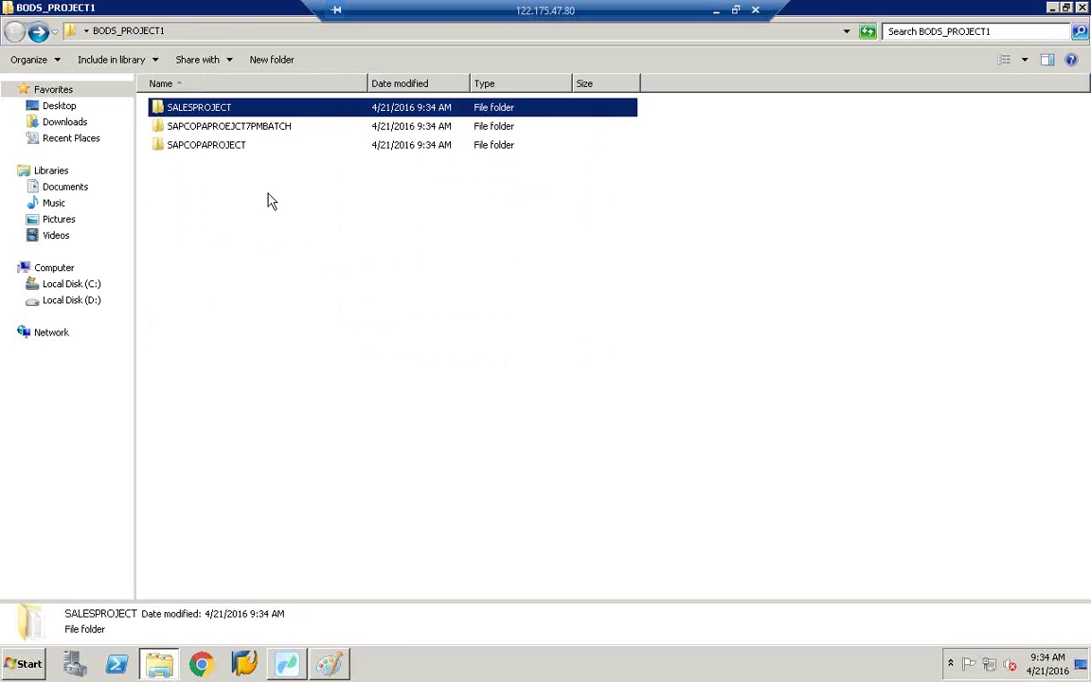
left_click(245, 146)
double_click(244, 147)
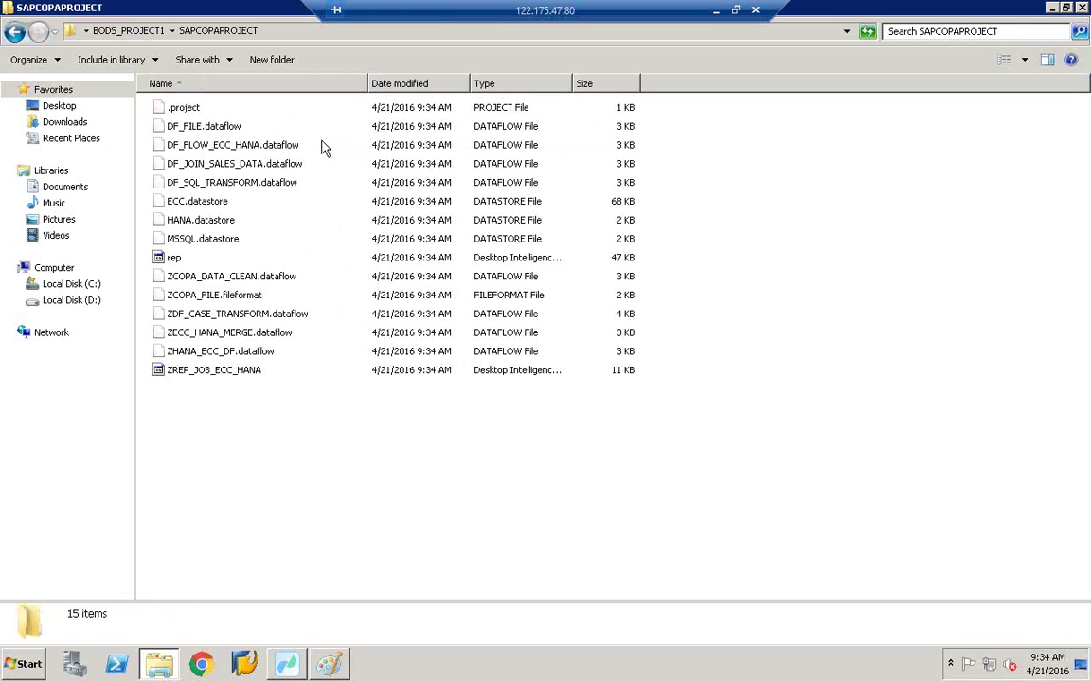
left_click(1052, 8)
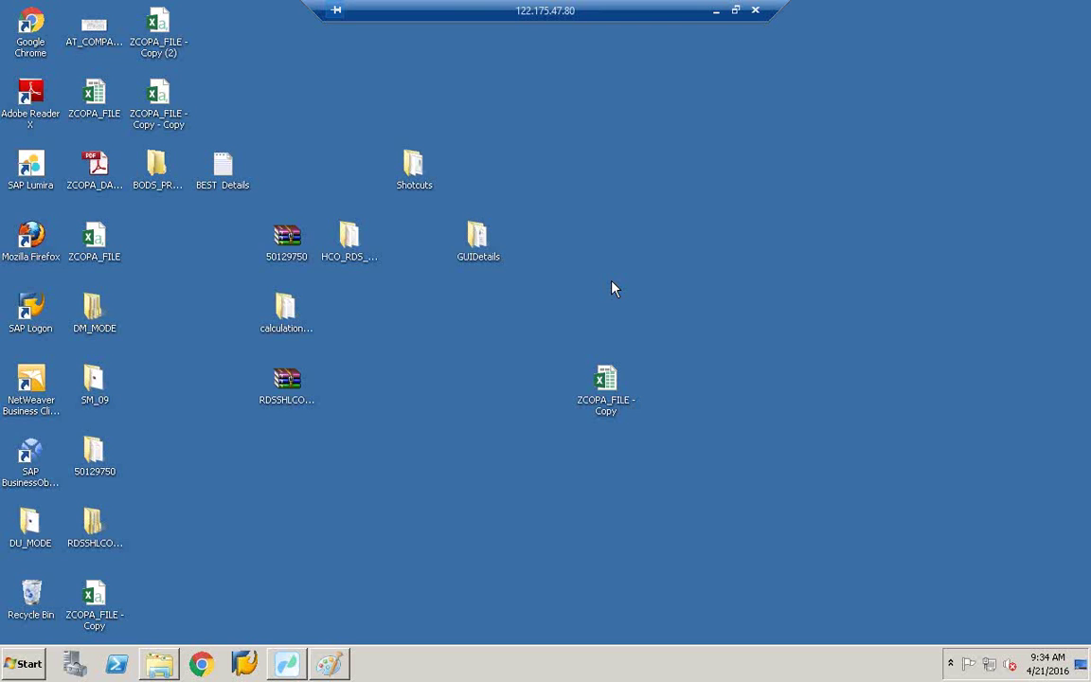
left_click(287, 663)
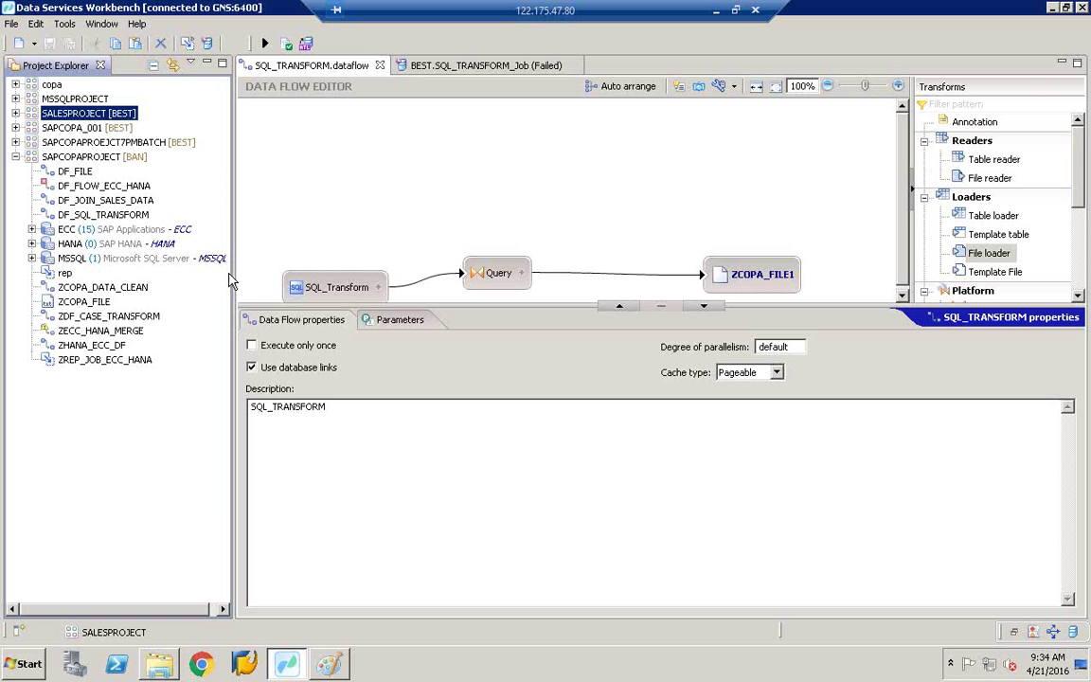
left_click(15, 156)
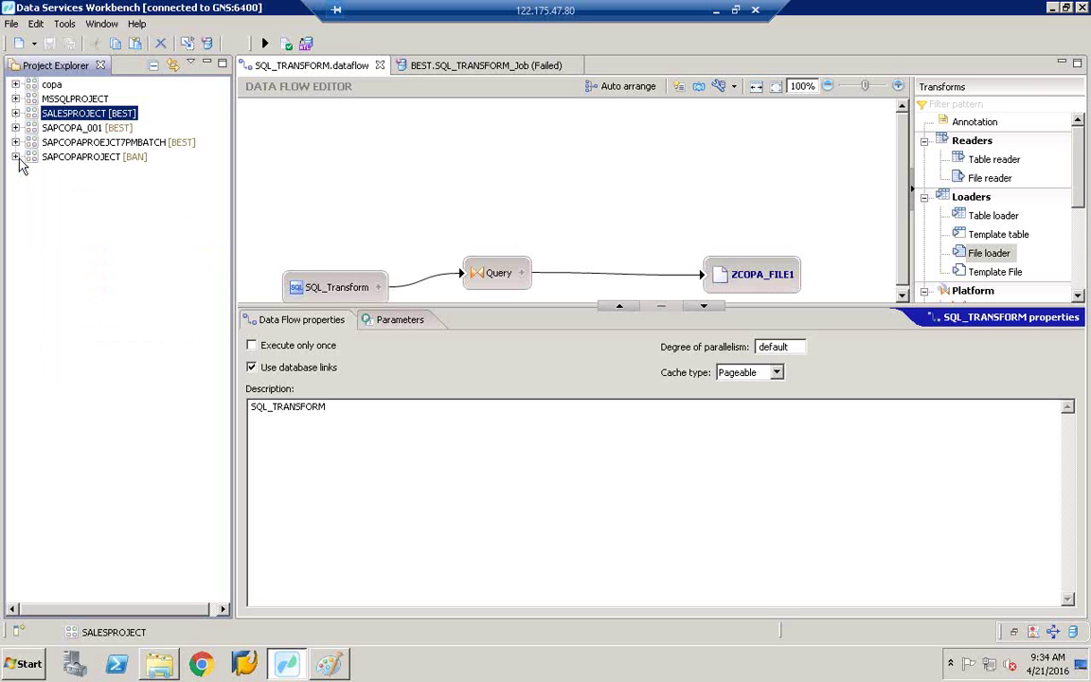
left_click(11, 24)
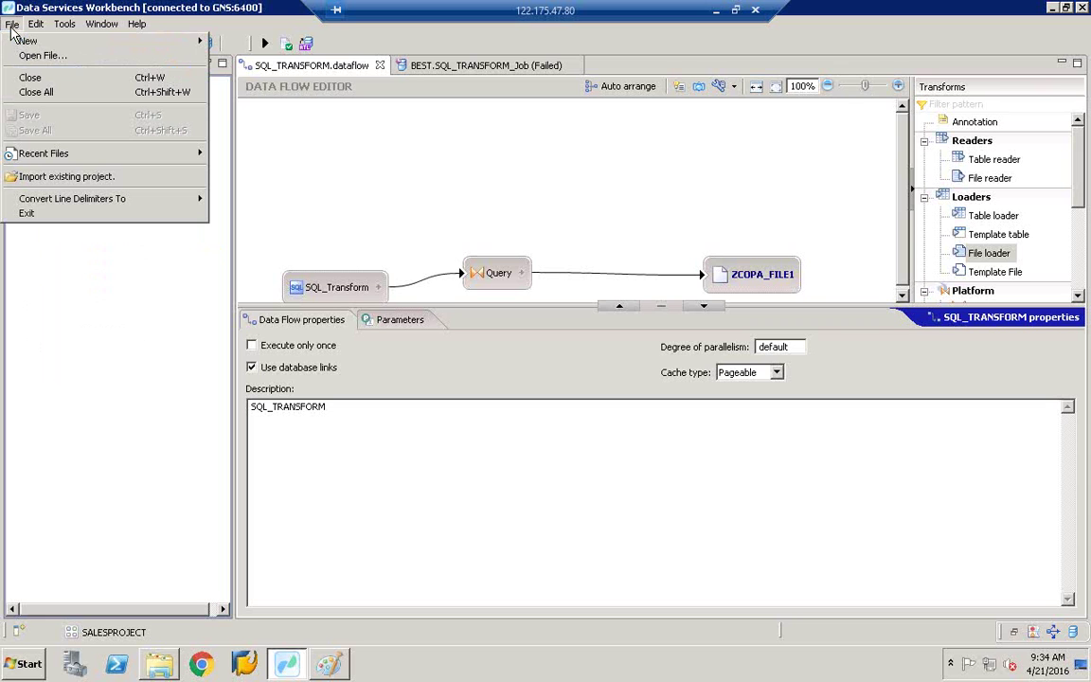
left_click(63, 178)
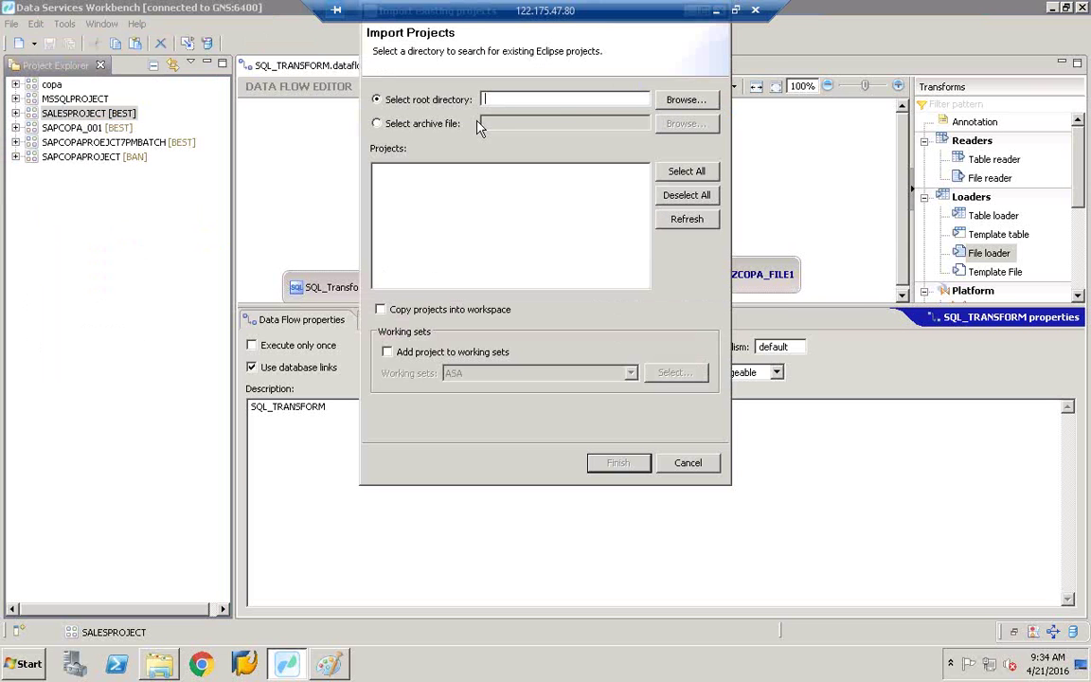
left_click(686, 99)
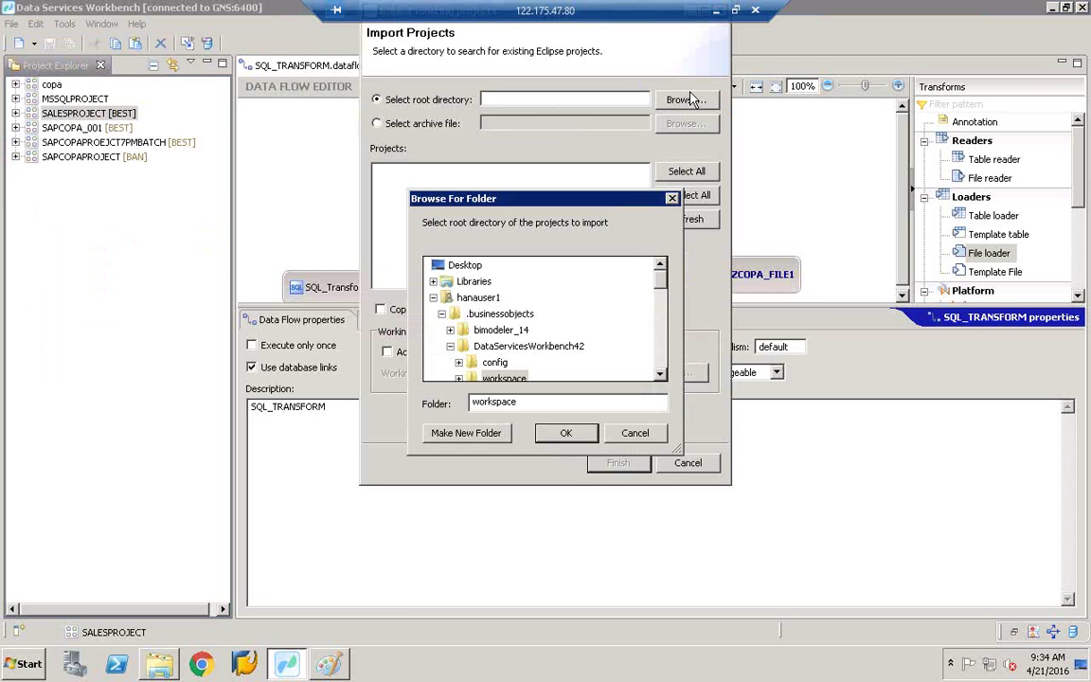
scroll(647, 353, "down", 2)
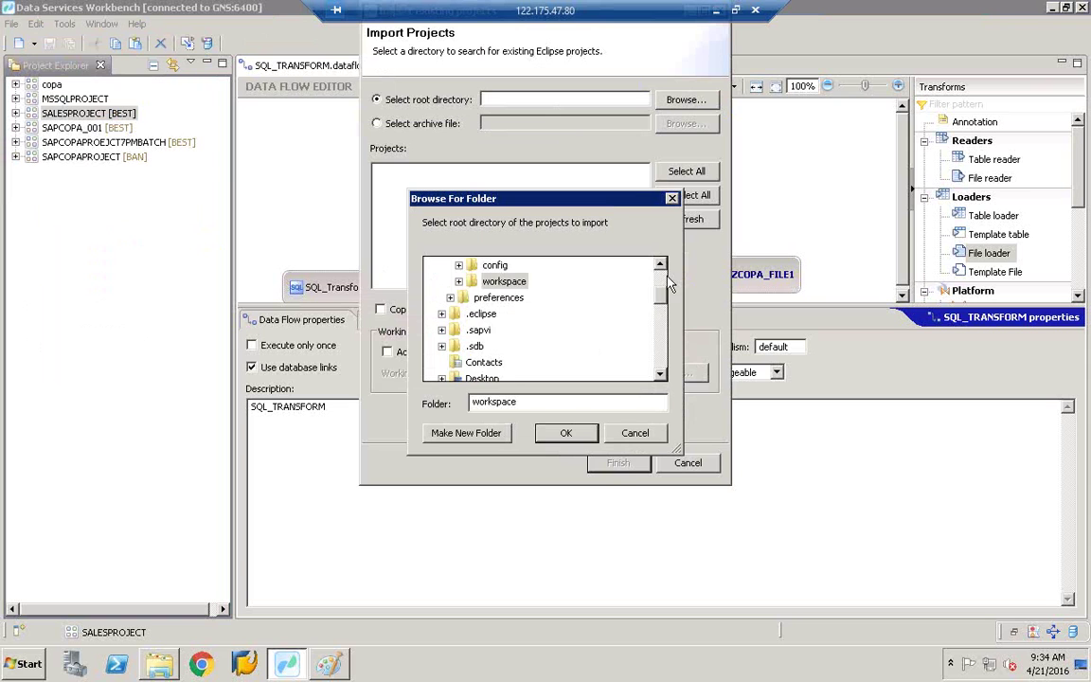
scroll(660, 280, "up", 2)
left_click(432, 299)
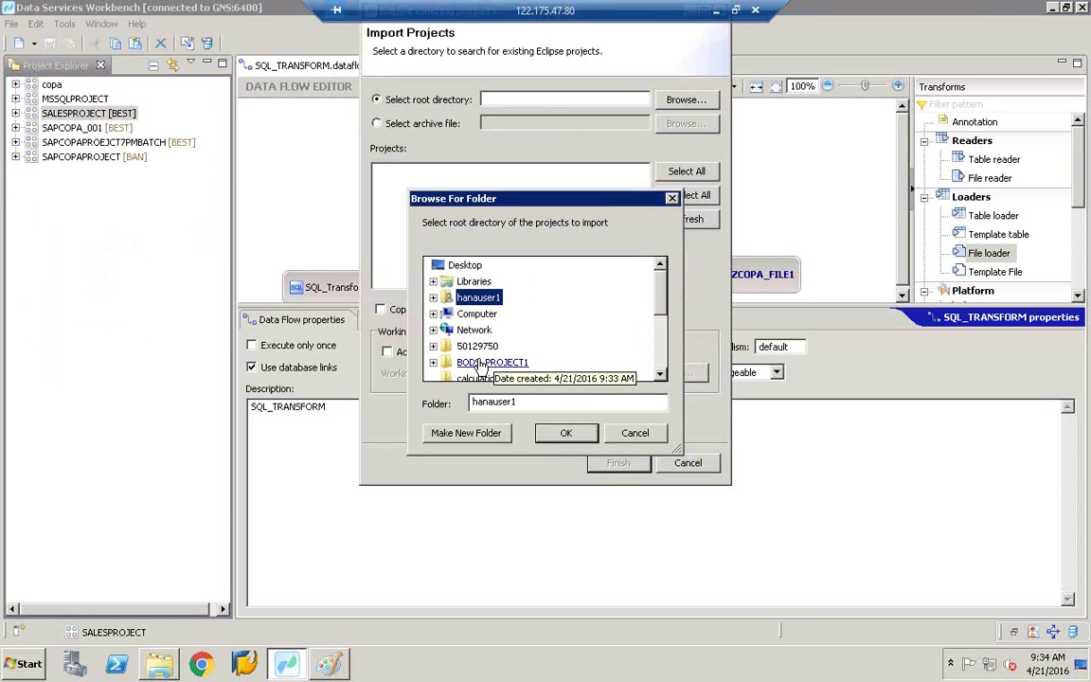
left_click(483, 363)
key("Return")
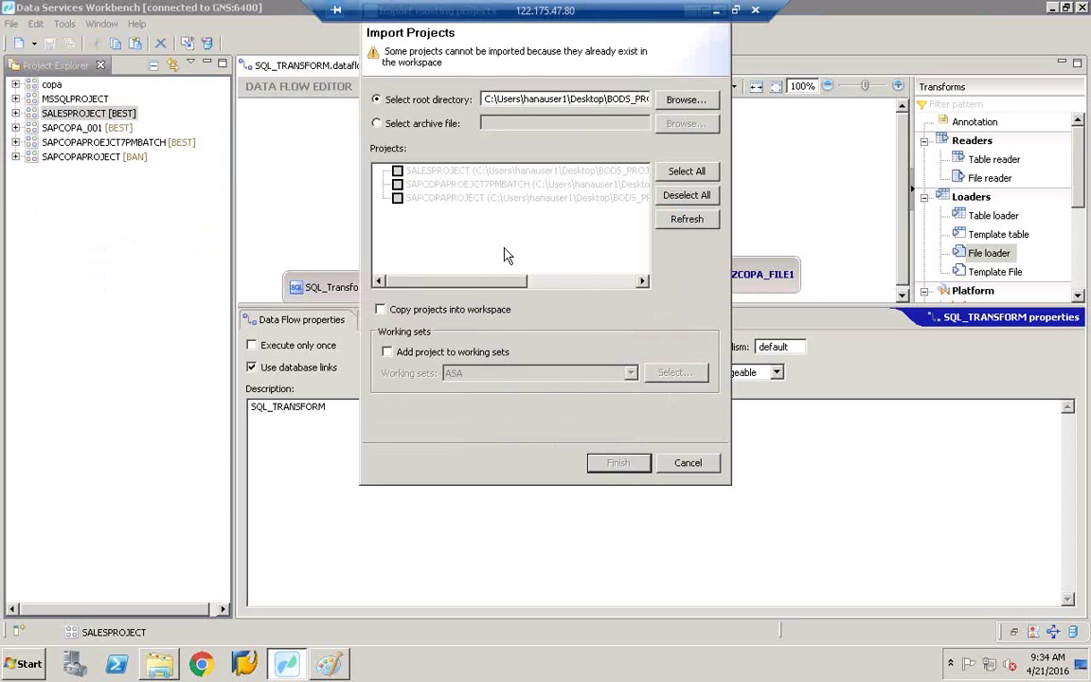
left_click(388, 352)
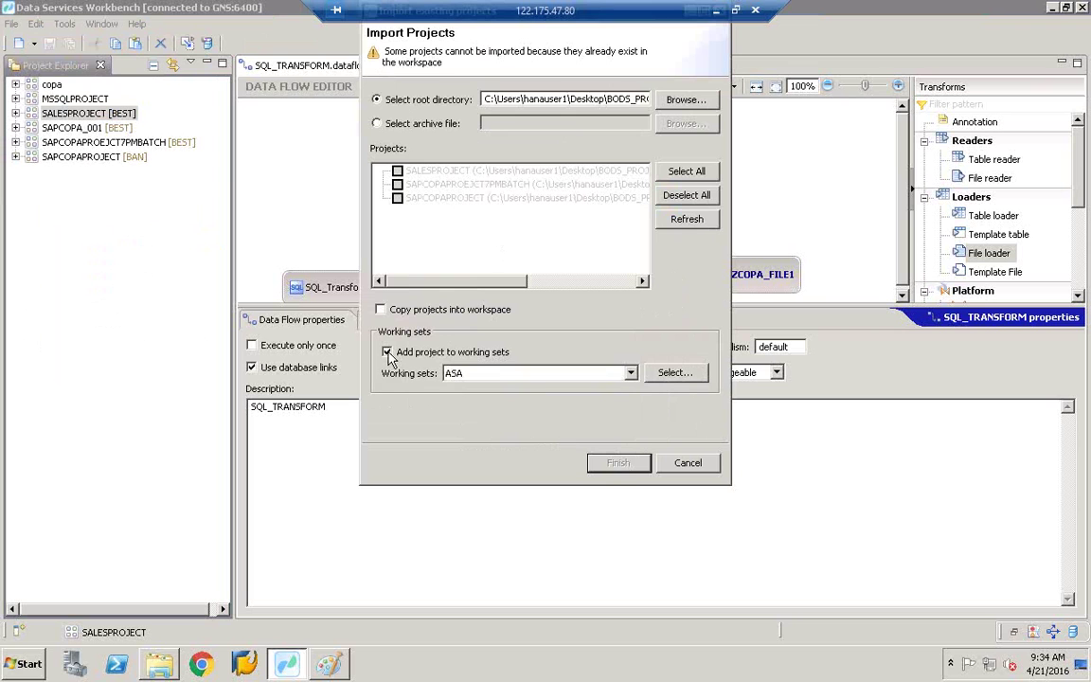
left_click(501, 373)
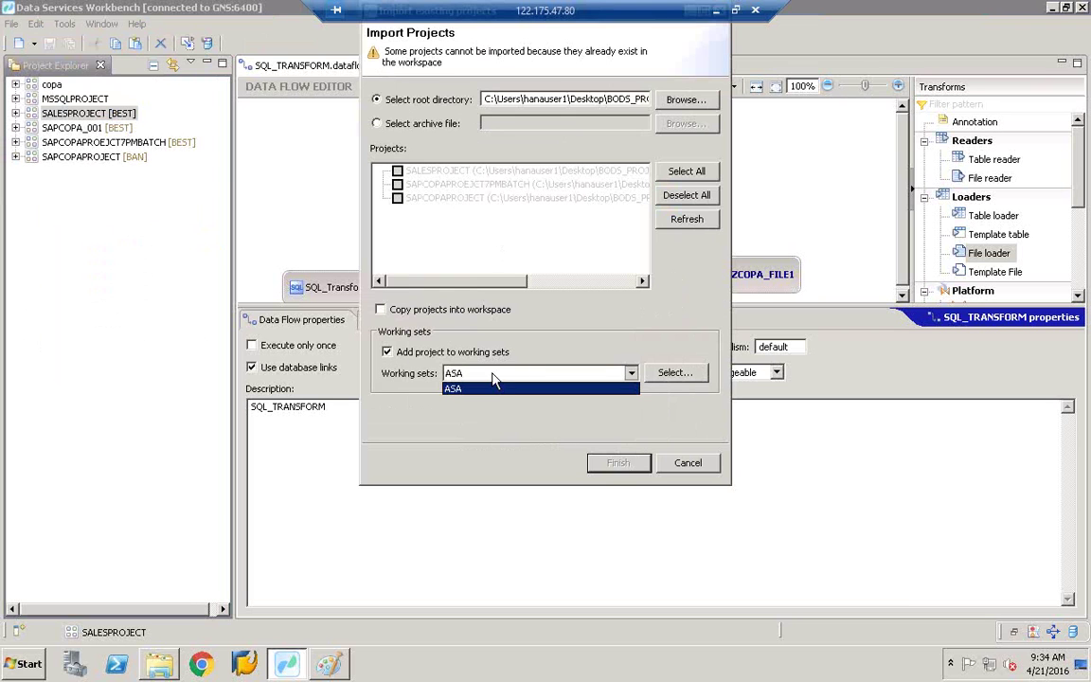
left_click(398, 200)
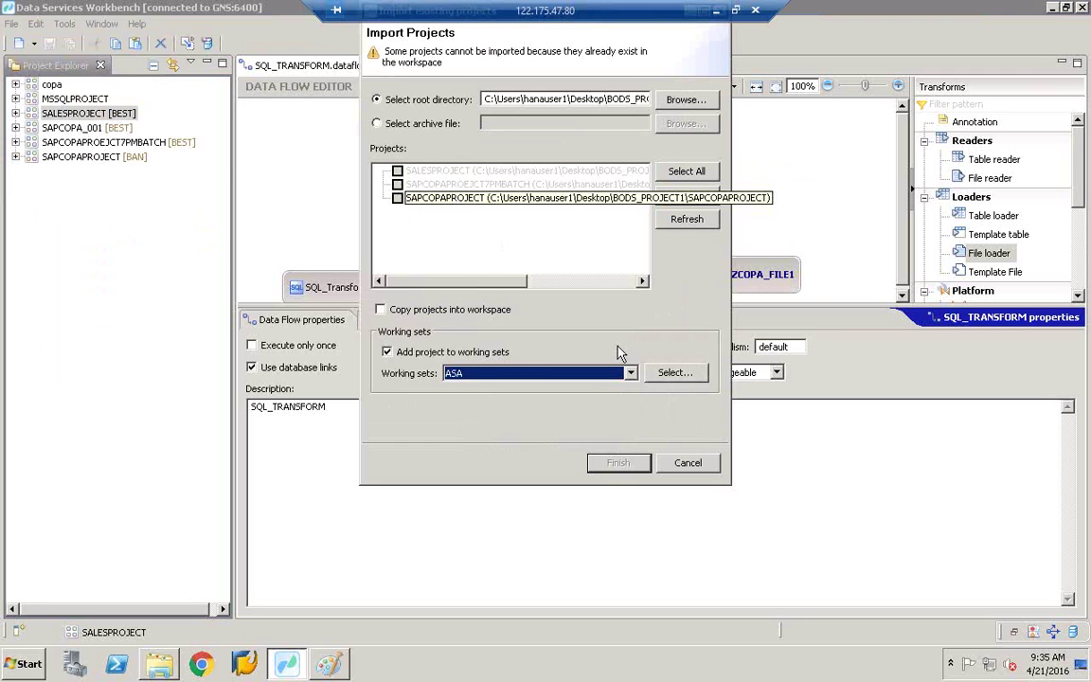
left_click(714, 464)
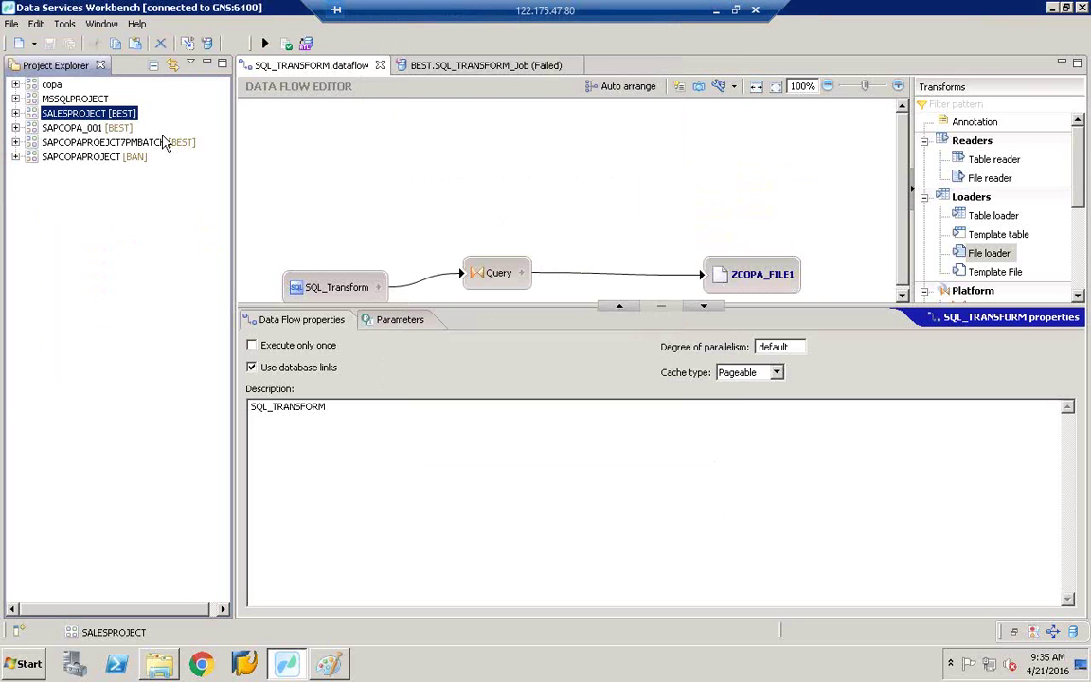
Step: Delete SALESPROJECT from Project Explorer and close the BEST.SQL_TRANSFORM_Job monitoring tab
right_click(103, 120)
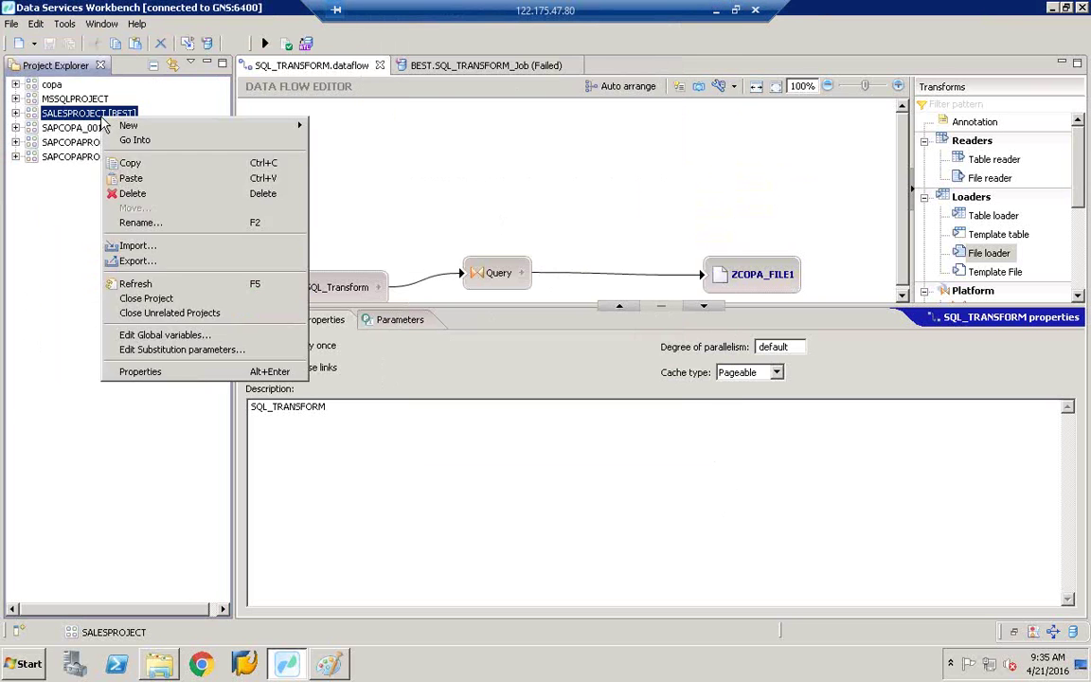
left_click(161, 193)
left_click(622, 360)
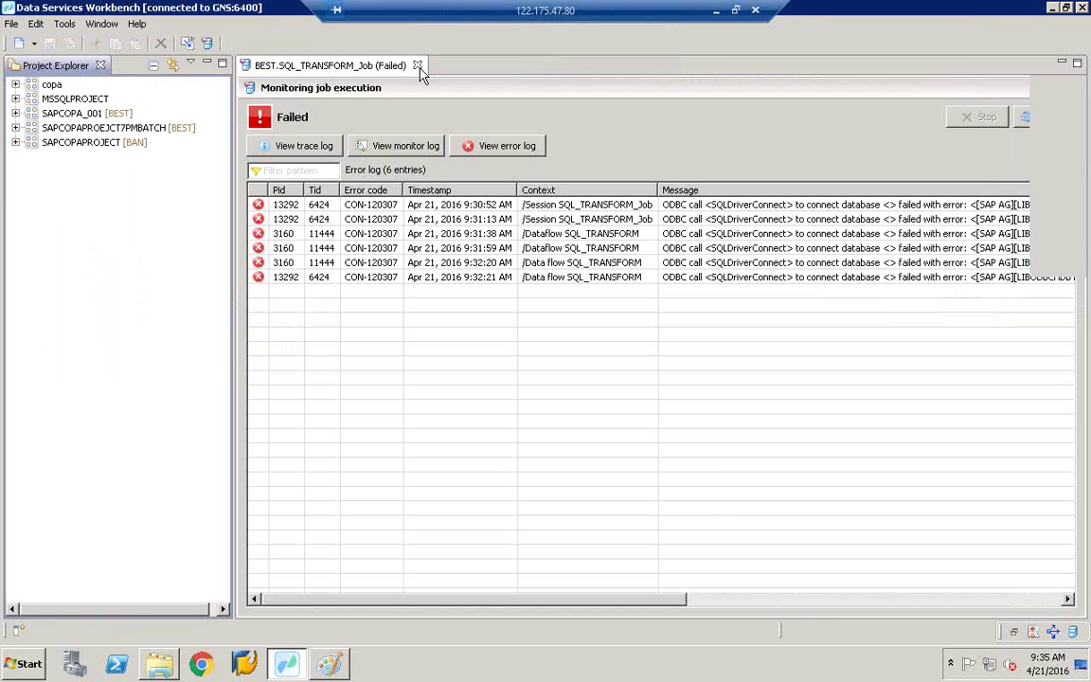
left_click(417, 66)
left_click(11, 25)
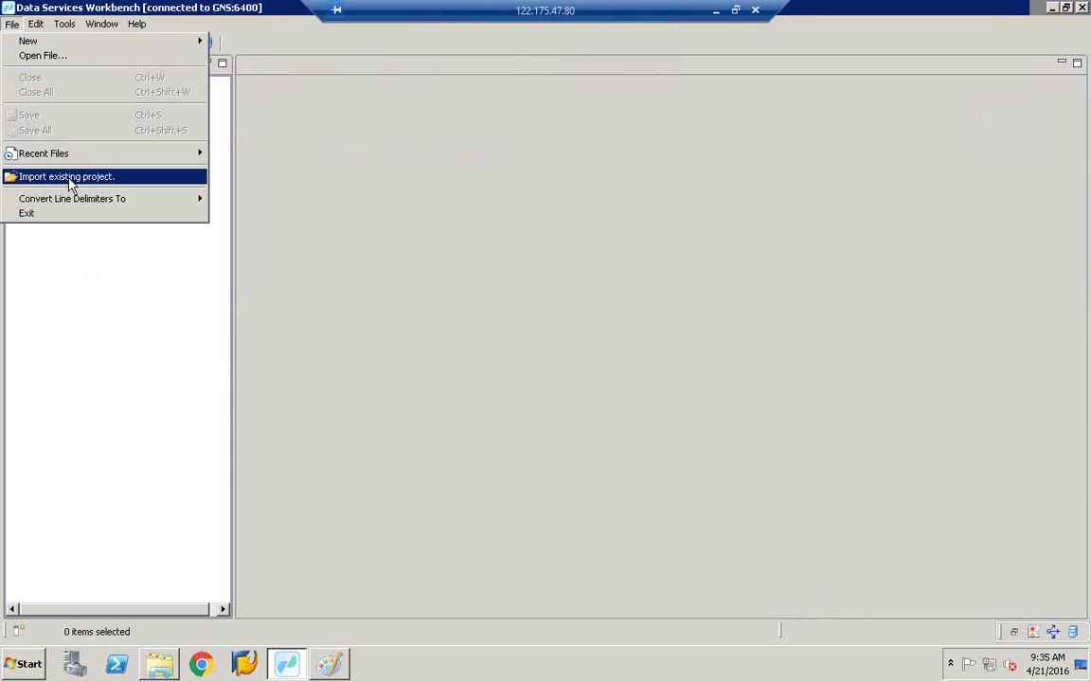
Step: Import an existing project using Desktop\BODS_PROJECT1 as the root folder
left_click(69, 180)
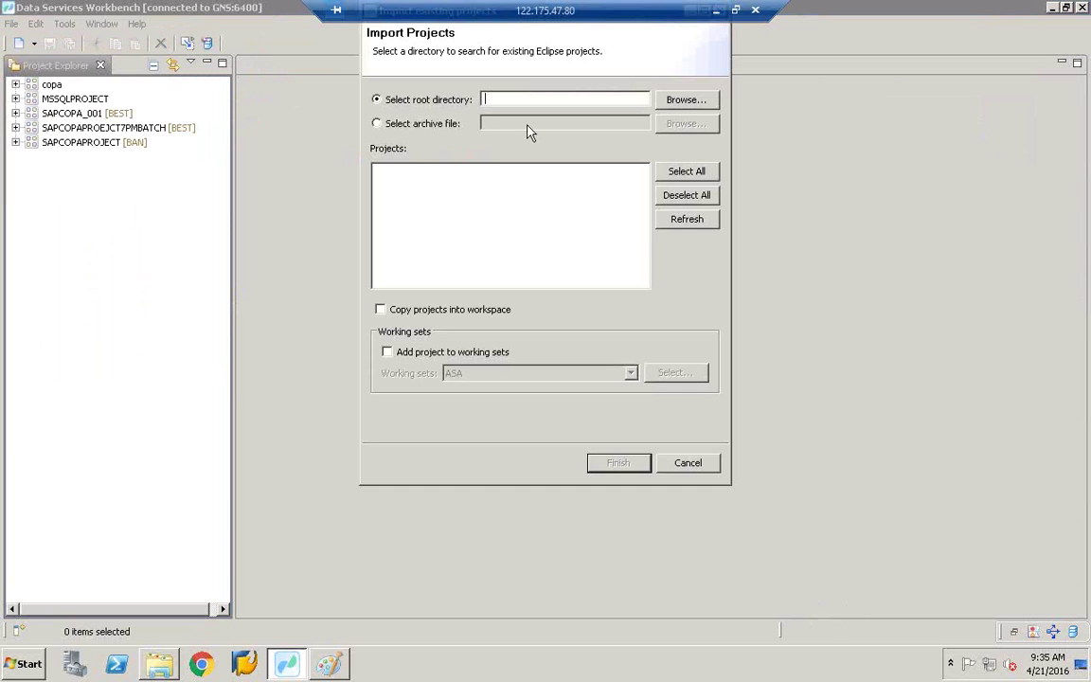
left_click(682, 106)
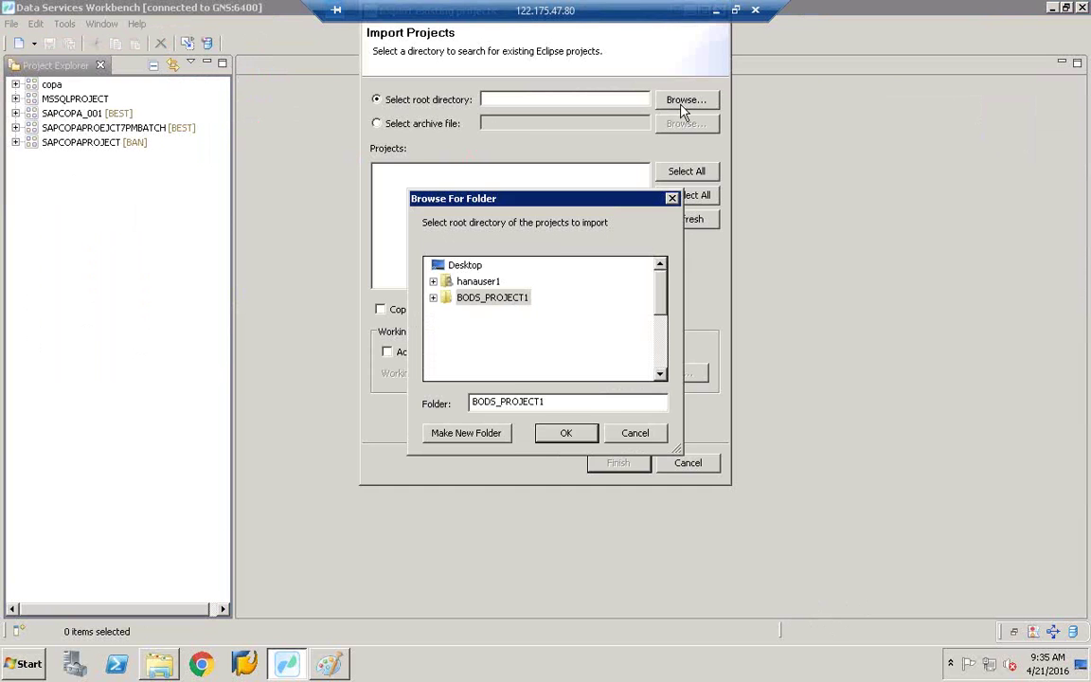
left_click(594, 437)
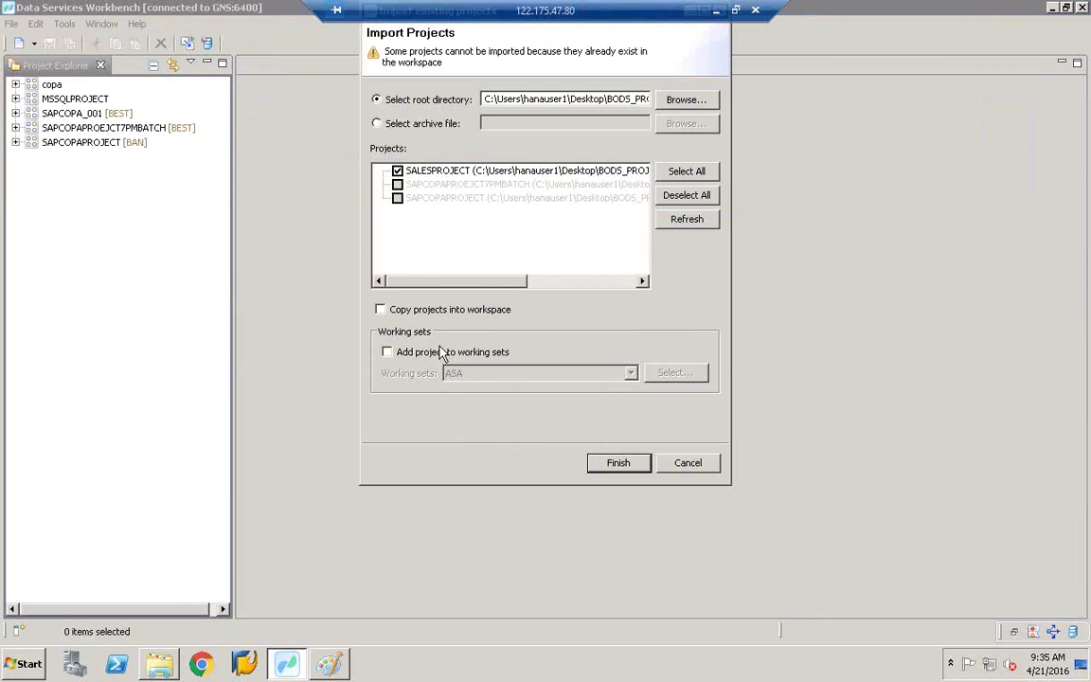
Step: Finish importing SALESPROJECT without a working set and expand it in Project Explorer
left_click(387, 353)
left_click(475, 372)
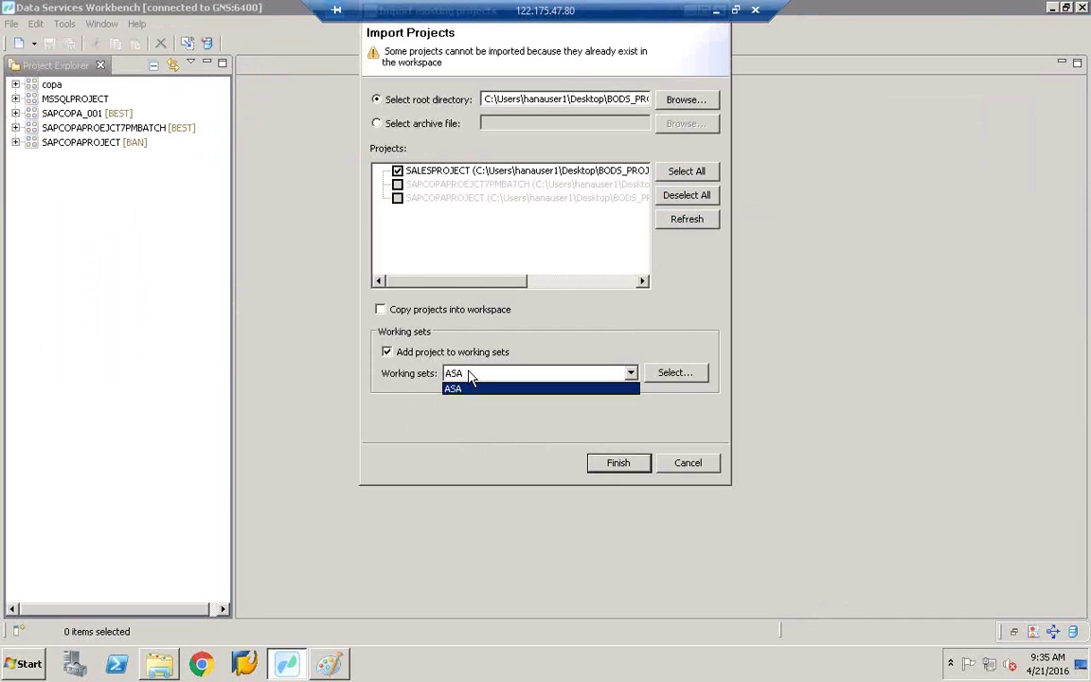
left_click(461, 372)
left_click(387, 353)
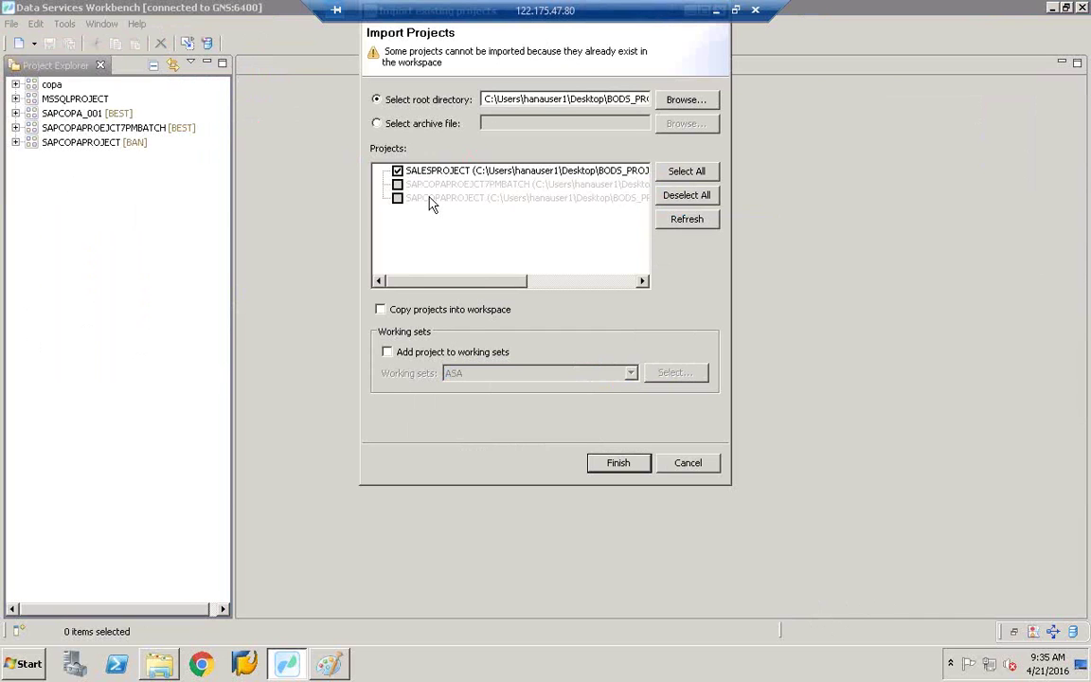
left_click(617, 463)
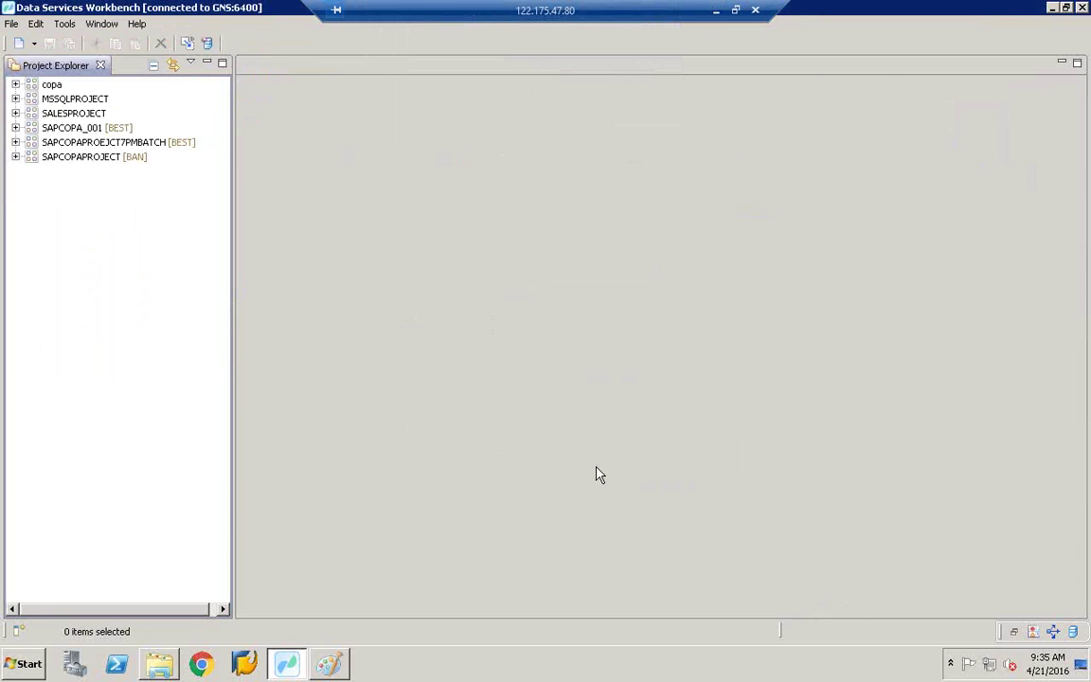
left_click(68, 113)
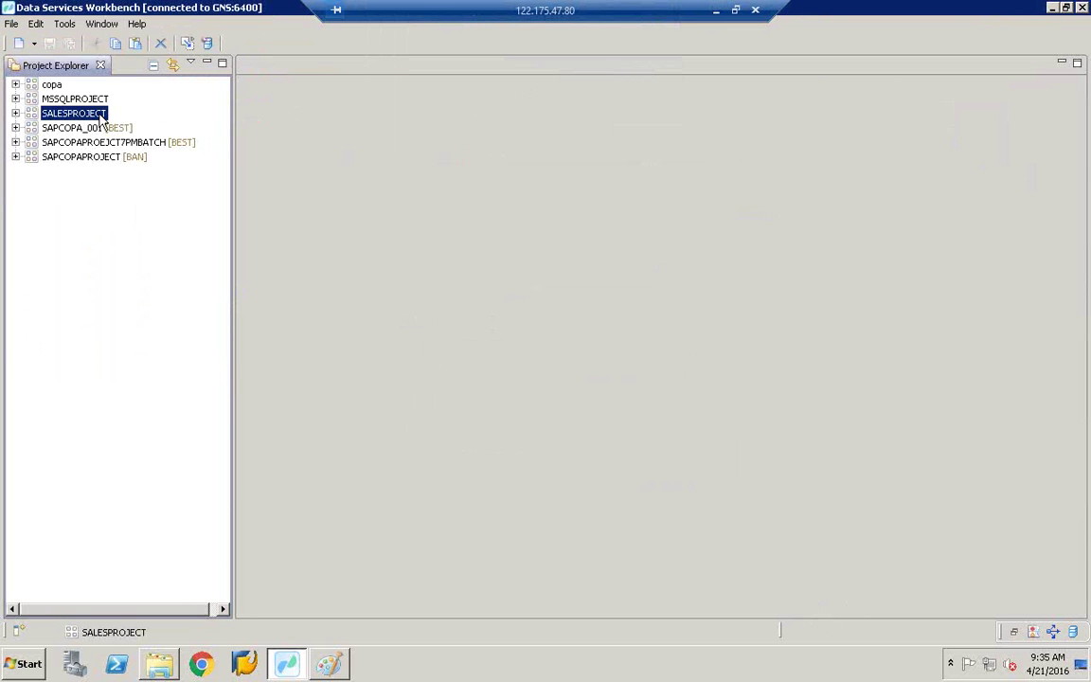
left_click(15, 113)
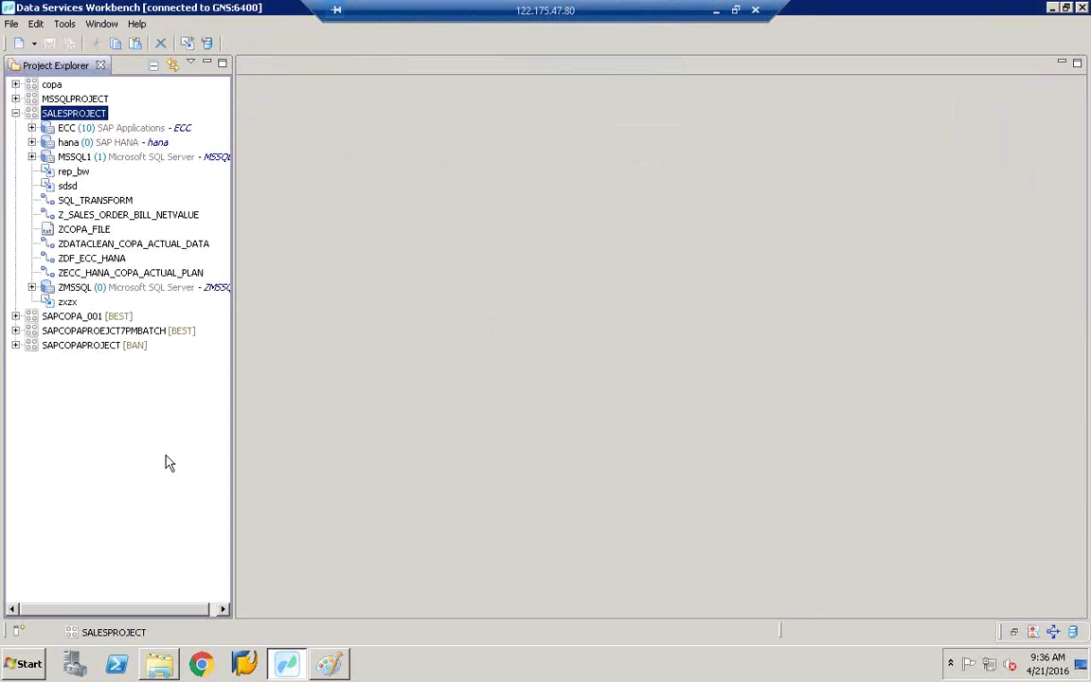
Step: In the Paint box diagram, scribble over the etl and middle boxes and undo a stray etl-to-middle line
left_click(328, 664)
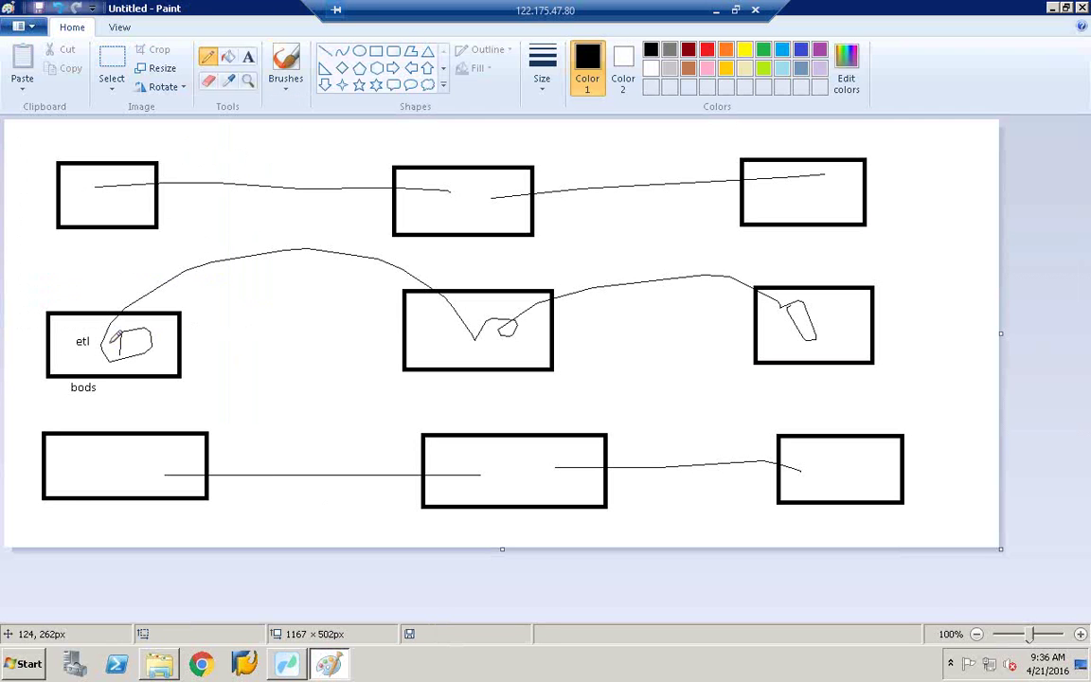
mouse_move(114, 341)
left_mouse_down()
mouse_move(161, 320)
mouse_move(171, 356)
mouse_move(106, 358)
mouse_move(105, 305)
left_mouse_up()
left_click_drag(175, 338, 568, 299)
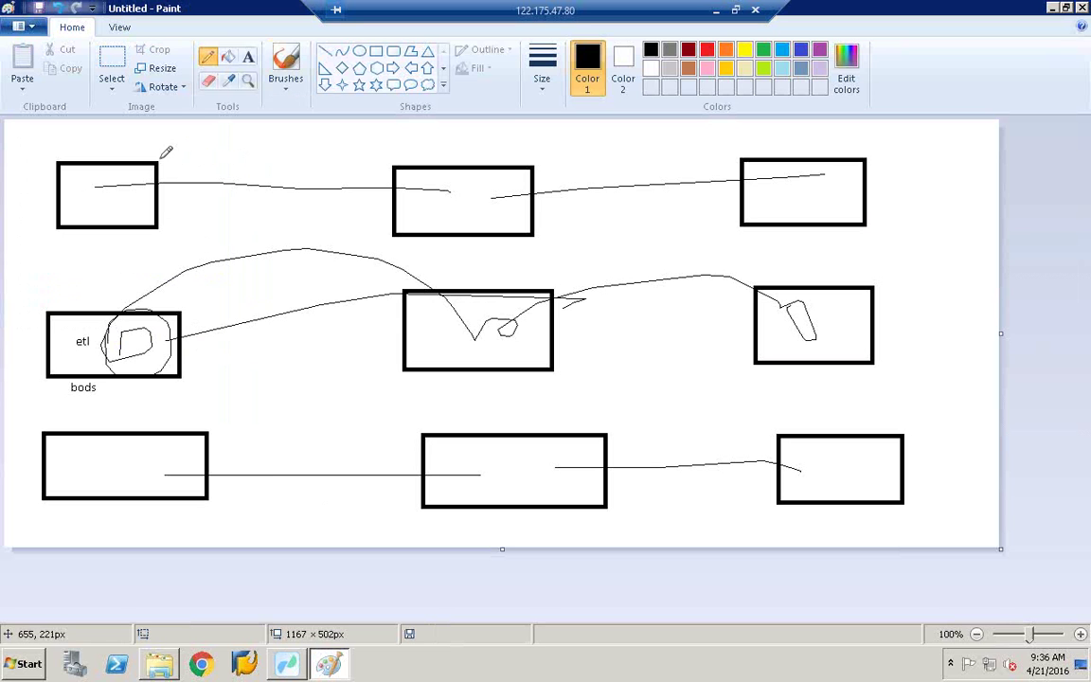
left_click(56, 8)
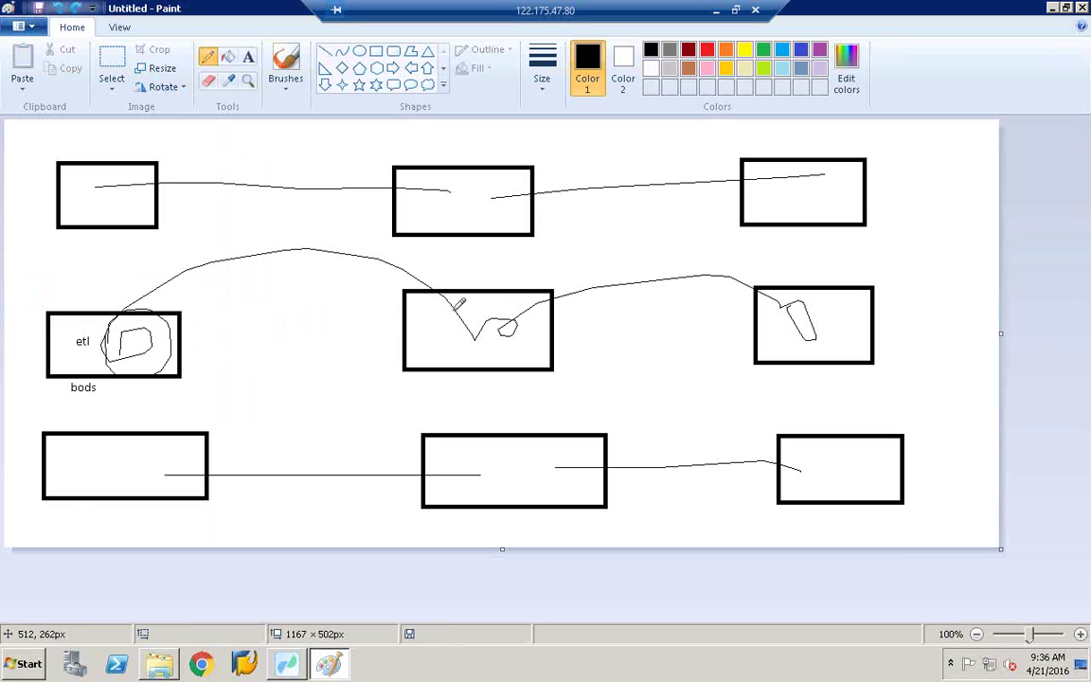
mouse_move(443, 343)
left_mouse_down()
mouse_move(469, 316)
mouse_move(454, 327)
mouse_move(479, 325)
left_mouse_up()
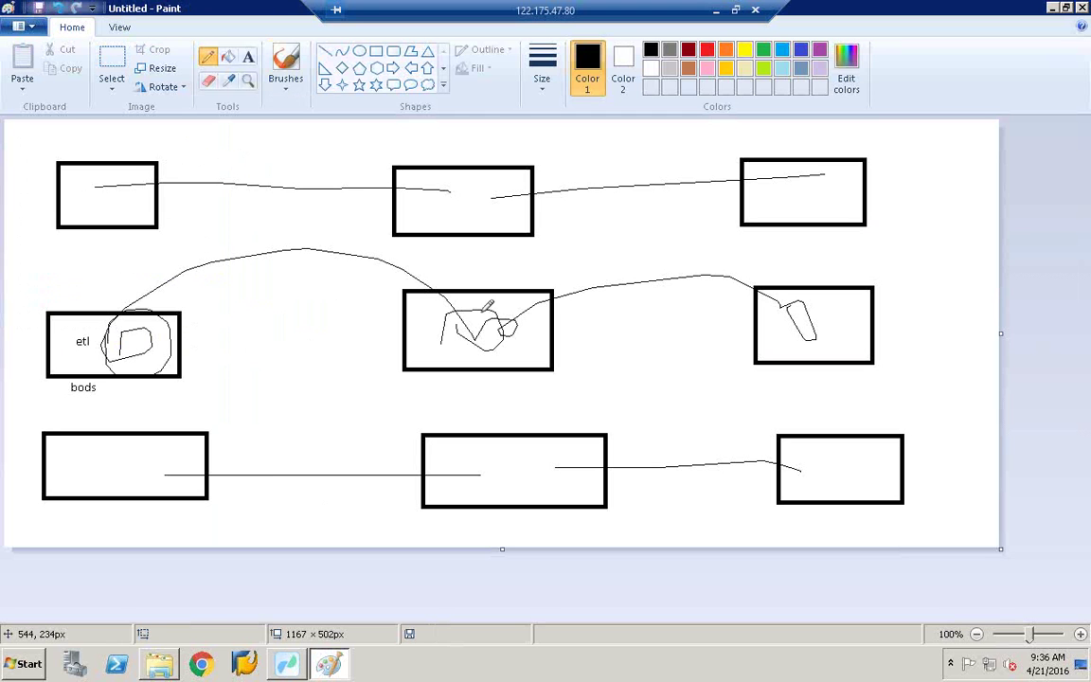
Step: Draw pencil connectors from the middle box to the top-middle, top-left, right and bottom-middle boxes
mouse_move(482, 311)
left_mouse_down()
mouse_move(480, 201)
mouse_move(489, 214)
left_mouse_up()
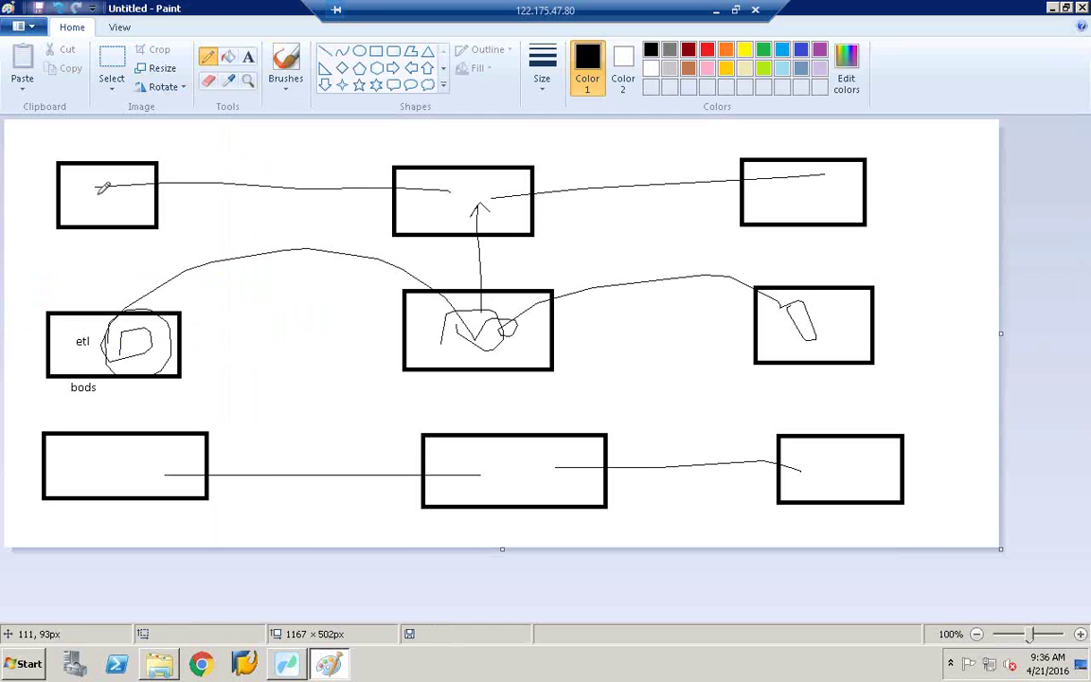
mouse_move(97, 195)
left_mouse_down()
mouse_move(435, 197)
mouse_move(447, 186)
left_mouse_up()
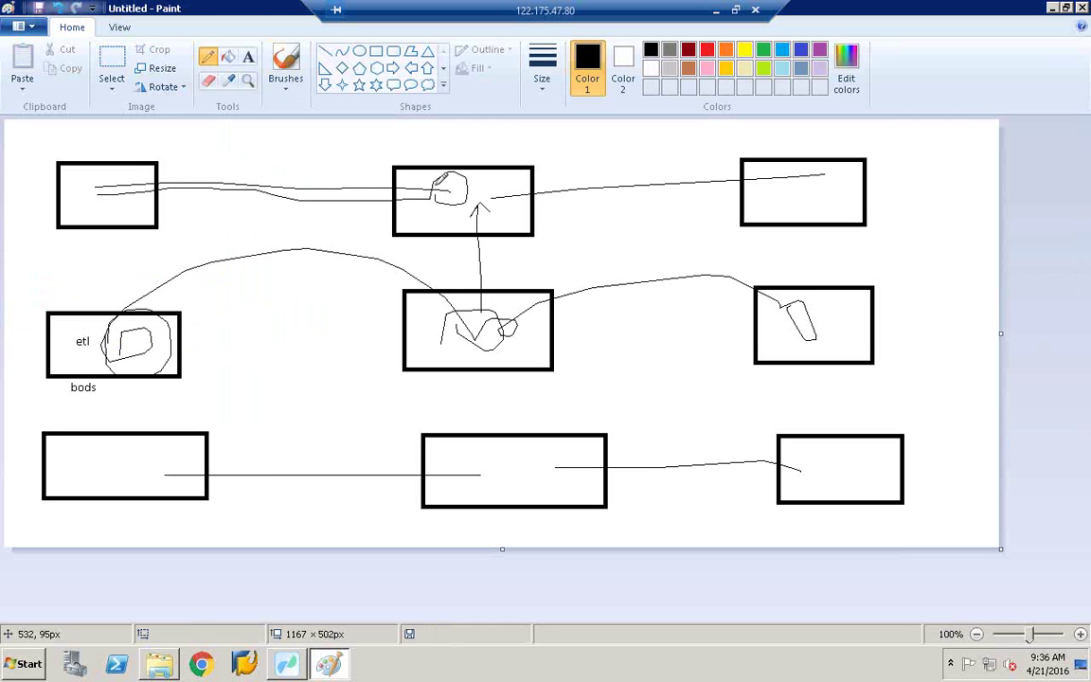
mouse_move(516, 332)
left_mouse_down()
mouse_move(617, 330)
mouse_move(606, 343)
mouse_move(592, 329)
left_mouse_up()
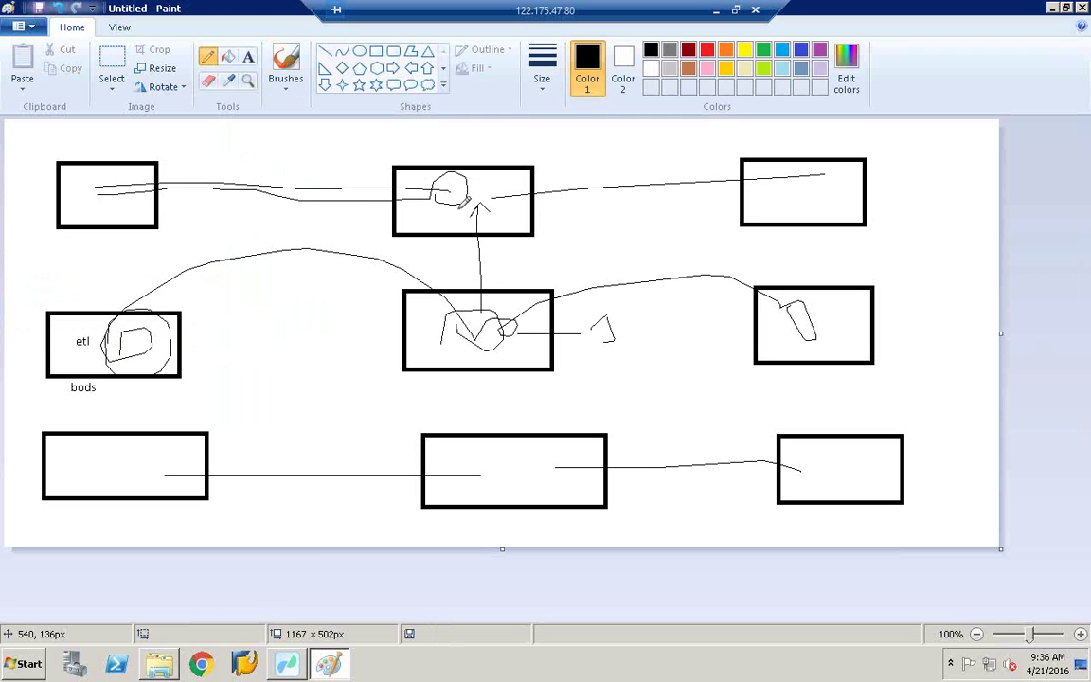
mouse_move(485, 333)
left_mouse_down()
mouse_move(497, 459)
mouse_move(518, 449)
left_mouse_up()
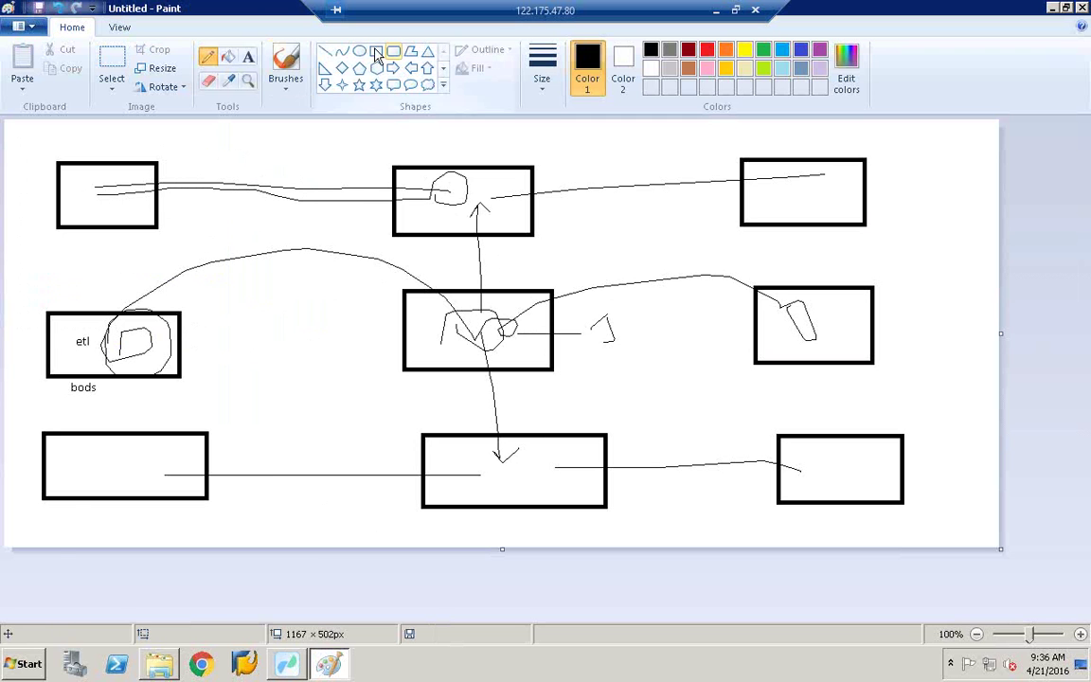
left_click(248, 56)
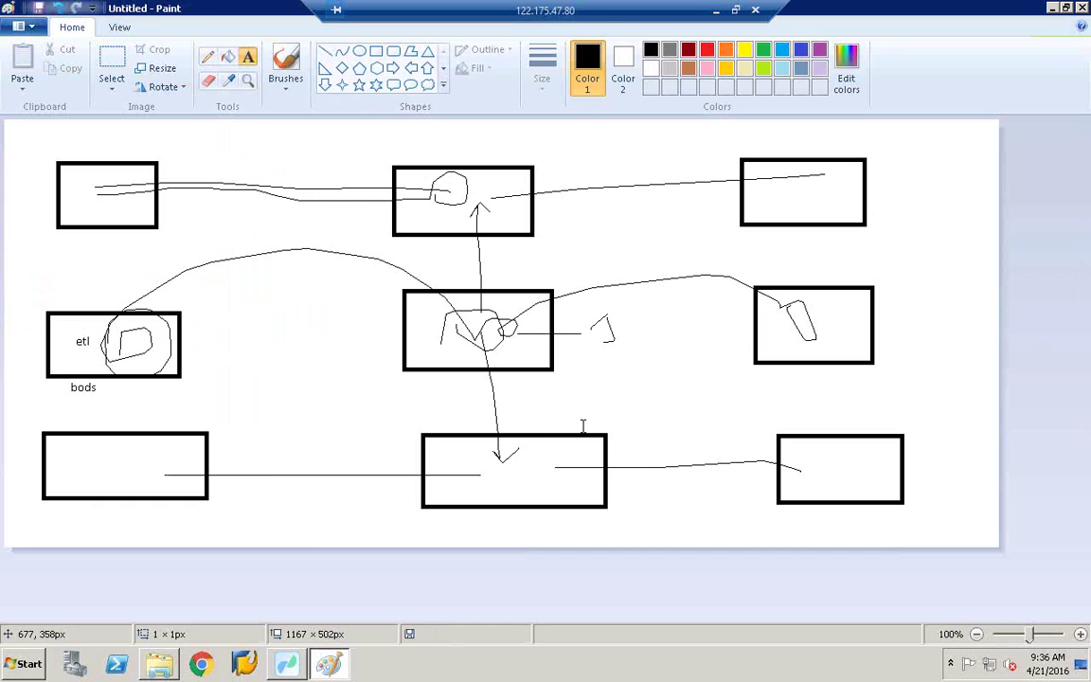
Step: Add the text label 'HANA' just above the bottom-middle box
left_click(580, 419)
type("HANA")
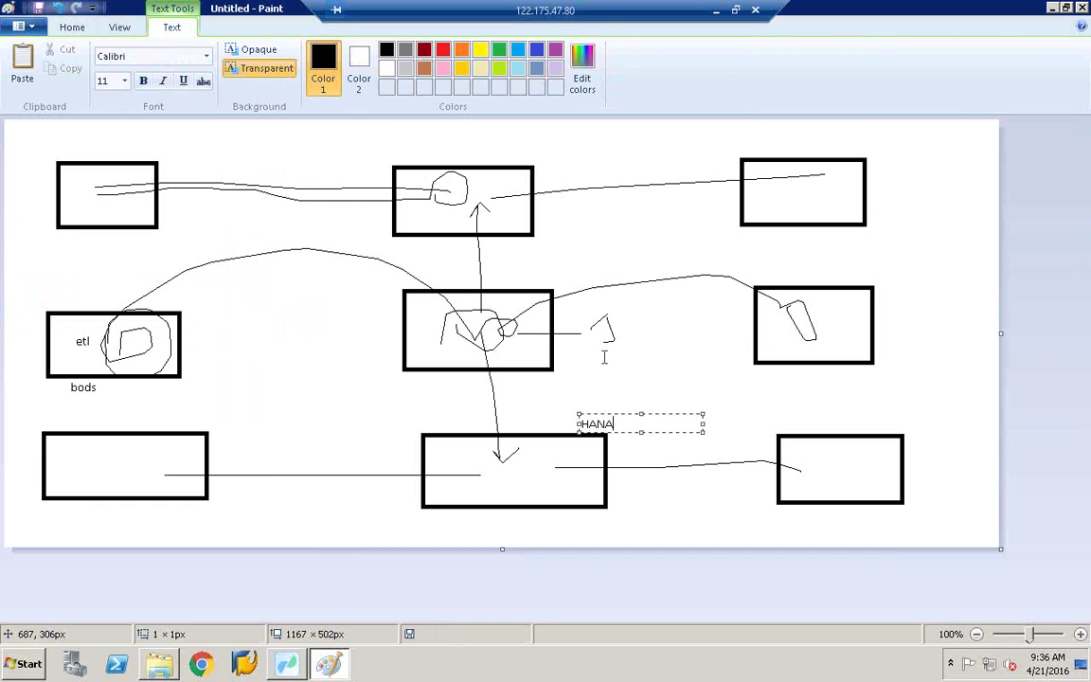
left_click(395, 189)
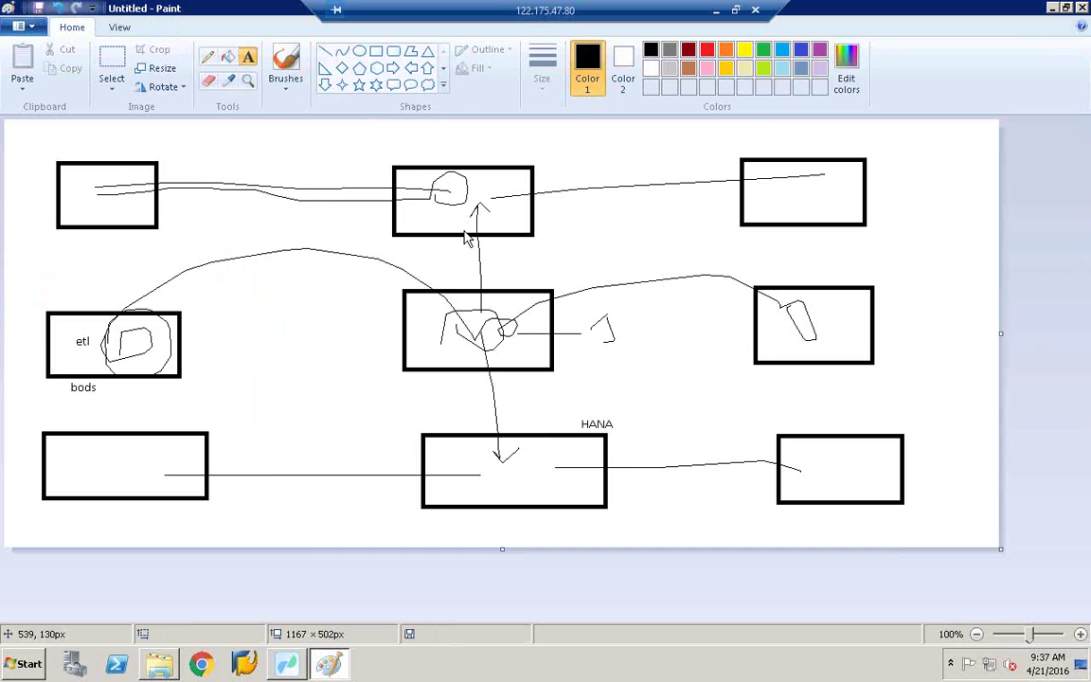
Step: Minimise Paint and the Workbench, then open the desktop Shortcuts folder and select the Management Console shortcut
left_click(1053, 8)
left_click(1052, 6)
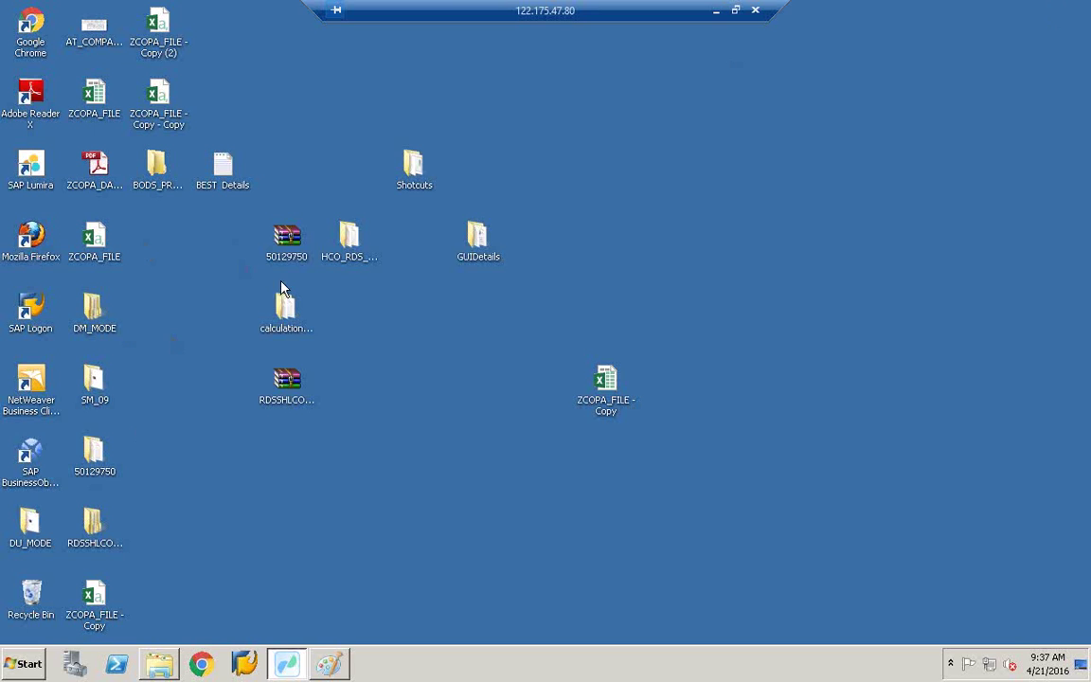
left_click(417, 182)
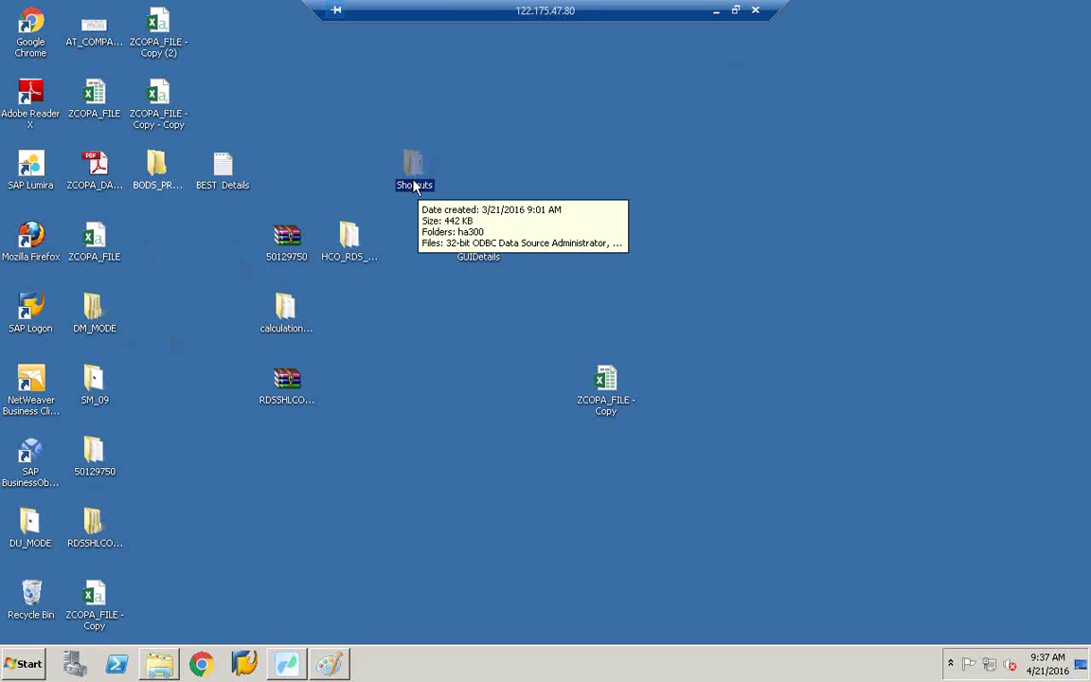
double_click(414, 185)
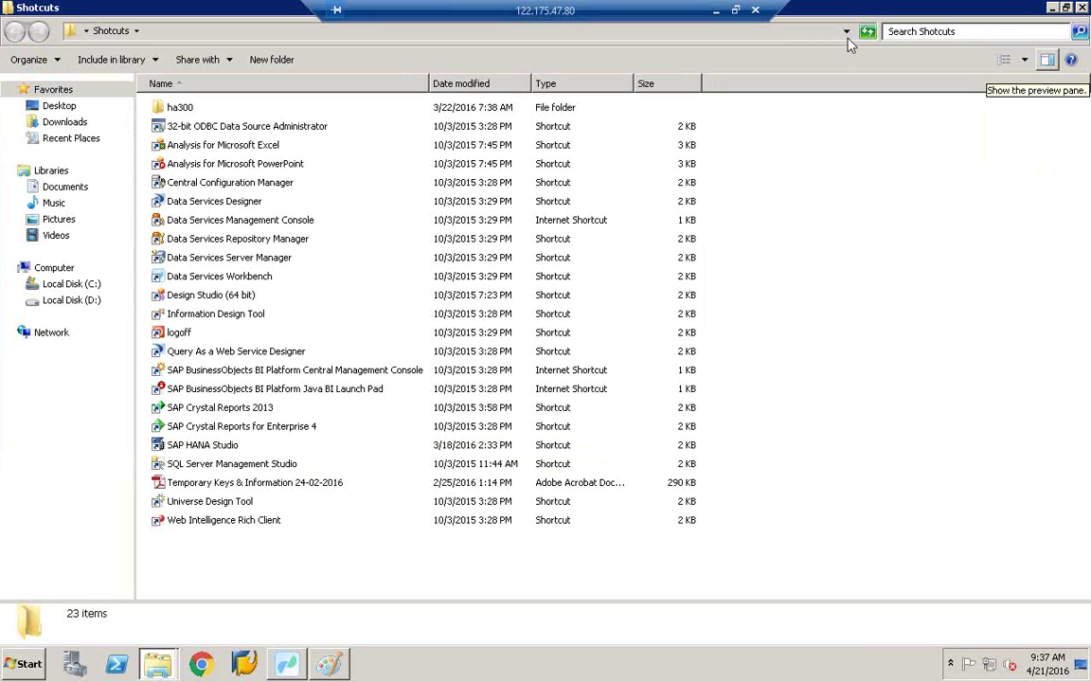
left_click(237, 215)
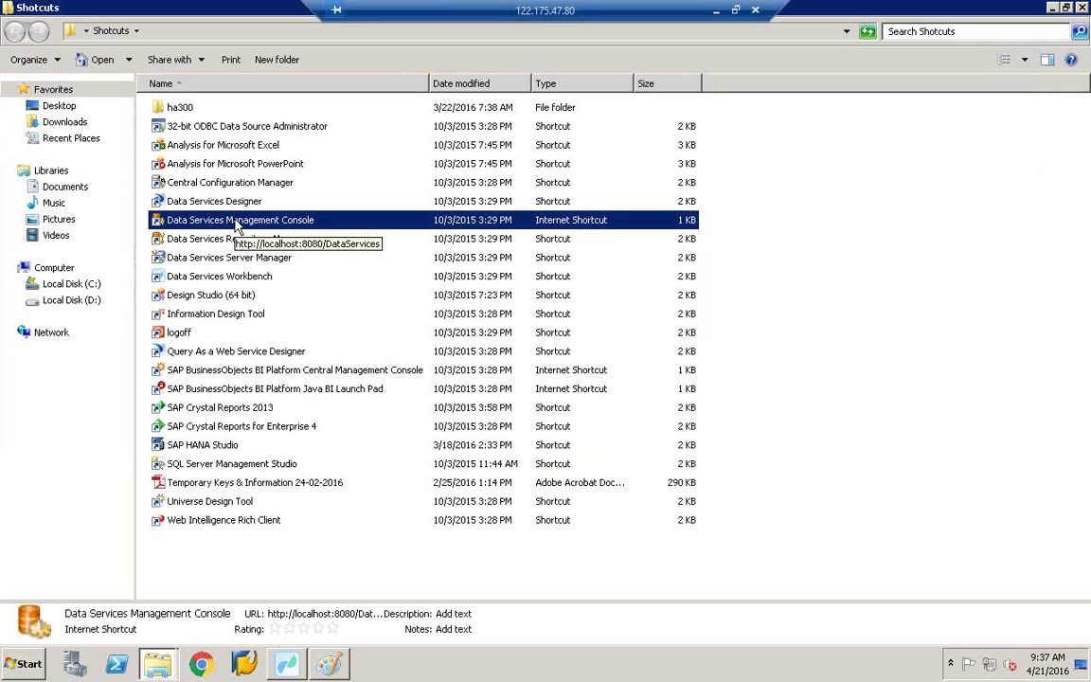
Step: Launch the Management Console, log on with the account password, and go to Administrator
double_click(240, 223)
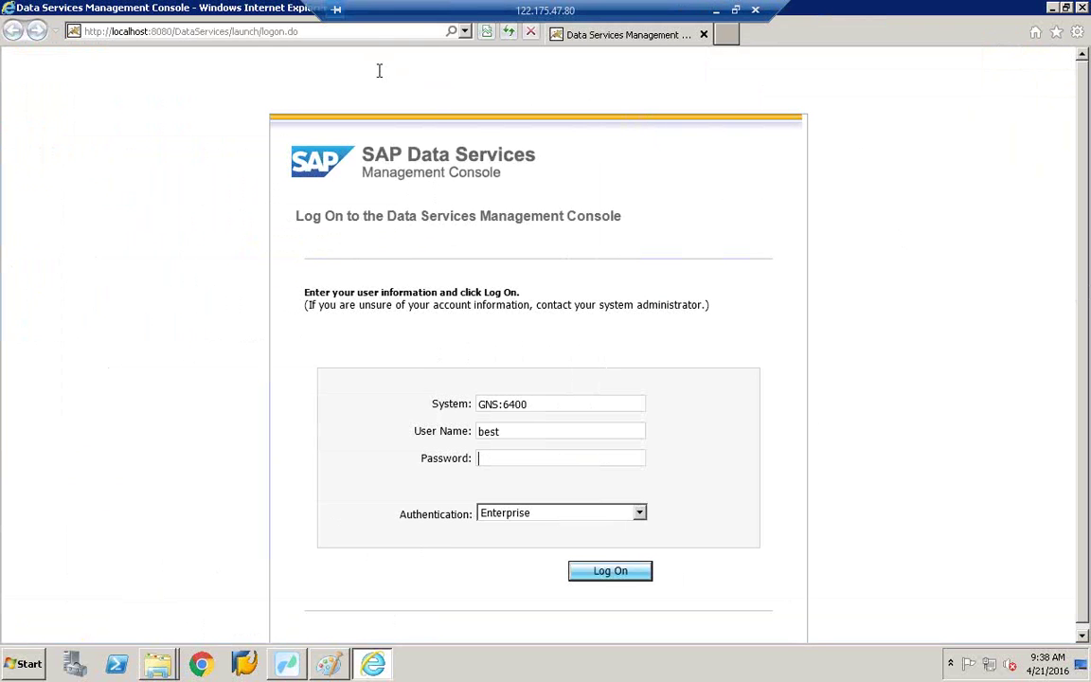
type("**********")
left_click(613, 580)
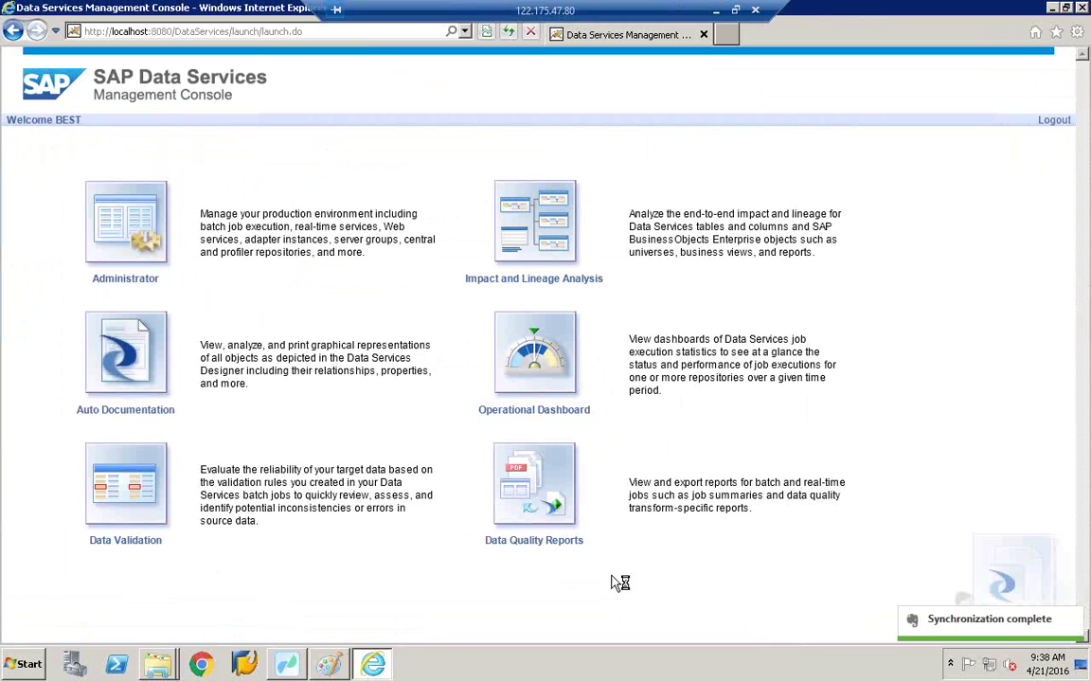
left_click(126, 280)
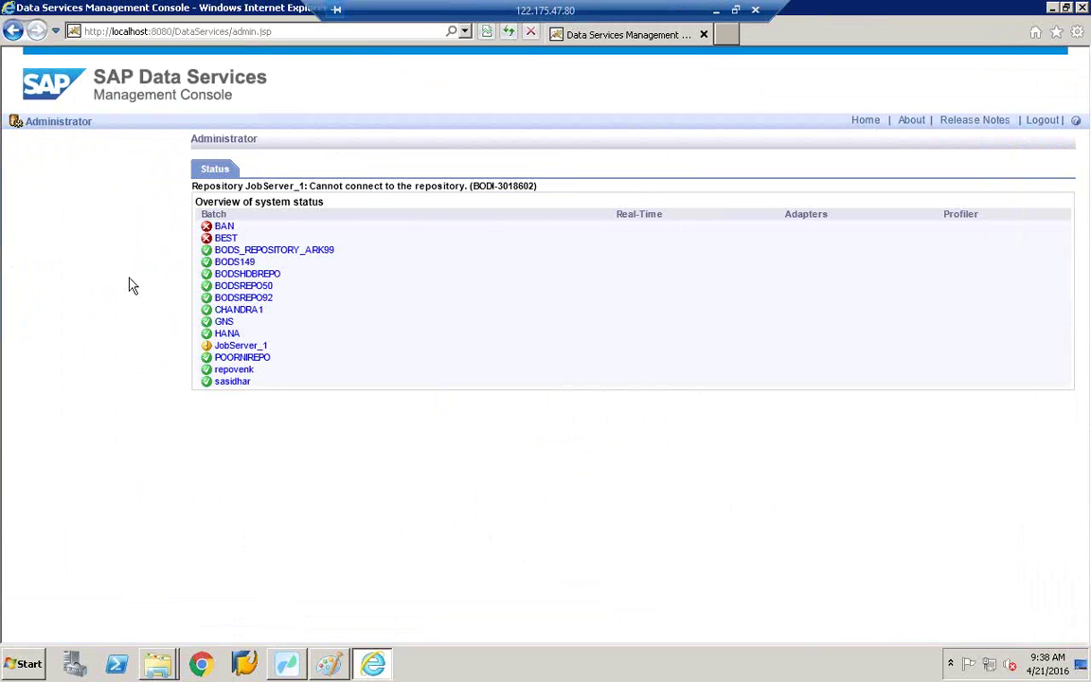
Step: Open the BEST repository's batch jobs and view New_Job89's trace log
left_click(226, 240)
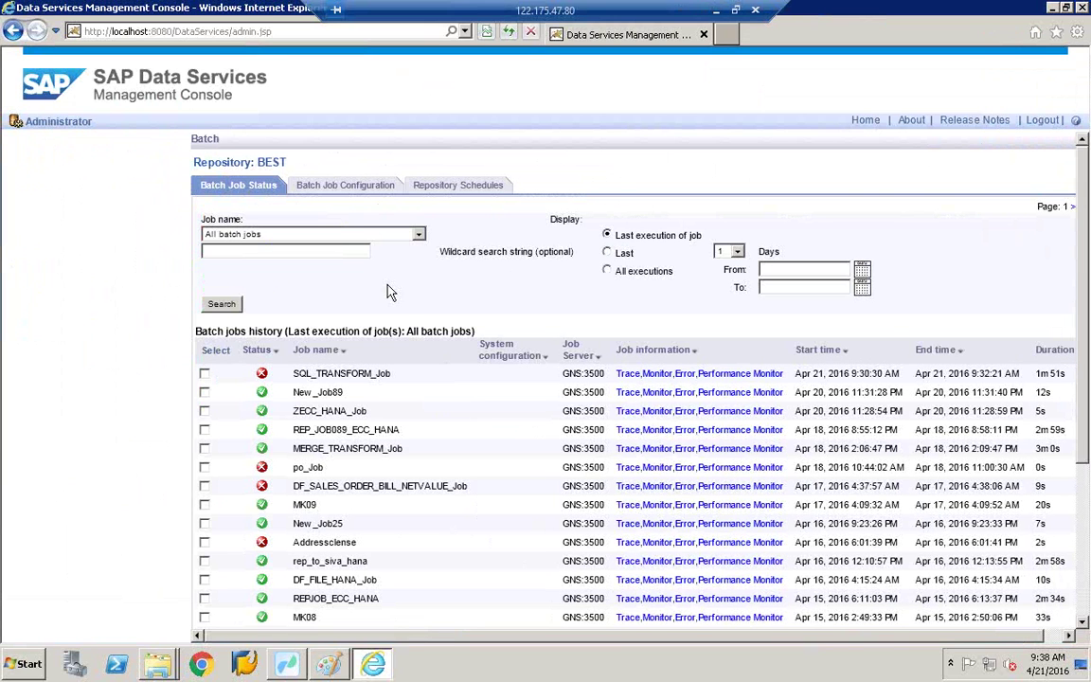
scroll(402, 299, "down", 5)
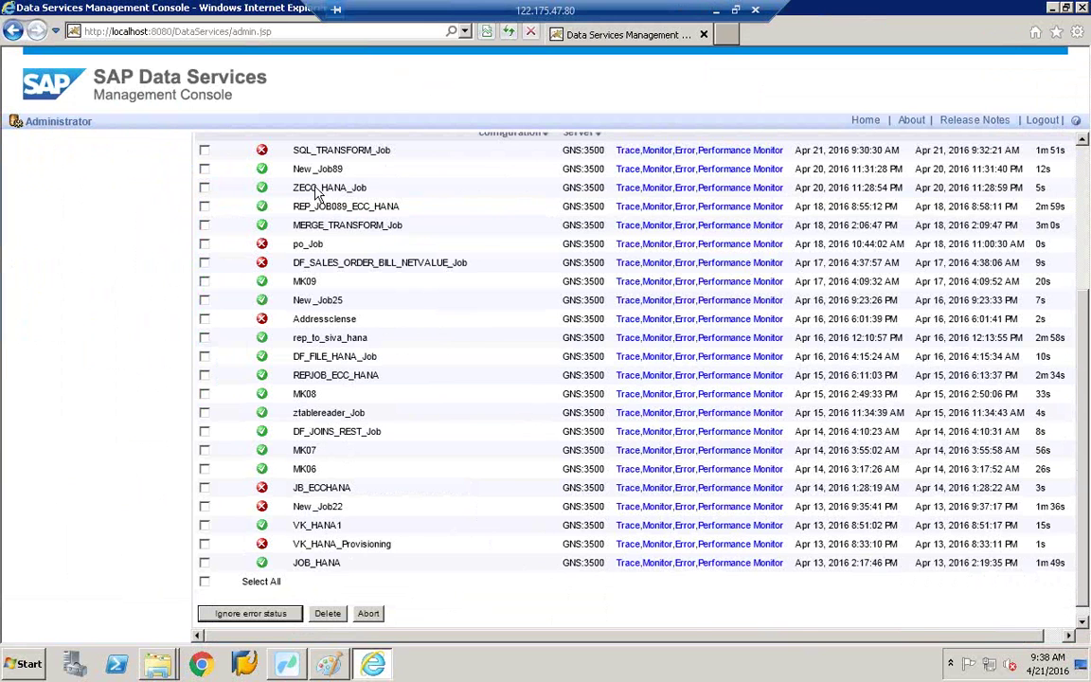
scroll(318, 194, "up", 2)
scroll(317, 194, "up", 4)
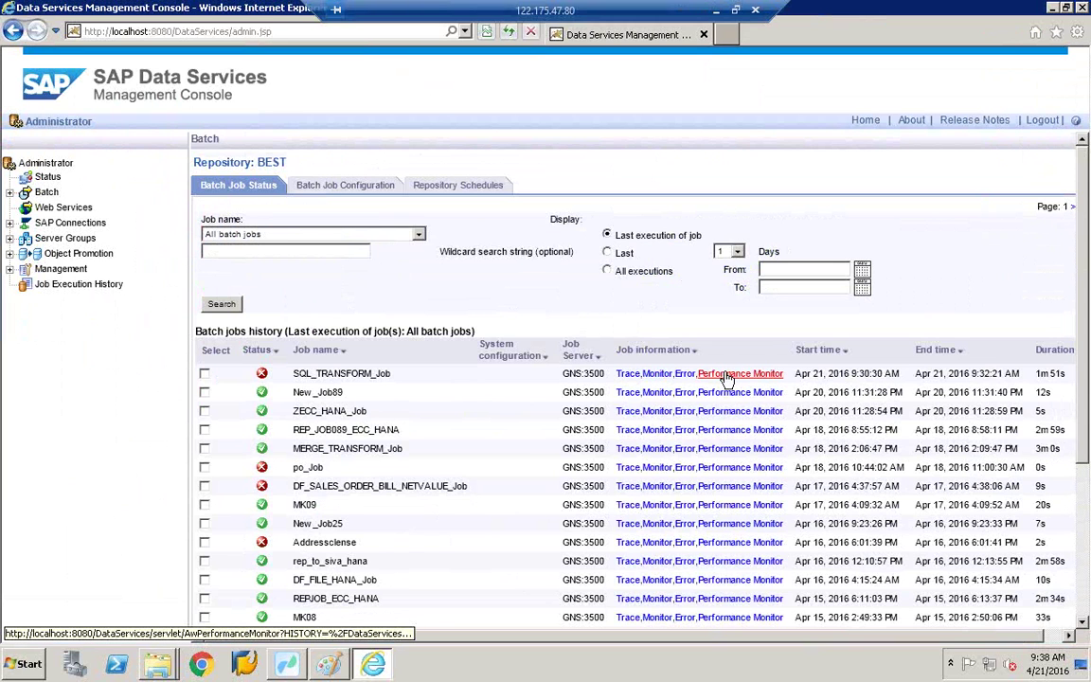
key("Tab")
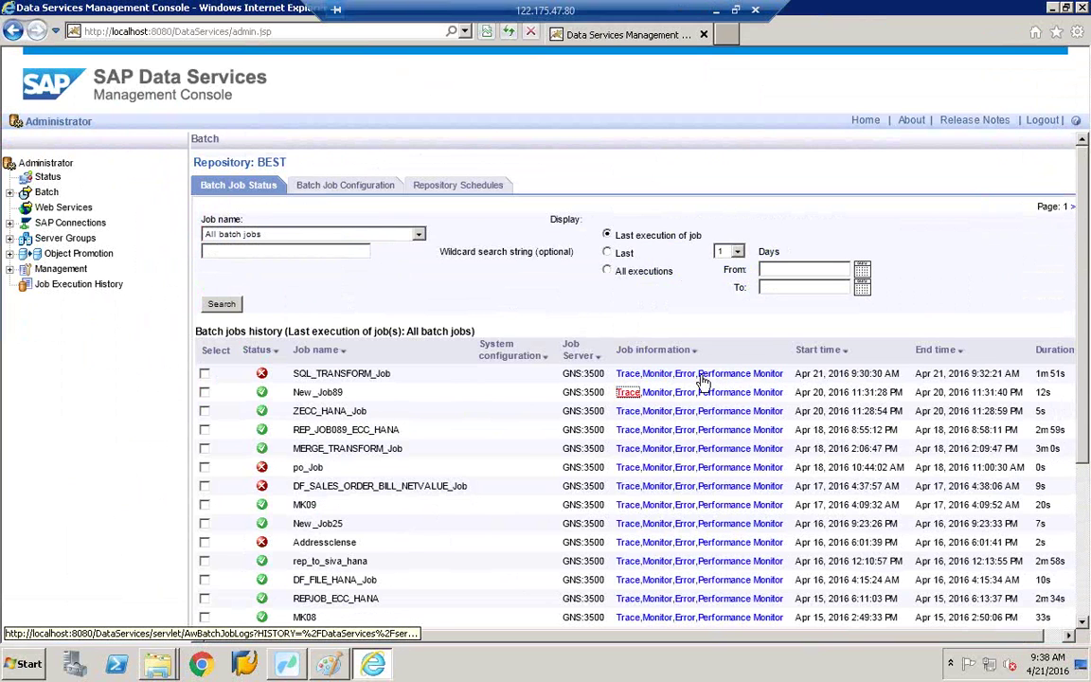
key("Return")
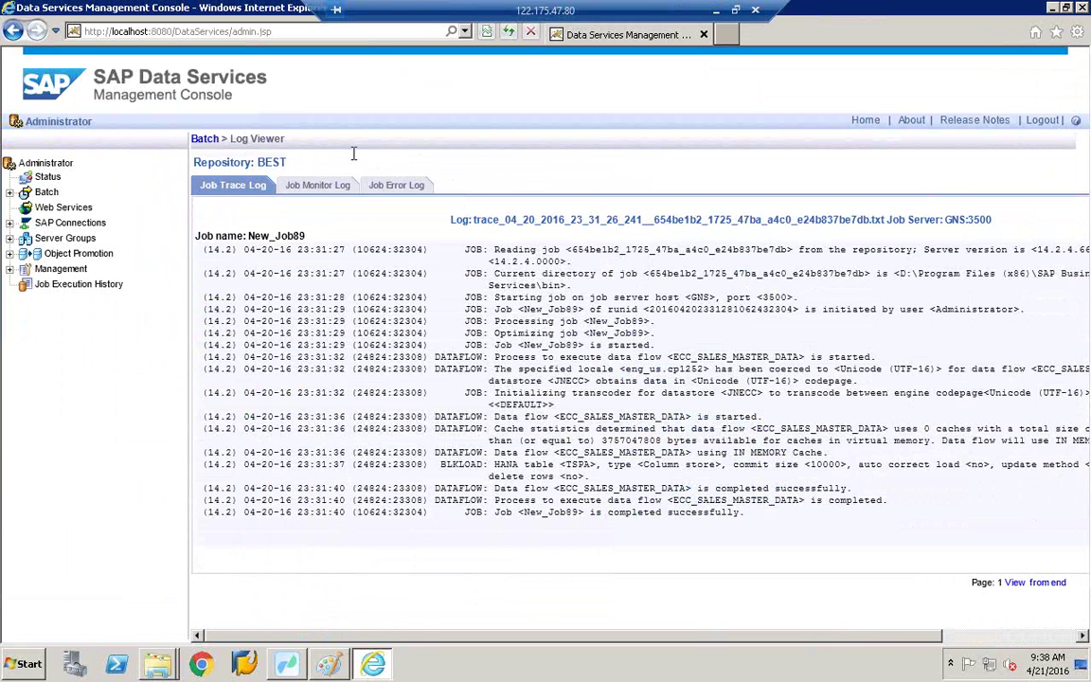
Step: View New_Job89's monitor and error logs, then go back to BEST's batch job status list
key("Tab")
key("Return")
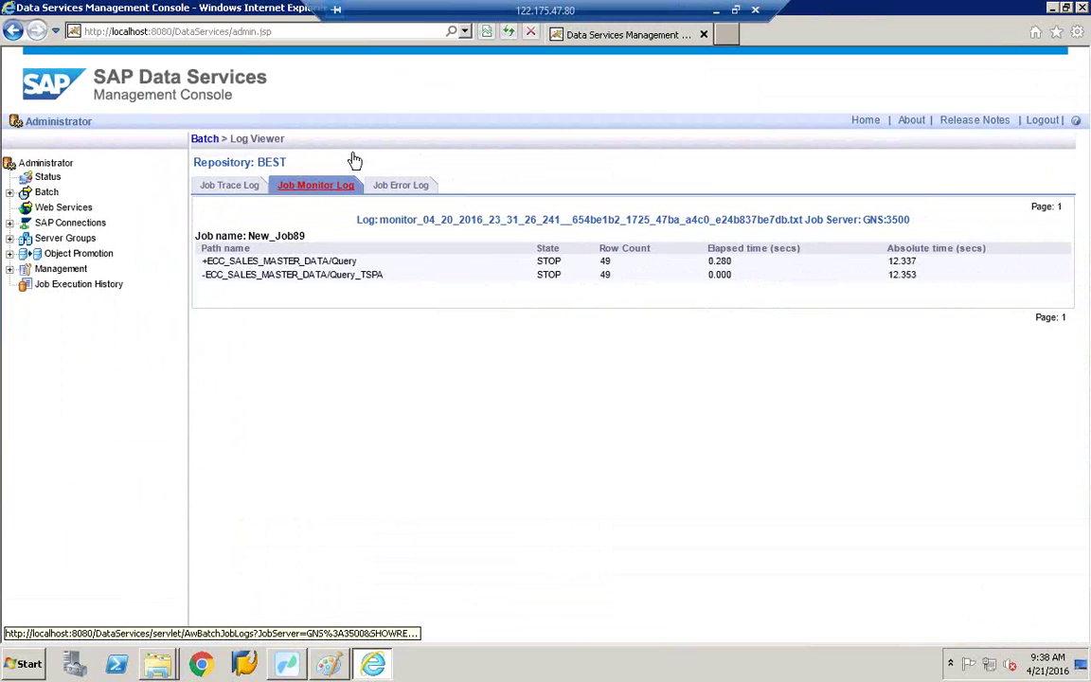
left_click(417, 187)
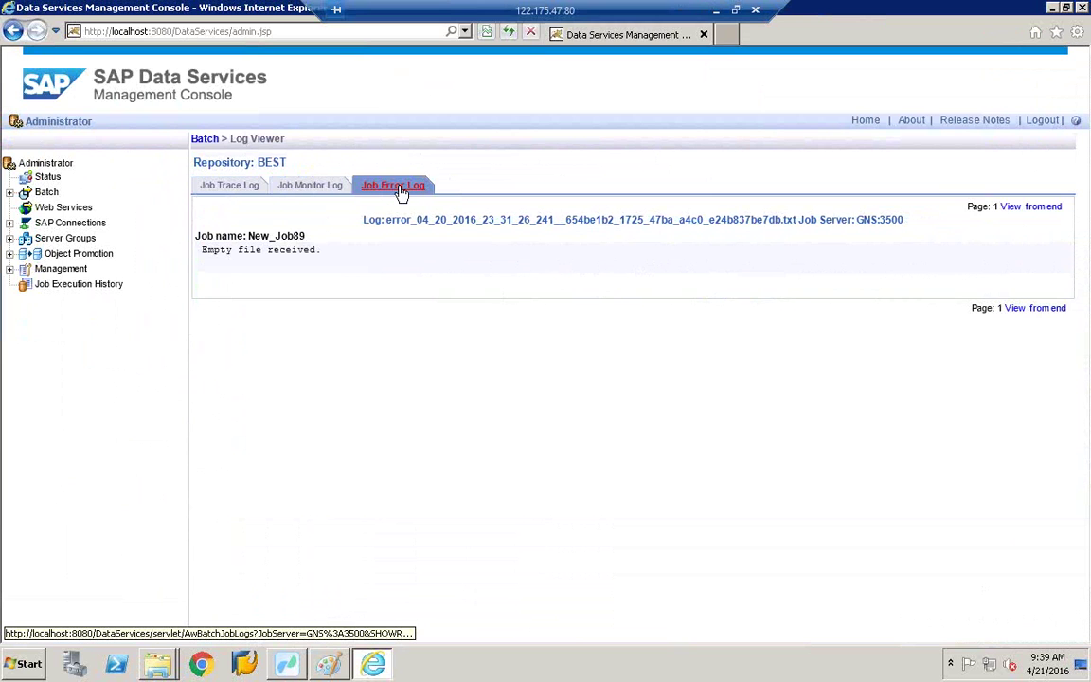
left_click(13, 32)
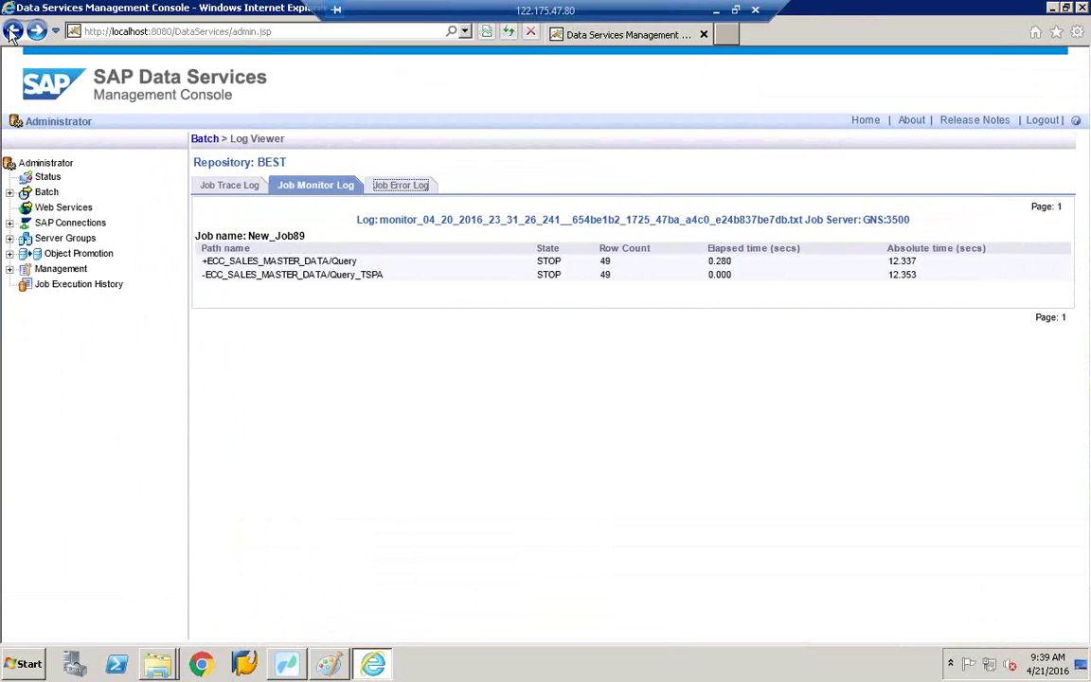
left_click(12, 31)
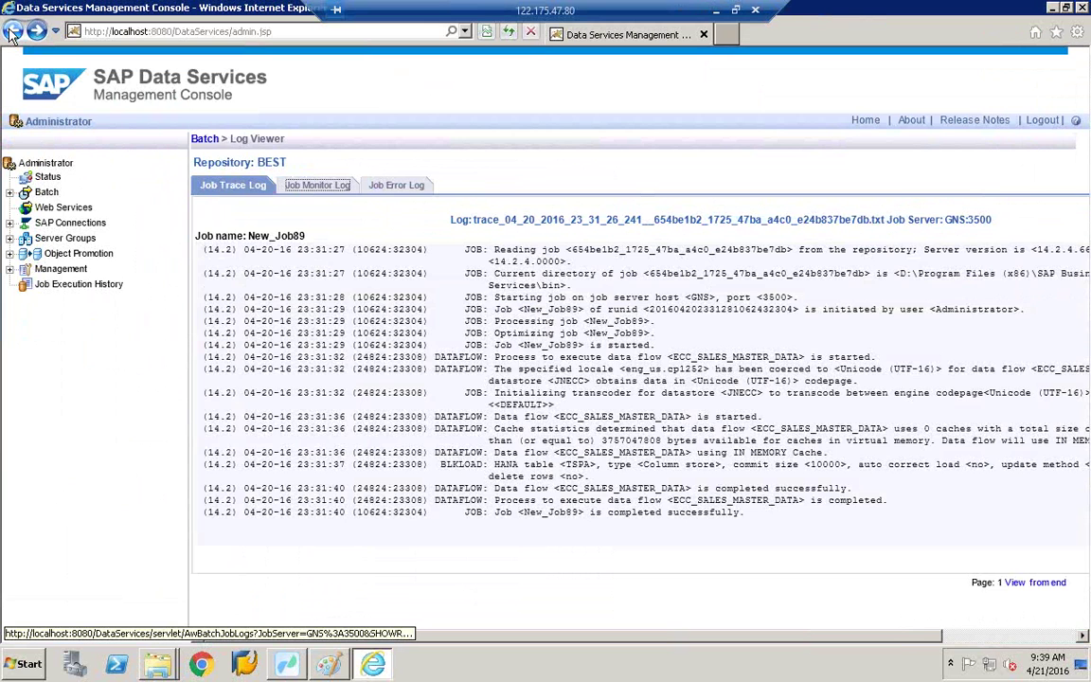
left_click(12, 31)
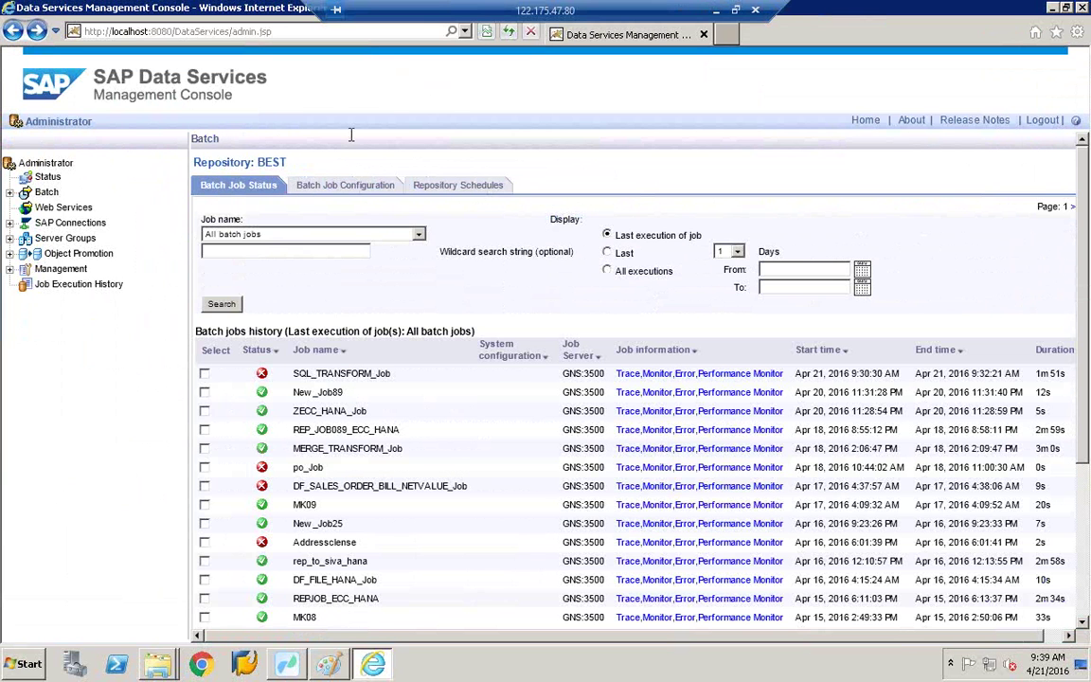
Step: On the Batch Job Configuration list, add a schedule for zrep_job_ecc_to_hana
left_click(352, 194)
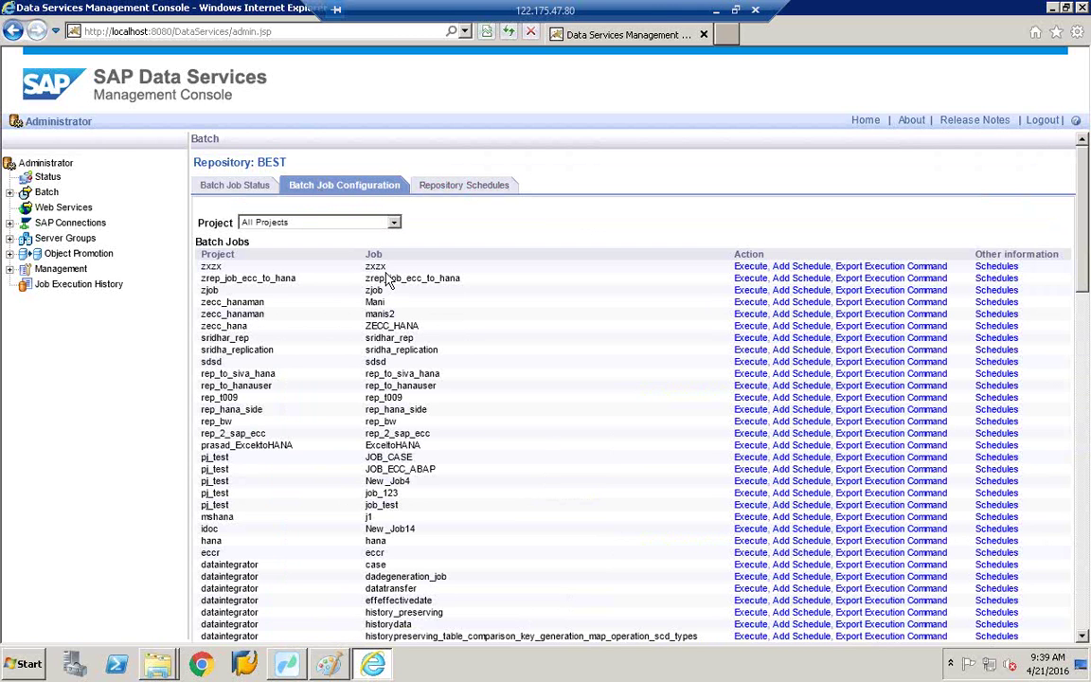
left_click(801, 278)
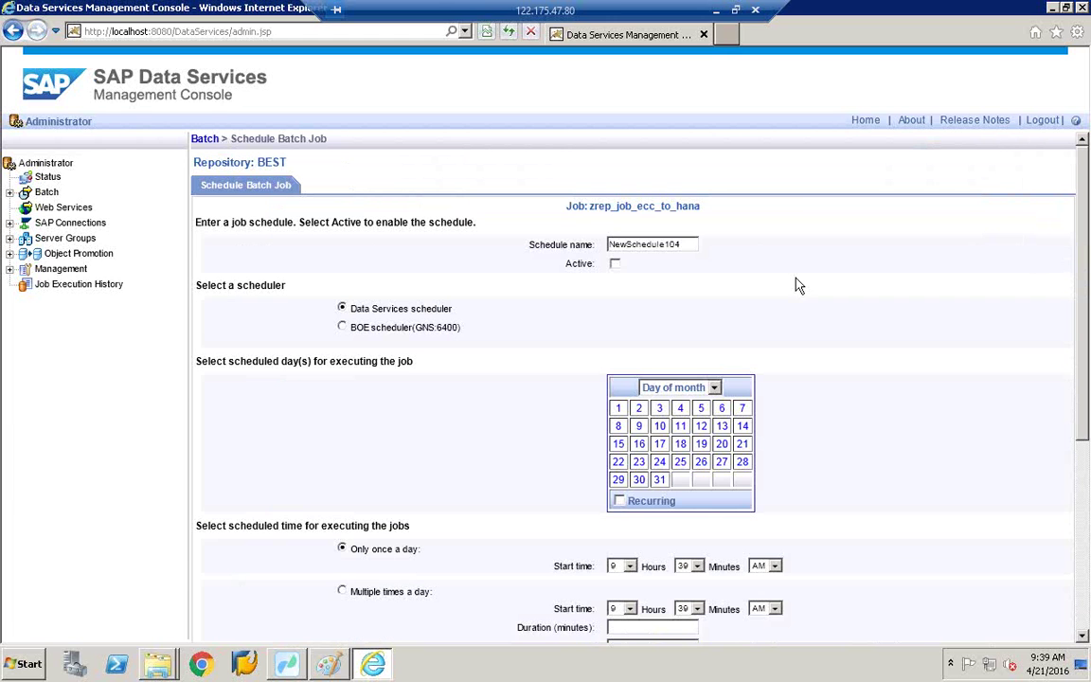
Step: Name the schedule 'saphanajobs', set it to run only once on day 11, and apply
left_click(684, 245)
key("BackSpace")
key("BackSpace")
key("BackSpace")
key("BackSpace")
key("BackSpace")
key("BackSpace")
key("BackSpace")
key("BackSpace")
key("BackSpace")
key("BackSpace")
key("BackSpace")
key("BackSpace")
key("BackSpace")
key("BackSpace")
type("saphanajobs")
scroll(451, 313, "down", 1)
scroll(451, 313, "down", 2)
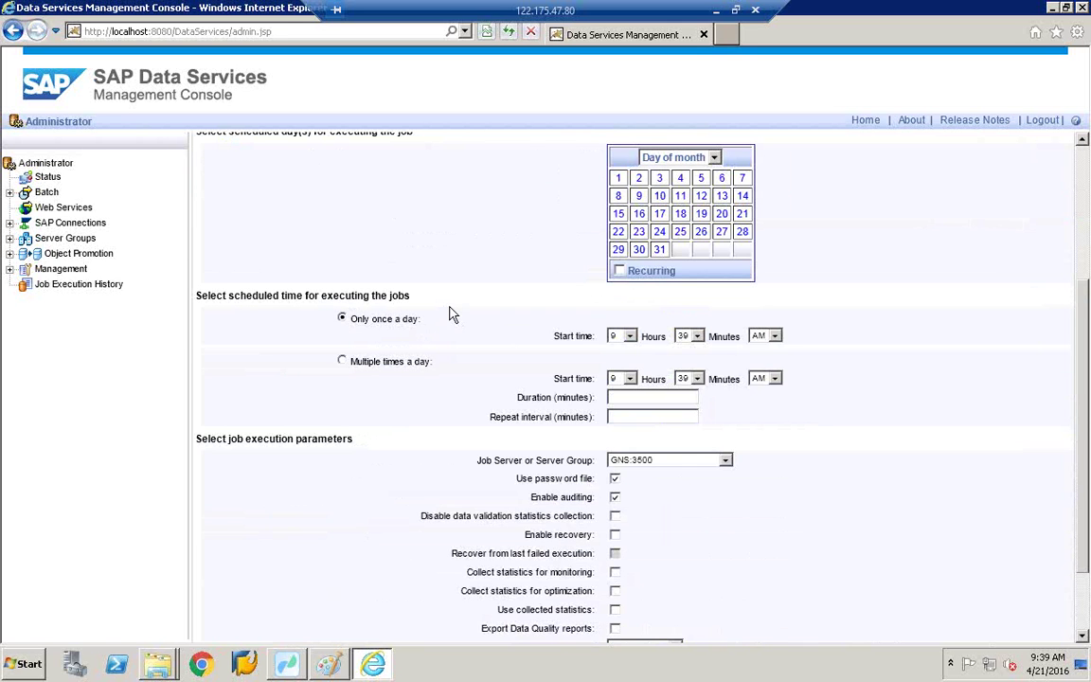
left_click(681, 196)
left_click(340, 318)
scroll(431, 366, "down", 2)
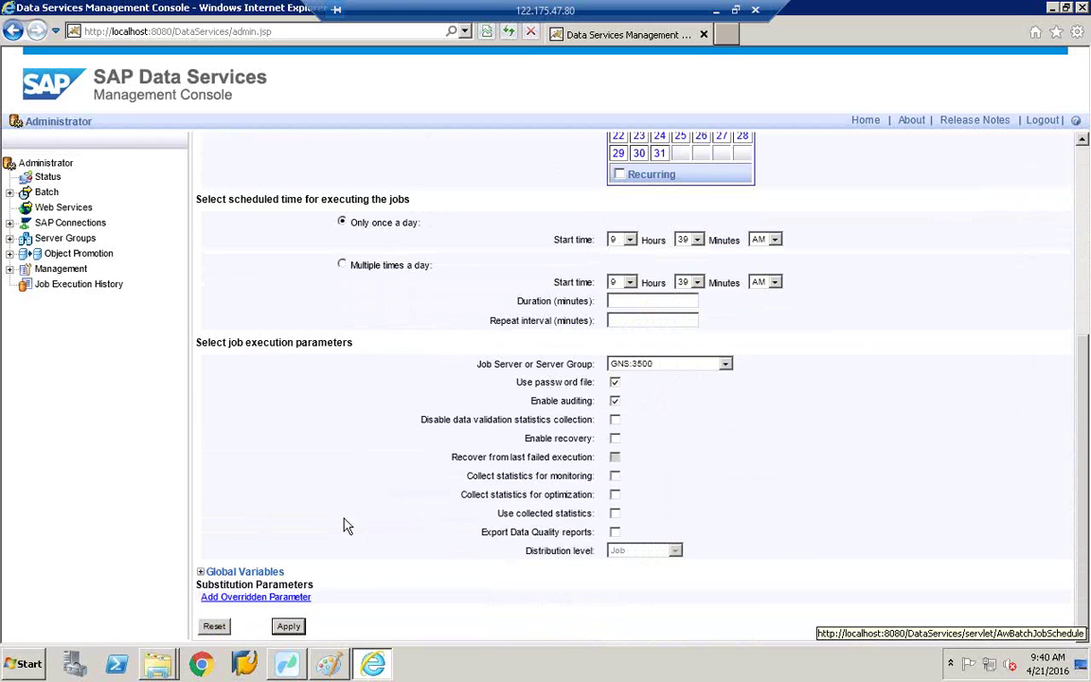
scroll(417, 301, "up", 5)
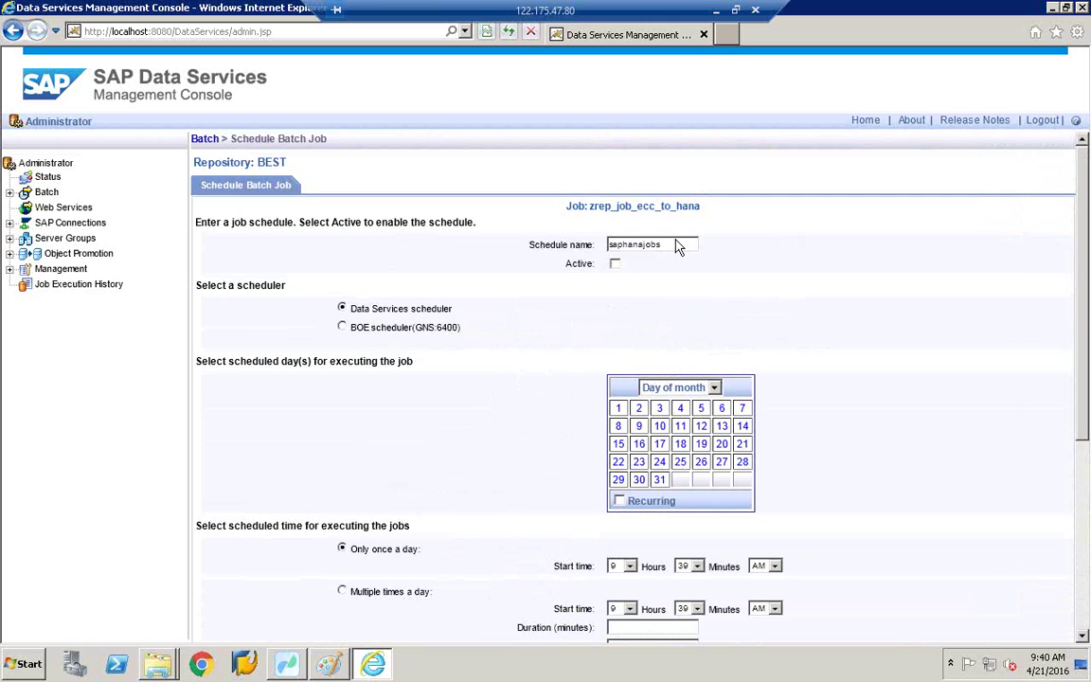
scroll(536, 309, "down", 3)
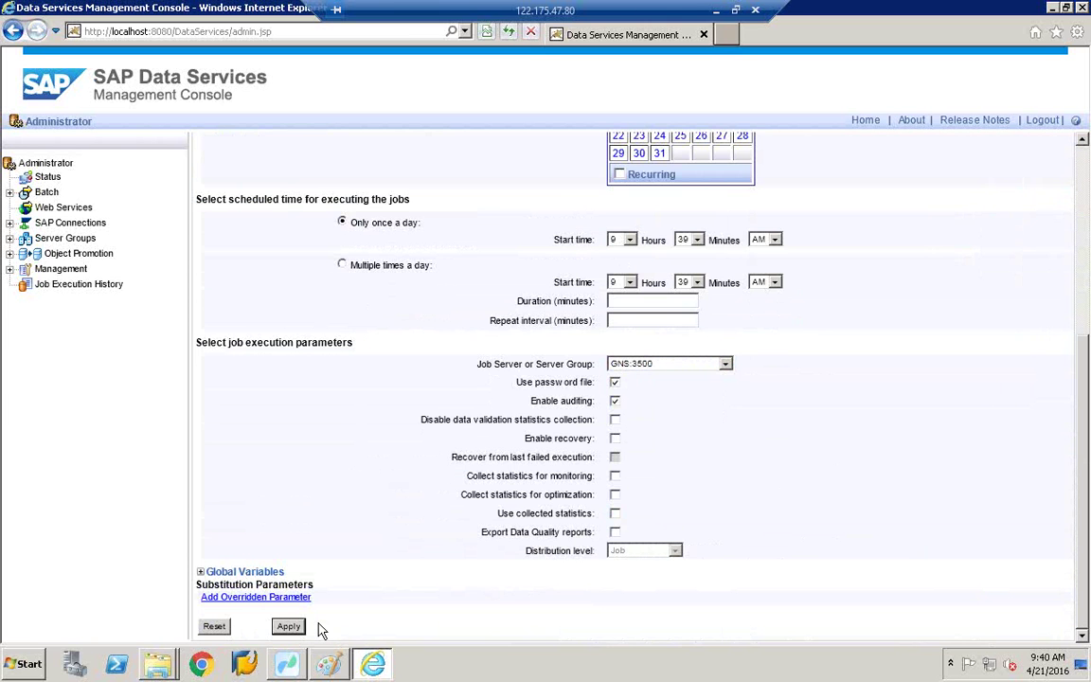
left_click(288, 628)
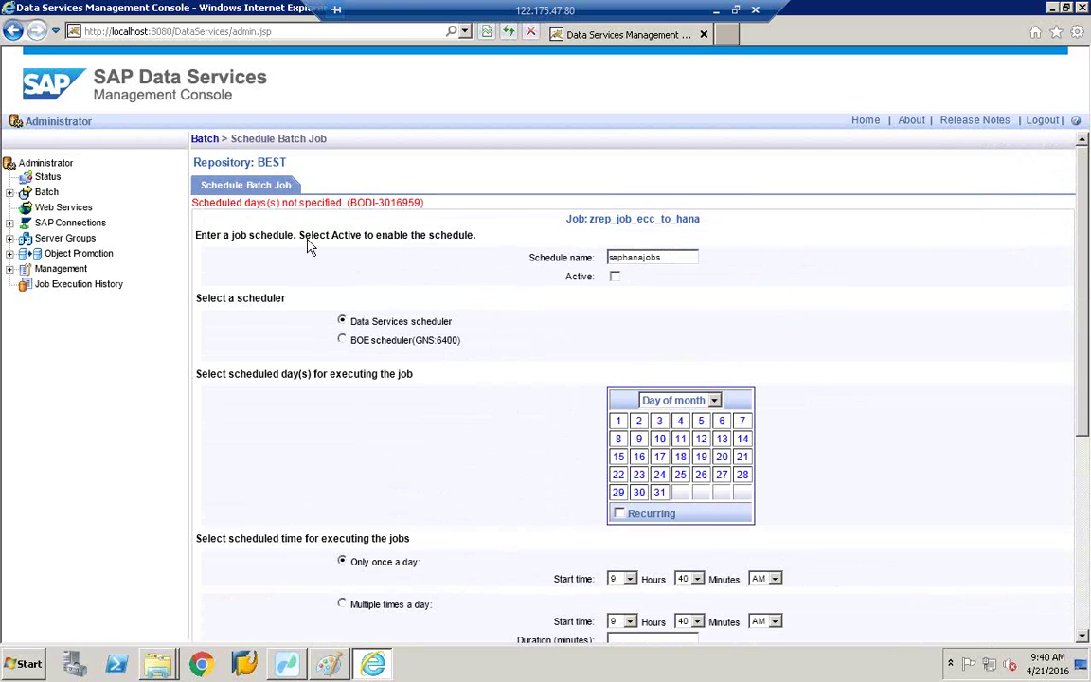
Step: Change the day-of-month run day to 23 and save the schedule
scroll(412, 294, "down", 3)
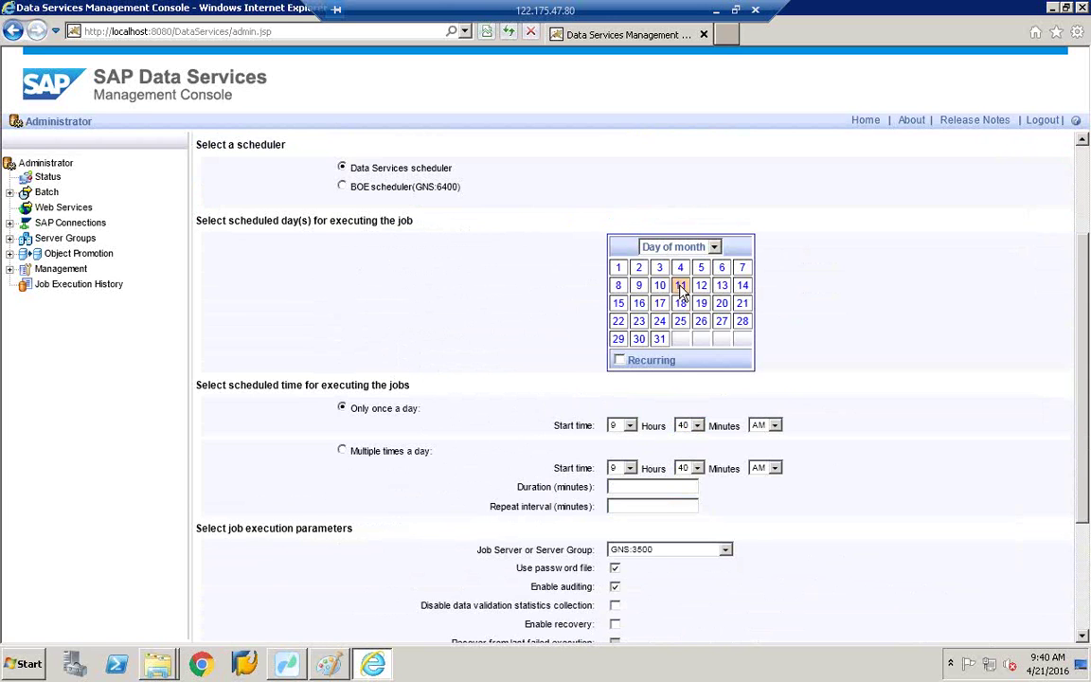
left_click(715, 248)
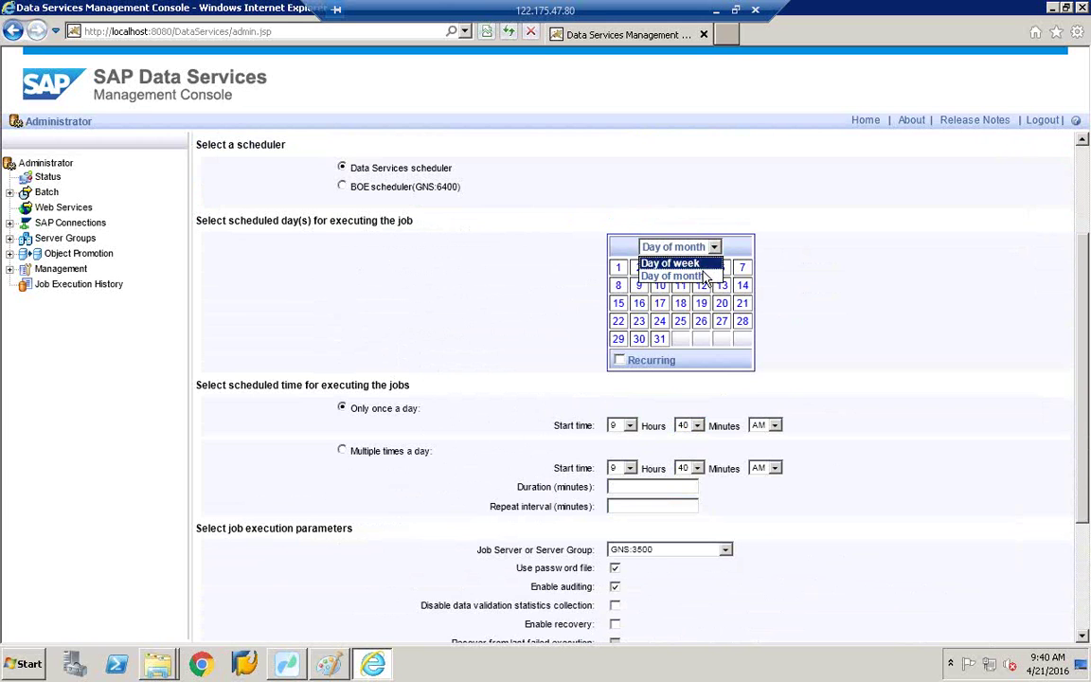
left_click(704, 275)
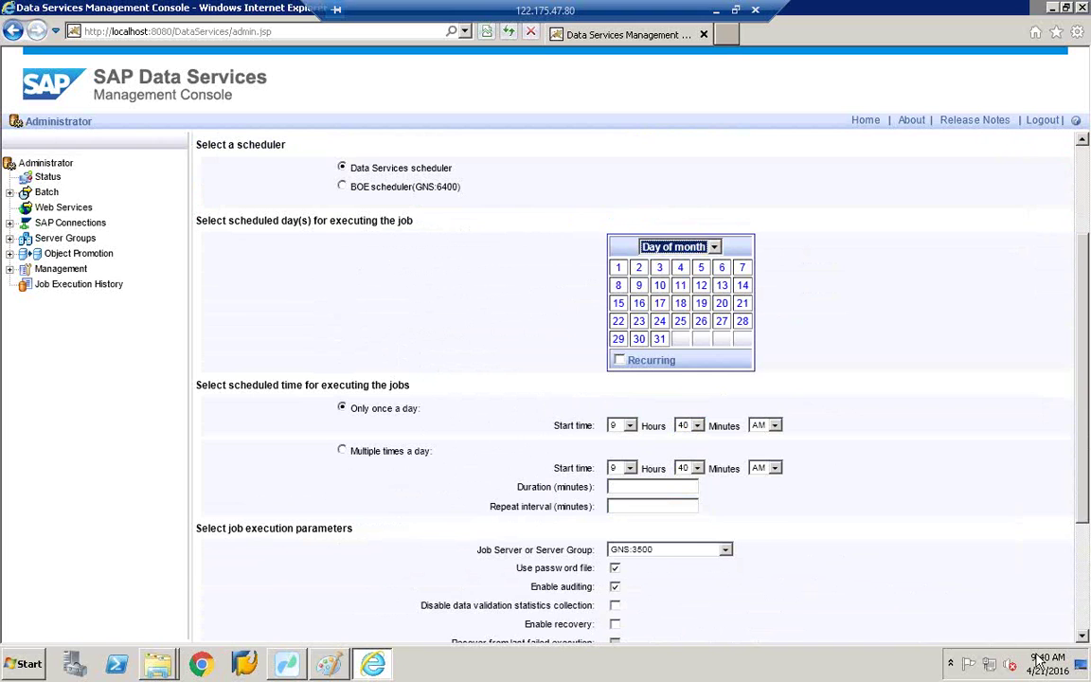
left_click(1067, 663)
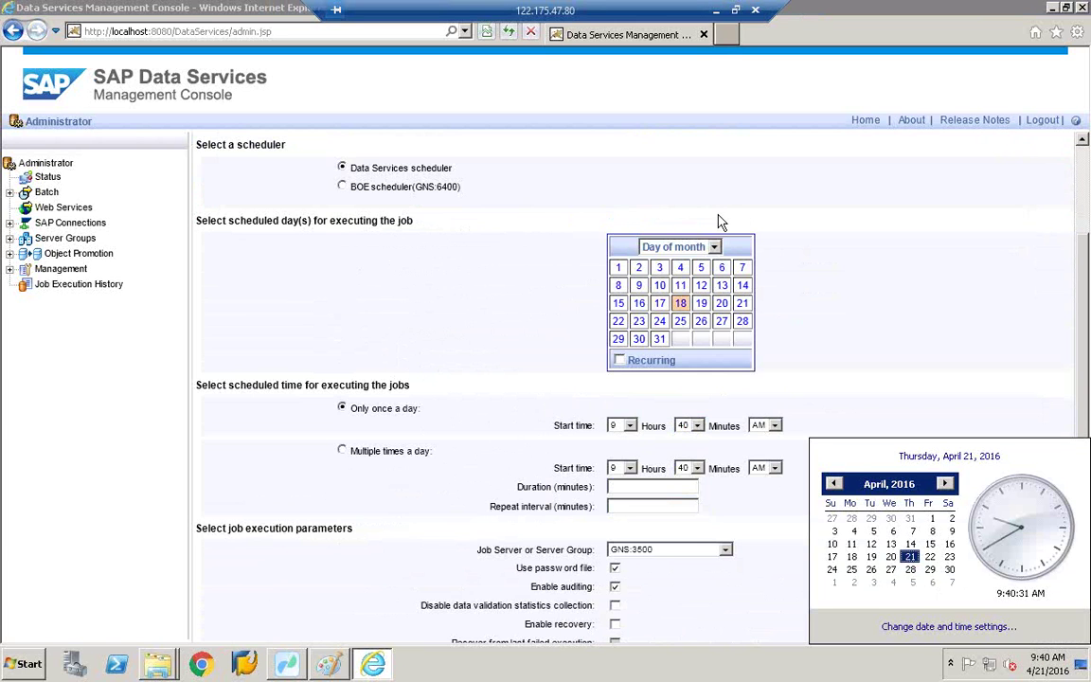
left_click(641, 320)
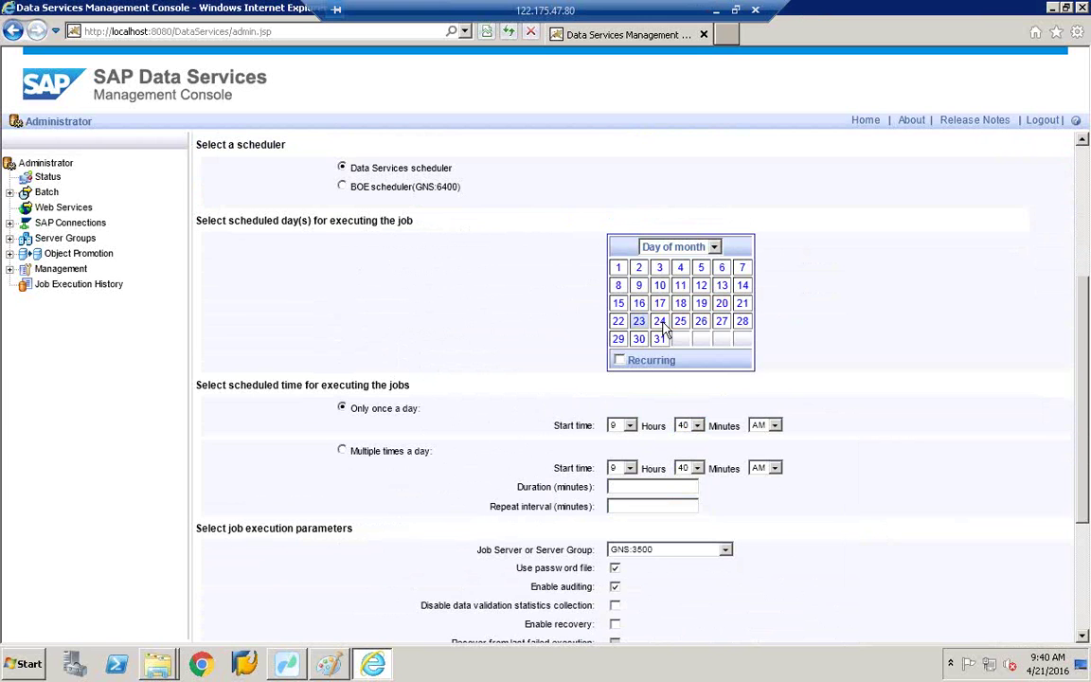
scroll(666, 326, "down", 3)
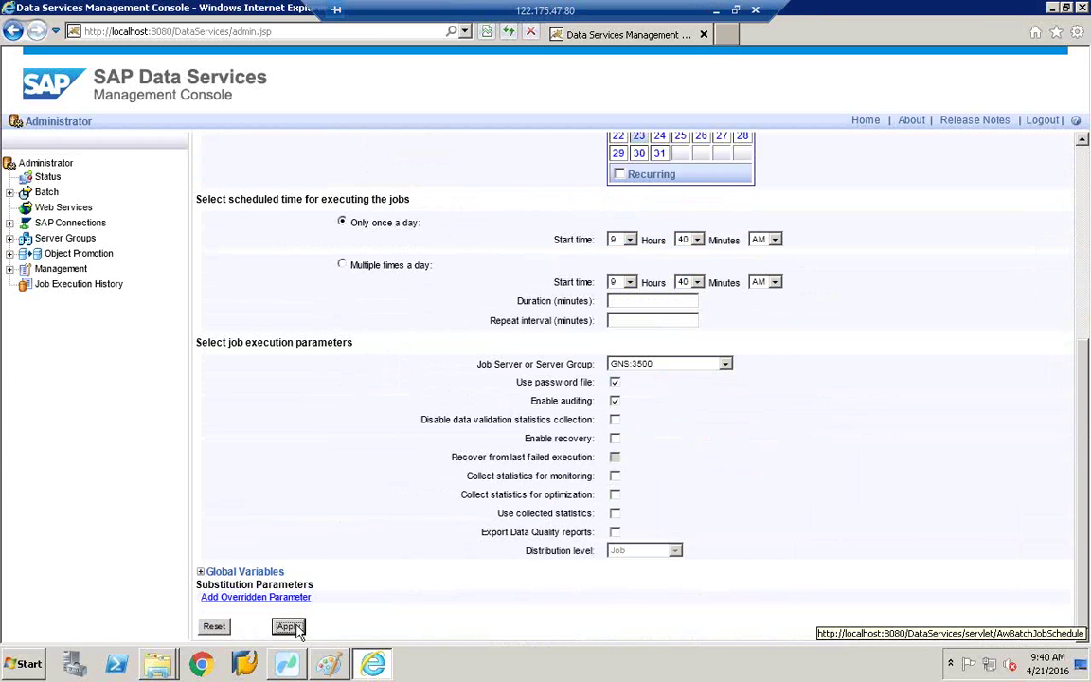
left_click(288, 627)
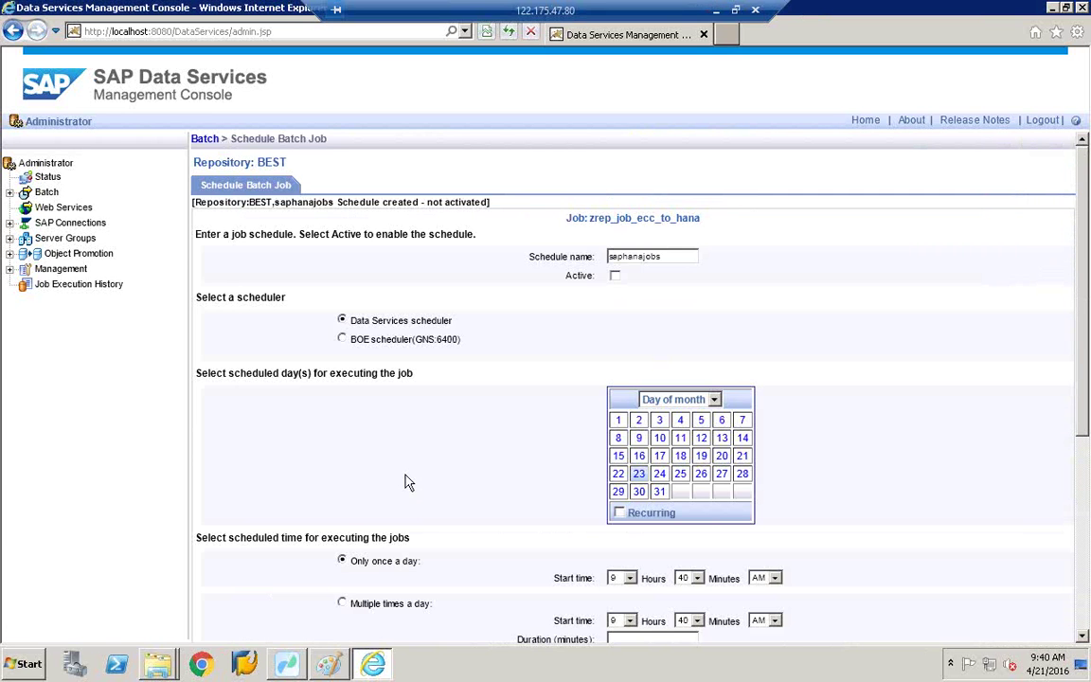
scroll(409, 483, "down", 1)
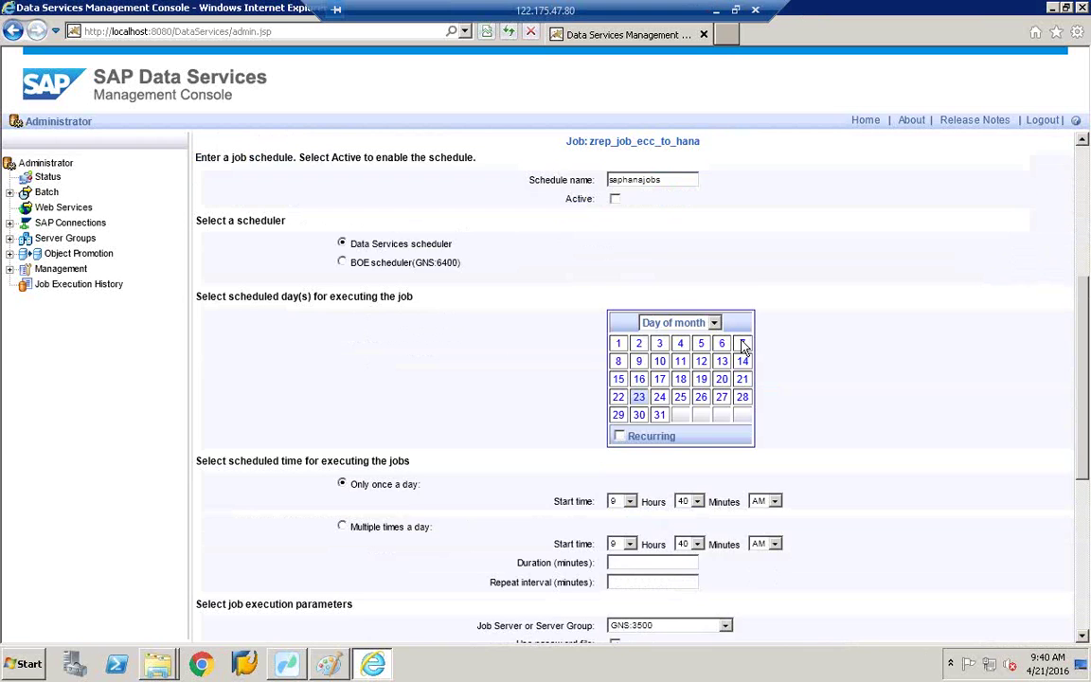
scroll(678, 251, "down", 2)
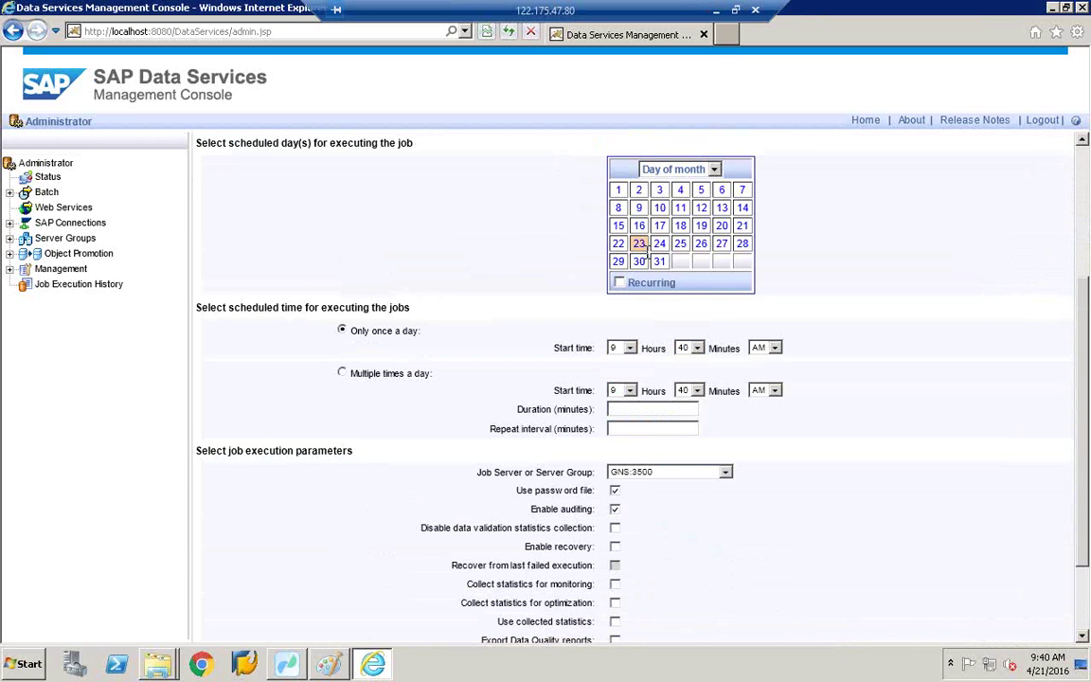
scroll(647, 258, "up", 3)
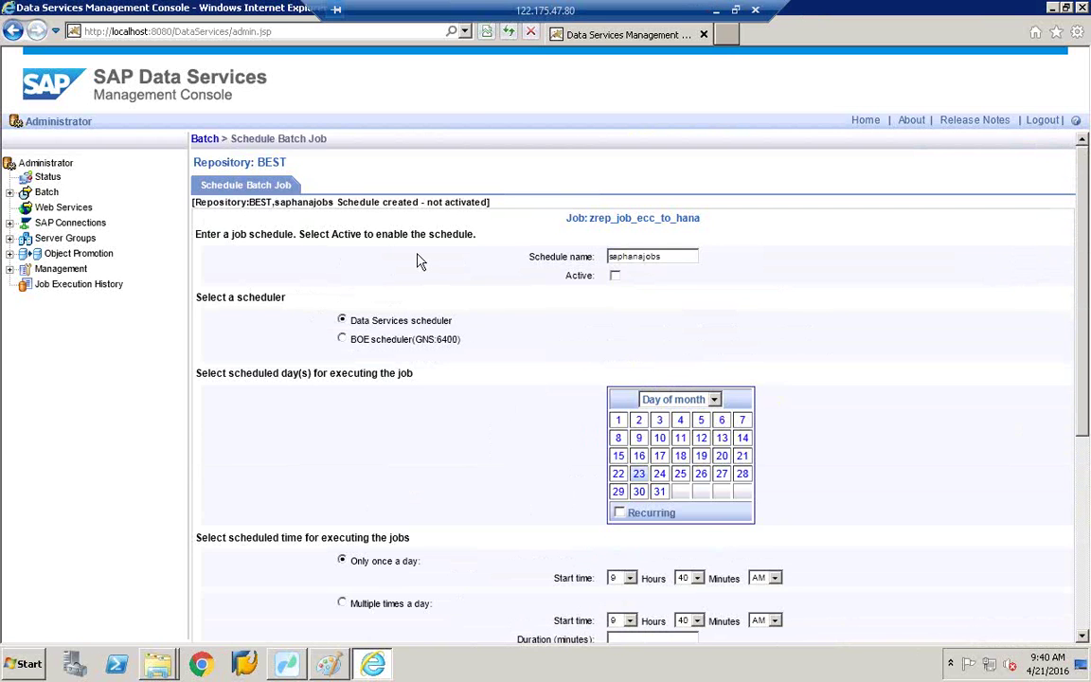
Step: Navigate back past the expired page to BEST's Batch Job Configuration list
left_click(49, 164)
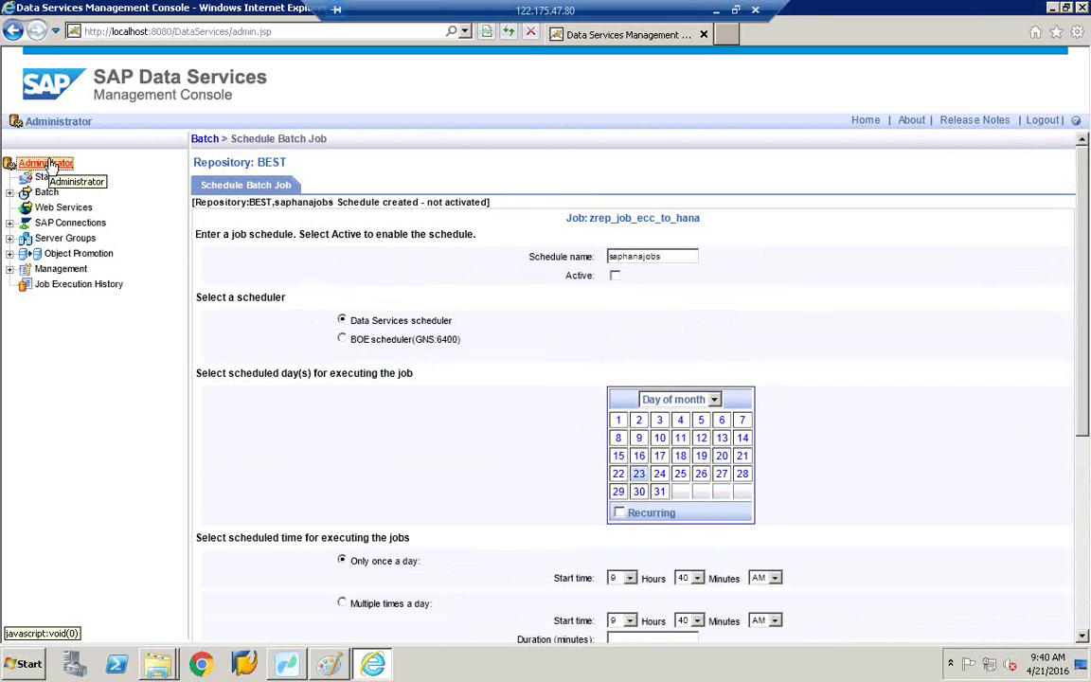
left_click(12, 38)
left_click(690, 212)
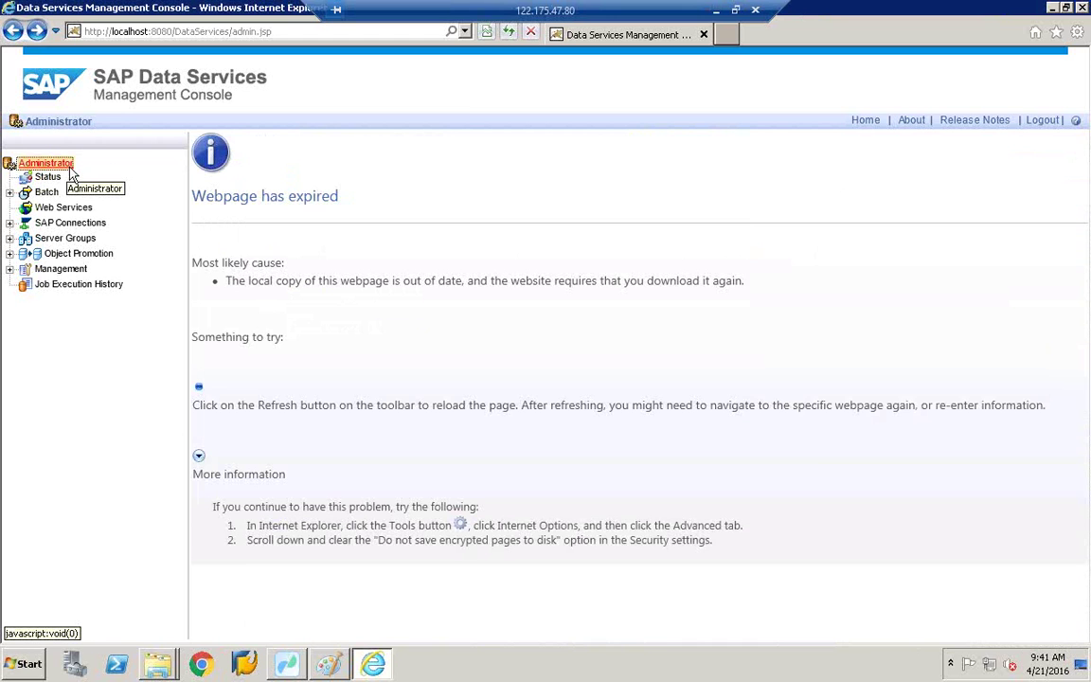
left_click(13, 32)
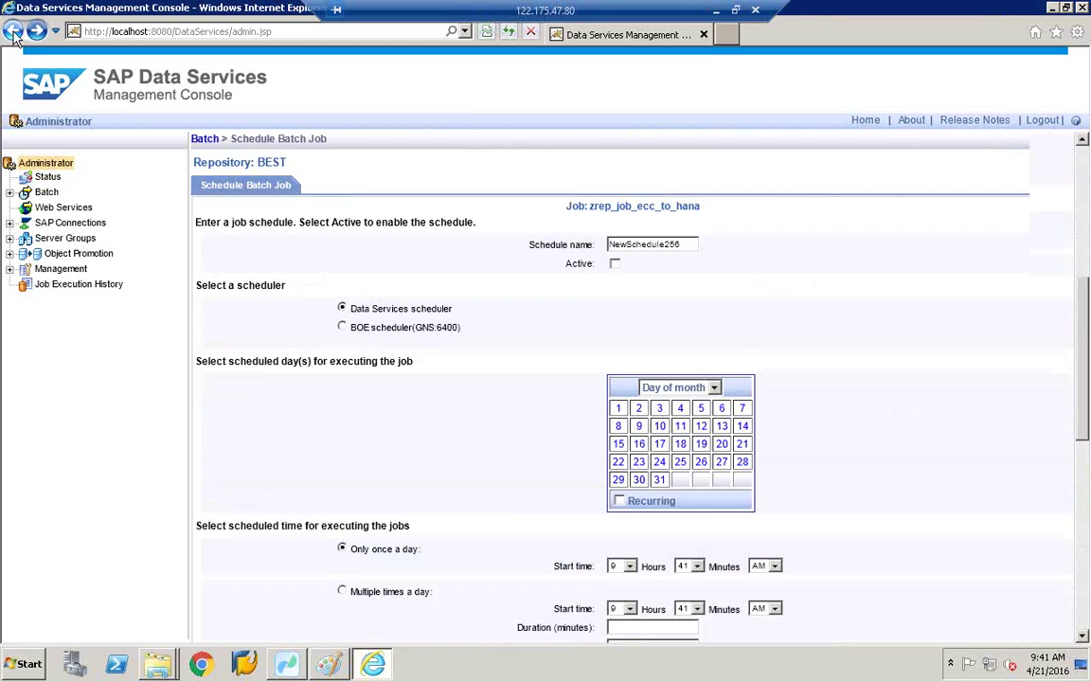
left_click(13, 32)
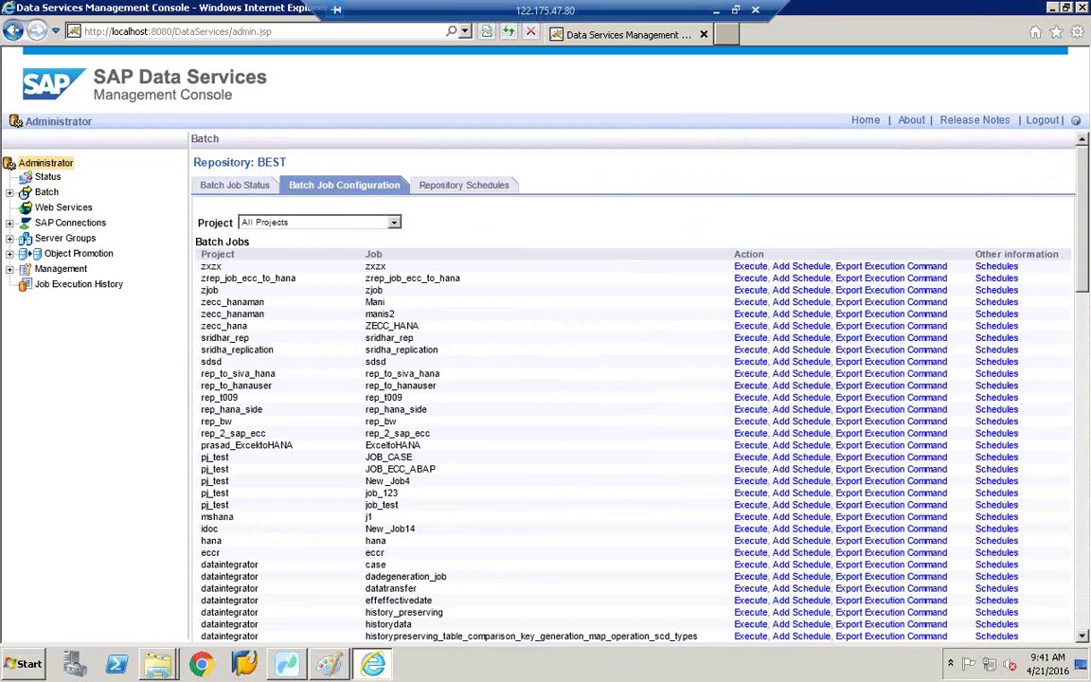
Step: Open Repository Schedules, inspect the zcopa_data schedule's settings, and return to the list
left_click(456, 197)
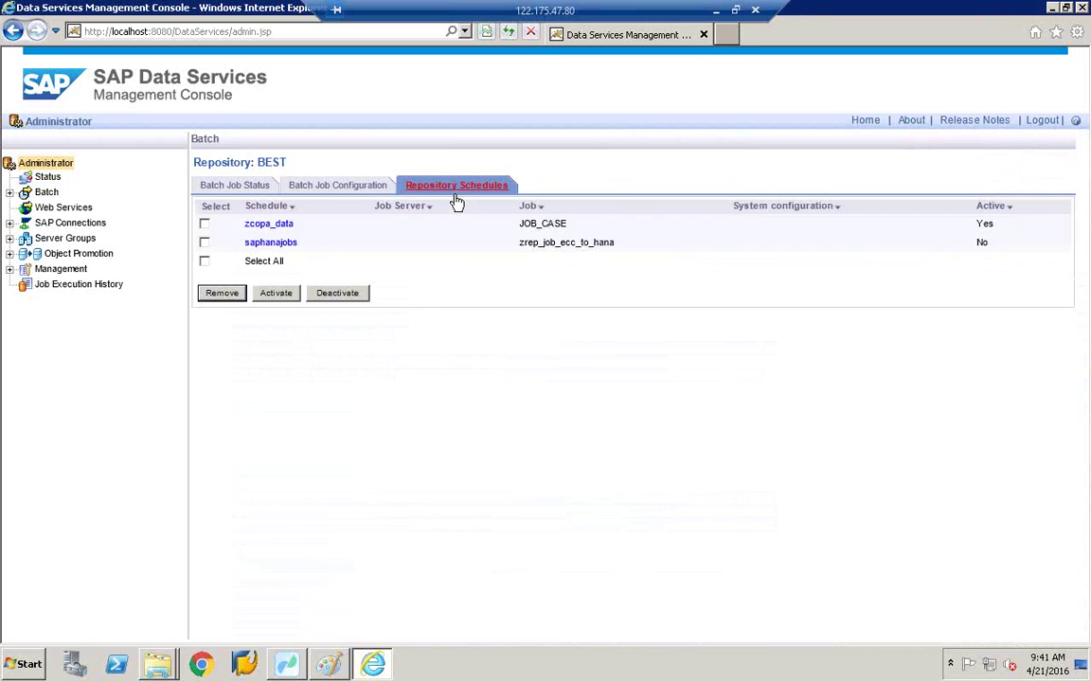
left_click(260, 227)
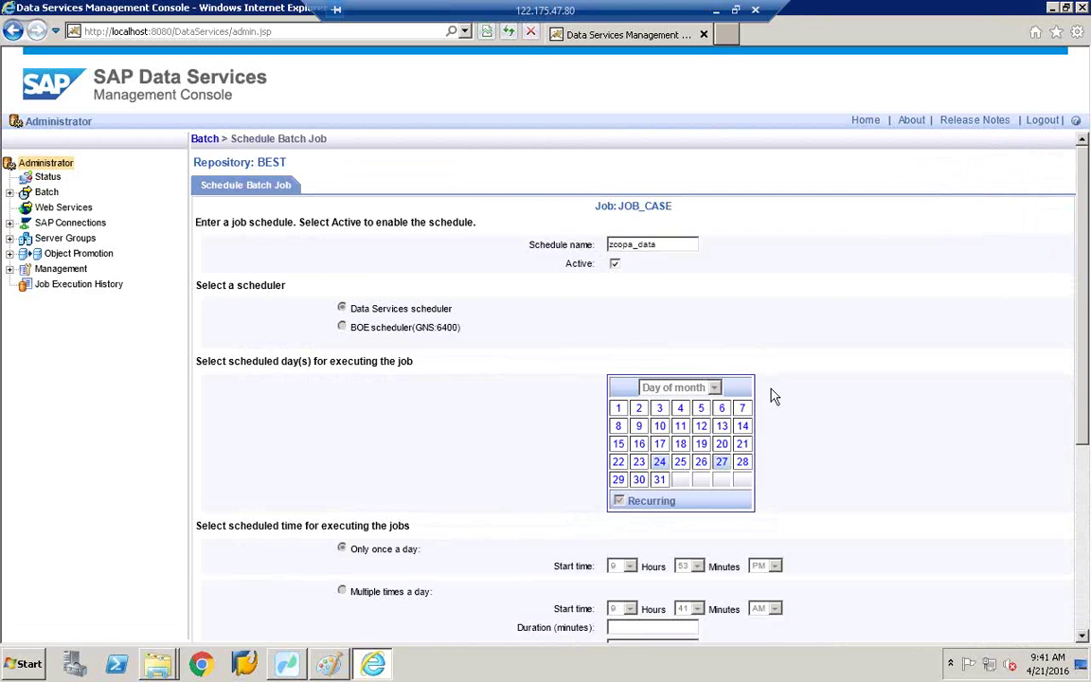
scroll(773, 396, "down", 3)
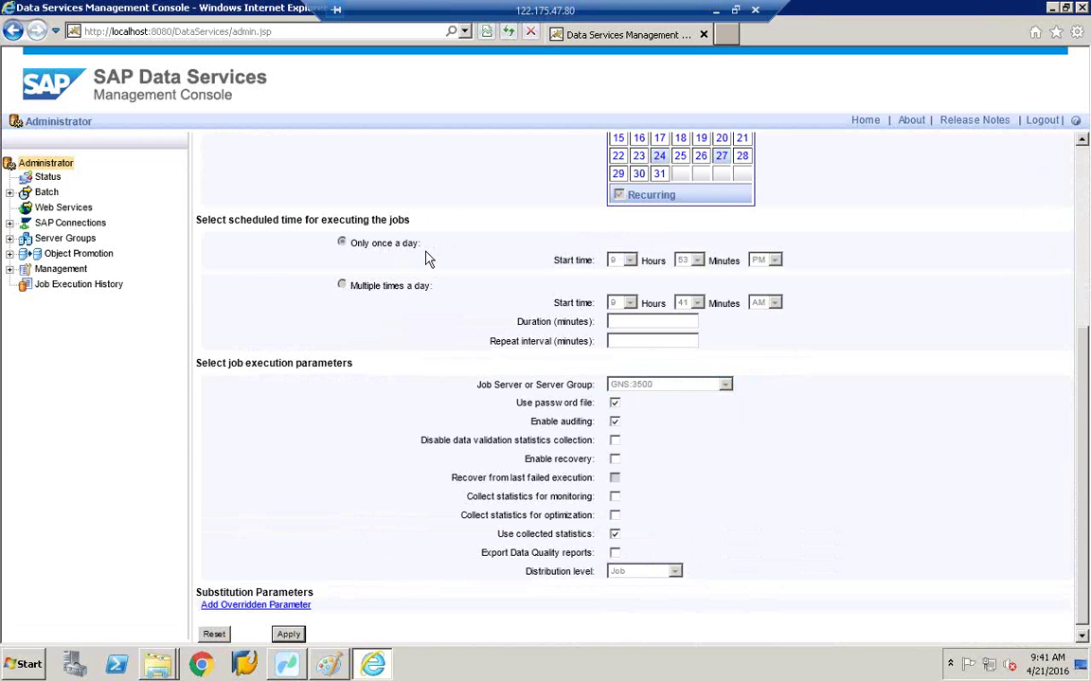
scroll(426, 257, "down", 1)
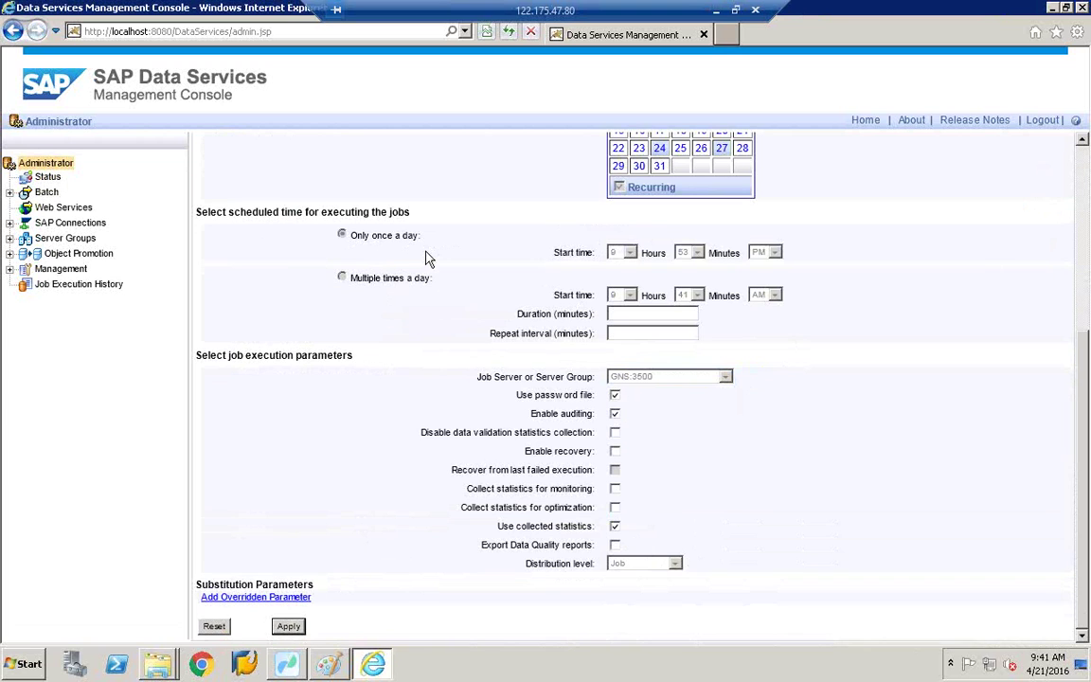
left_click(14, 31)
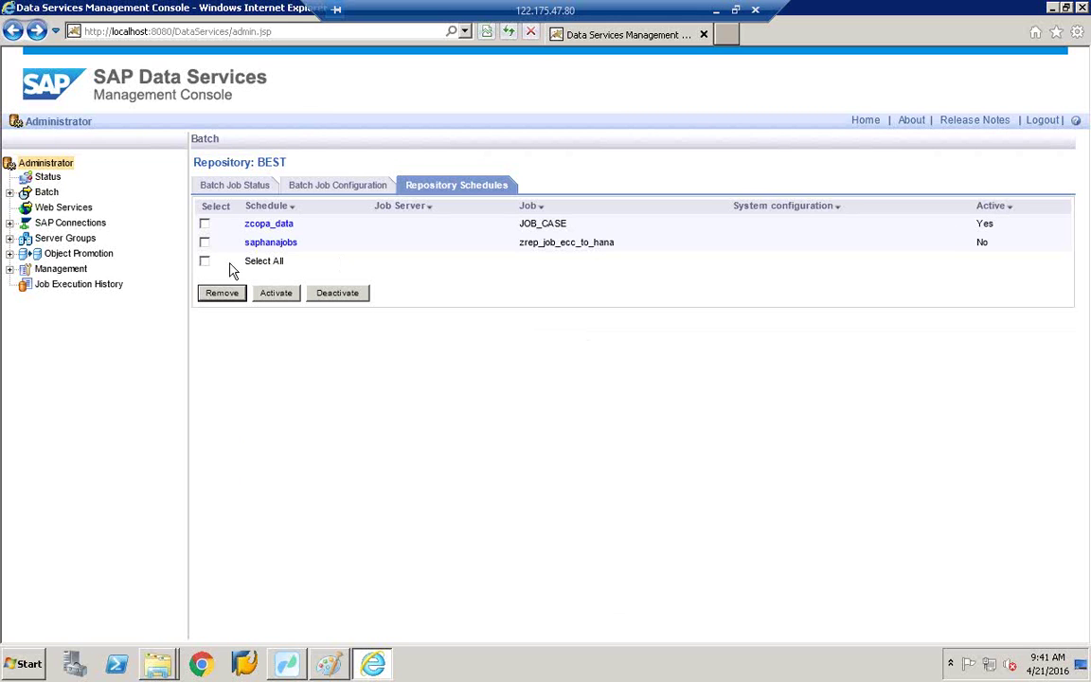
Step: Remove the saphanajobs schedule, deactivate and reactivate zcopa_data, and open its details
left_click(206, 243)
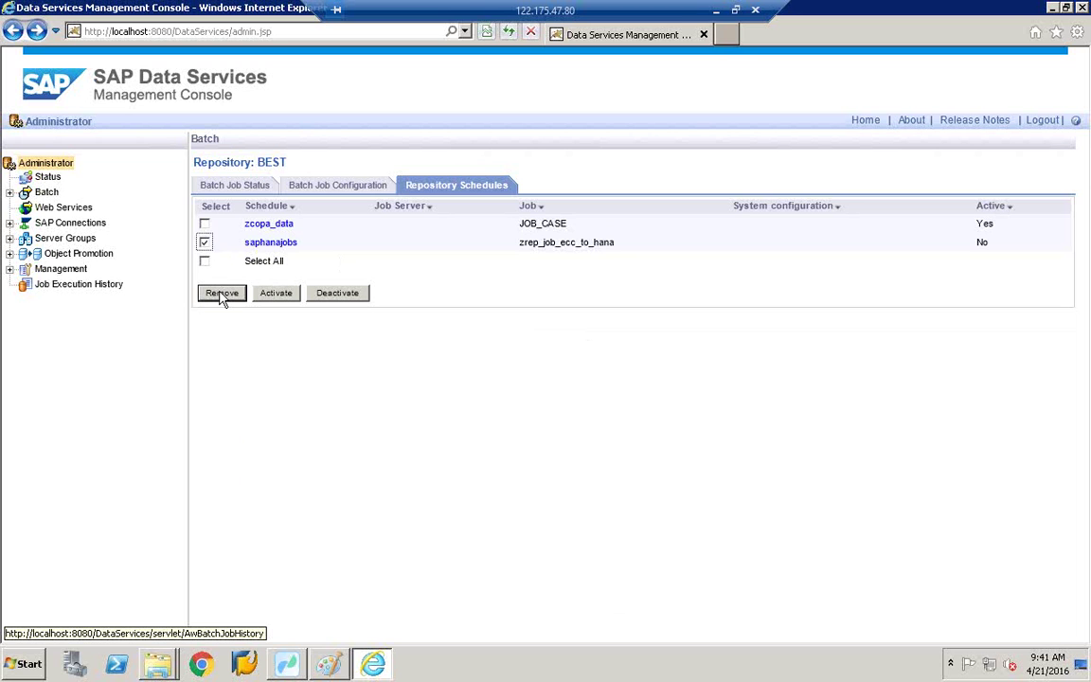
left_click(223, 296)
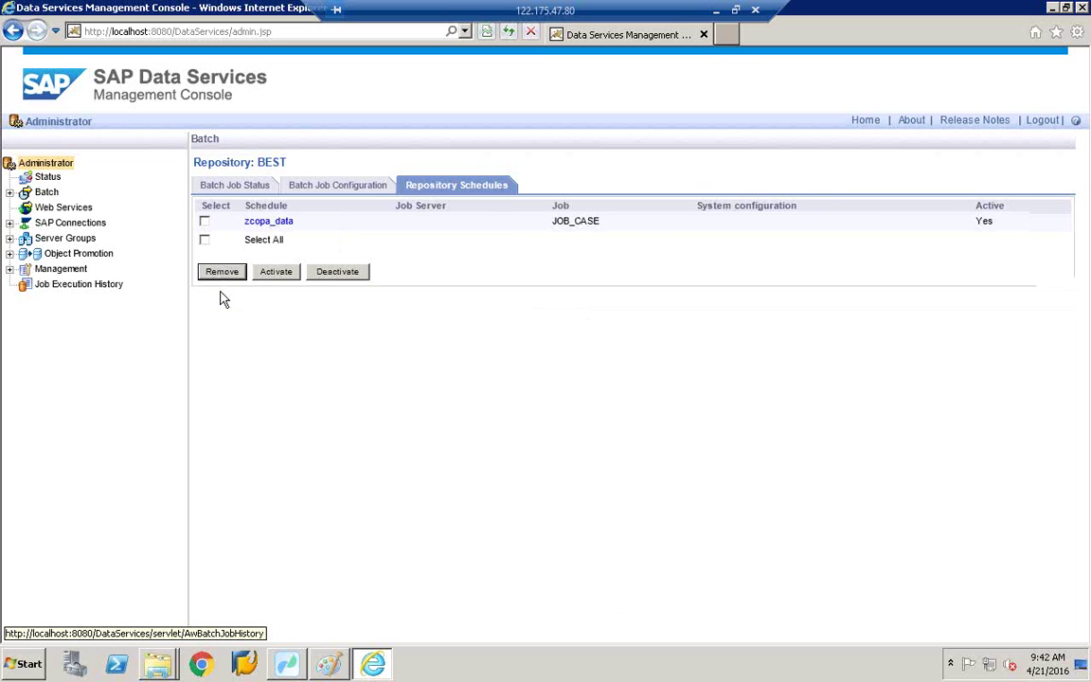
left_click(204, 225)
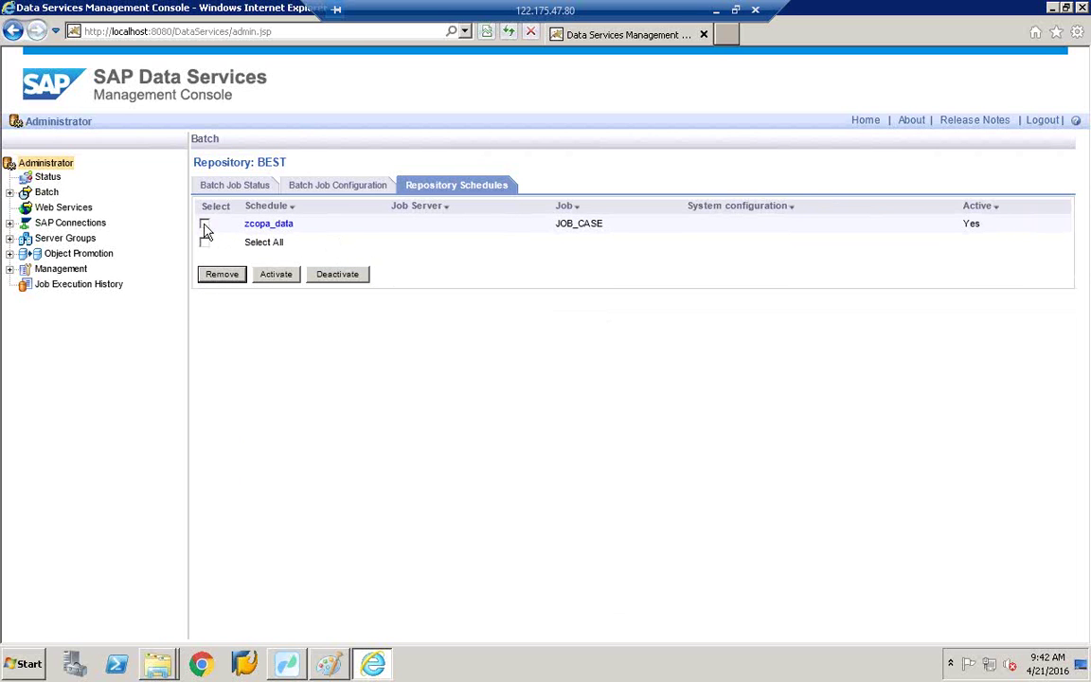
left_click(348, 276)
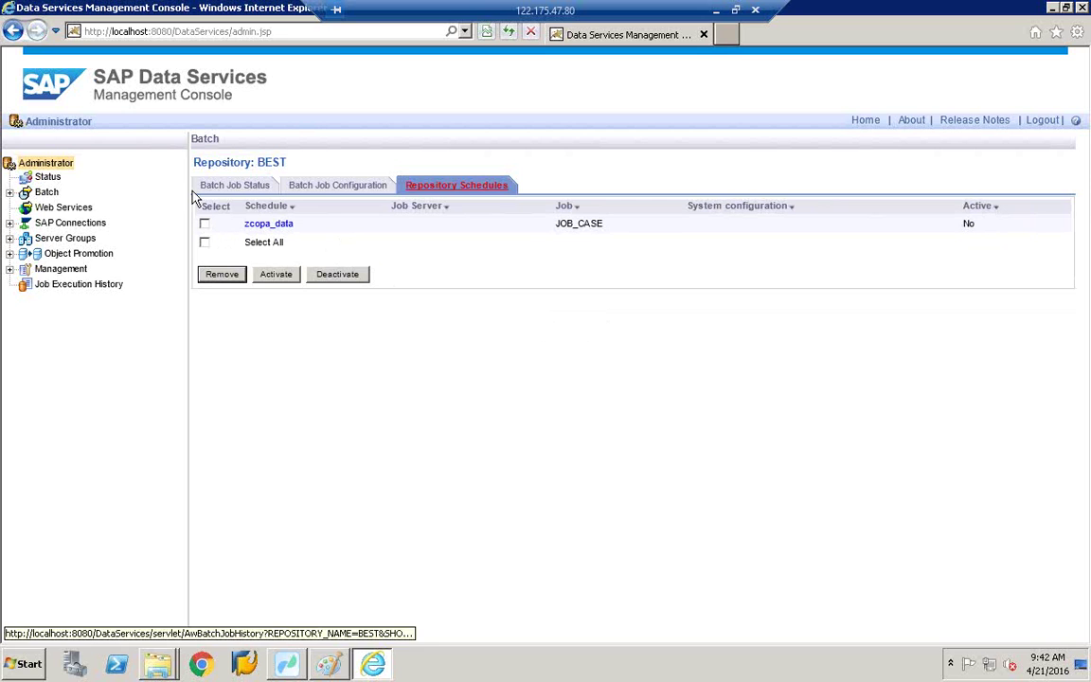
left_click(204, 225)
left_click(287, 278)
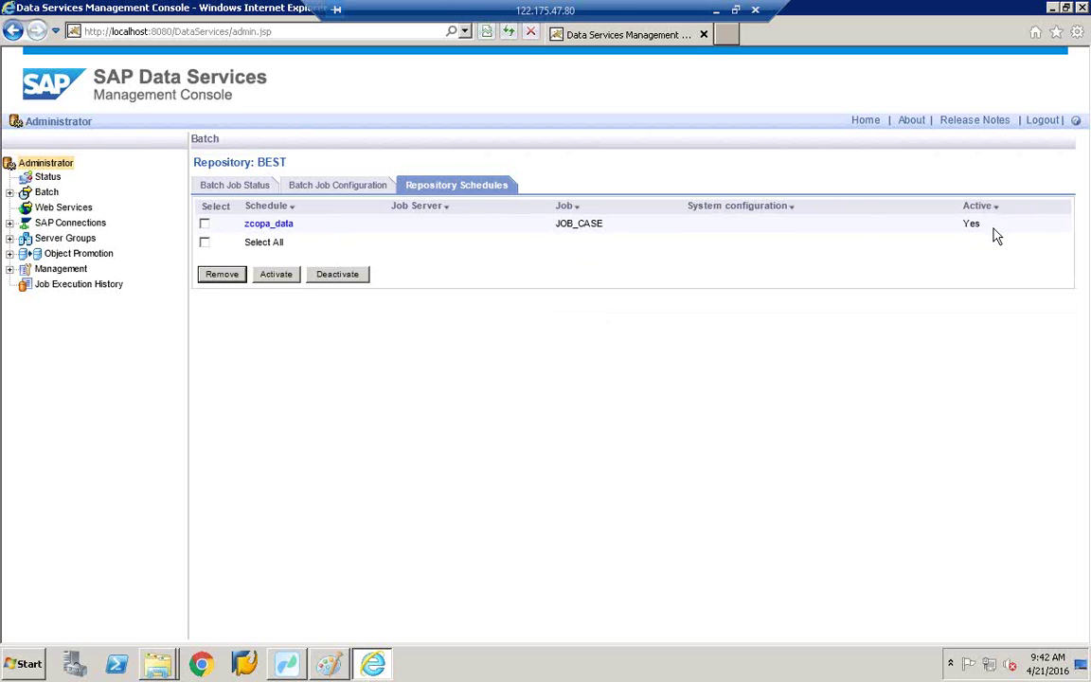
left_click(262, 225)
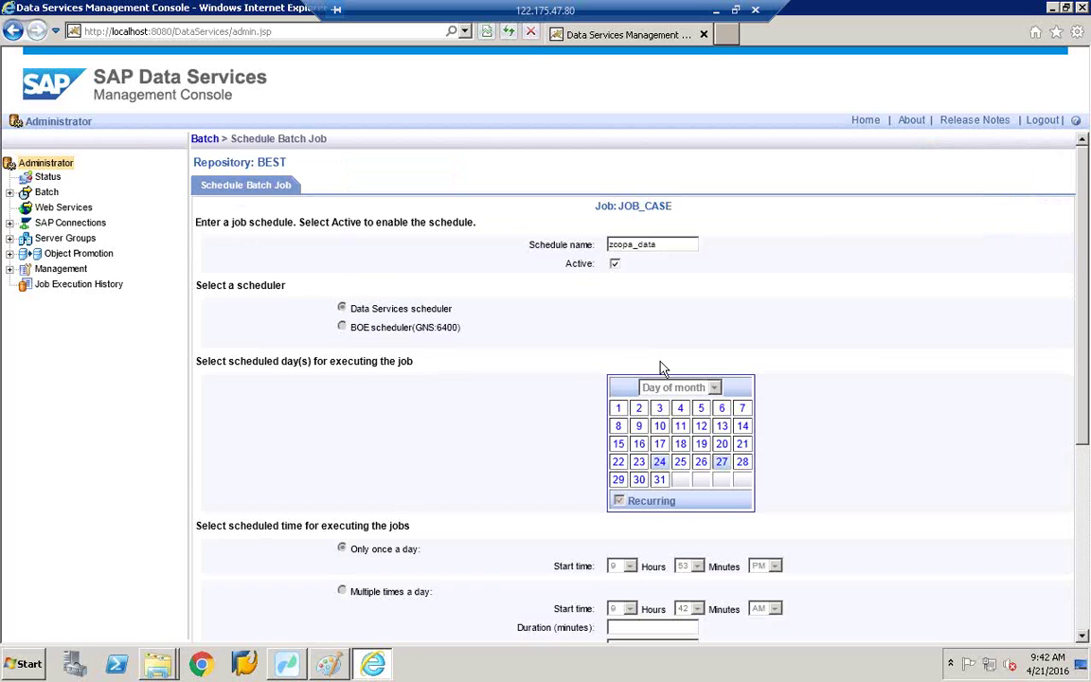
Step: Leave the zcopa_data schedule form for Data Services Workbench and its SALESPROJECT datastores
scroll(715, 350, "down", 5)
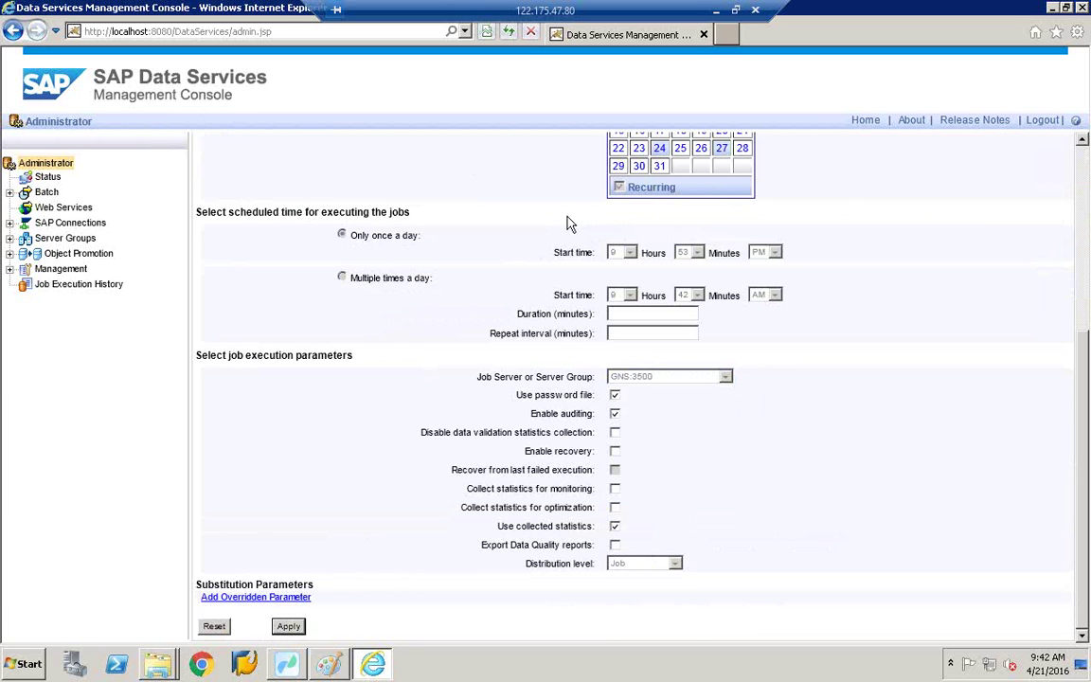
left_click(281, 667)
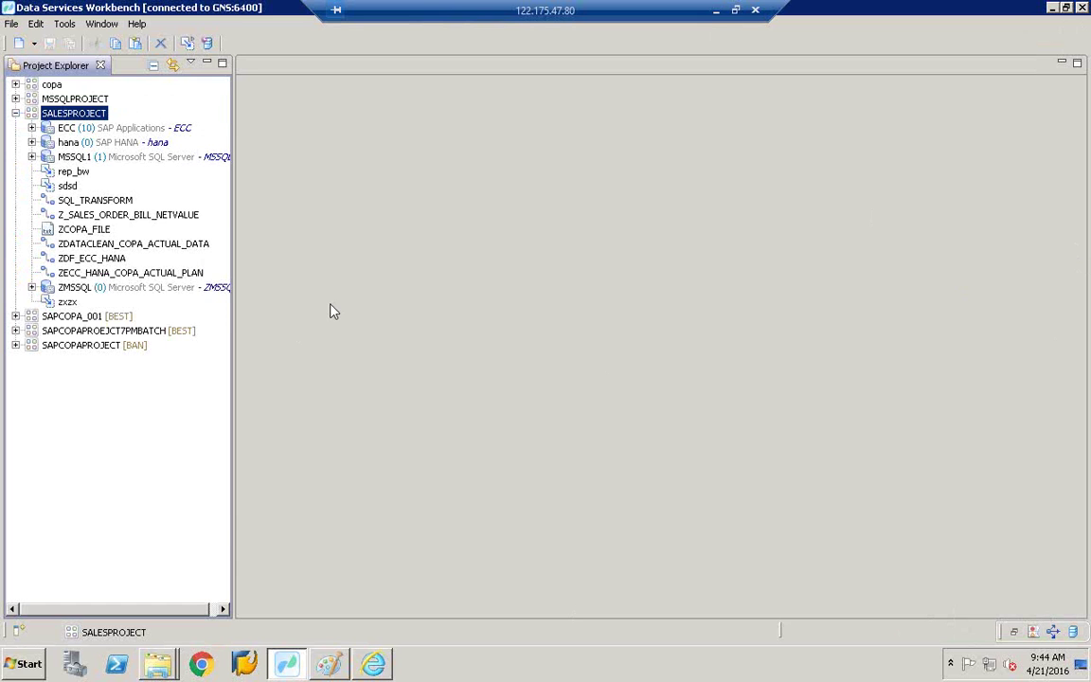
Step: Return to the Management Console's zcopa_data Schedule Batch Job form
left_click(379, 666)
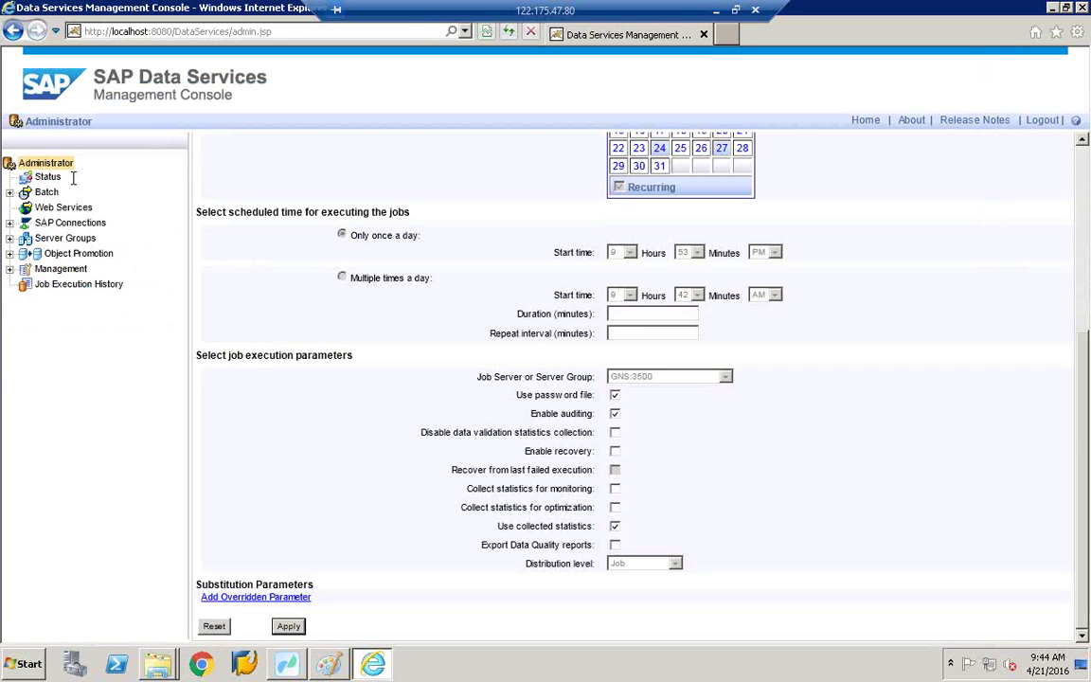
Step: Go from the Batch breadcrumb to BEST's Batch Job Configuration and review all batch jobs
scroll(74, 186, "up", 3)
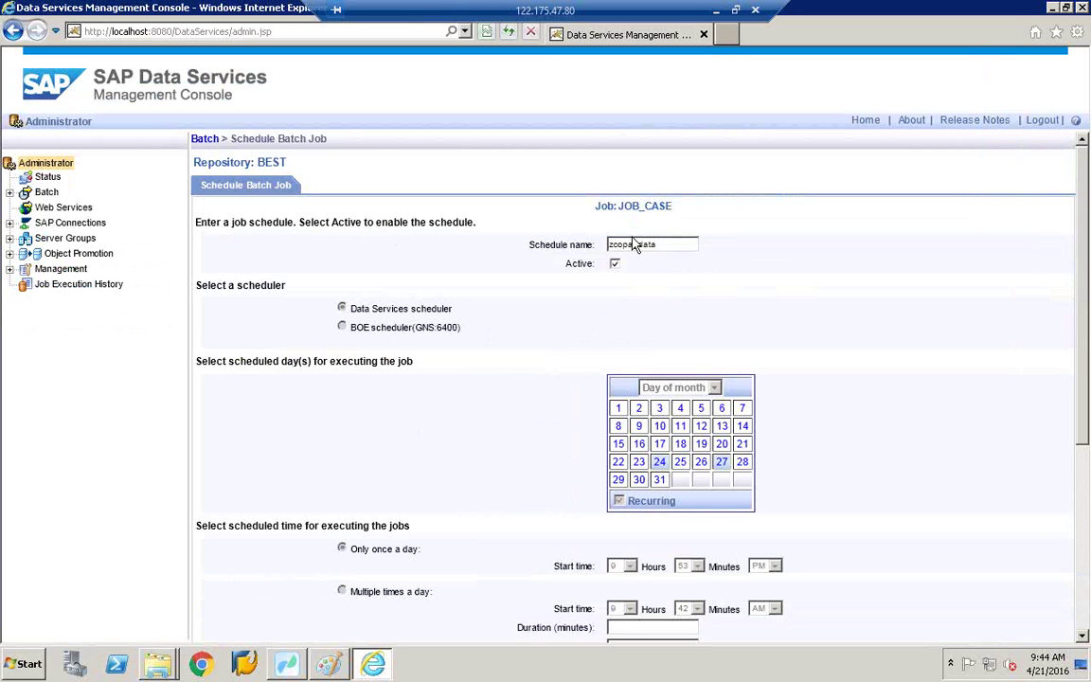
left_click(203, 147)
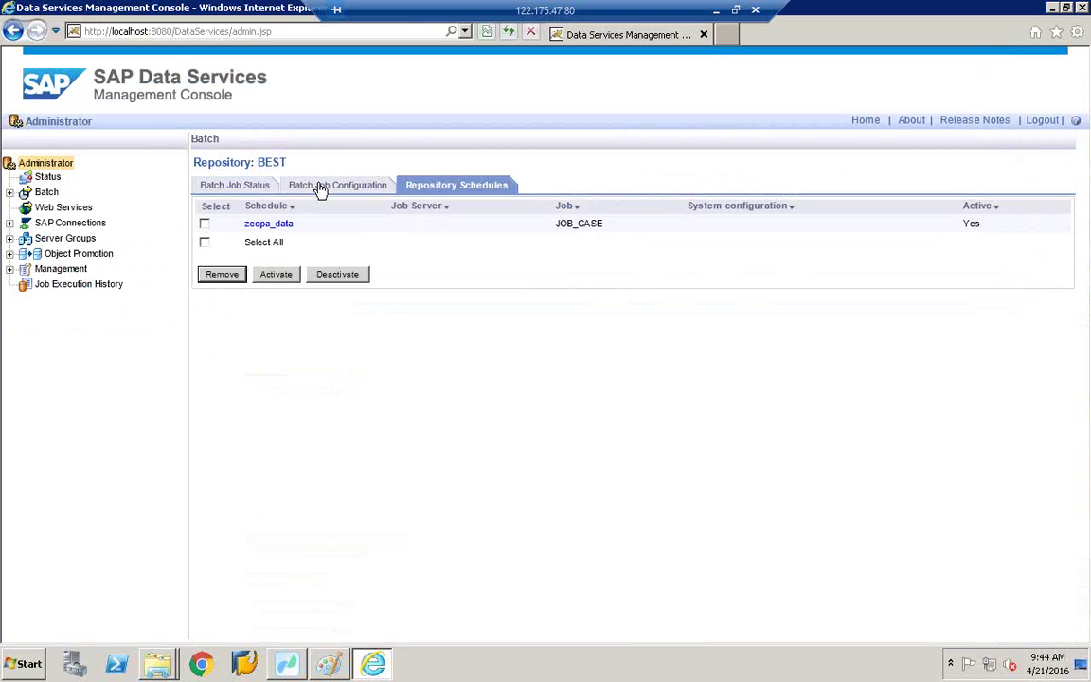
left_click(310, 190)
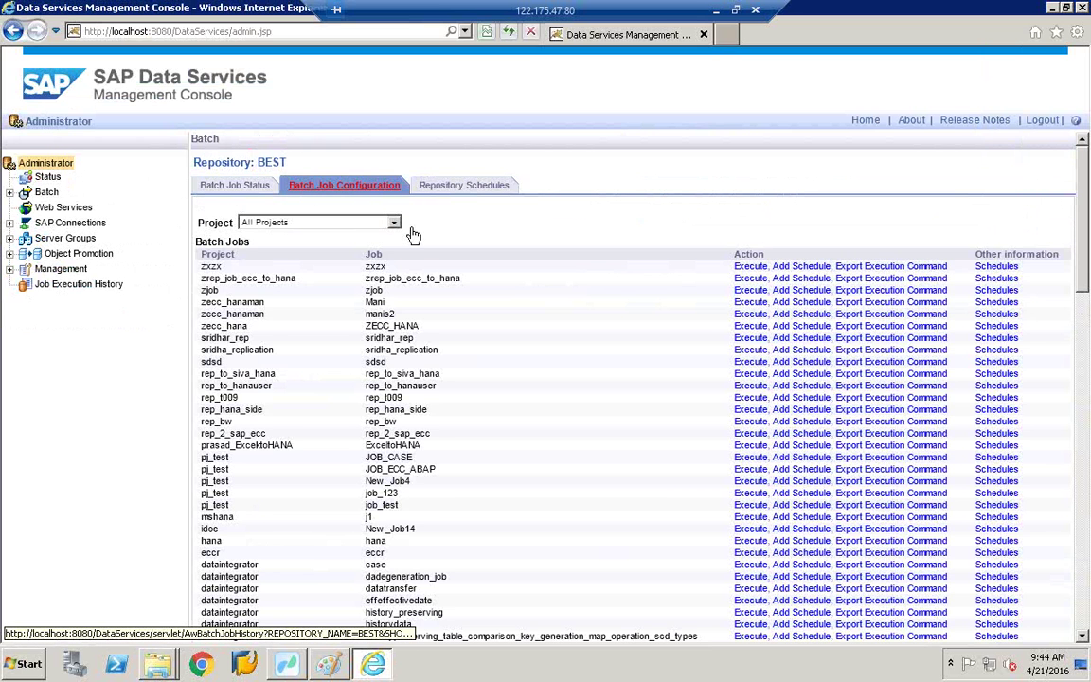
scroll(413, 235, "down", 10)
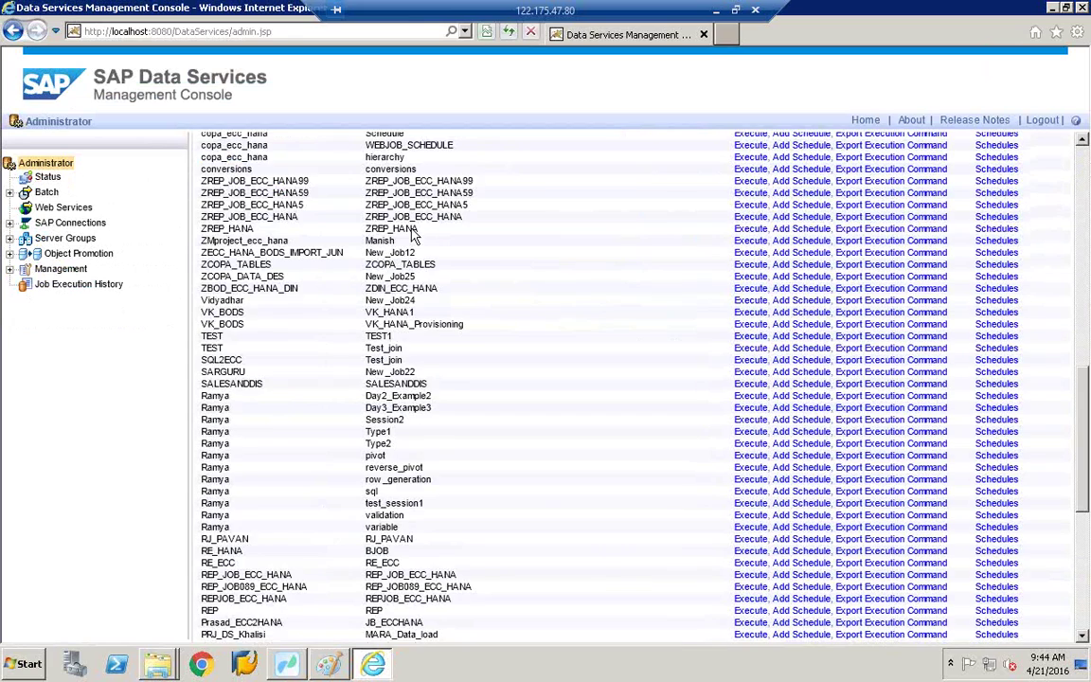
scroll(413, 235, "down", 7)
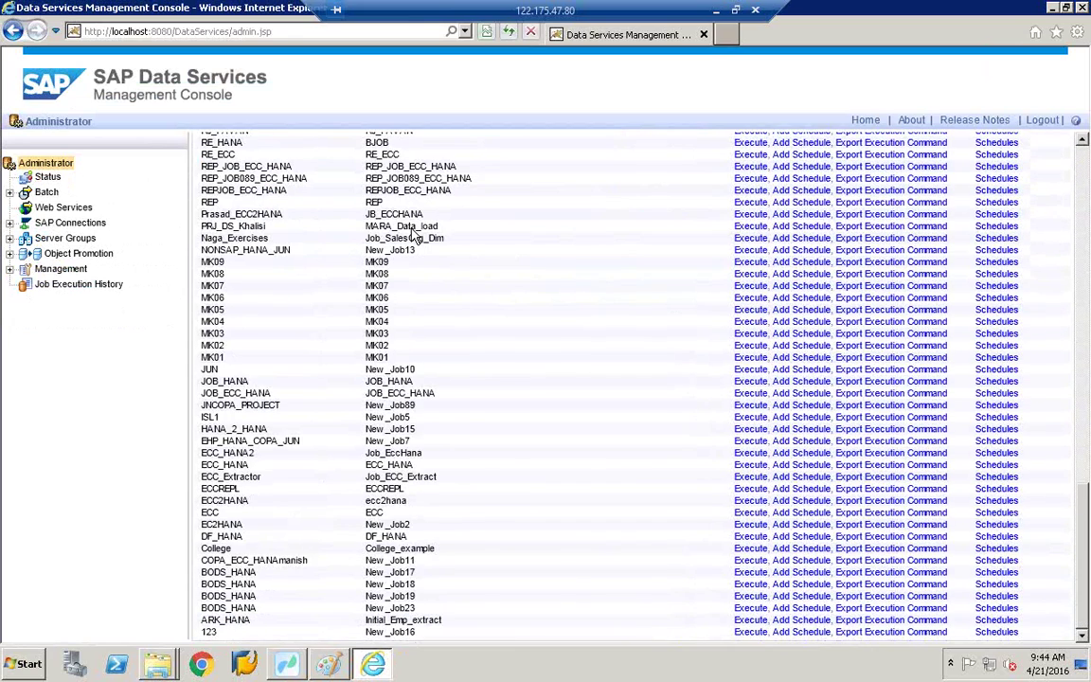
scroll(414, 236, "up", 4)
scroll(413, 237, "up", 6)
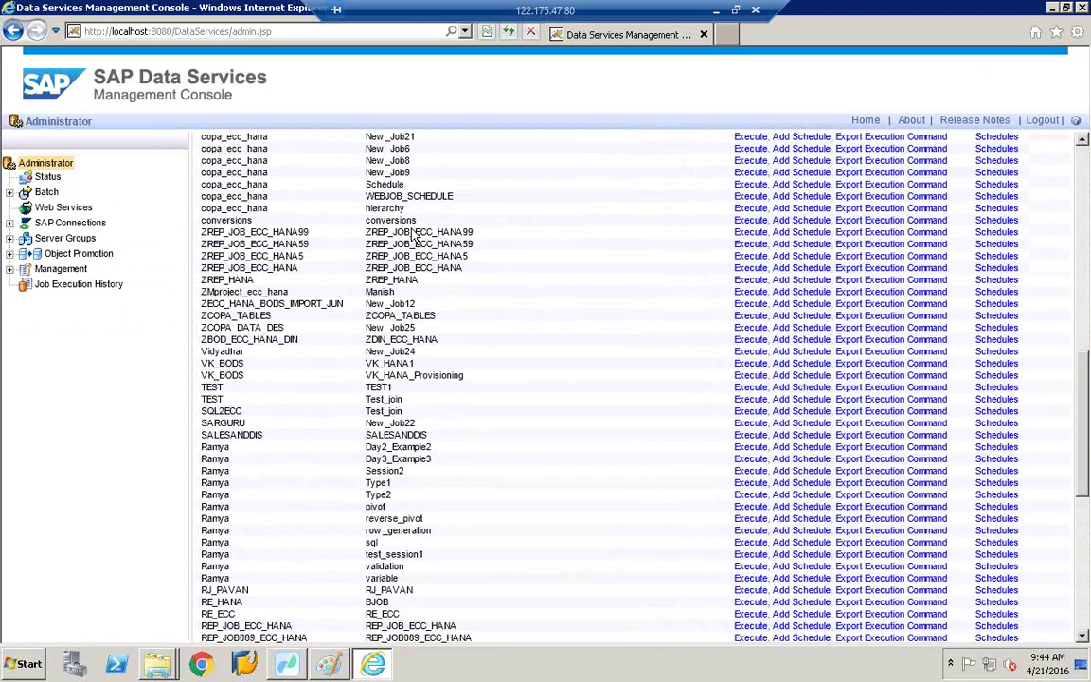
scroll(413, 237, "up", 4)
scroll(413, 235, "up", 5)
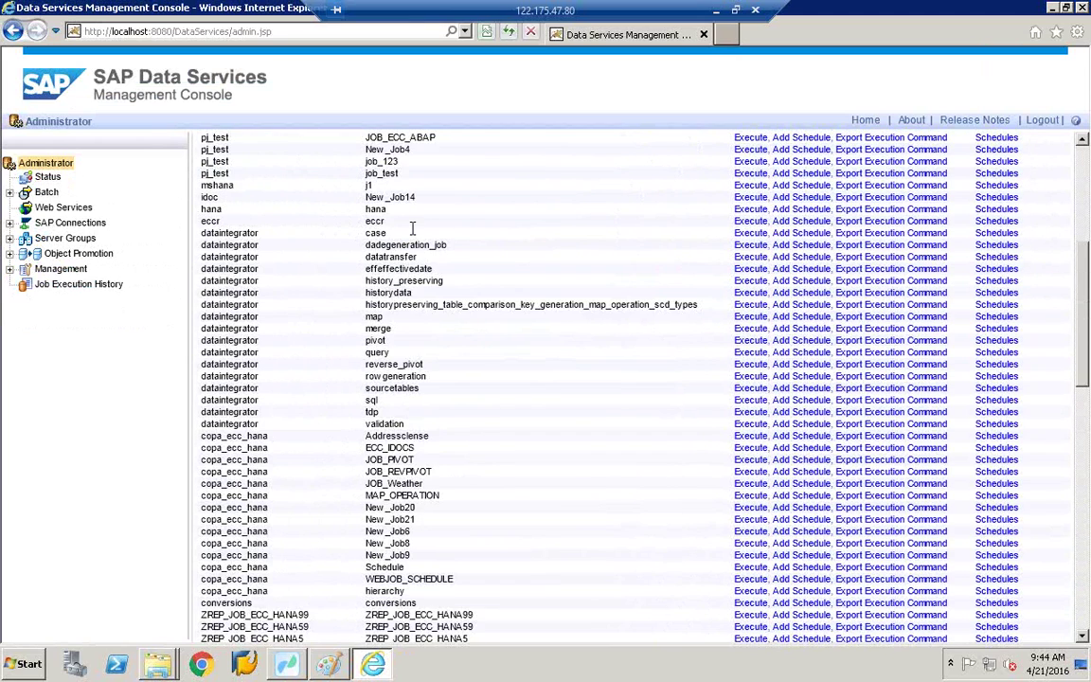
scroll(413, 232, "down", 10)
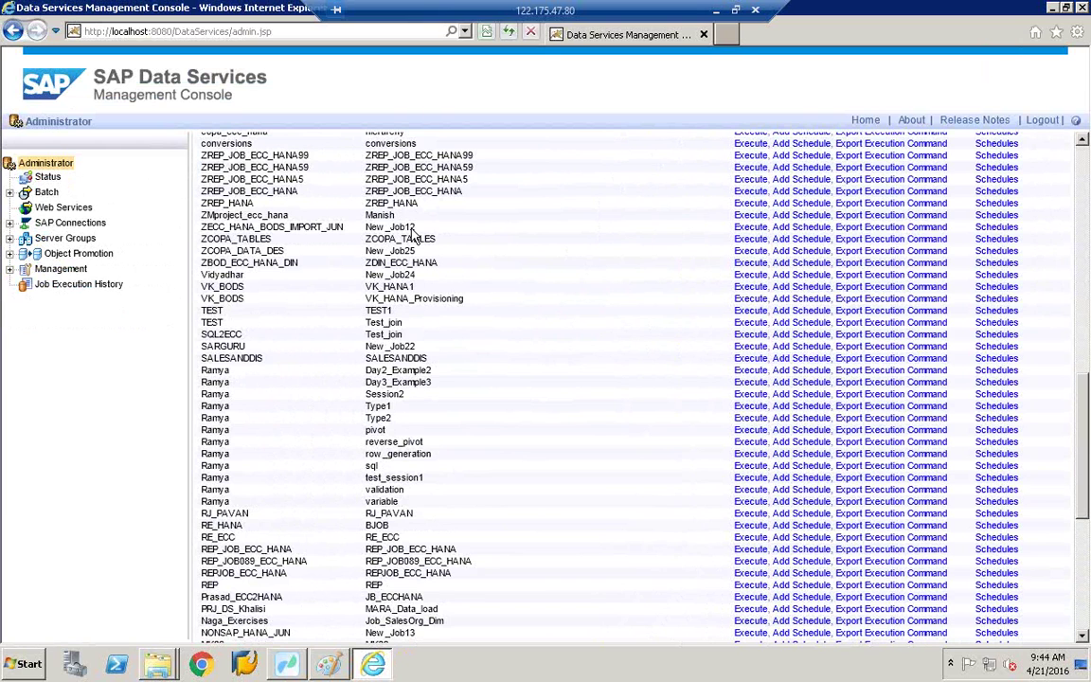
scroll(413, 235, "up", 12)
scroll(413, 235, "up", 2)
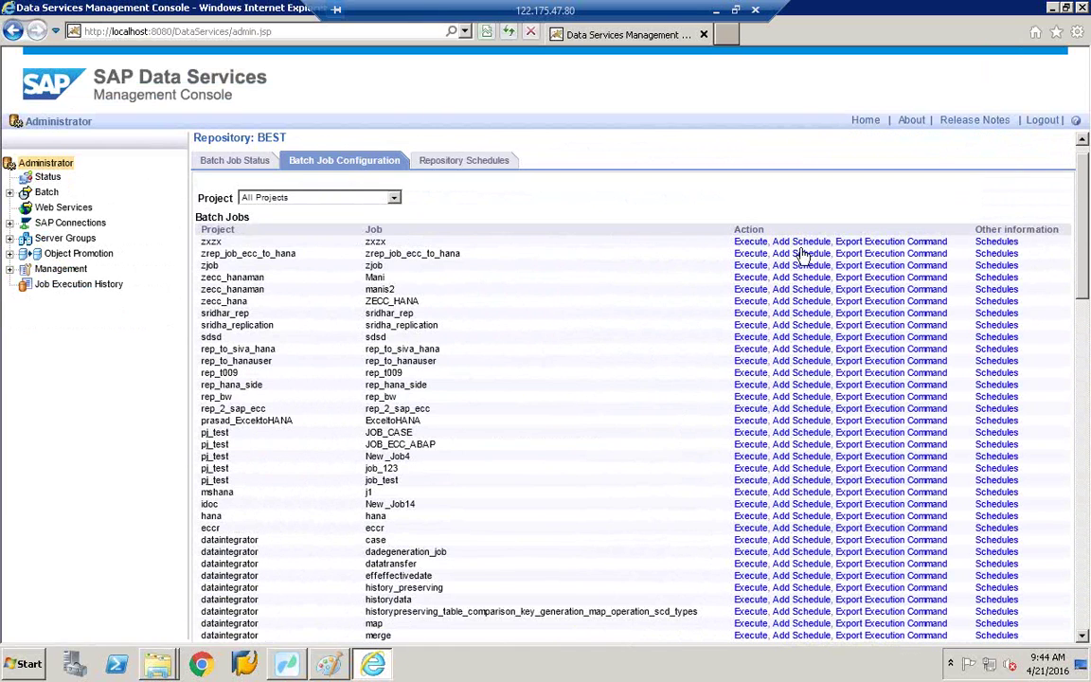
Step: Add recurring schedule NewSchedule546 for sdsd on day 26 of the month and apply it
left_click(801, 339)
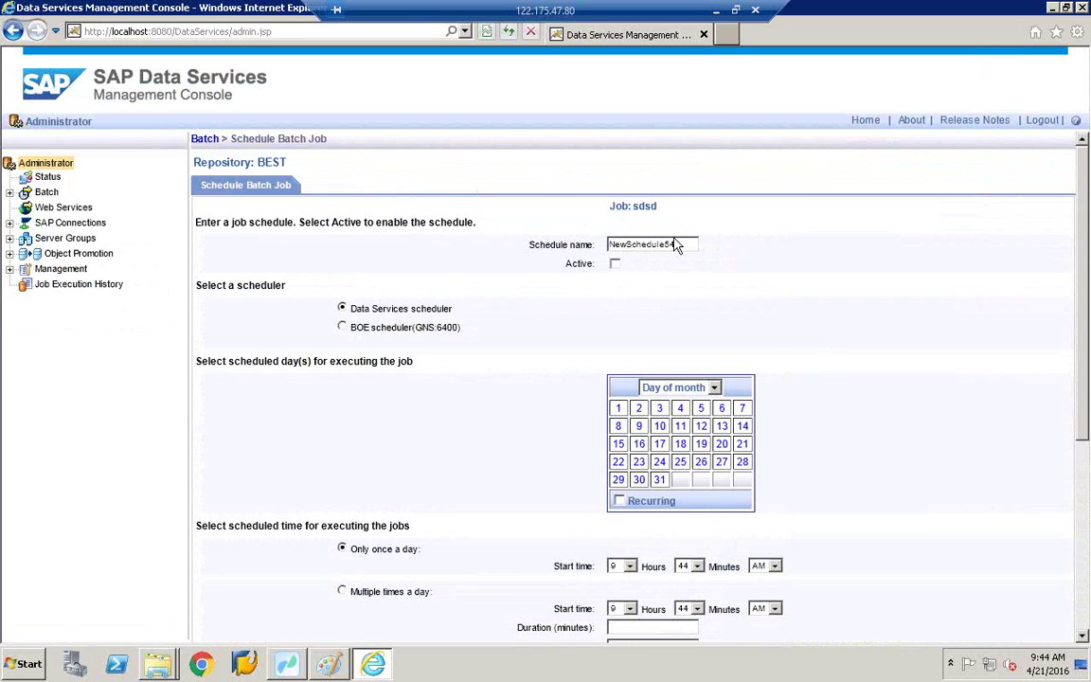
scroll(675, 242, "down", 3)
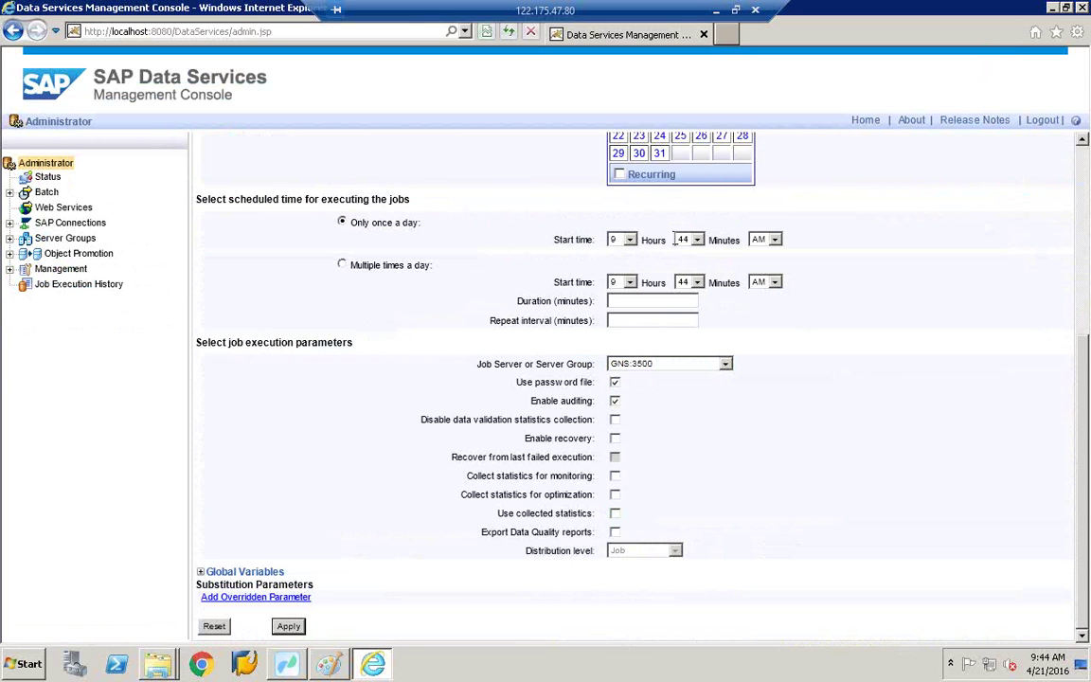
scroll(677, 240, "up", 3)
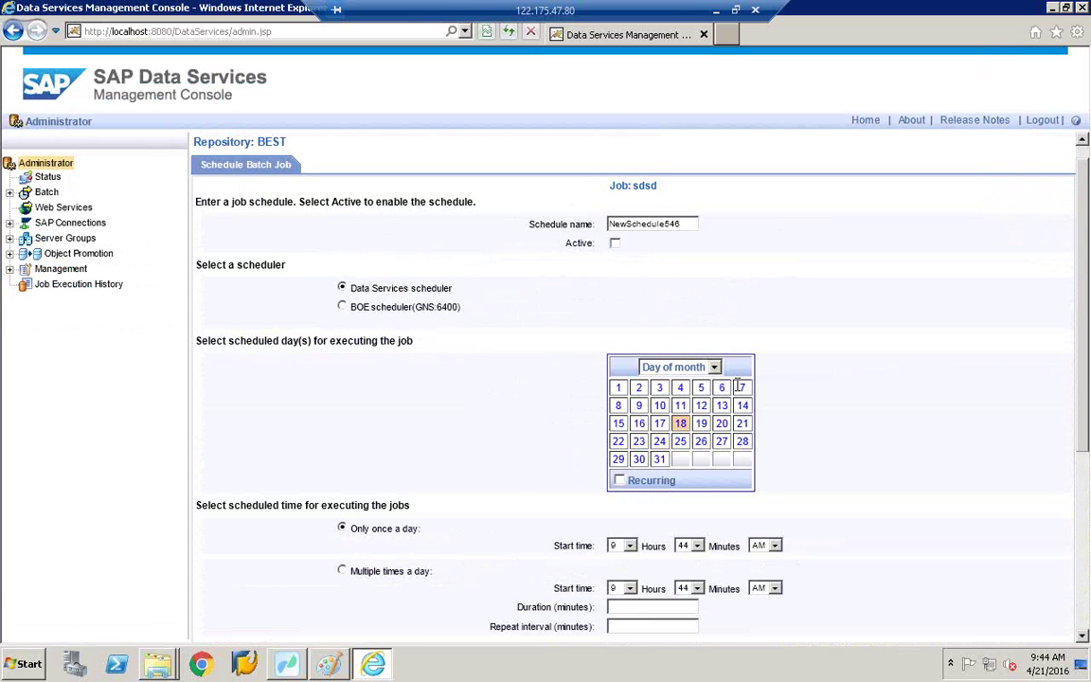
left_click(619, 480)
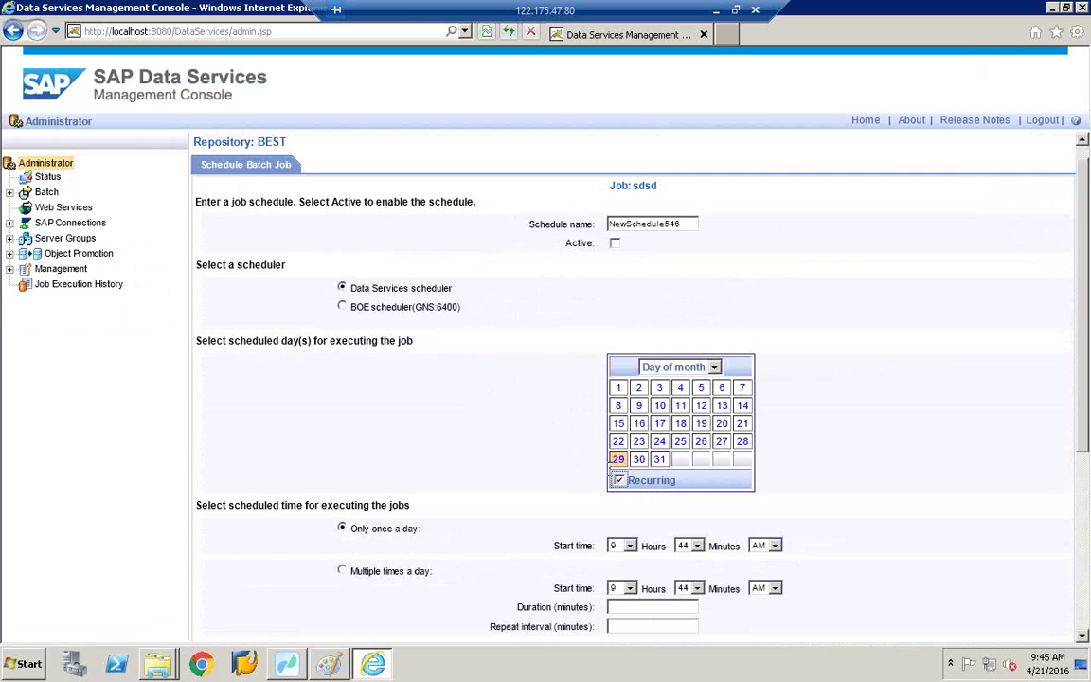
scroll(611, 474, "down", 1)
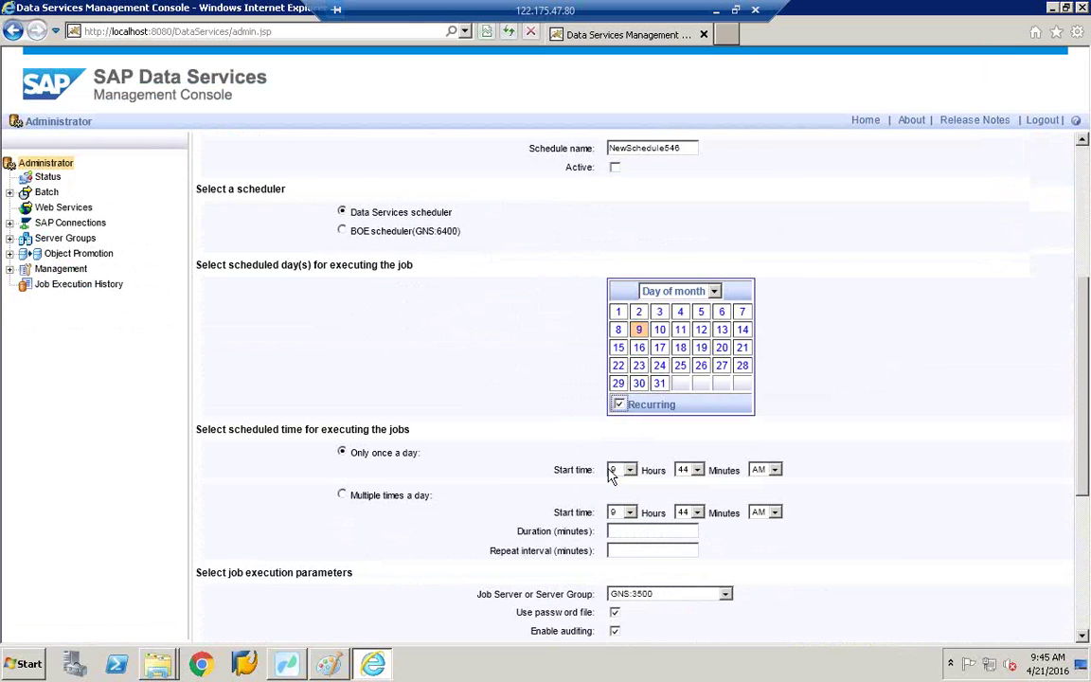
scroll(611, 477, "down", 3)
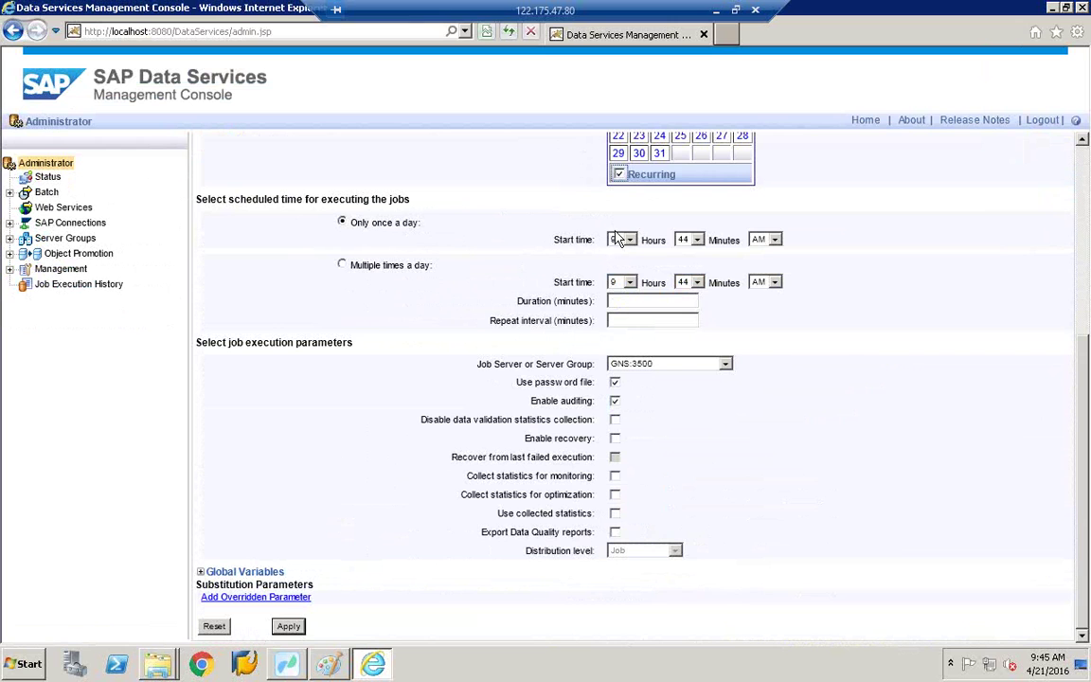
left_click(299, 630)
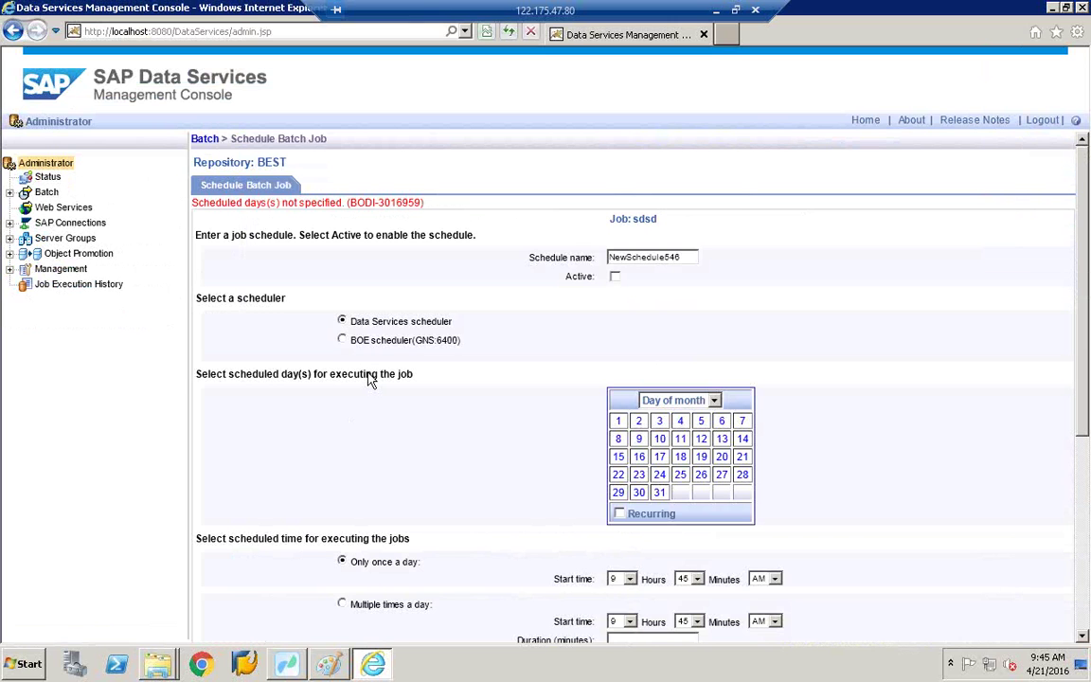
left_click(701, 474)
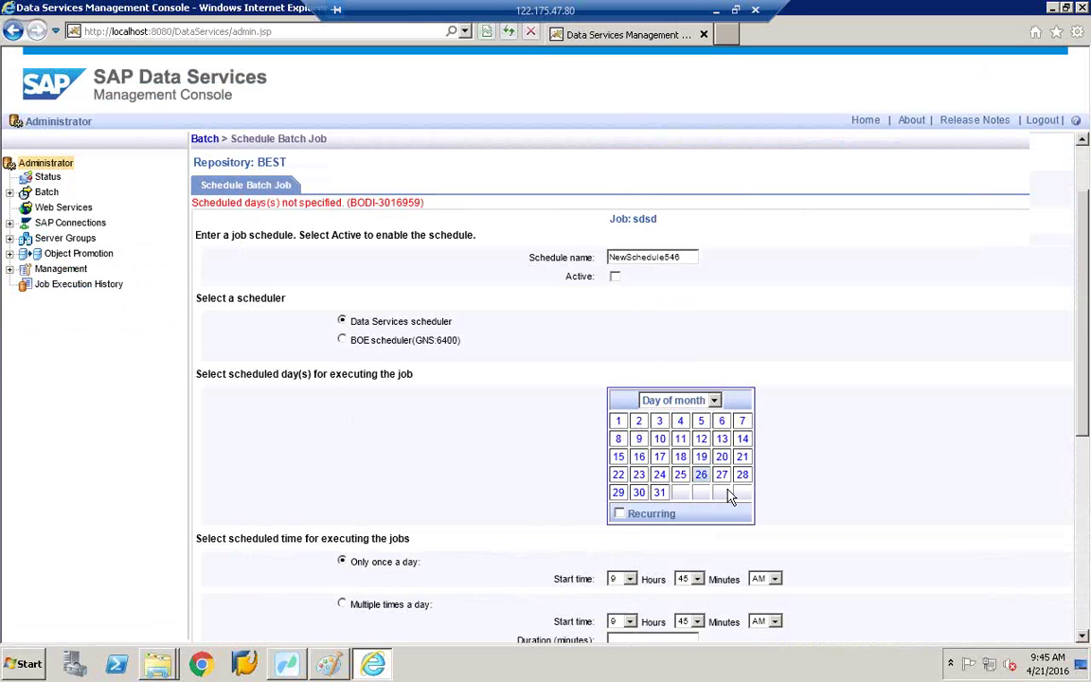
scroll(672, 498, "down", 5)
left_click(296, 633)
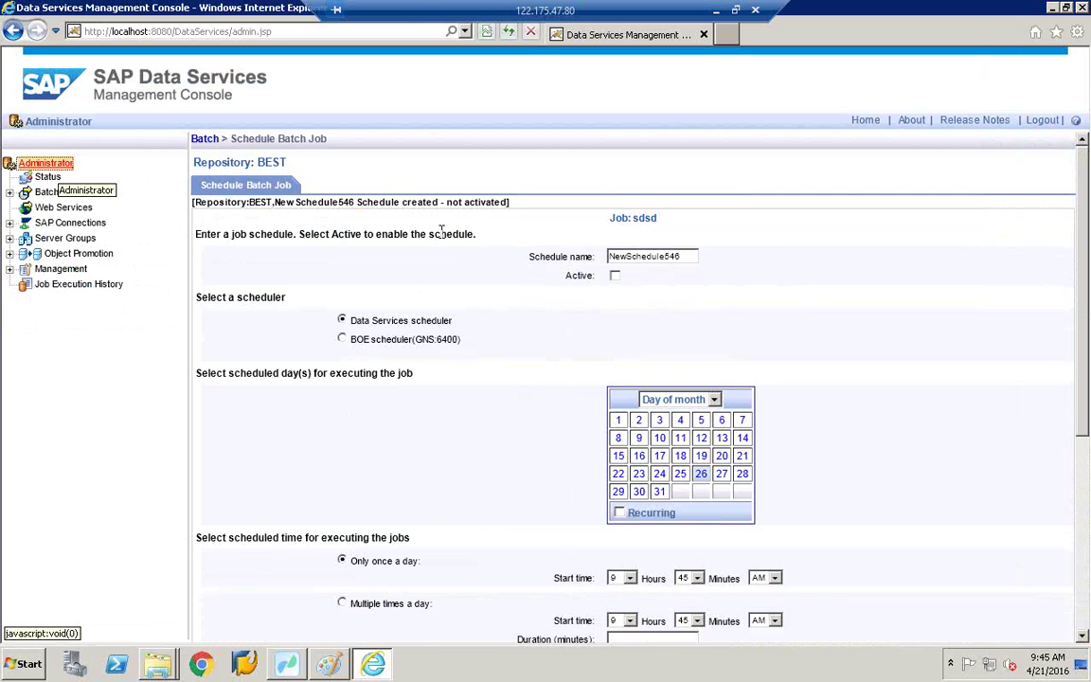
Step: Tick New Schedule546 on the Repository Schedules tab and activate it
left_click(205, 139)
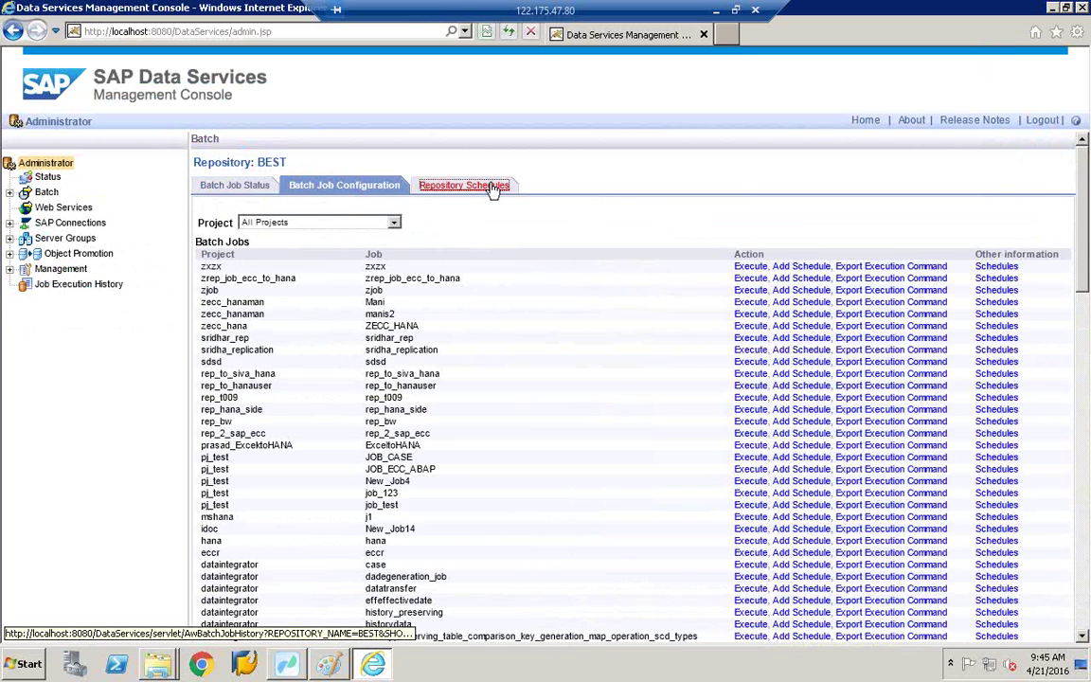
left_click(493, 187)
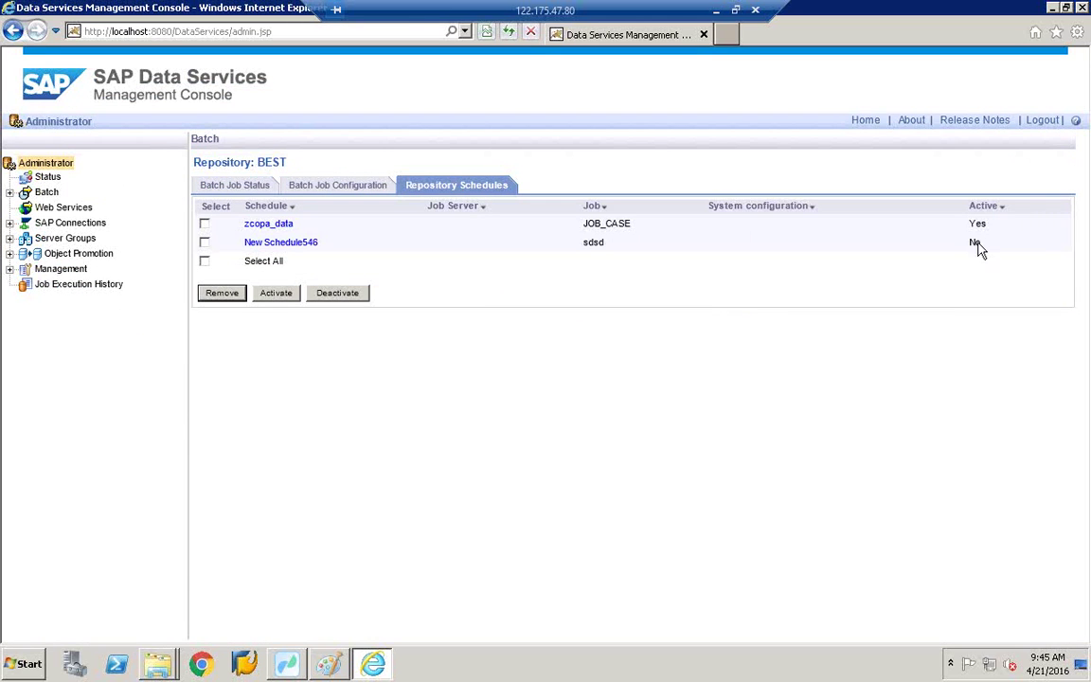
left_click(204, 242)
left_click(275, 294)
Step: Switch to Workbench and back to the Management Console's Repository Schedules page
left_click(288, 664)
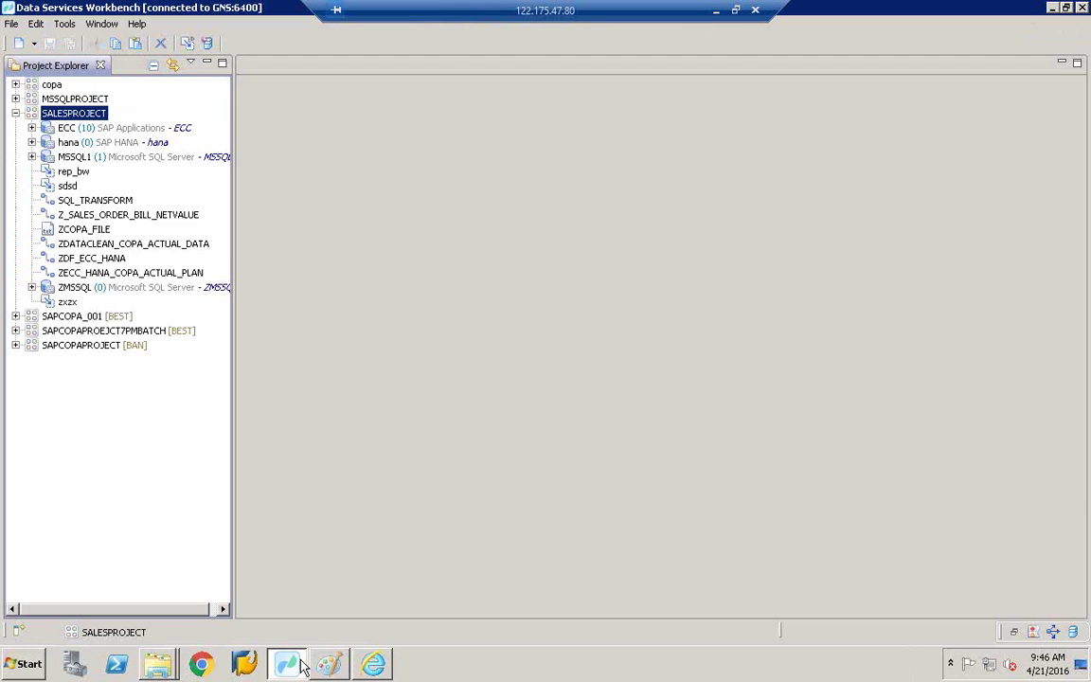
left_click(373, 664)
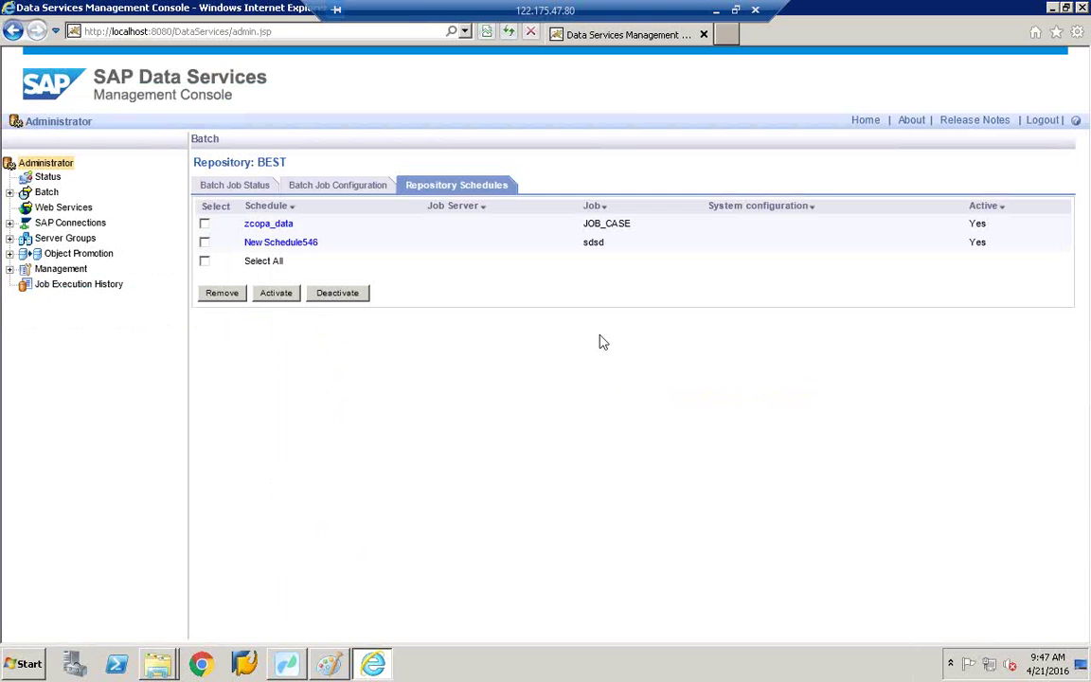
Step: Minimize the browser, Workbench and Shortcuts folder windows and refresh the desktop
left_click(1051, 7)
left_click(1052, 8)
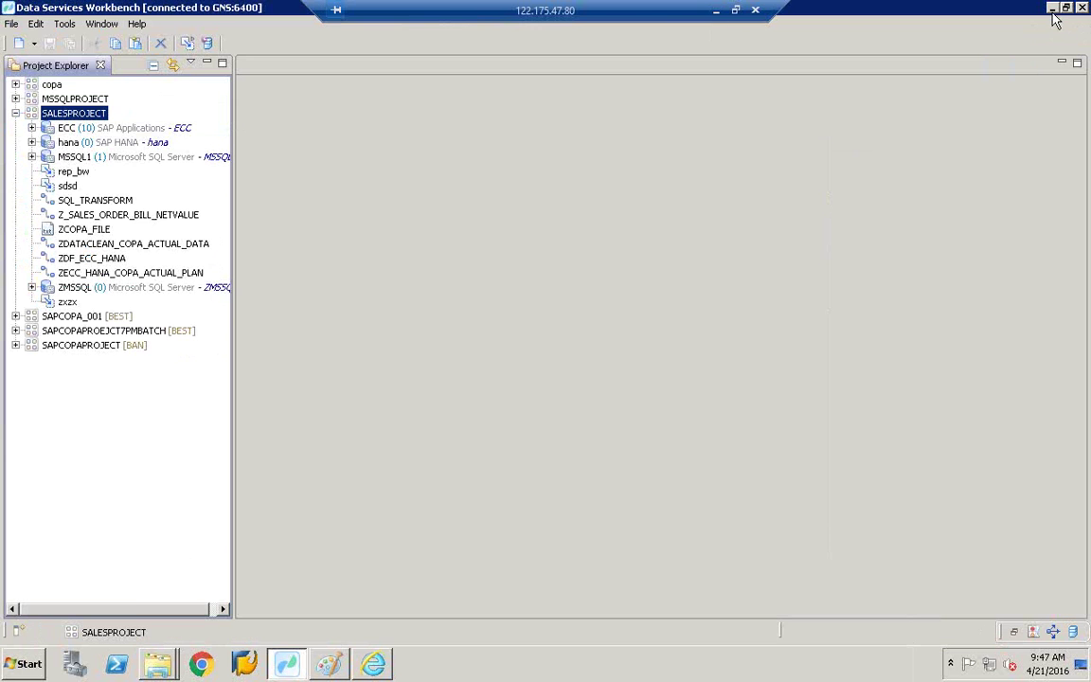
left_click(1052, 8)
left_click(1052, 9)
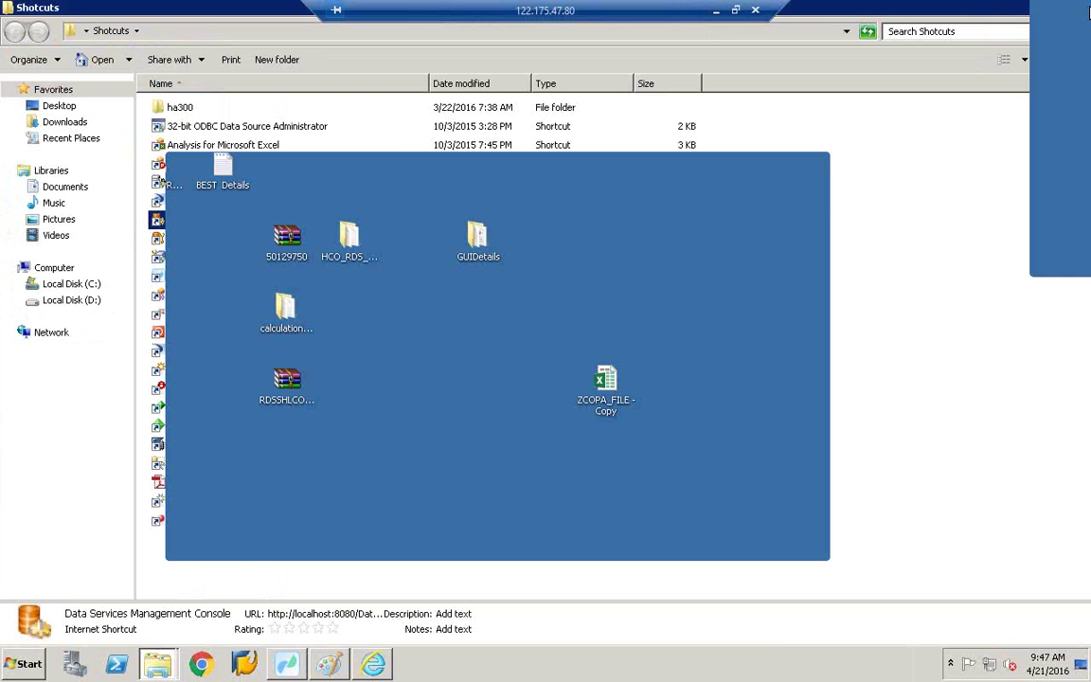
right_click(939, 144)
left_click(976, 180)
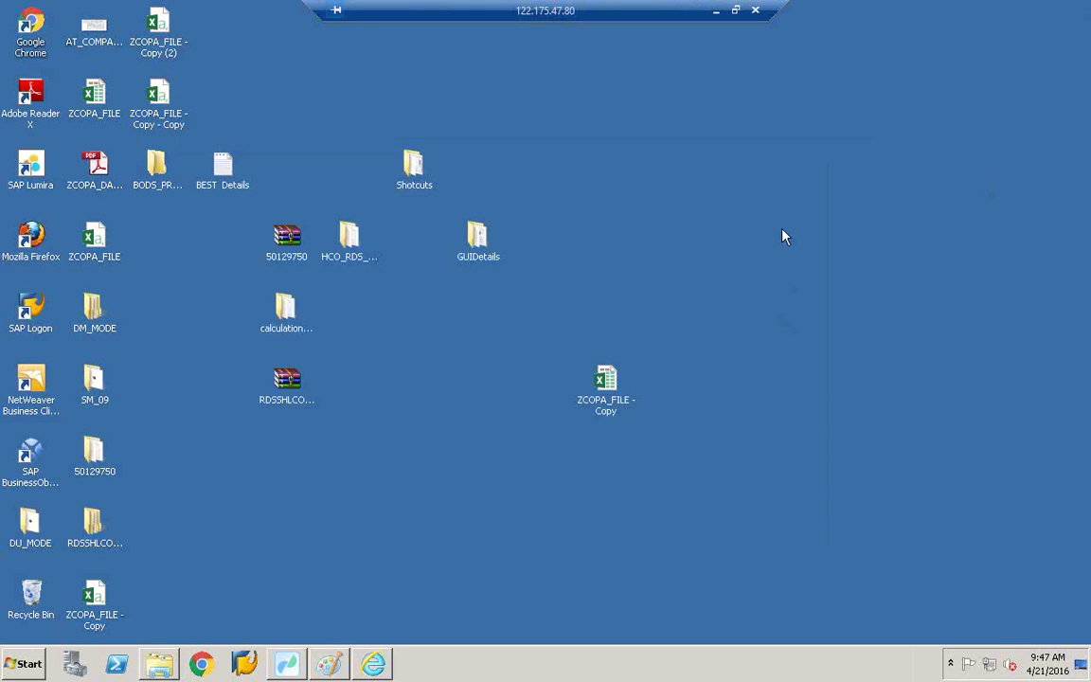
Step: Paste onto the desktop, then launch SAP HANA Studio from the Start menu
right_click(725, 198)
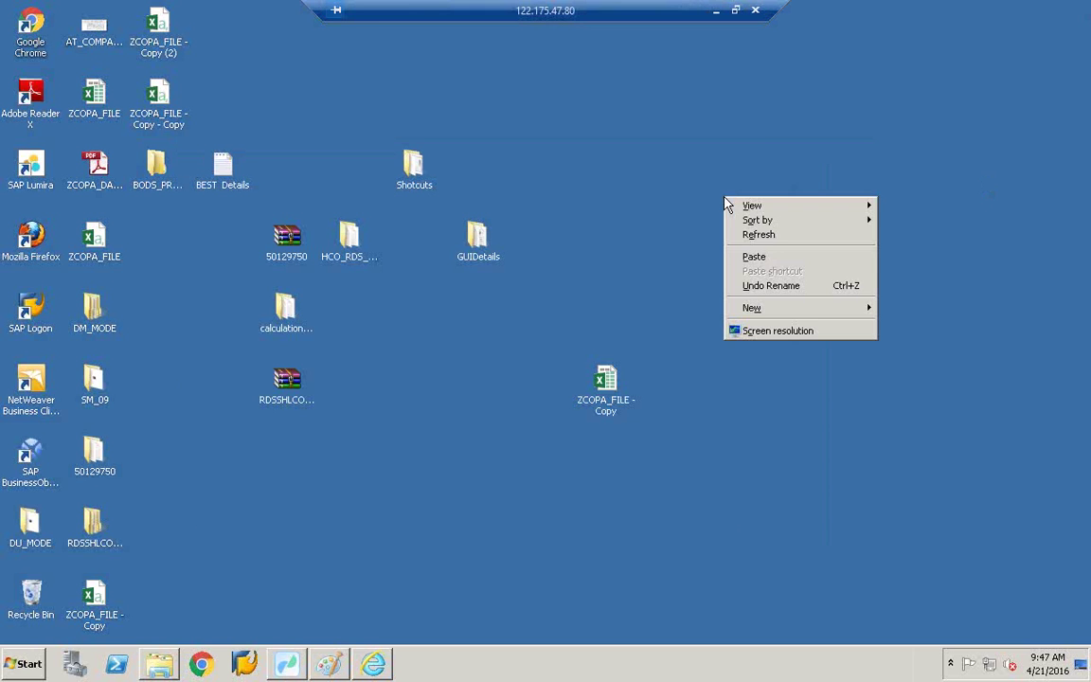
left_click(770, 258)
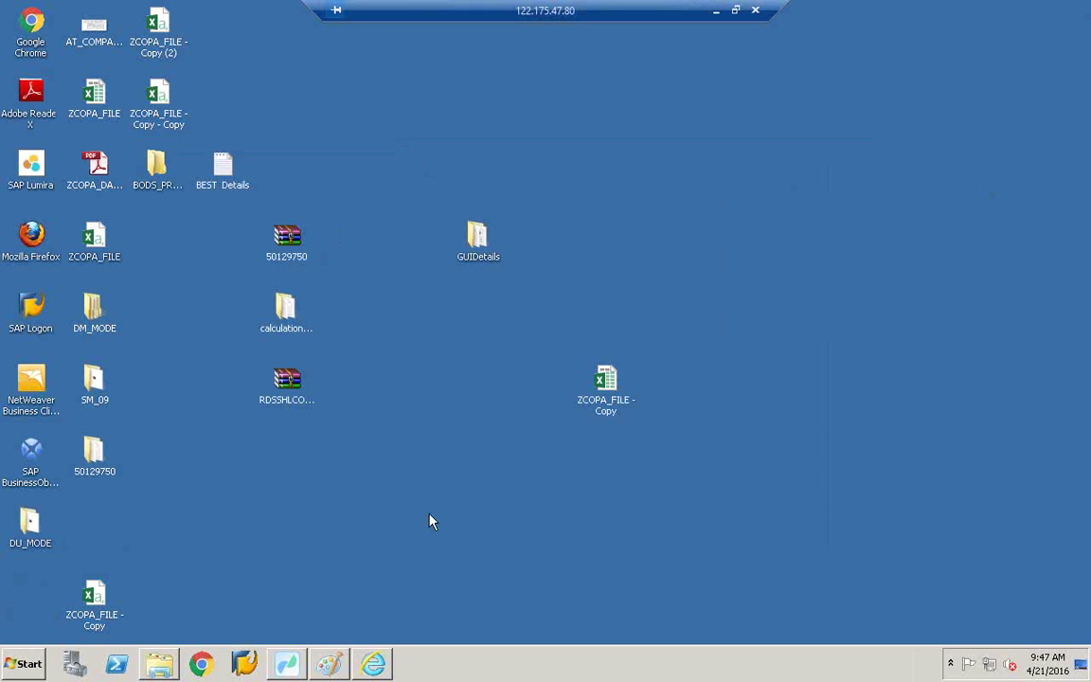
left_click(158, 666)
left_click(158, 666)
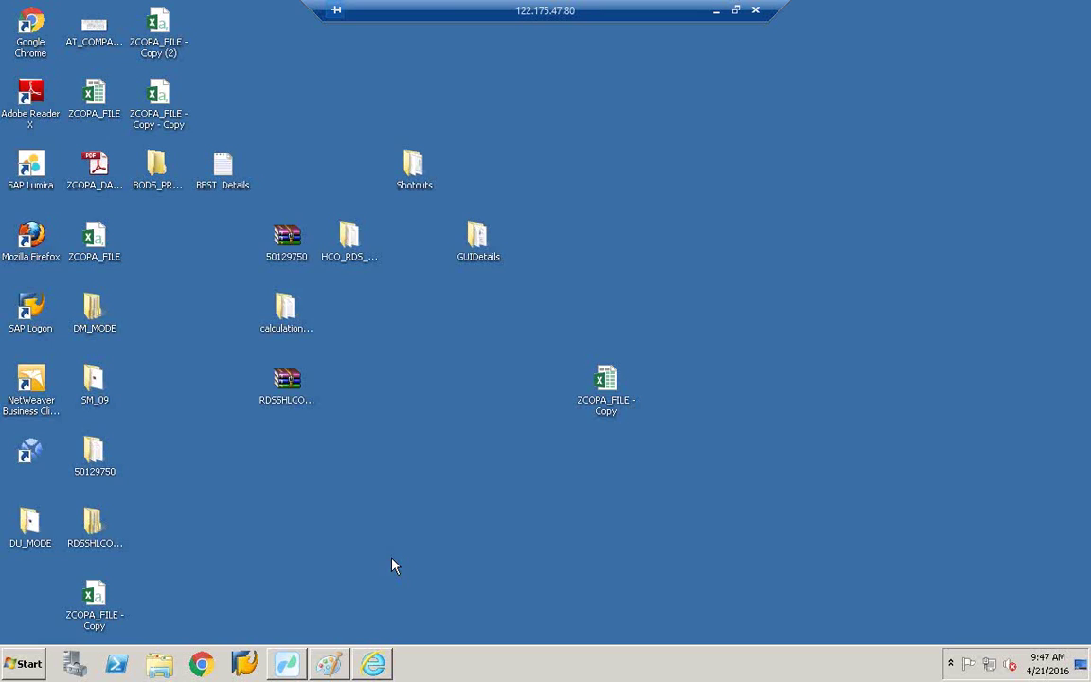
left_click(45, 665)
left_click(224, 236)
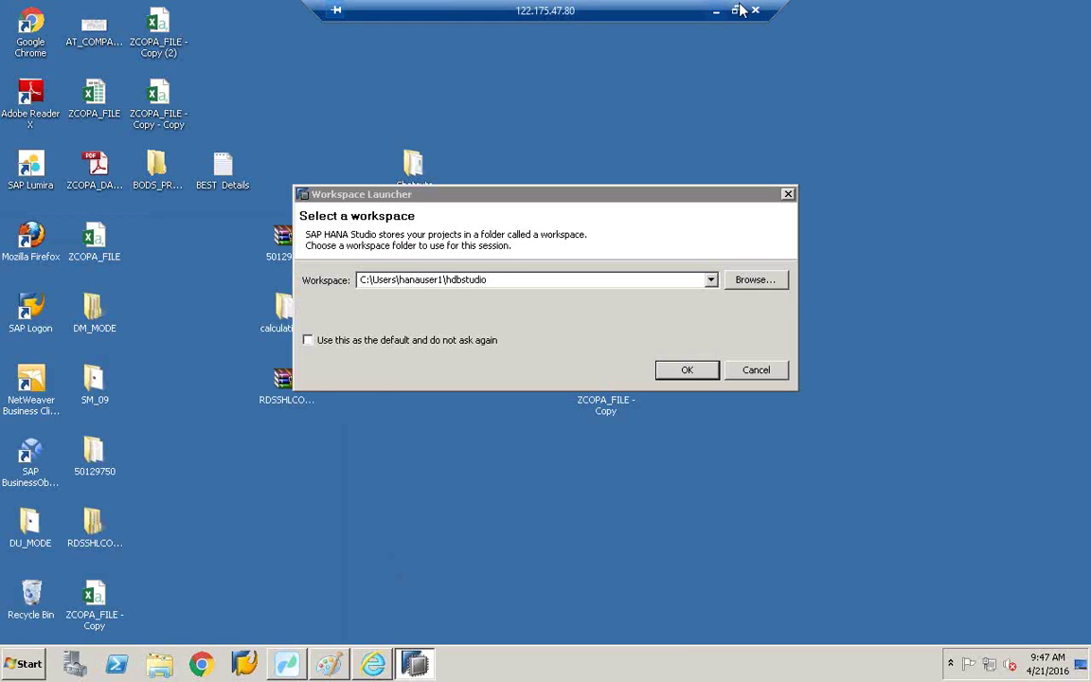
Step: Window the remote session and cycle through the open Remote Desktop sessions
key("ctrl+alt+Break")
left_click(522, 663)
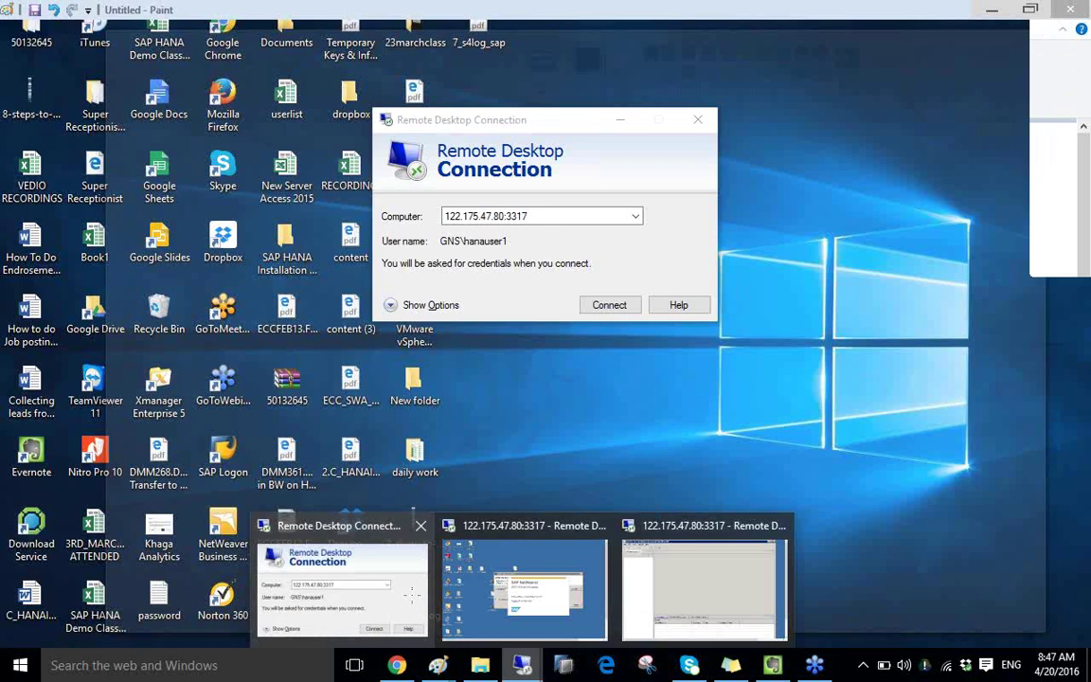
left_click(414, 602)
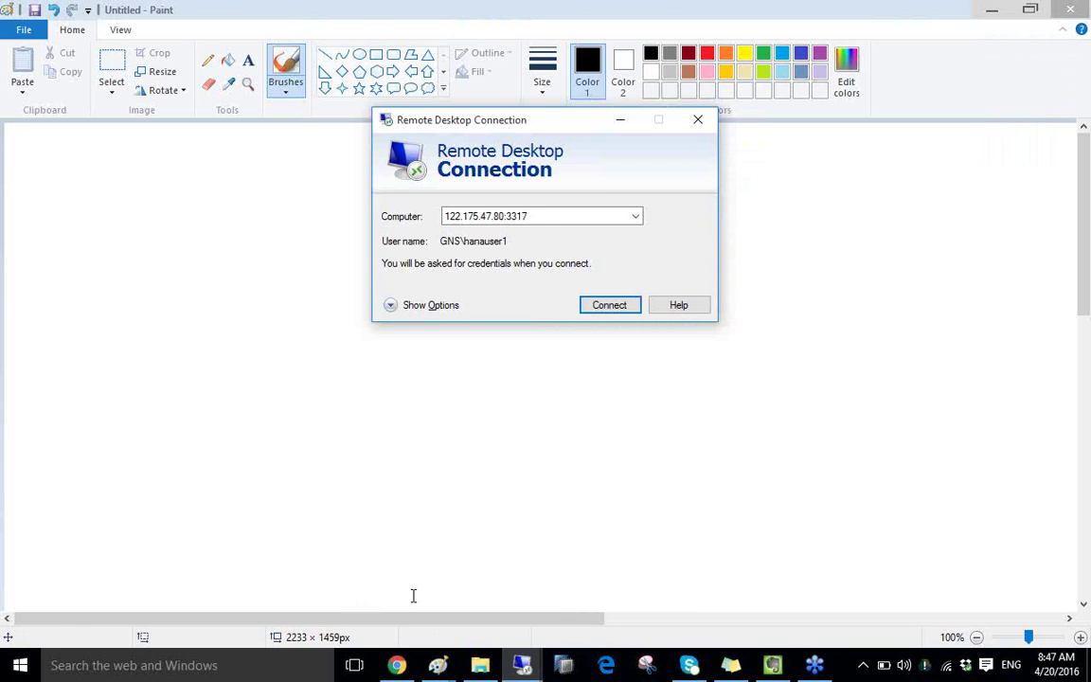
mouse_move(522, 668)
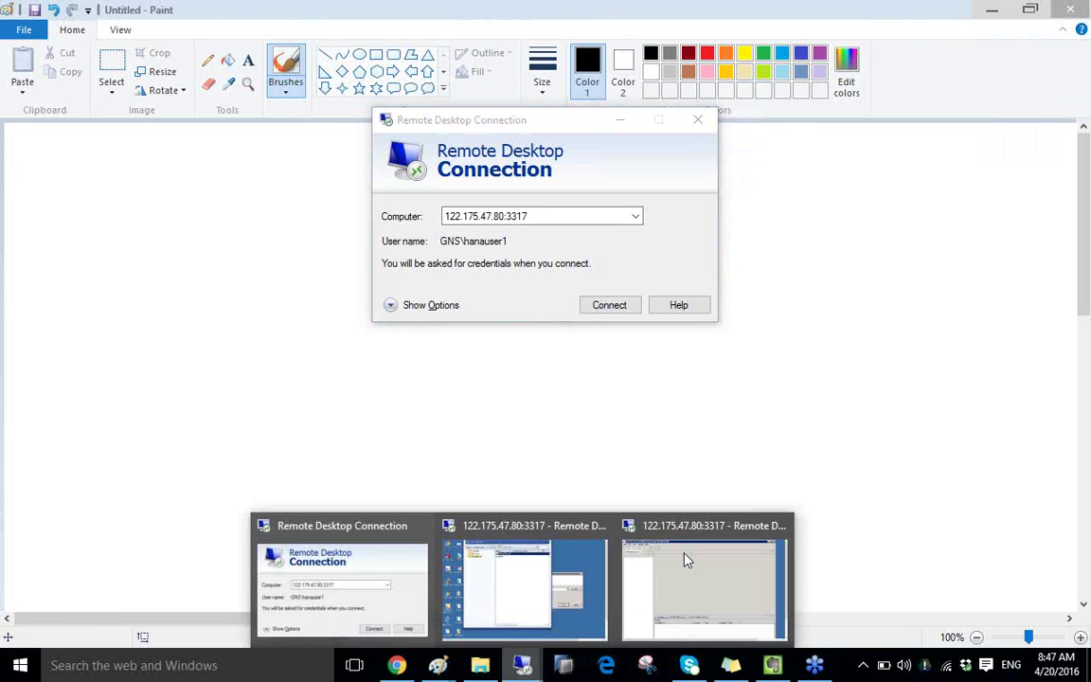
left_click(685, 568)
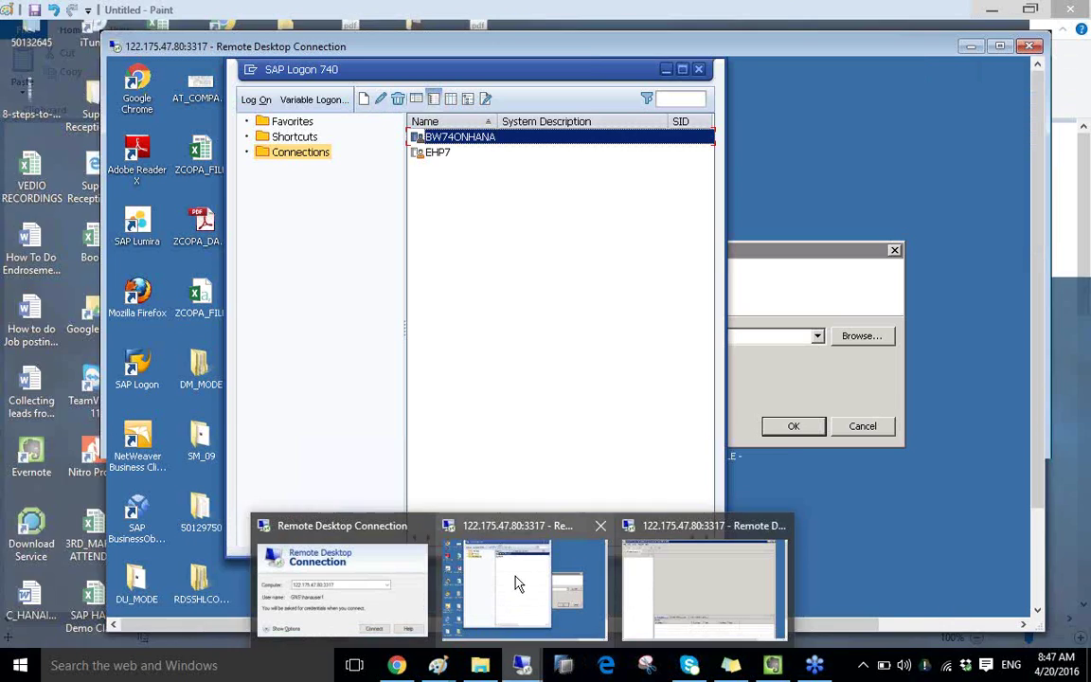
left_click(517, 581)
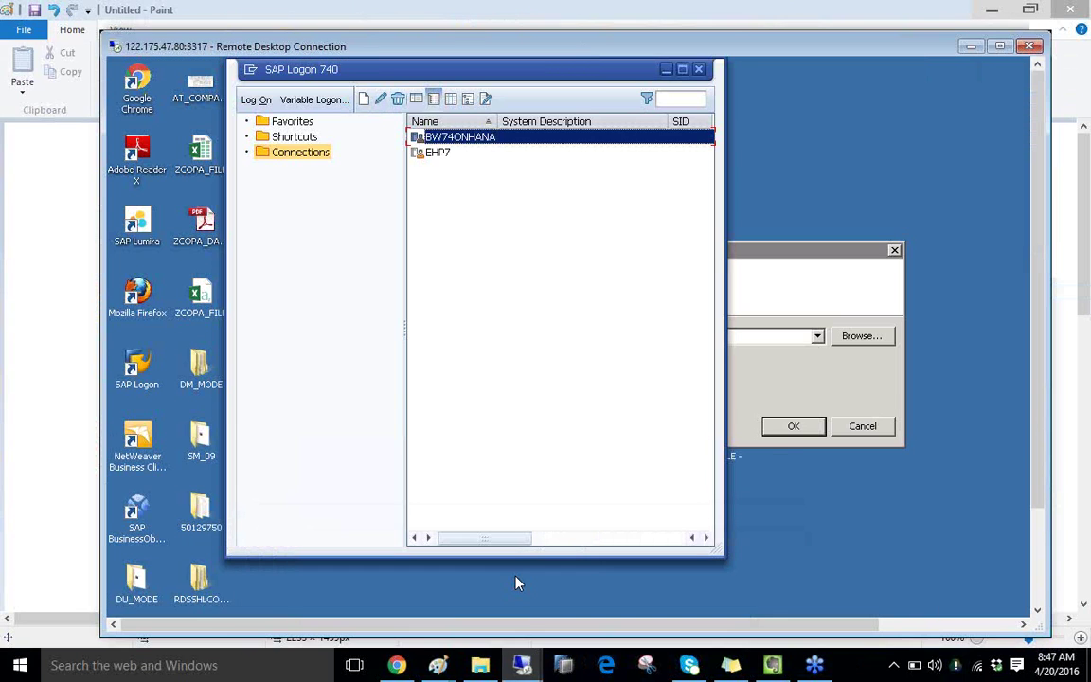
double_click(585, 47)
left_click(23, 664)
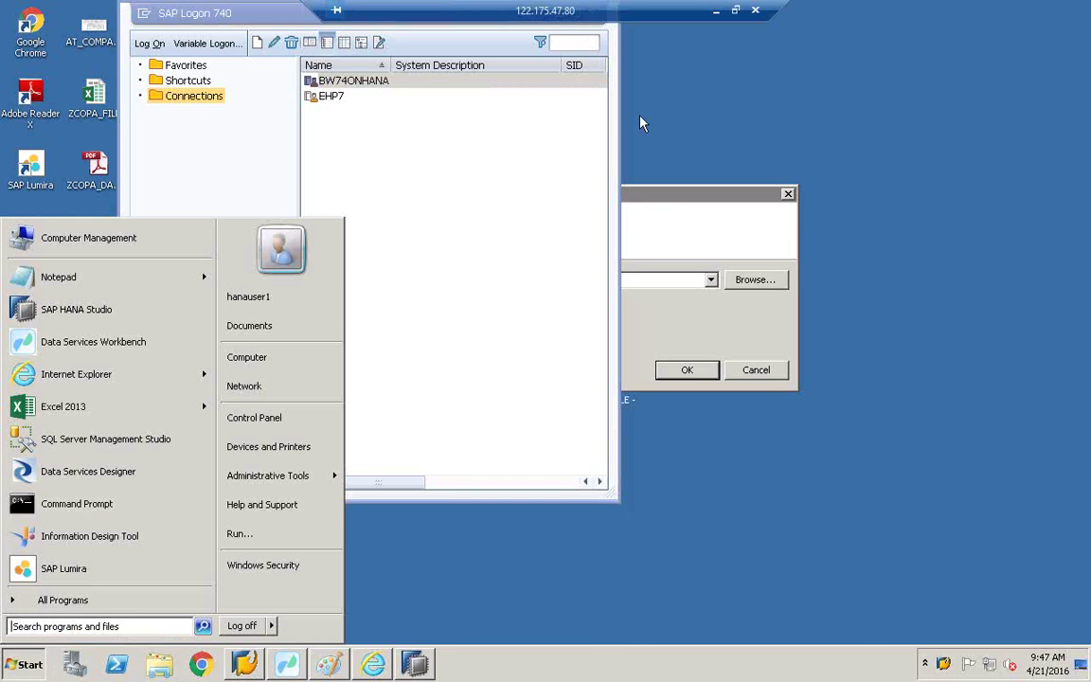
left_click(735, 9)
Step: Put the Data Services Workbench session in full screen and close Workbench
mouse_move(522, 665)
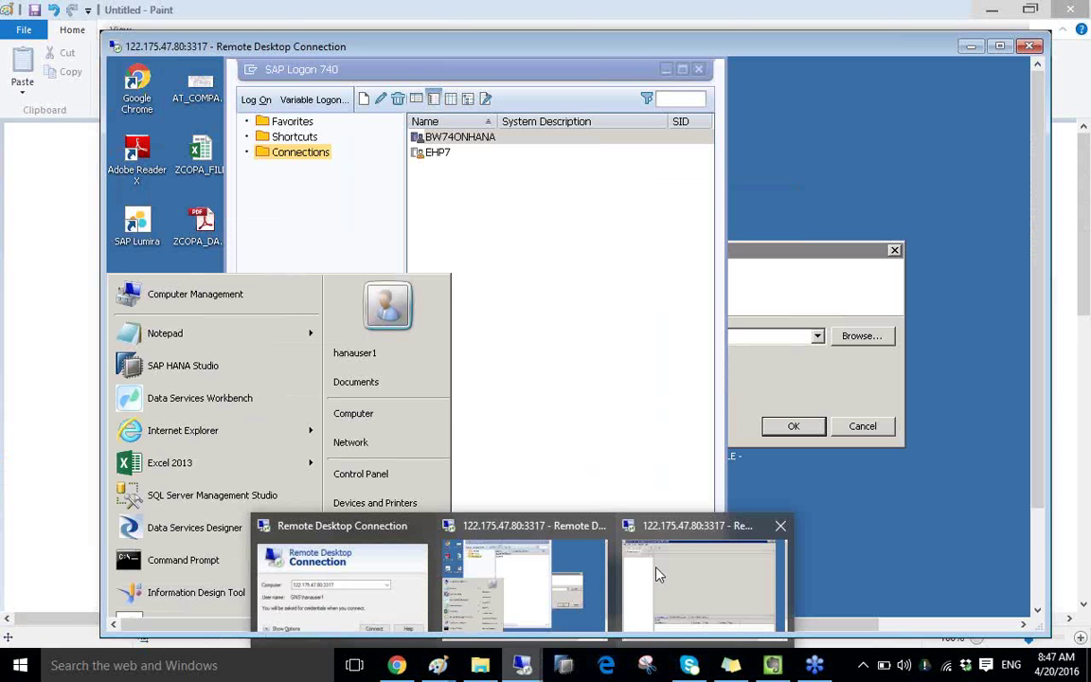
left_click(661, 575)
key("ctrl+alt+Break")
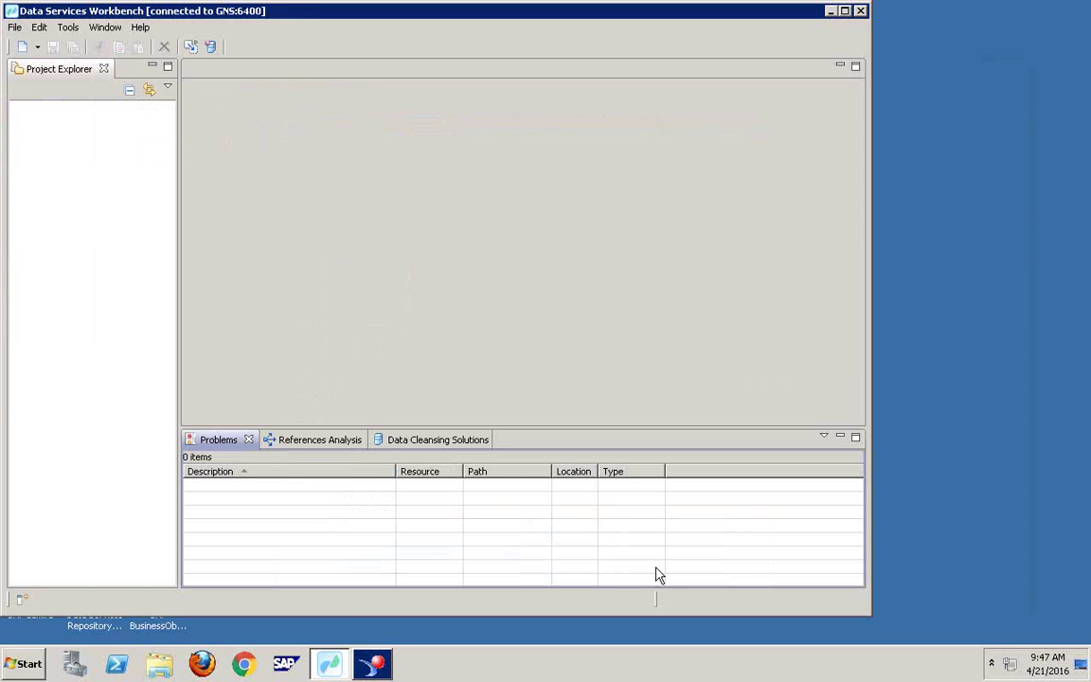
left_click(24, 664)
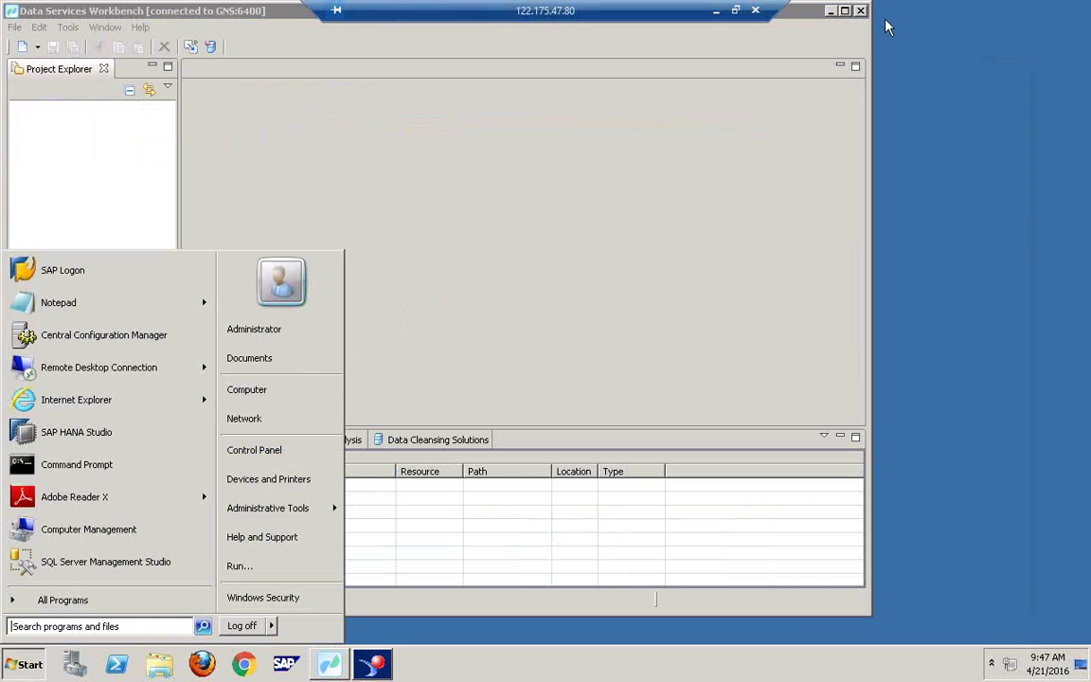
left_click(886, 28)
left_click(860, 11)
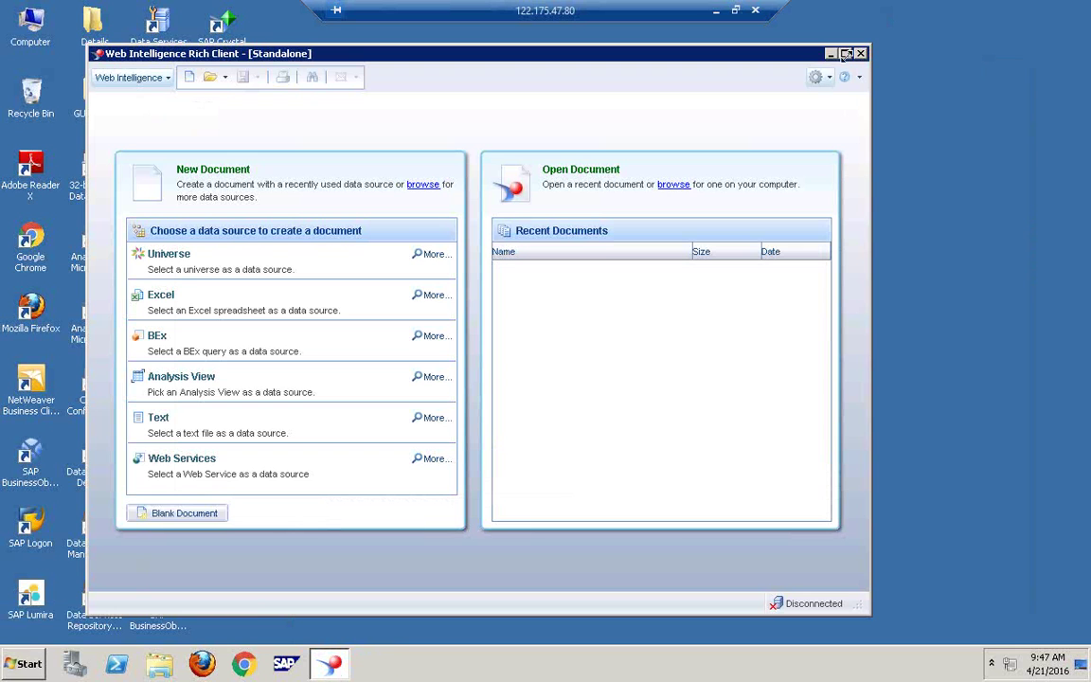
Step: Close Web Intelligence Rich Client, refresh the desktop and launch SAP Management Console
left_click(860, 53)
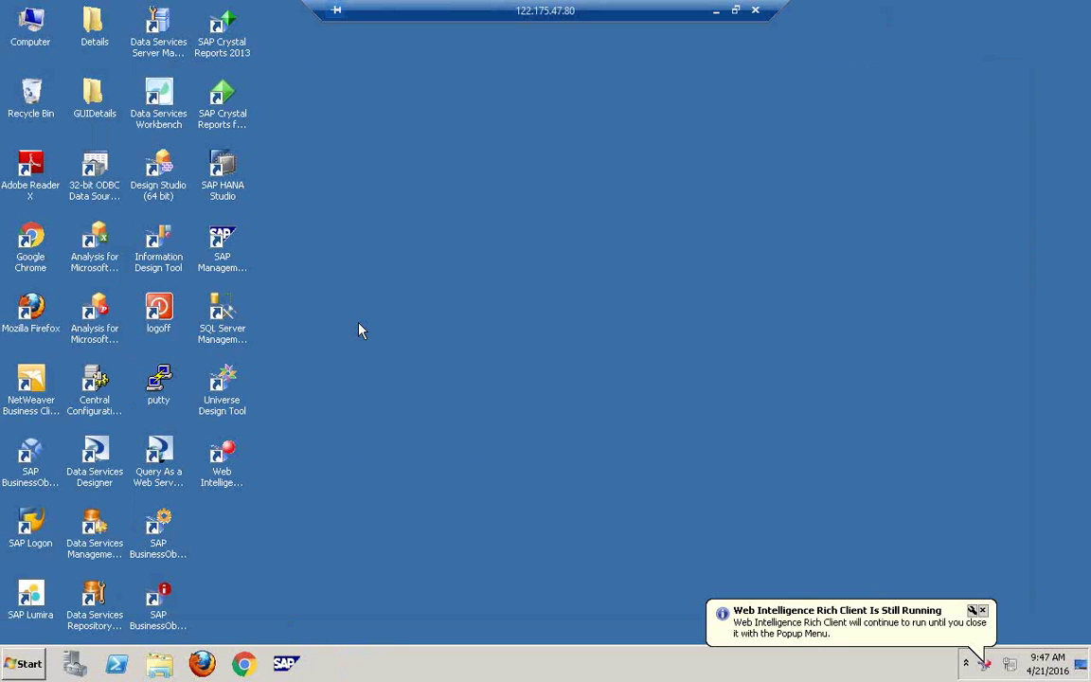
right_click(359, 329)
left_click(414, 364)
double_click(222, 246)
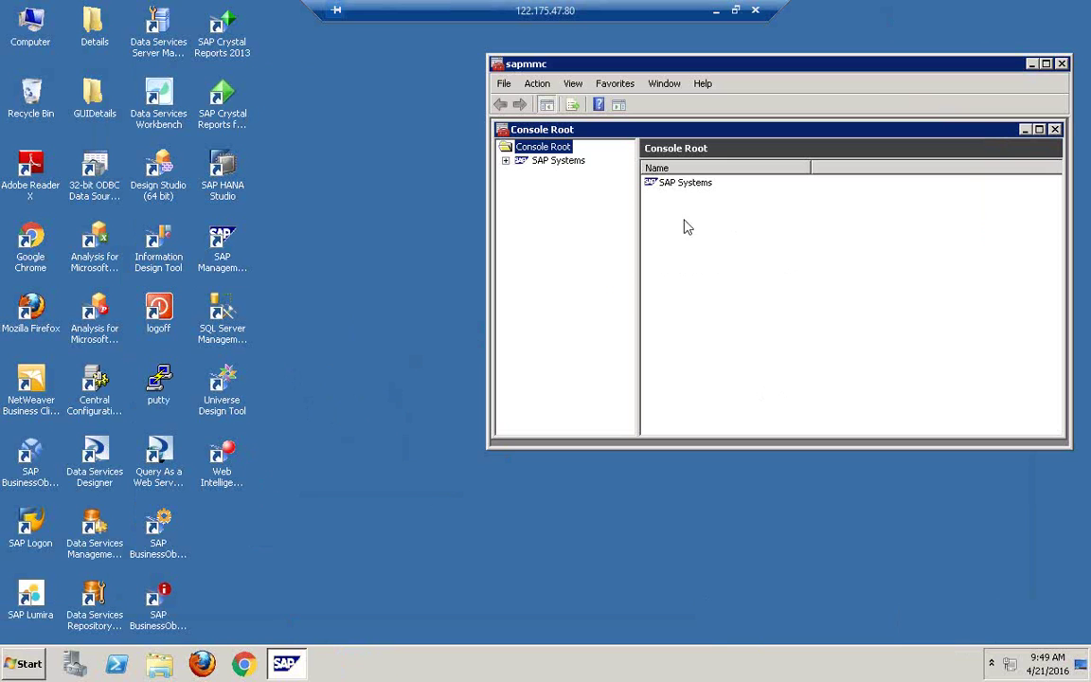
Step: Start all SAP systems, accepting the default timeout and entering the administrator password
left_click(547, 162)
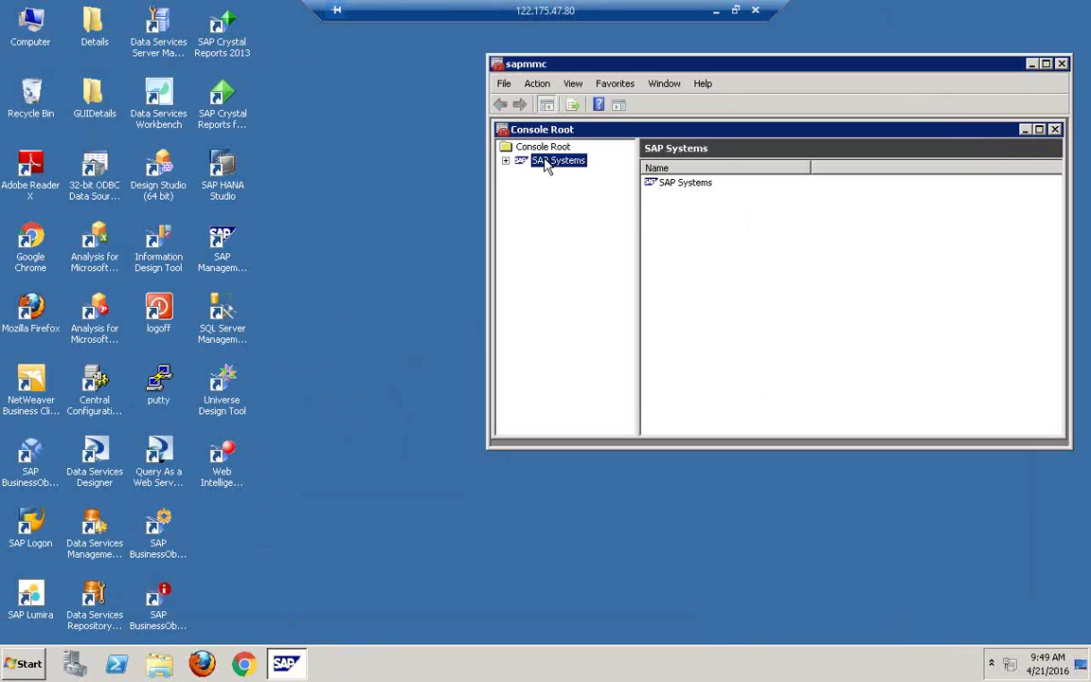
right_click(545, 162)
left_click(589, 185)
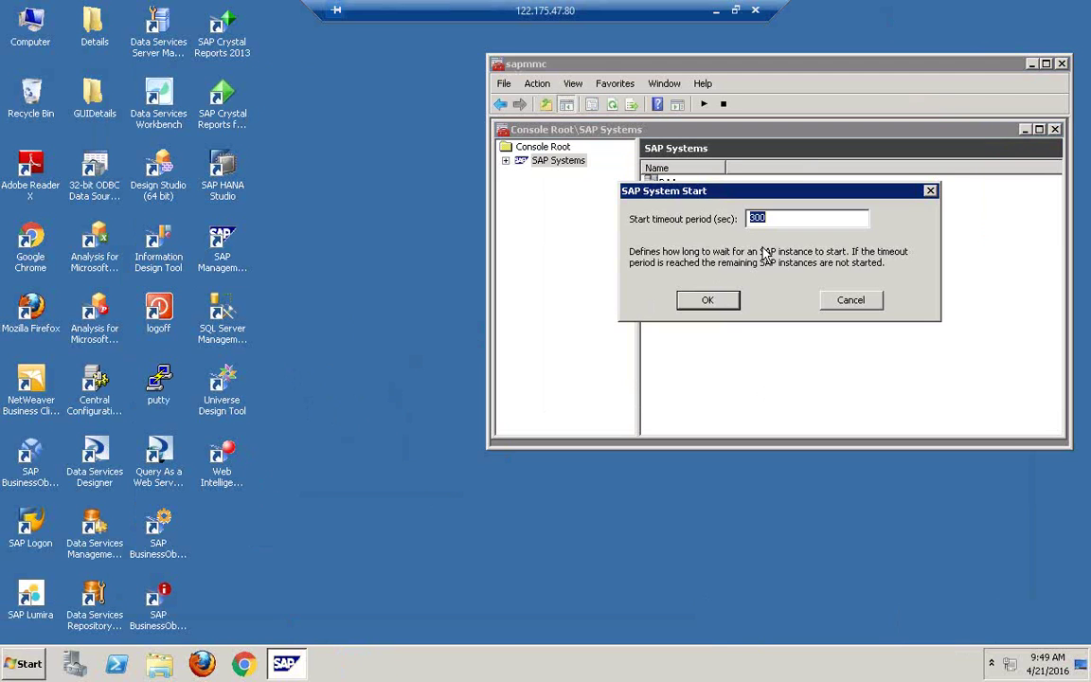
left_click(721, 296)
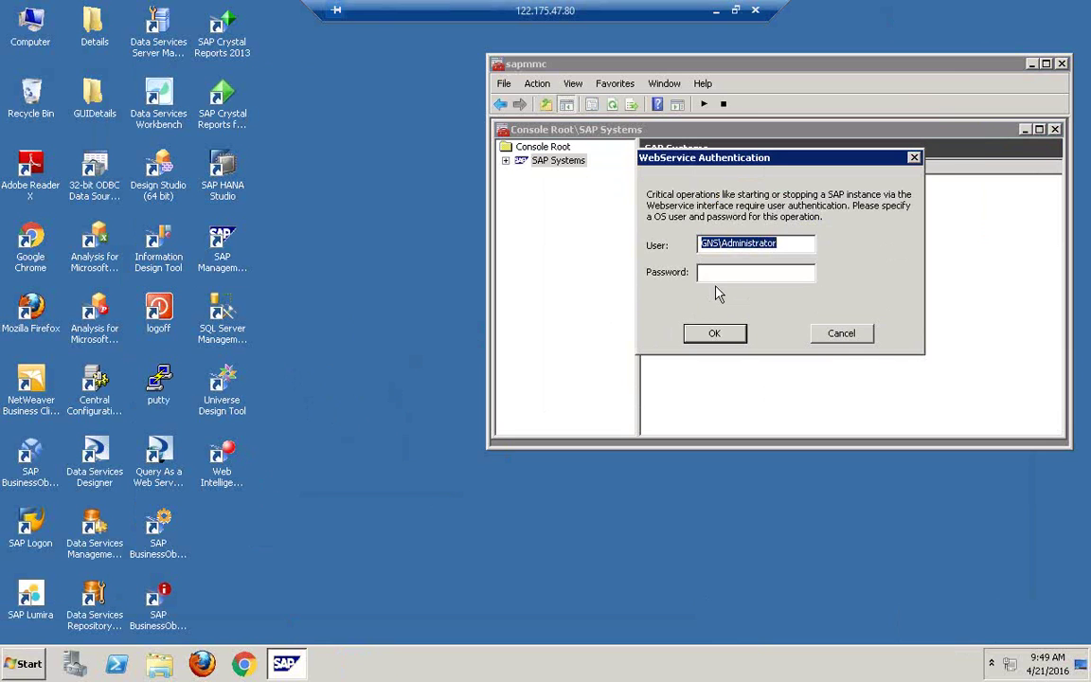
key("Tab")
type("******")
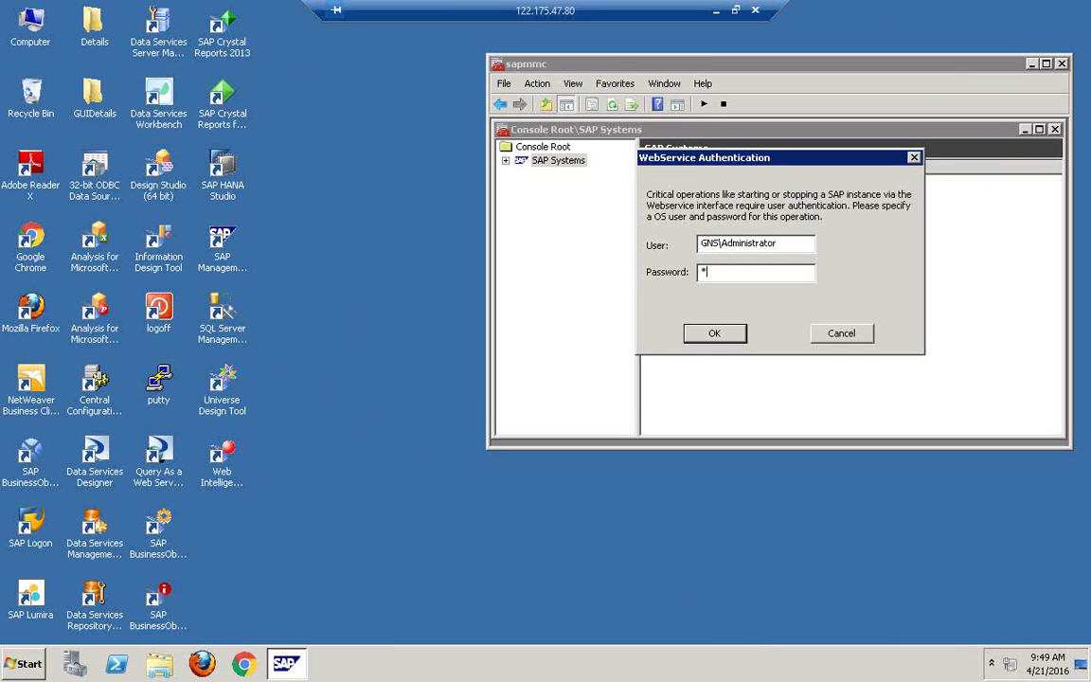
type("*****")
key("Return")
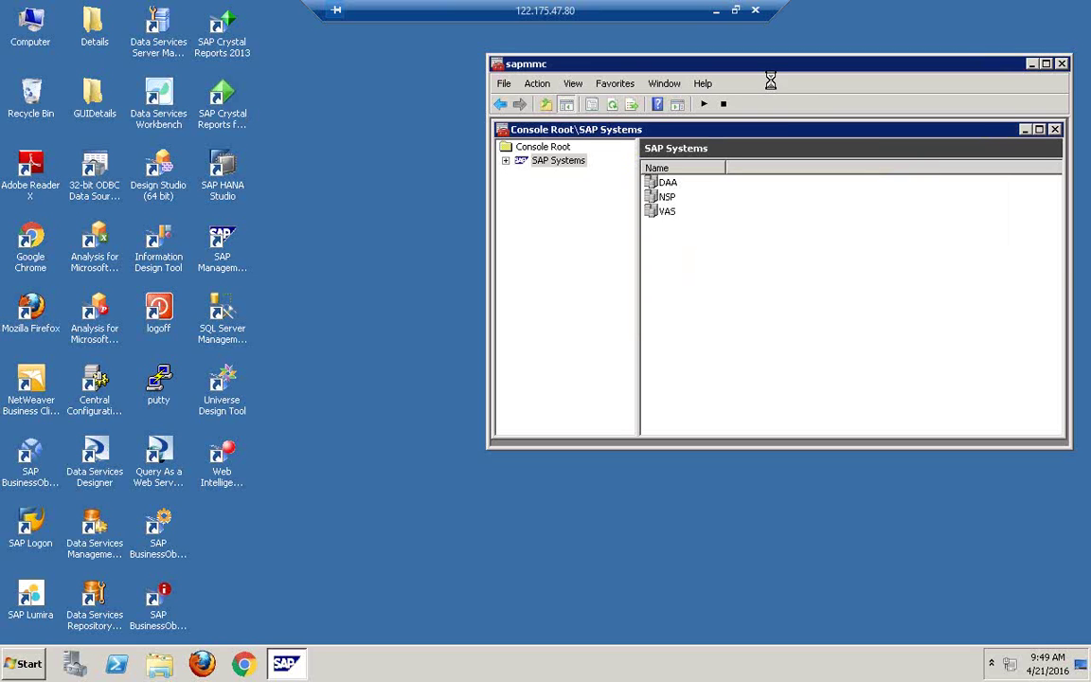
Step: Maximize the console, expand DAA, NSP and VAS, and request an NSP shutdown
double_click(775, 67)
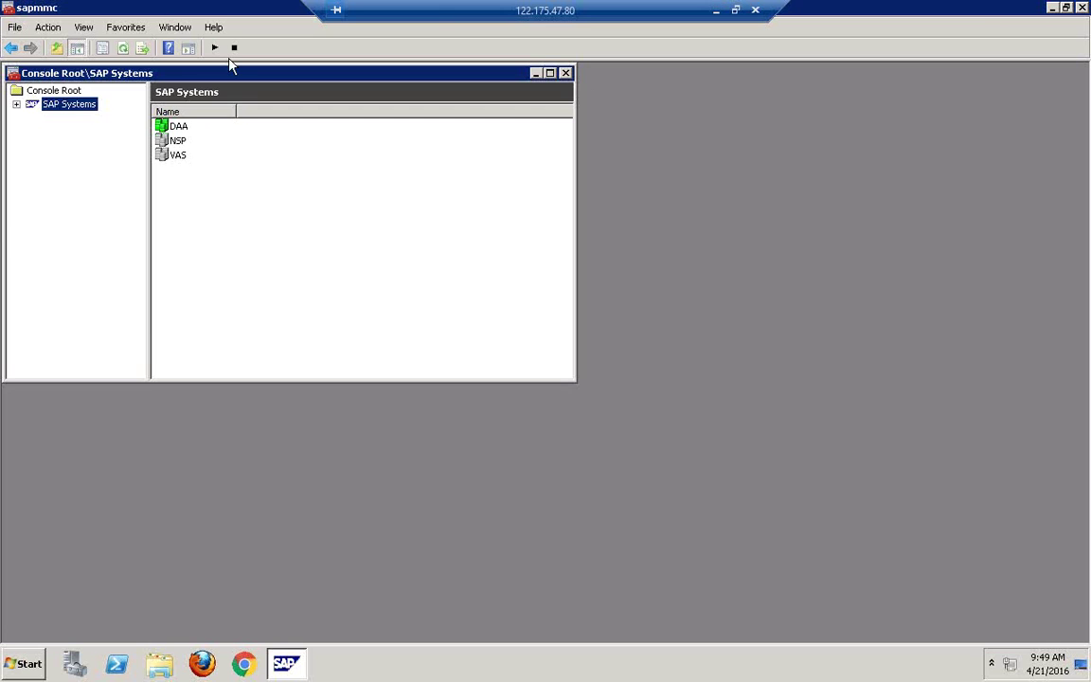
left_click(16, 104)
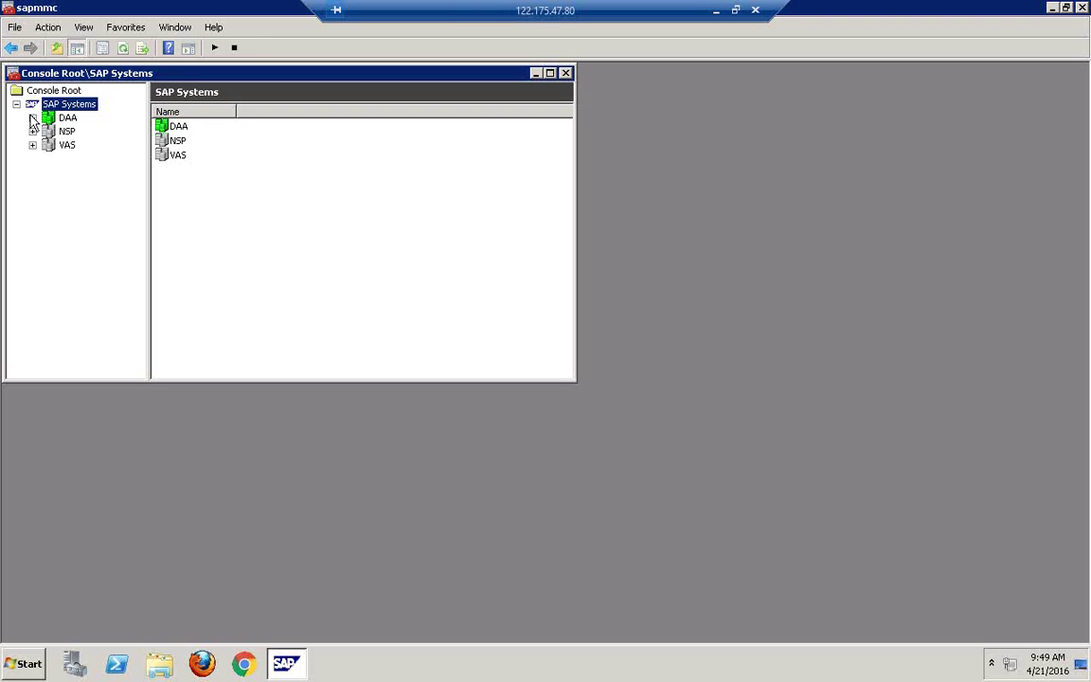
left_click(59, 118)
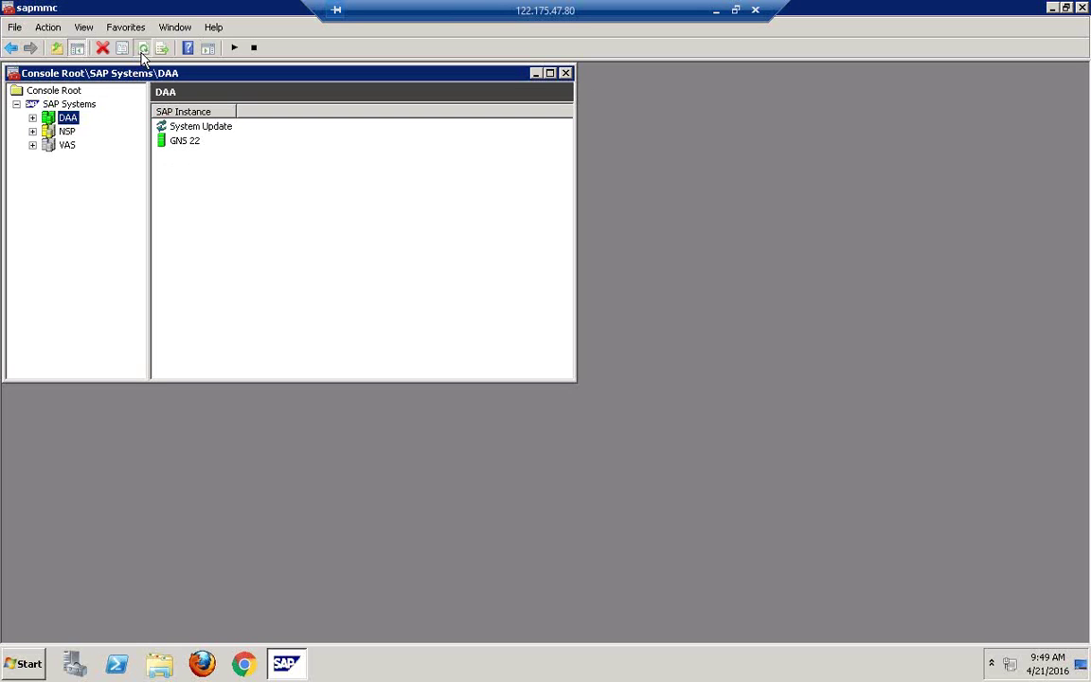
right_click(63, 133)
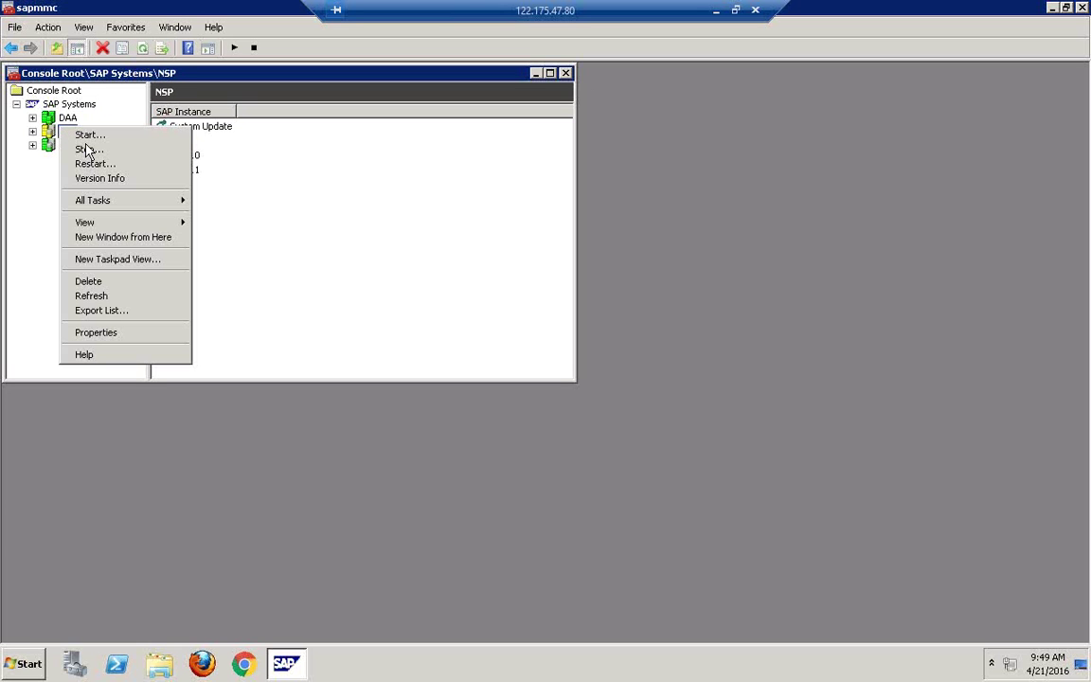
left_click(87, 149)
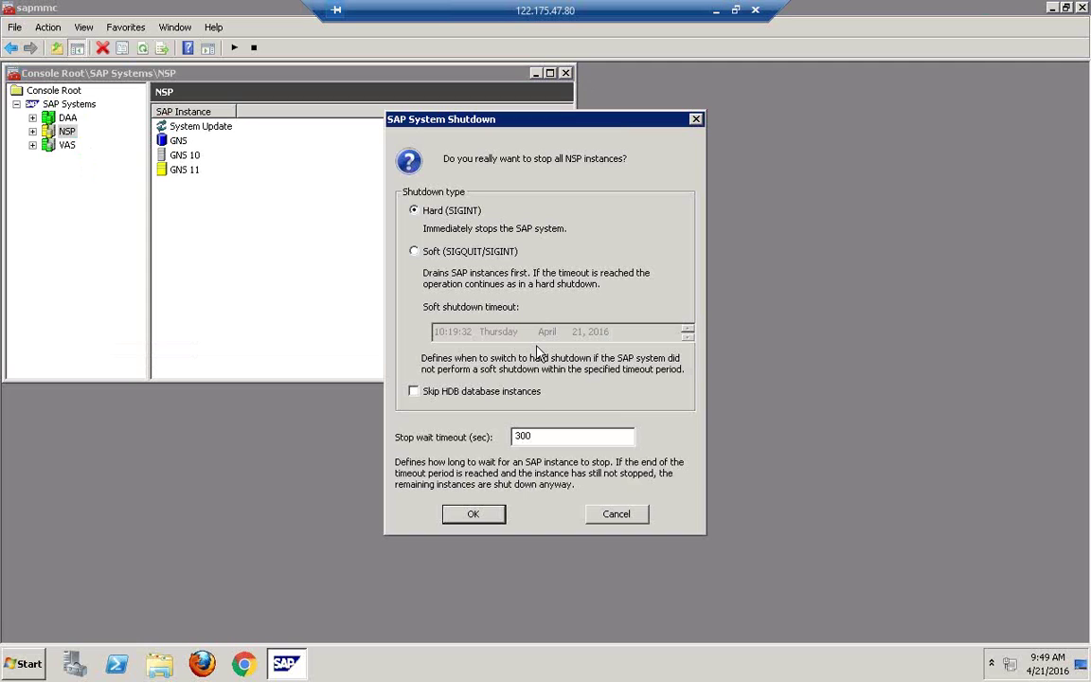
Step: Cancel the first stop request, refresh, then hard-shut down all NSP instances and close SAP MMC
left_click(611, 524)
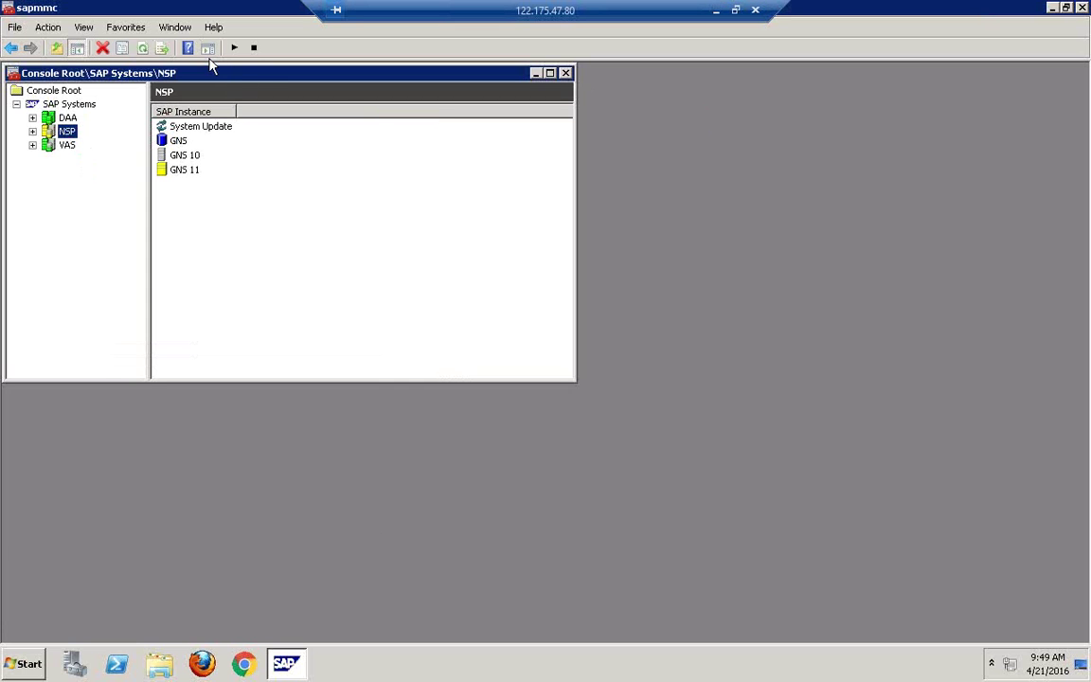
left_click(142, 48)
right_click(69, 137)
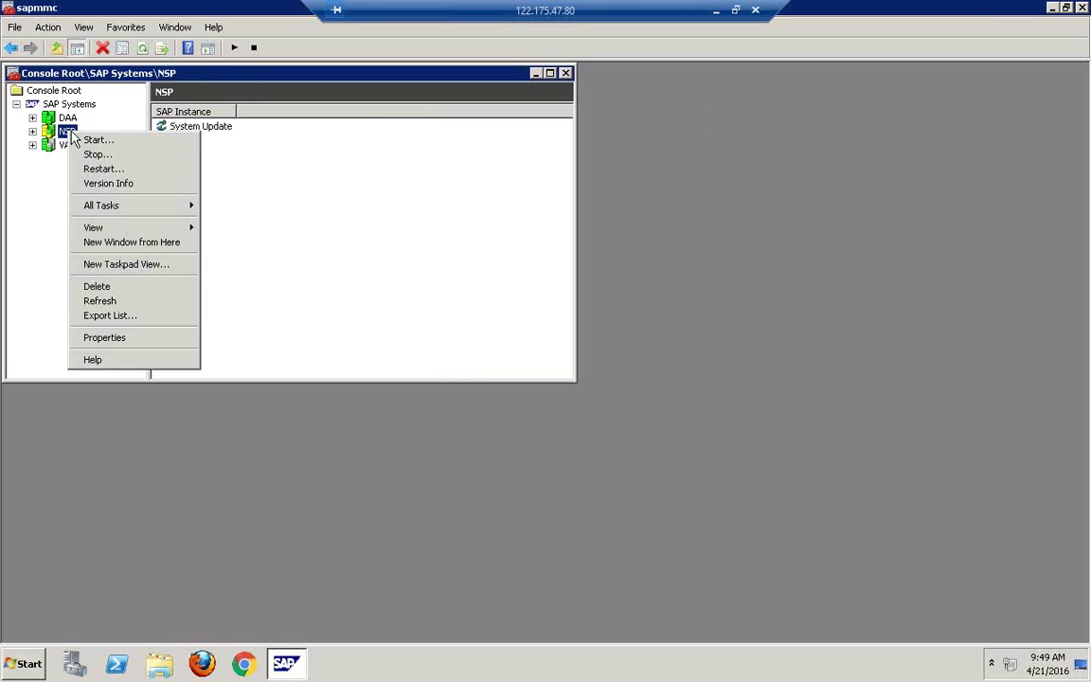
left_click(107, 155)
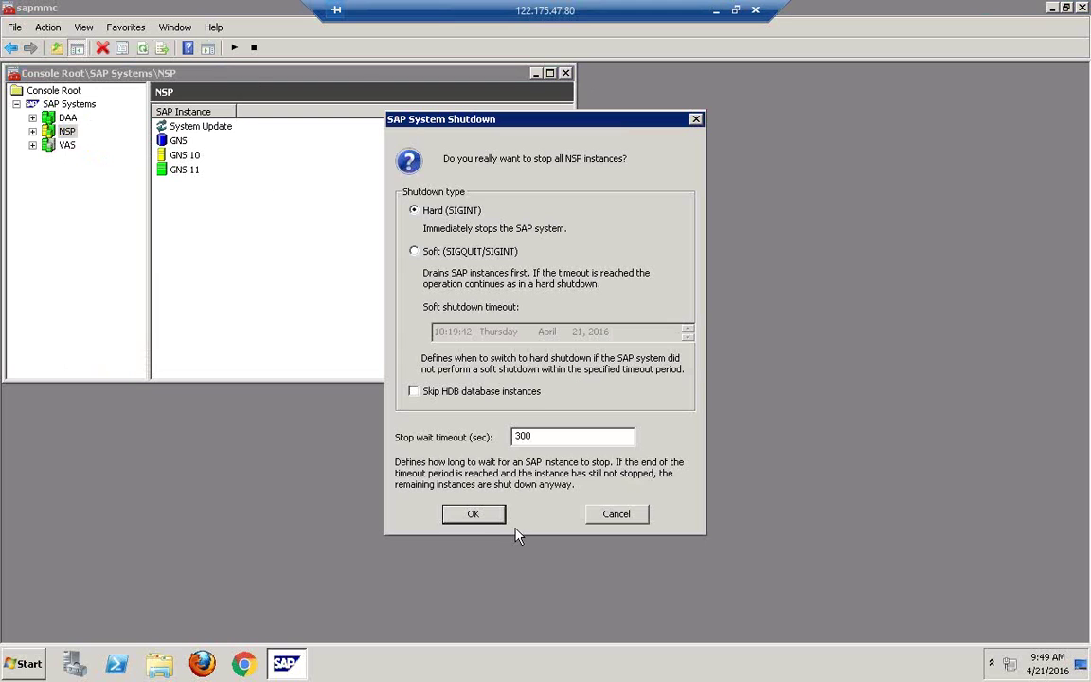
left_click(476, 514)
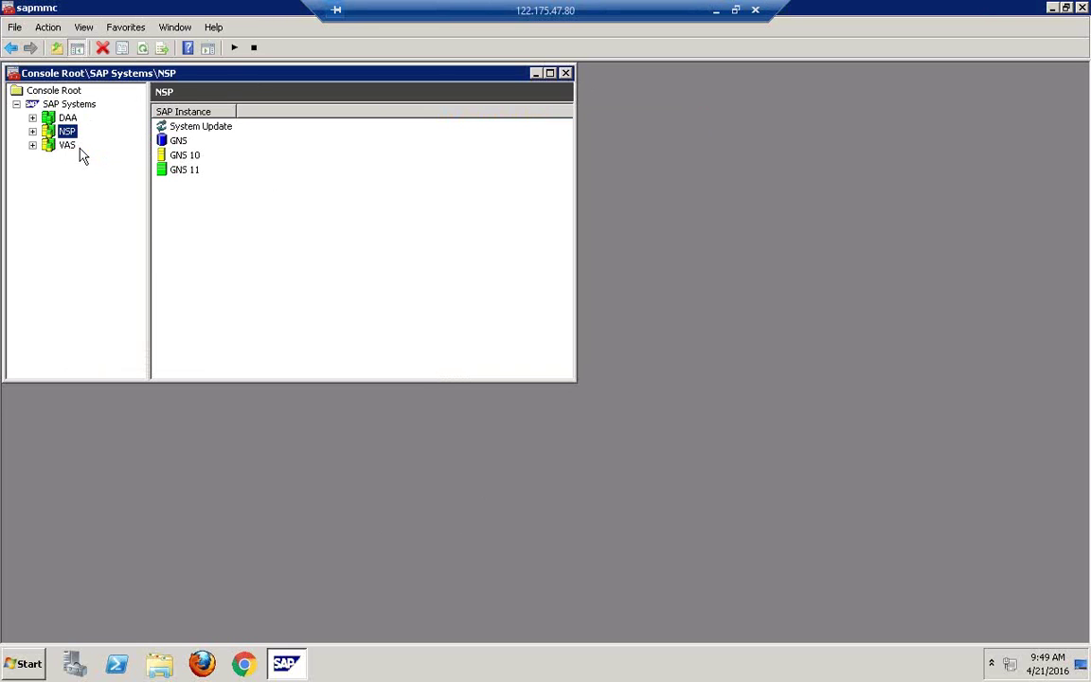
left_click(1083, 7)
Step: Close the console without saving its settings, then refresh the desktop
left_click(575, 365)
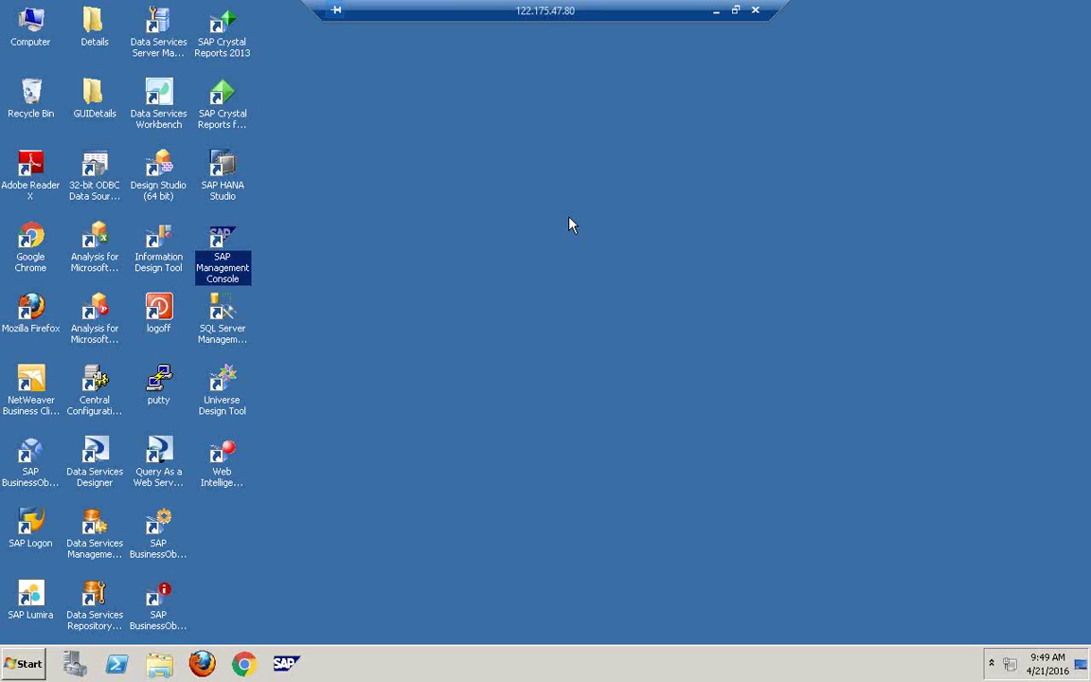
right_click(571, 220)
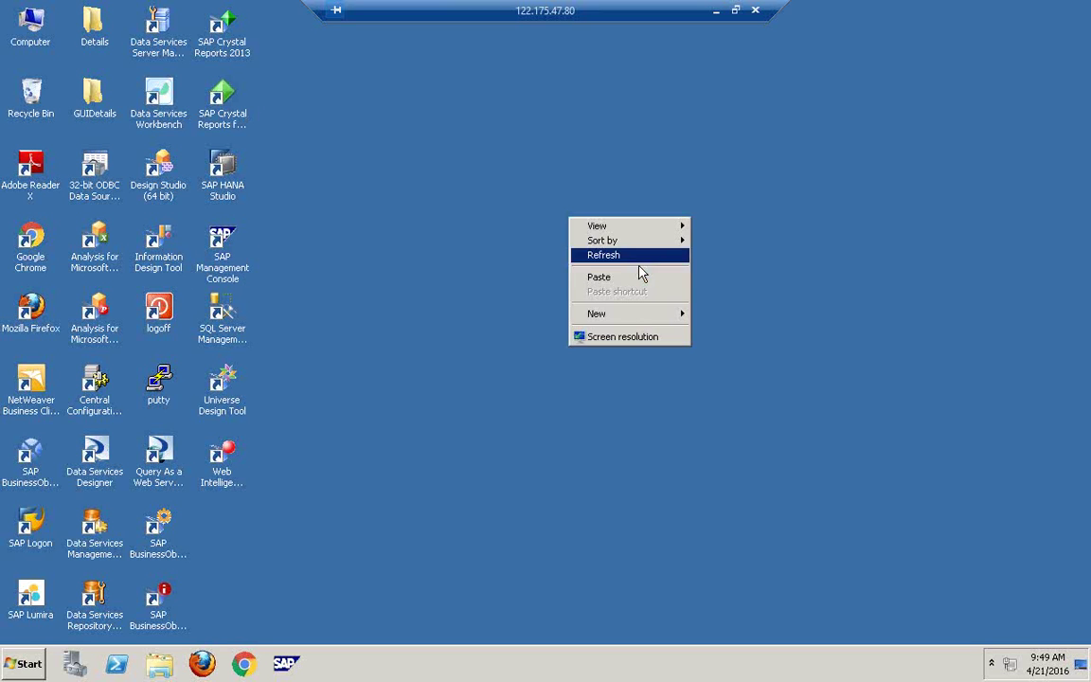
left_click(395, 285)
right_click(395, 285)
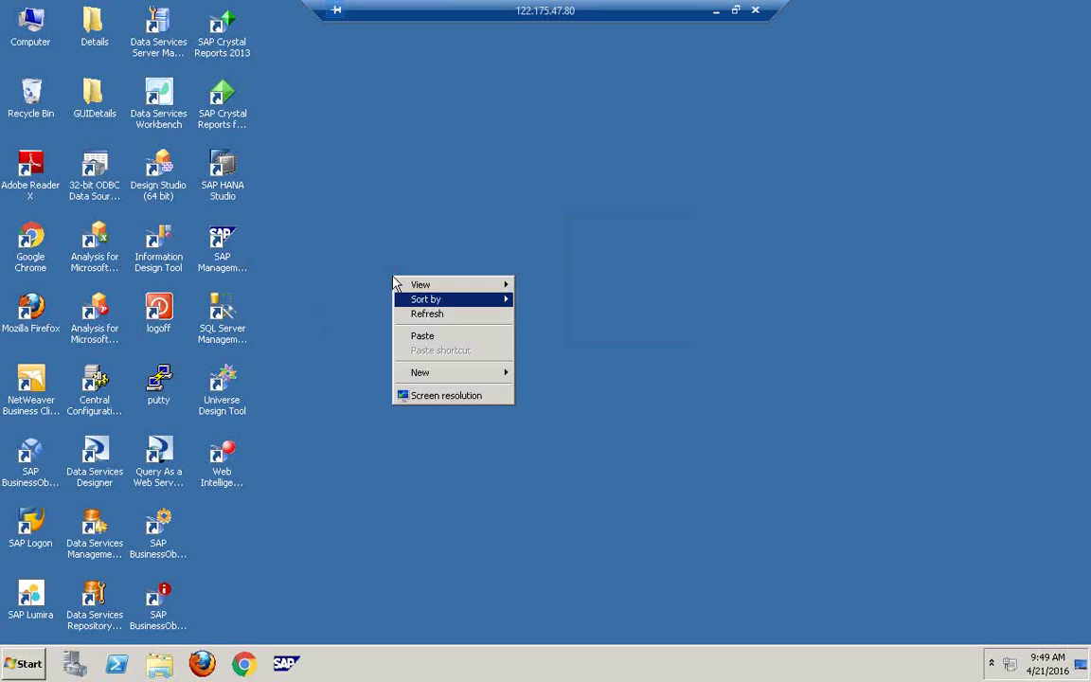
left_click(446, 316)
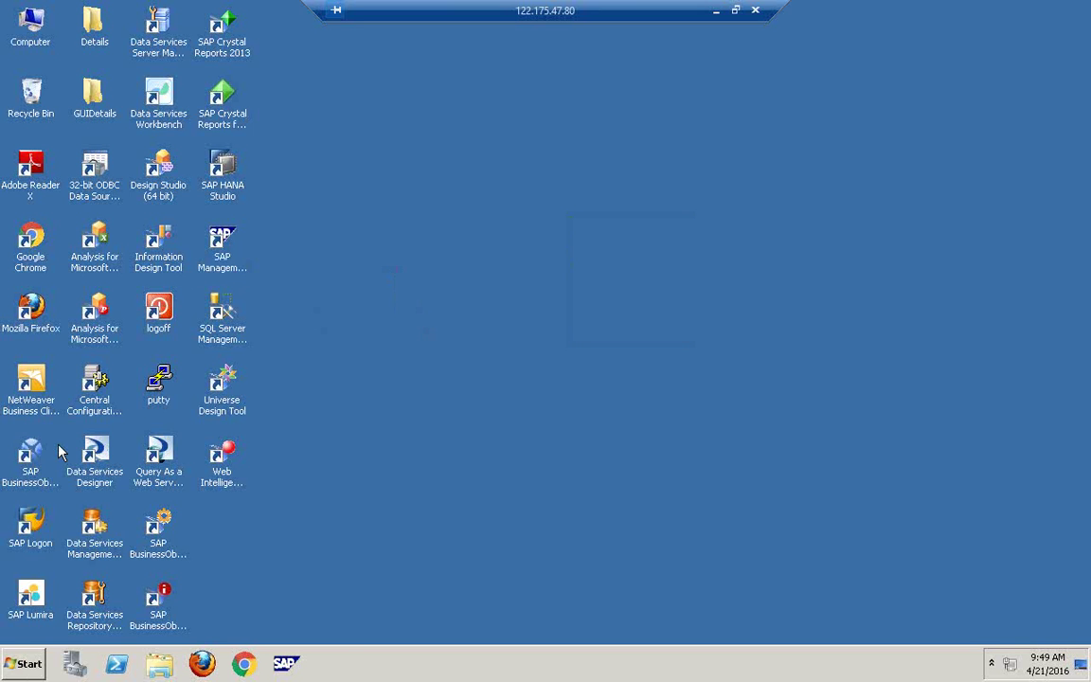
Step: Launch SAP Logon from the Start menu's program list
key("super")
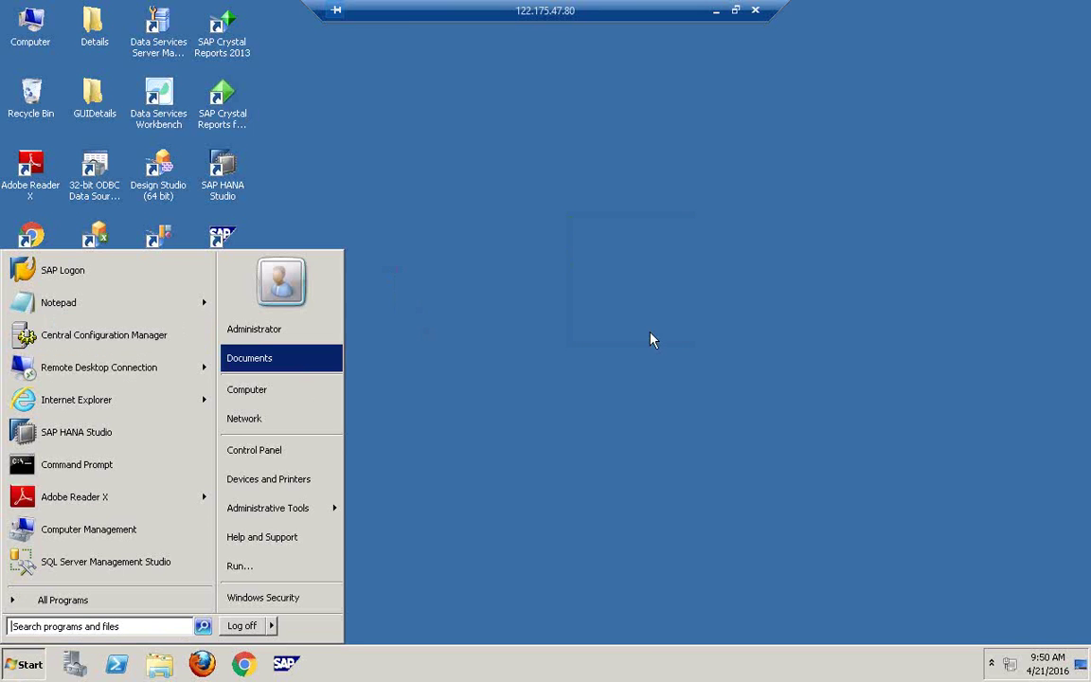
left_click(717, 369)
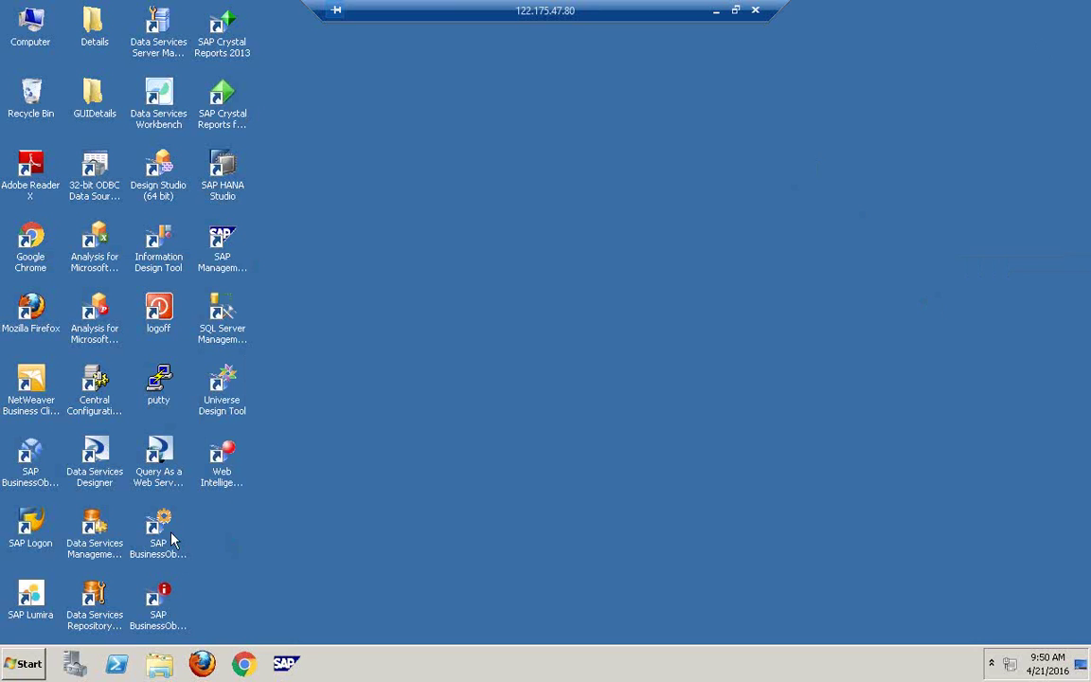
left_click(93, 548)
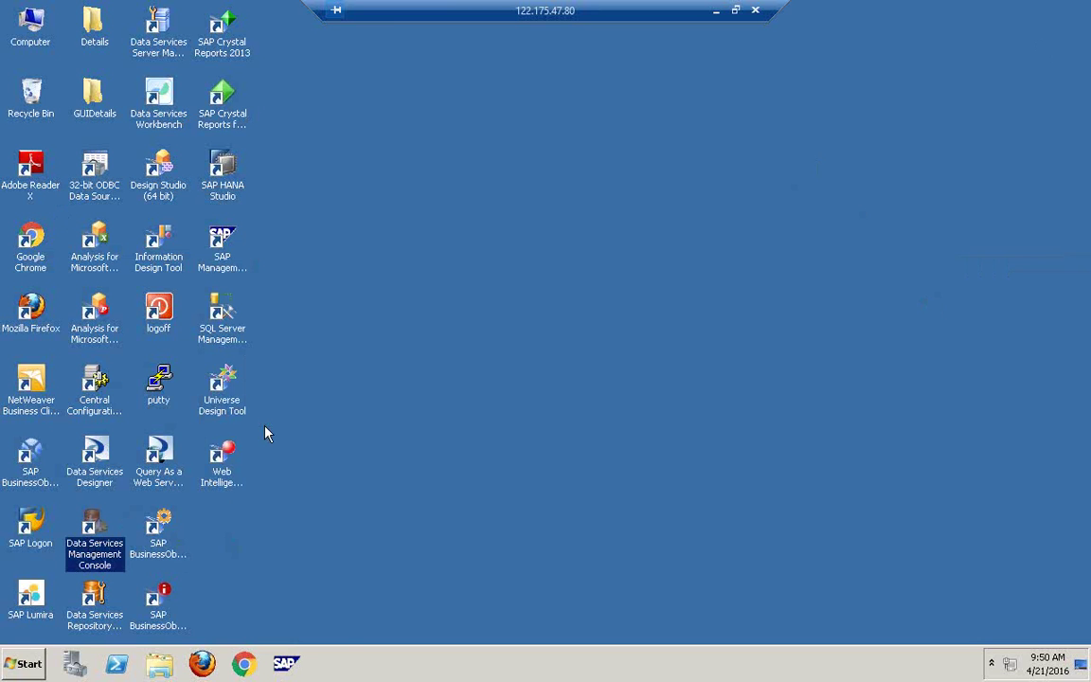
left_click(17, 662)
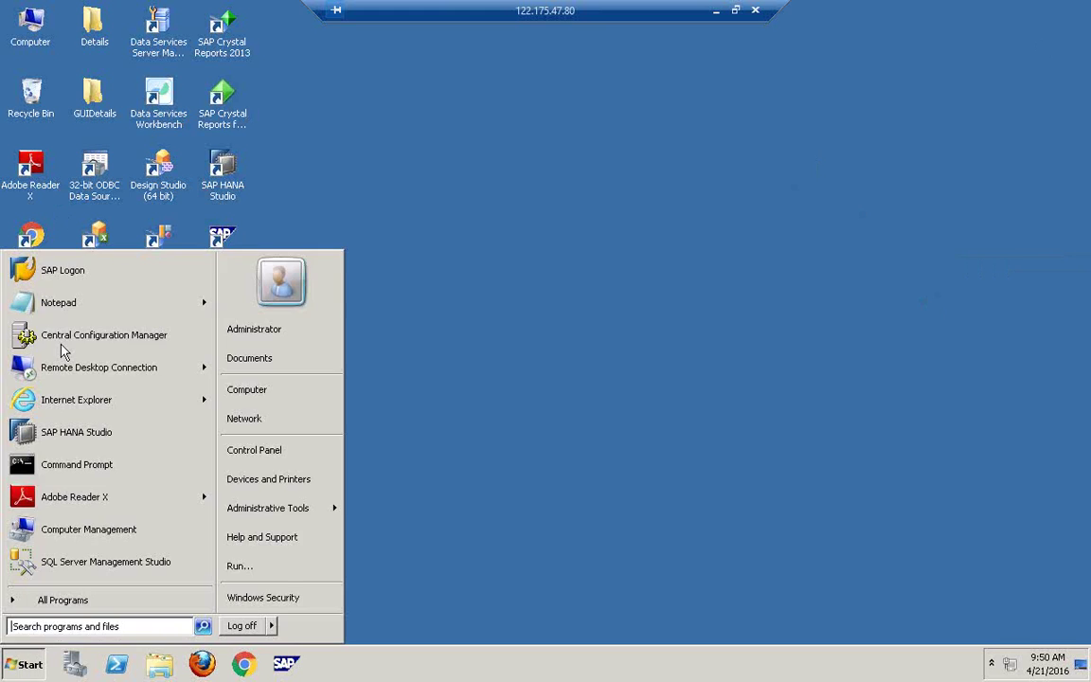
left_click(63, 272)
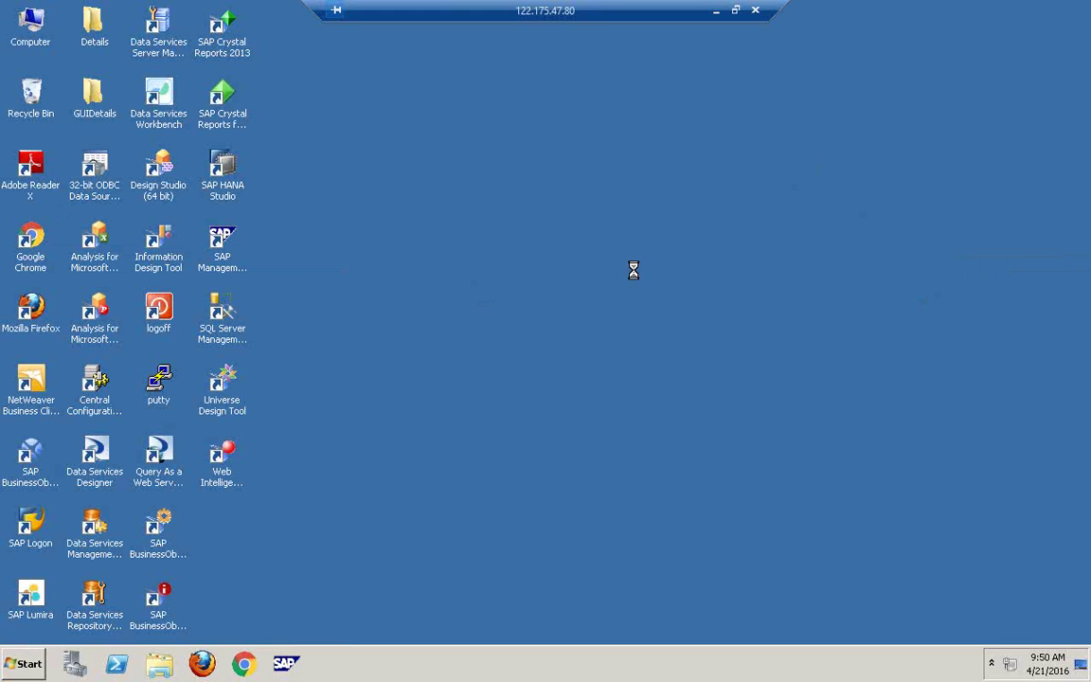
Step: Start connecting to the EHP7 system, refreshing the desktop while it loads
double_click(432, 186)
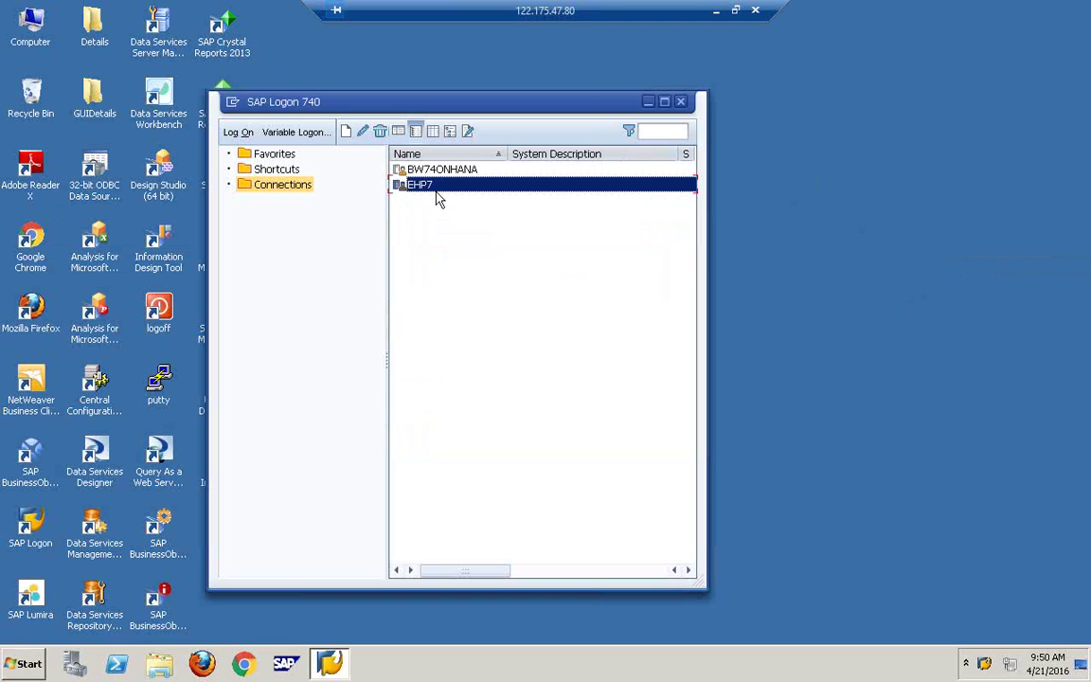
right_click(860, 233)
left_click(915, 272)
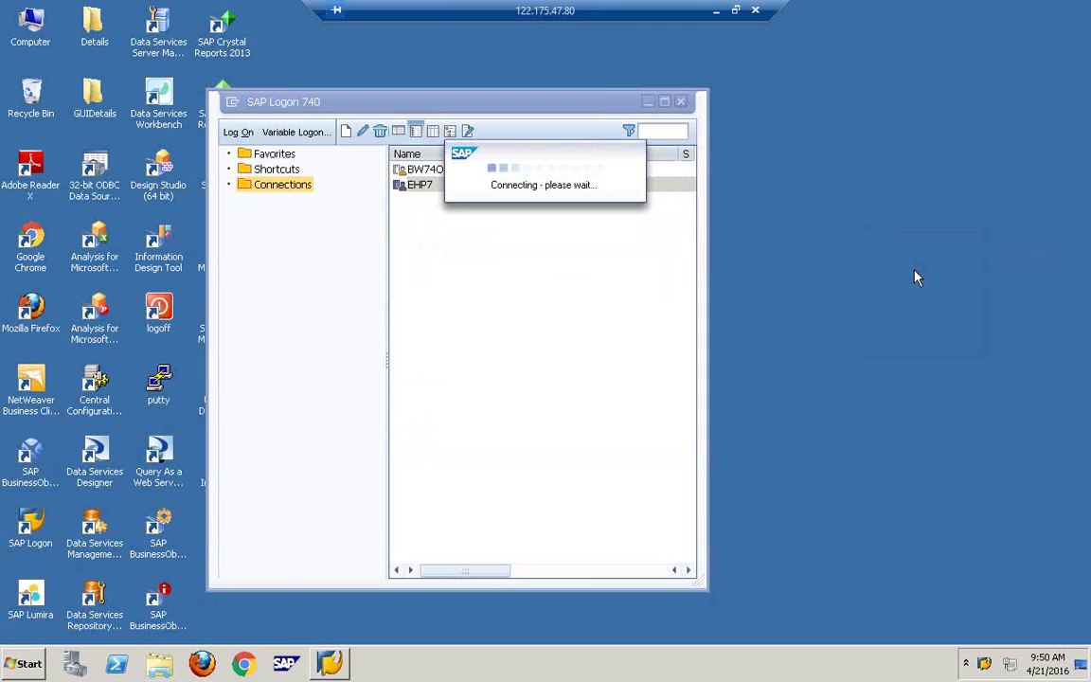
right_click(915, 277)
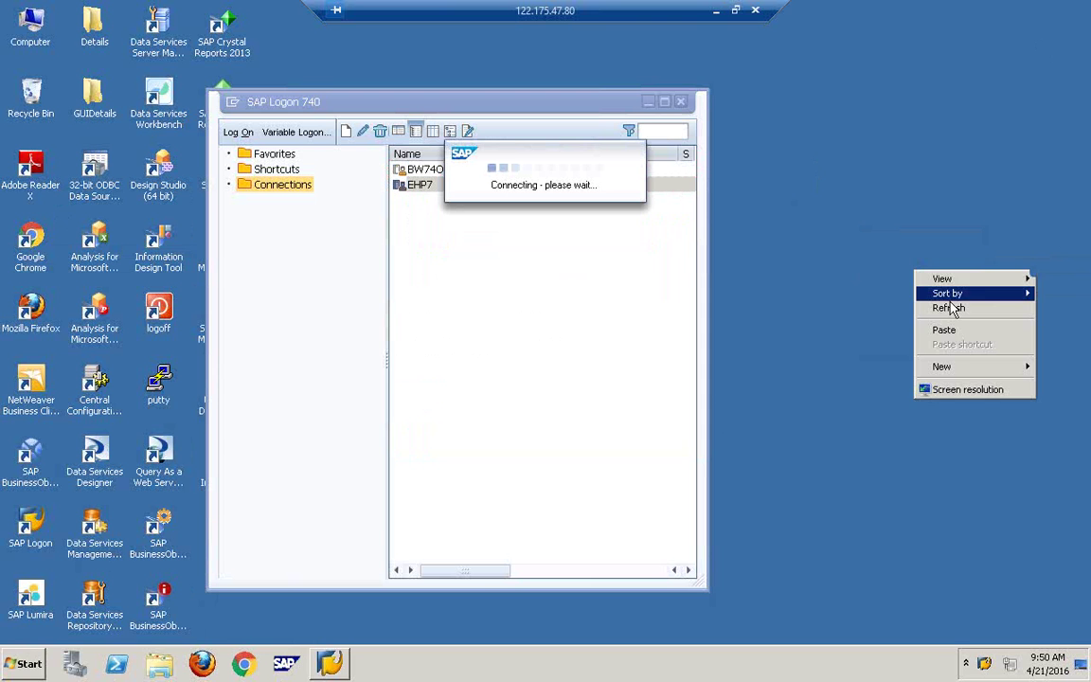
left_click(947, 307)
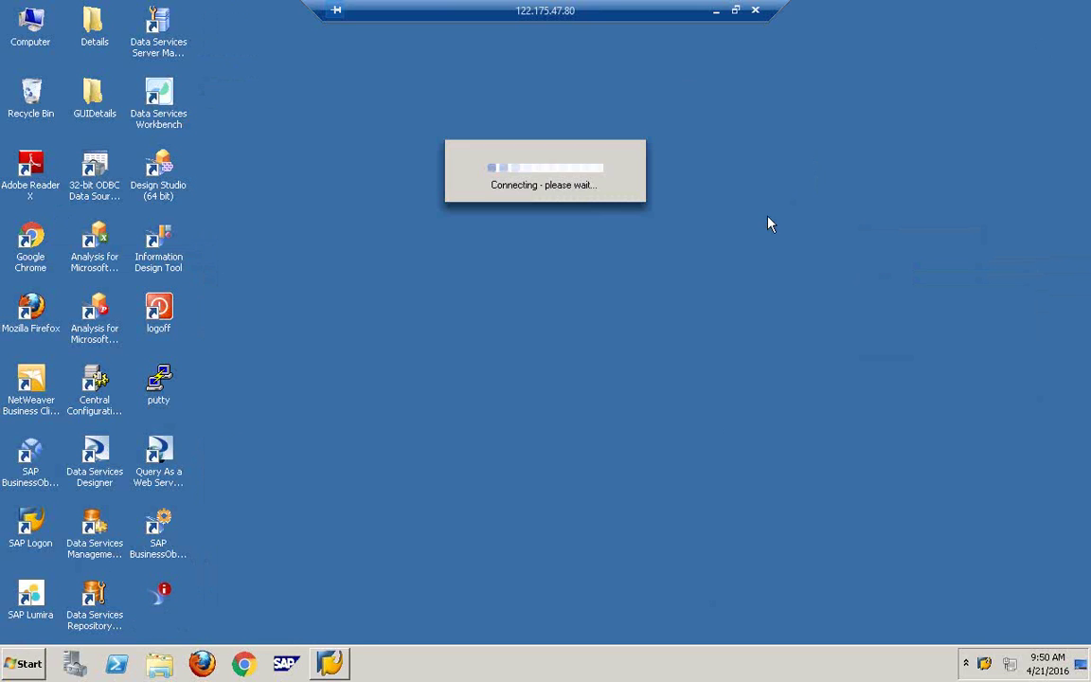
right_click(692, 233)
left_click(746, 272)
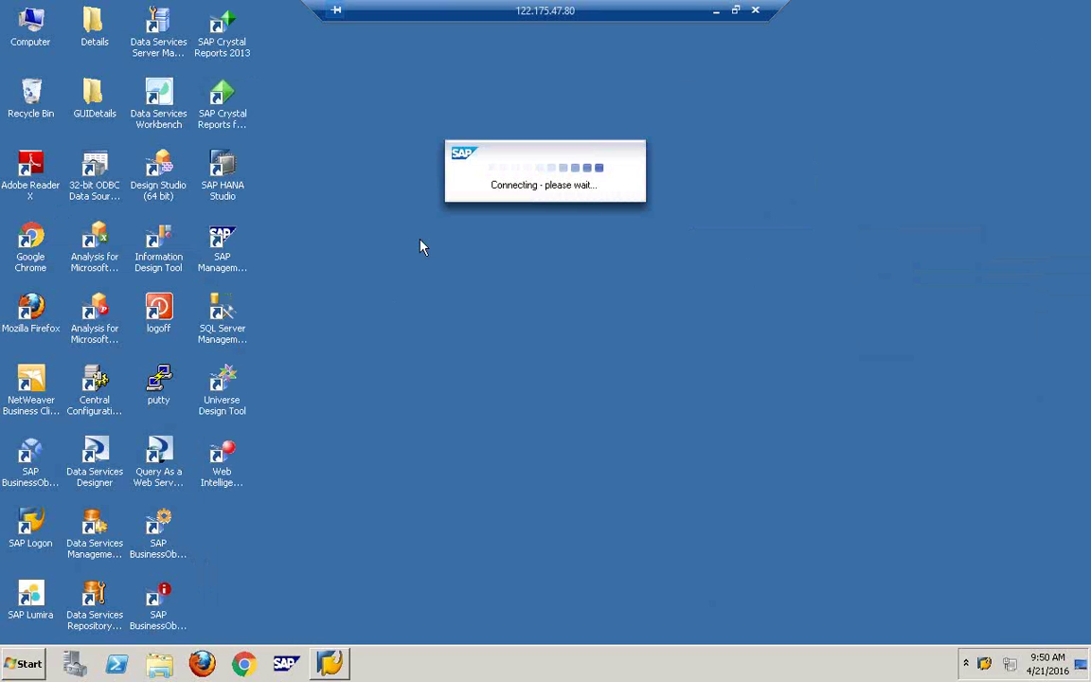
Step: Click through several items in the upper-left area of the screen, then refresh the desktop
left_click(234, 183)
left_click(223, 28)
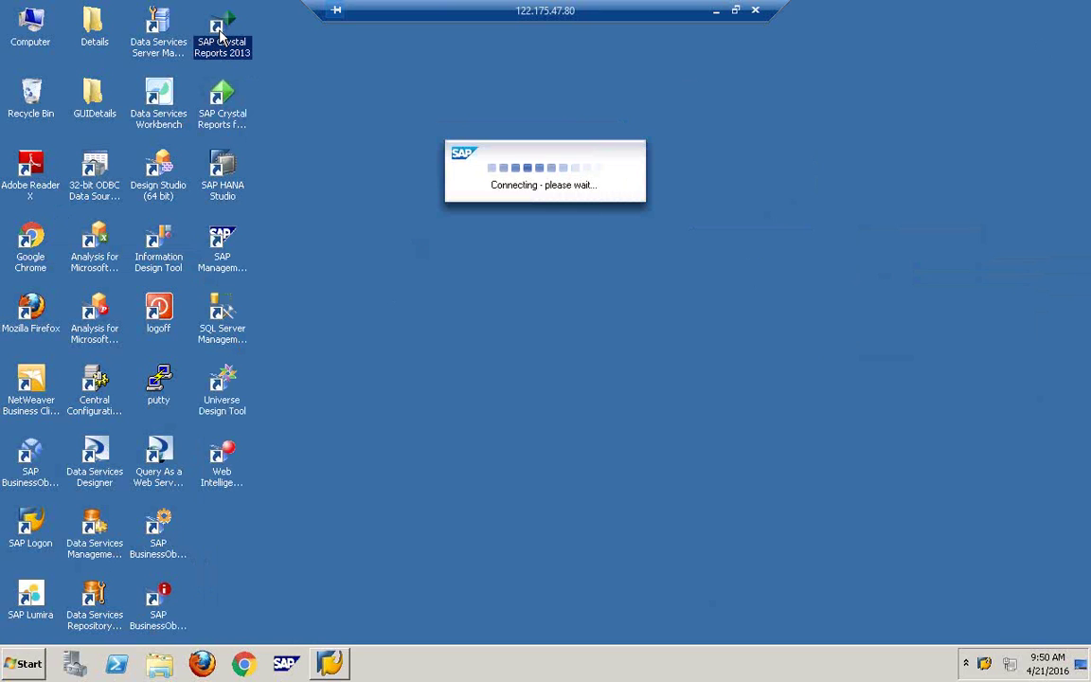
left_click(158, 95)
left_click(165, 194)
left_click(85, 175)
left_click(85, 95)
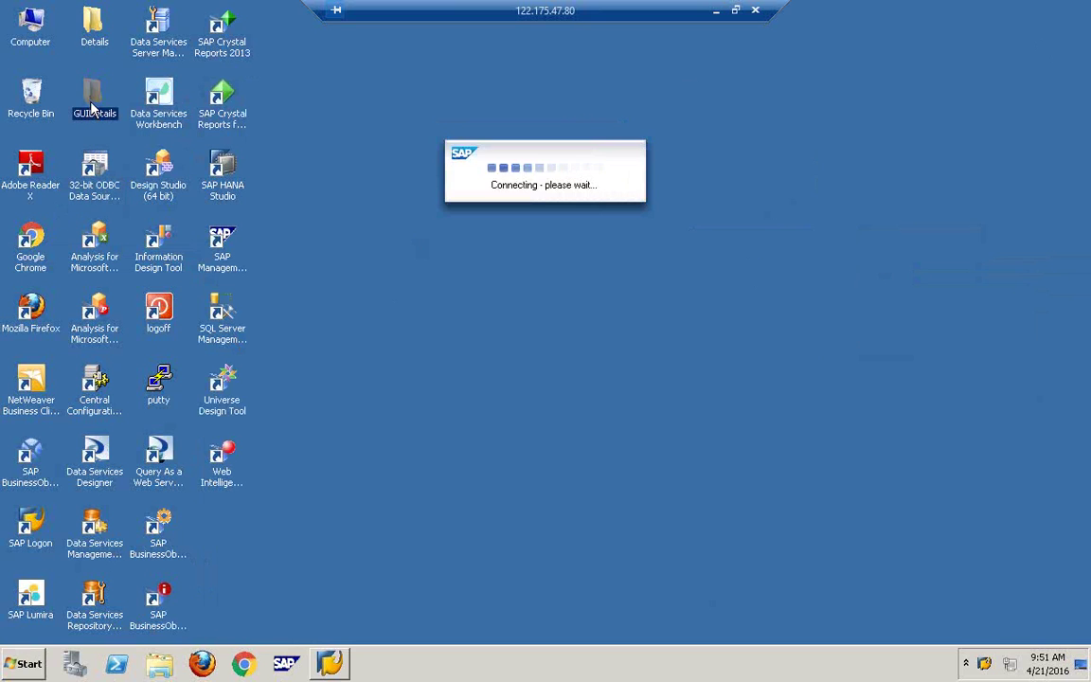
left_click(92, 46)
left_click(31, 95)
right_click(345, 345)
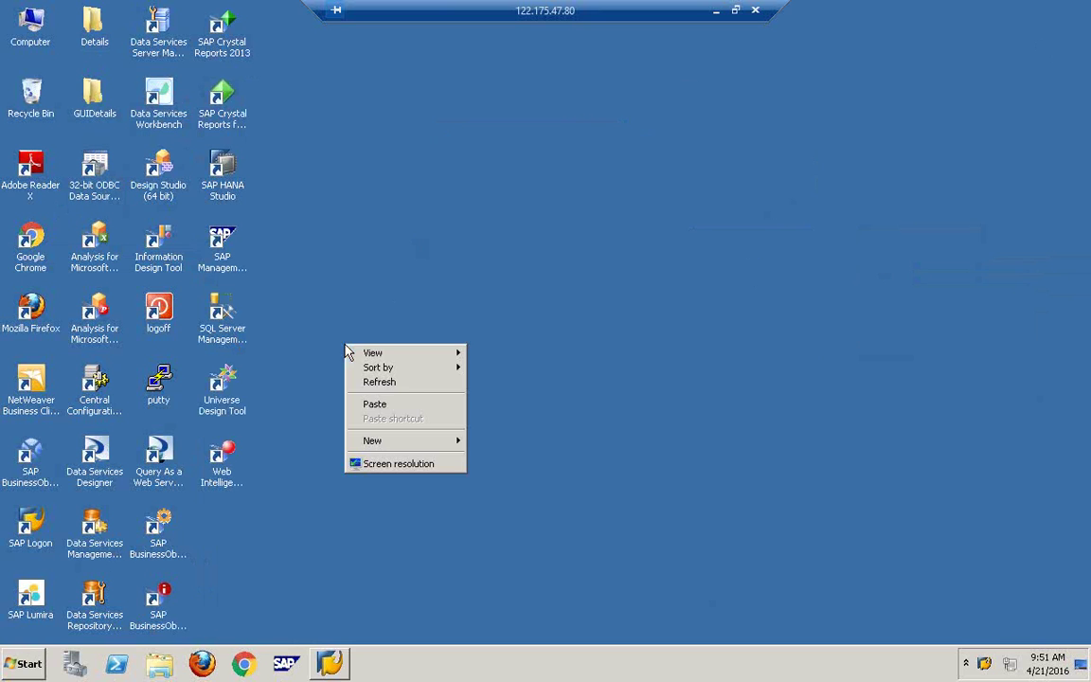
left_click(414, 385)
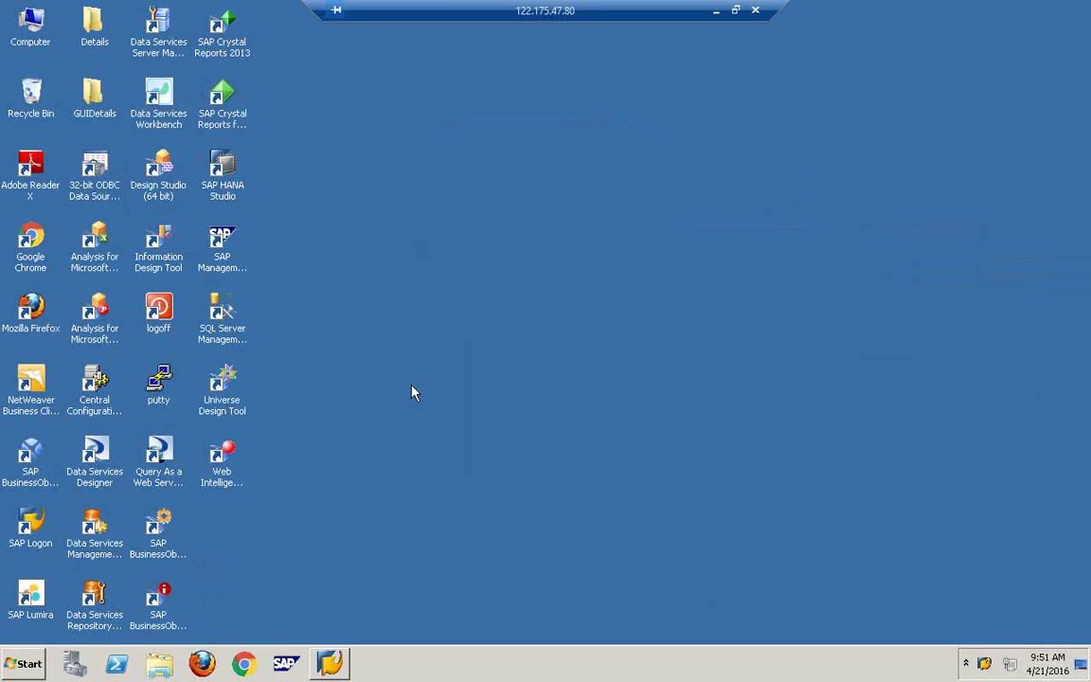
Step: Close the SAP Logon 740 window while the EHP7 connection keeps running
left_click(330, 664)
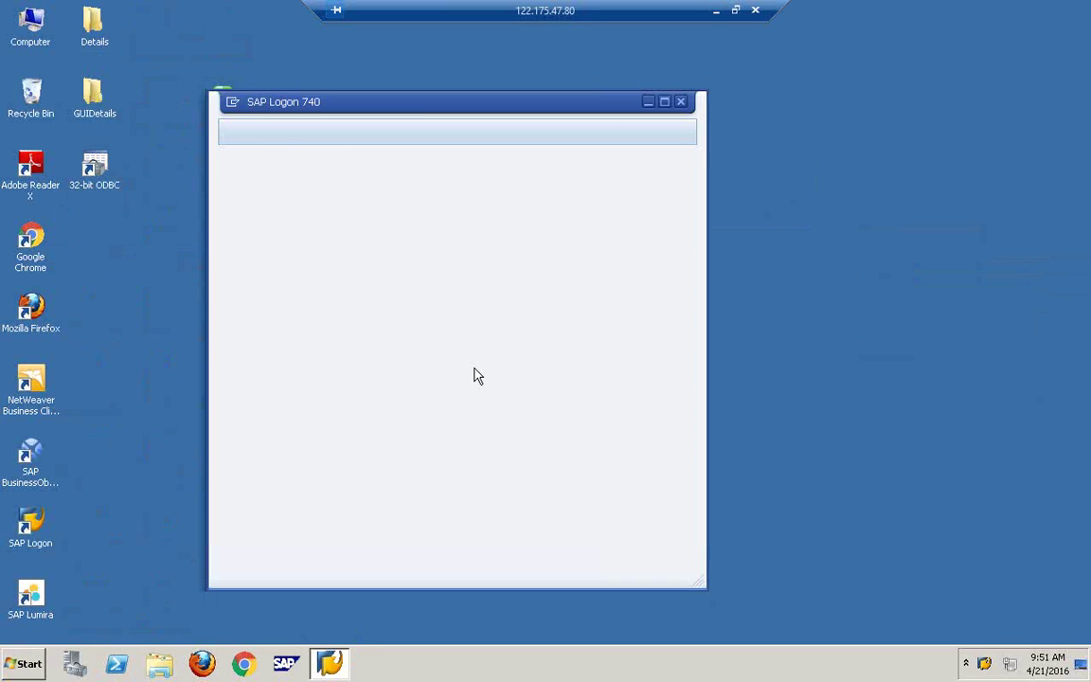
left_click(680, 101)
right_click(682, 103)
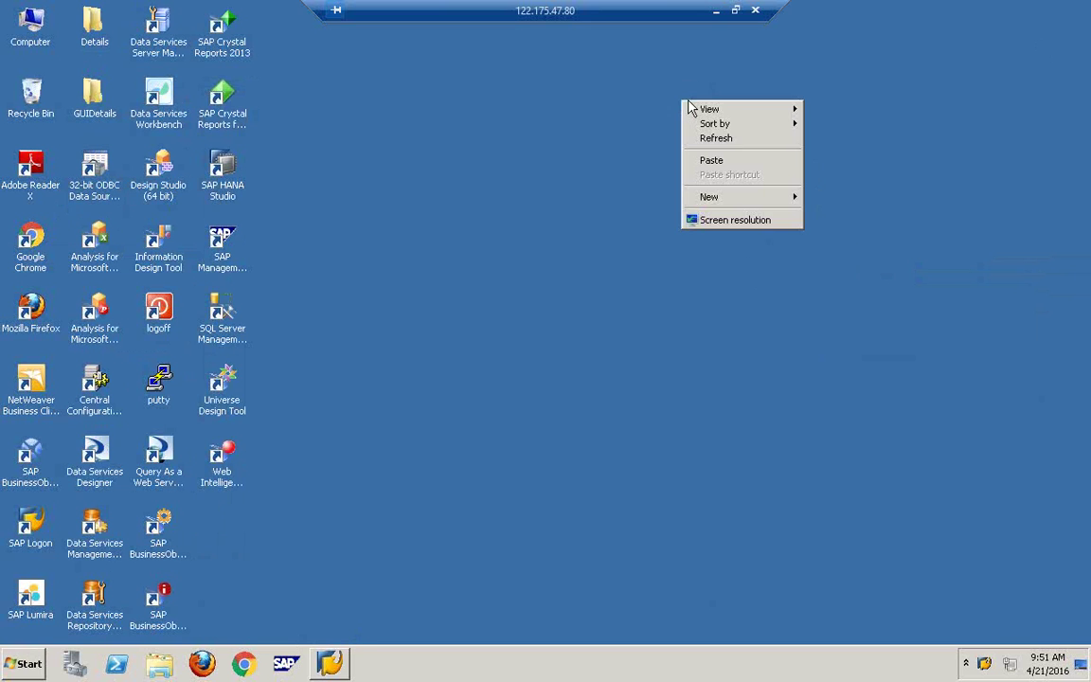
left_click(748, 140)
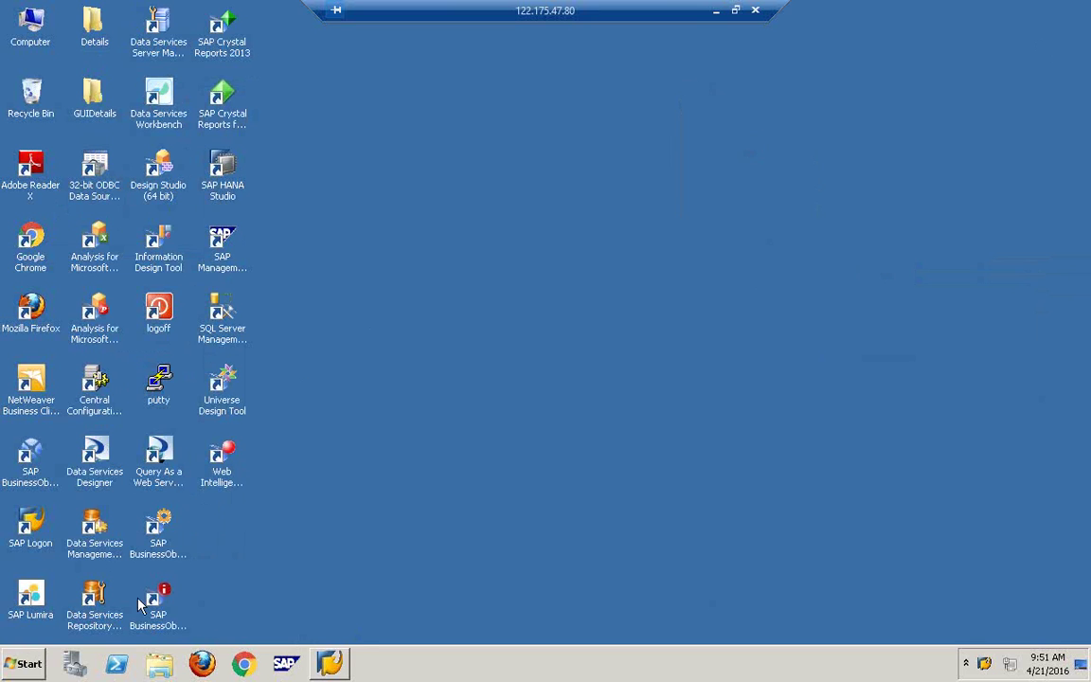
left_click(331, 665)
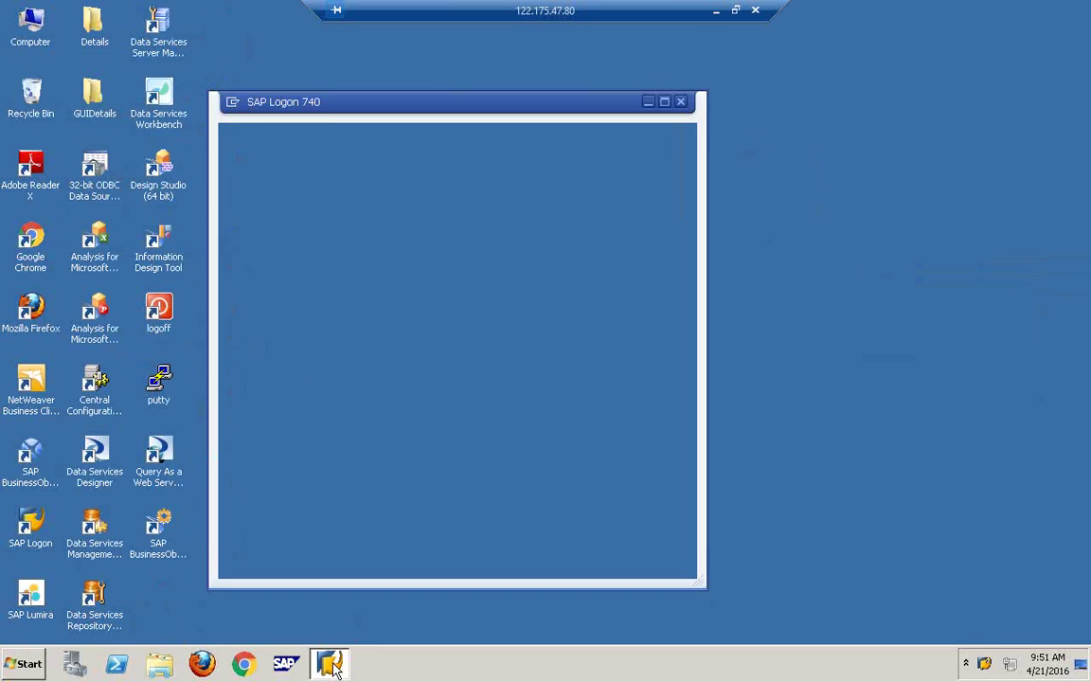
left_click(679, 133)
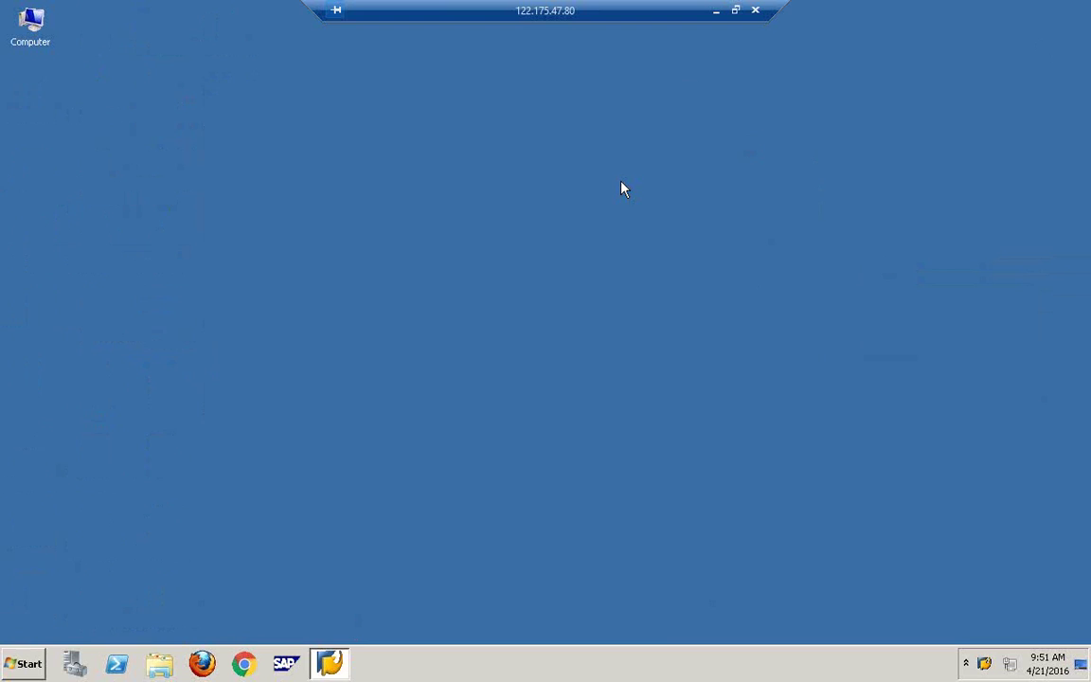
right_click(518, 665)
left_click(575, 614)
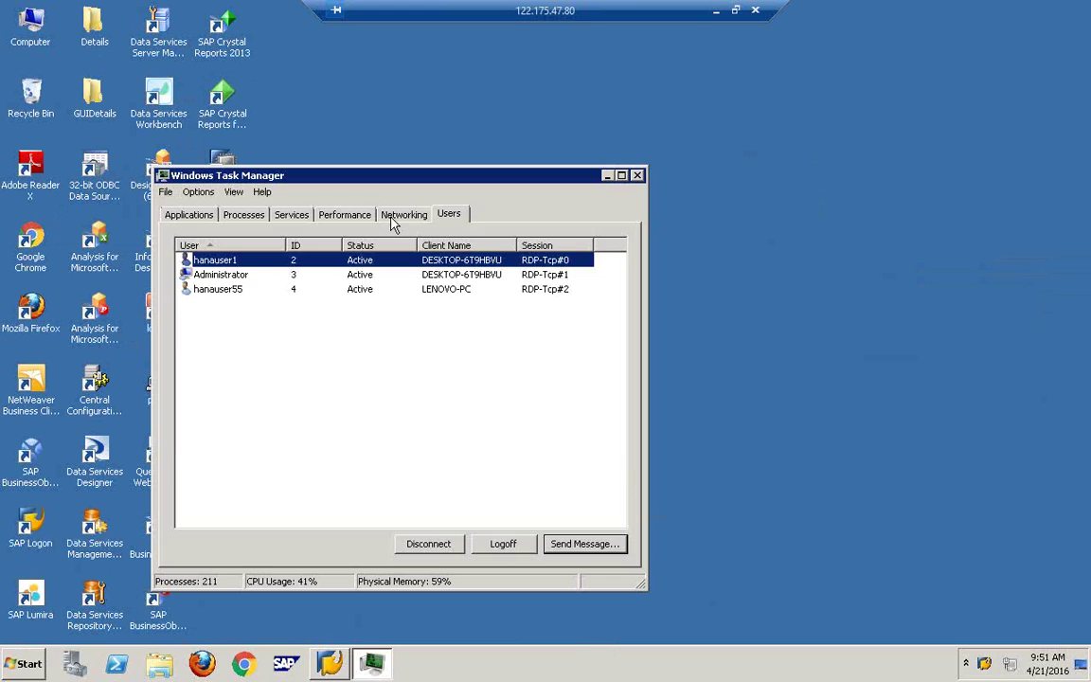
left_click(343, 215)
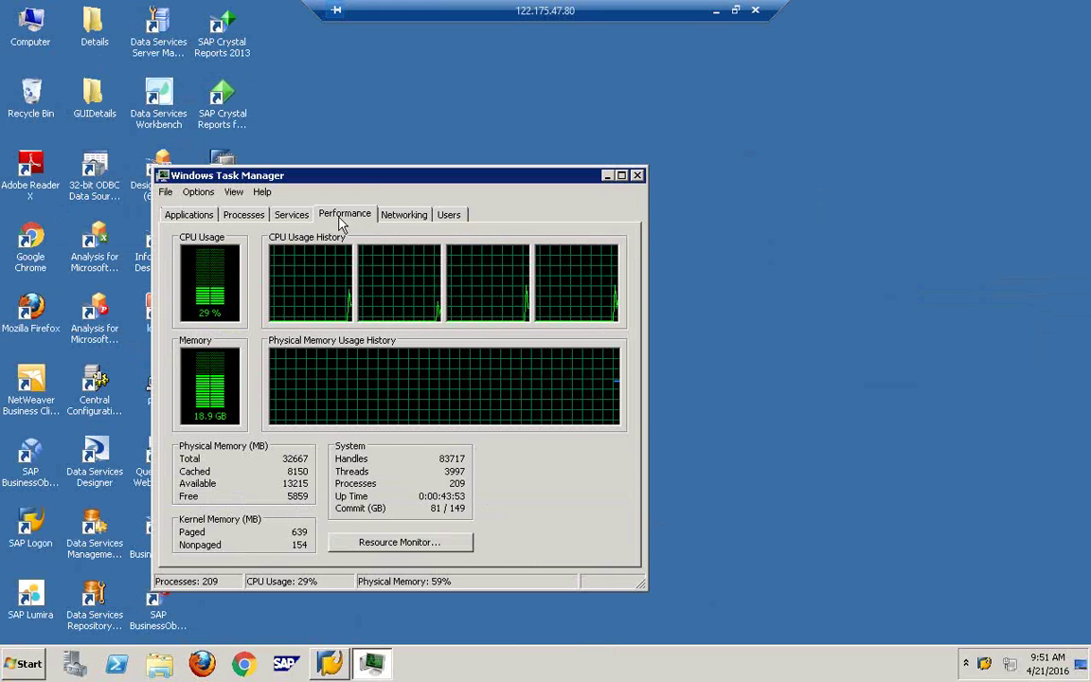
left_click(638, 175)
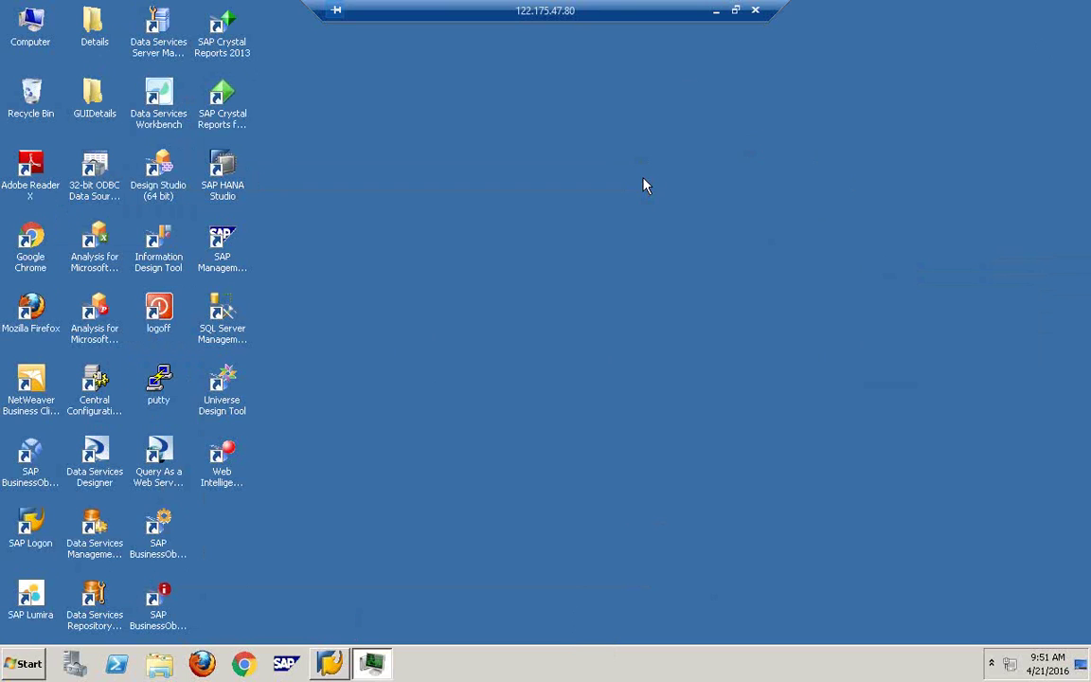
Step: Refresh the desktop repeatedly until the IDES ECC 6.0 EhP7 sign-in screen for client 800 appears
right_click(643, 181)
left_click(684, 217)
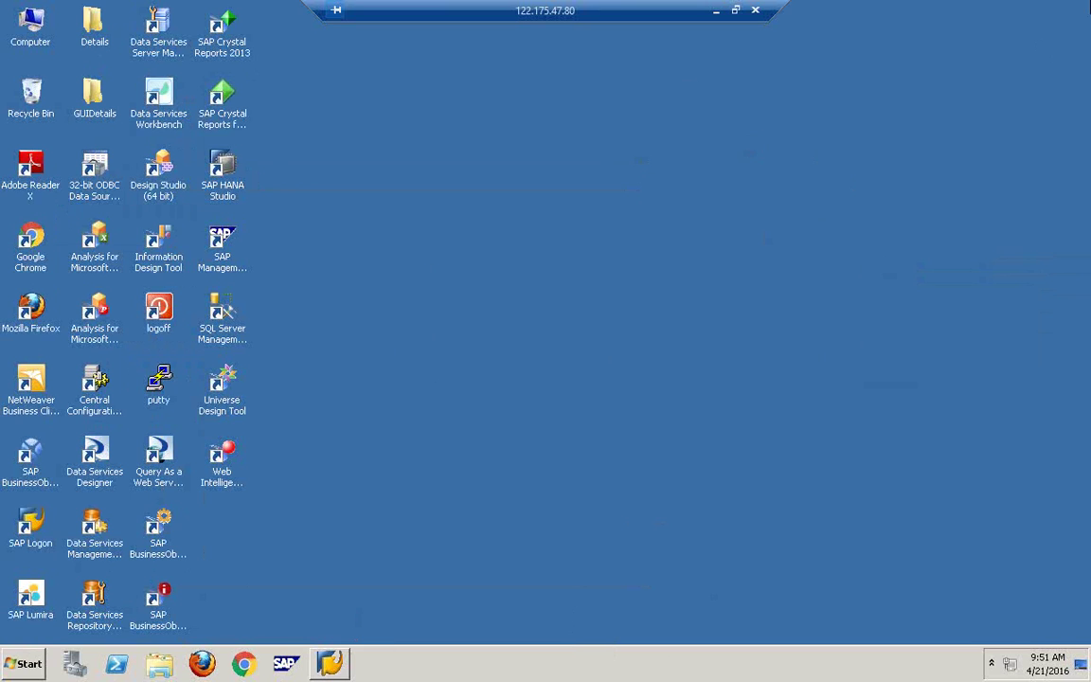
right_click(665, 204)
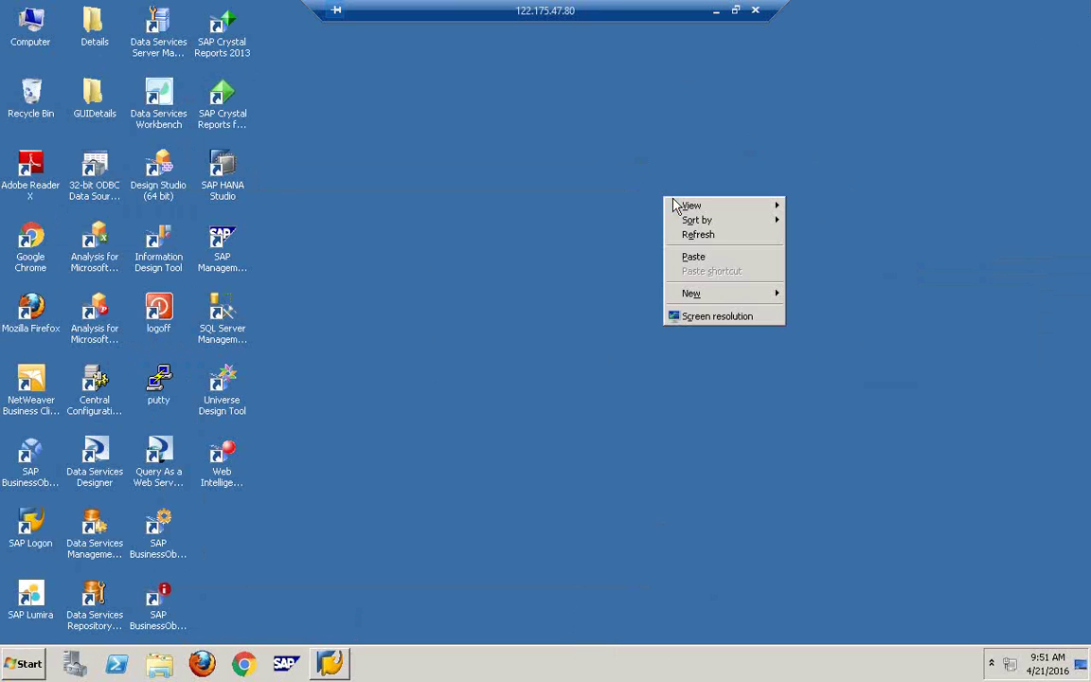
left_click(706, 235)
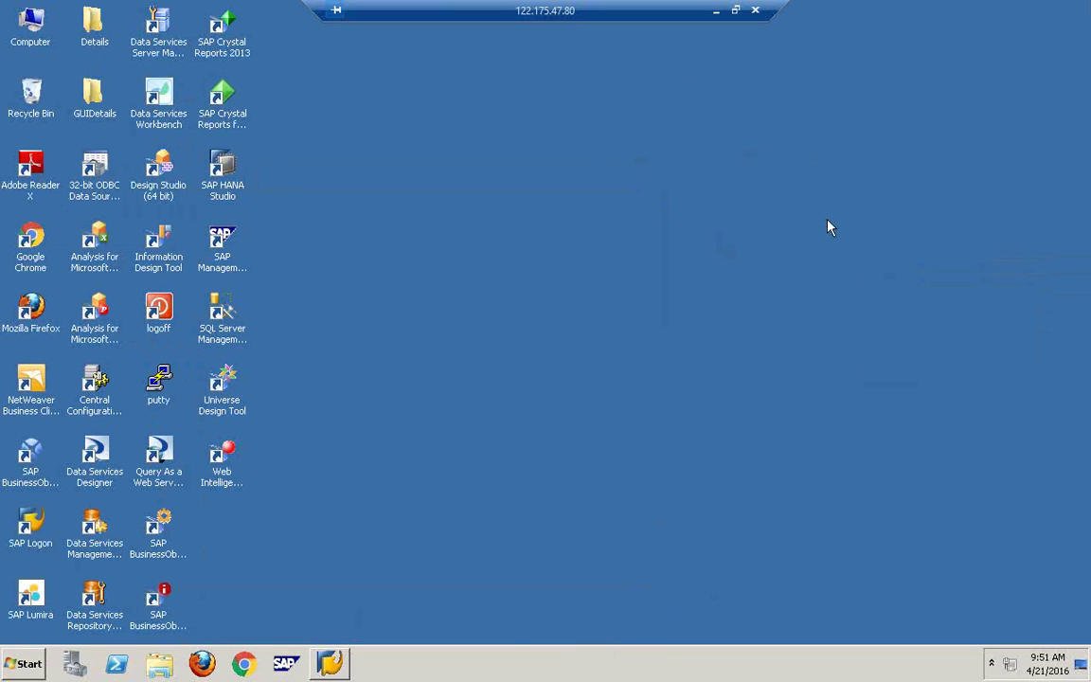
right_click(511, 225)
left_click(550, 251)
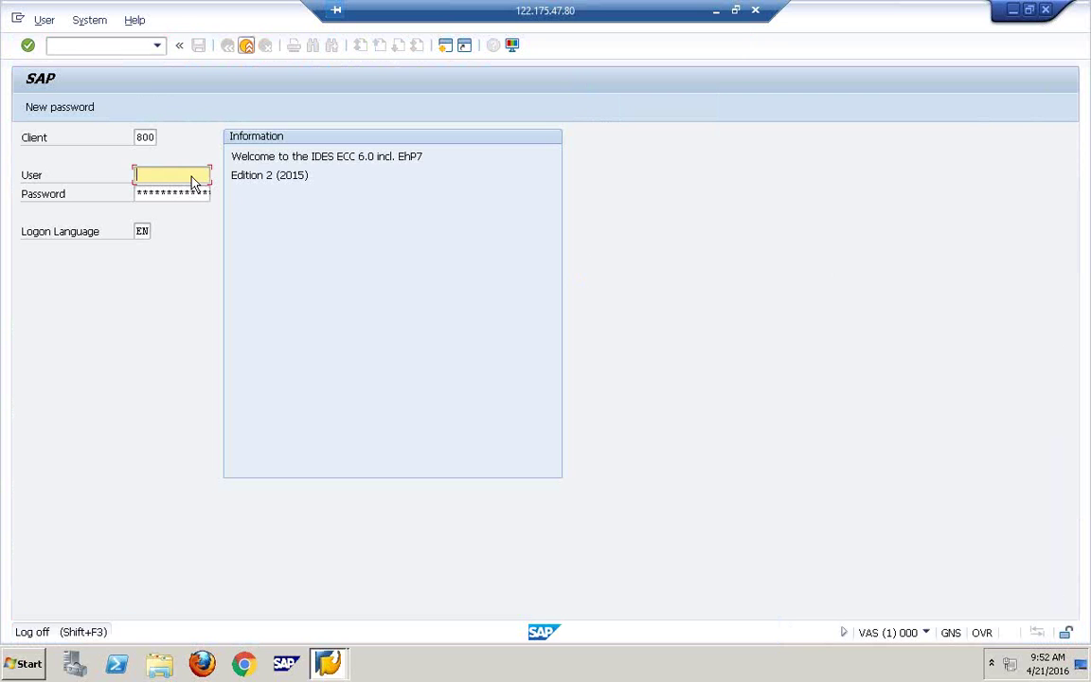
Step: Hide the SAP sign-in screen with Win+D and refresh the bare desktop
key("super+d")
right_click(389, 214)
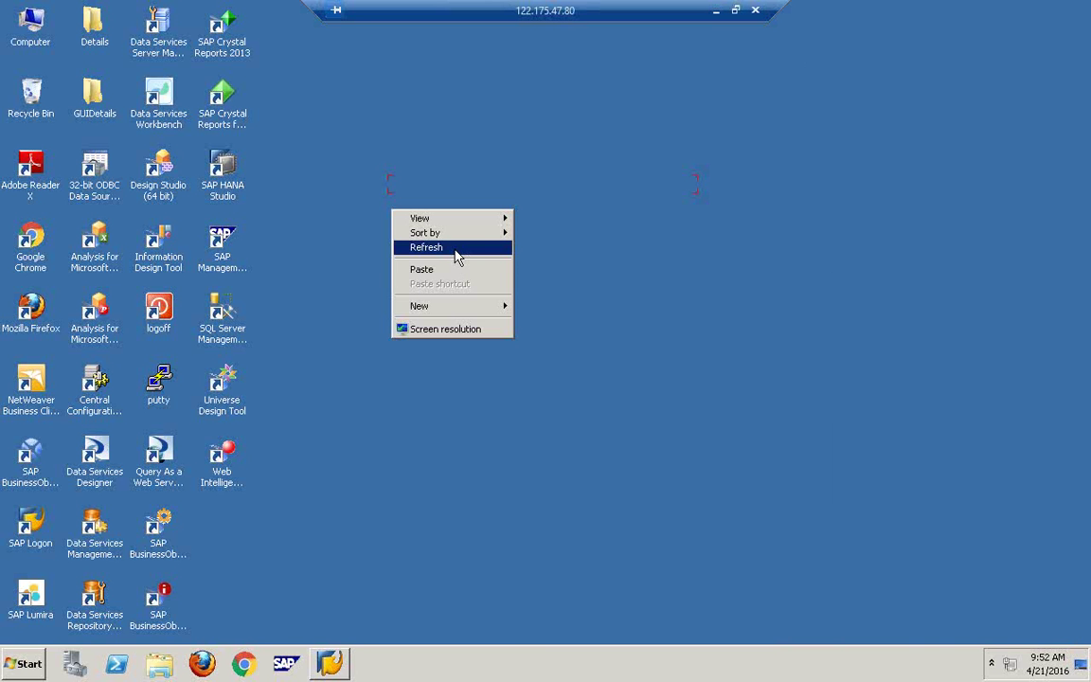
left_click(455, 255)
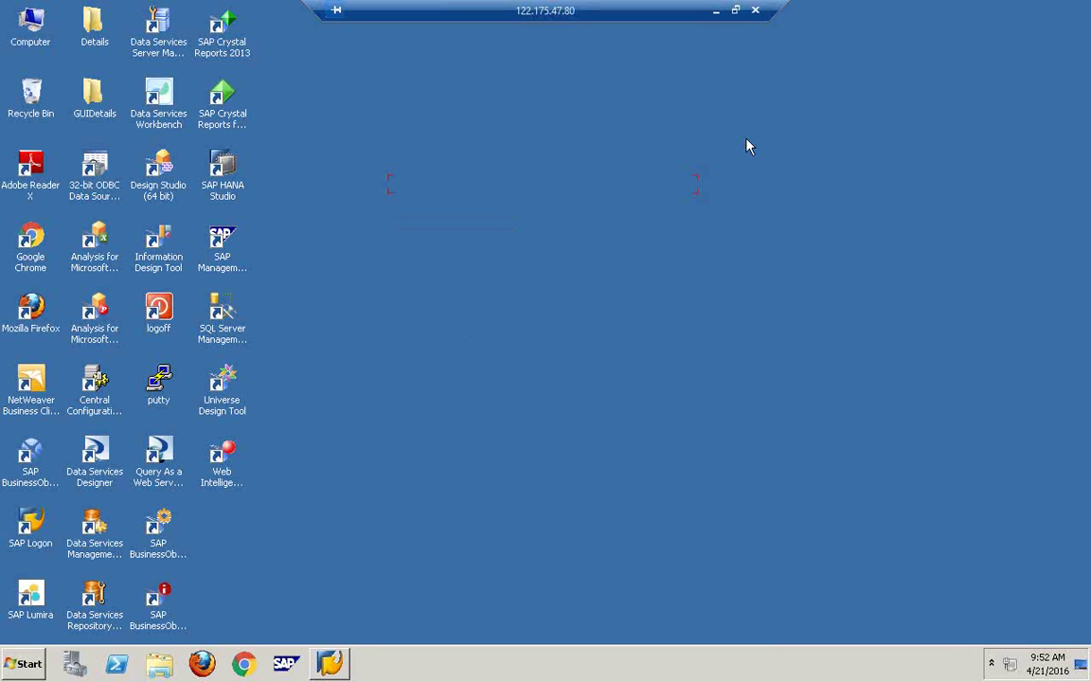
right_click(917, 161)
left_click(914, 162)
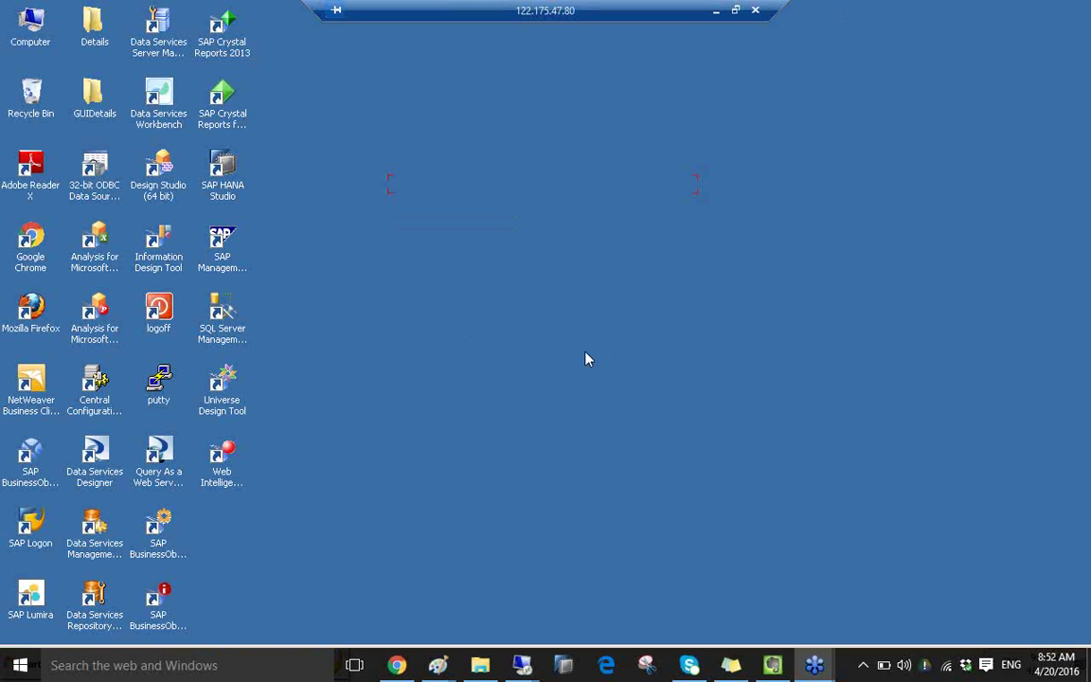